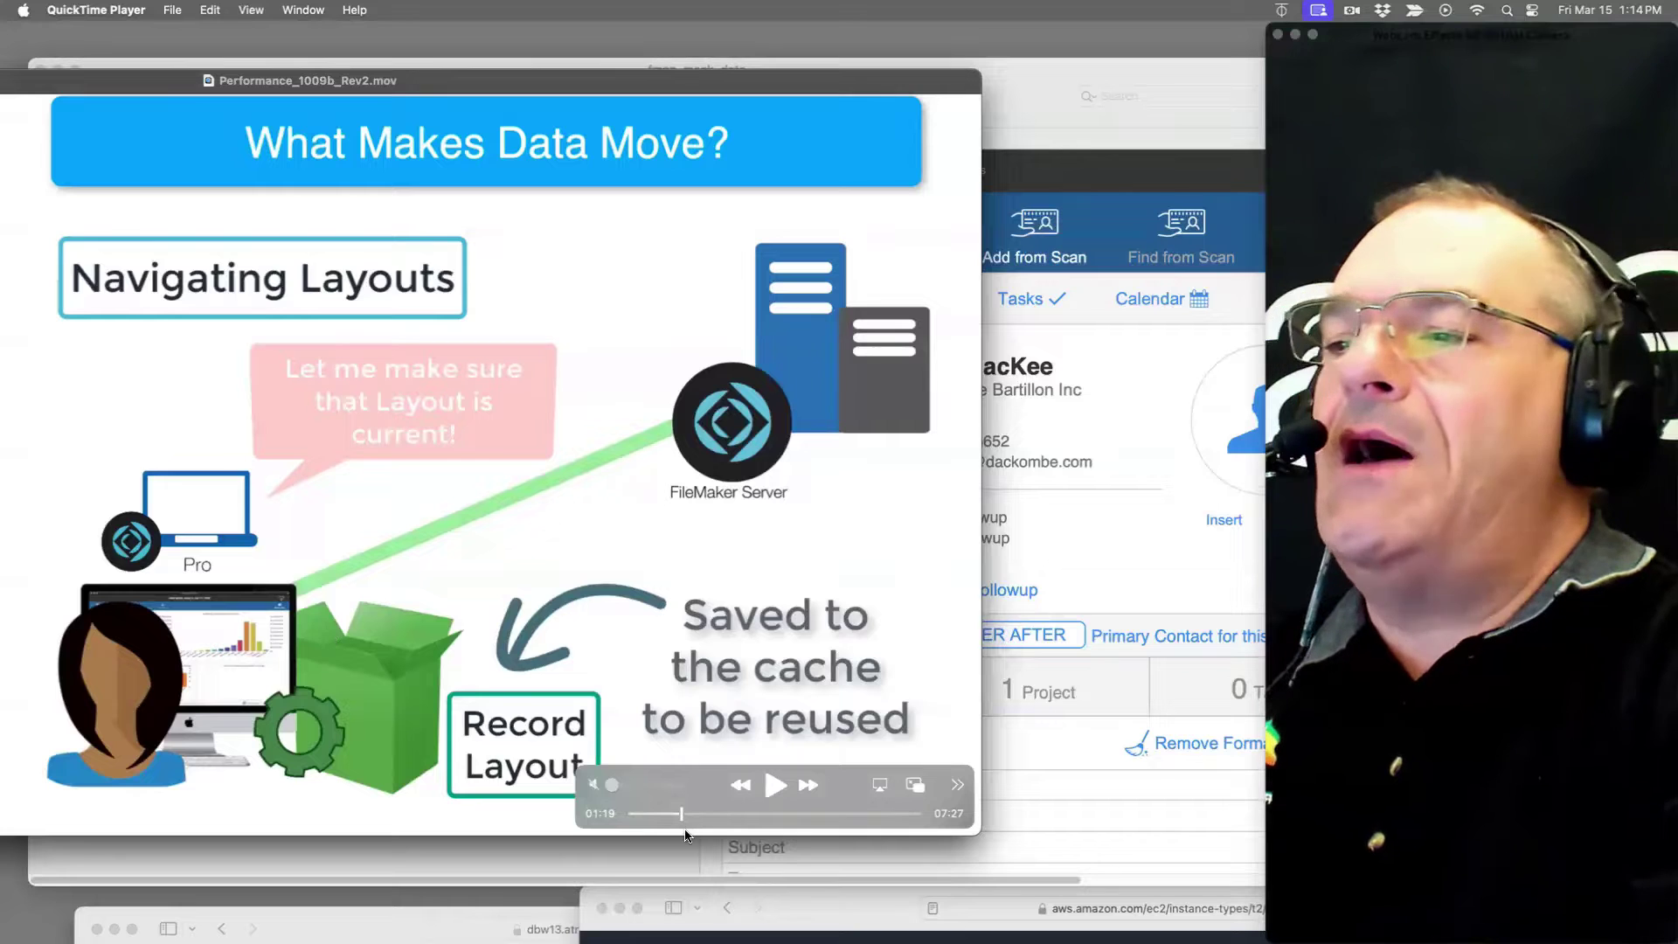
Step: Advance the Performance_1009b_Rev2.mov presentation from the Navigating Layouts slides to the Sorting slide and read its text
left_click_drag(680, 814, 690, 811)
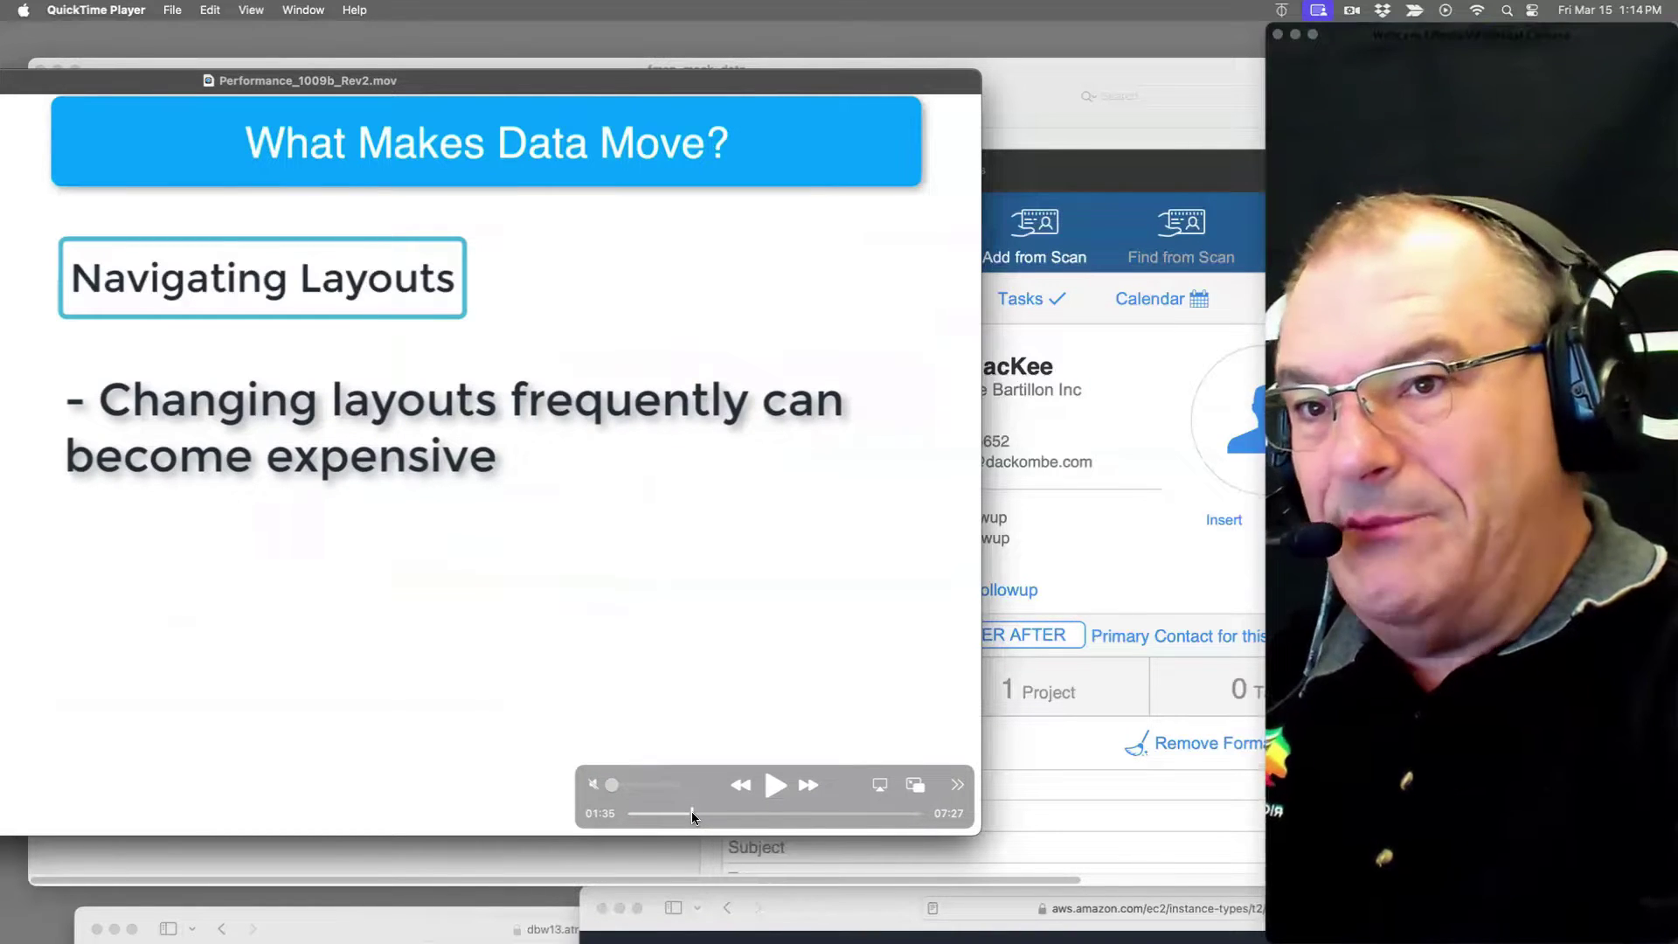
left_click_drag(690, 811, 694, 811)
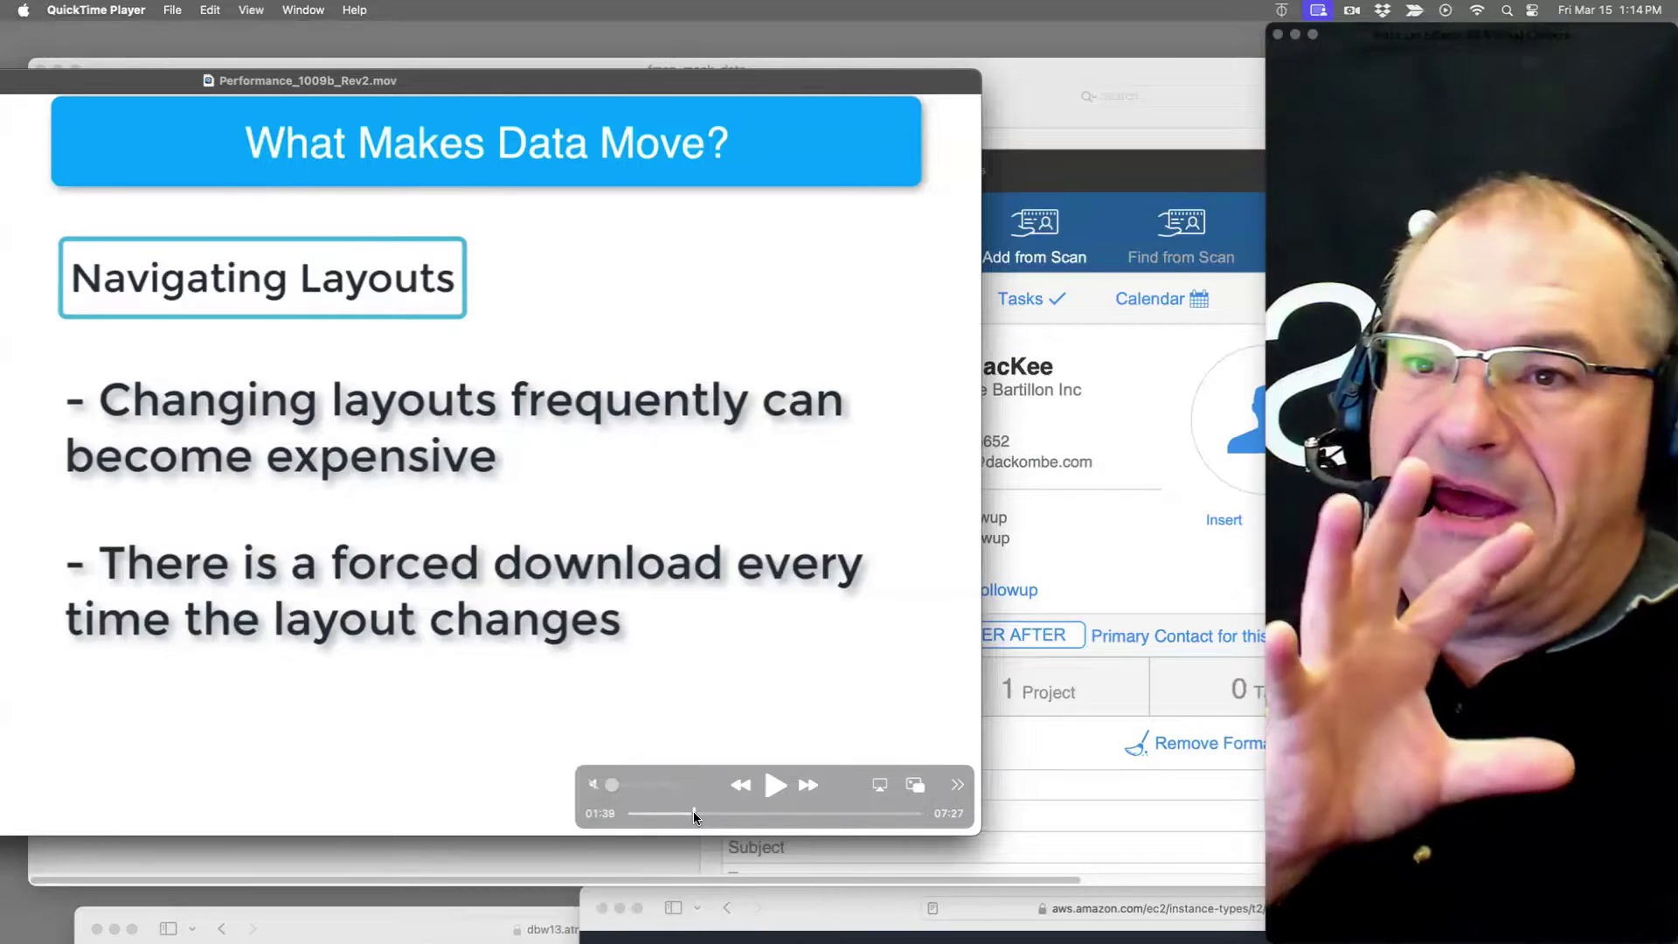
left_click_drag(694, 812, 694, 812)
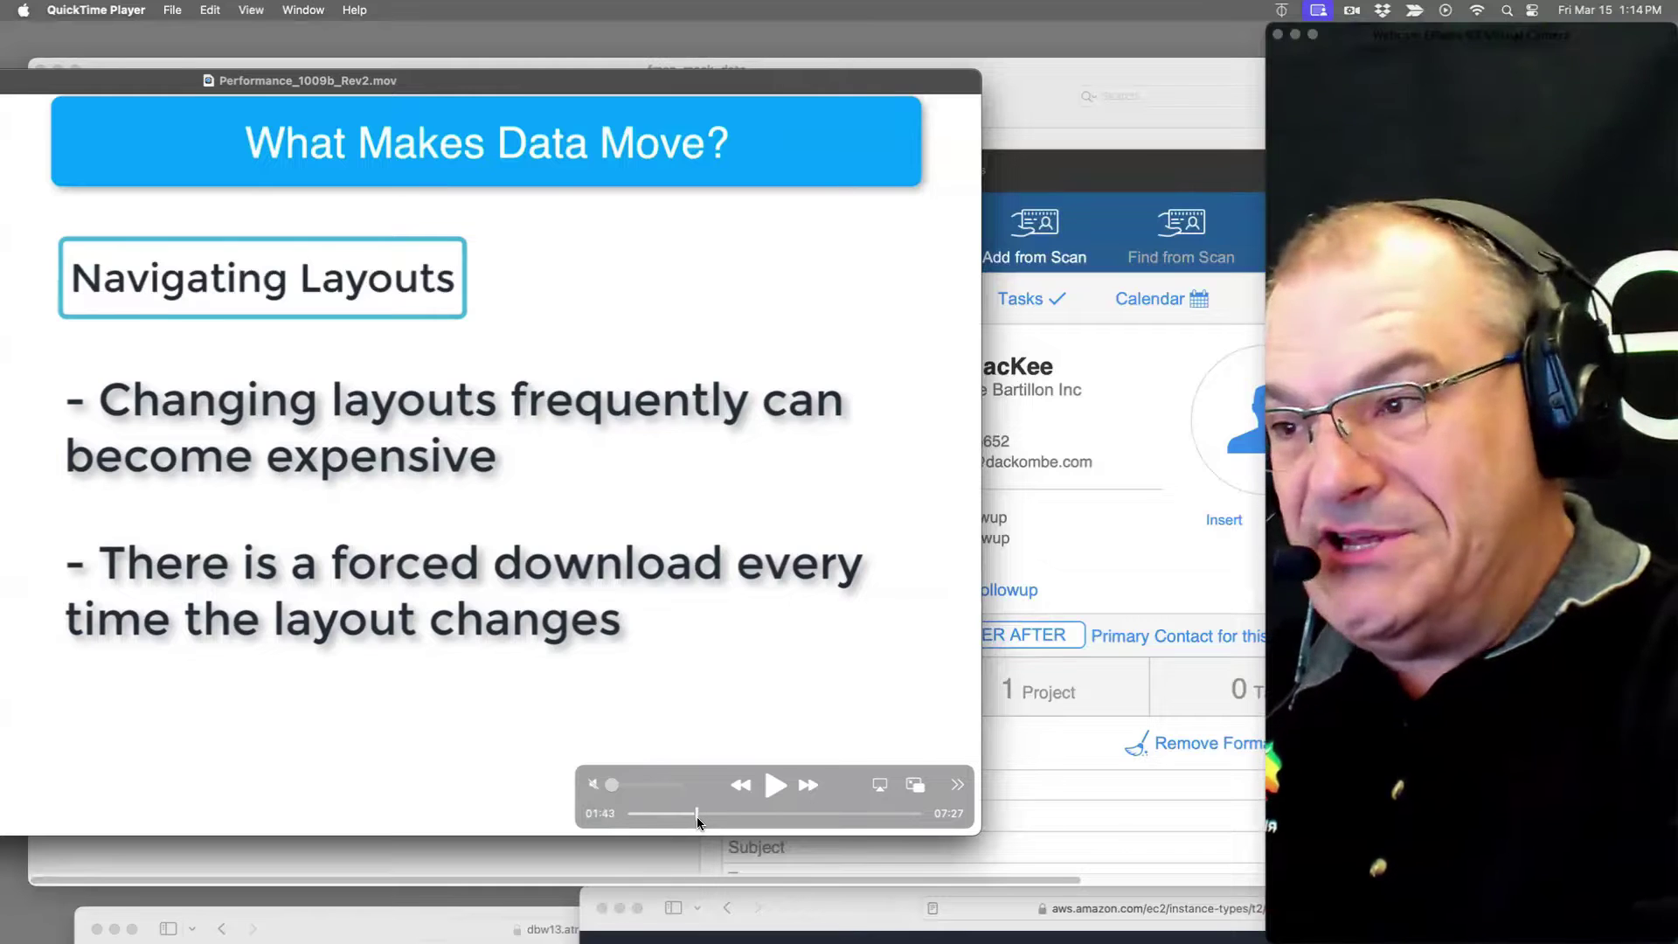
left_click_drag(697, 818, 705, 816)
mouse_move(647, 509)
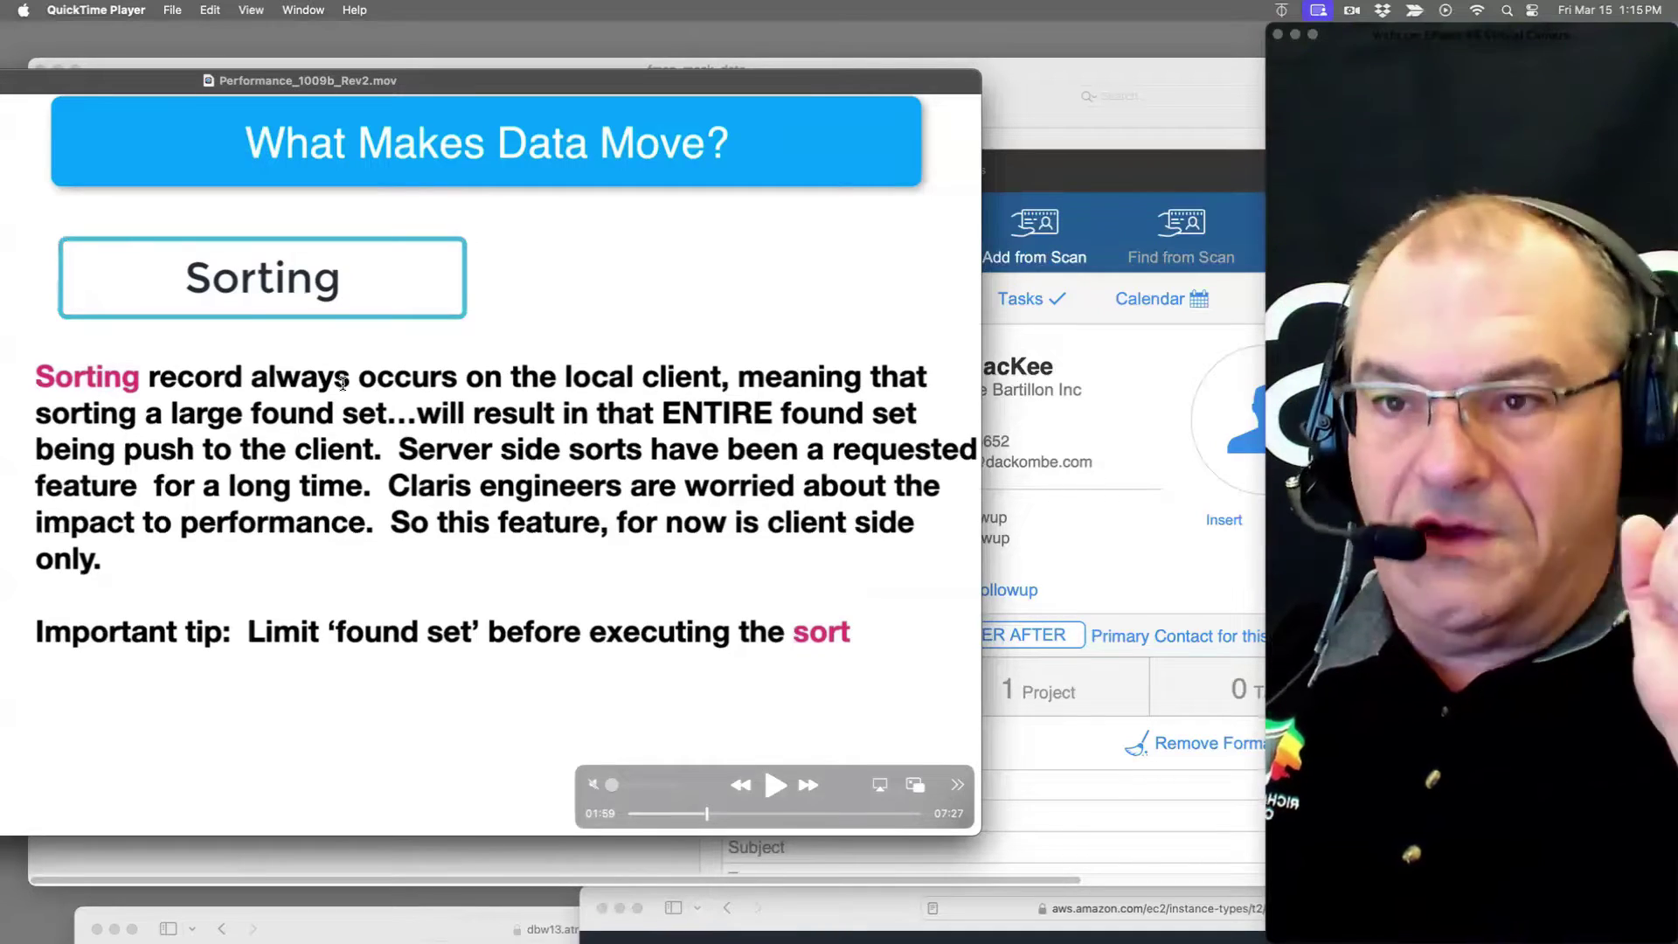
mouse_move(393, 214)
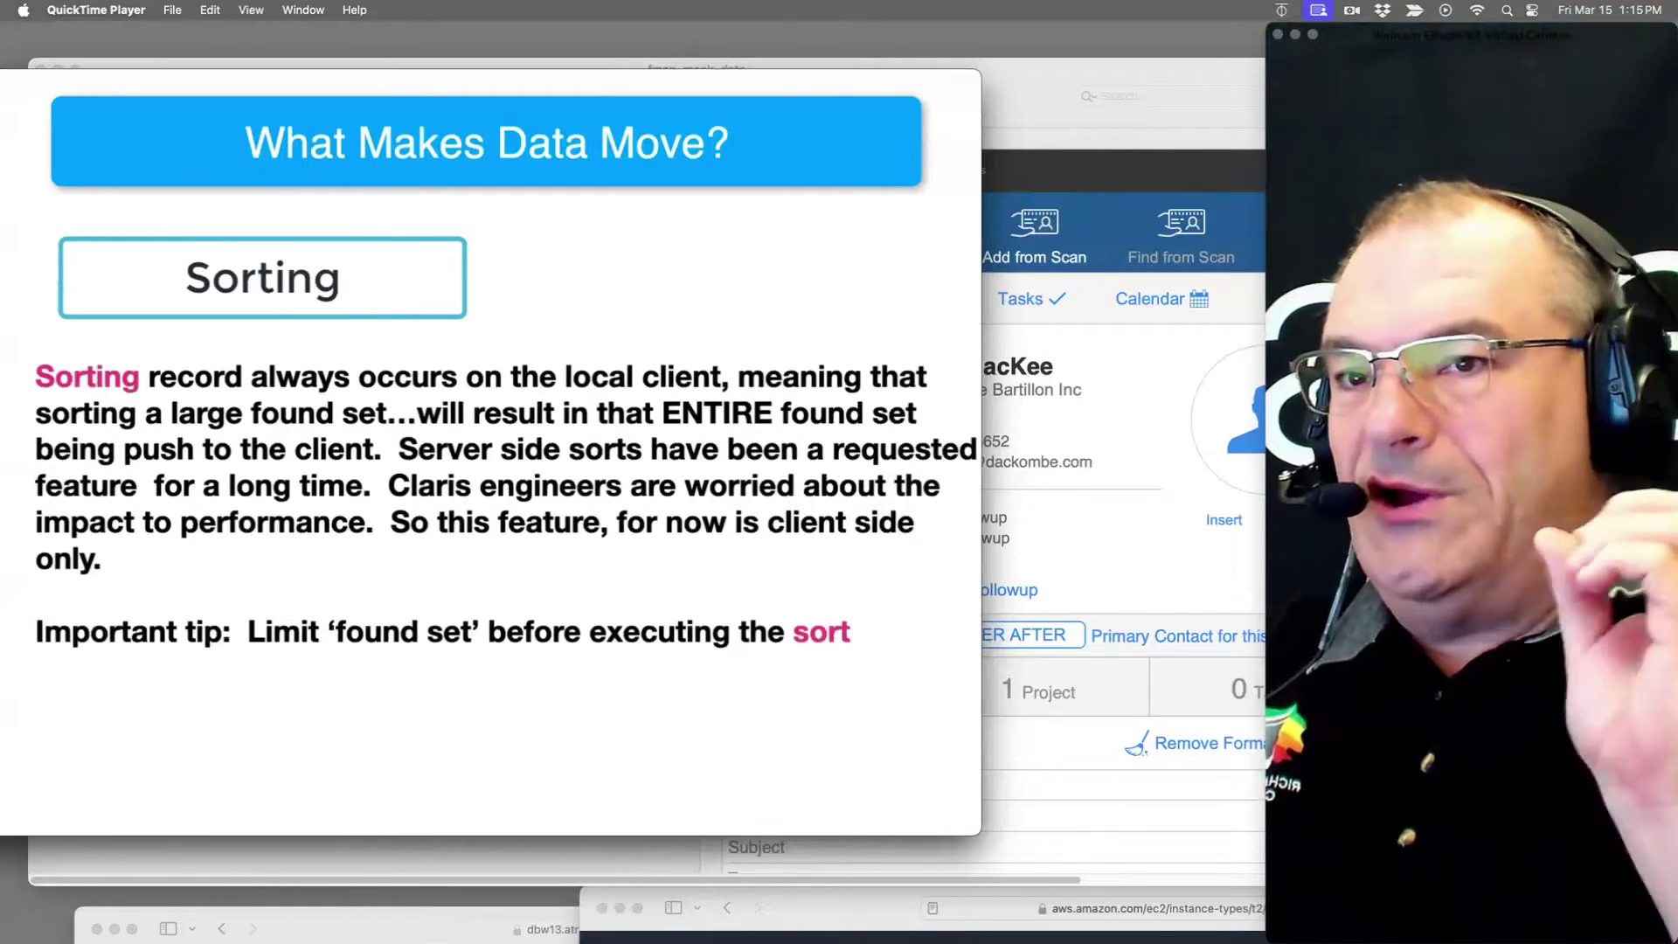
Step: Review the field definitions of the CON_Contacts table in the fmsp_mock_data database and return to the contact record
left_click(1080, 383)
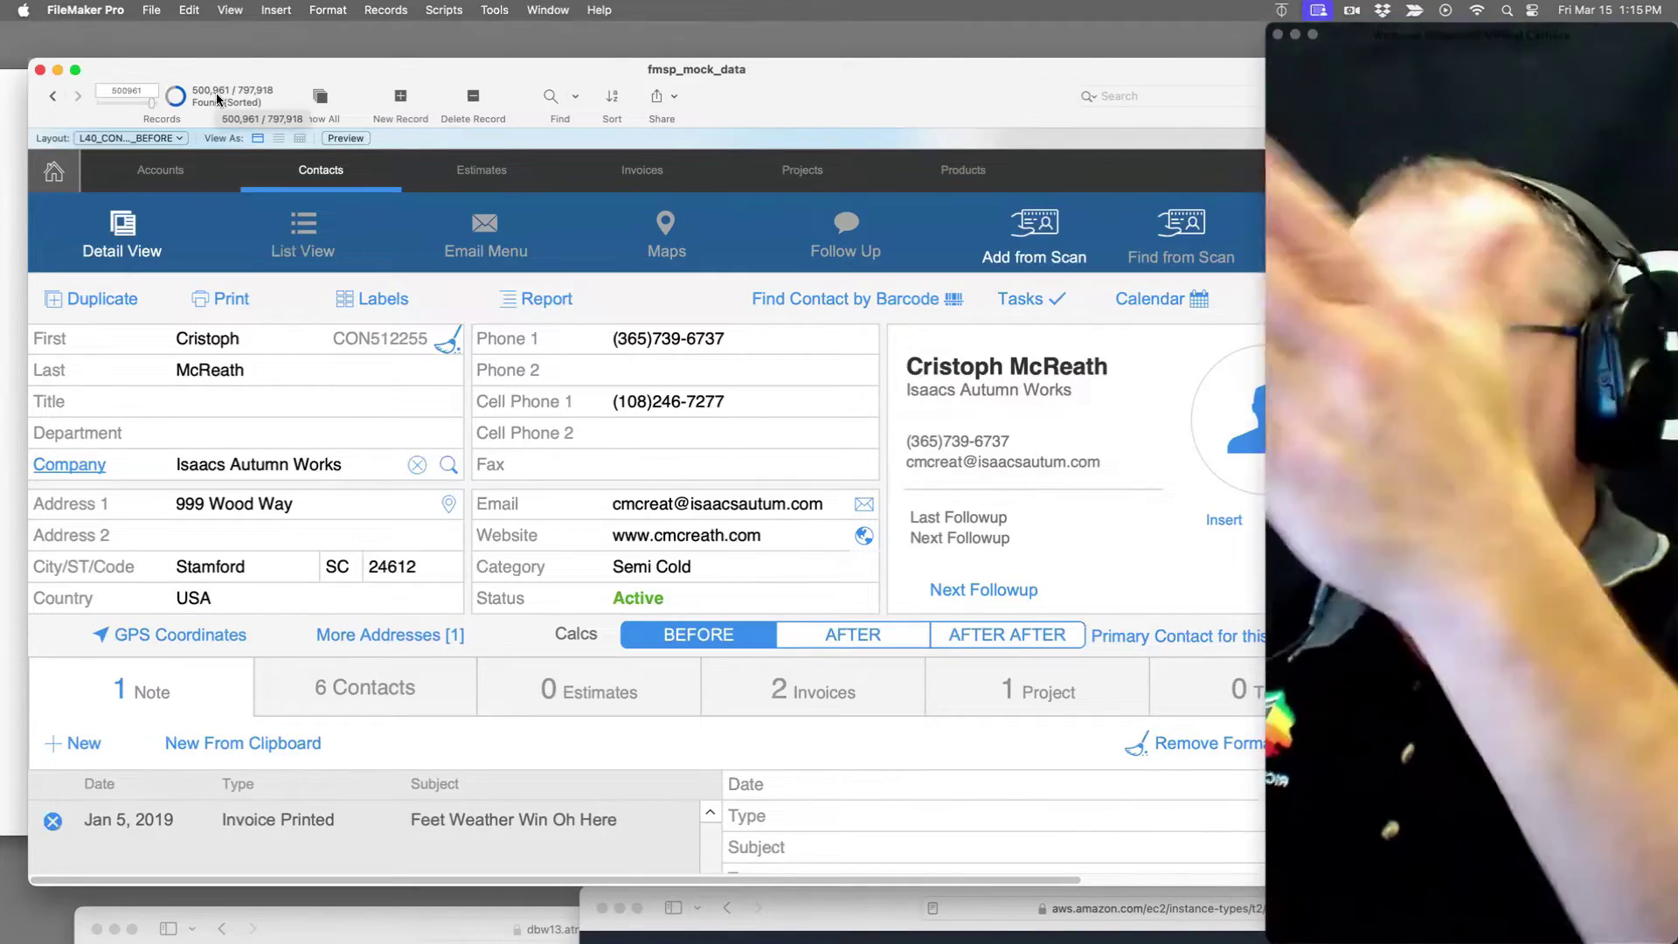
key("super+shift+d")
double_click(179, 289)
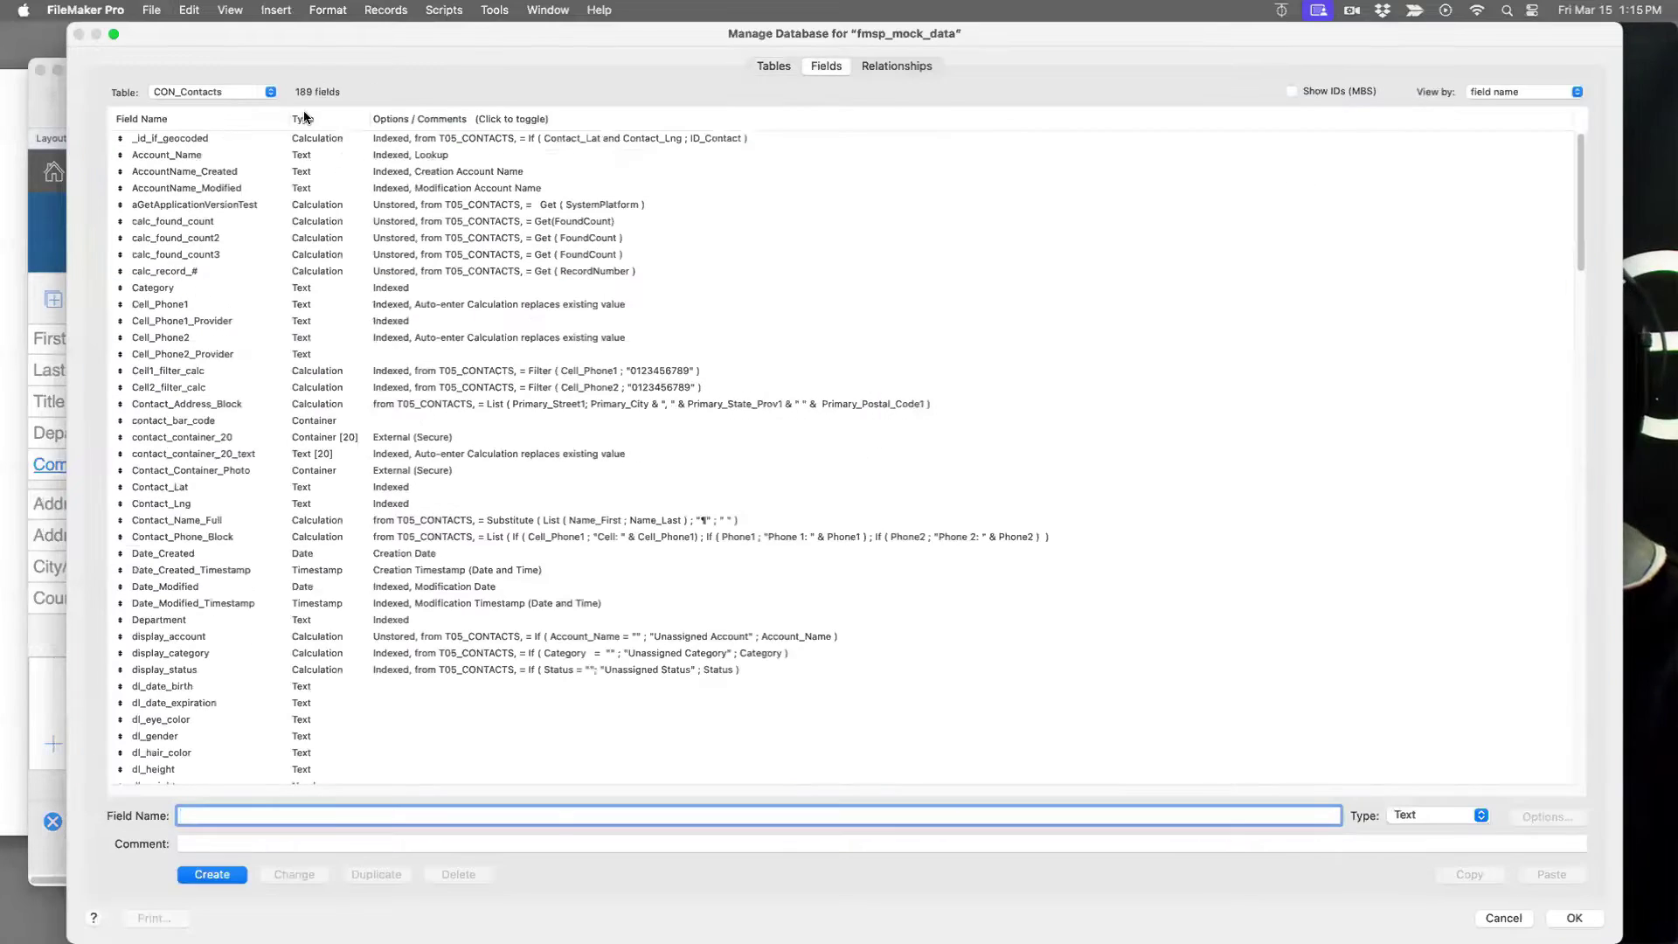
left_click(1627, 402)
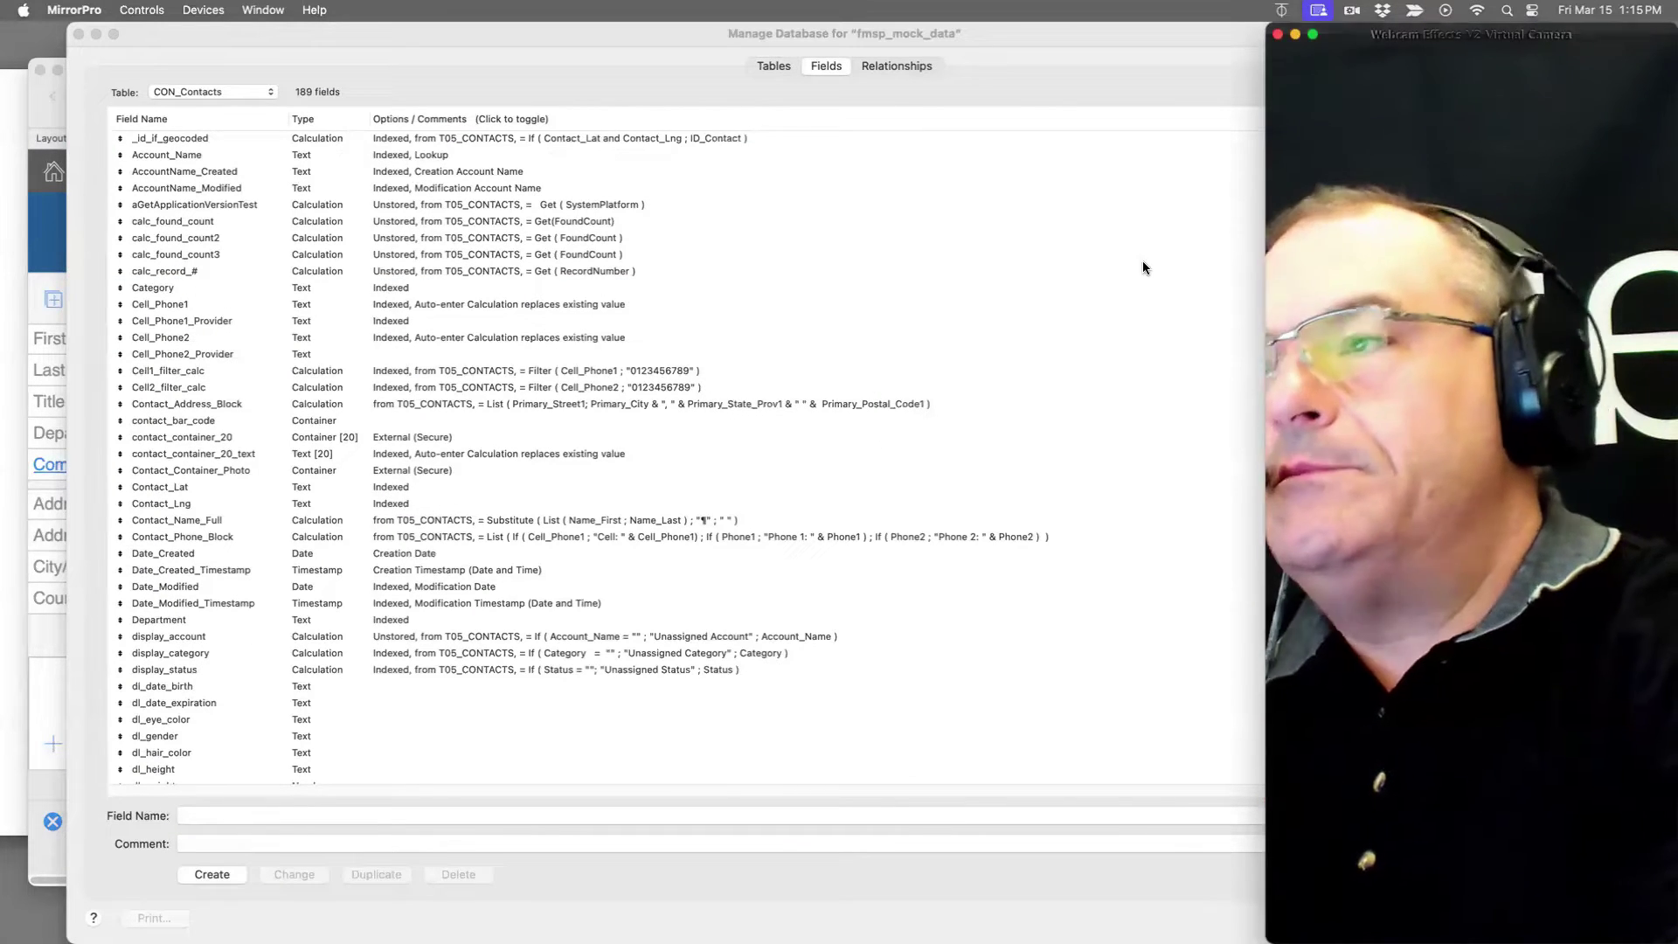
left_click(1040, 226)
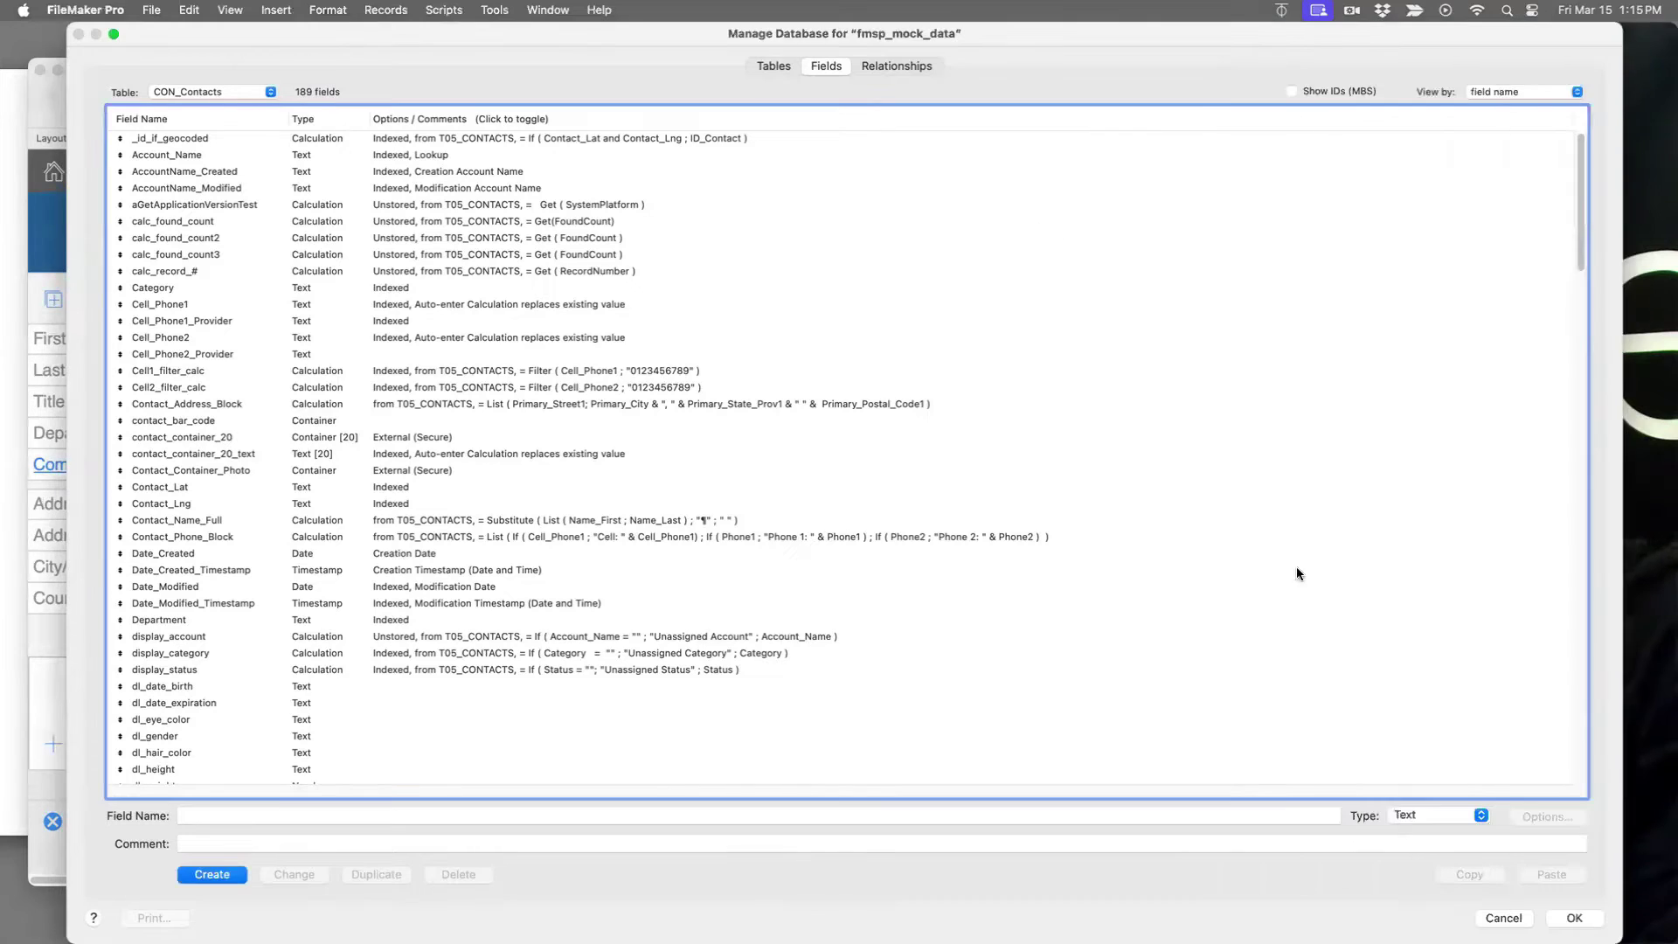
left_click(1573, 918)
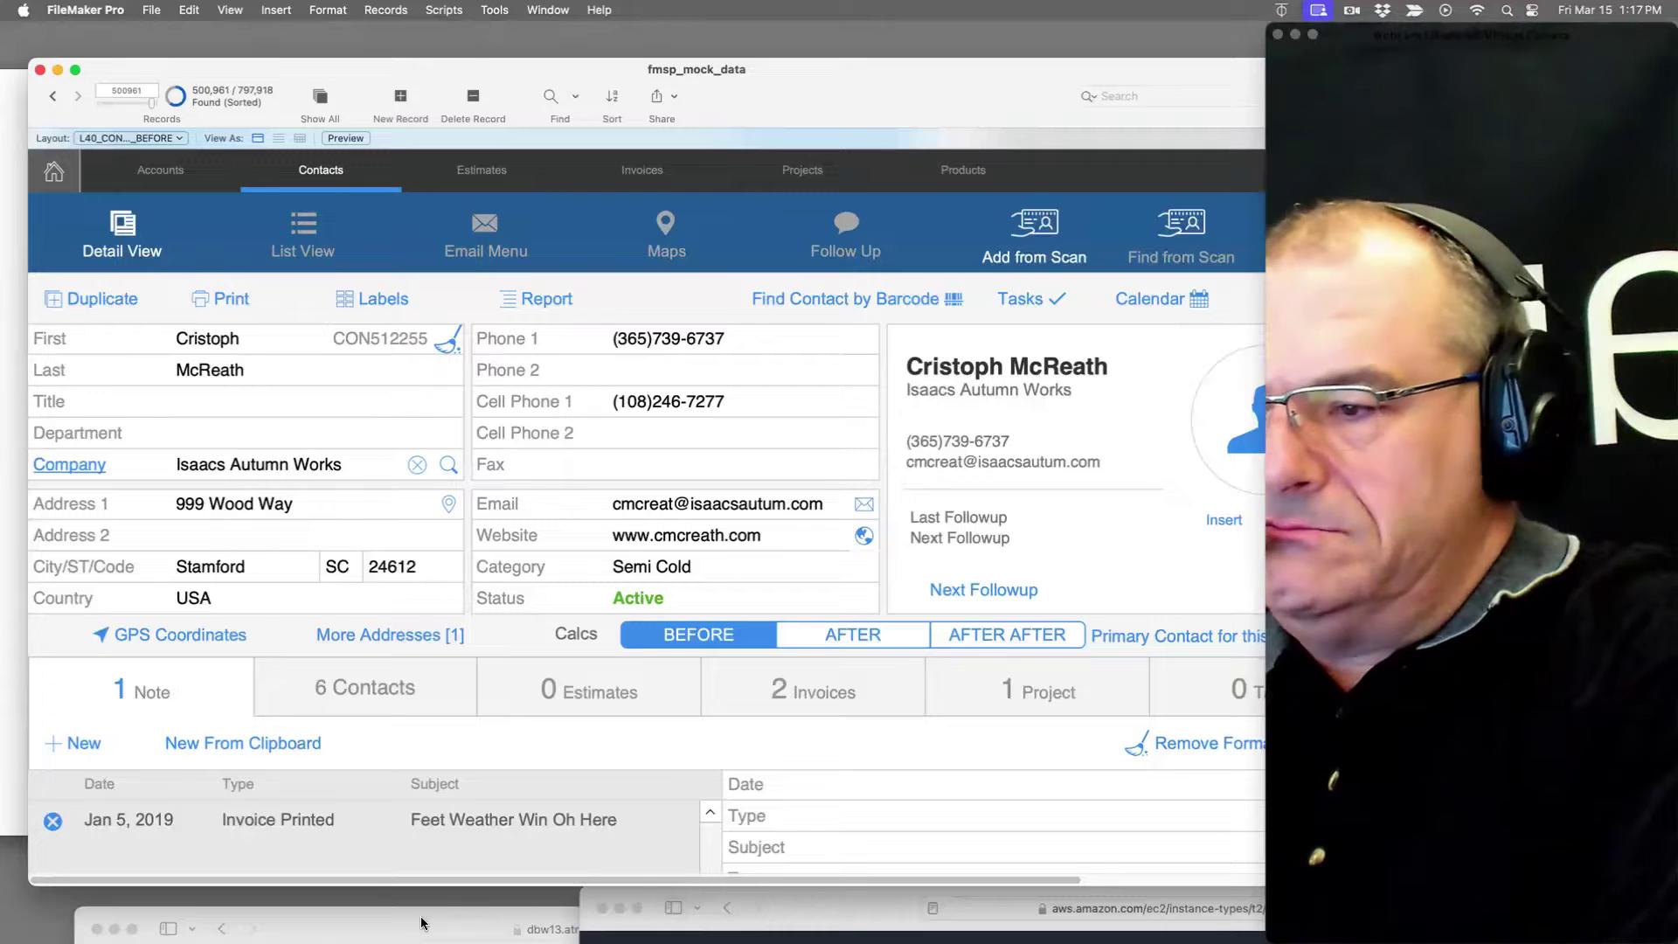
Step: Bring the Claris FileMaker Server Admin Console window fully into view and examine its dashboard
left_click_drag(401, 928, 334, 84)
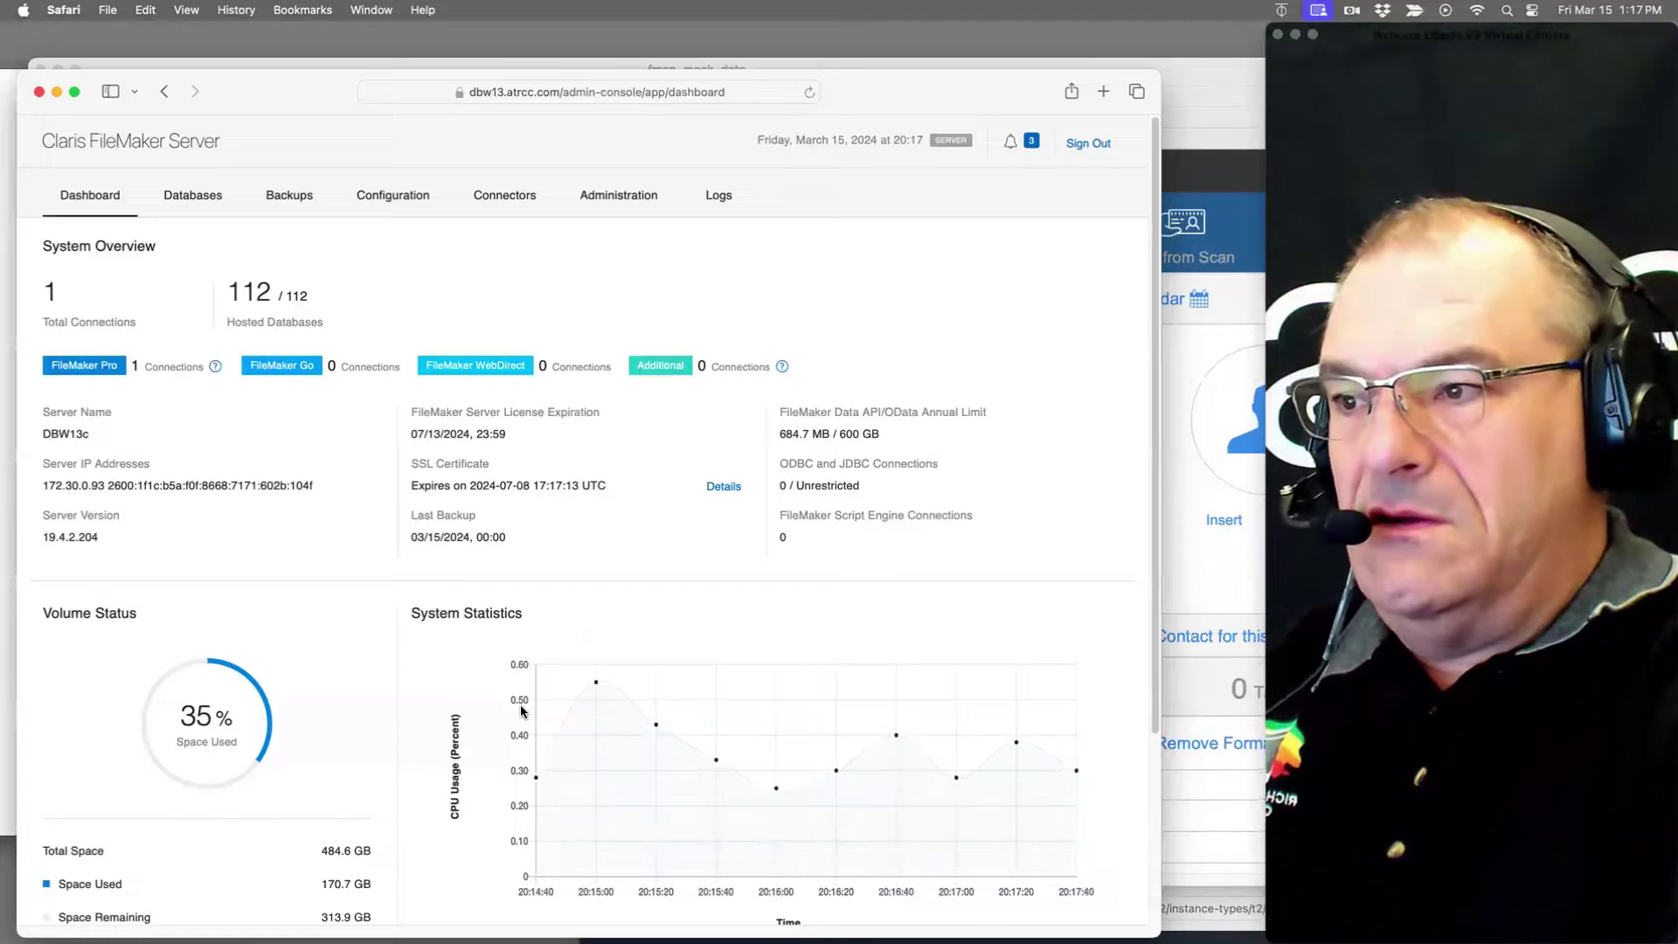
key("super+Tab")
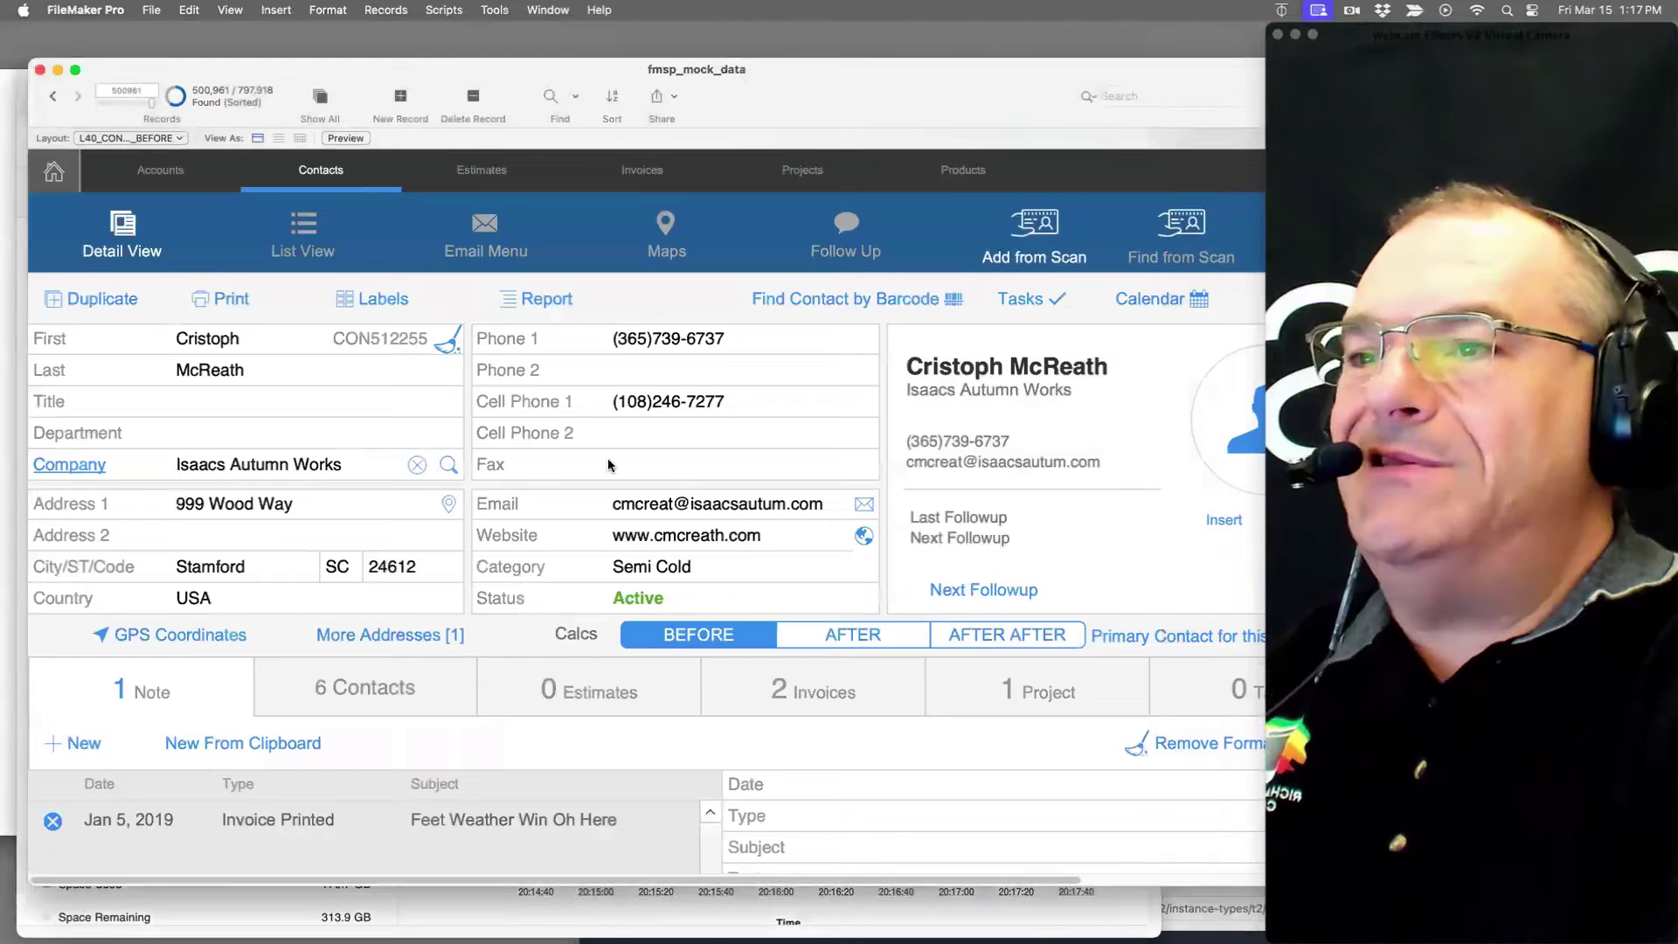
left_click(516, 919)
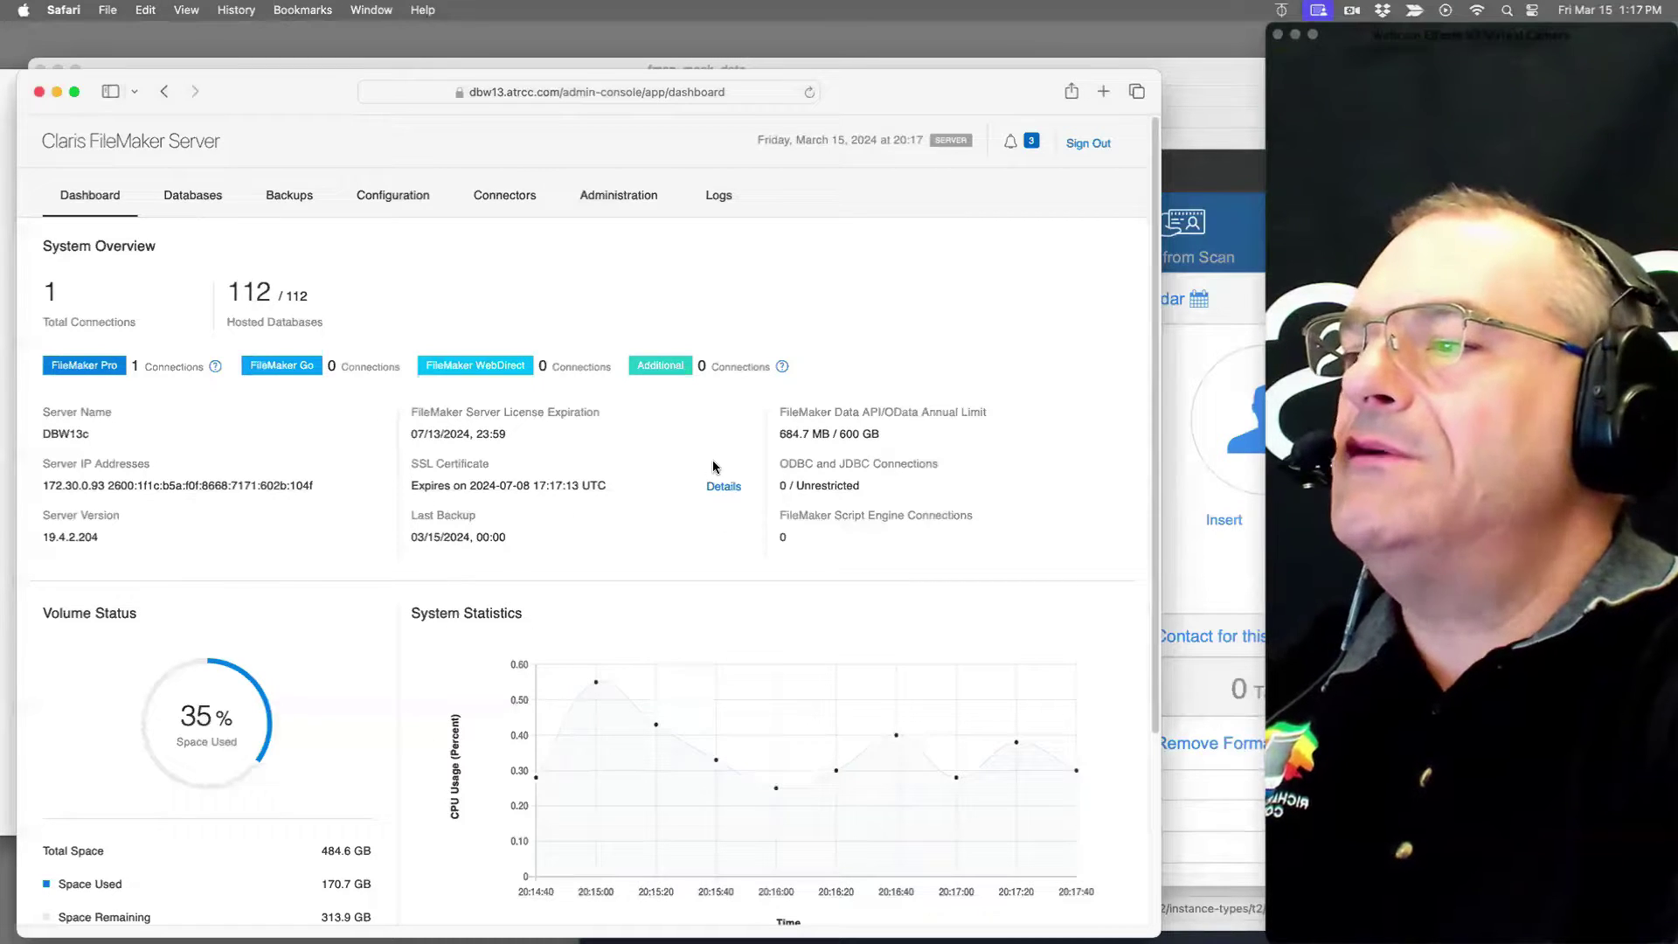
Step: Browse contacts in fmsp_mock_data by jumping to distant positions in the found set and stepping to the following records
left_click(1178, 470)
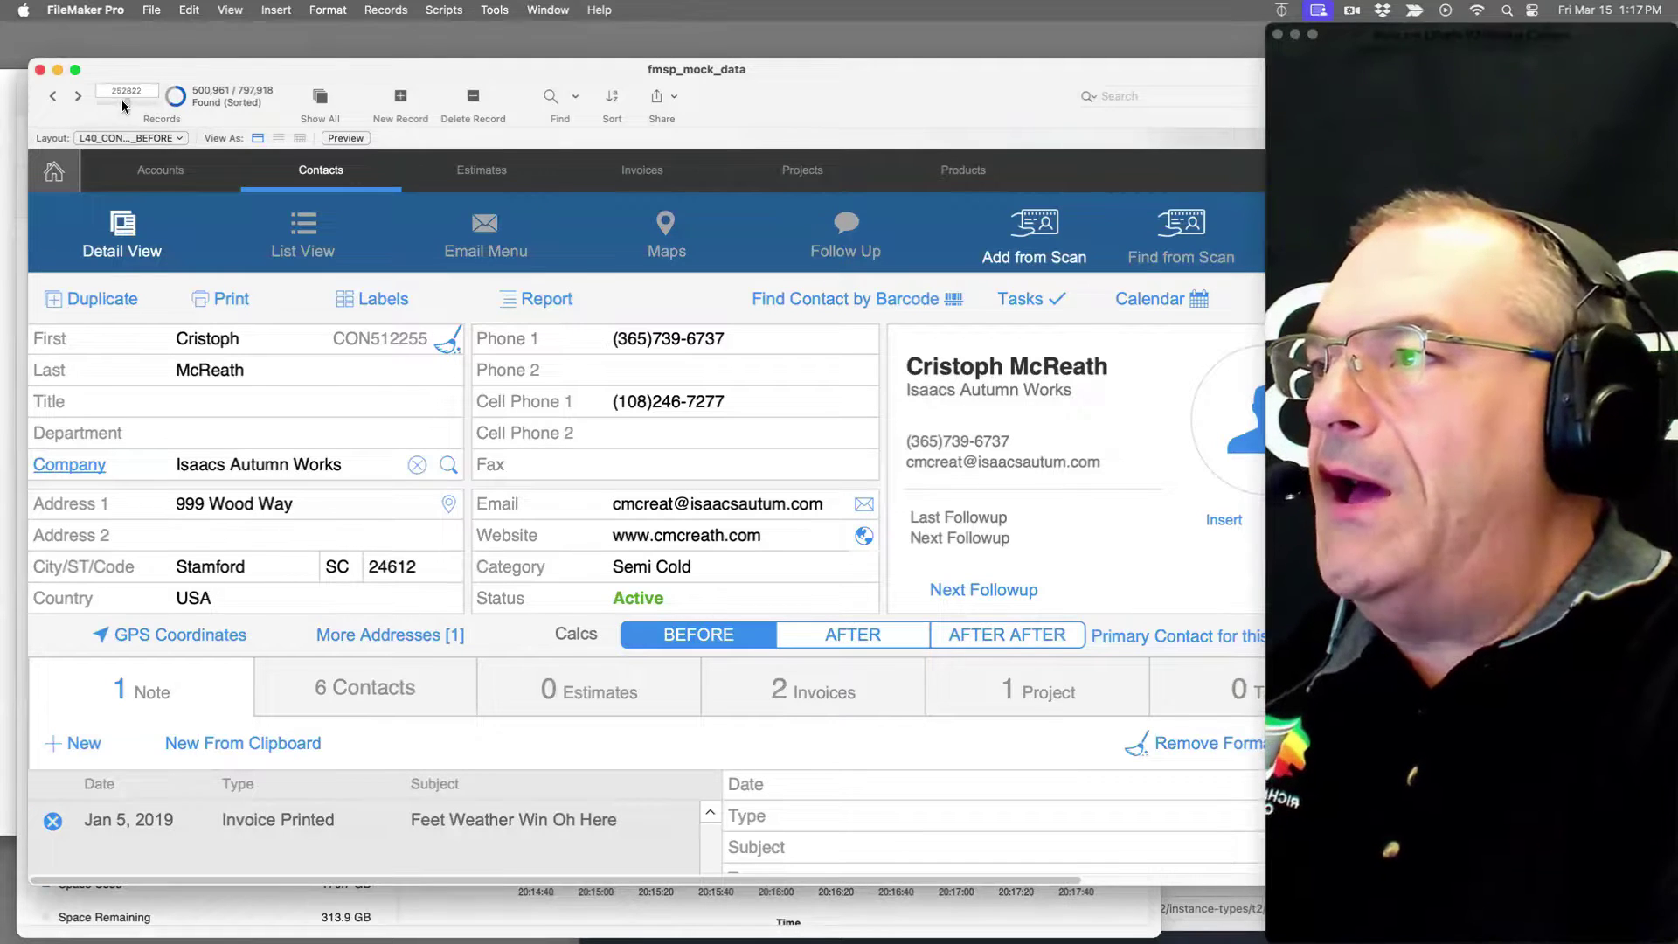
left_click(76, 99)
left_click_drag(116, 106, 125, 106)
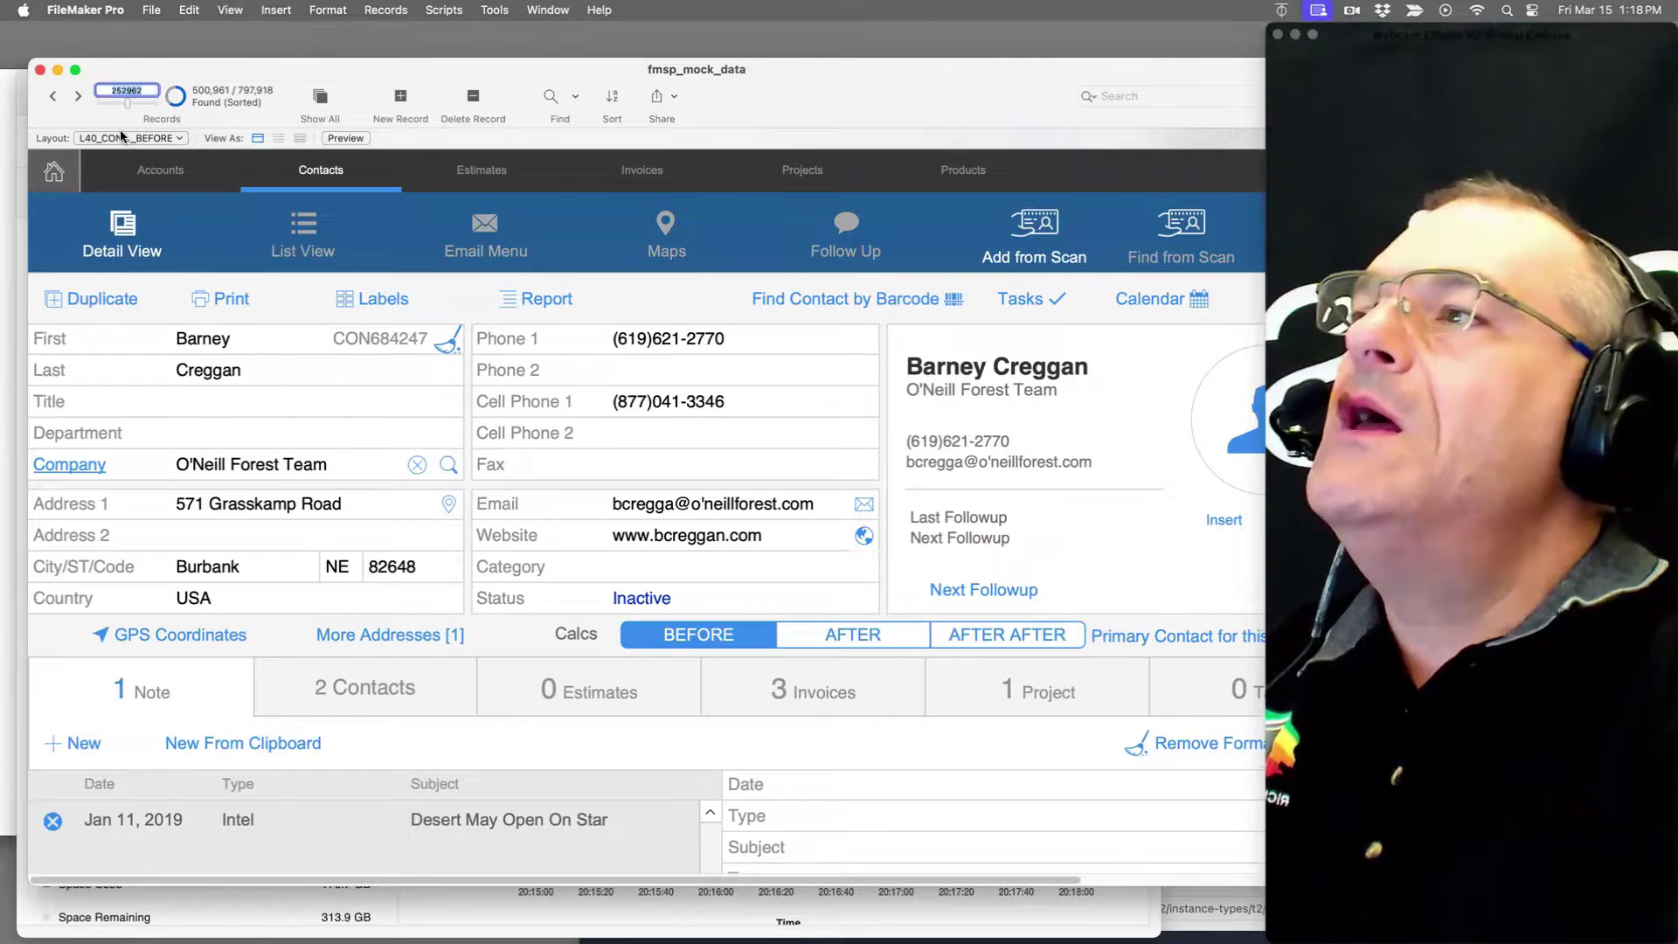
left_click(78, 96)
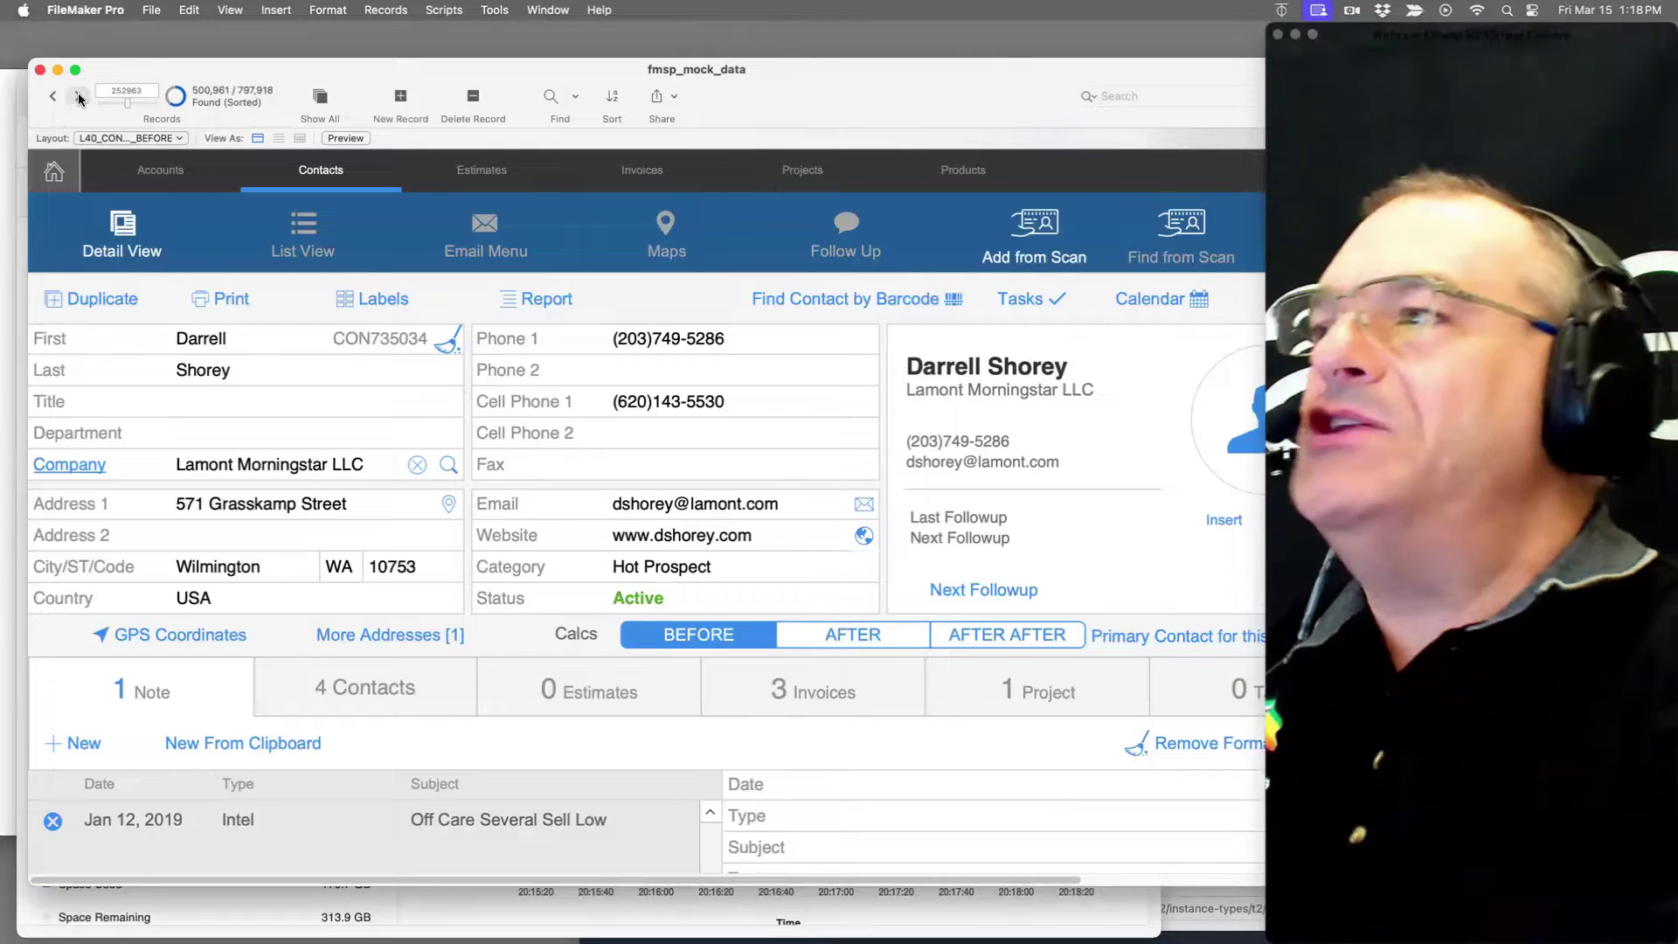
left_click_drag(124, 98, 145, 106)
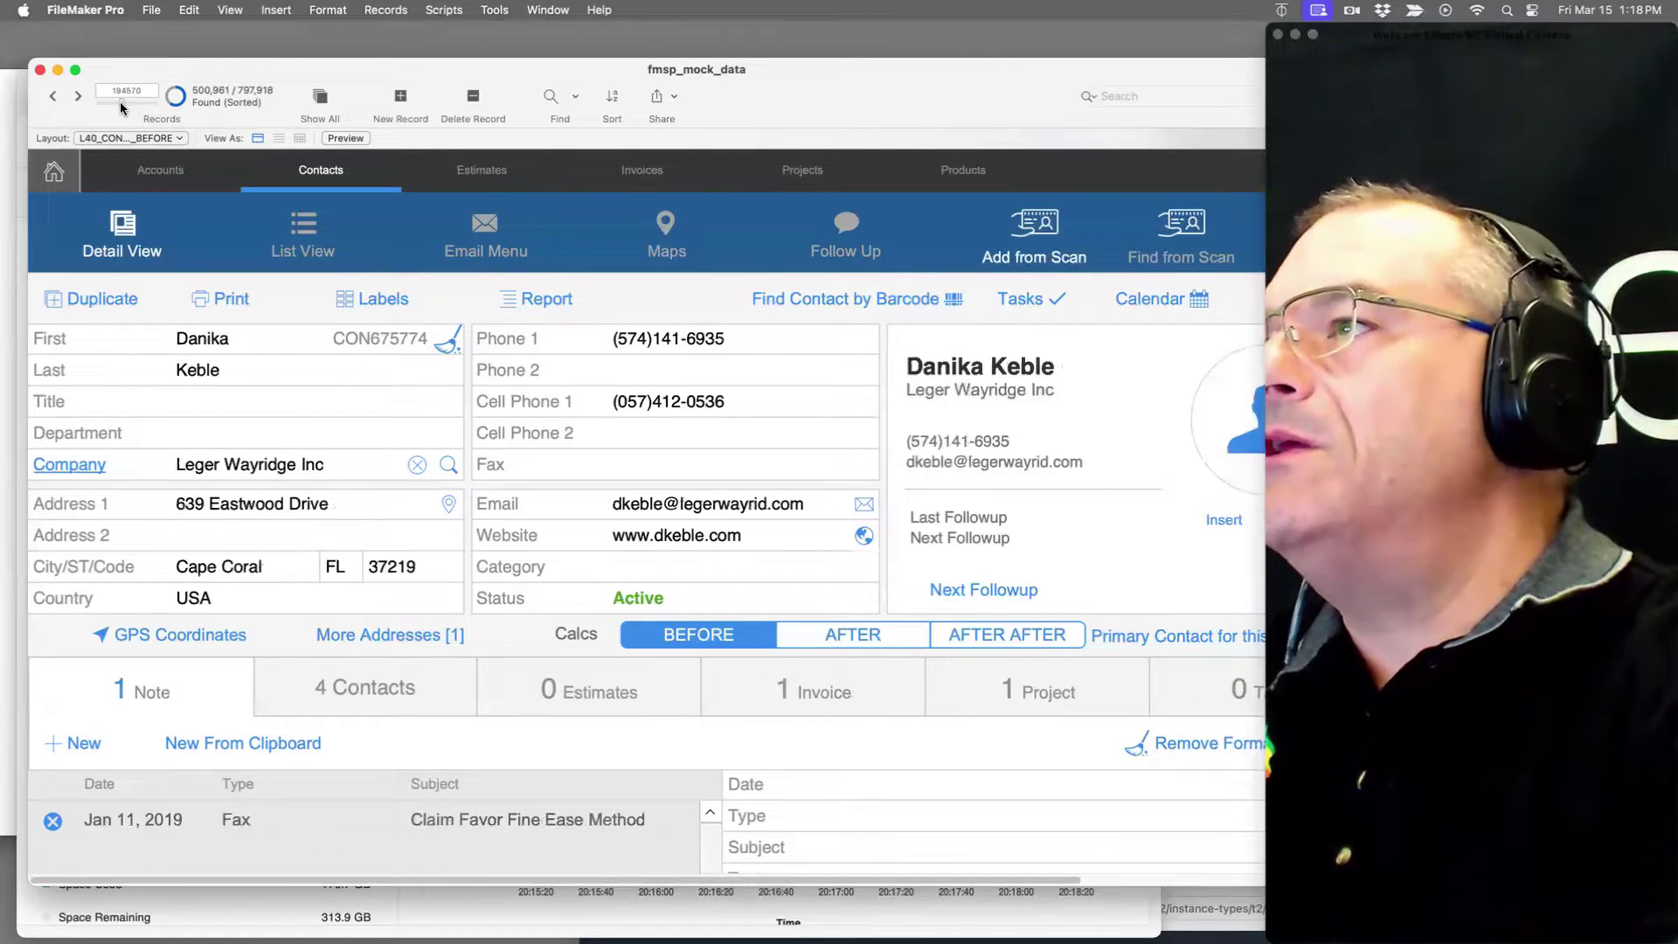
left_click_drag(114, 101, 107, 101)
left_click(78, 97)
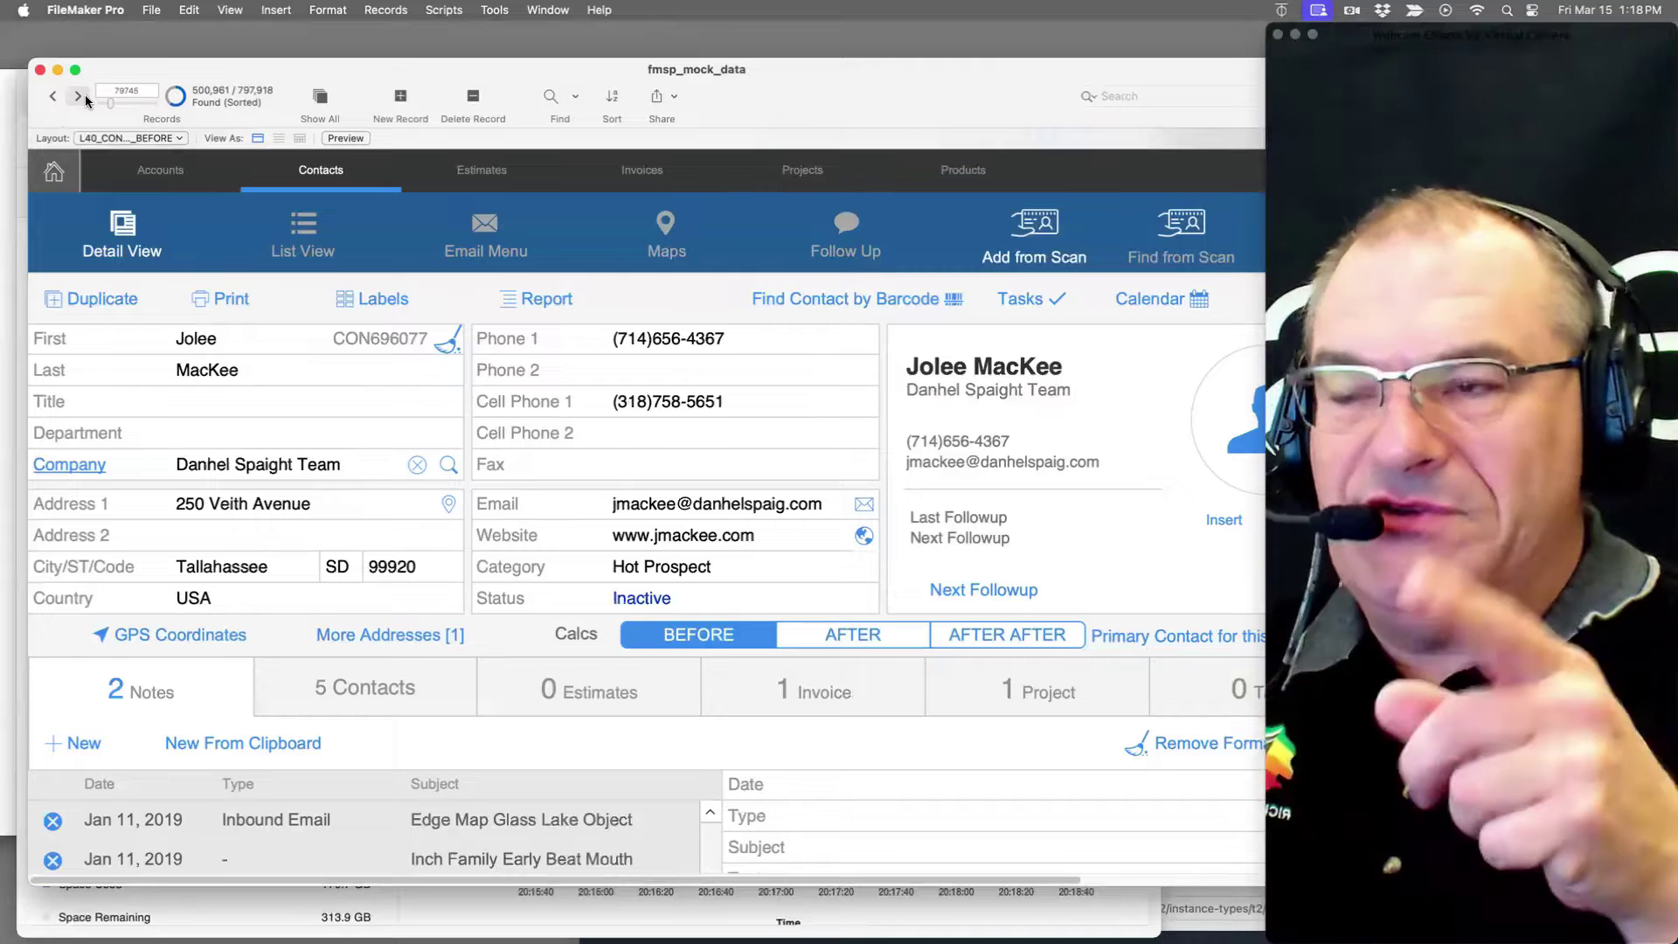
Step: Enable the interactive log view in the FileMaker Server Admin Console and load Access.log, Event.log, fmdapi.log and wpe0.log
left_click_drag(269, 88, 507, 86)
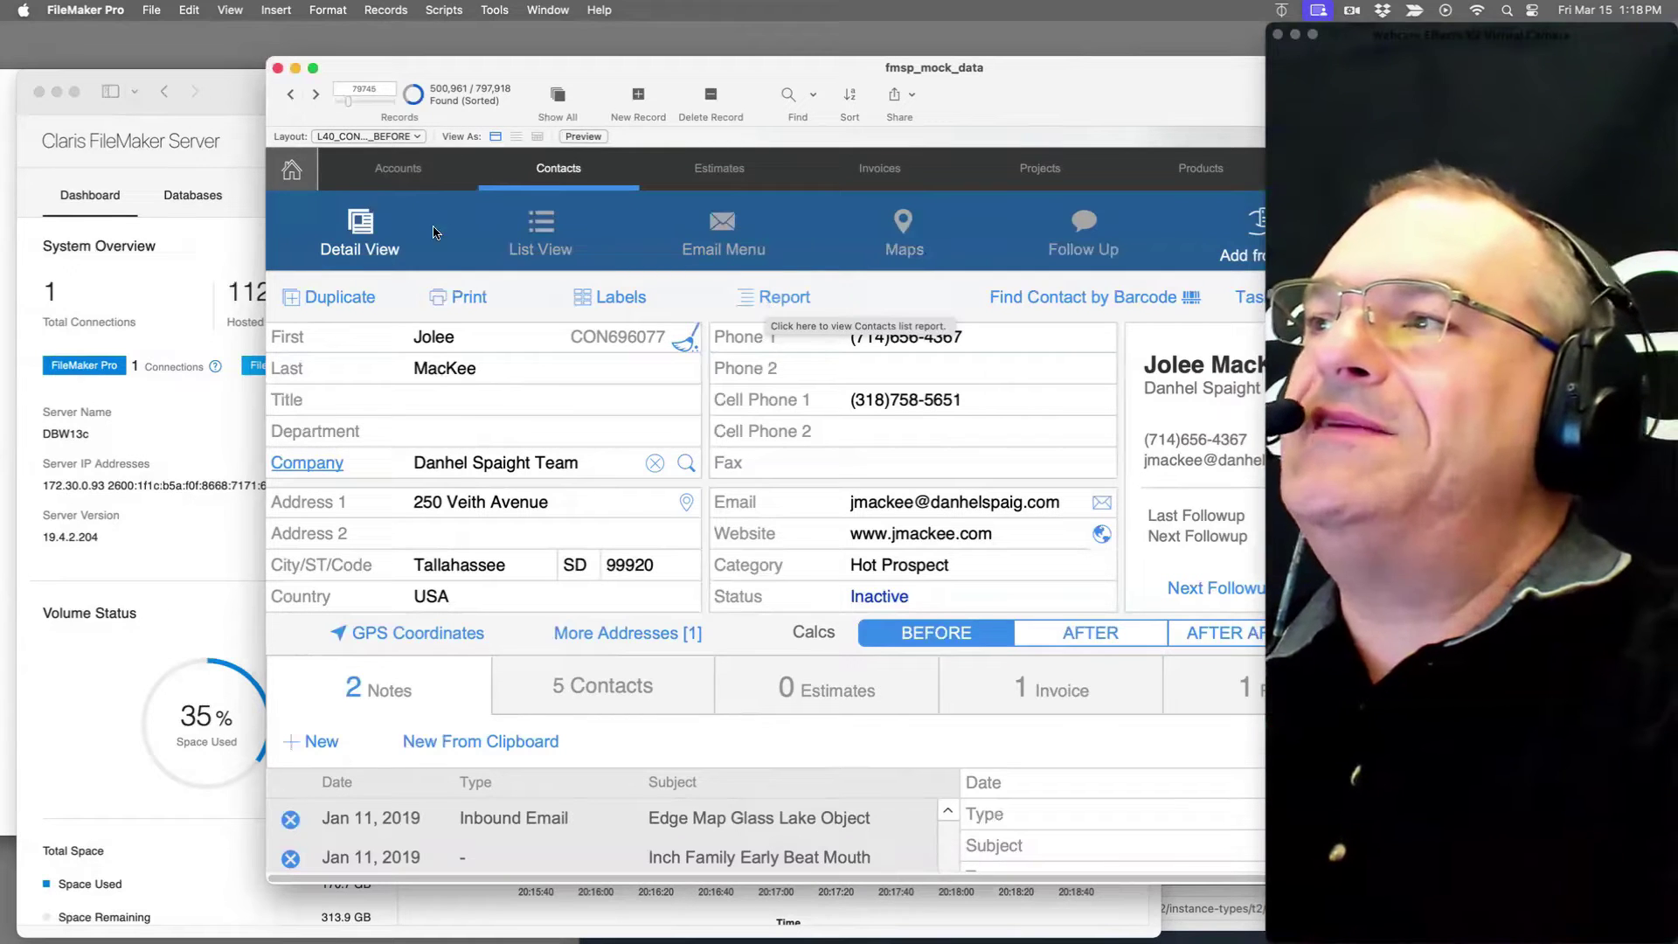
left_click(249, 148)
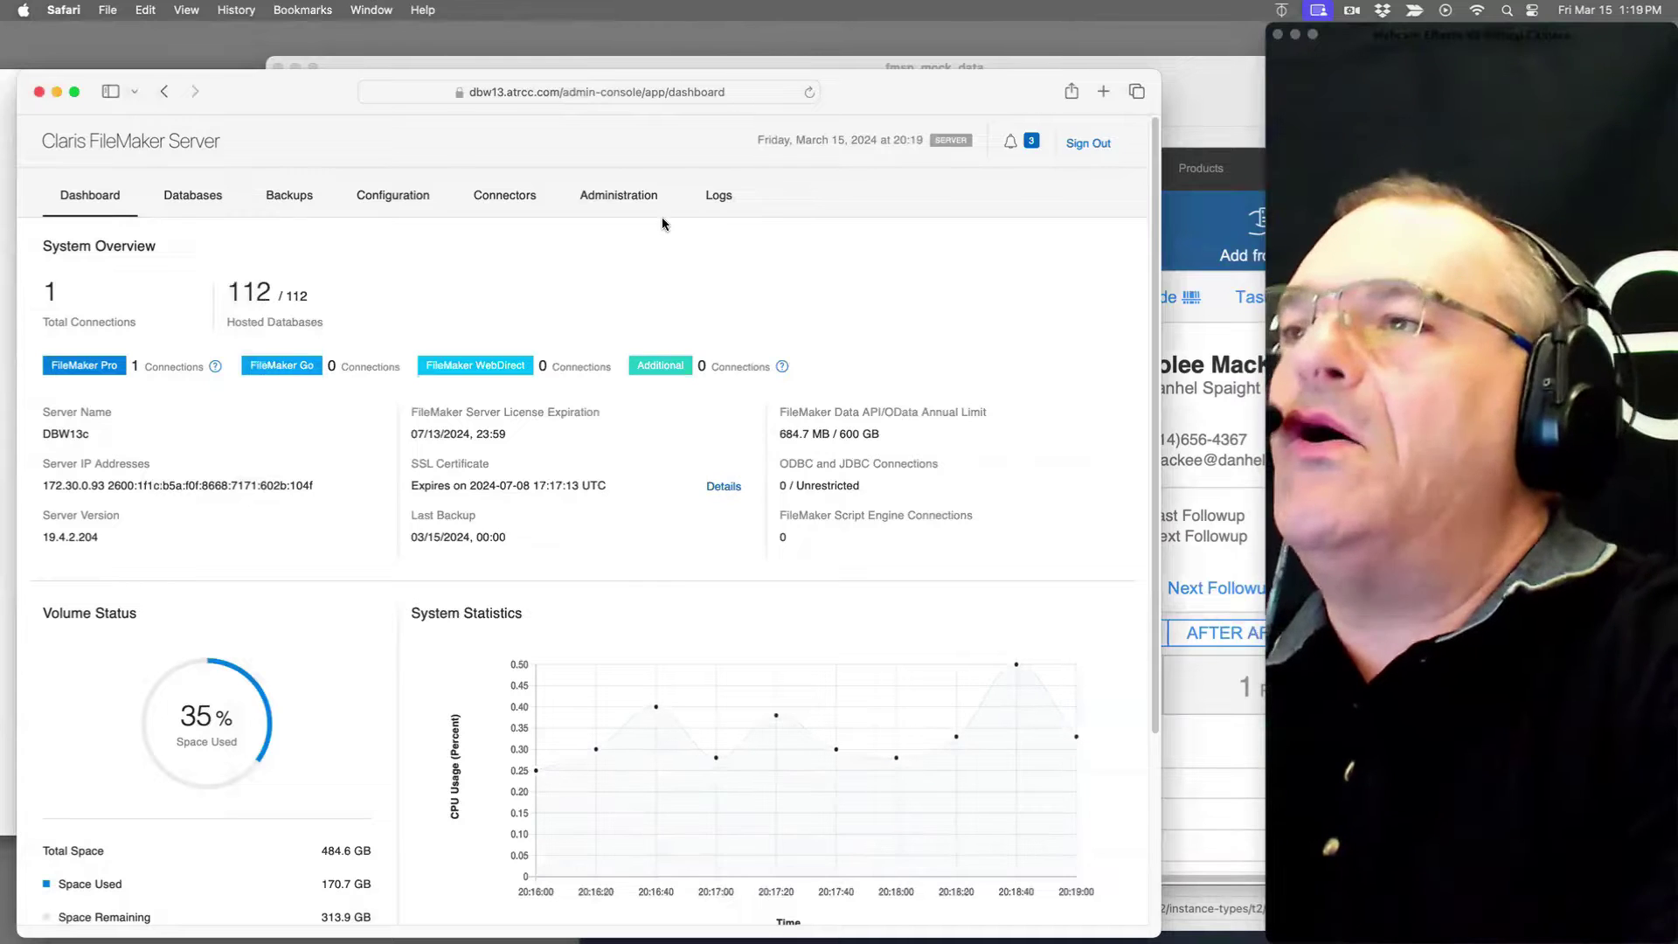
left_click(720, 209)
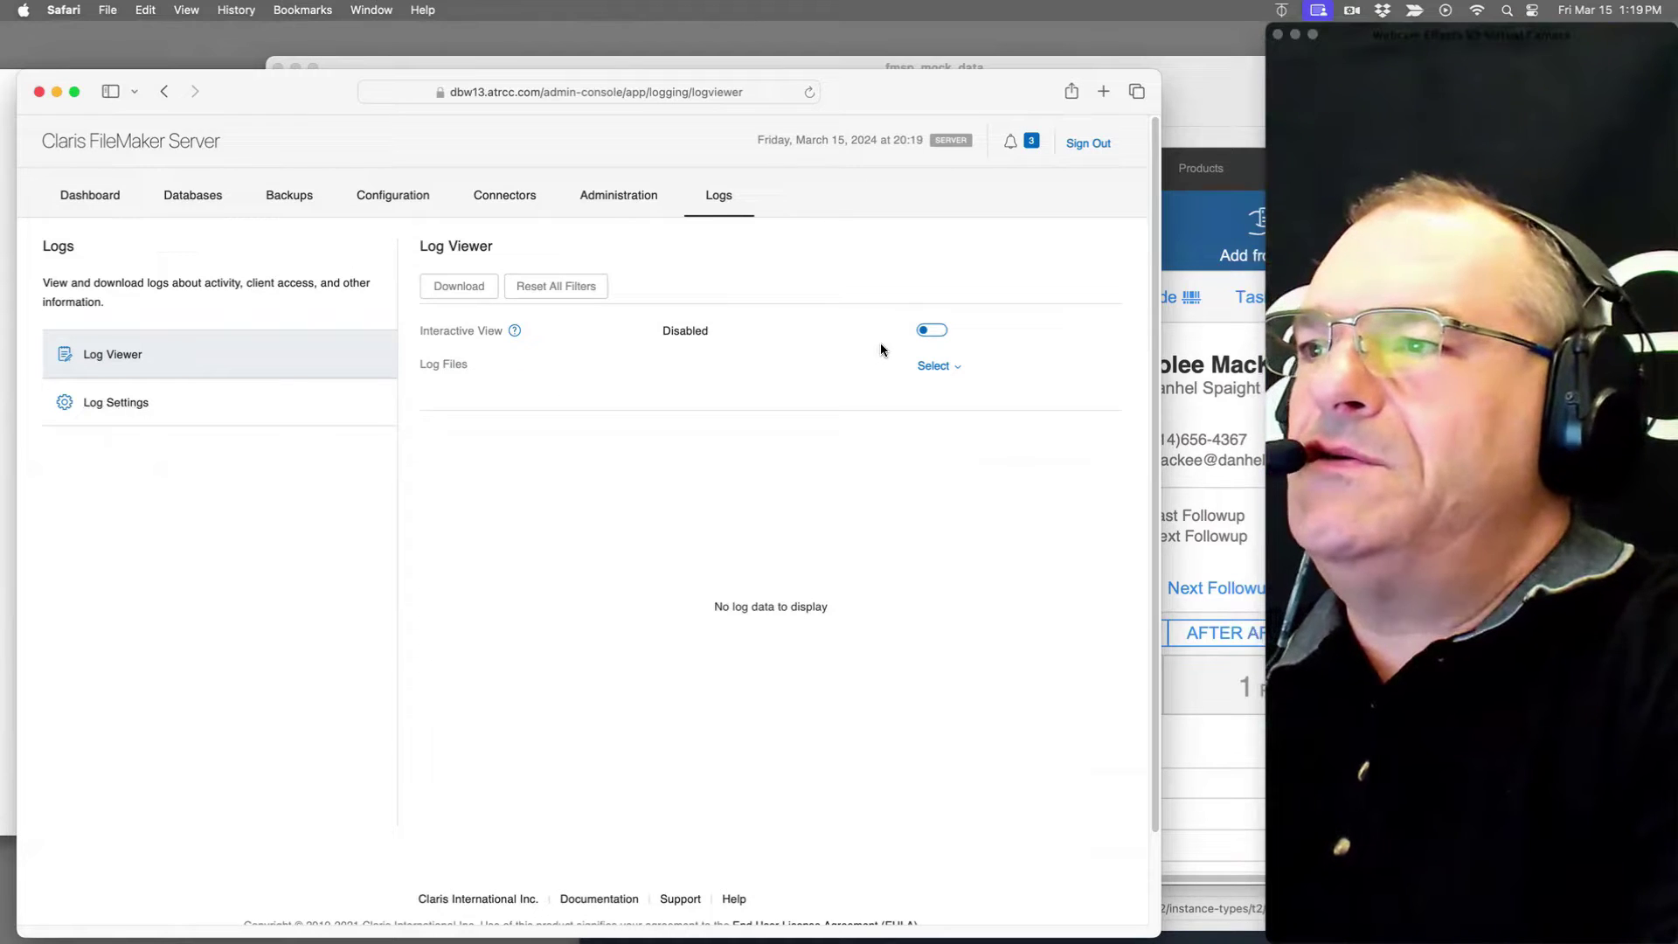
left_click(931, 332)
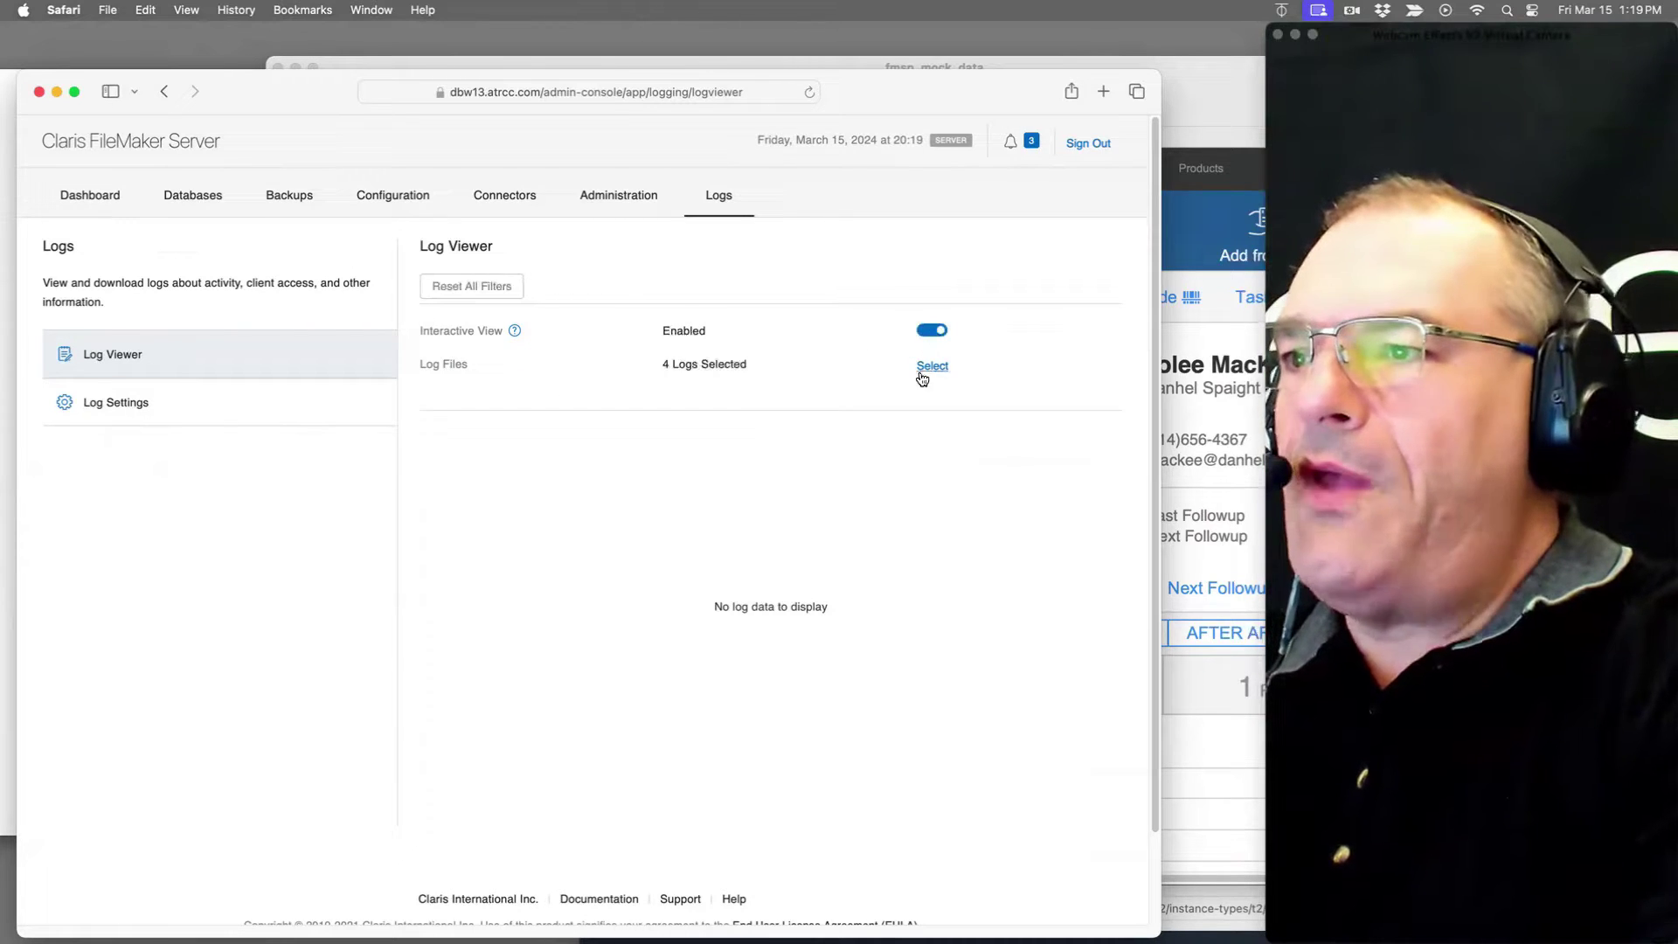
left_click(922, 367)
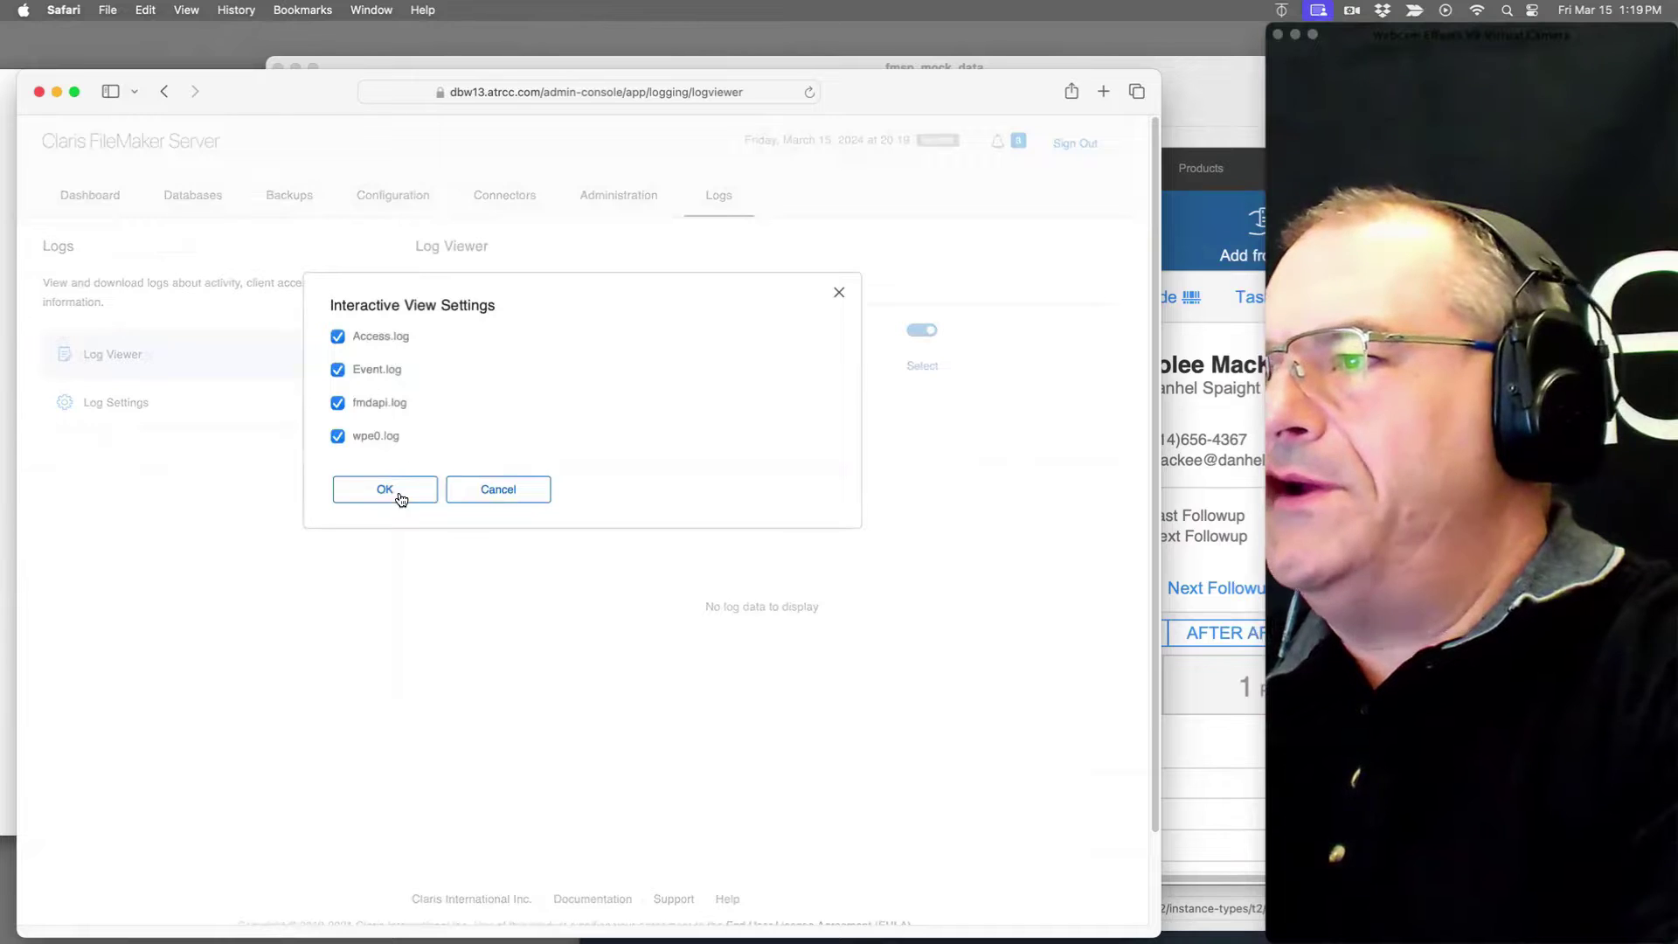
left_click(400, 496)
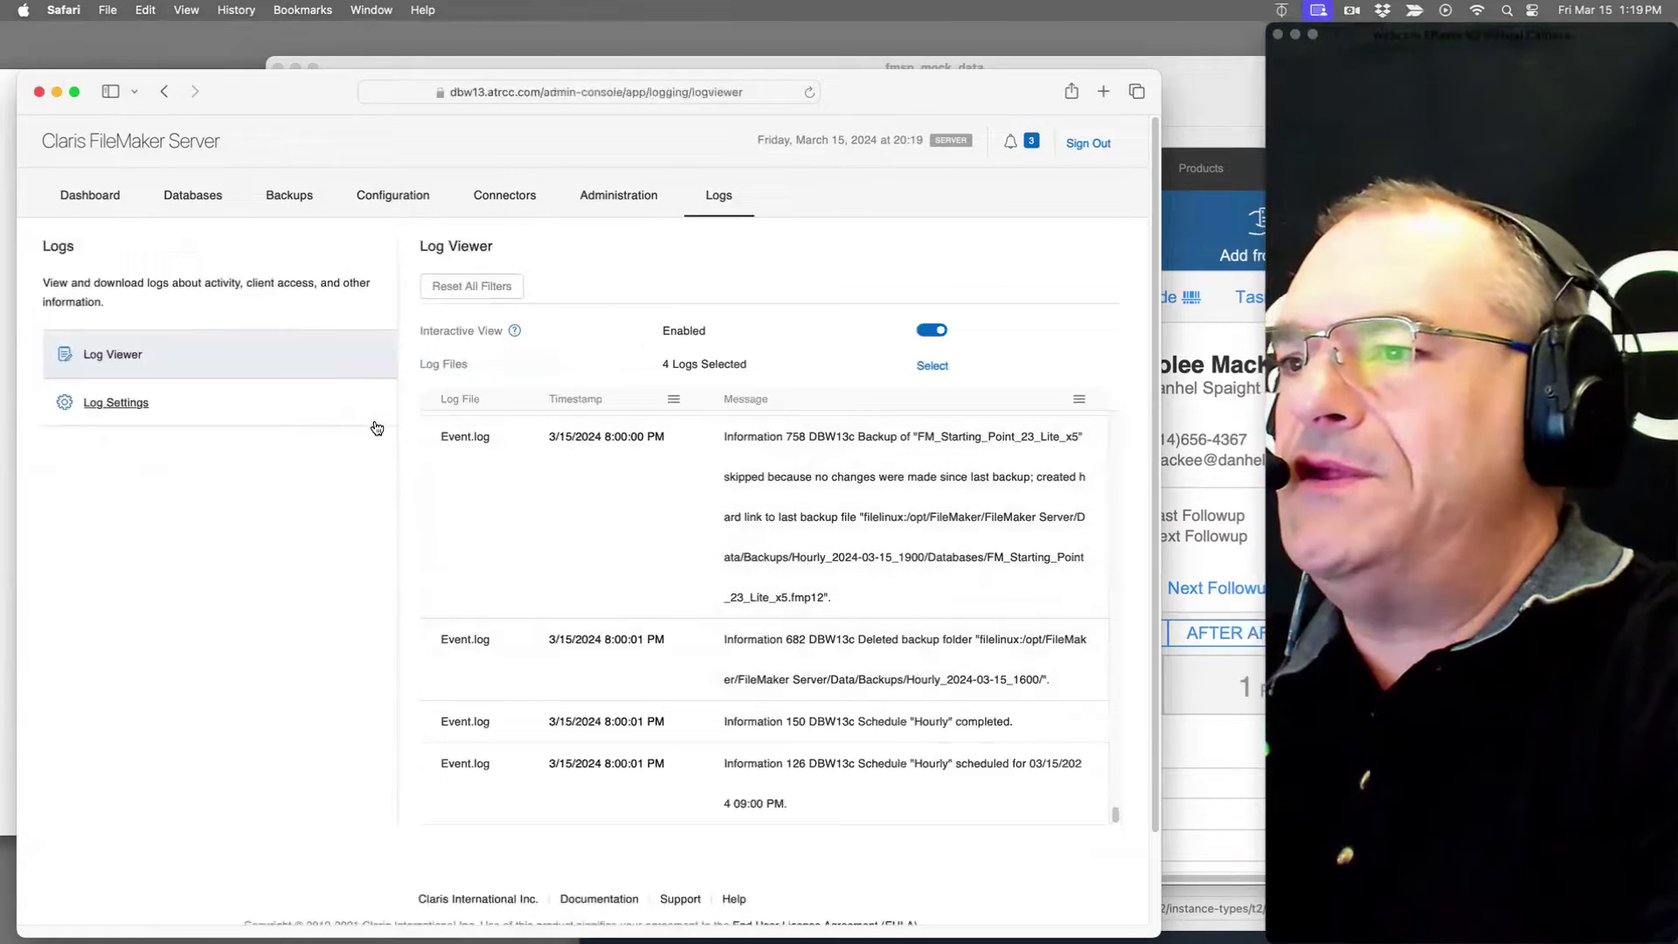
Step: Enable Top Call Statistics in the server's log settings and disable it again
left_click(137, 410)
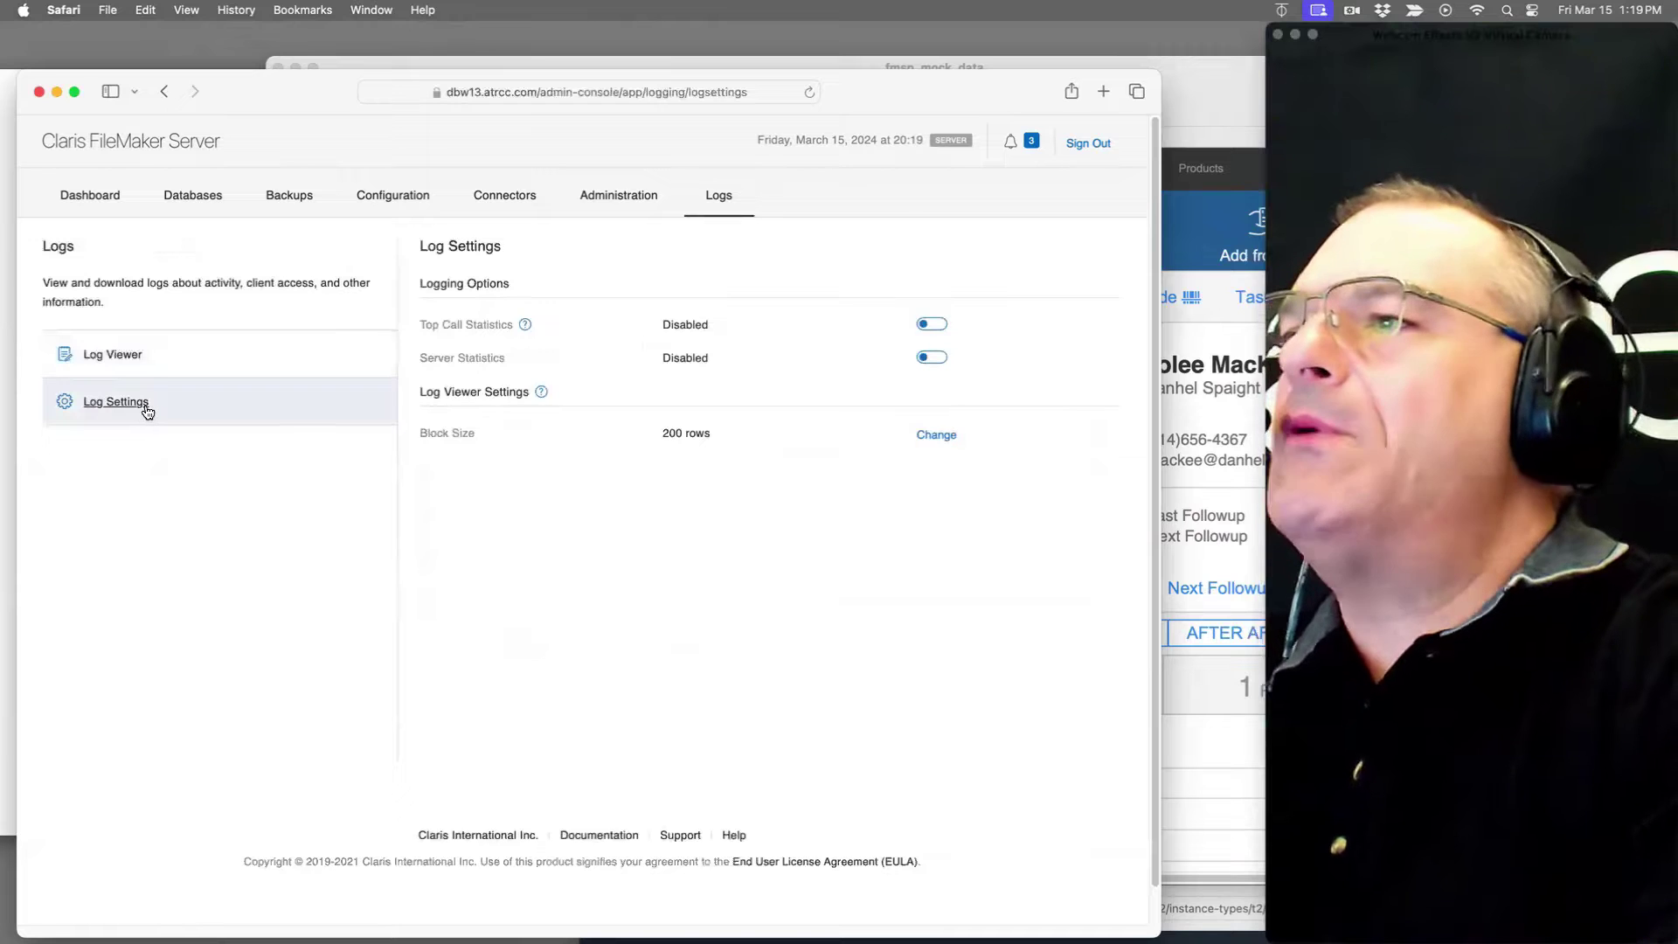
left_click(933, 326)
left_click(400, 445)
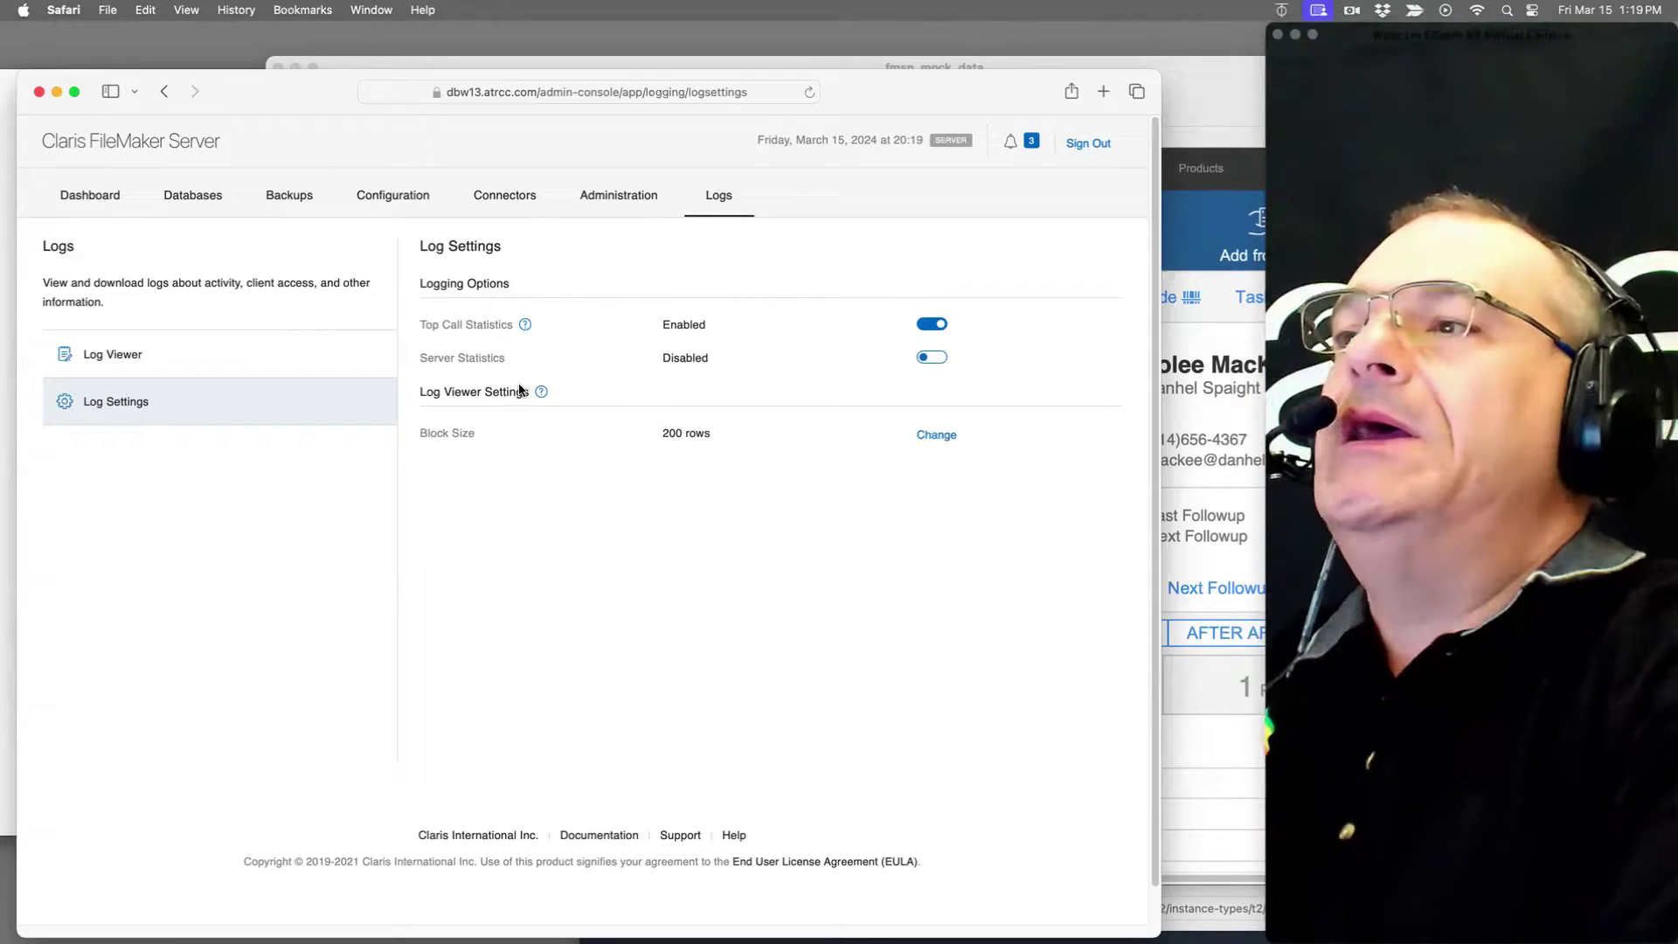
left_click(928, 324)
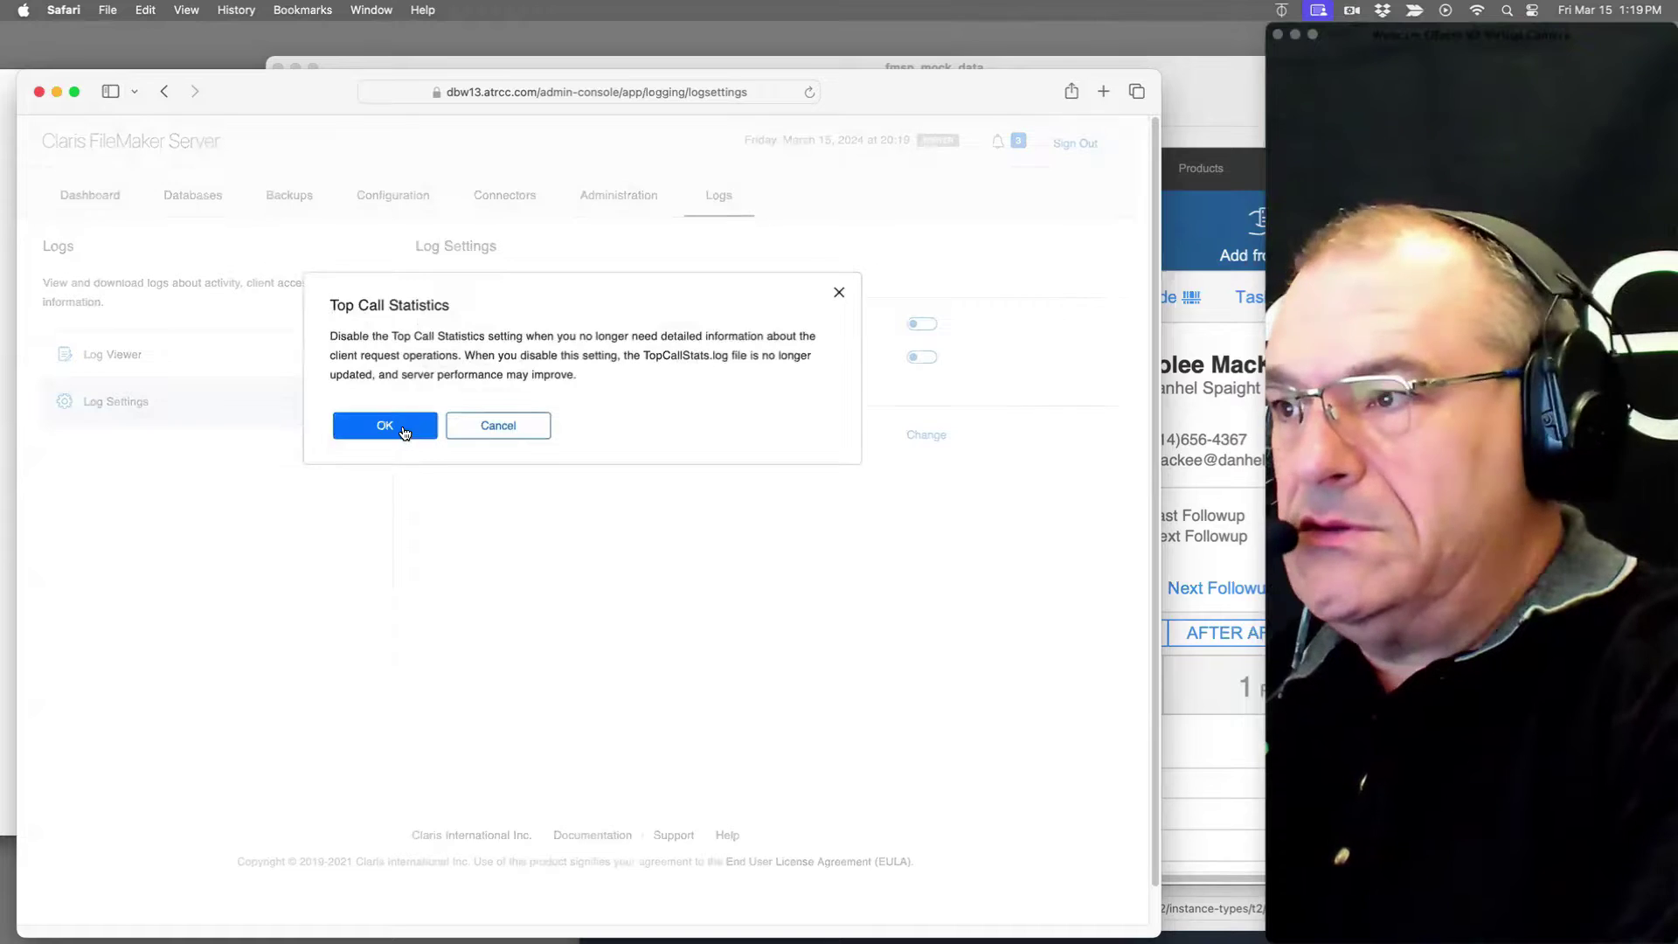
left_click(385, 425)
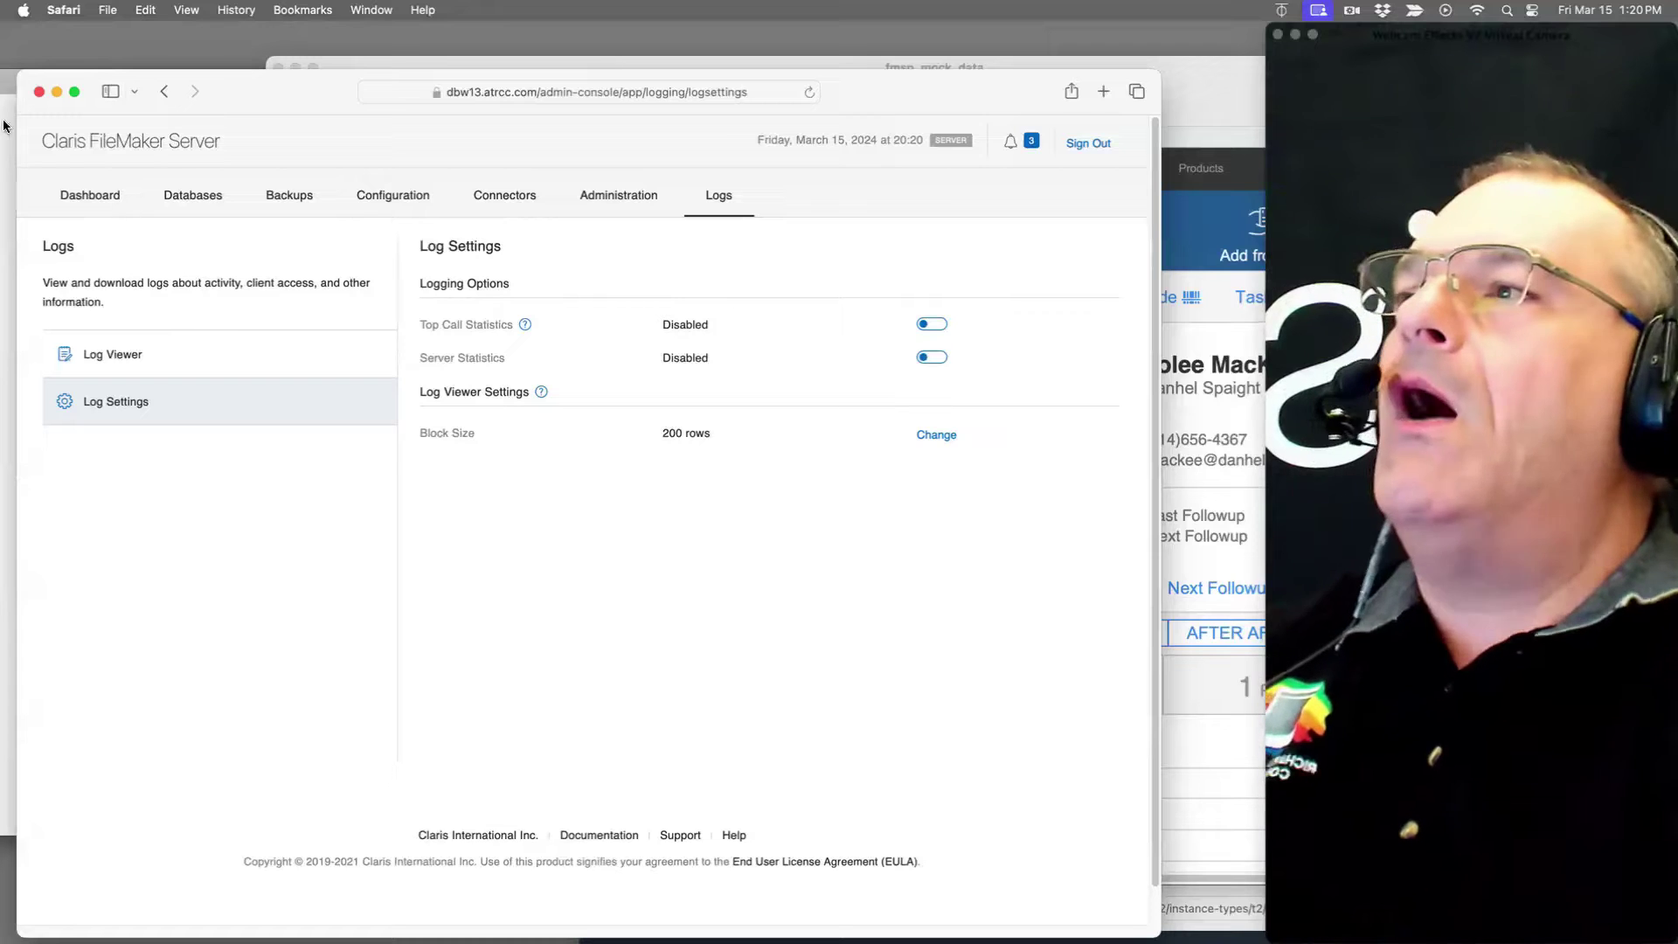
Step: Rearrange the Admin Console window and return to its dashboard to examine the CPU usage statistics
left_click_drag(294, 104, 372, 357)
left_click(494, 88)
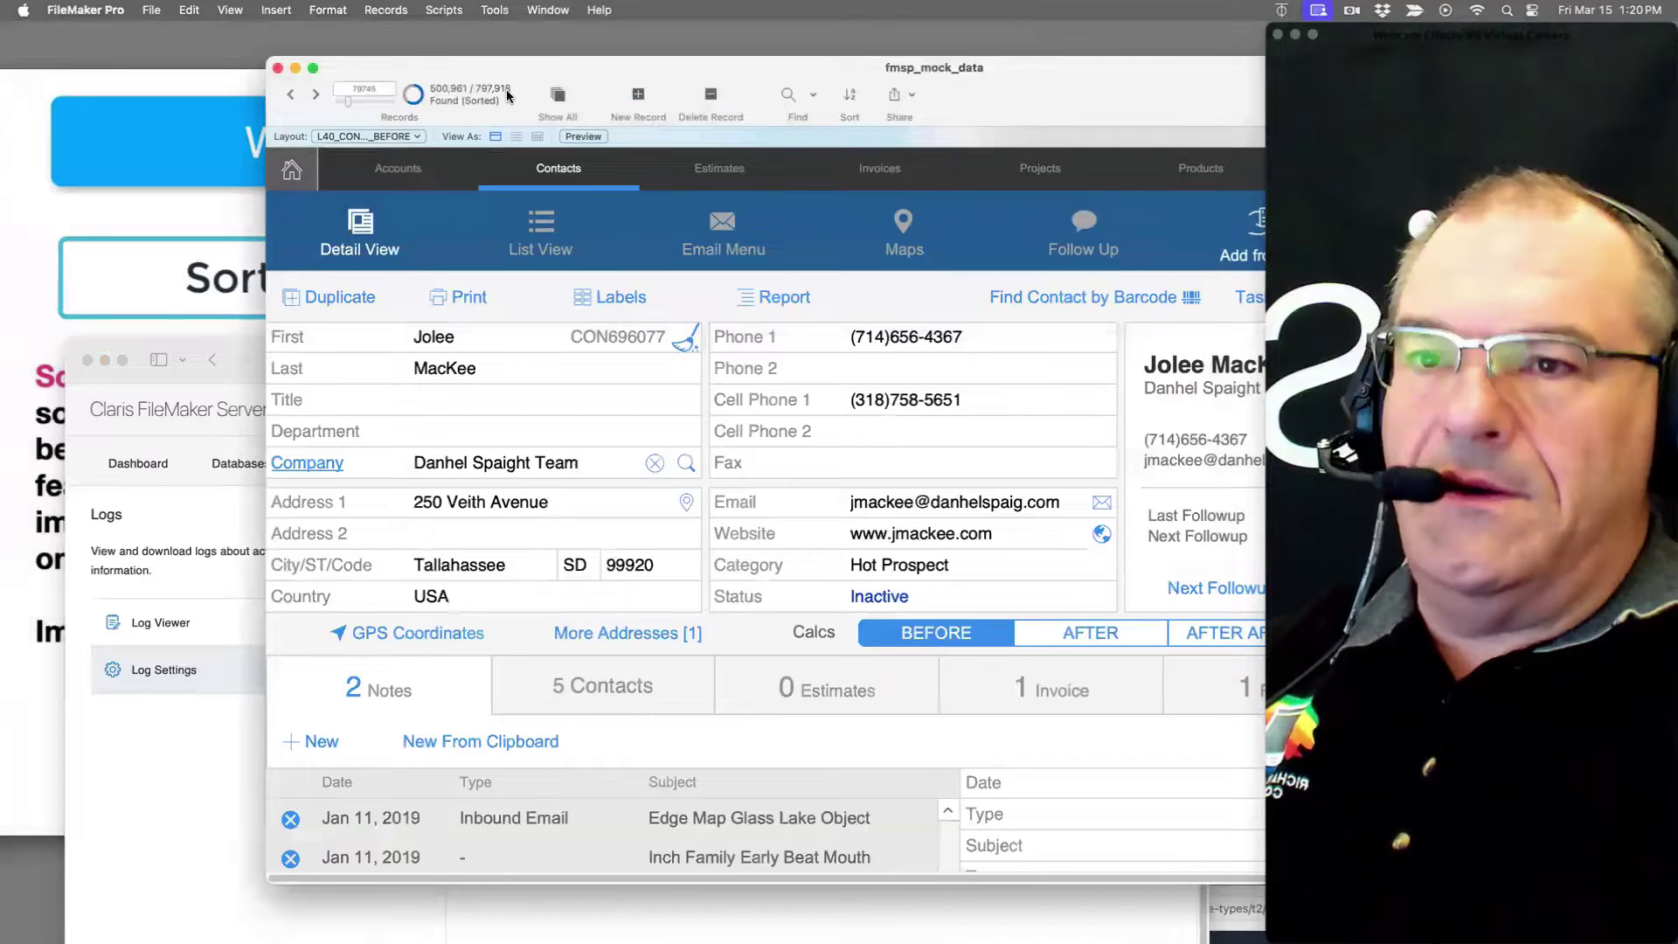
left_click(202, 437)
left_click_drag(318, 360, 334, 108)
left_click(154, 230)
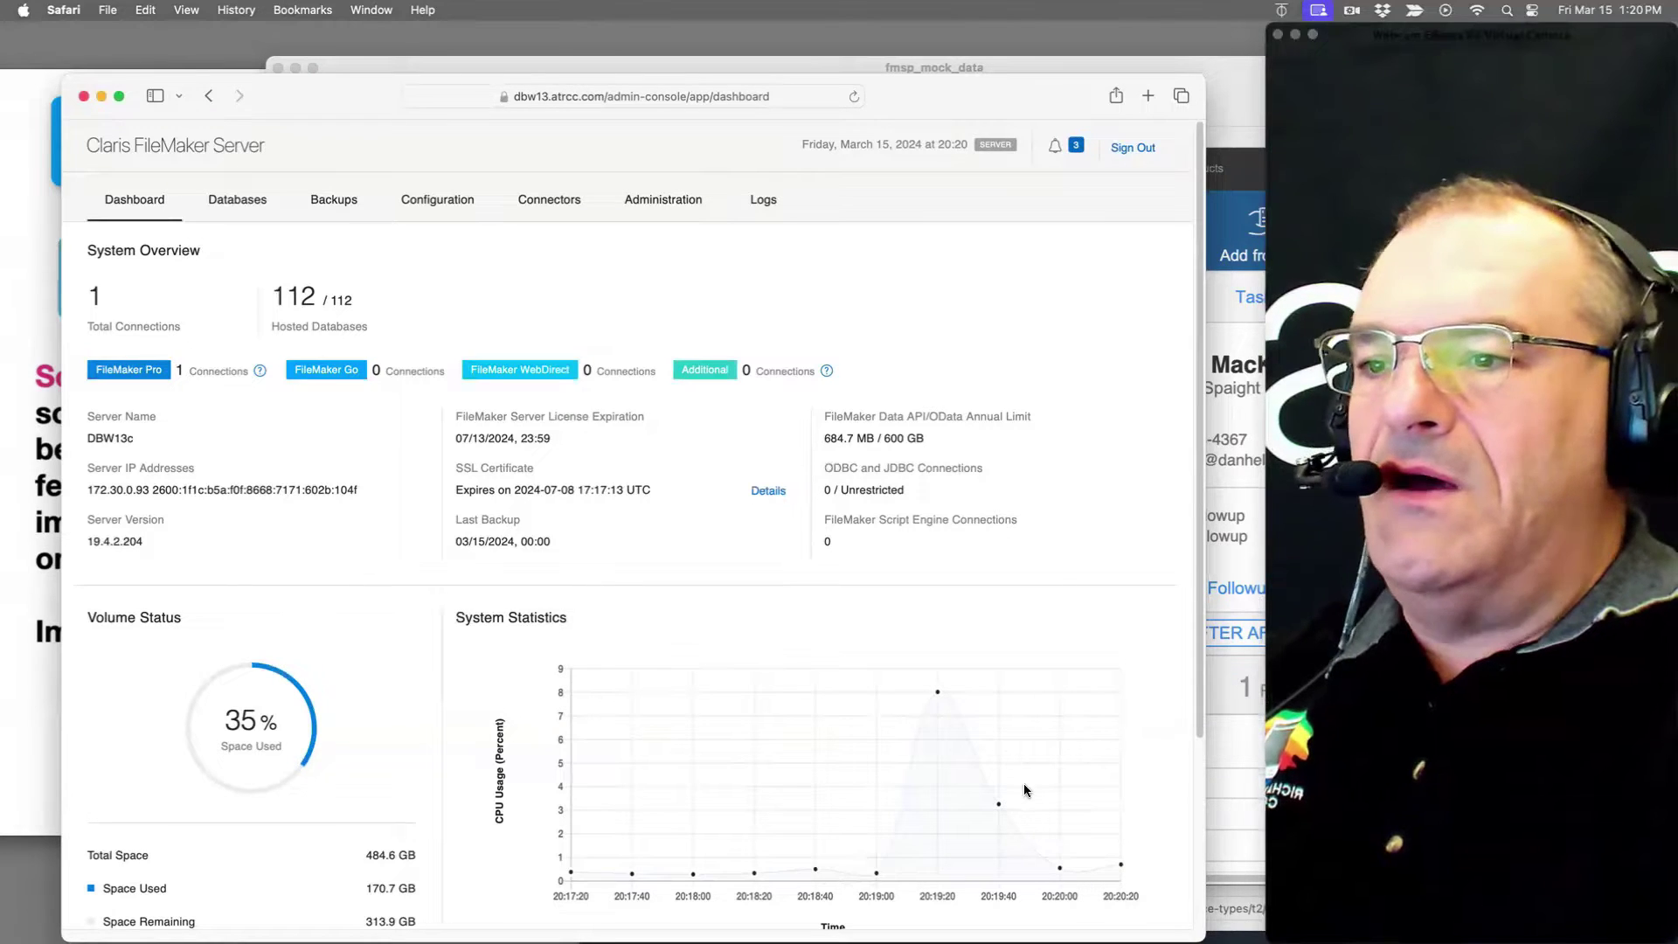
Step: Switch to FileMaker Pro, close the fmsp_mock_data window and open the application's general preferences
left_click(1246, 535)
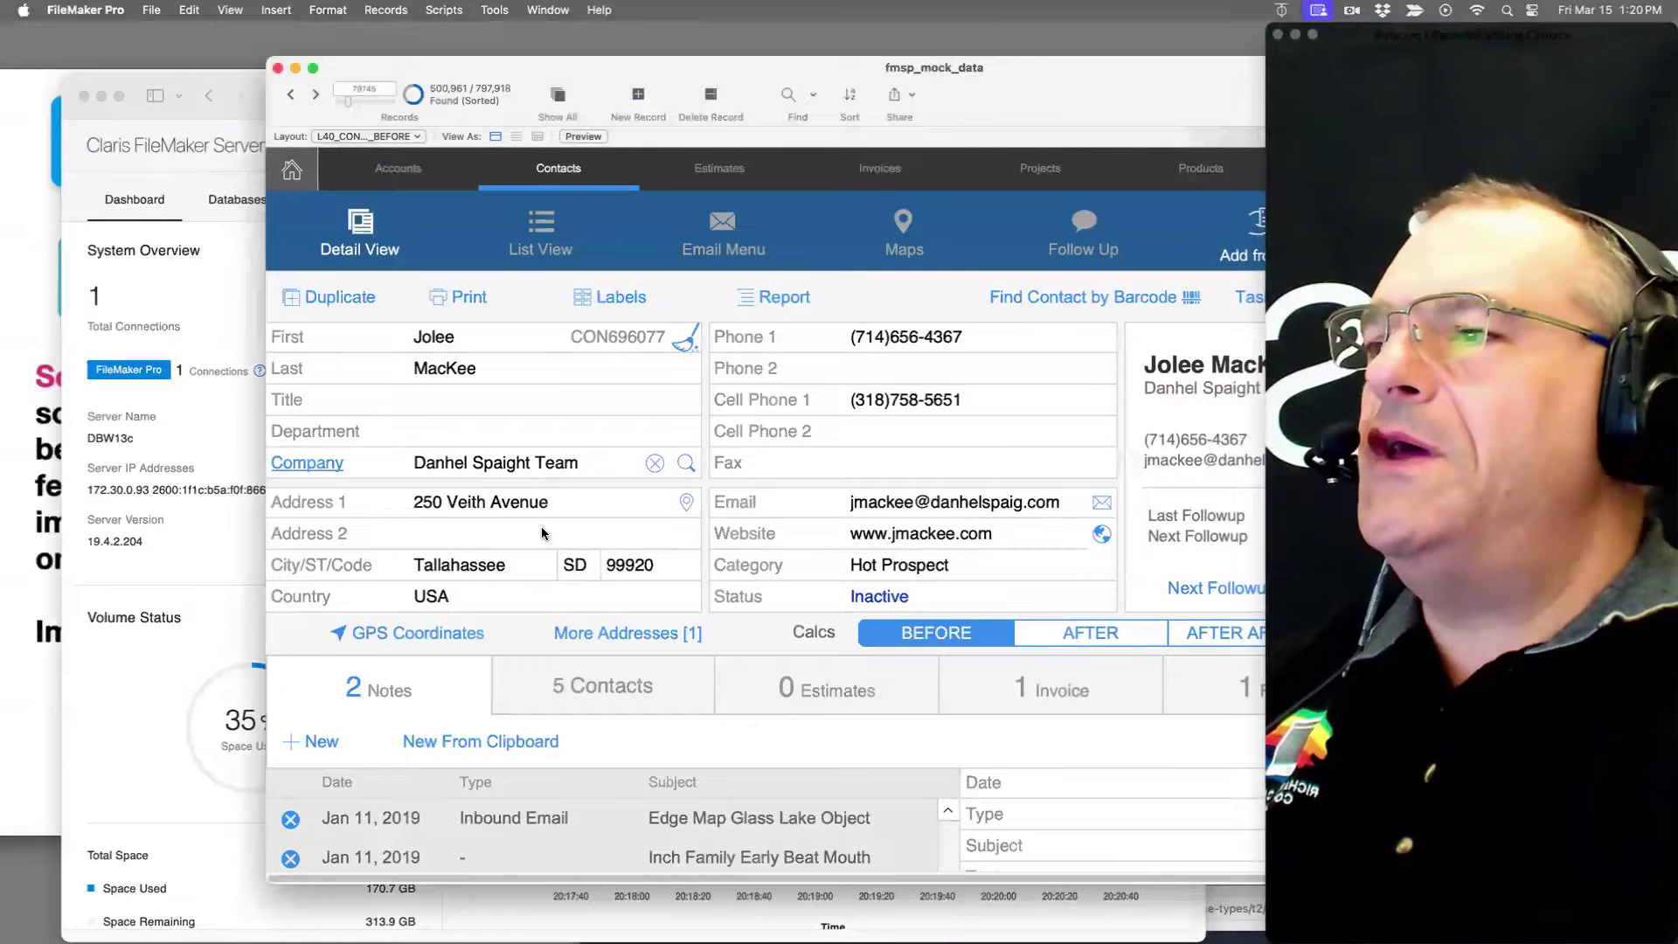
left_click(123, 16)
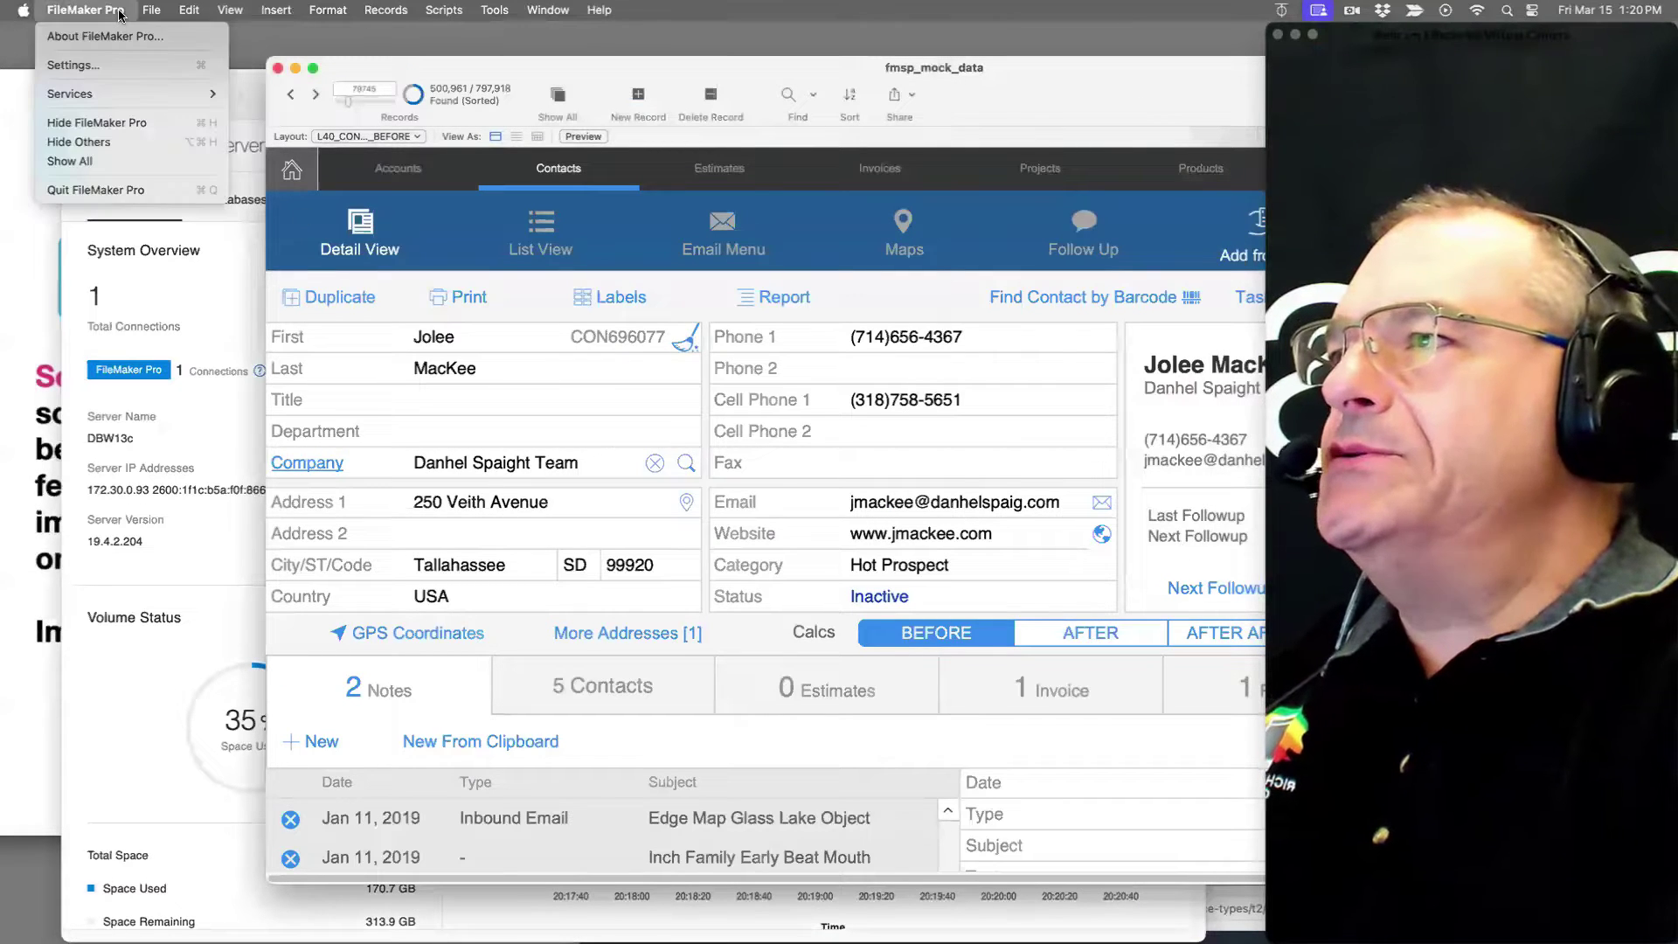
left_click(276, 69)
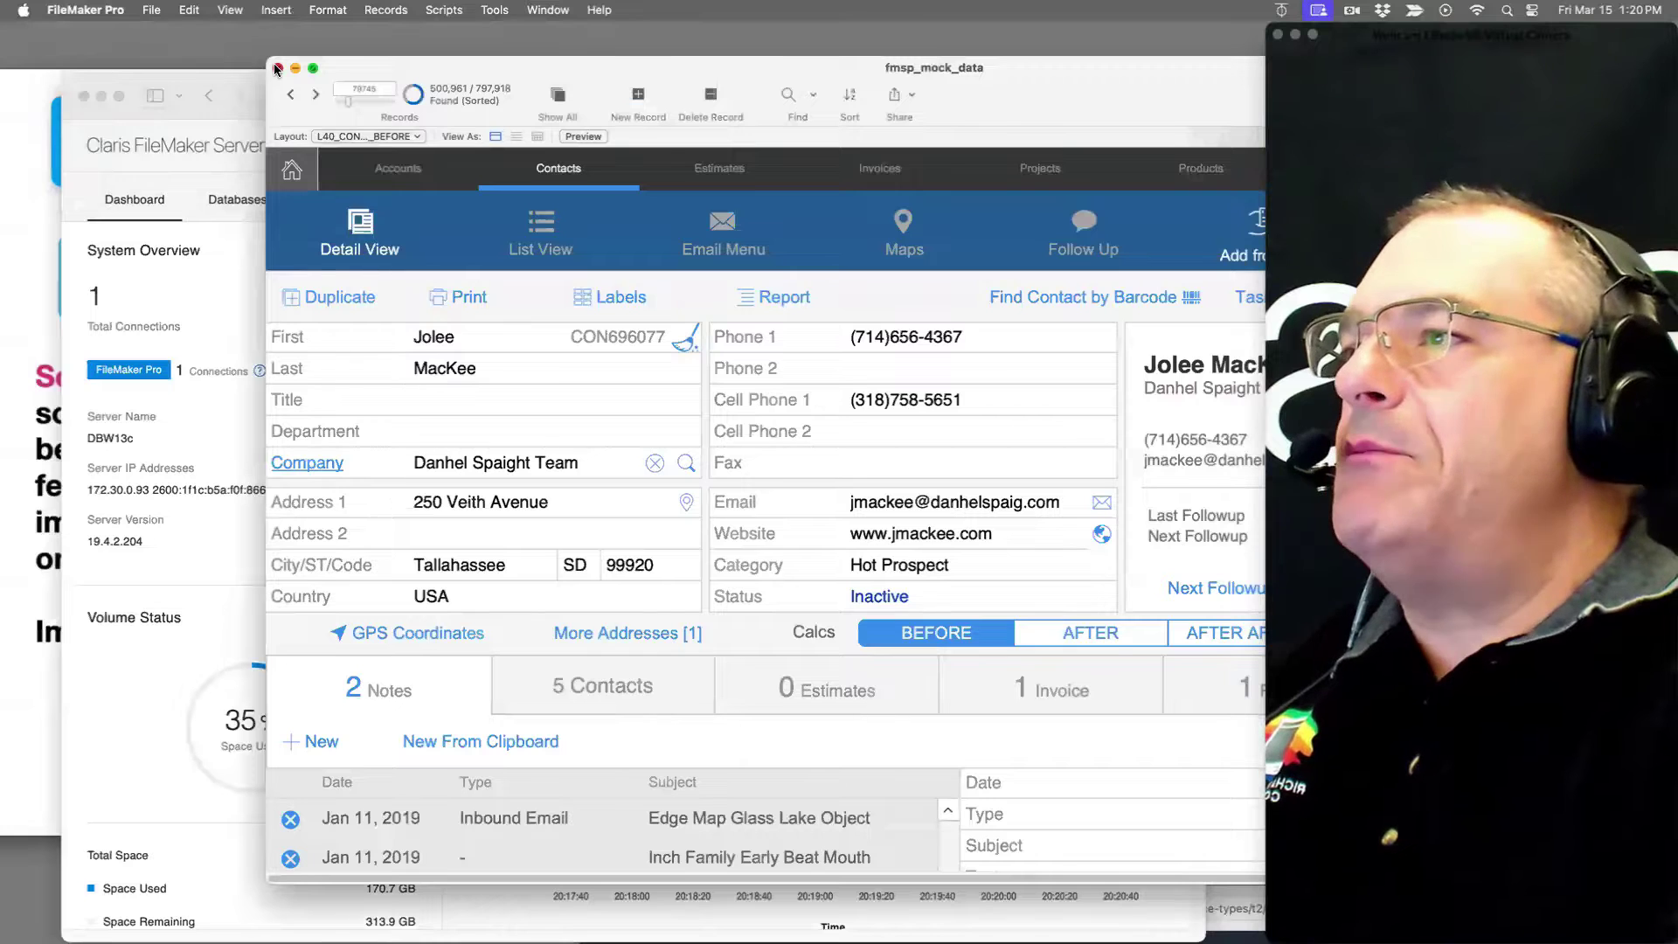
left_click(276, 68)
left_click(87, 9)
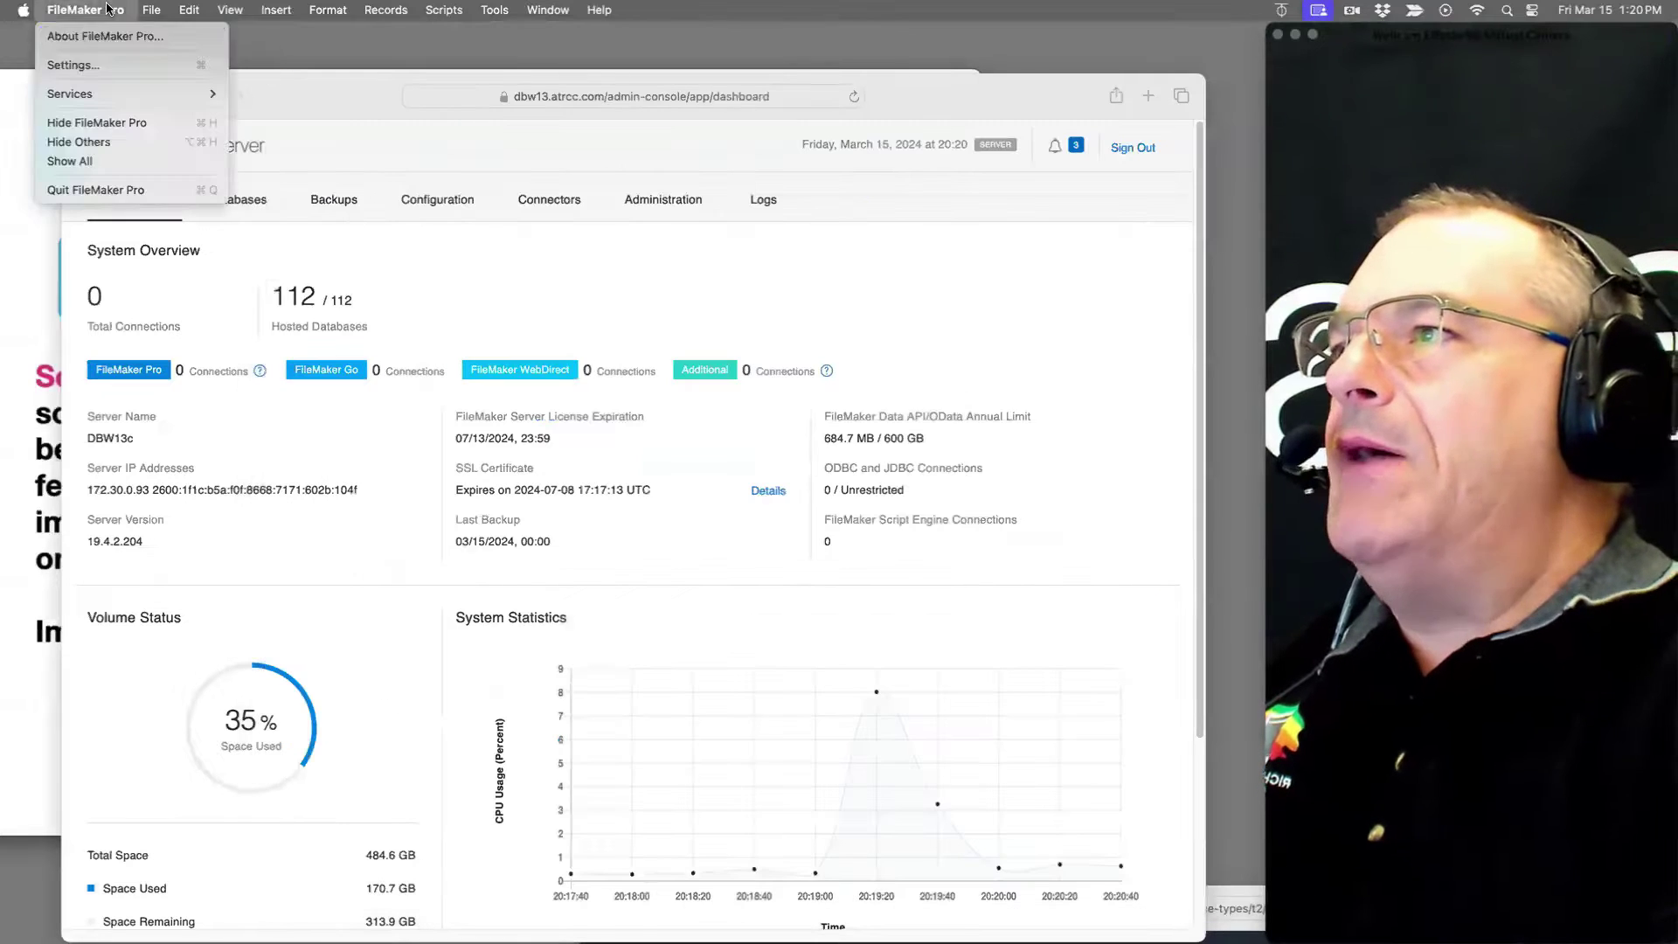
left_click(116, 67)
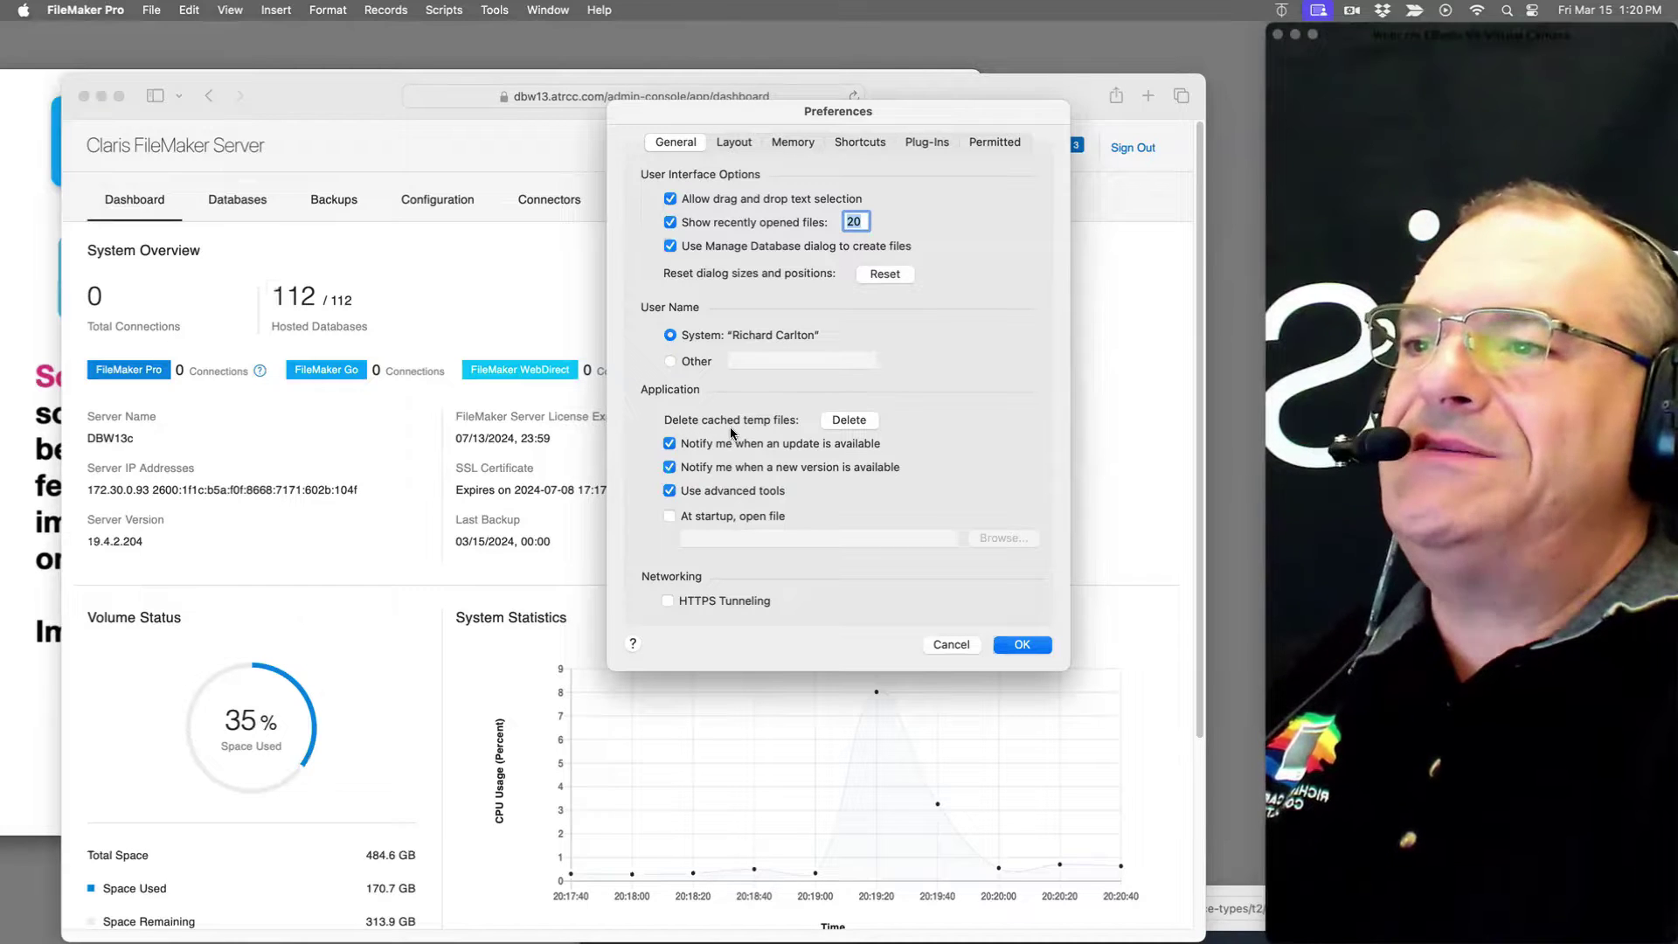
Step: Delete FileMaker Pro's cached temp files and accept the preferences
left_click(854, 420)
left_click(757, 321)
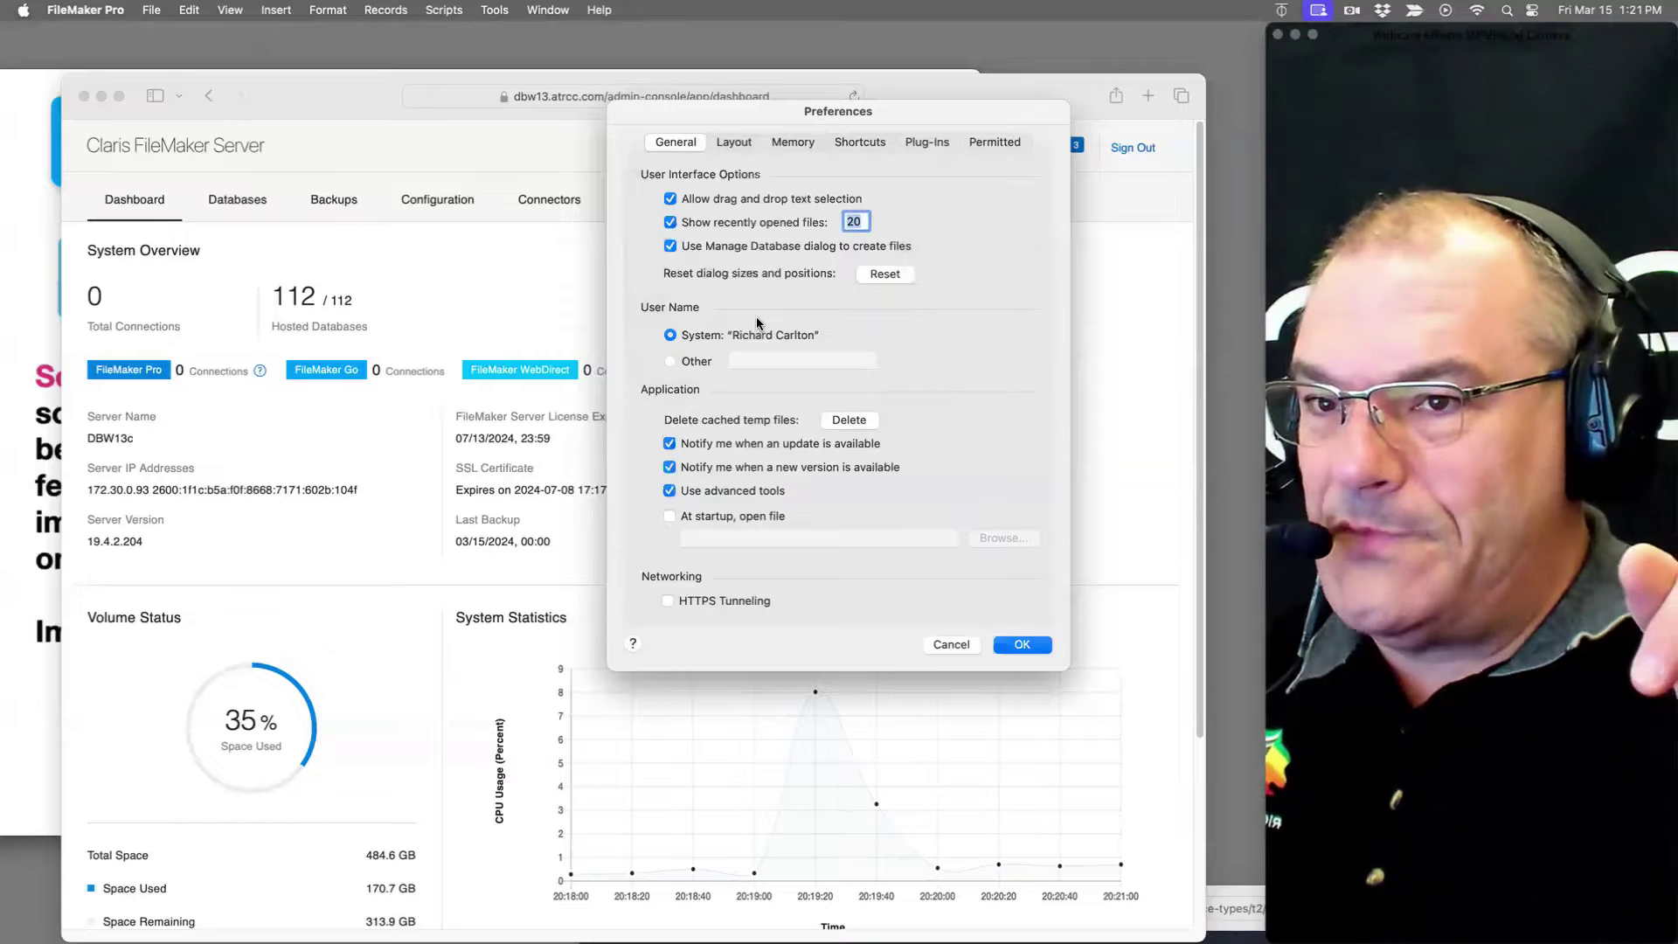
left_click(1022, 647)
Step: Reopen the recent fmsp_mock_data file hosted on DBW13c and move its window away temporarily to view the Admin Console dashboard
left_click(374, 94)
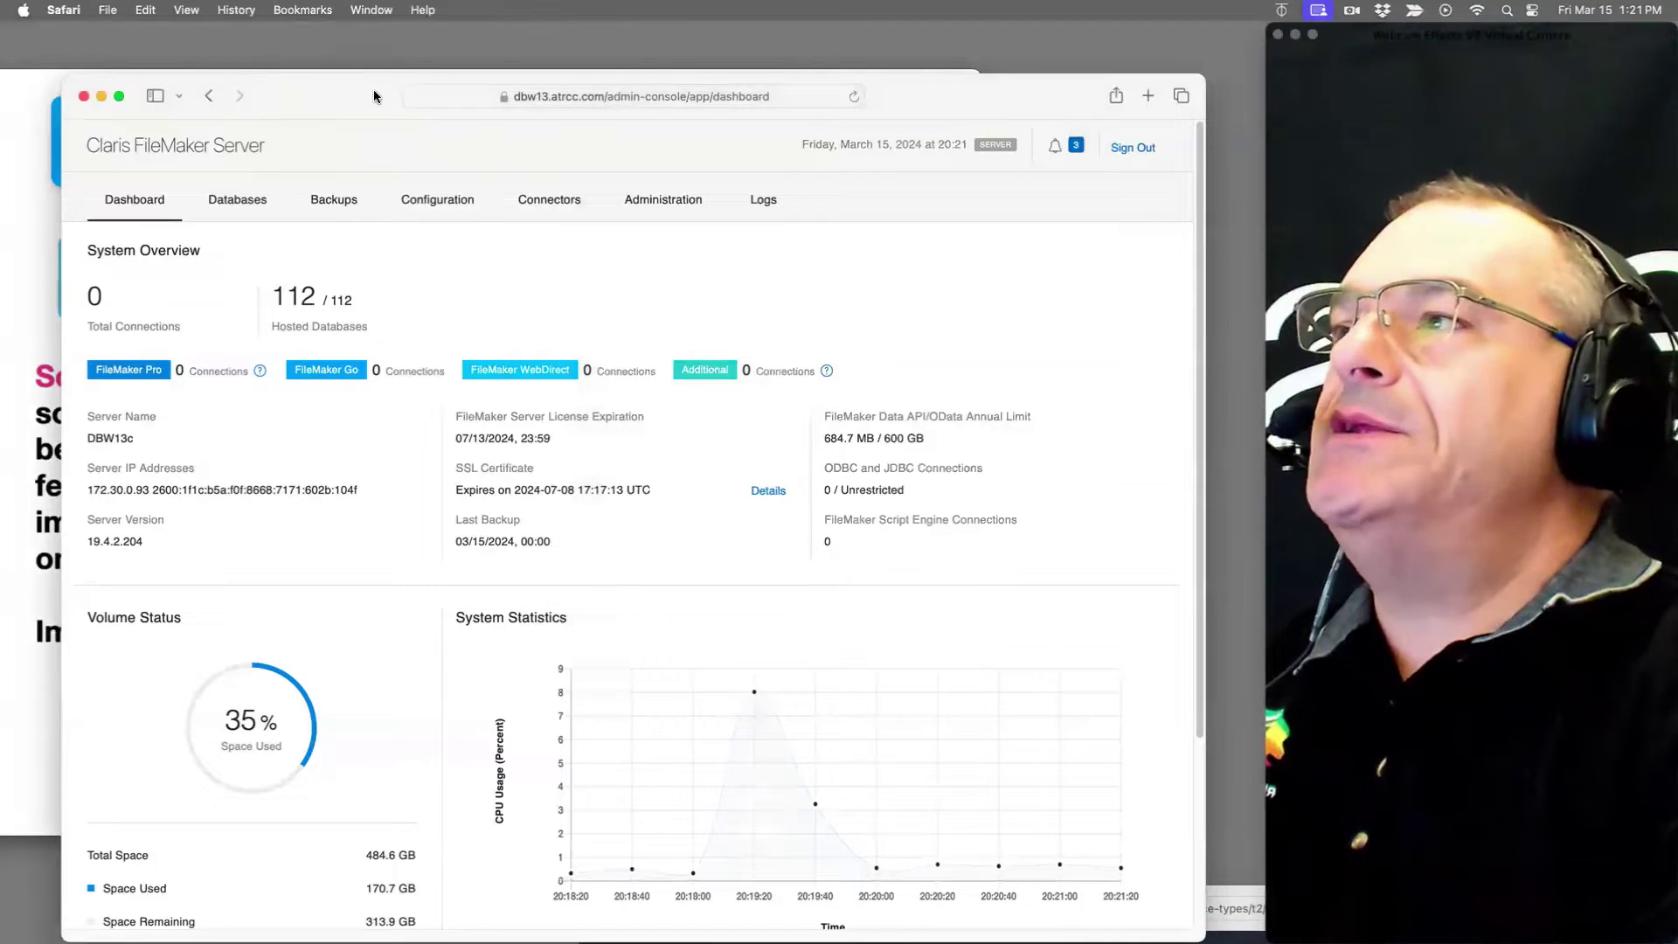
mouse_move(5, 205)
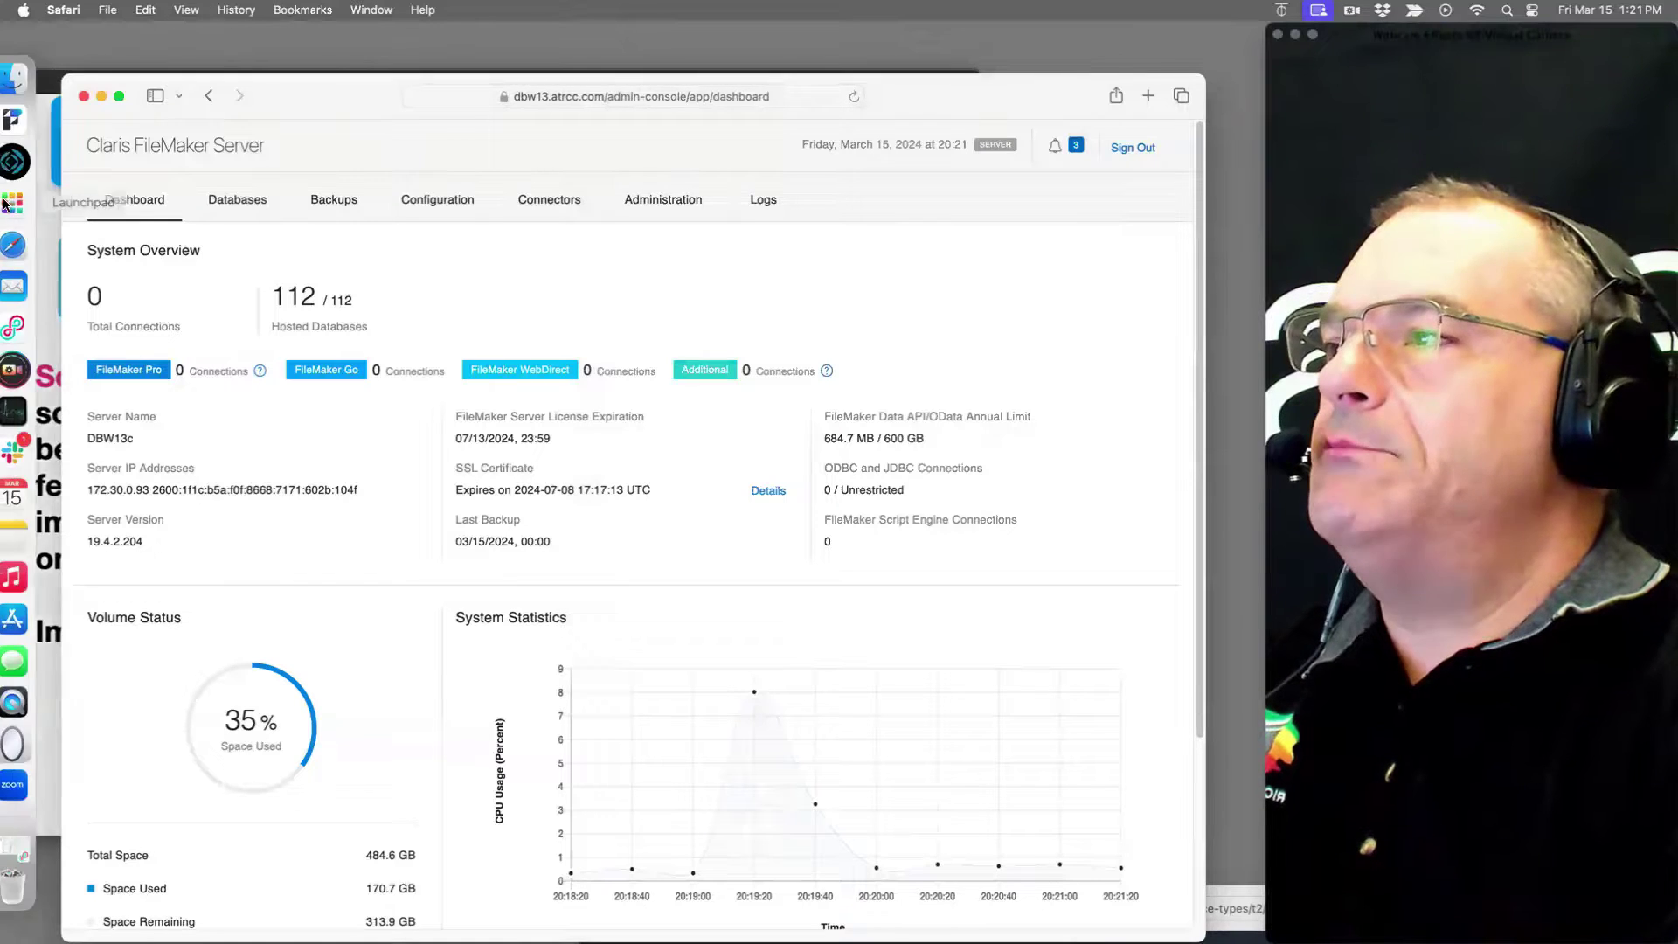
left_click(13, 118)
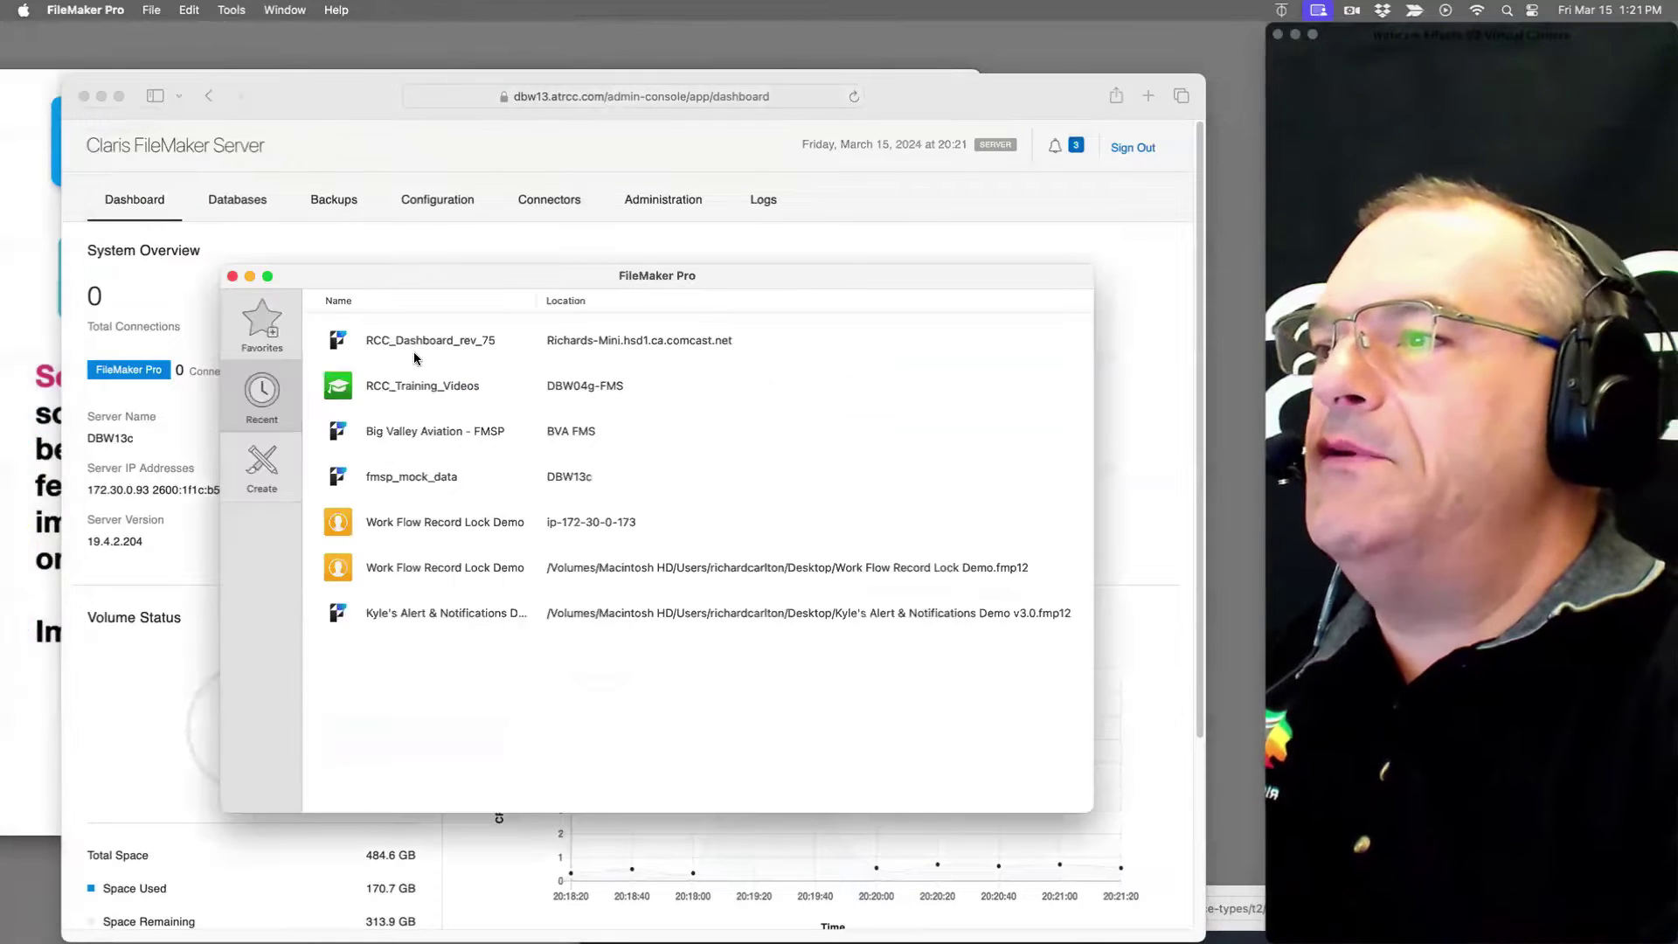
left_click(422, 477)
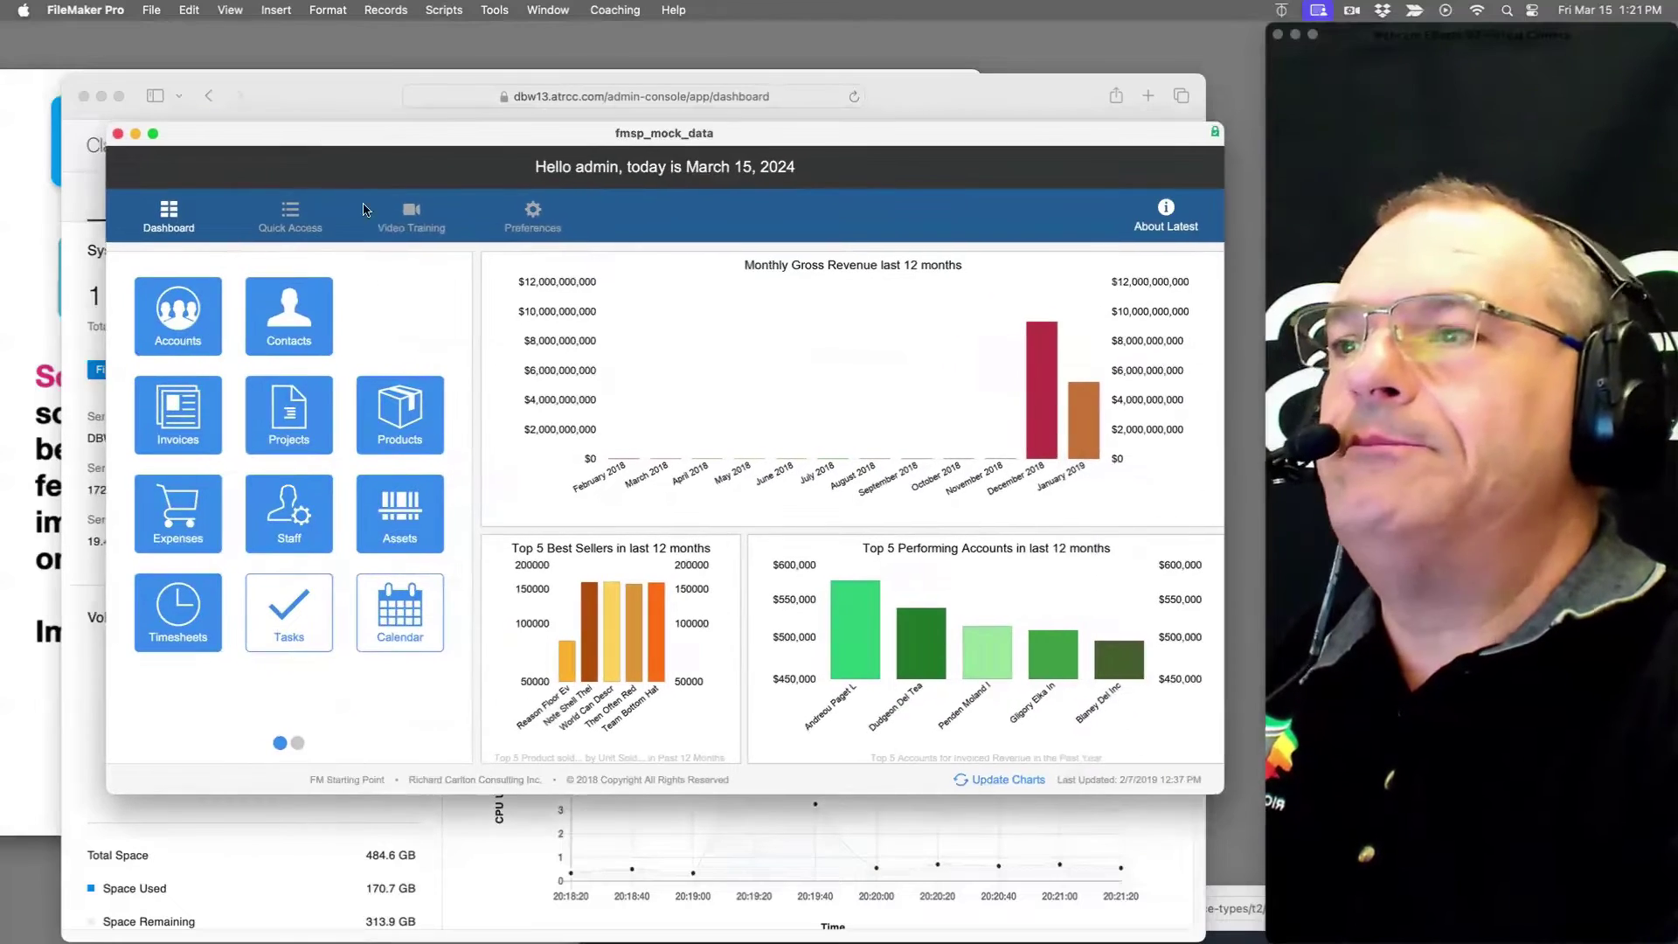
left_click_drag(366, 138, 1477, 252)
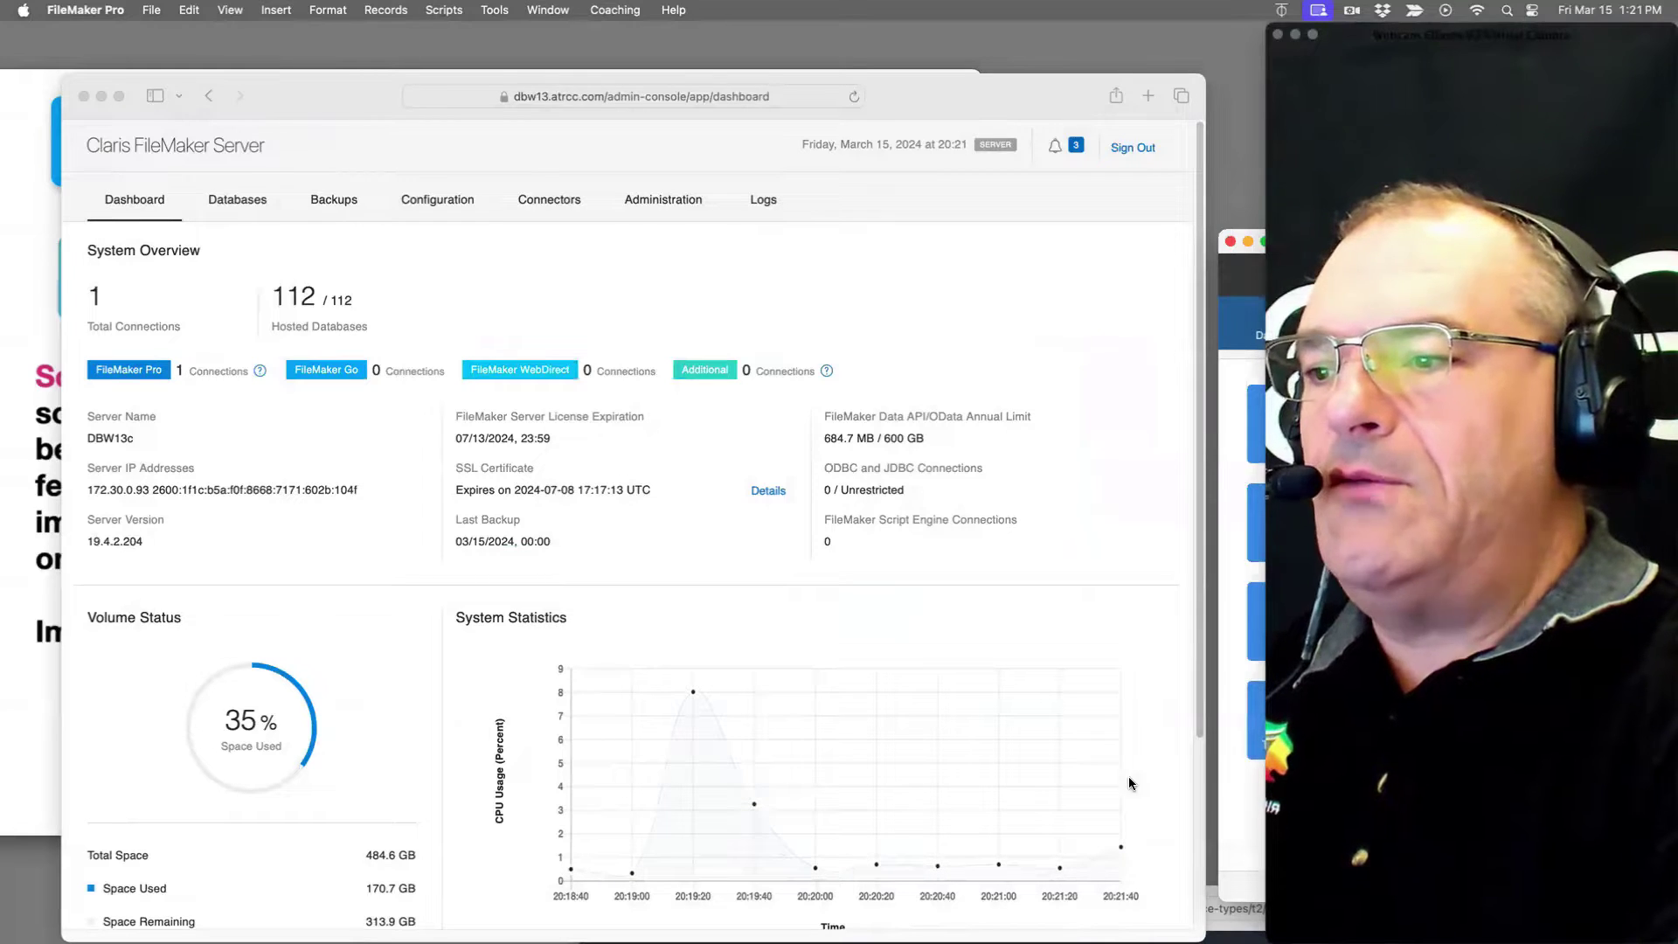
left_click_drag(1248, 254, 106, 168)
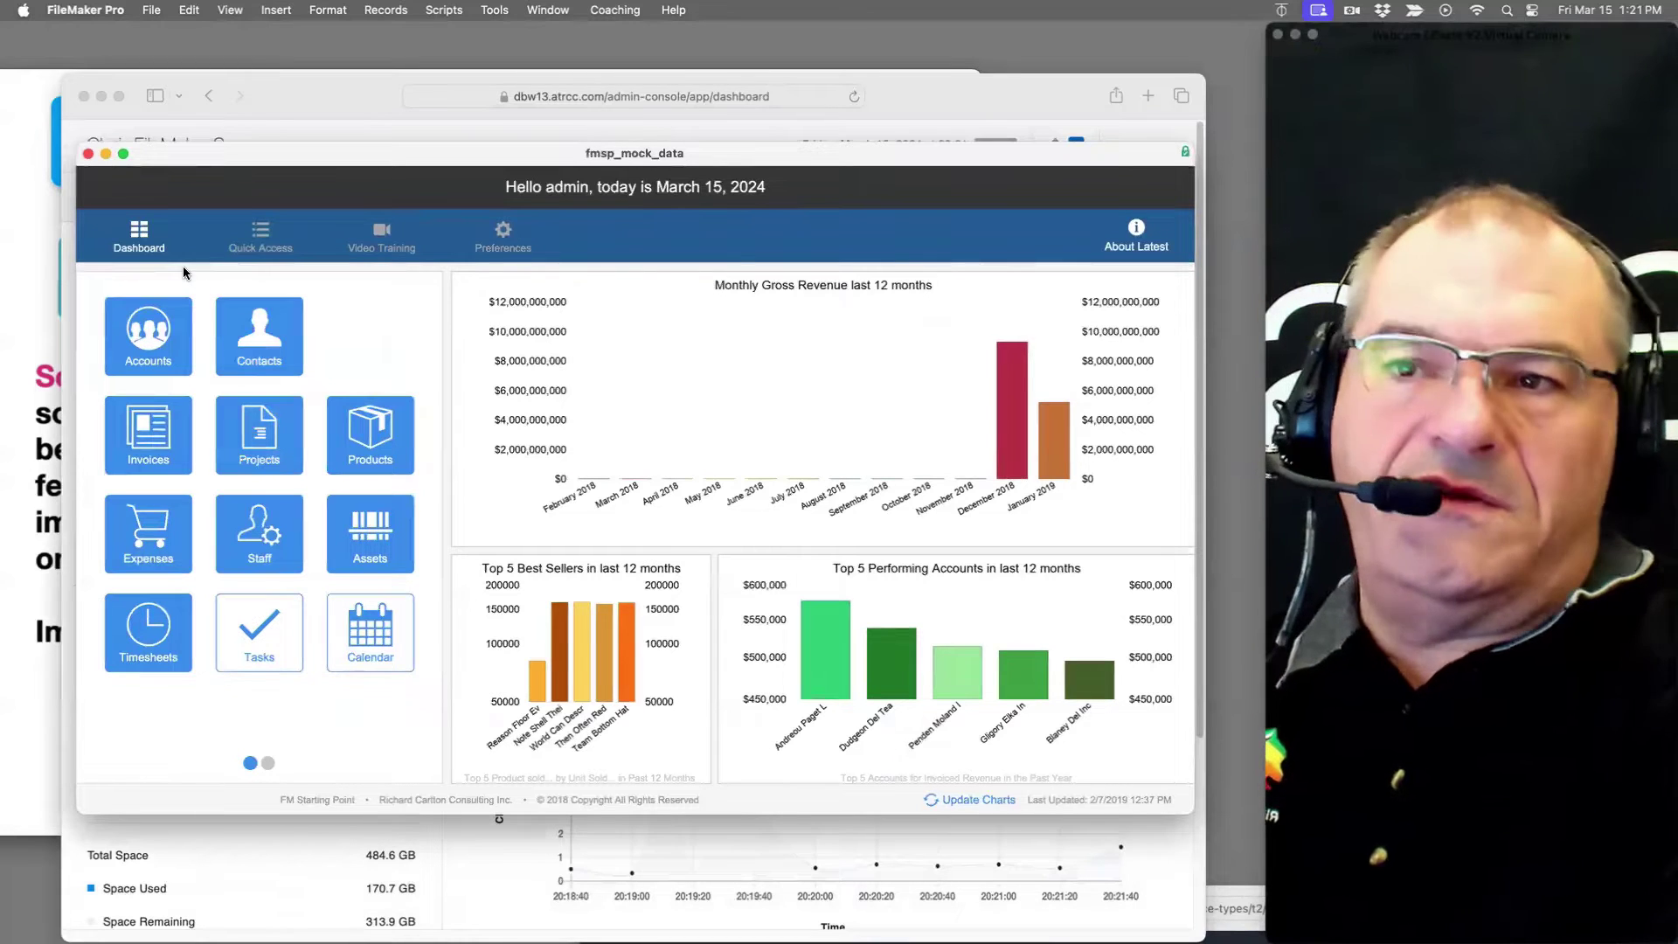
Step: Open the Contacts module, jump to about record 598,660, and move the Admin Console window to check its CPU usage chart
left_click(278, 322)
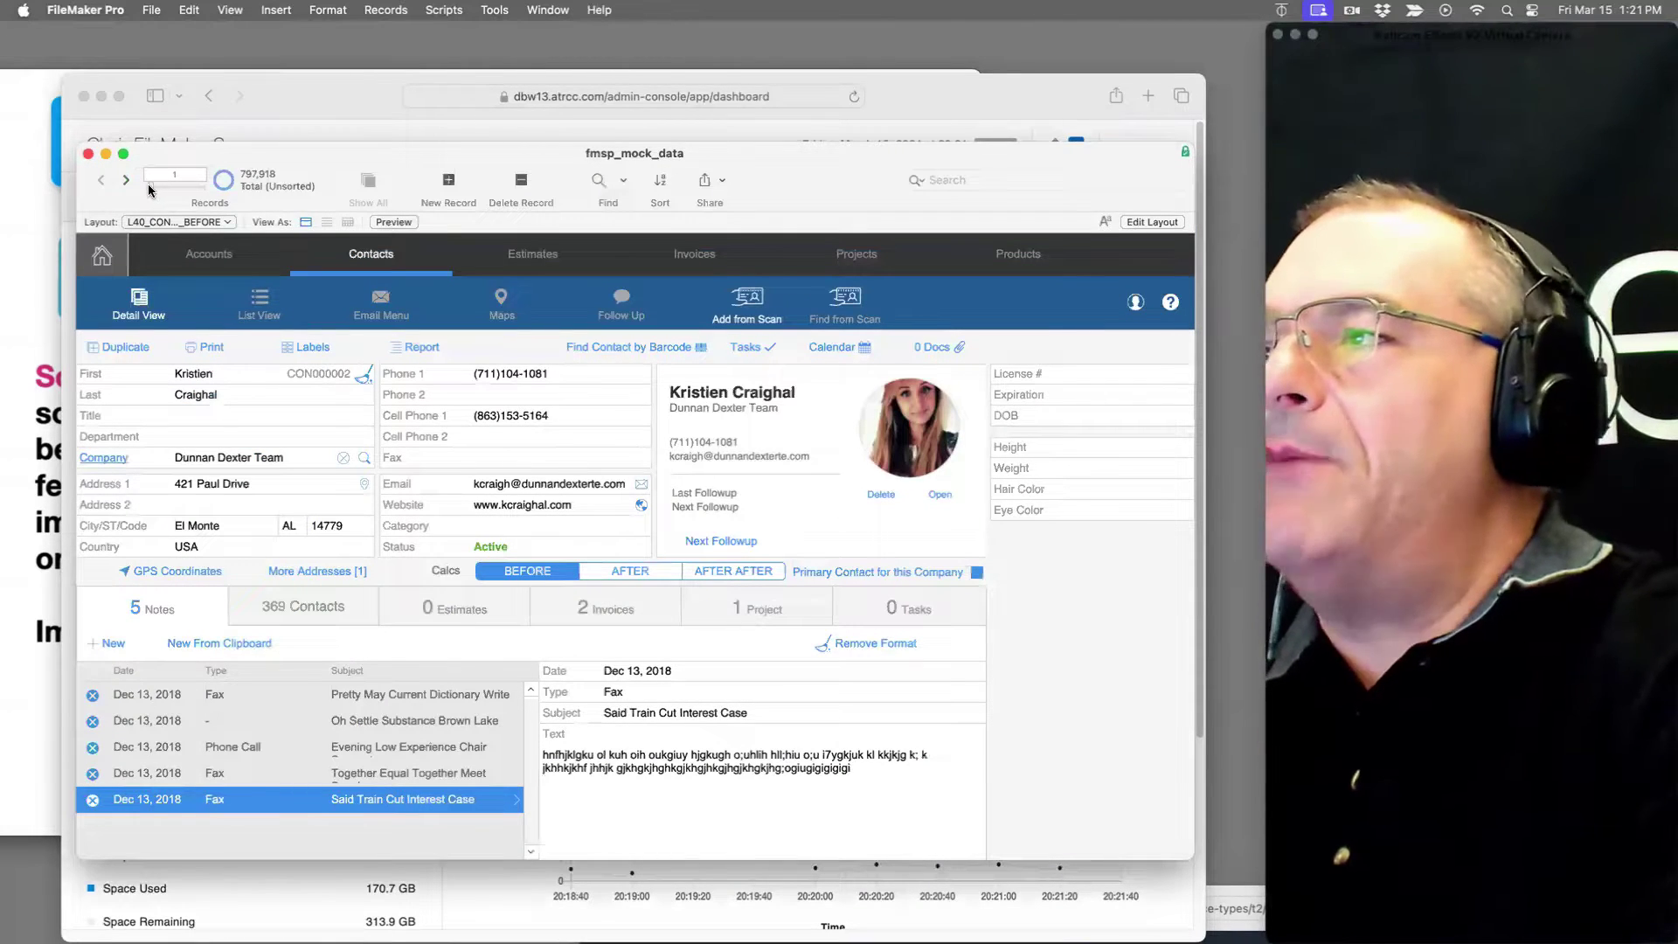
left_click_drag(150, 190, 194, 190)
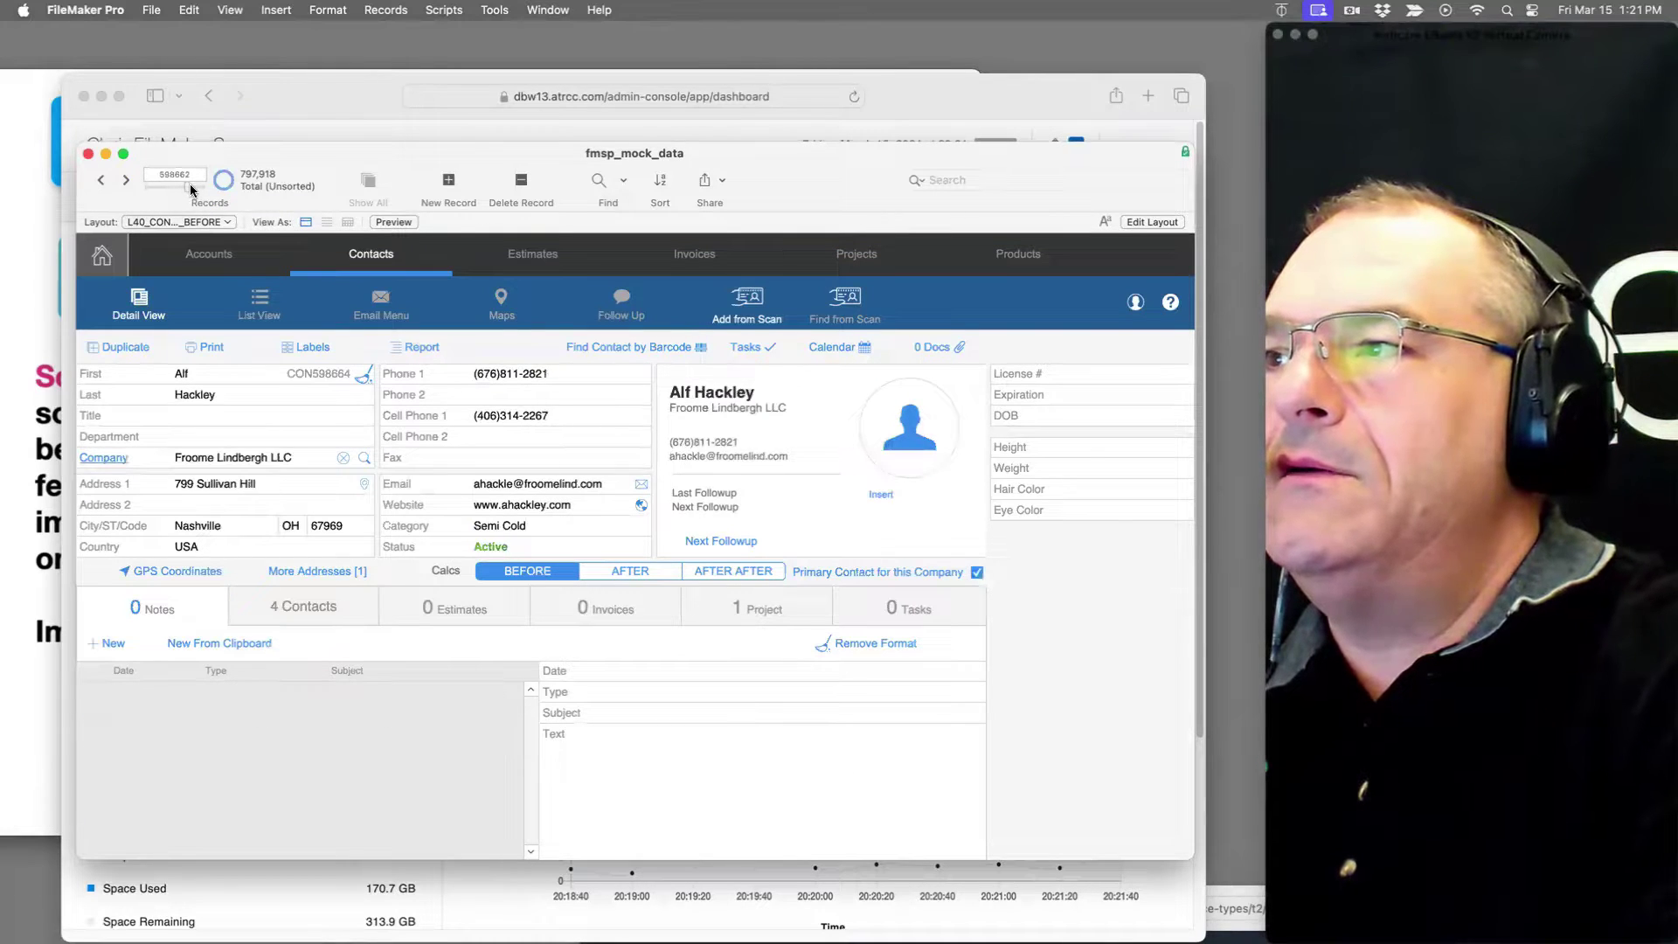
left_click(647, 904)
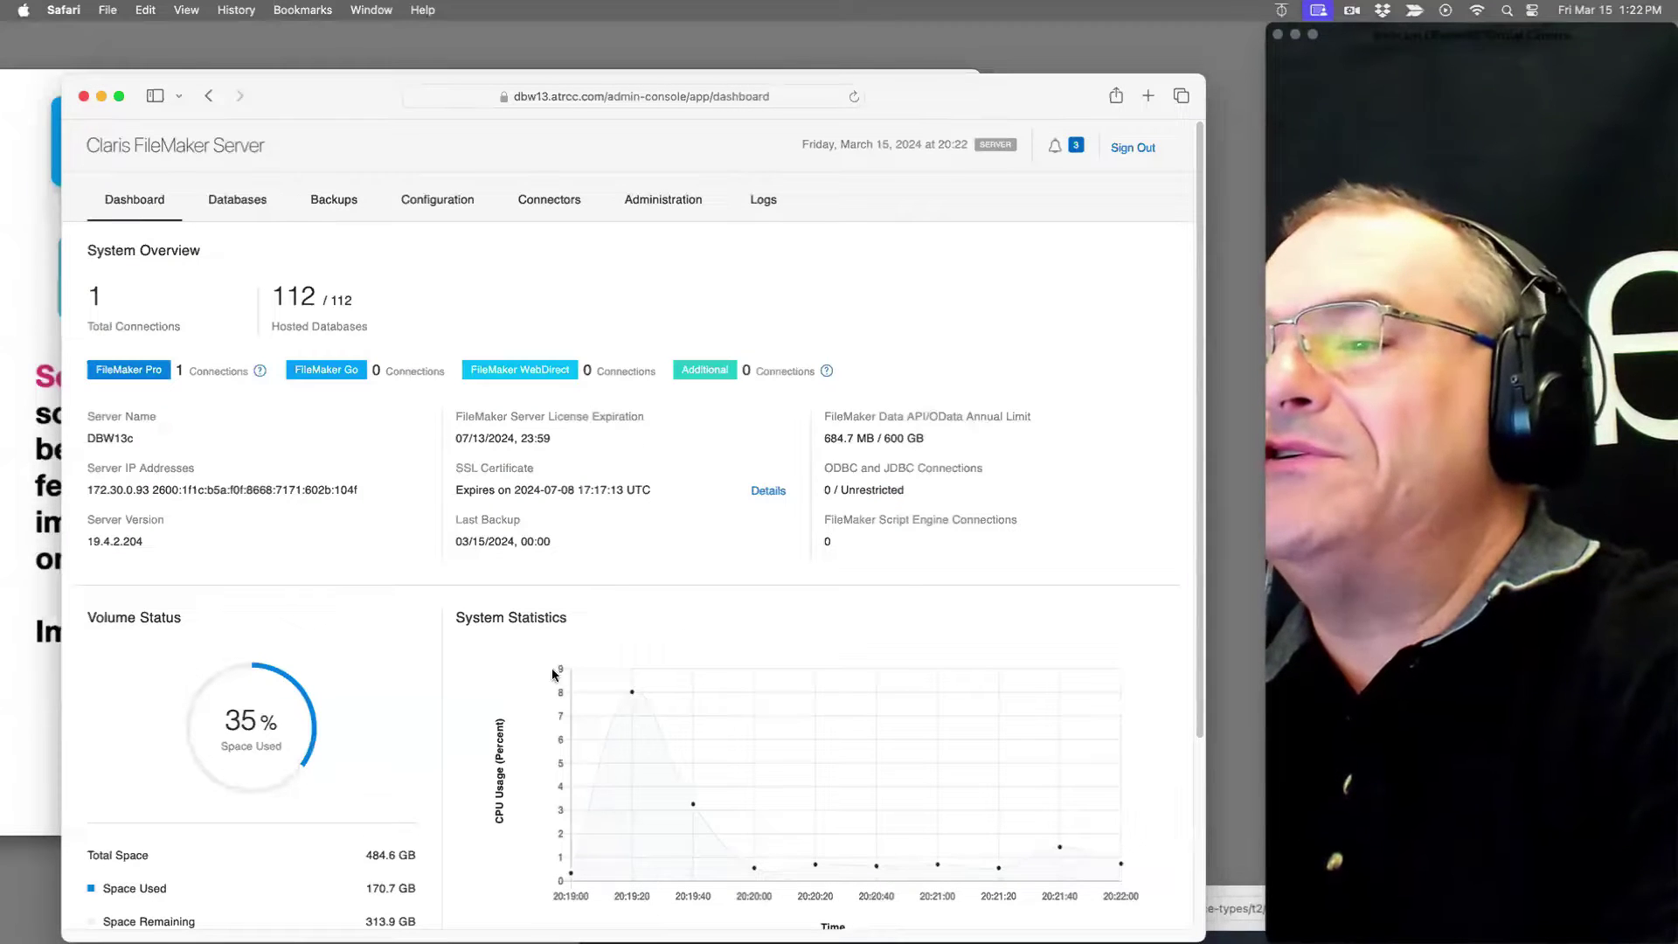
left_click_drag(325, 111, 513, 59)
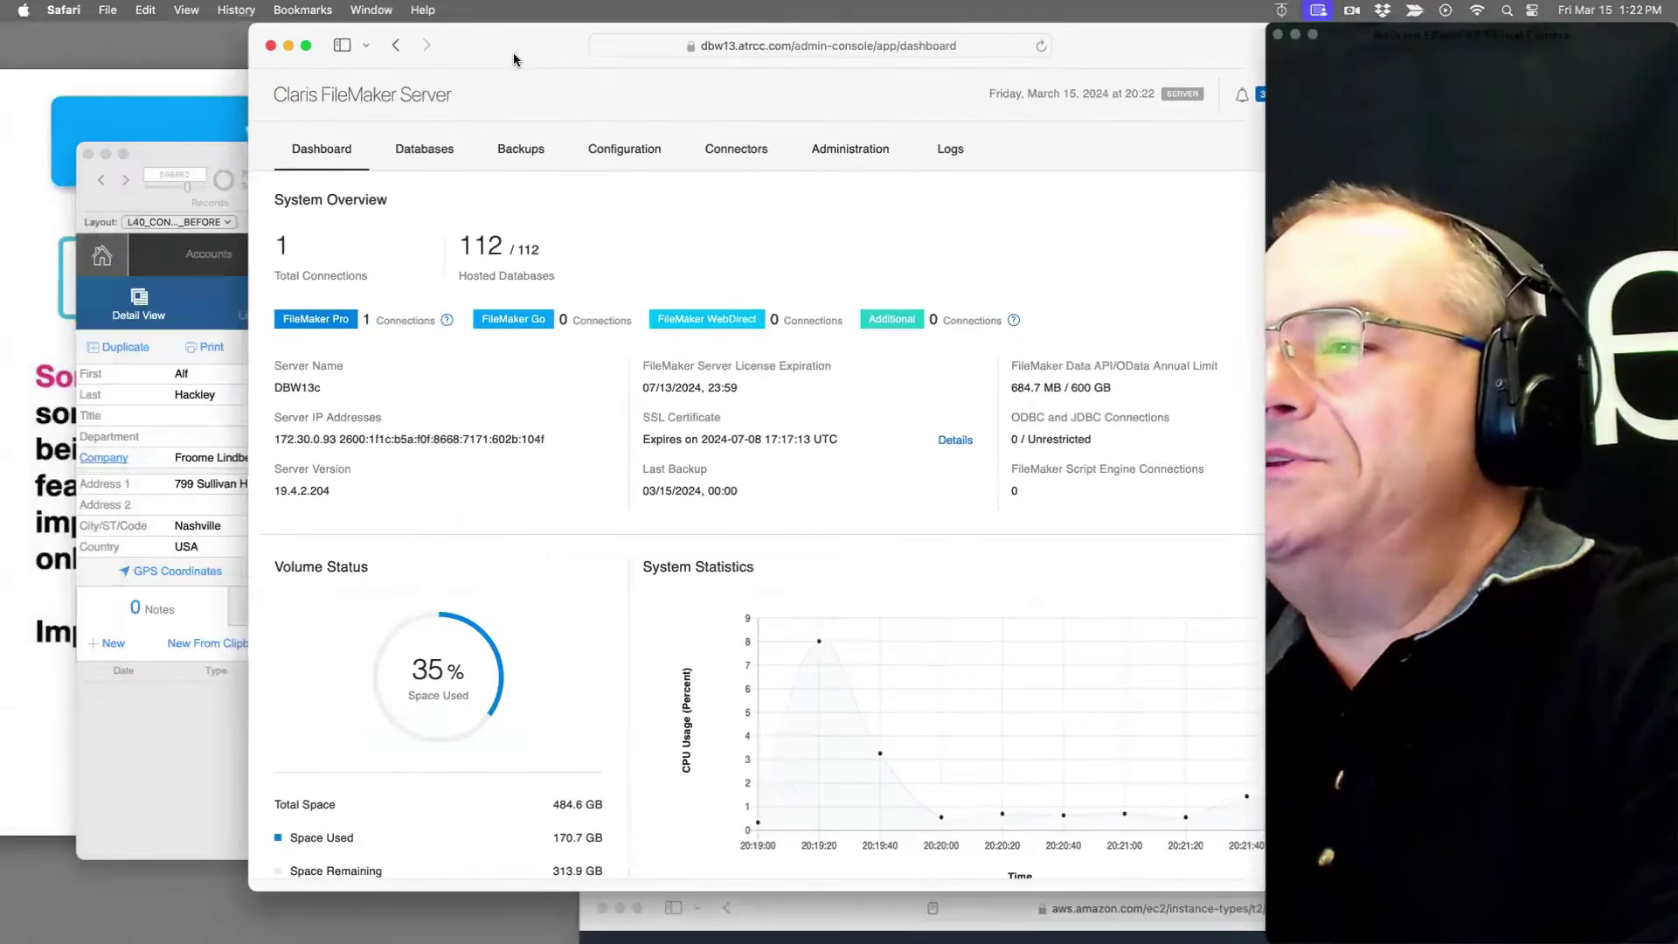
Step: Find the fmsp_mock_data contacts whose first name starts with "a"
left_click(191, 301)
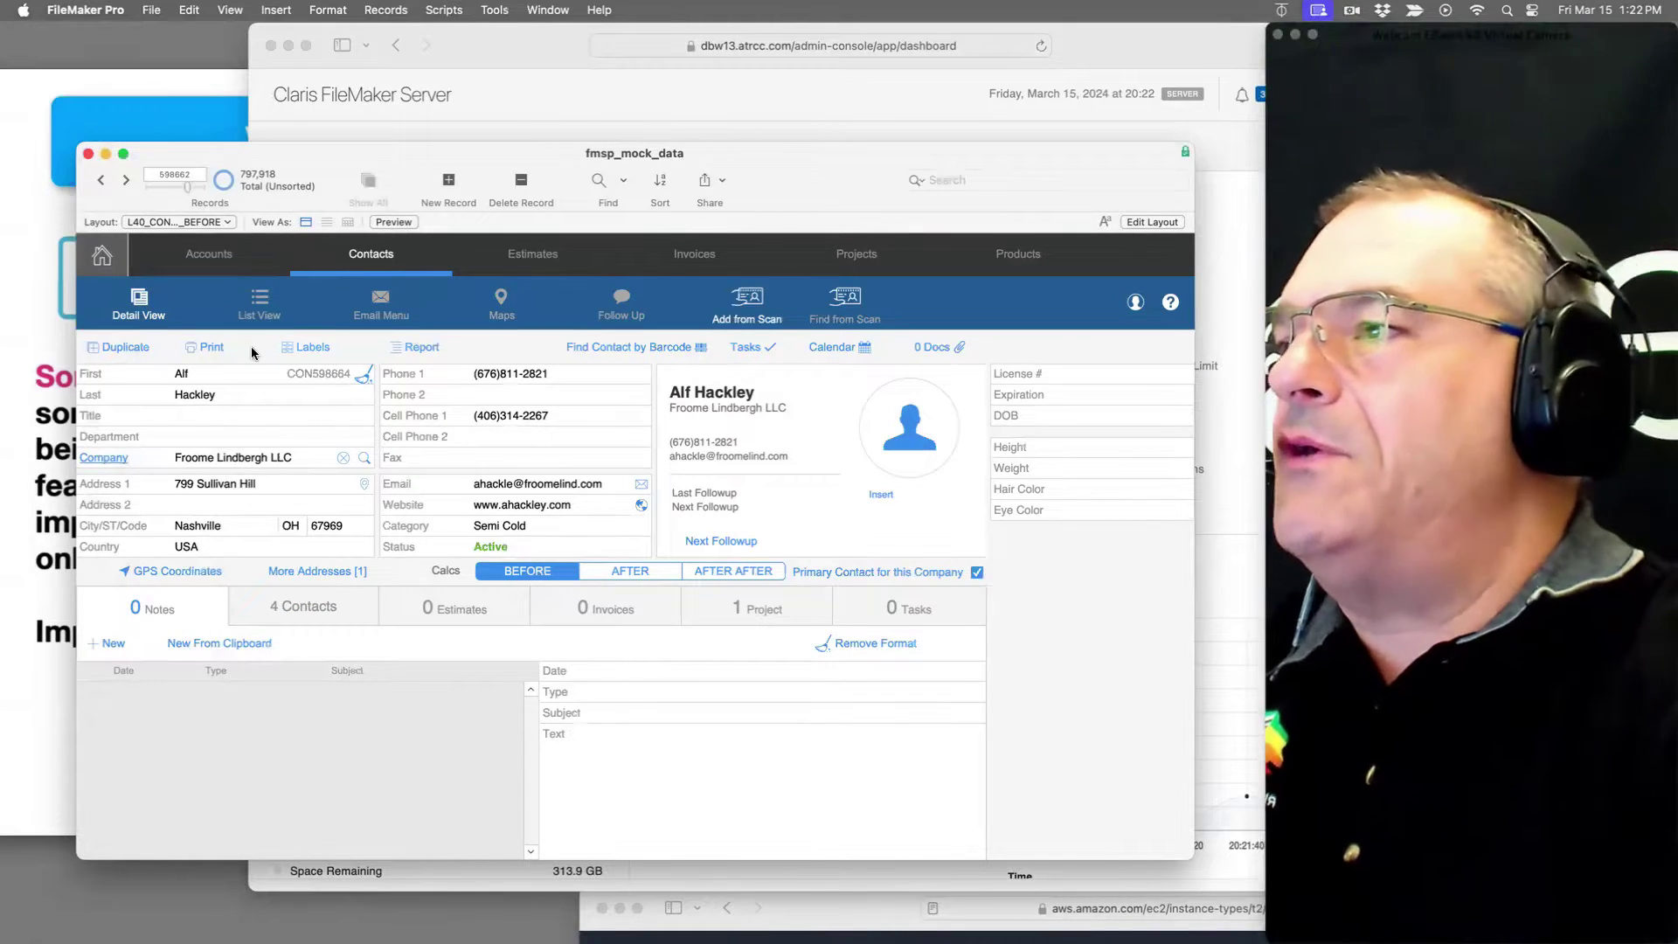
key("super+f")
type("a")
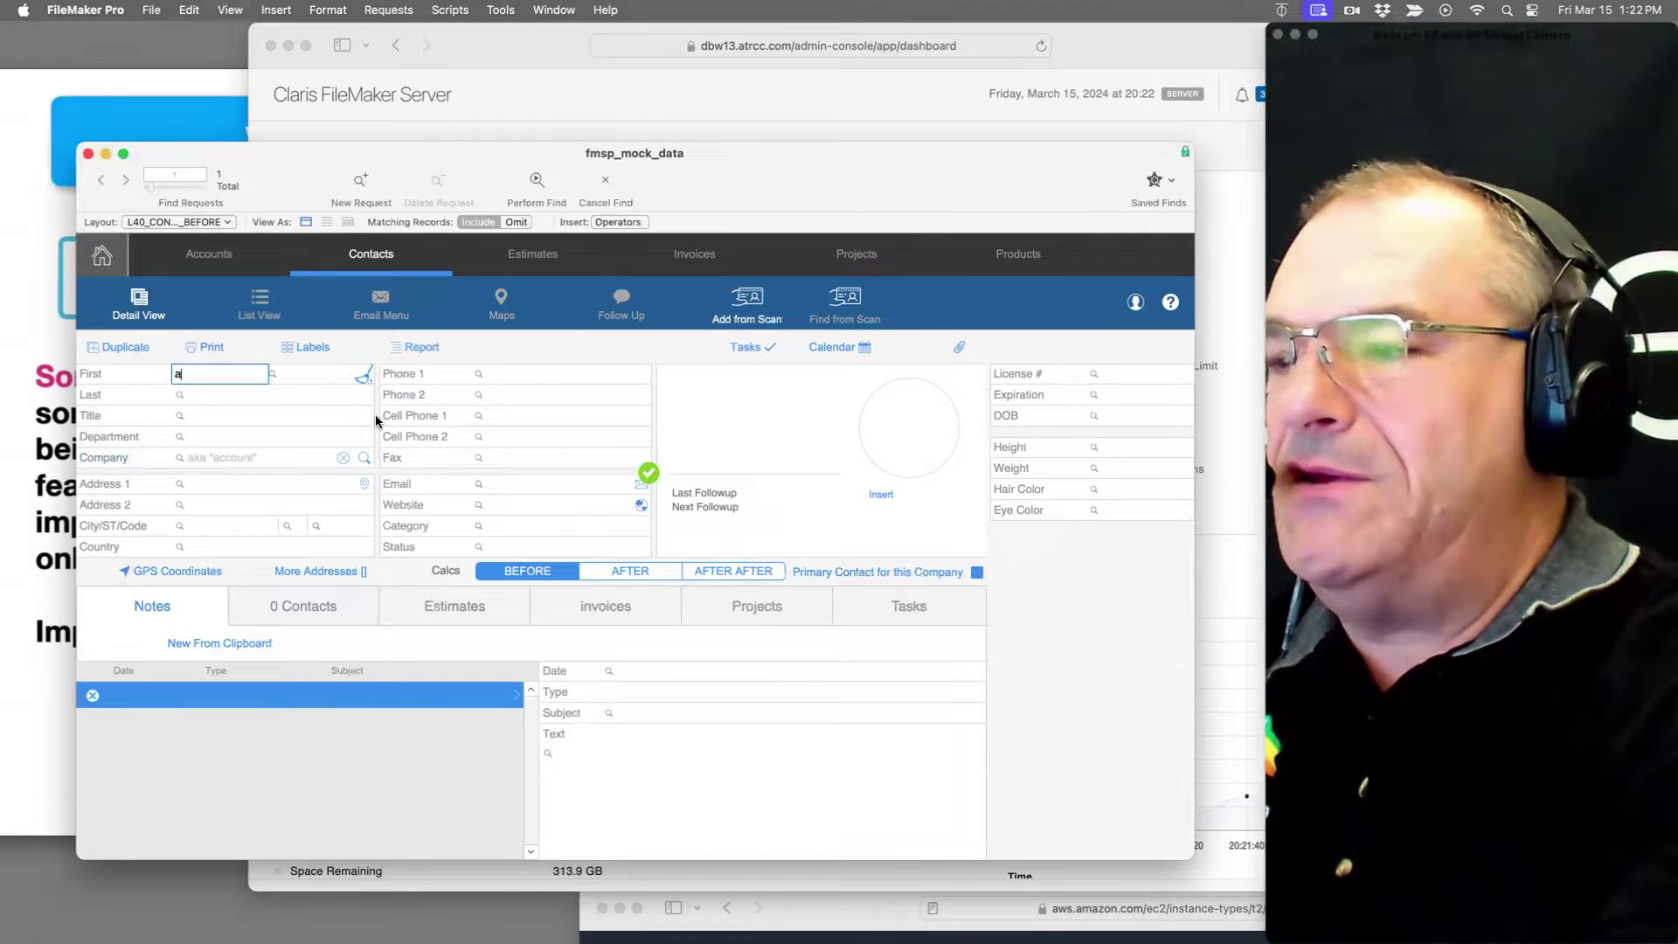
key("Return")
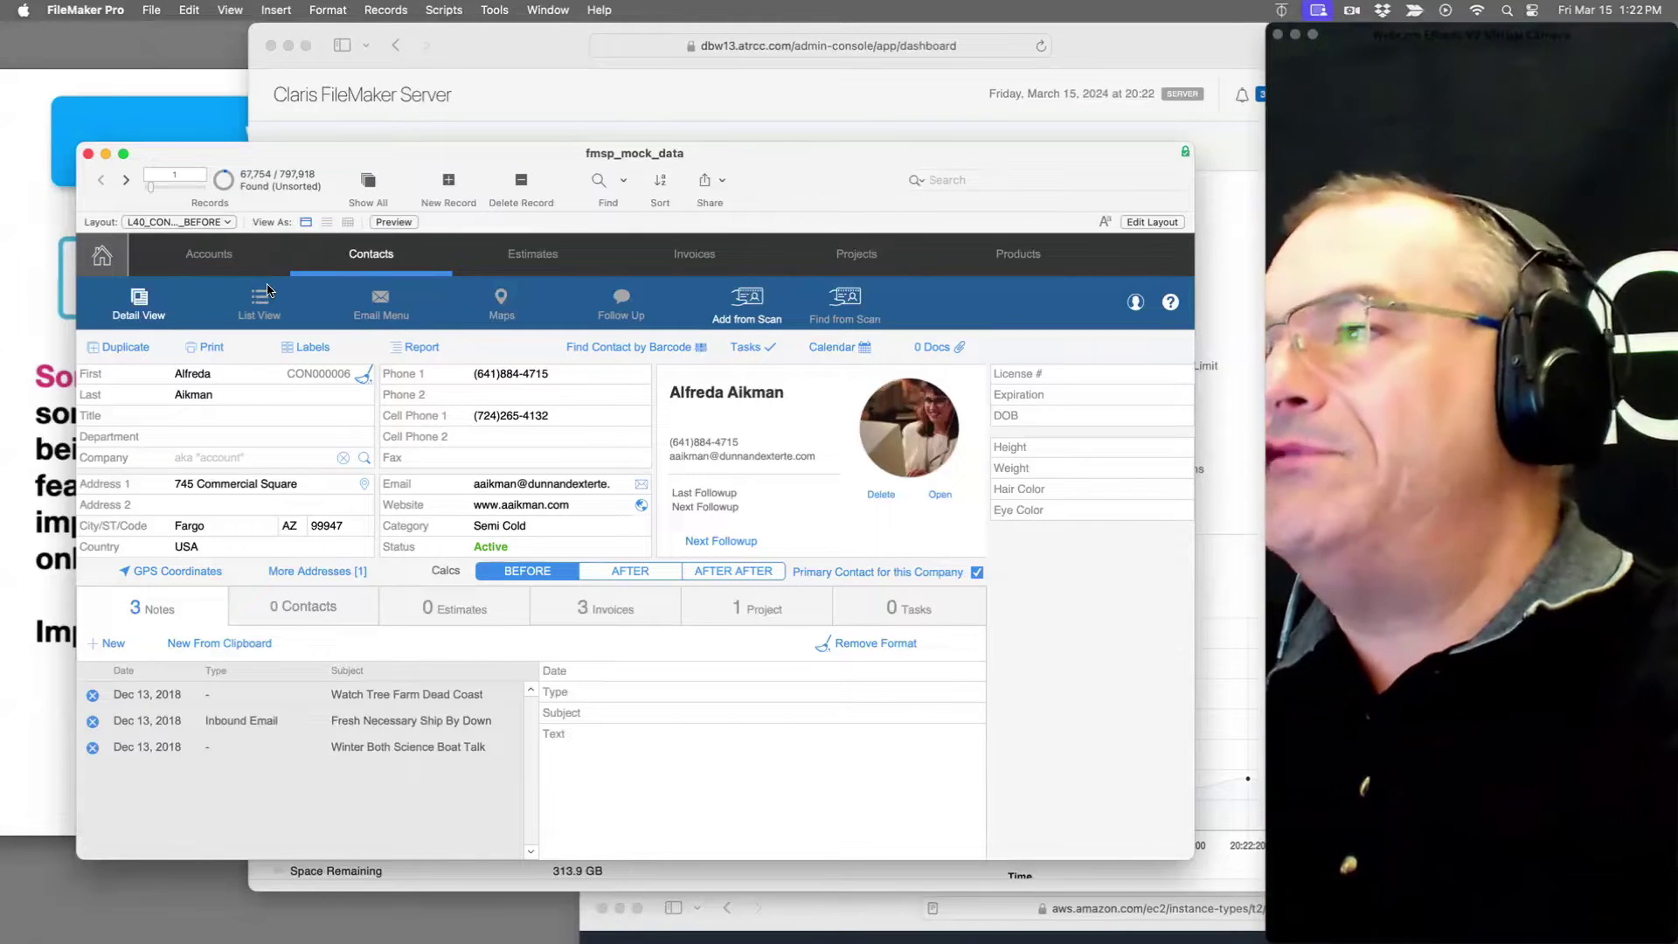
Step: Sort the found contacts in ascending order by Address 1 and spread the windows to expose the server's CPU usage chart
right_click(256, 483)
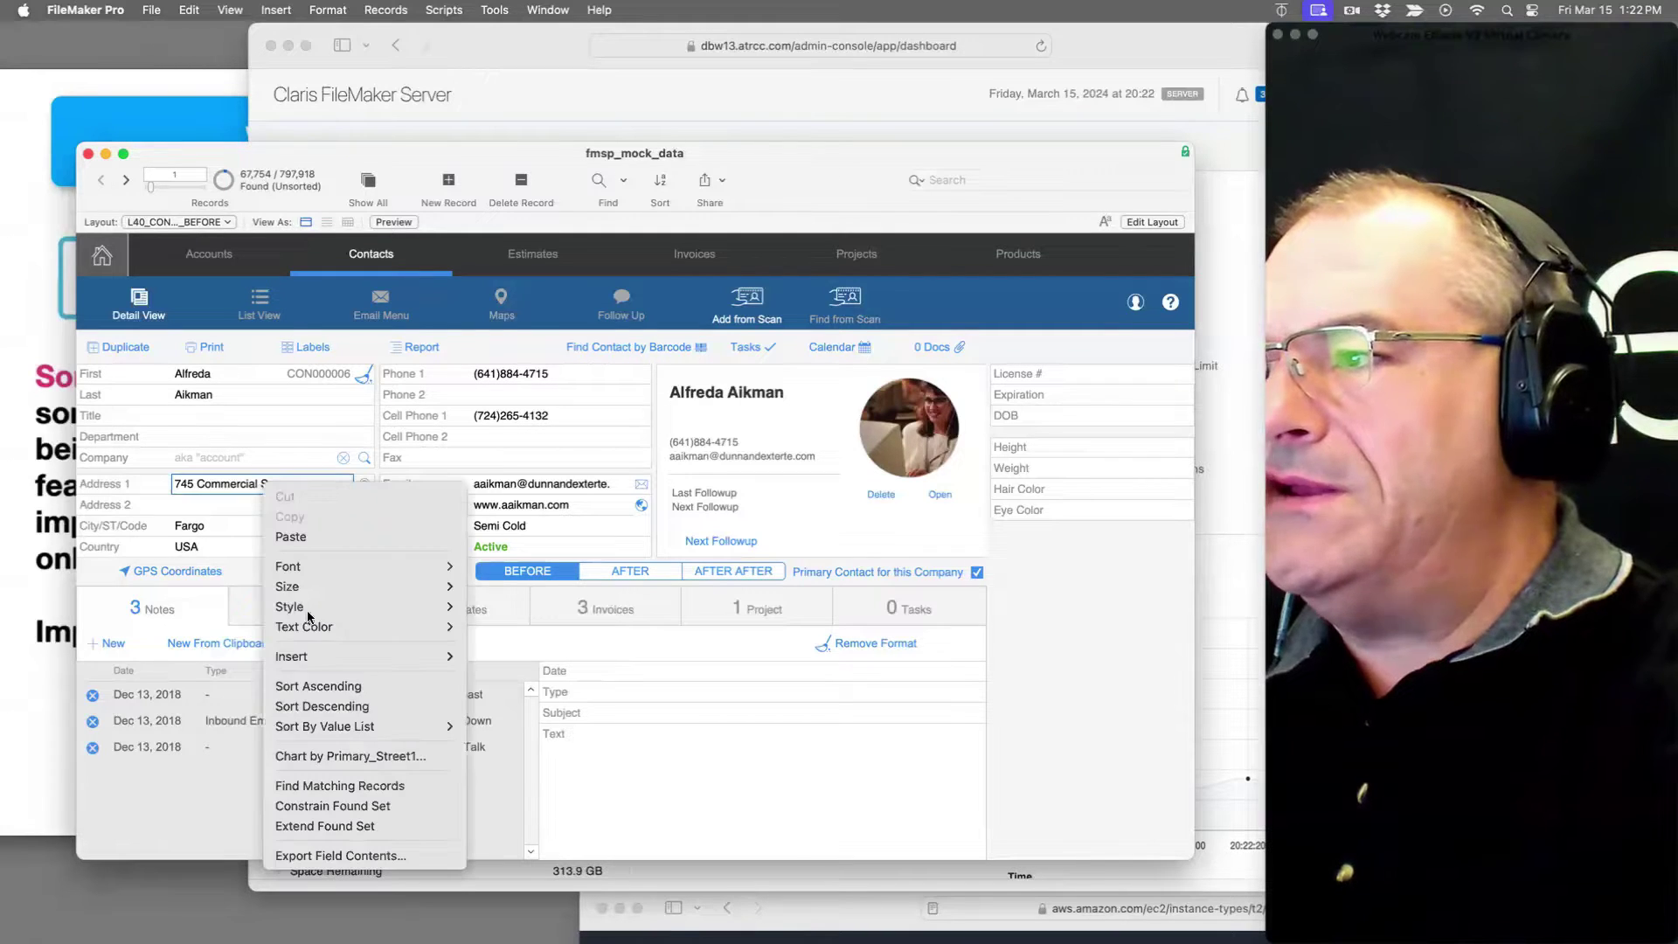
left_click(313, 693)
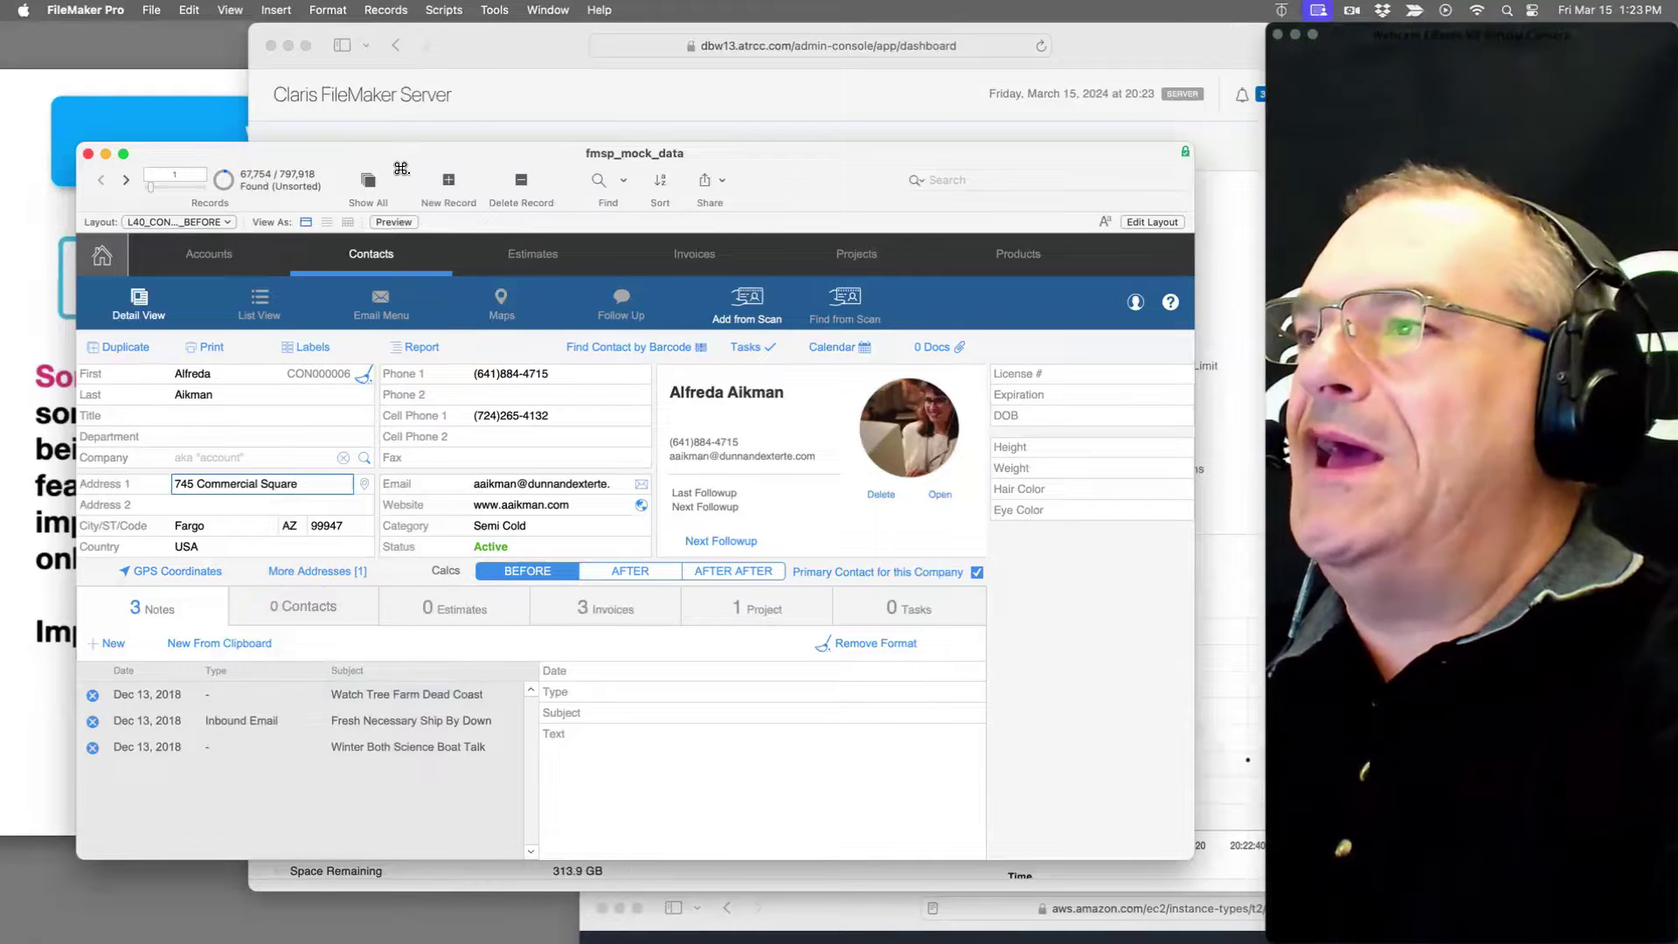
left_click_drag(398, 166, 681, 160)
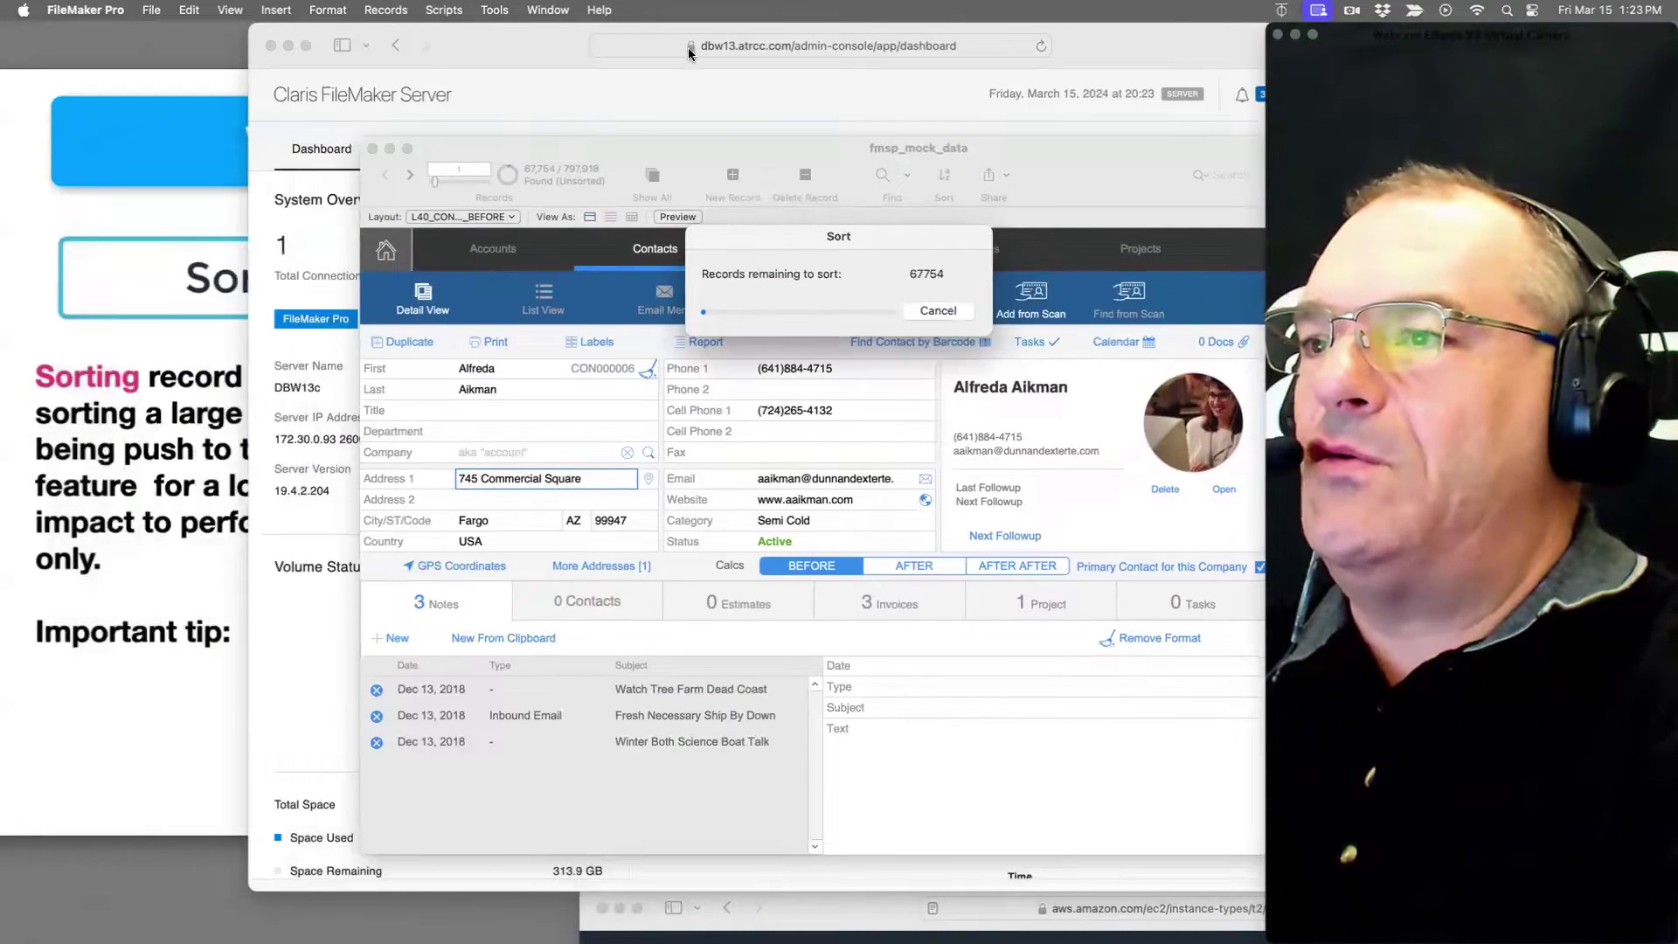
left_click_drag(486, 36, 67, 35)
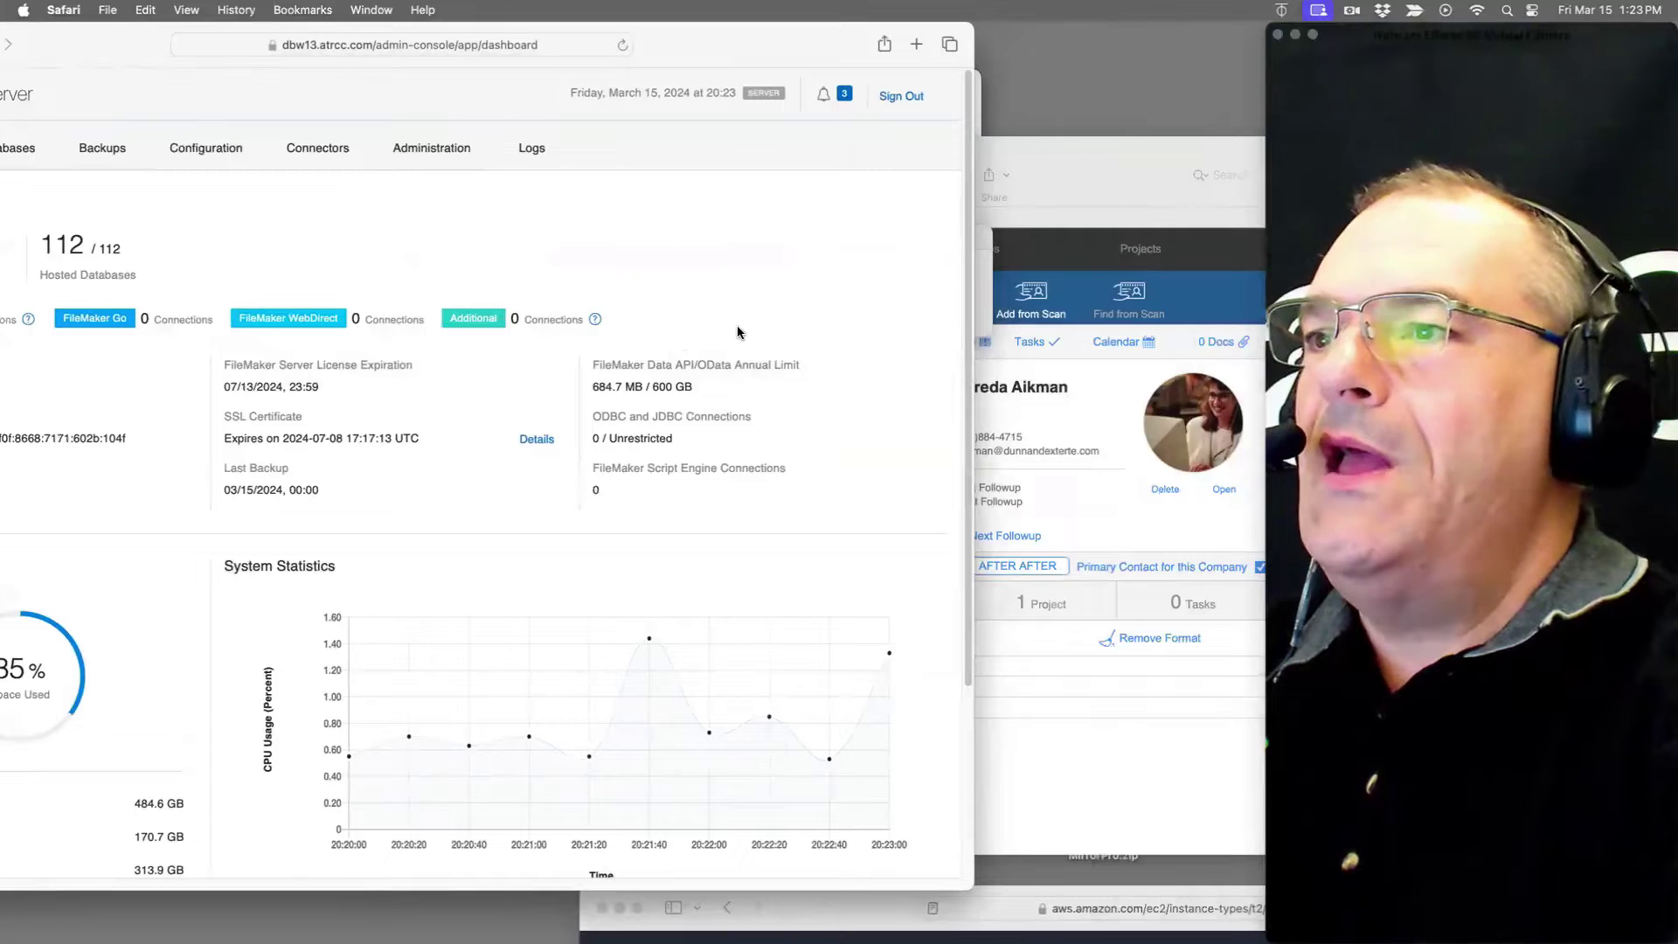
Step: Rearrange the fmsp_mock_data and Admin Console windows and examine the server's CPU usage during the sort
left_click(983, 271)
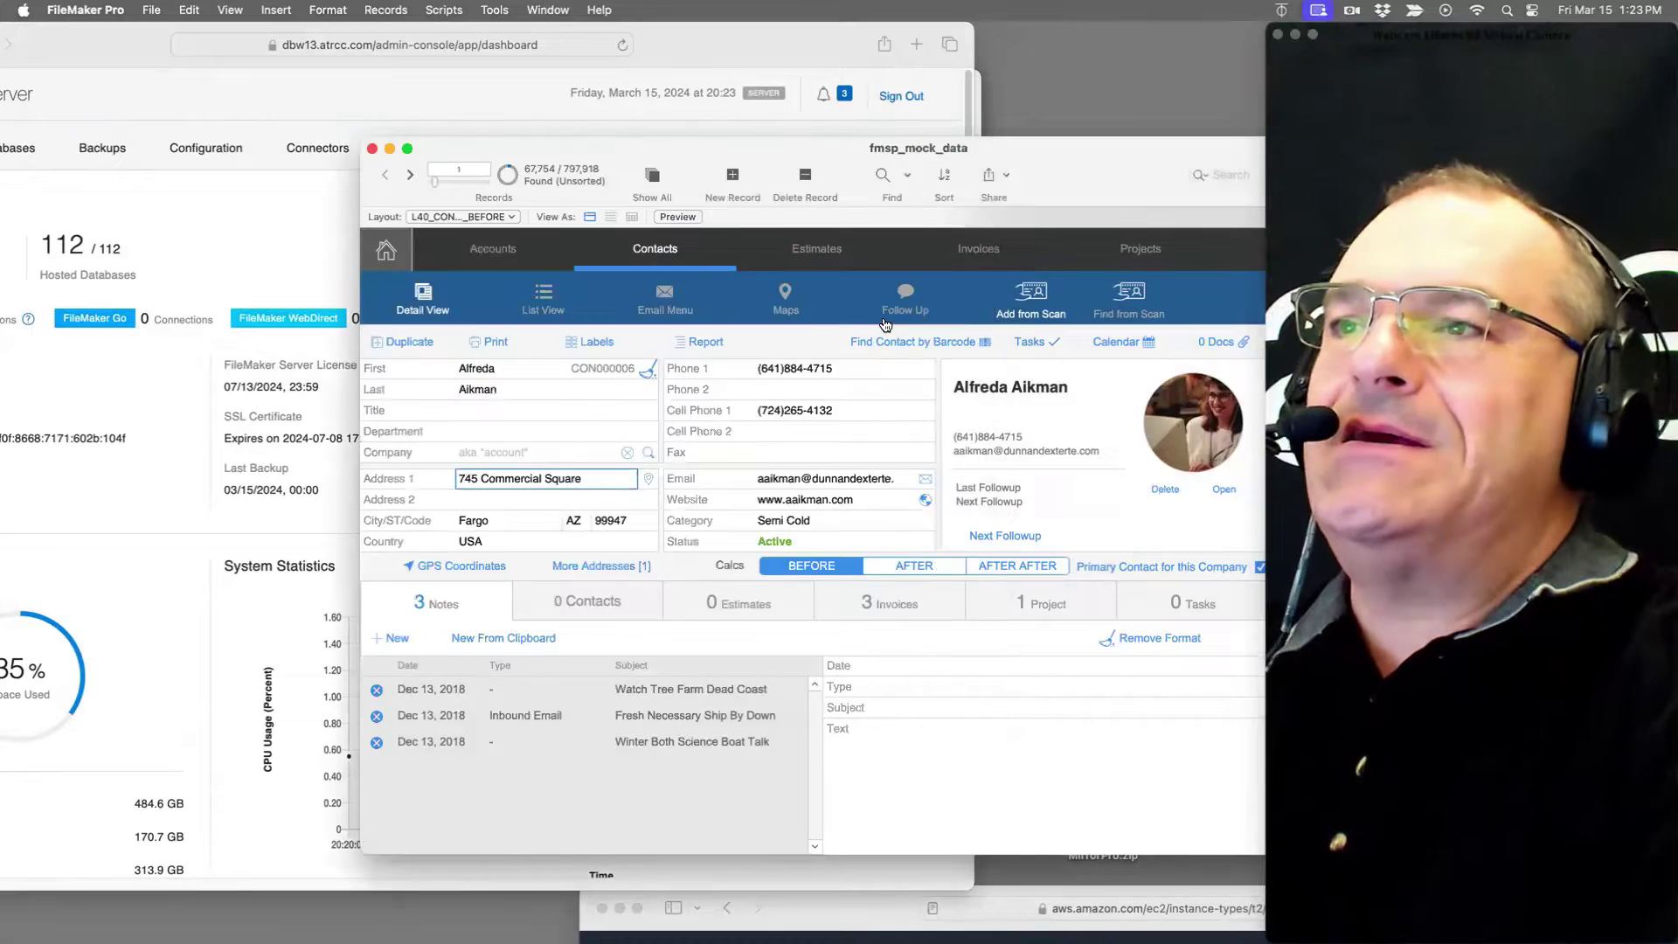
mouse_move(1053, 166)
left_mouse_down()
mouse_move(1173, 573)
mouse_move(1058, 140)
left_mouse_up()
left_click(515, 79)
left_click_drag(689, 37, 837, 45)
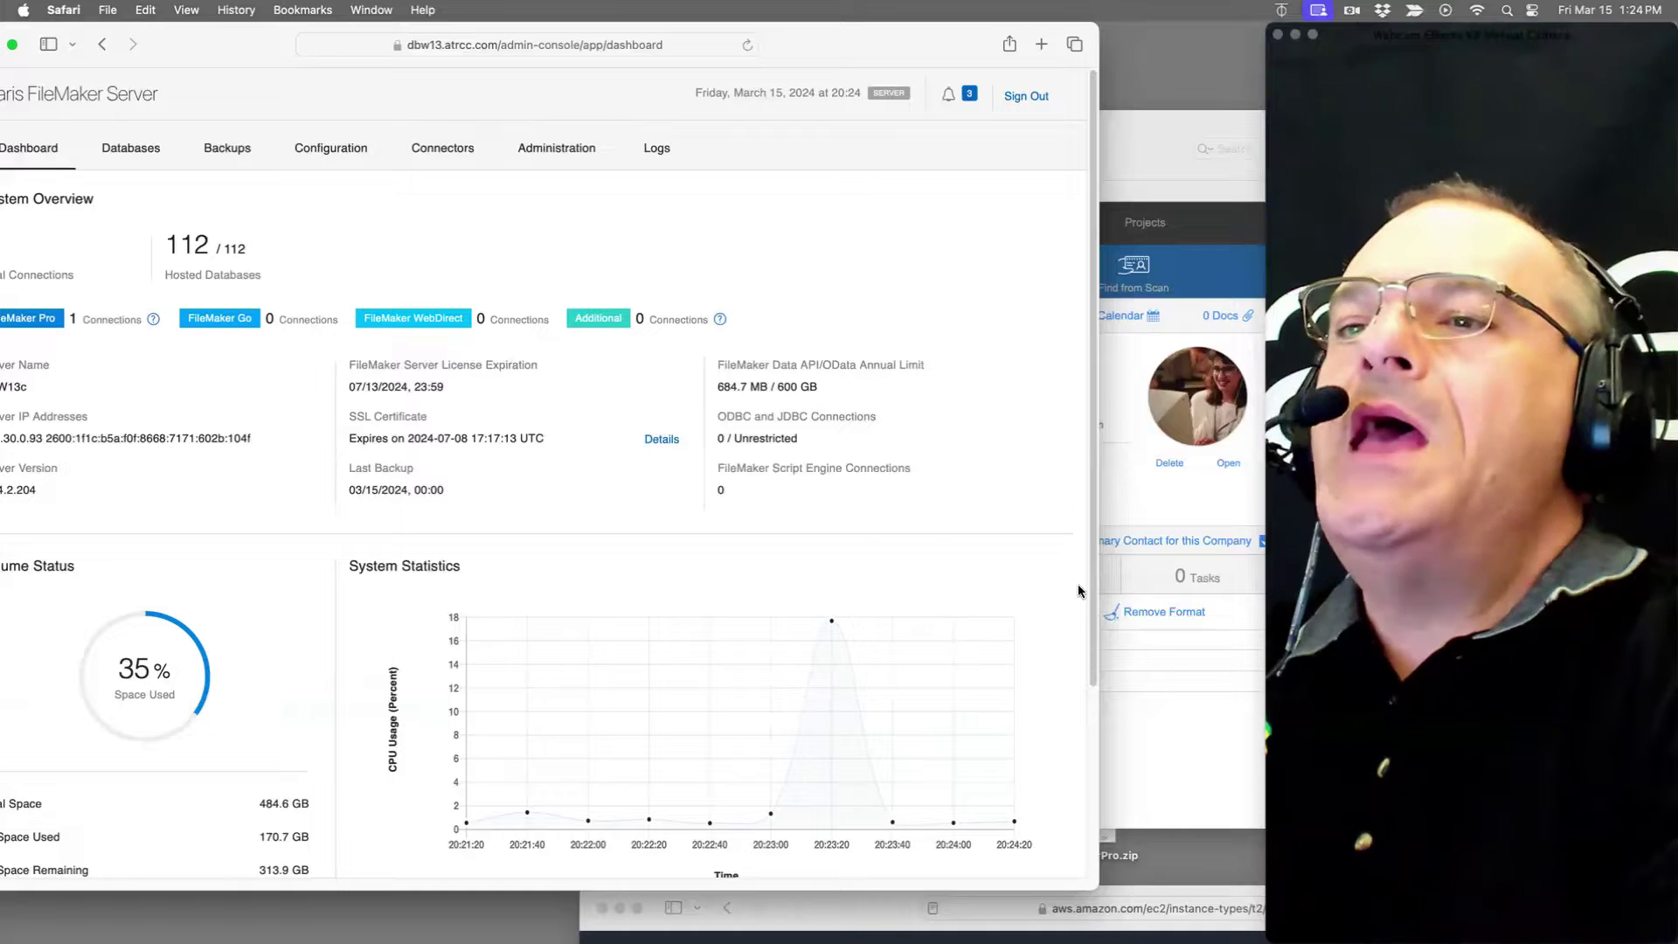
Step: Return to fmsp_mock_data and jump to record 27223 of the sorted found set
left_click(1145, 514)
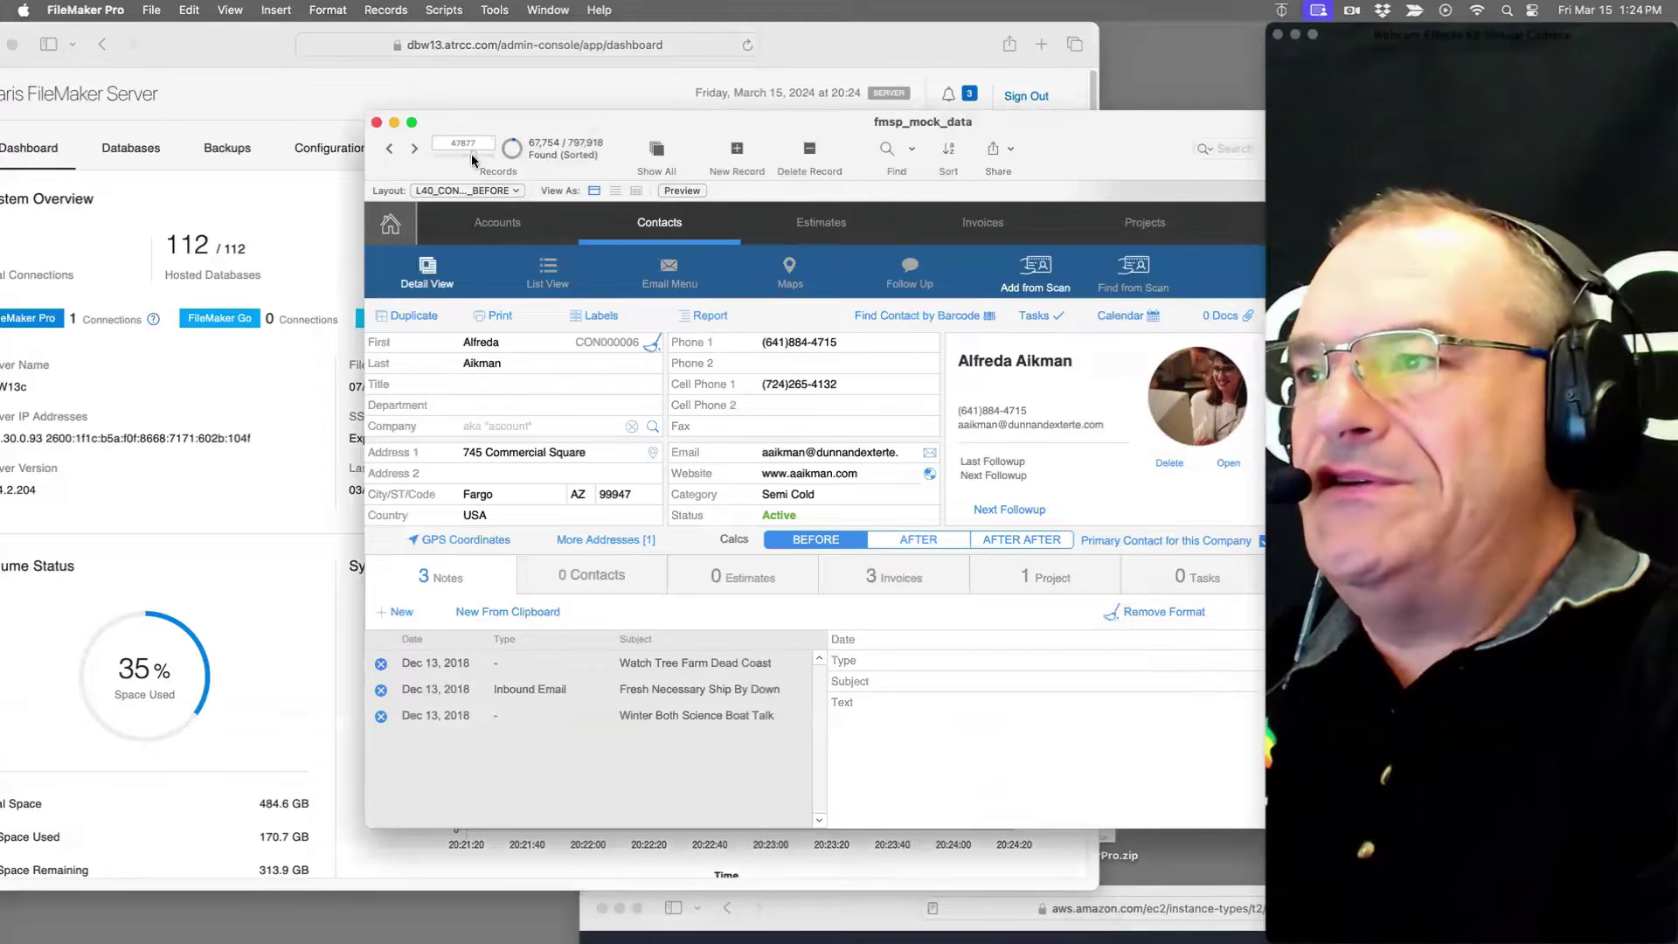
left_click_drag(470, 153, 455, 153)
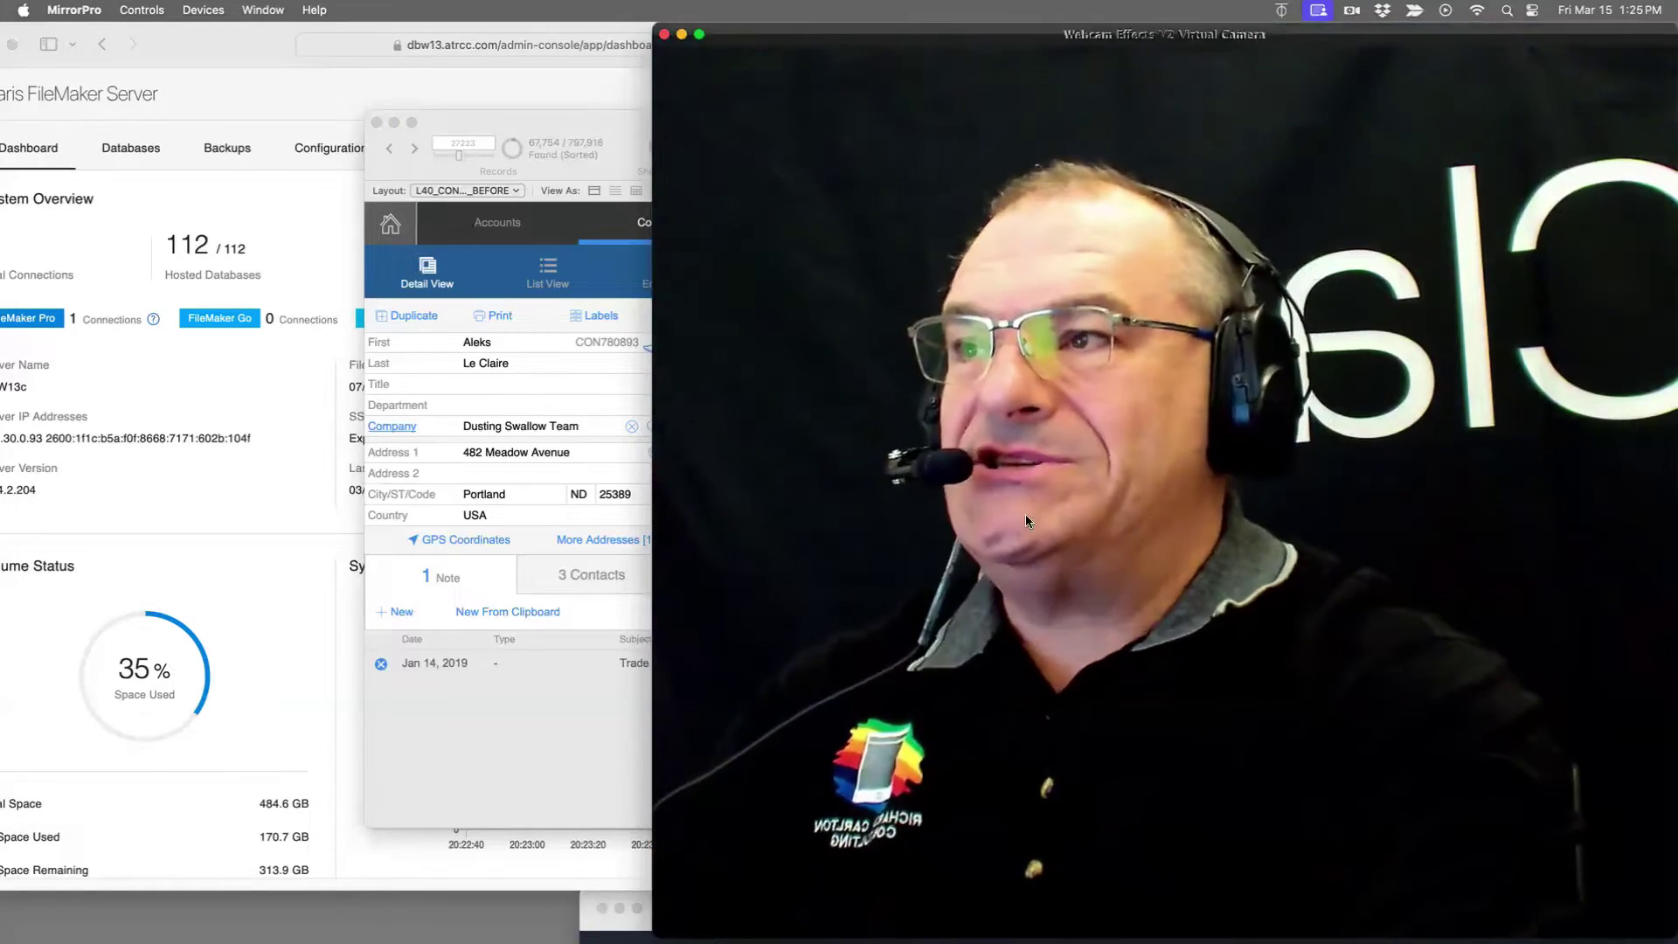
left_click(601, 278)
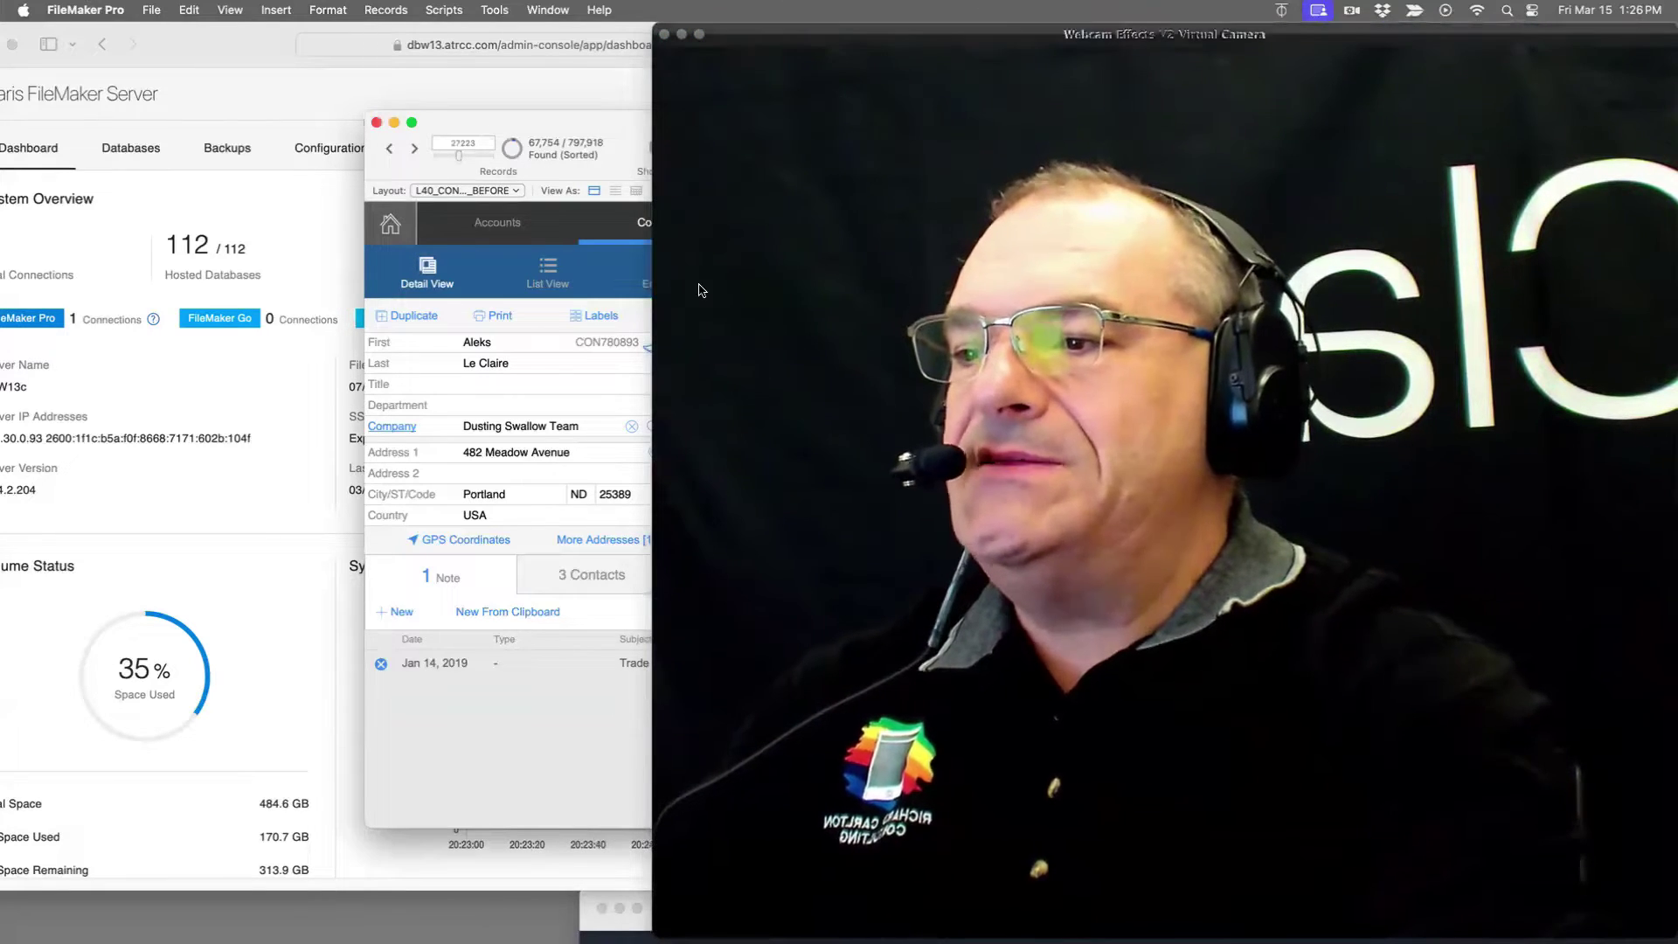
Step: Narrow the webcam preview window, move it clear of the database, and return to fmsp_mock_data
left_click_drag(819, 36, 637, 7)
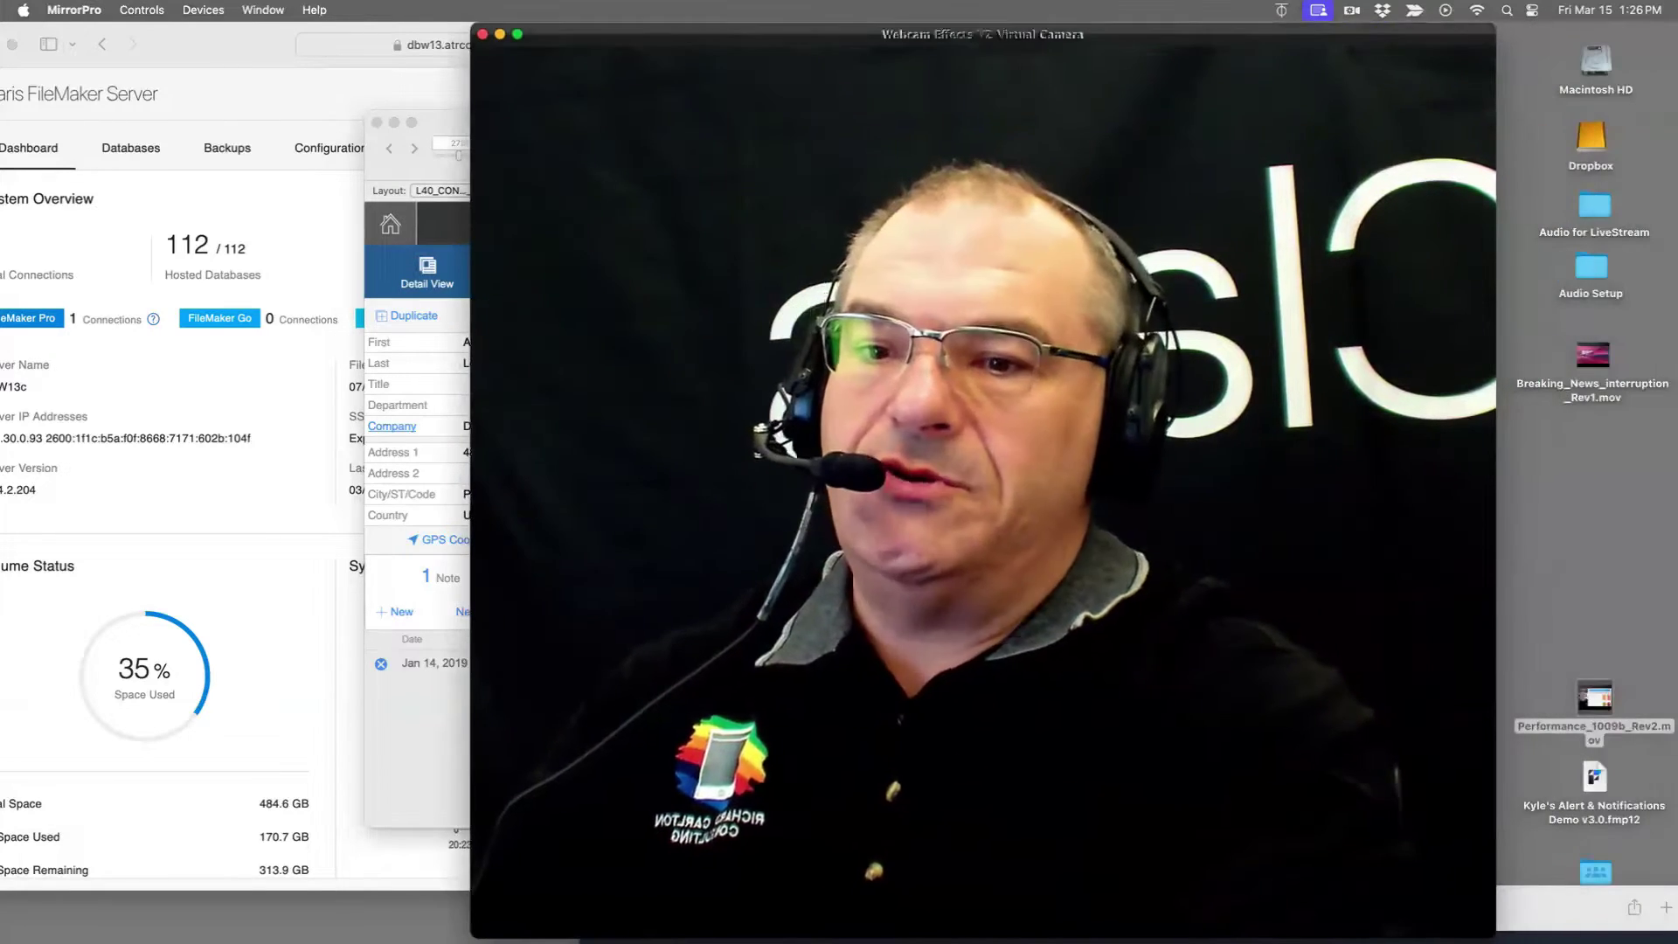
left_click_drag(1495, 937, 881, 942)
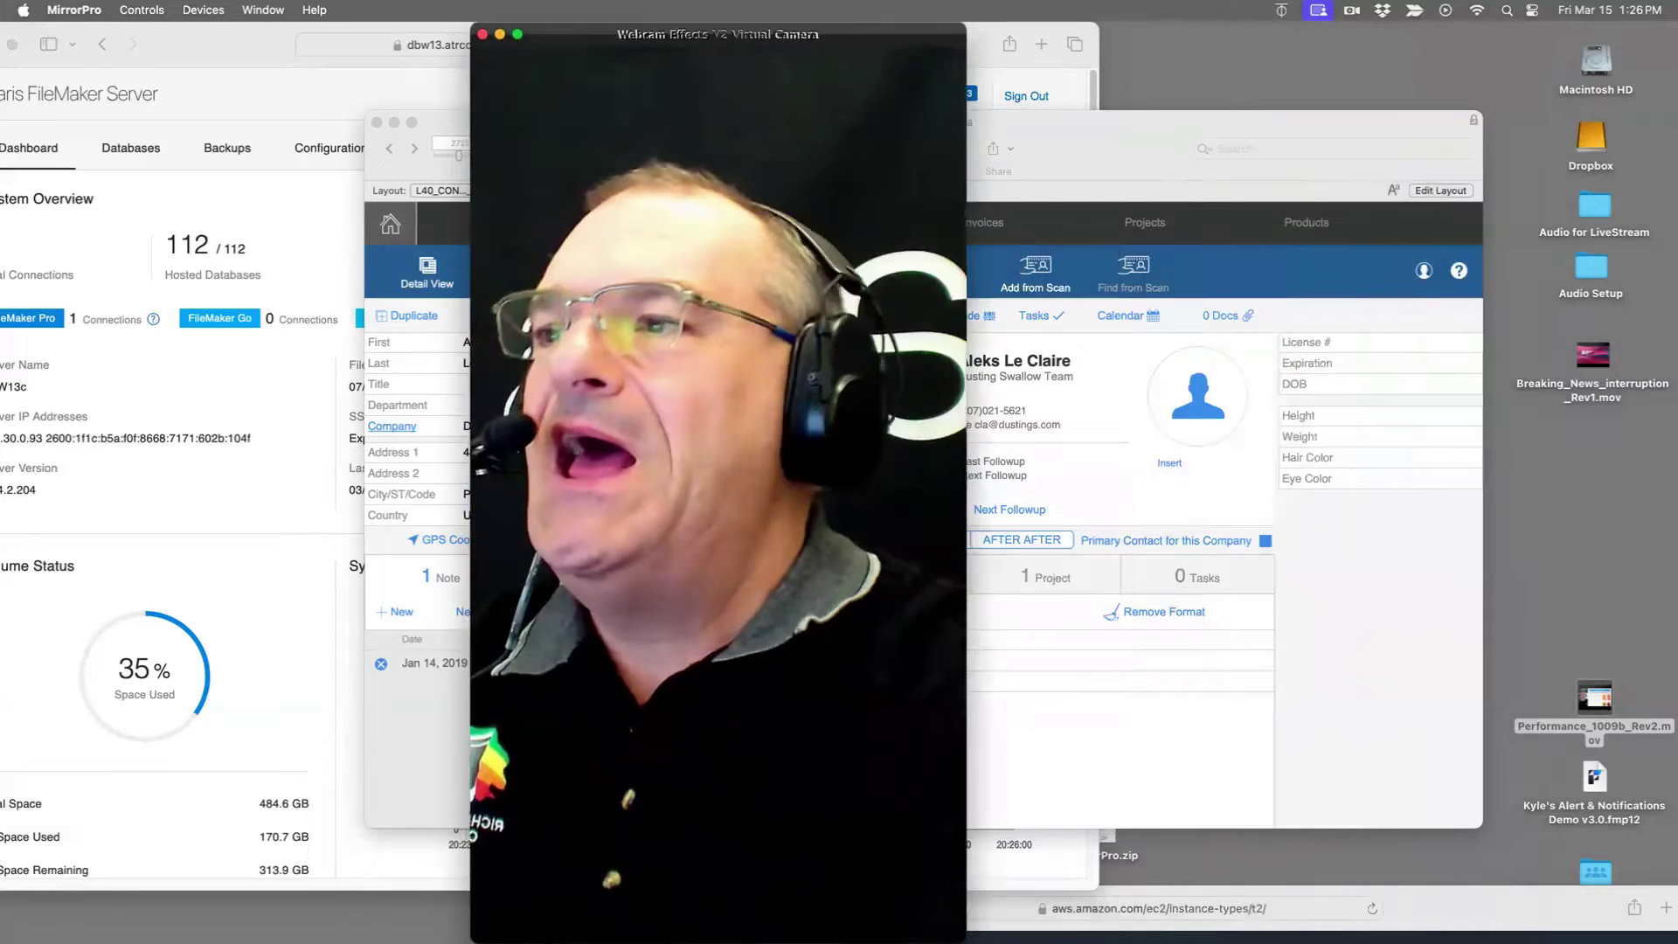
left_click_drag(825, 37, 1597, 62)
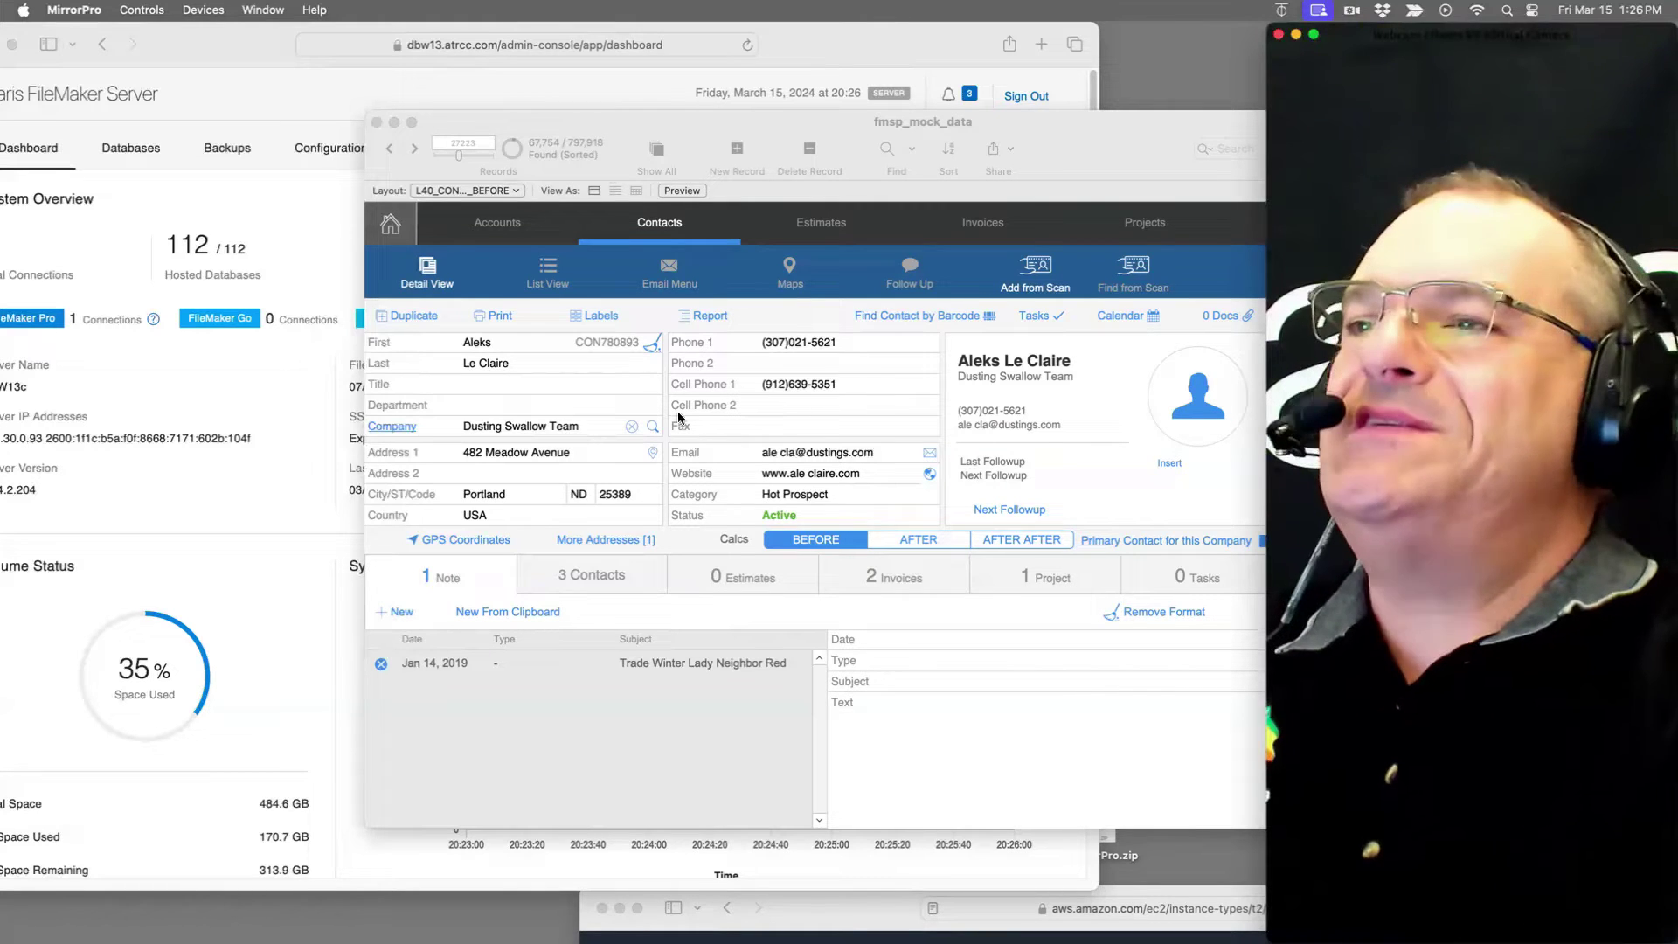
left_click(890, 329)
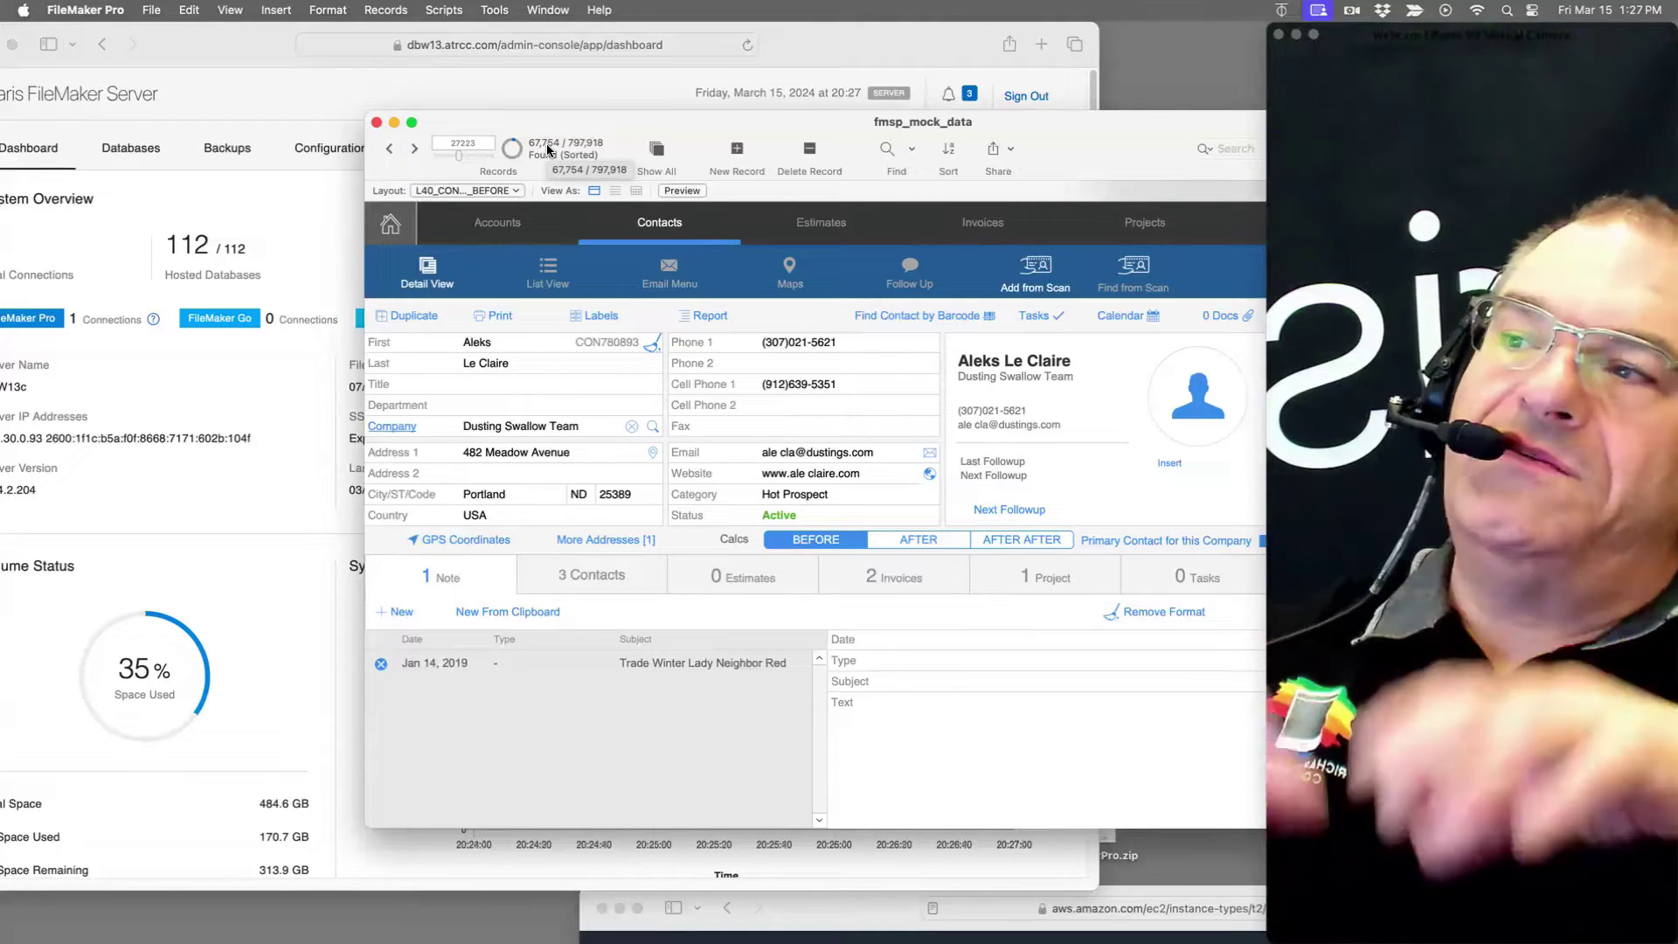
Step: Move the Admin Console window off the presentation slide and bring fmsp_mock_data back to the front
left_click(451, 79)
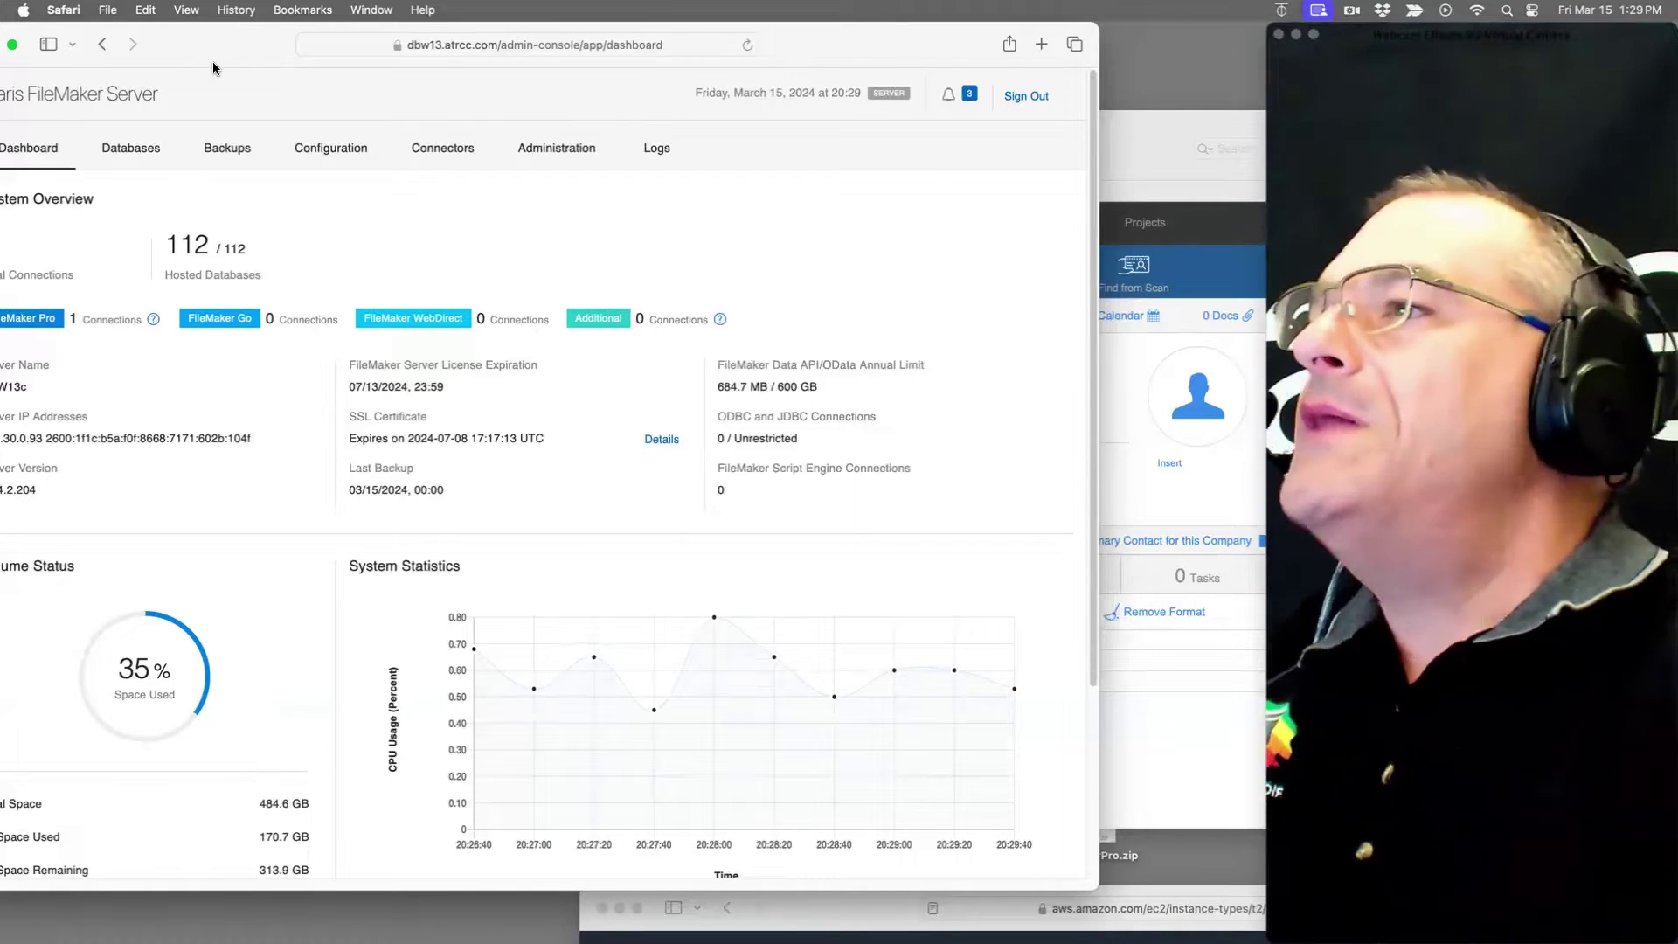
left_click_drag(214, 64, 548, 252)
left_click(523, 242)
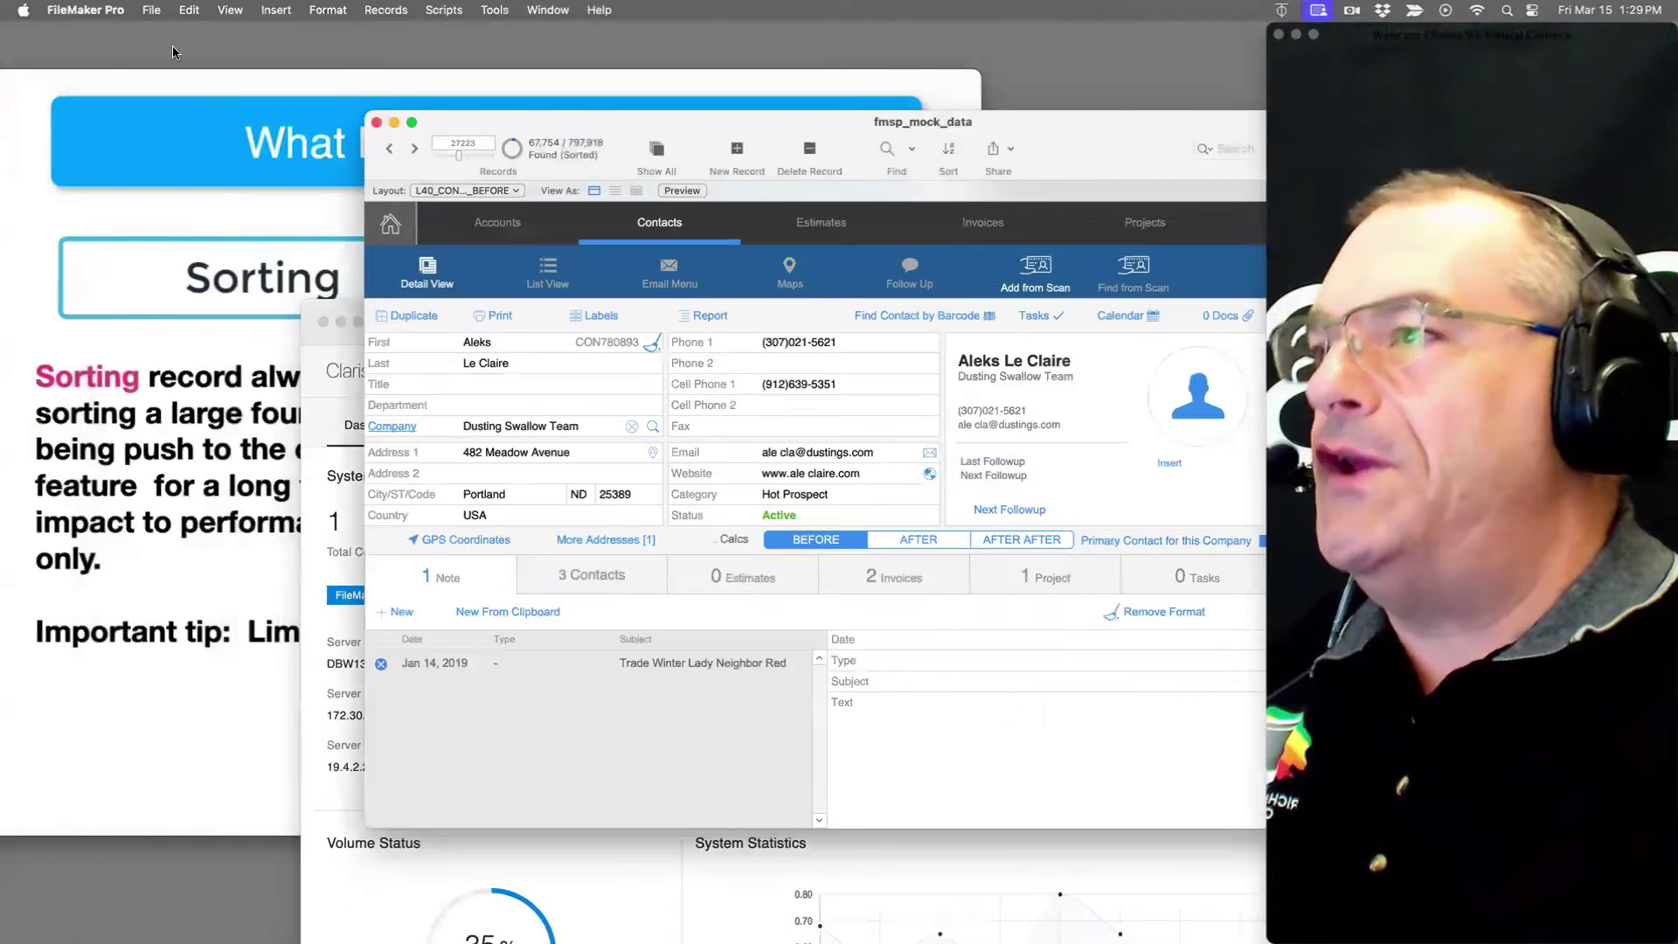
Step: Open FileMaker Pro's general preferences to examine the option for deleting cached temp files, and cancel the dialog
left_click(104, 9)
left_click(191, 69)
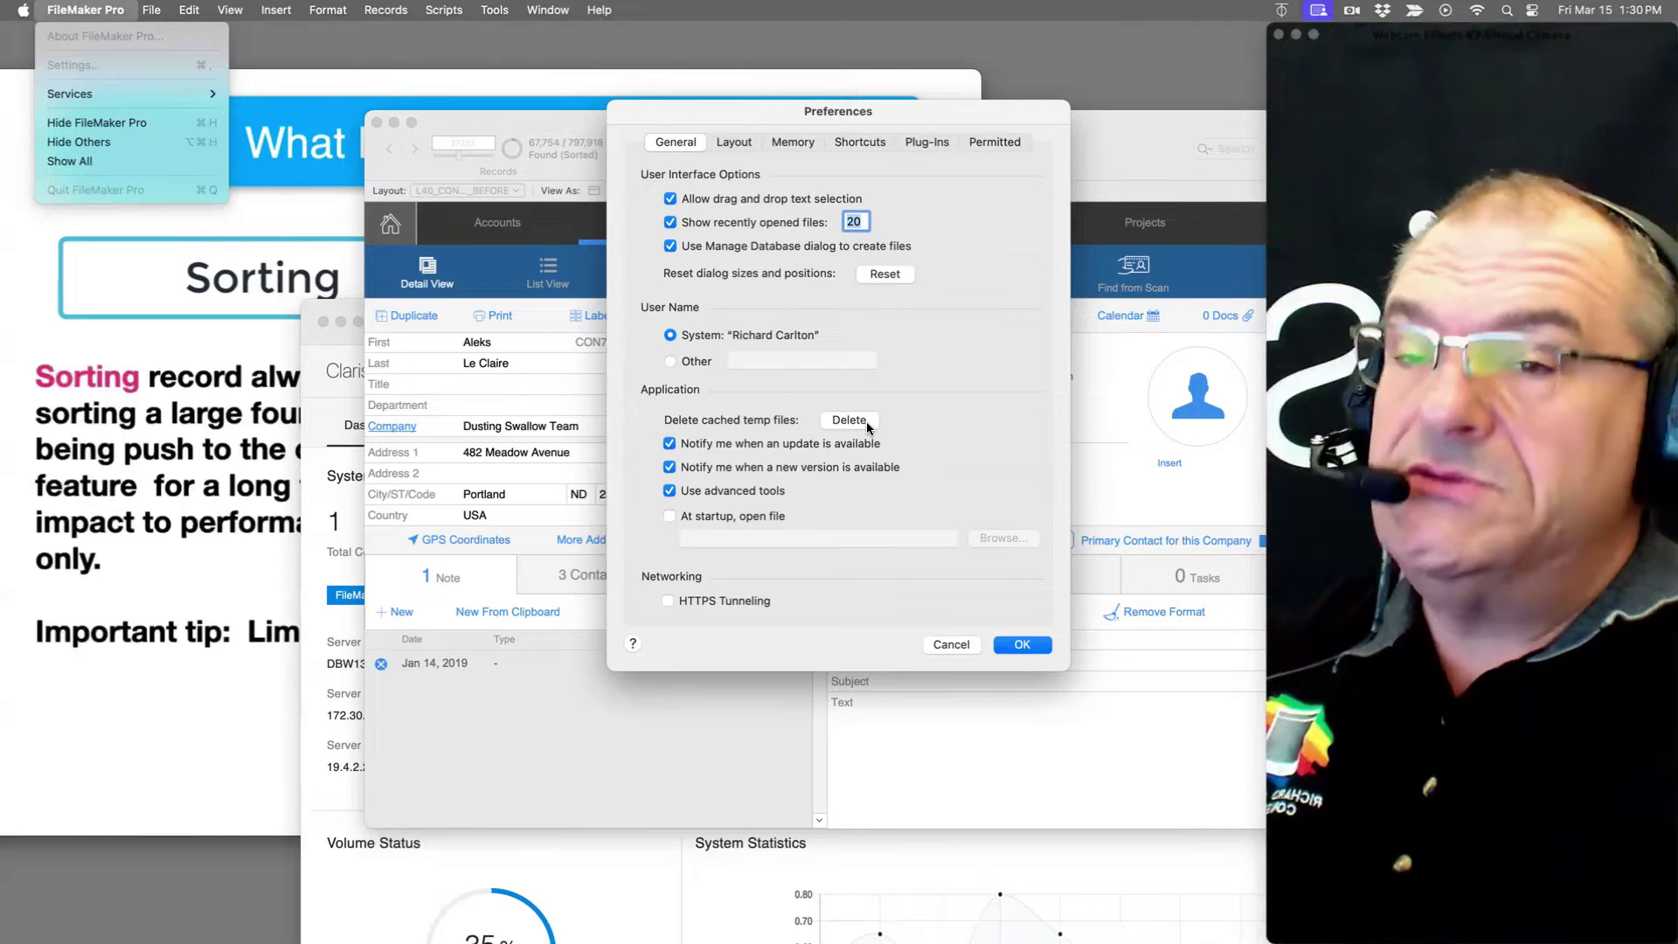
left_click(926, 423)
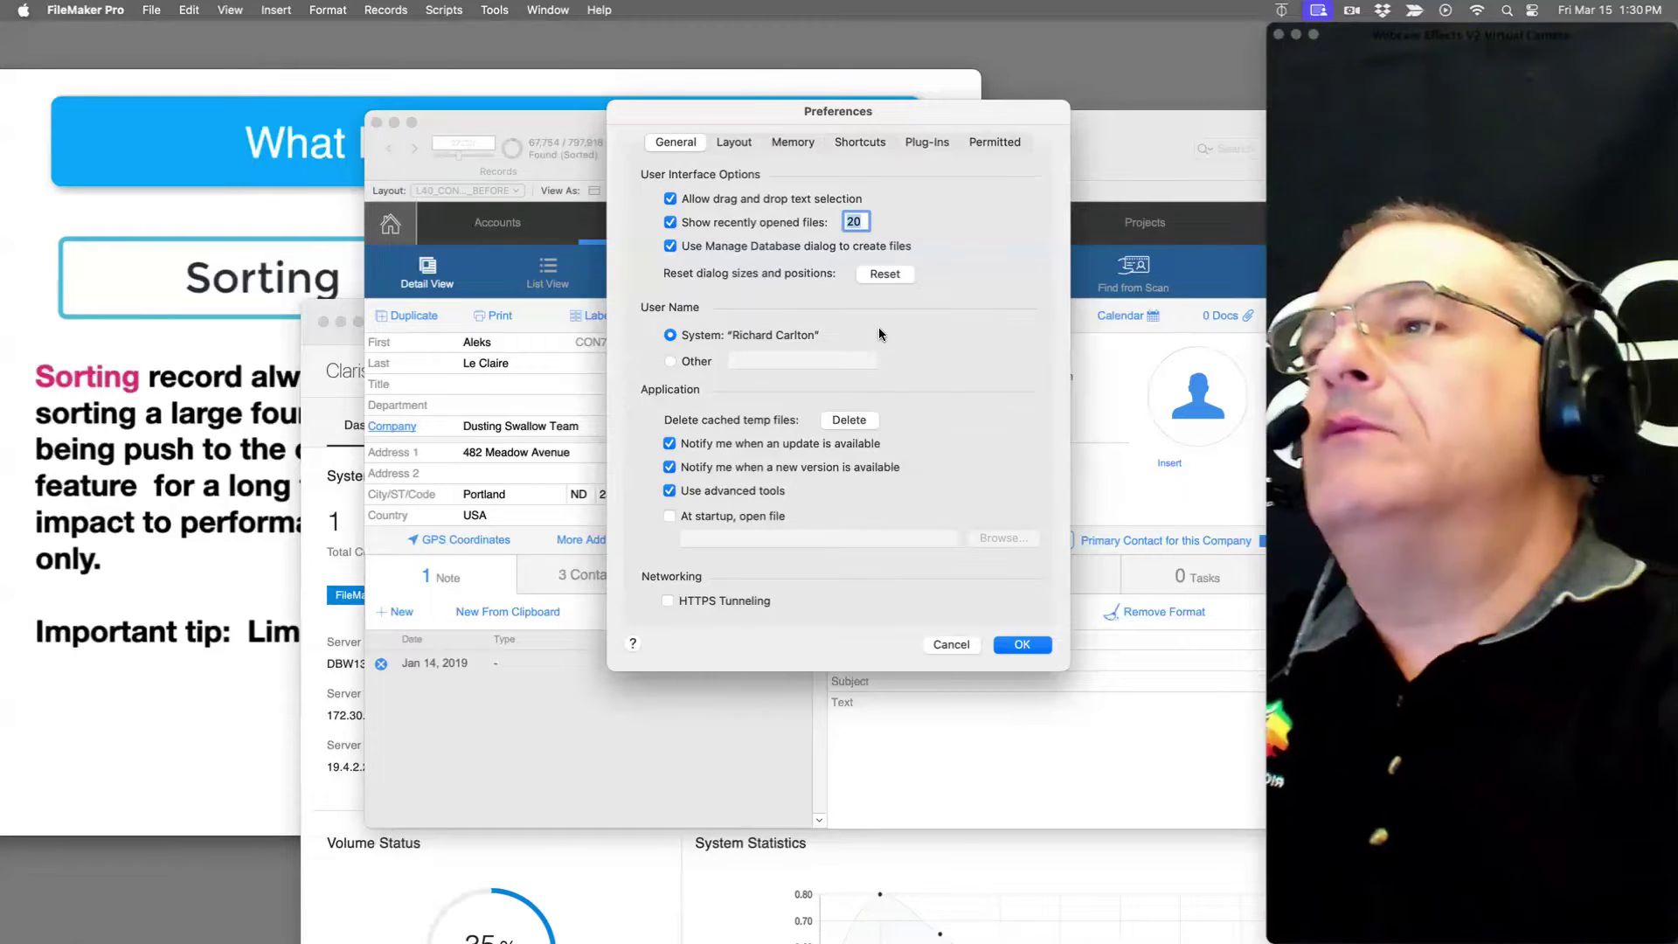
left_click(944, 645)
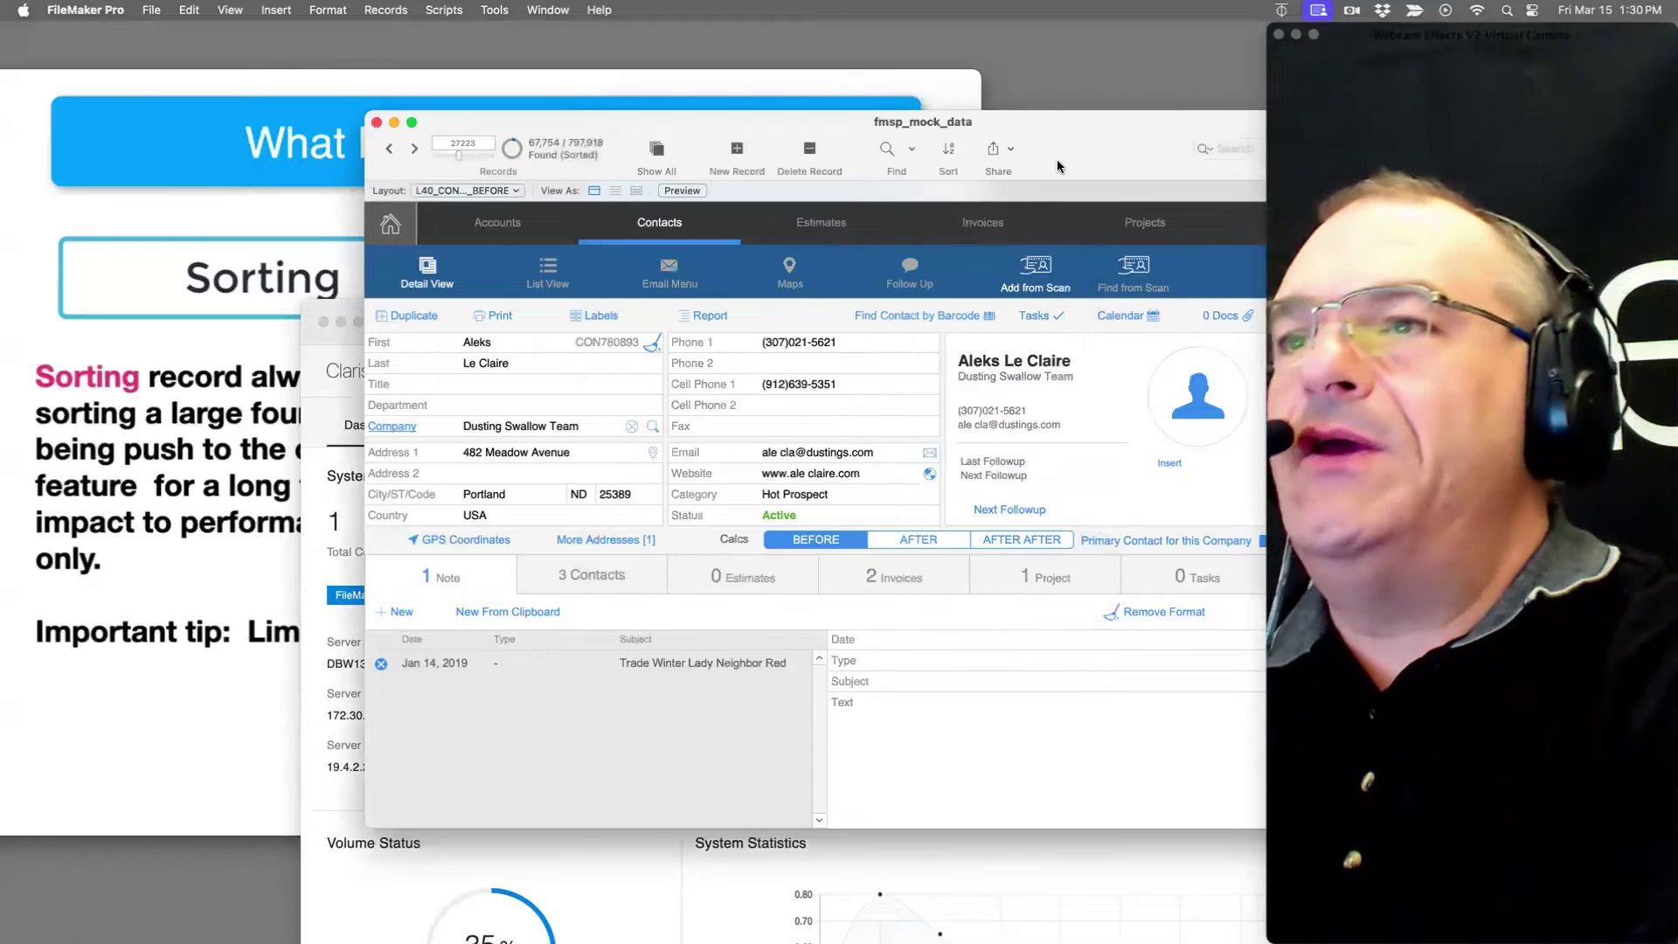
Step: Reposition the fmsp_mock_data window, switch to QuickTime Player and rewind Performance_1009b_Rev2.mov to the slide about the #1 optimization concept
double_click(795, 154)
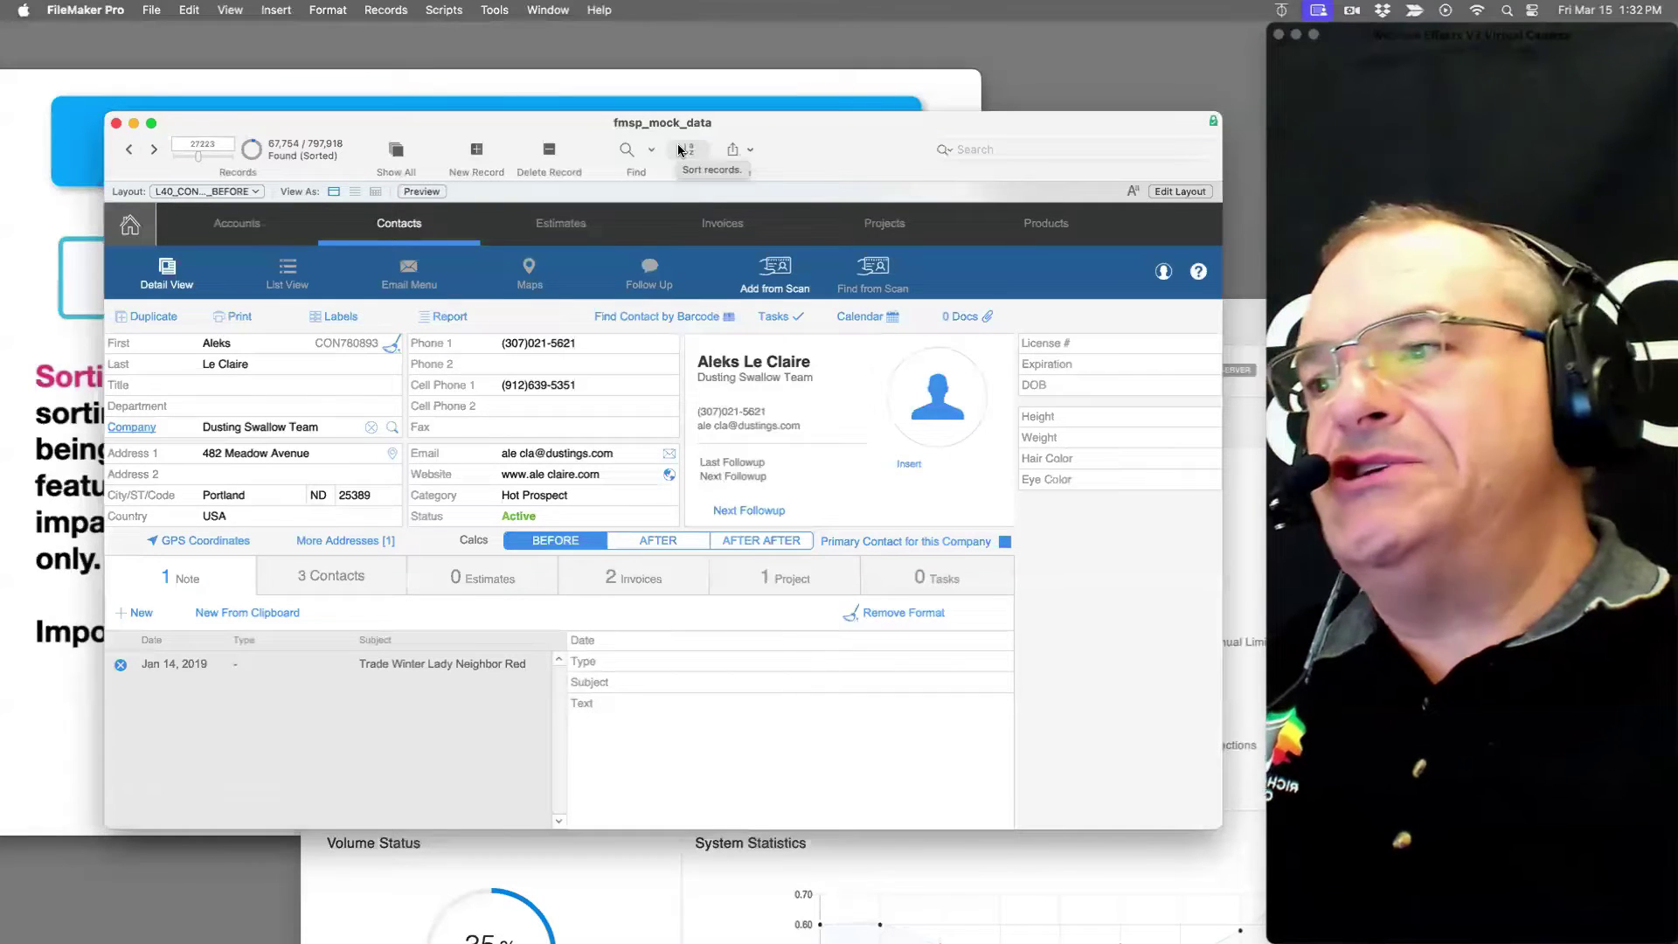
left_click(10, 333)
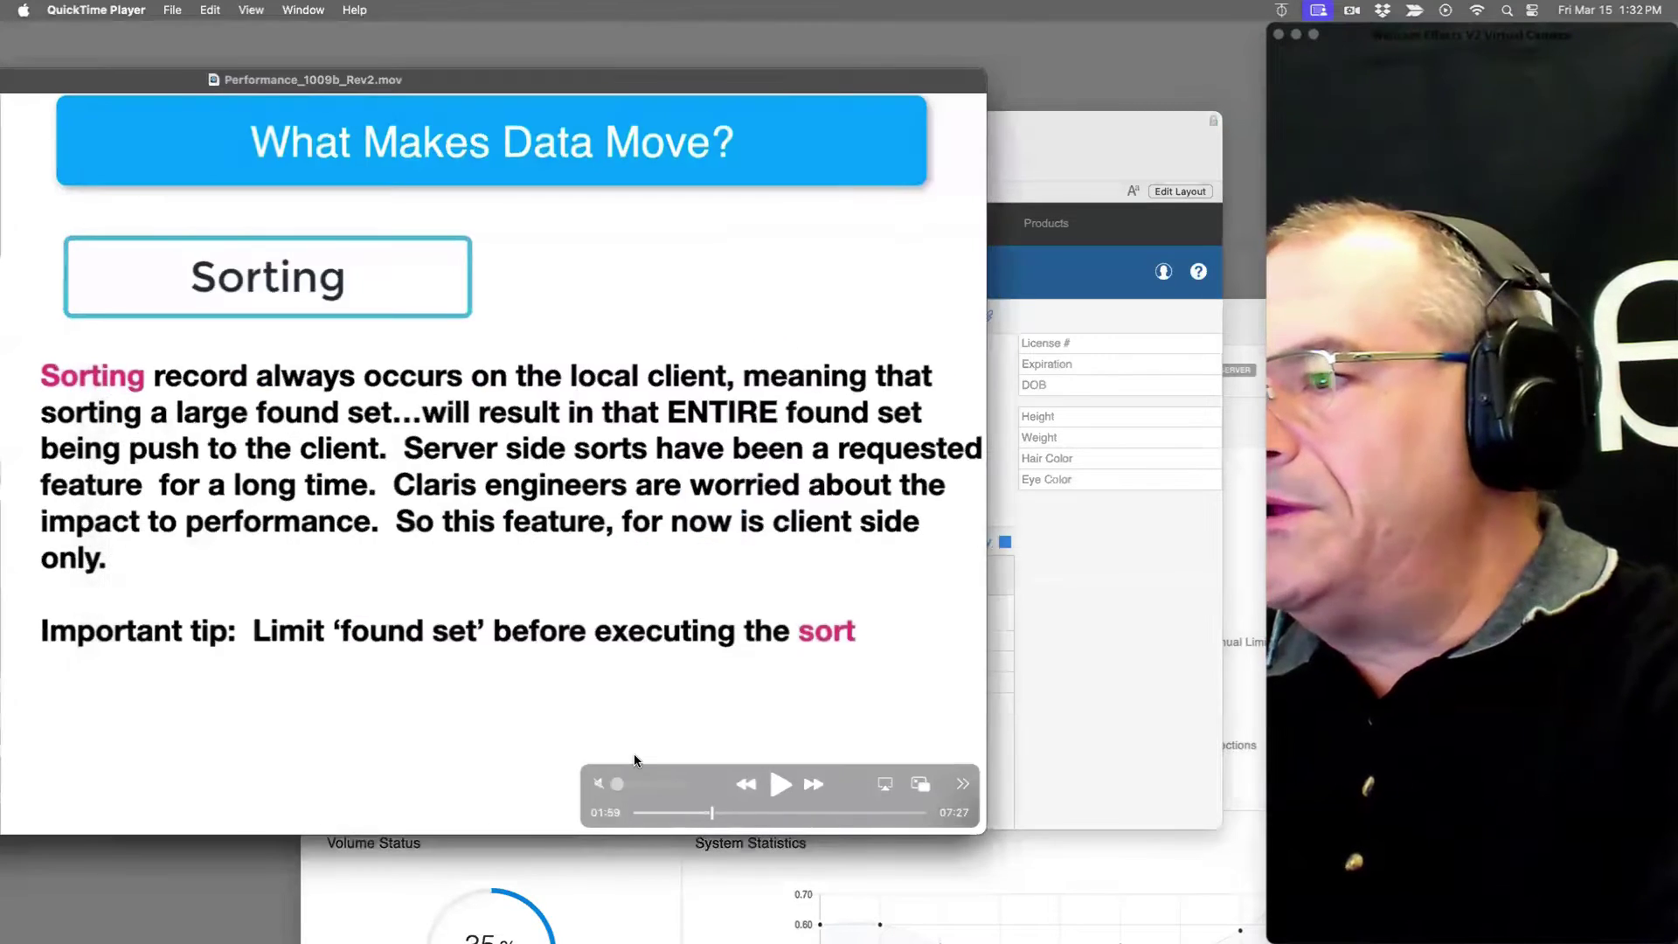
left_click_drag(722, 805, 638, 810)
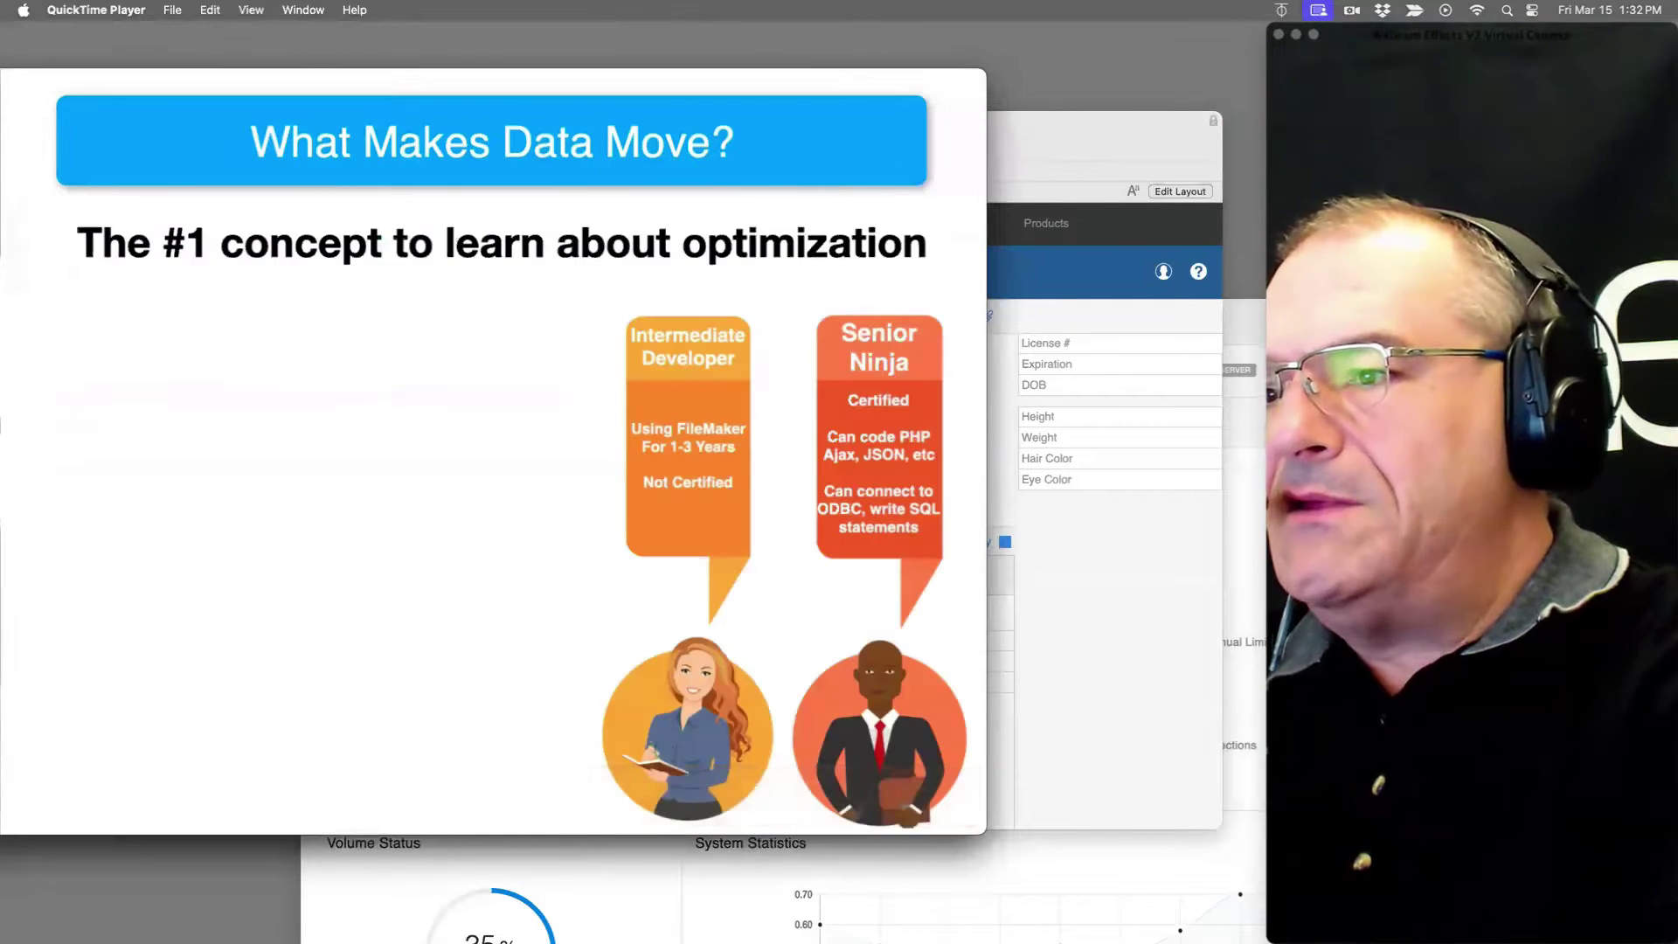
Step: Bring fmsp_mock_data over the slide, then bring the Admin Console forward and reposition it so the CPU usage chart is in view
mouse_move(348, 397)
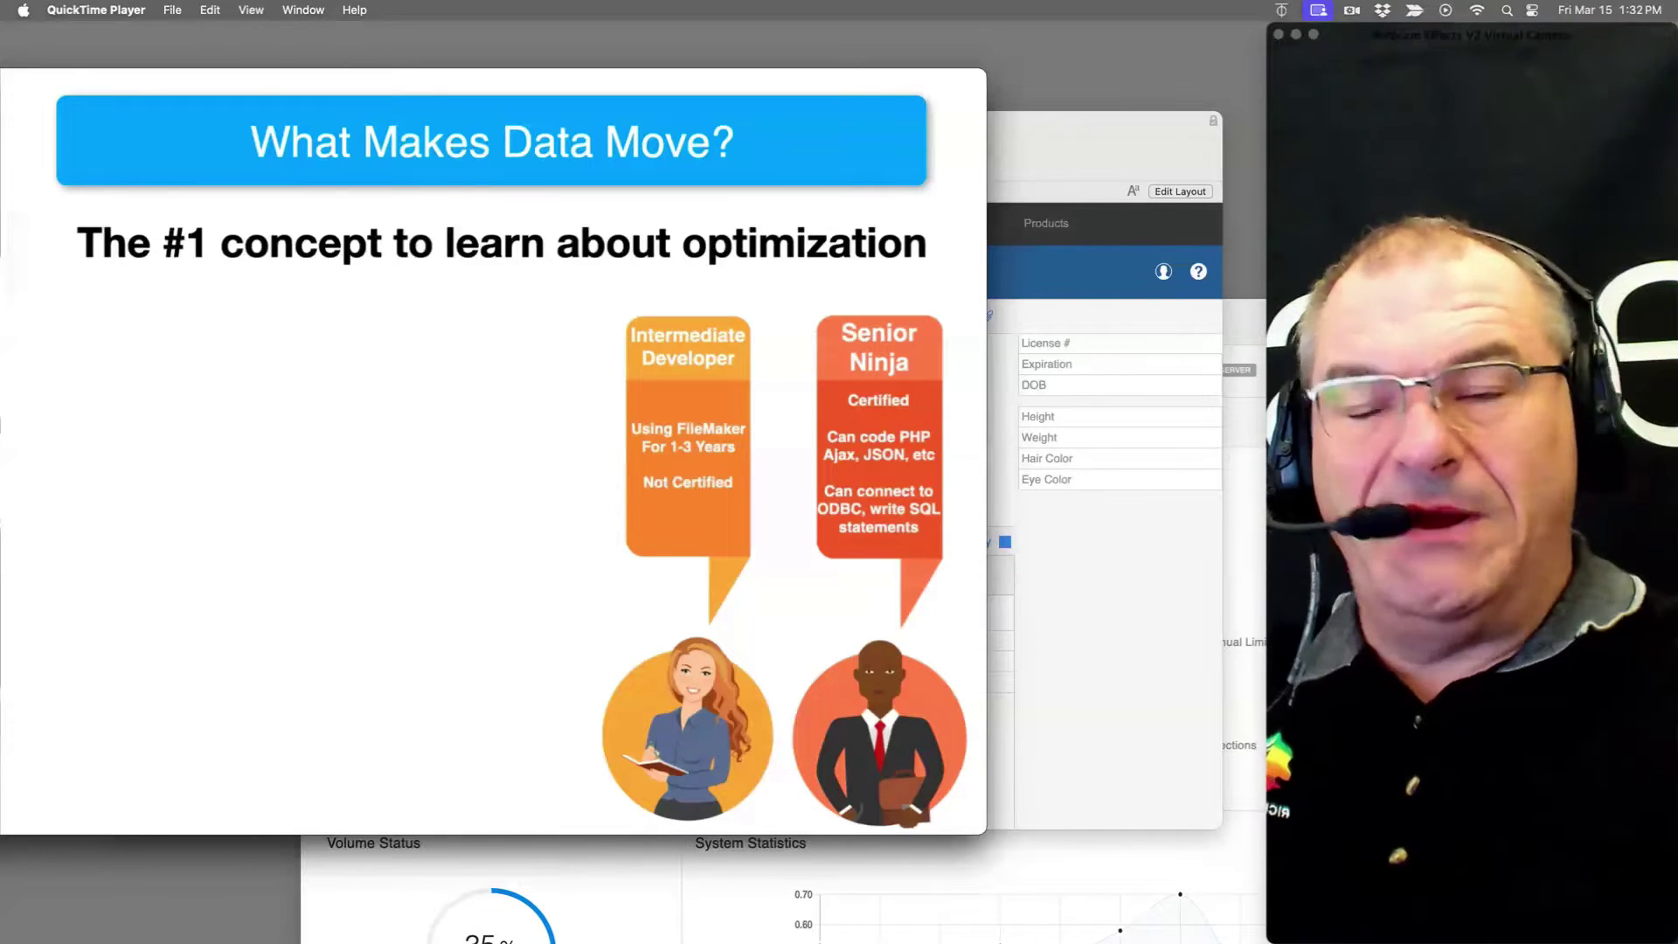
left_click(1003, 418)
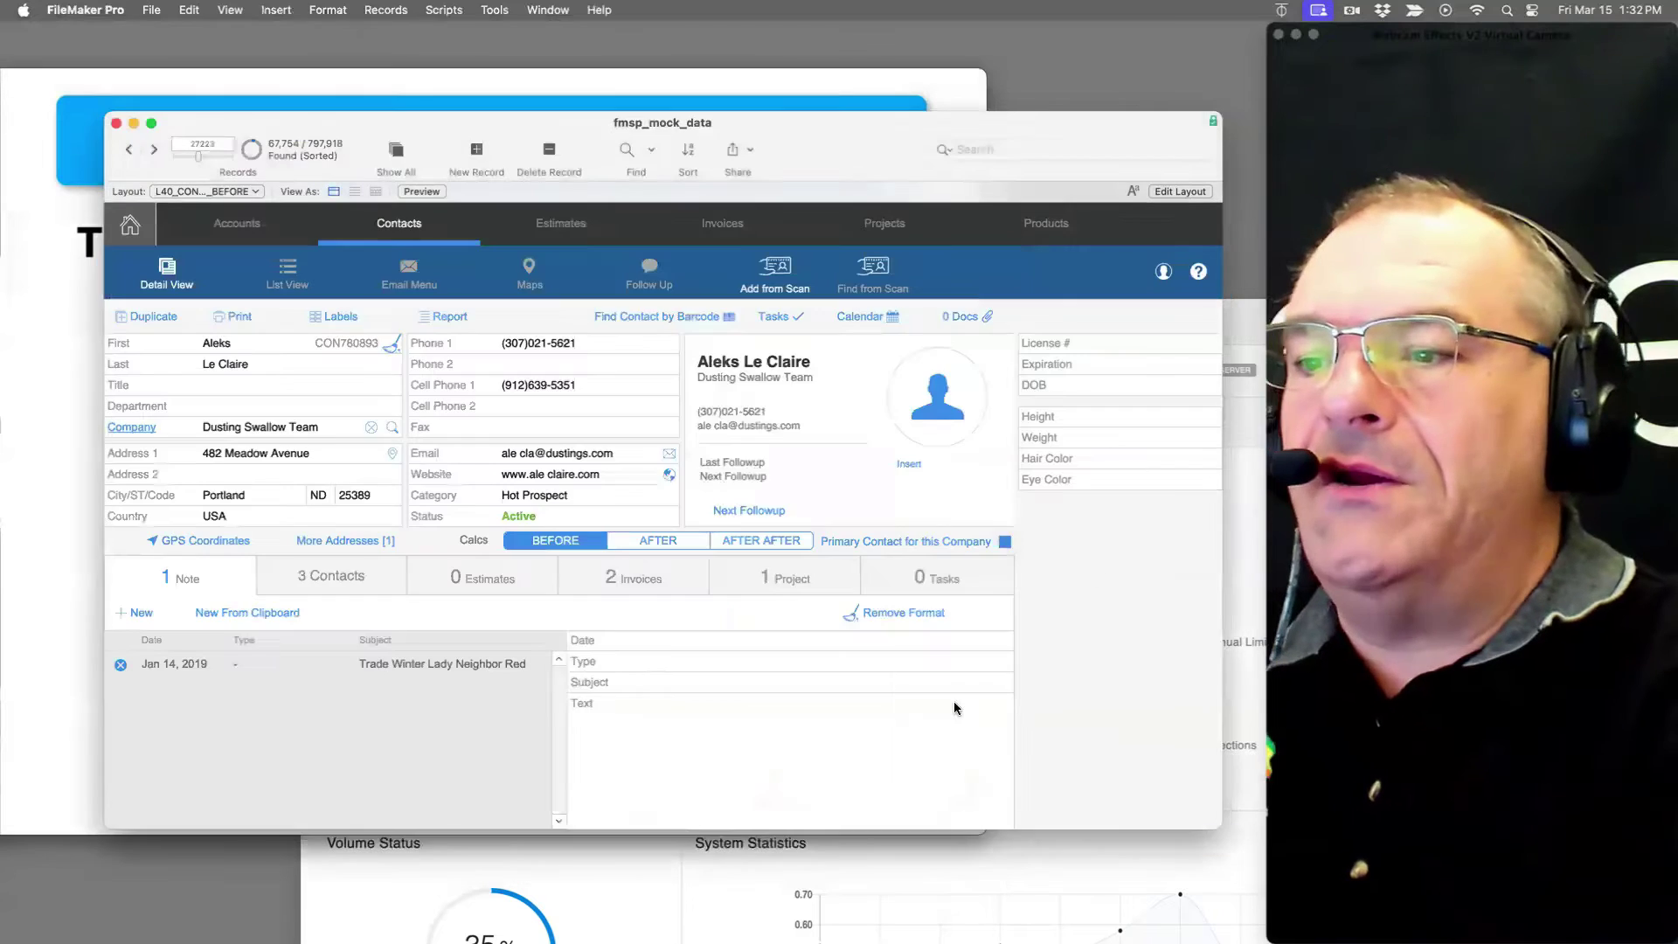
left_click(805, 903)
left_click(587, 292)
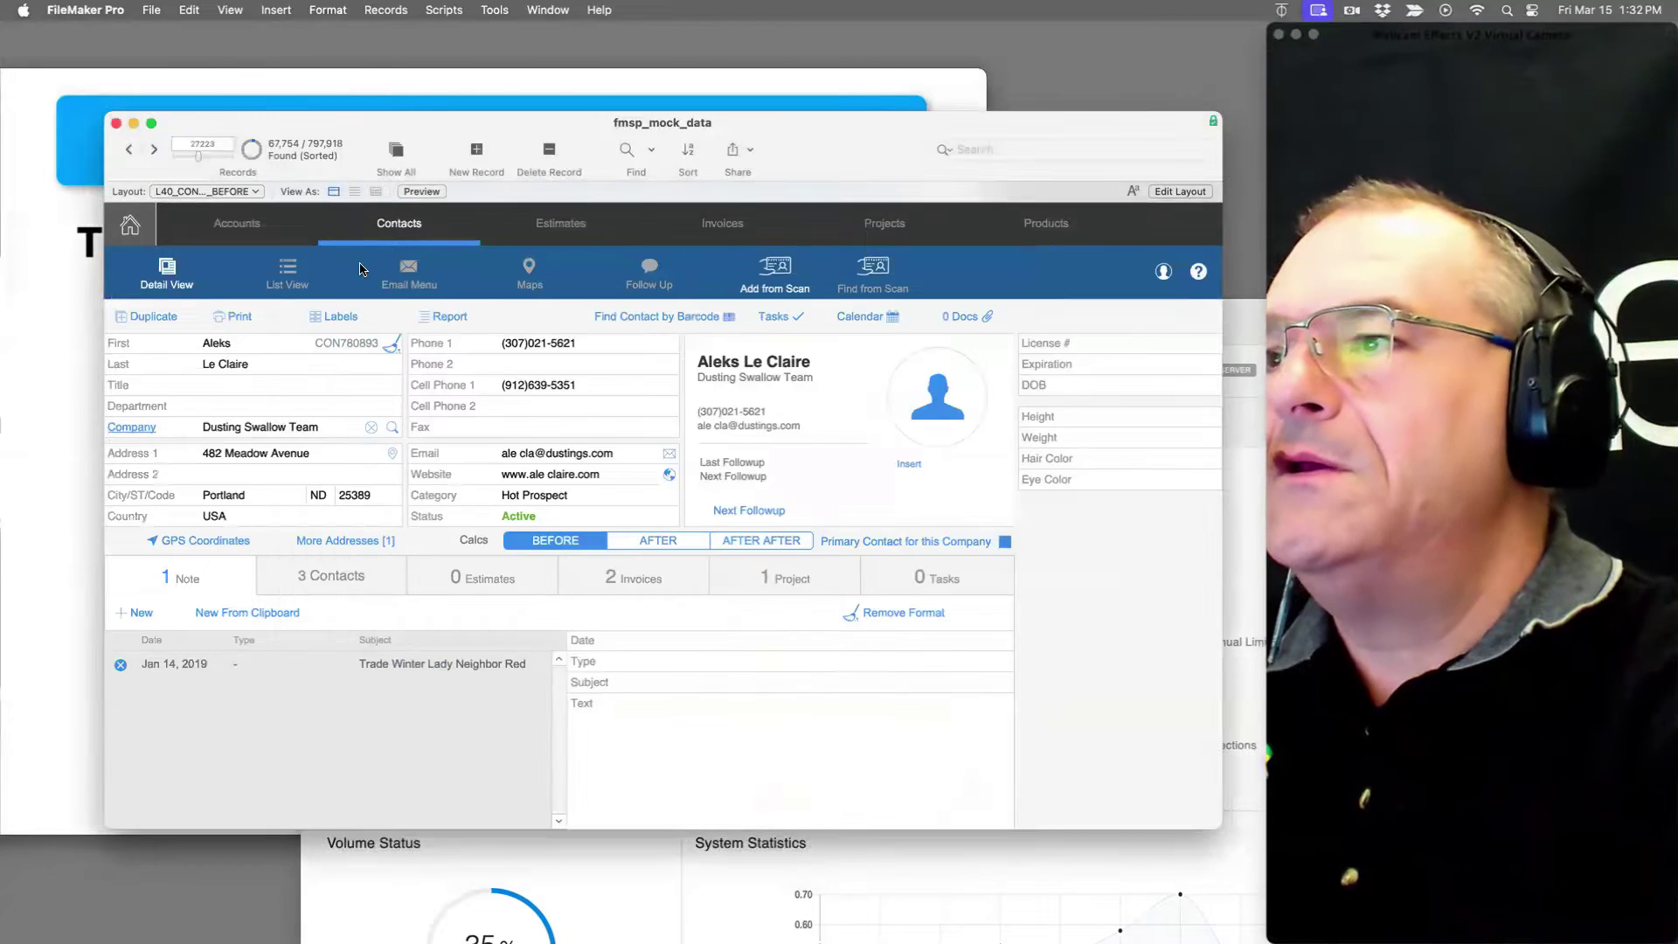
left_click(628, 844)
left_click_drag(507, 316, 196, 89)
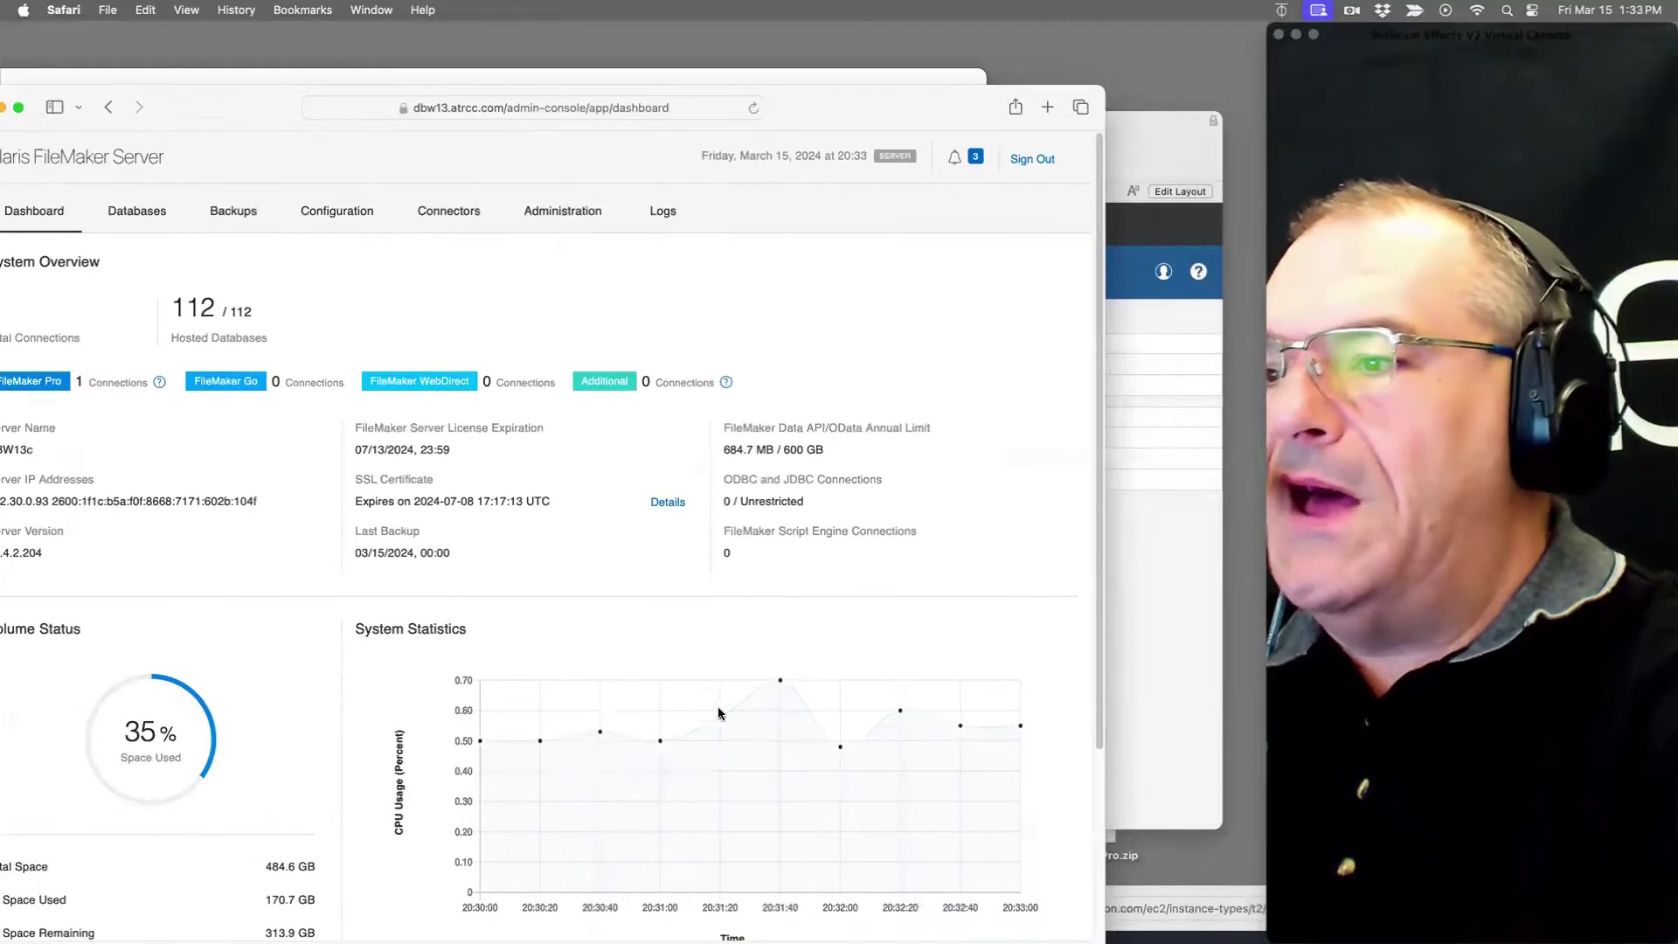
Step: Return to fmsp_mock_data, show all contacts and sort them by Address 1 in ascending order
left_click(1146, 674)
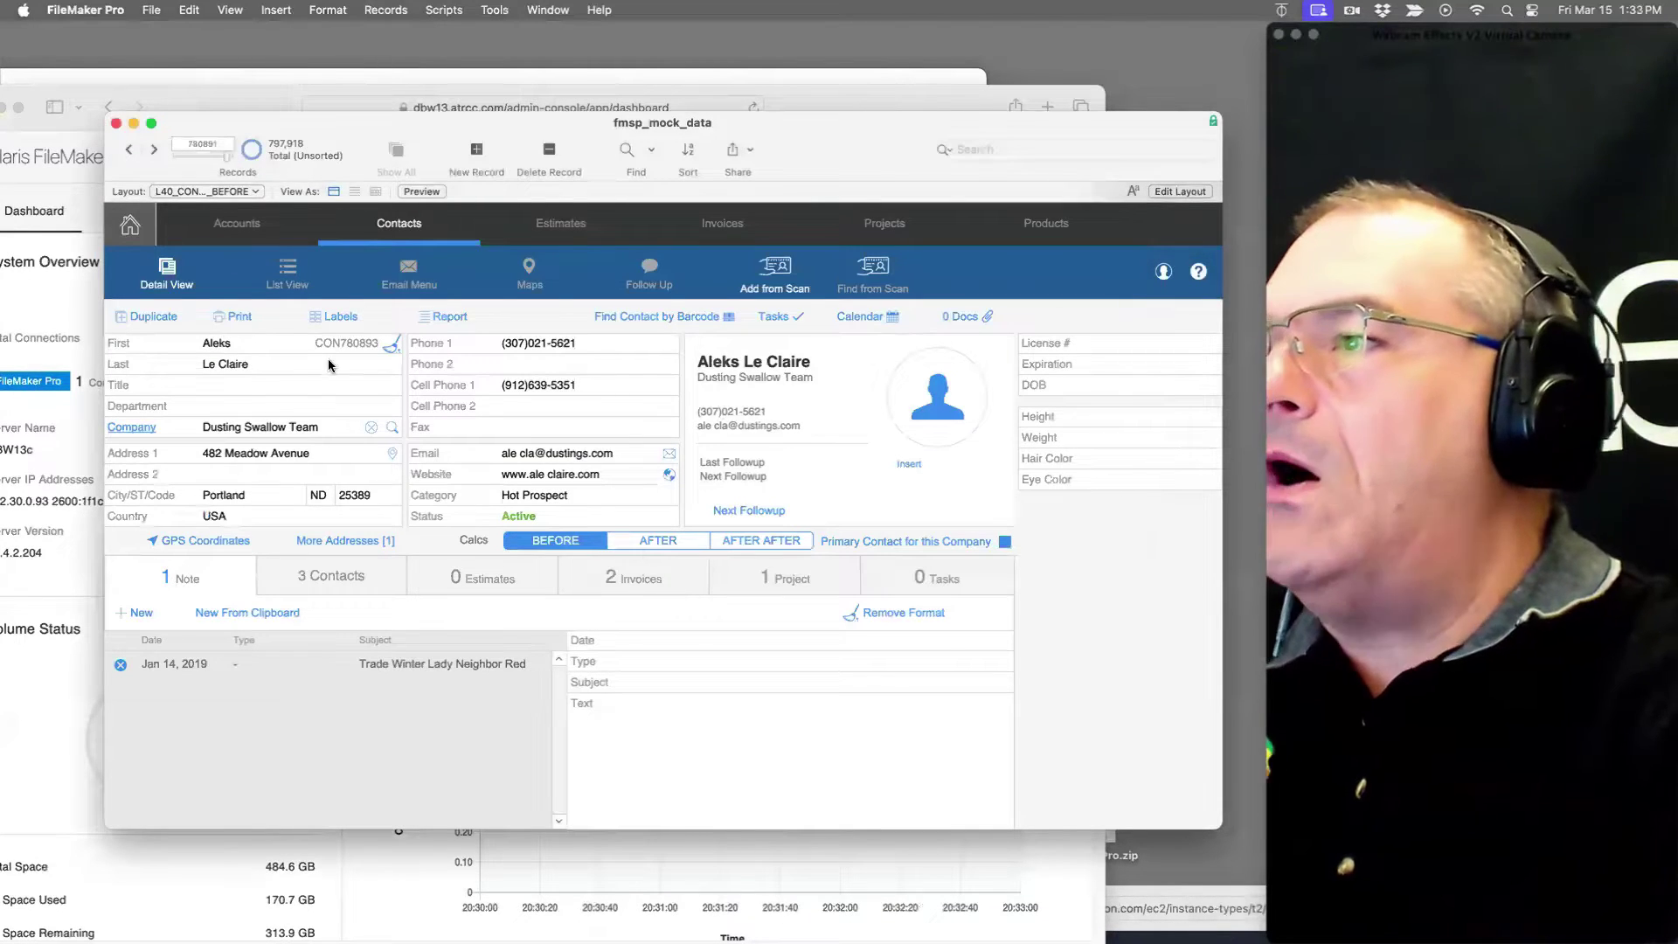
right_click(256, 454)
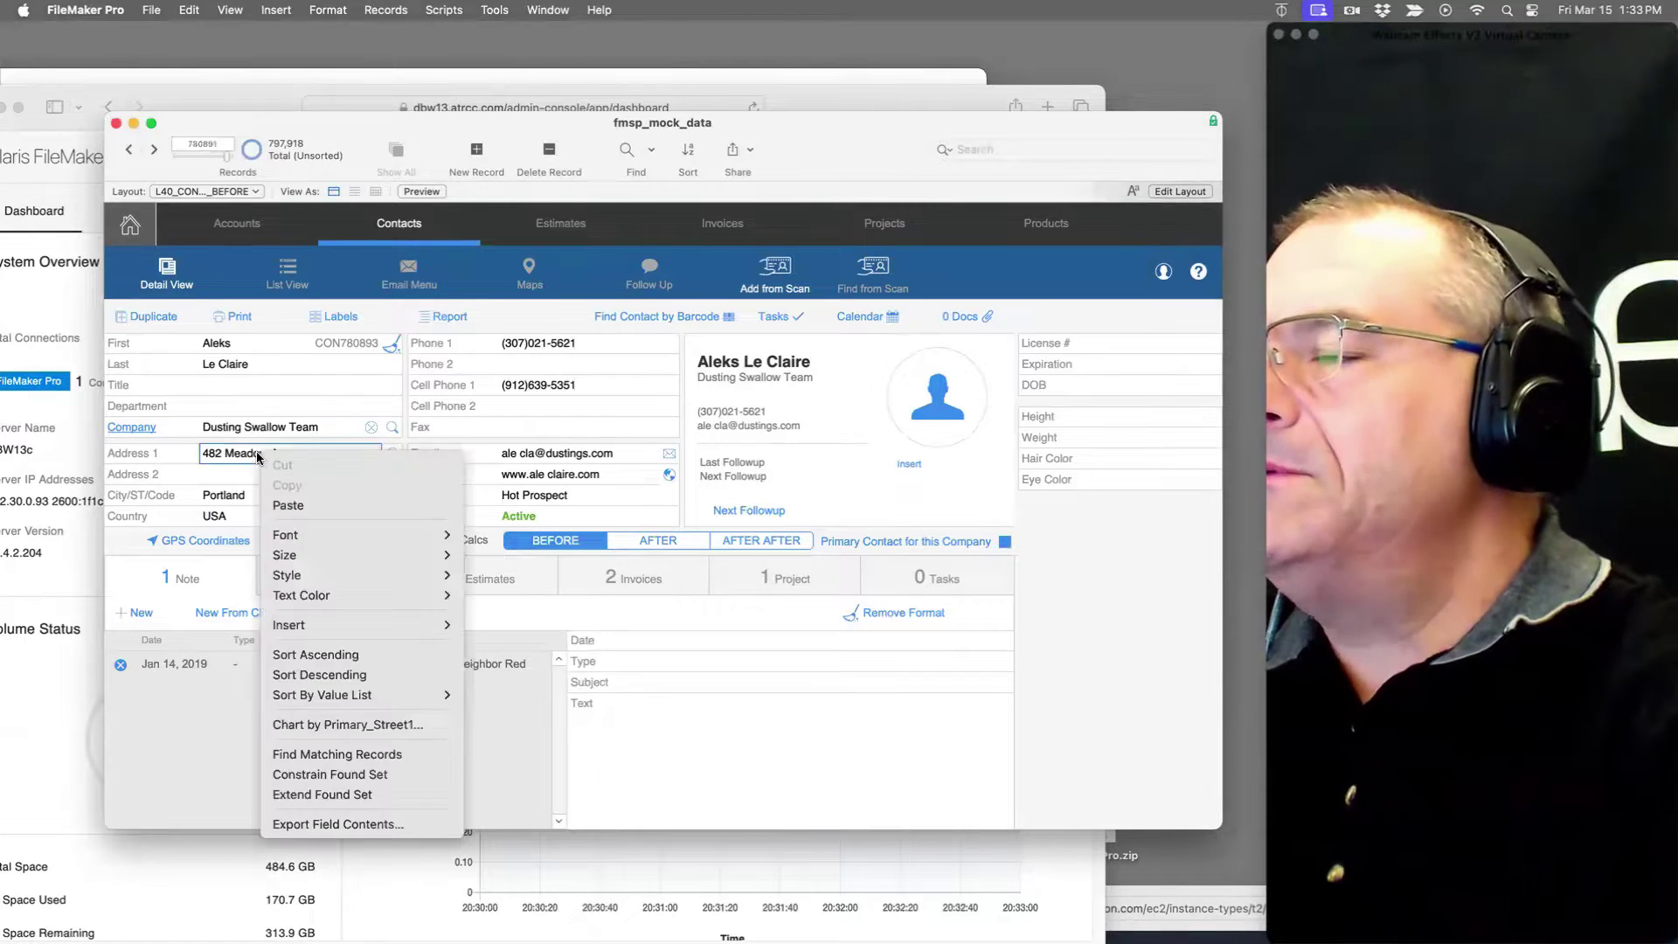
left_click(542, 731)
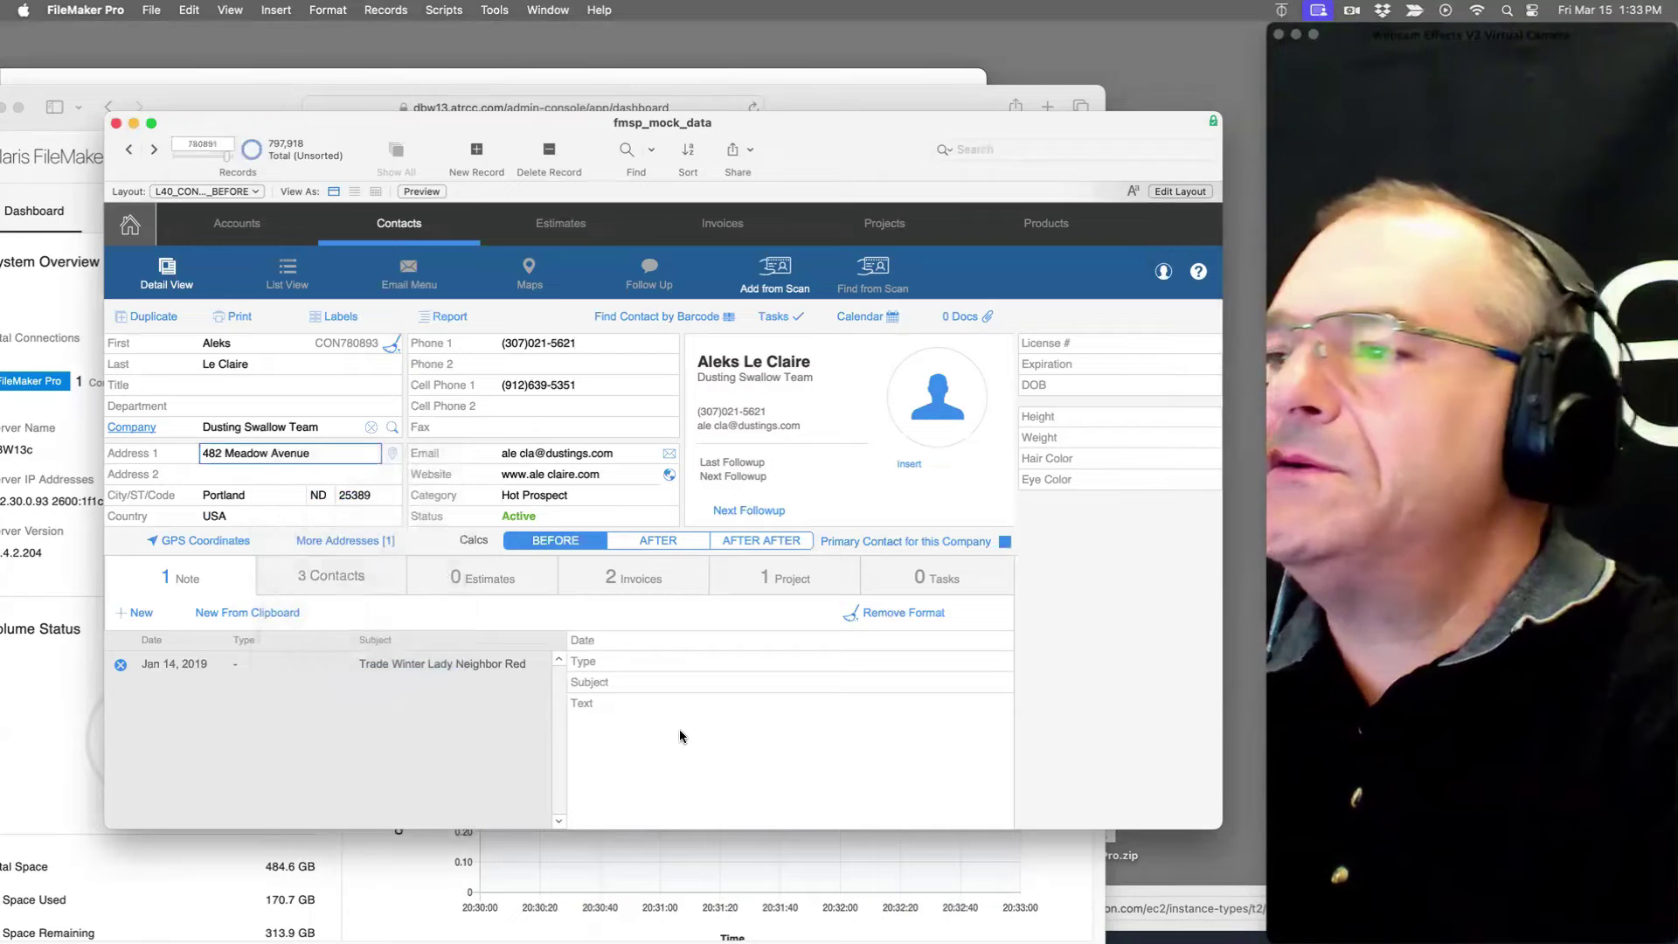
Step: Reposition the Admin Console window and switch its System Statistics chart to Network to examine throughput during the sort
left_click_drag(193, 97, 231, 61)
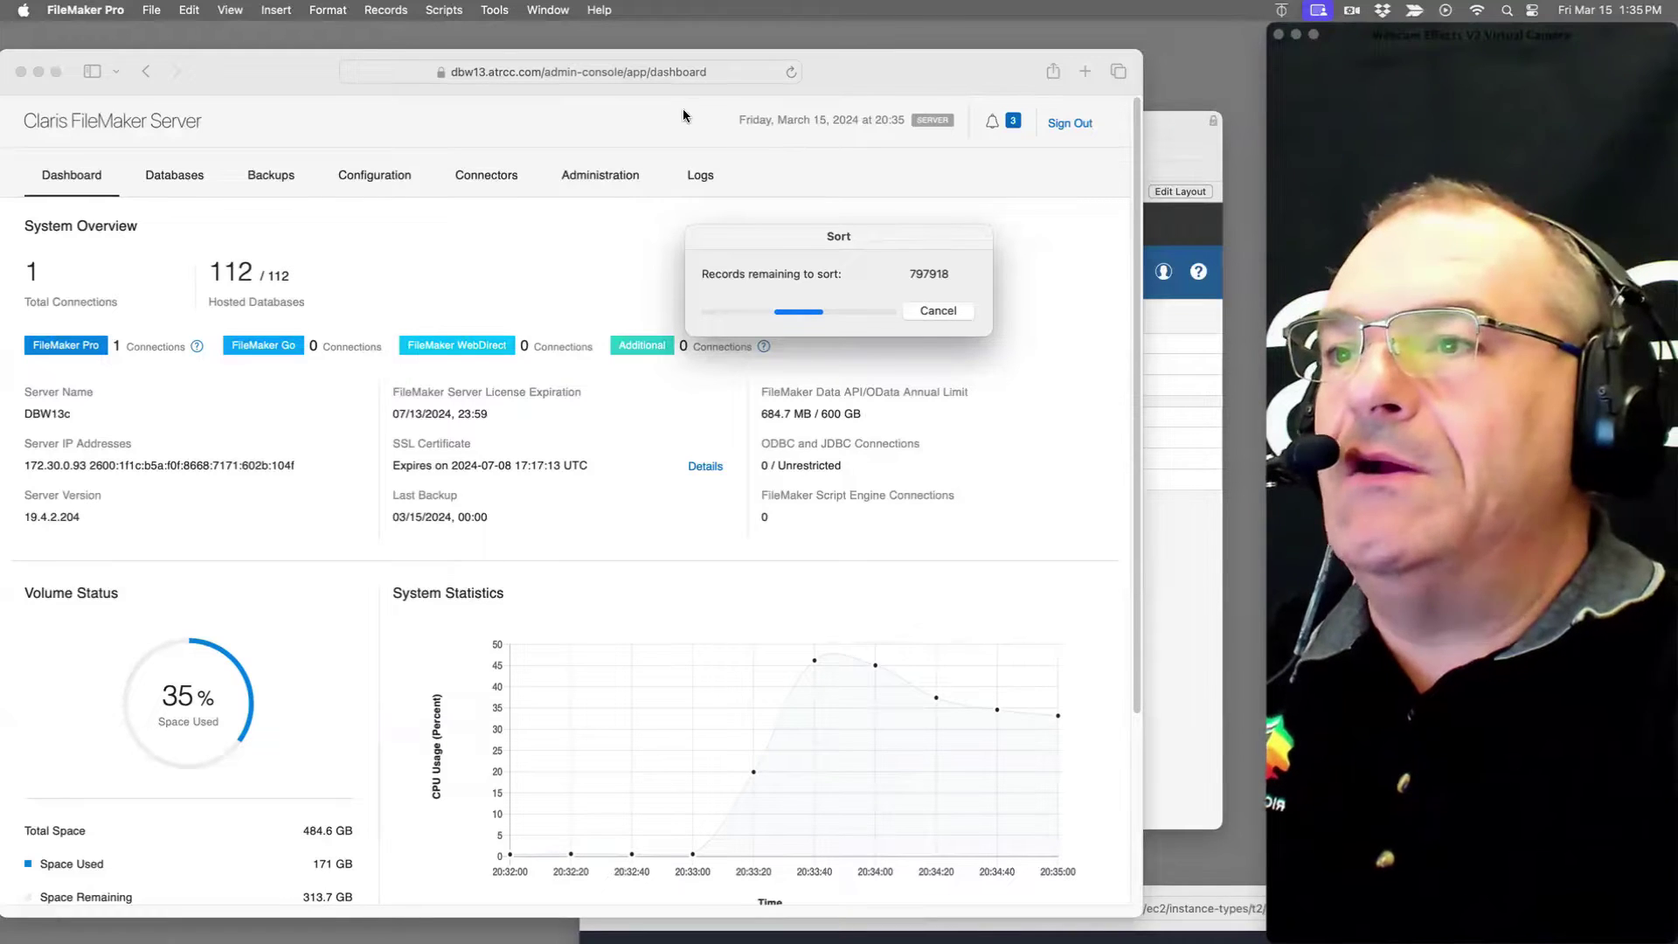
left_click_drag(820, 78, 851, 326)
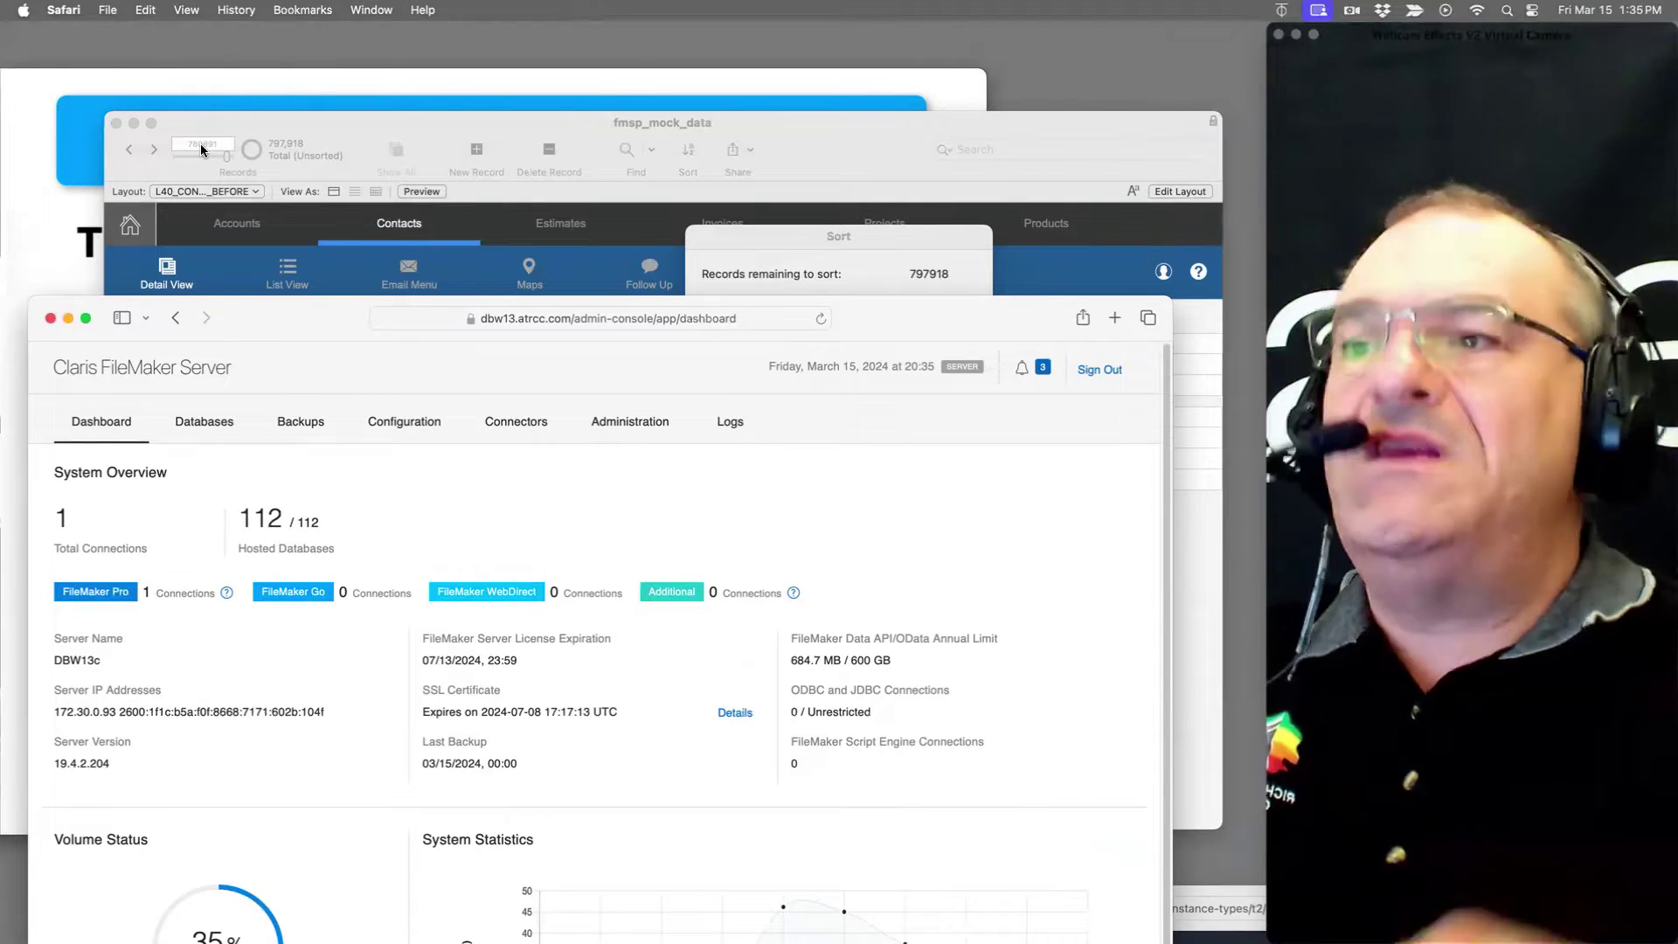
left_click_drag(859, 328, 869, 61)
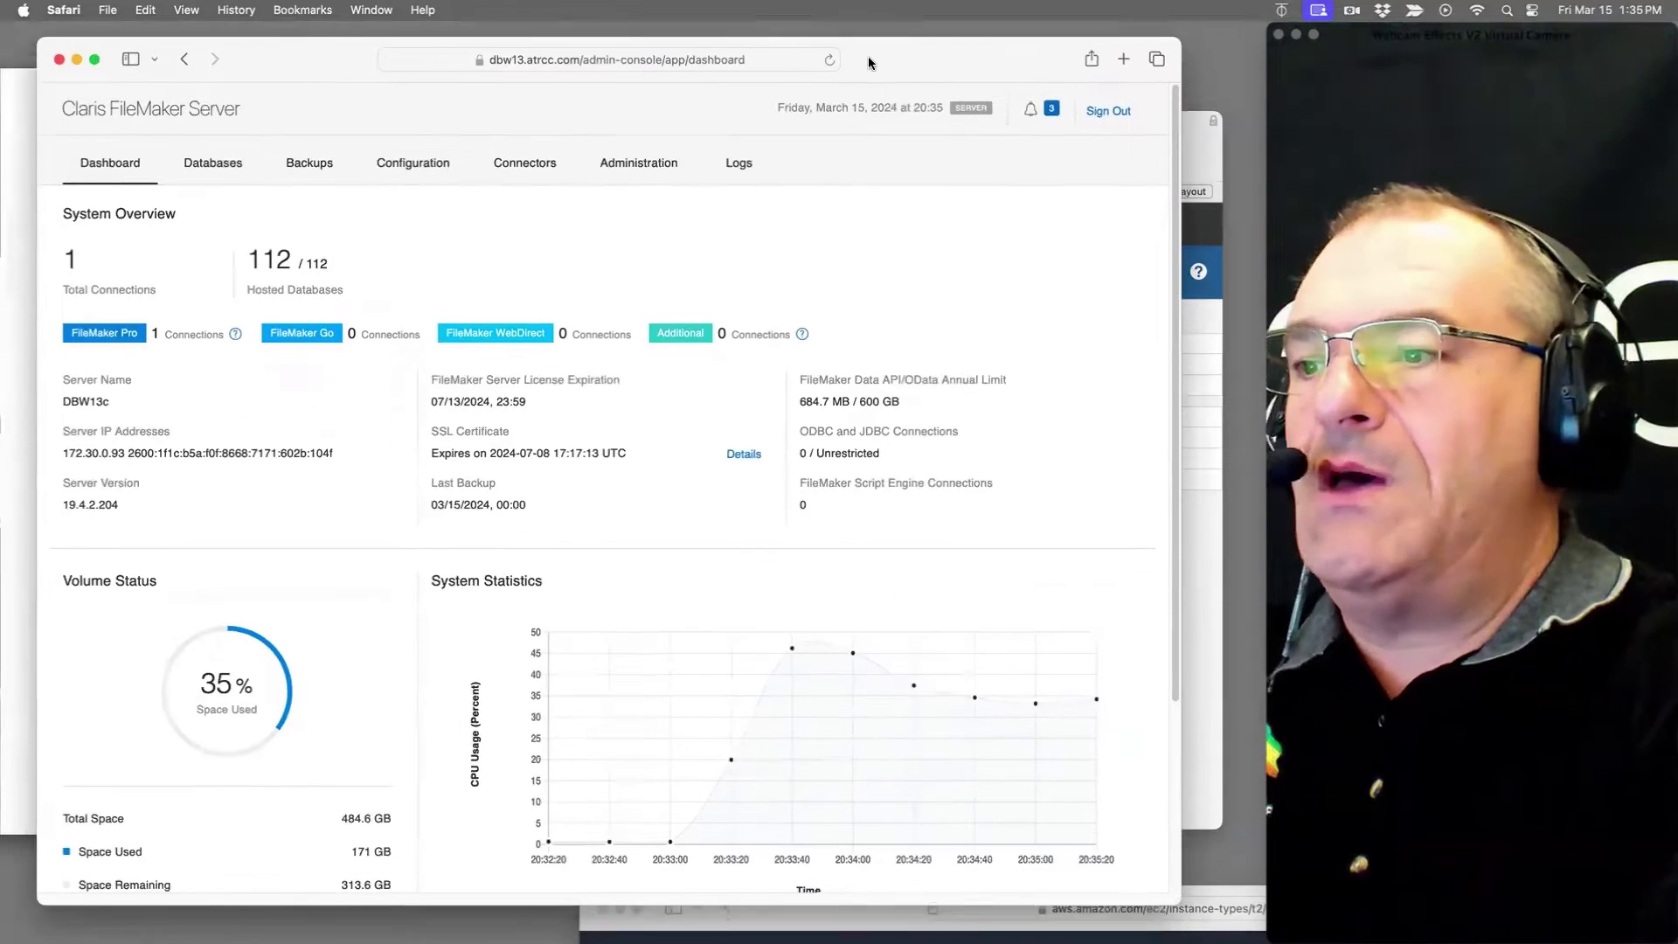
scroll(795, 754, "down", 5)
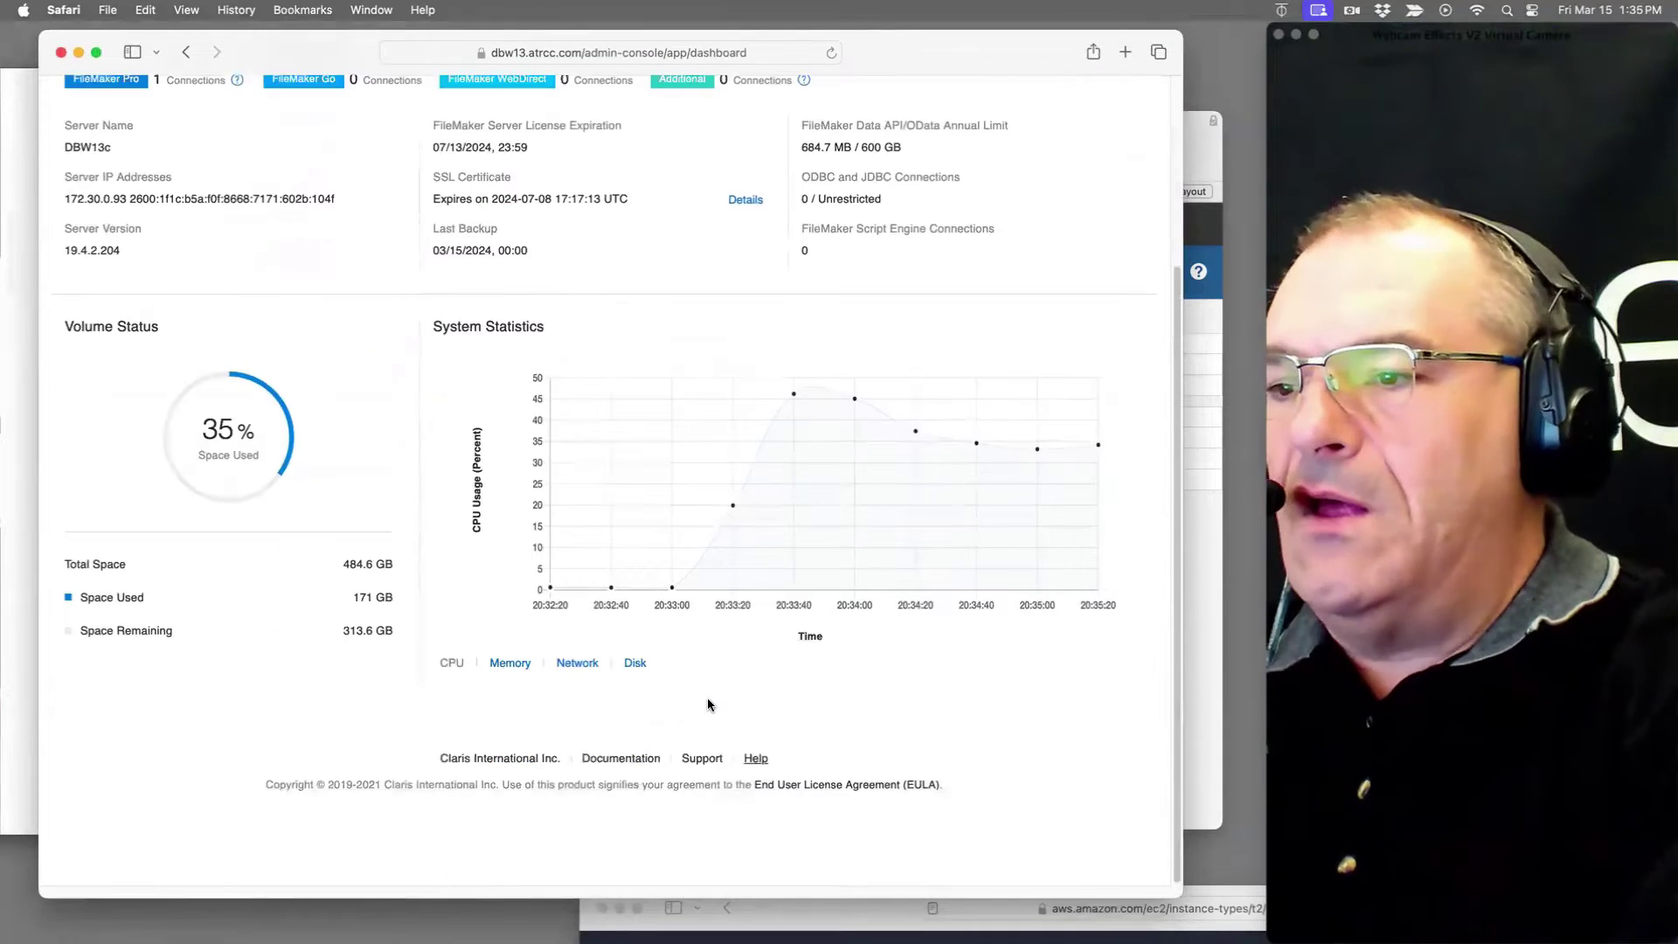
left_click(582, 665)
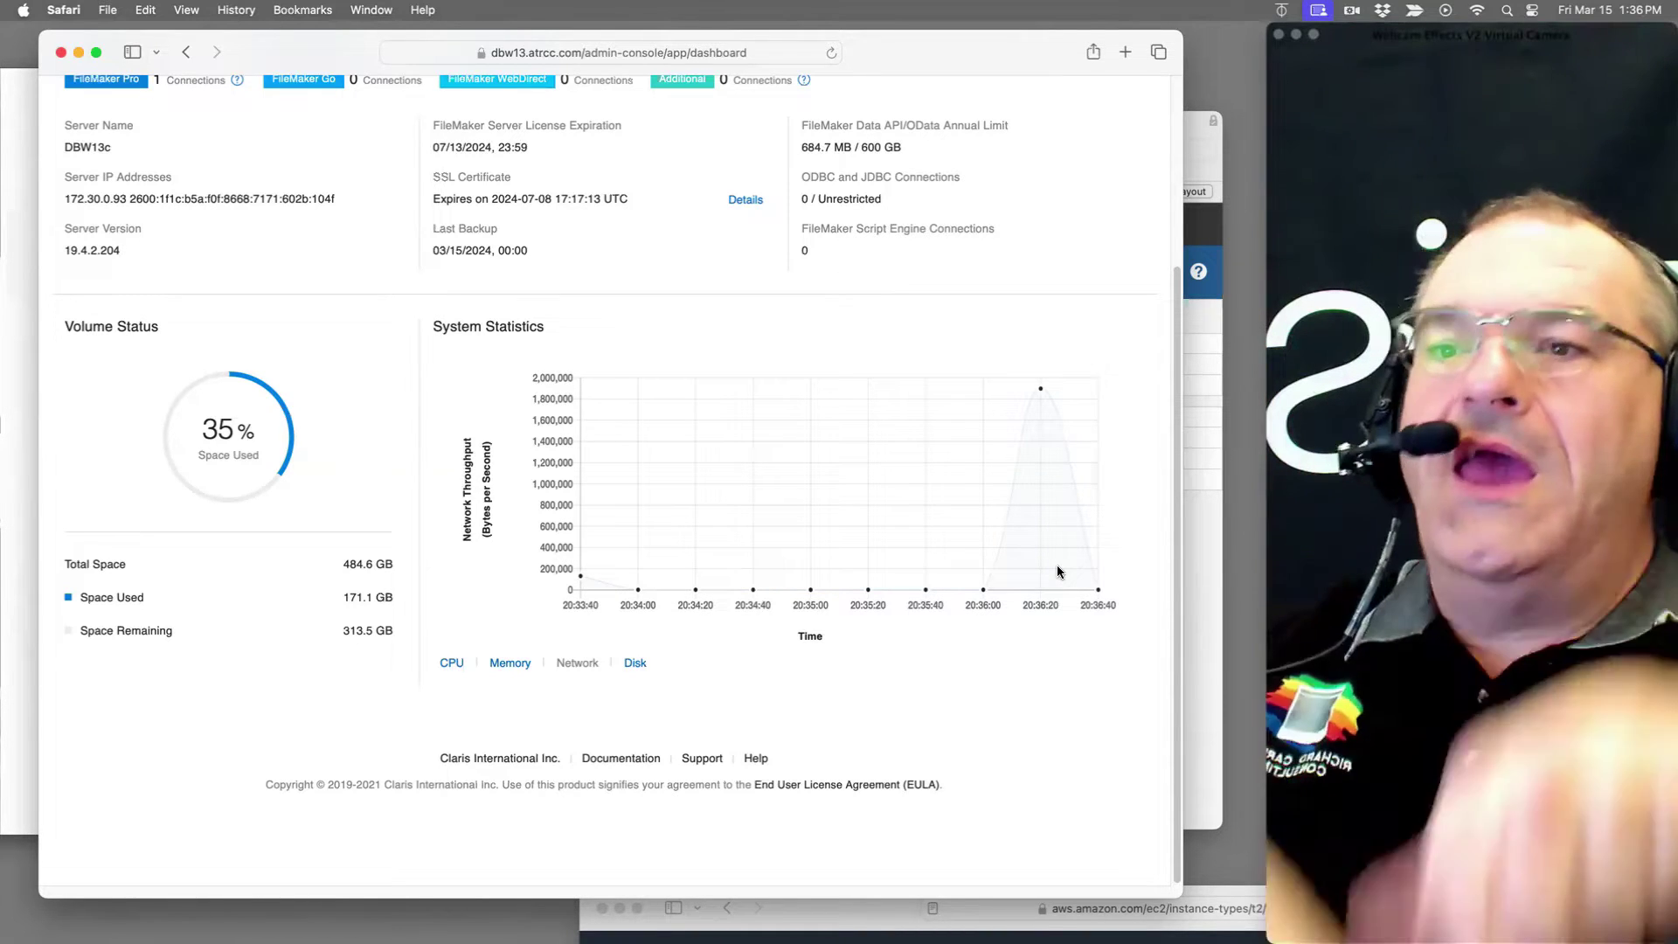
Step: Return to fmsp_mock_data and unsort the contact records
left_click(1199, 526)
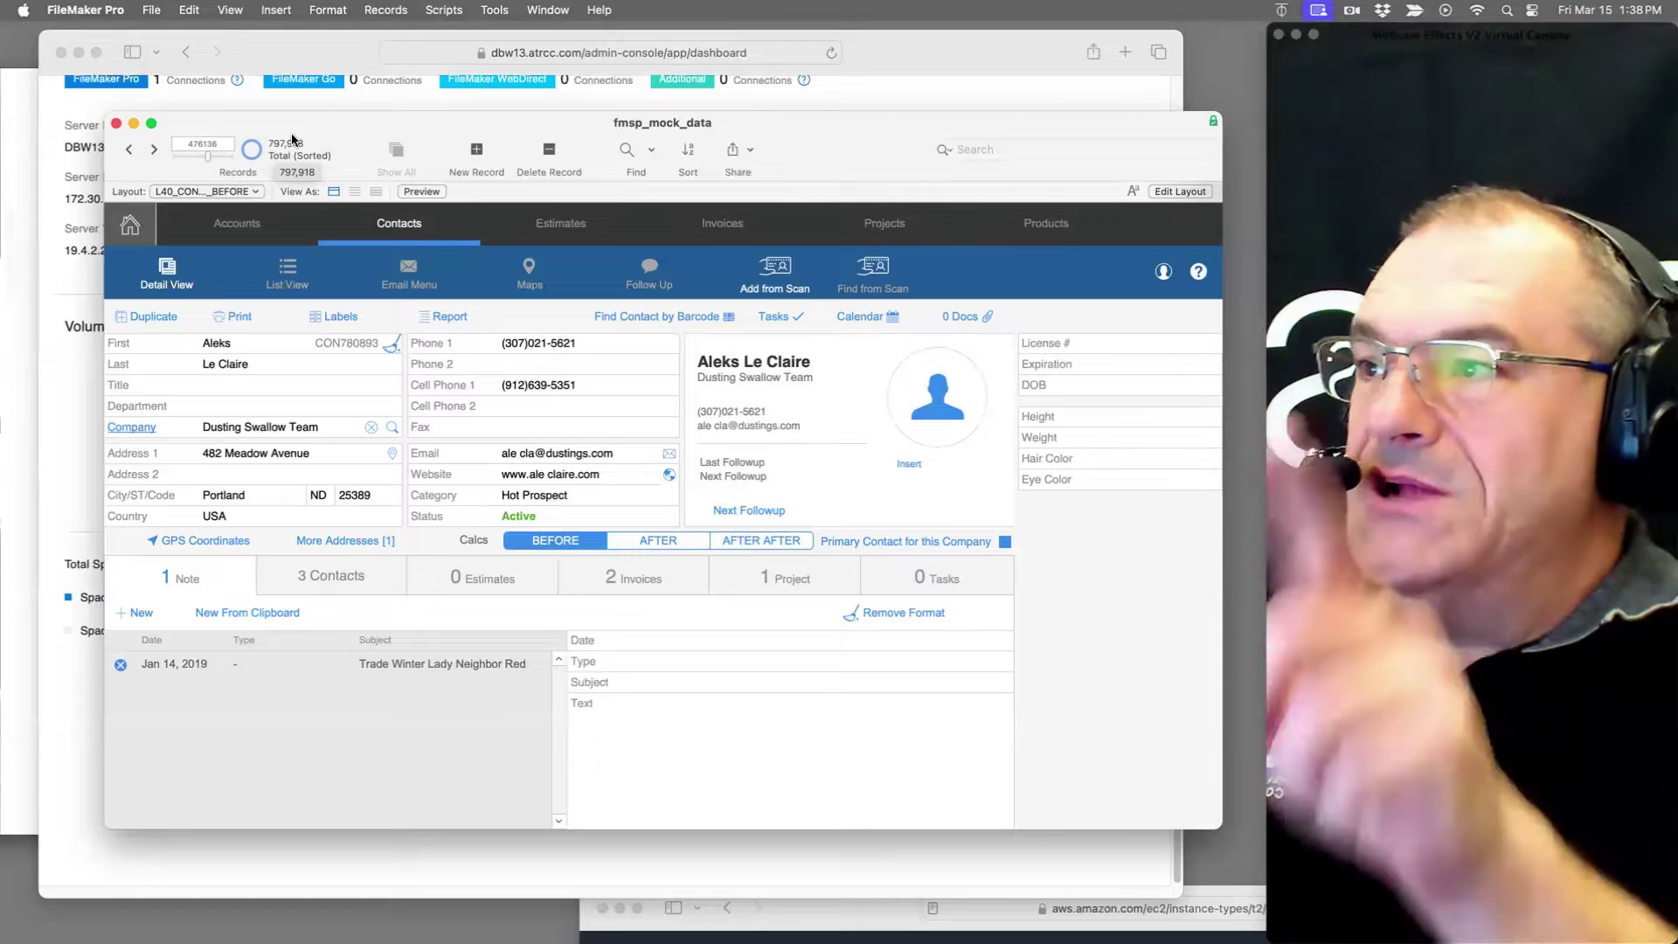
left_click(681, 162)
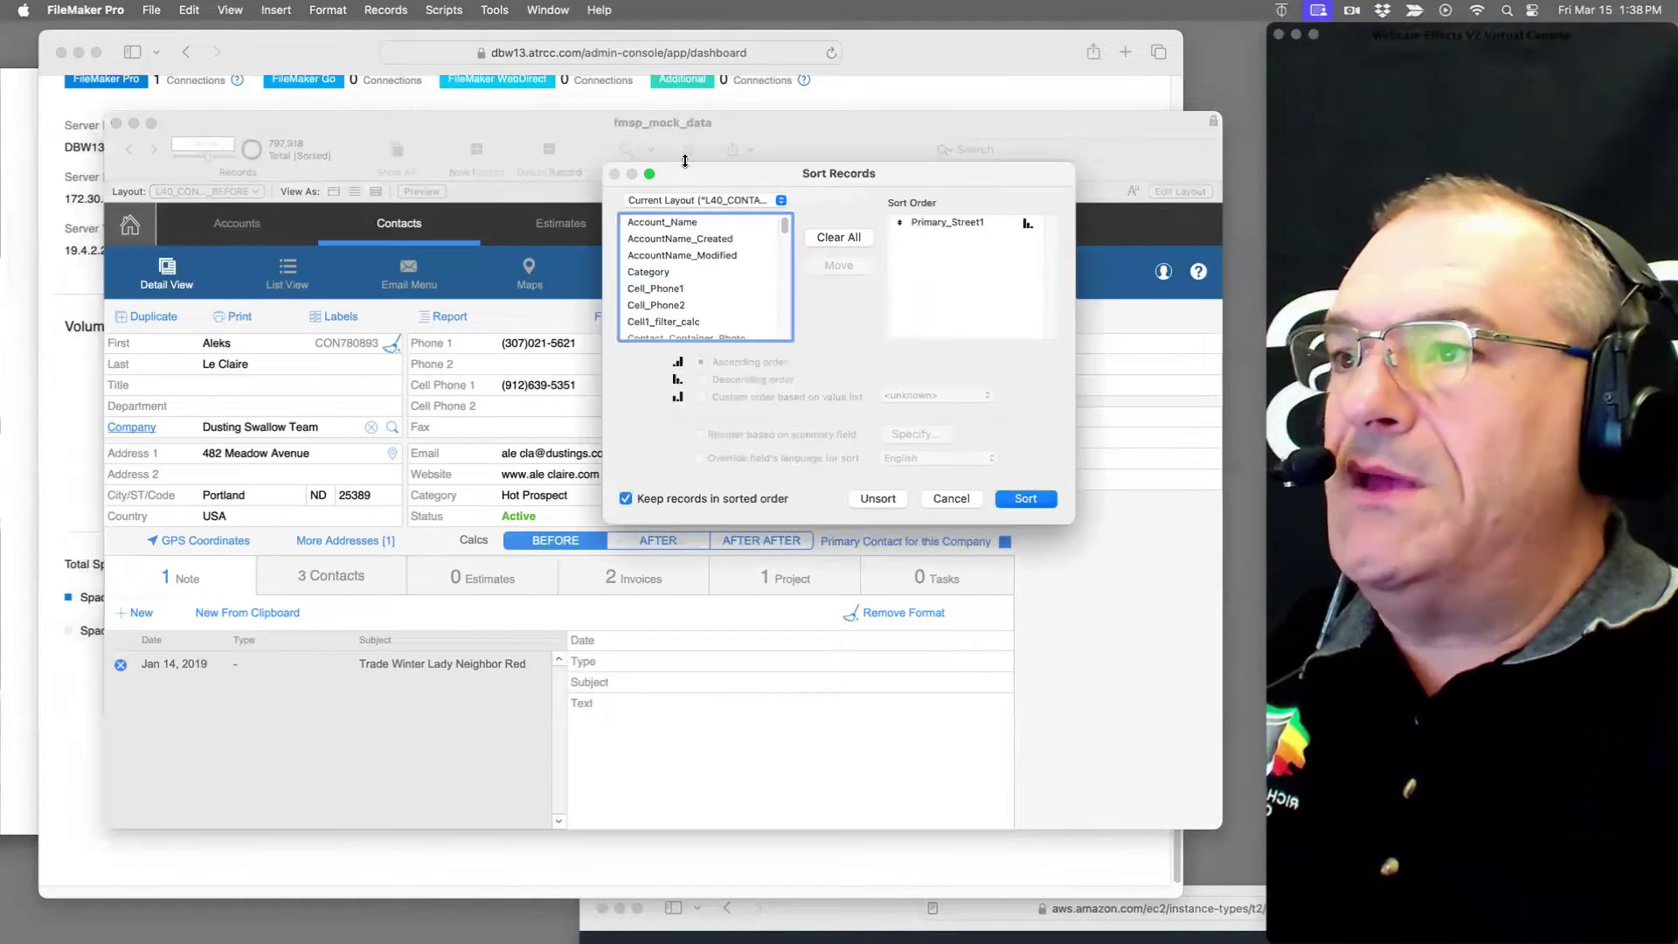
left_click(878, 498)
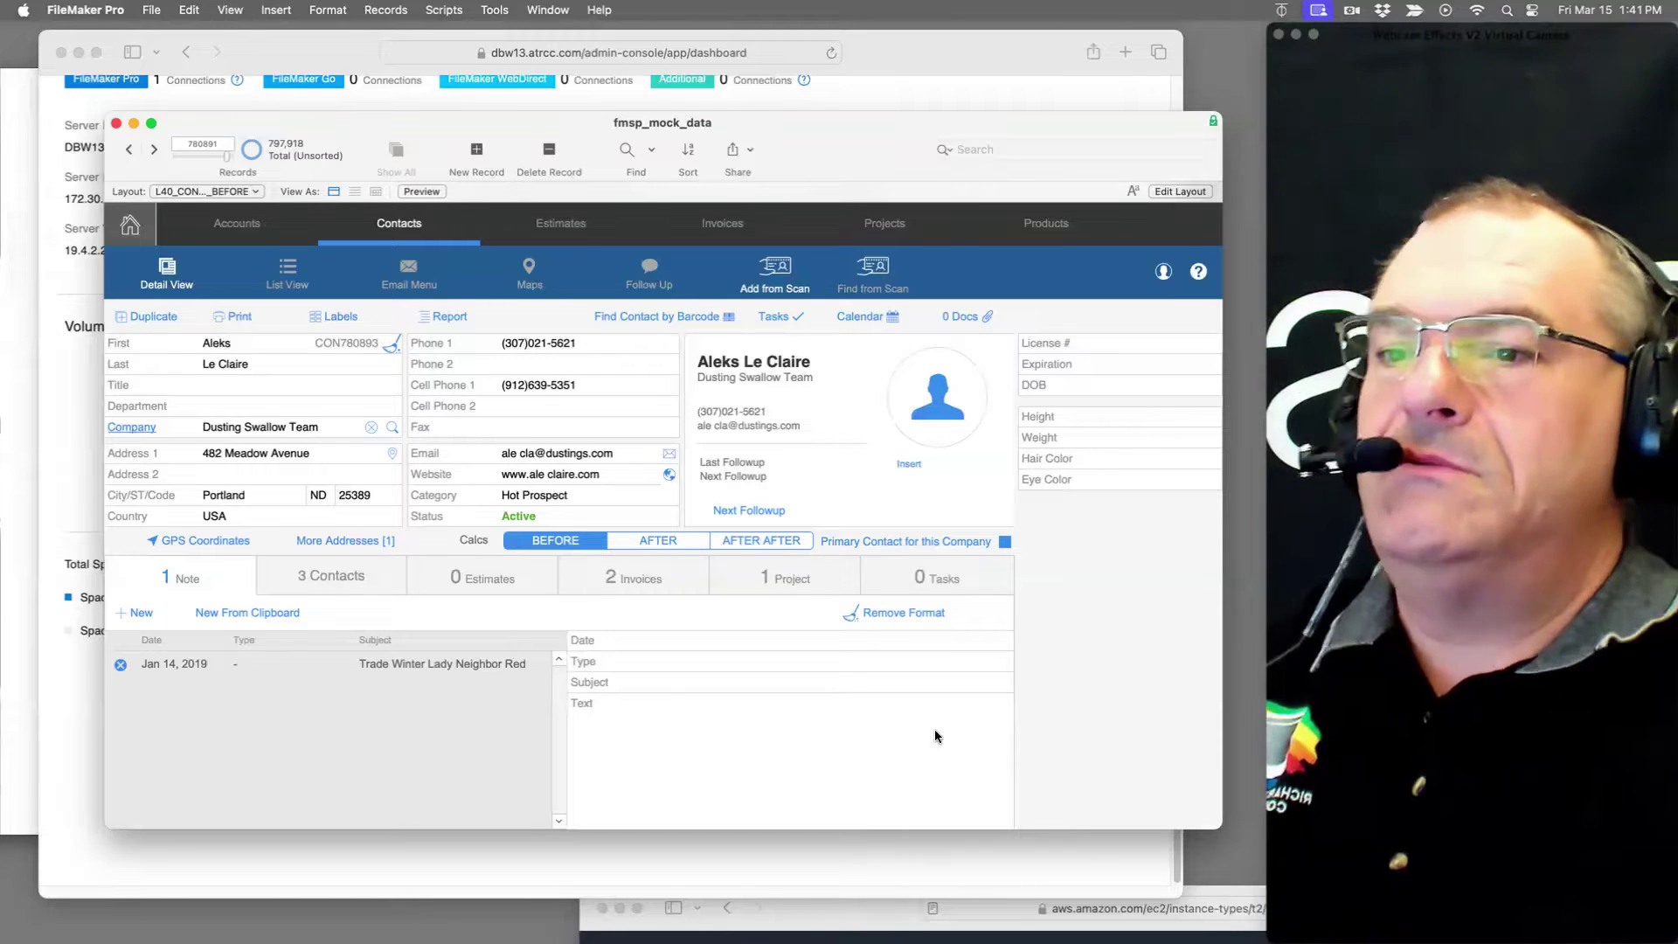
Step: Shrink the fmsp_mock_data window and shift it over the dashboard so part of the network chart stays uncovered
left_click_drag(1220, 828, 784, 559)
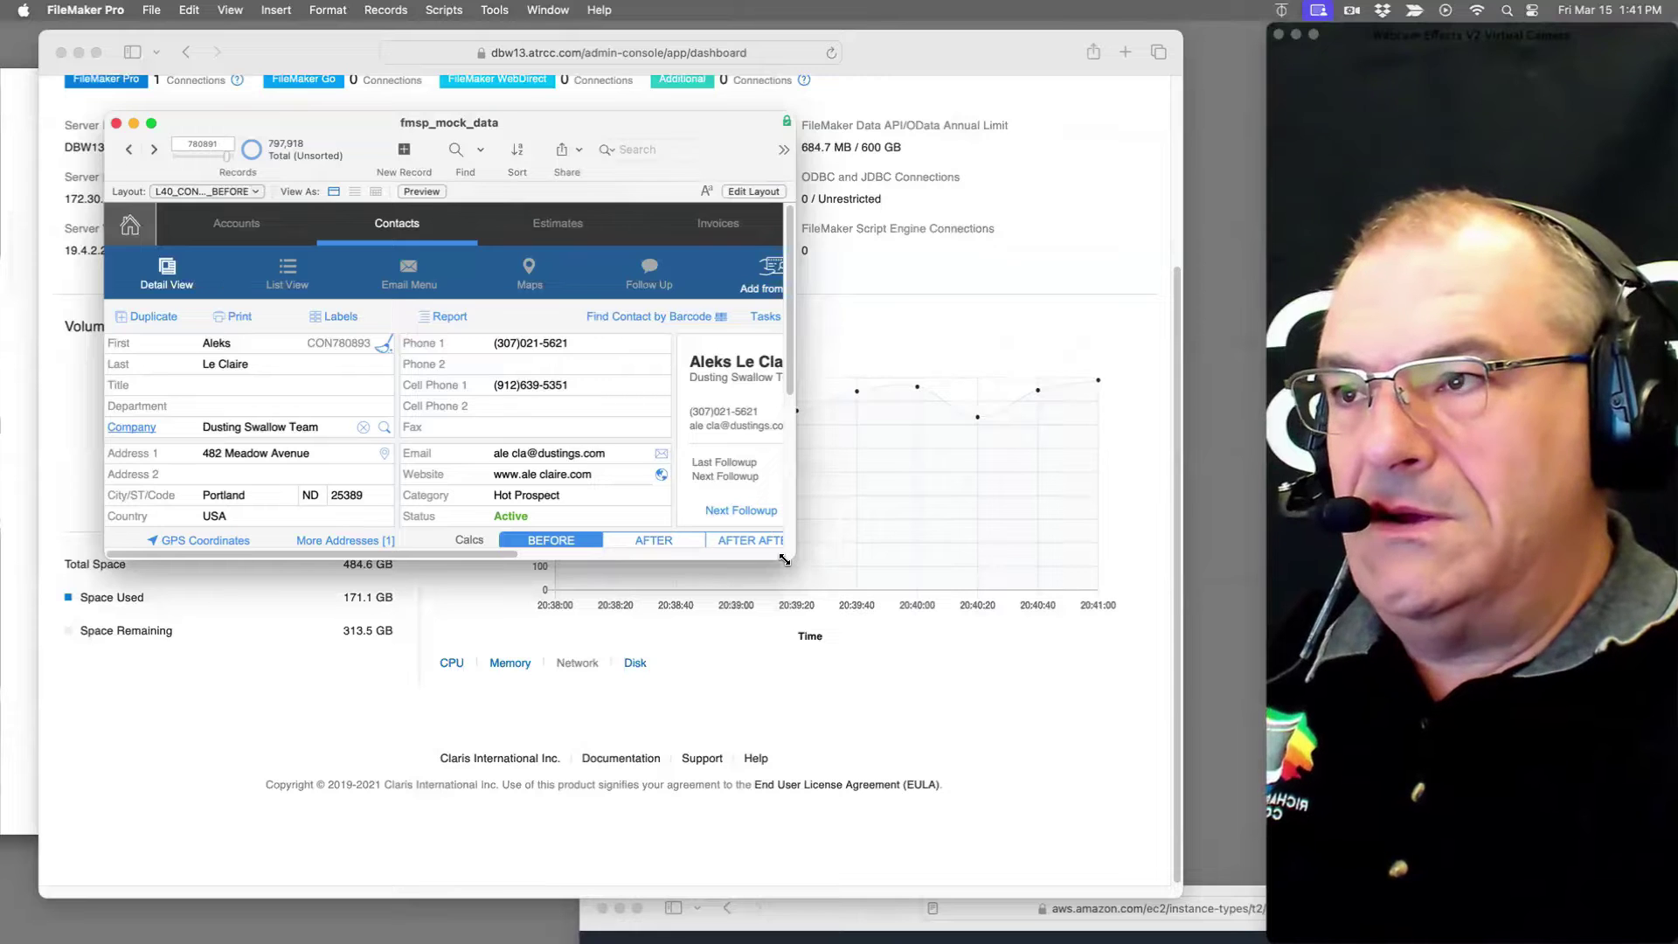
left_click_drag(610, 121, 723, 125)
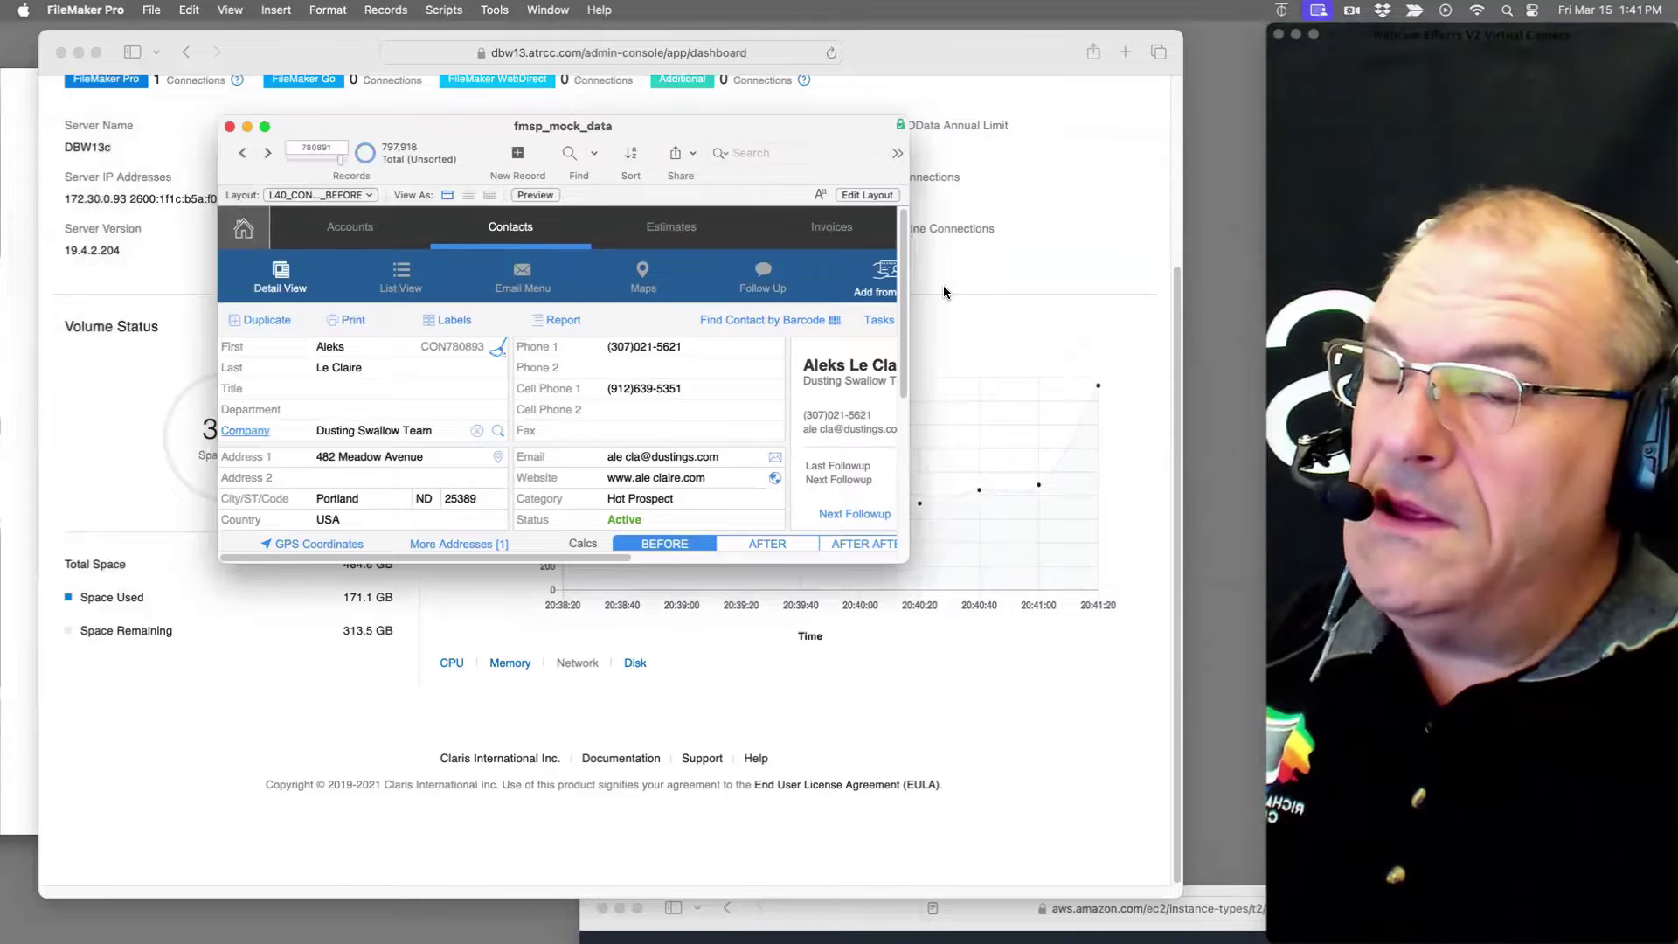
left_click_drag(906, 558, 937, 706)
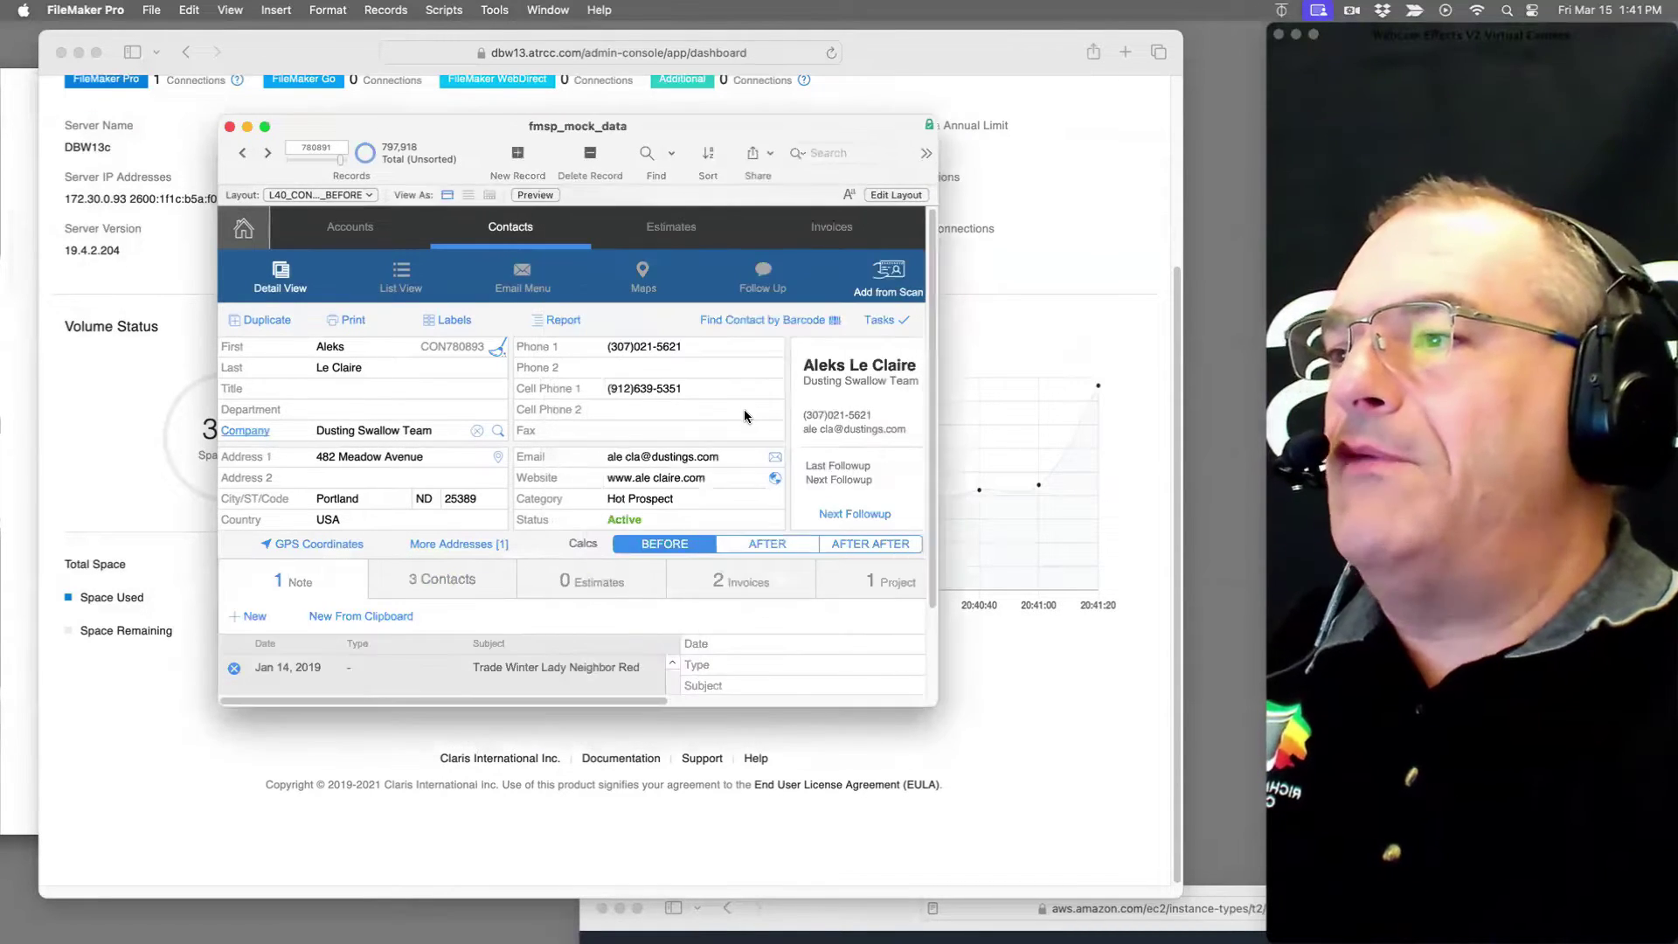
Step: Append arbitrary letters to the contact's Last field and enter arbitrary letters in the Title field
left_click(374, 368)
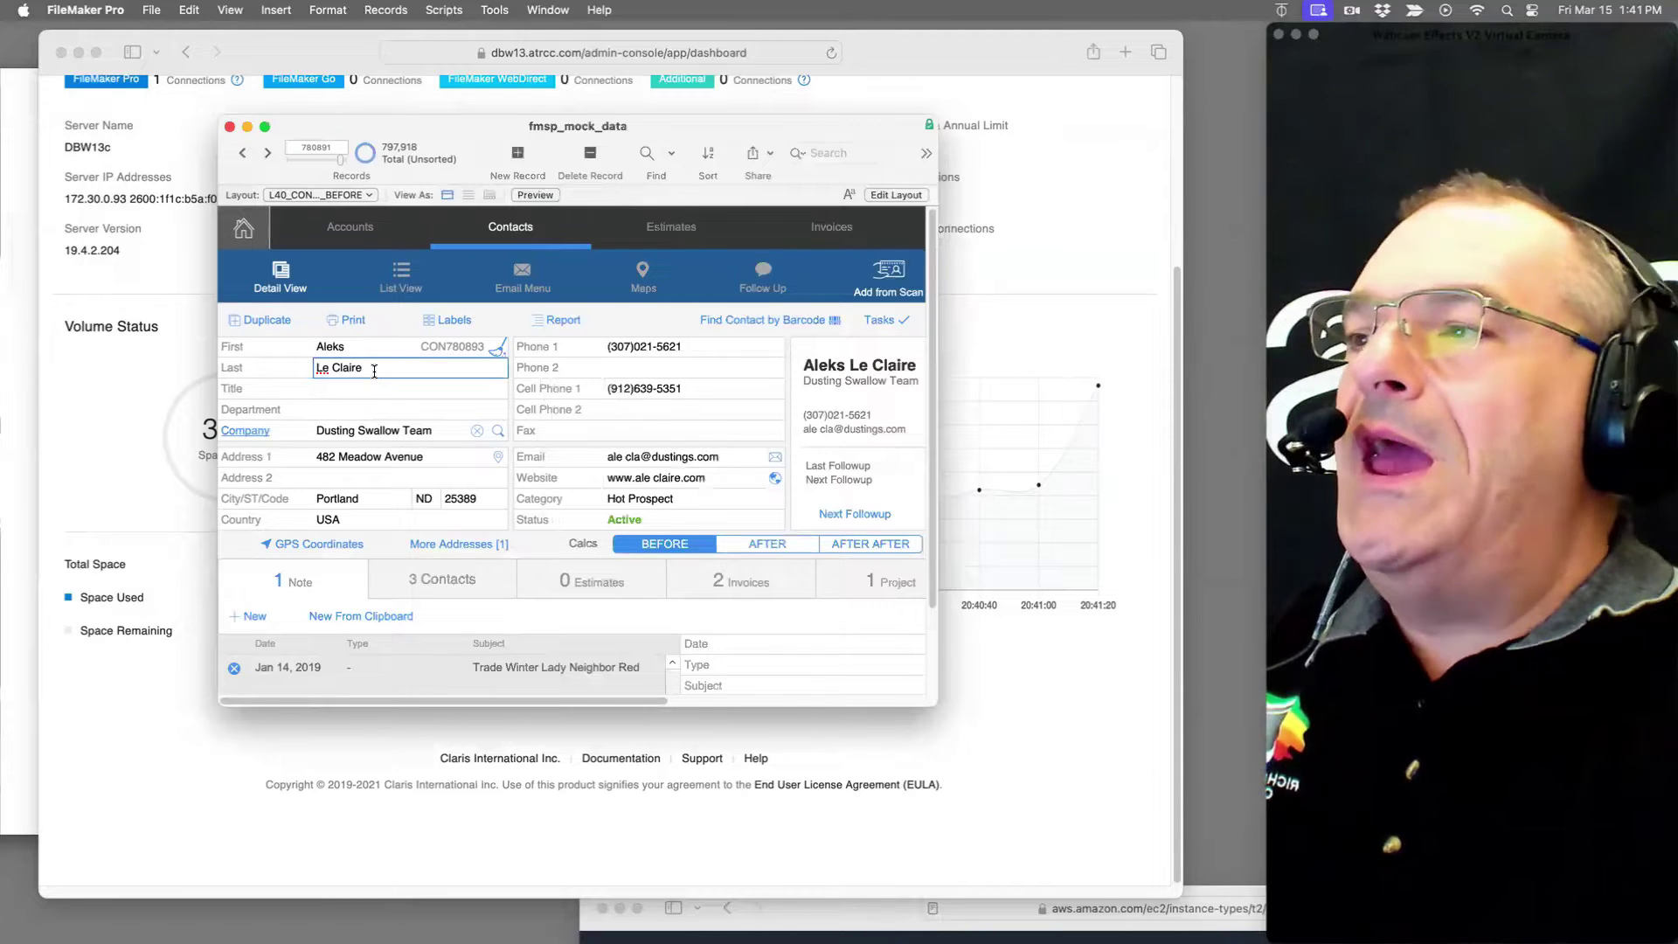
type("hjg")
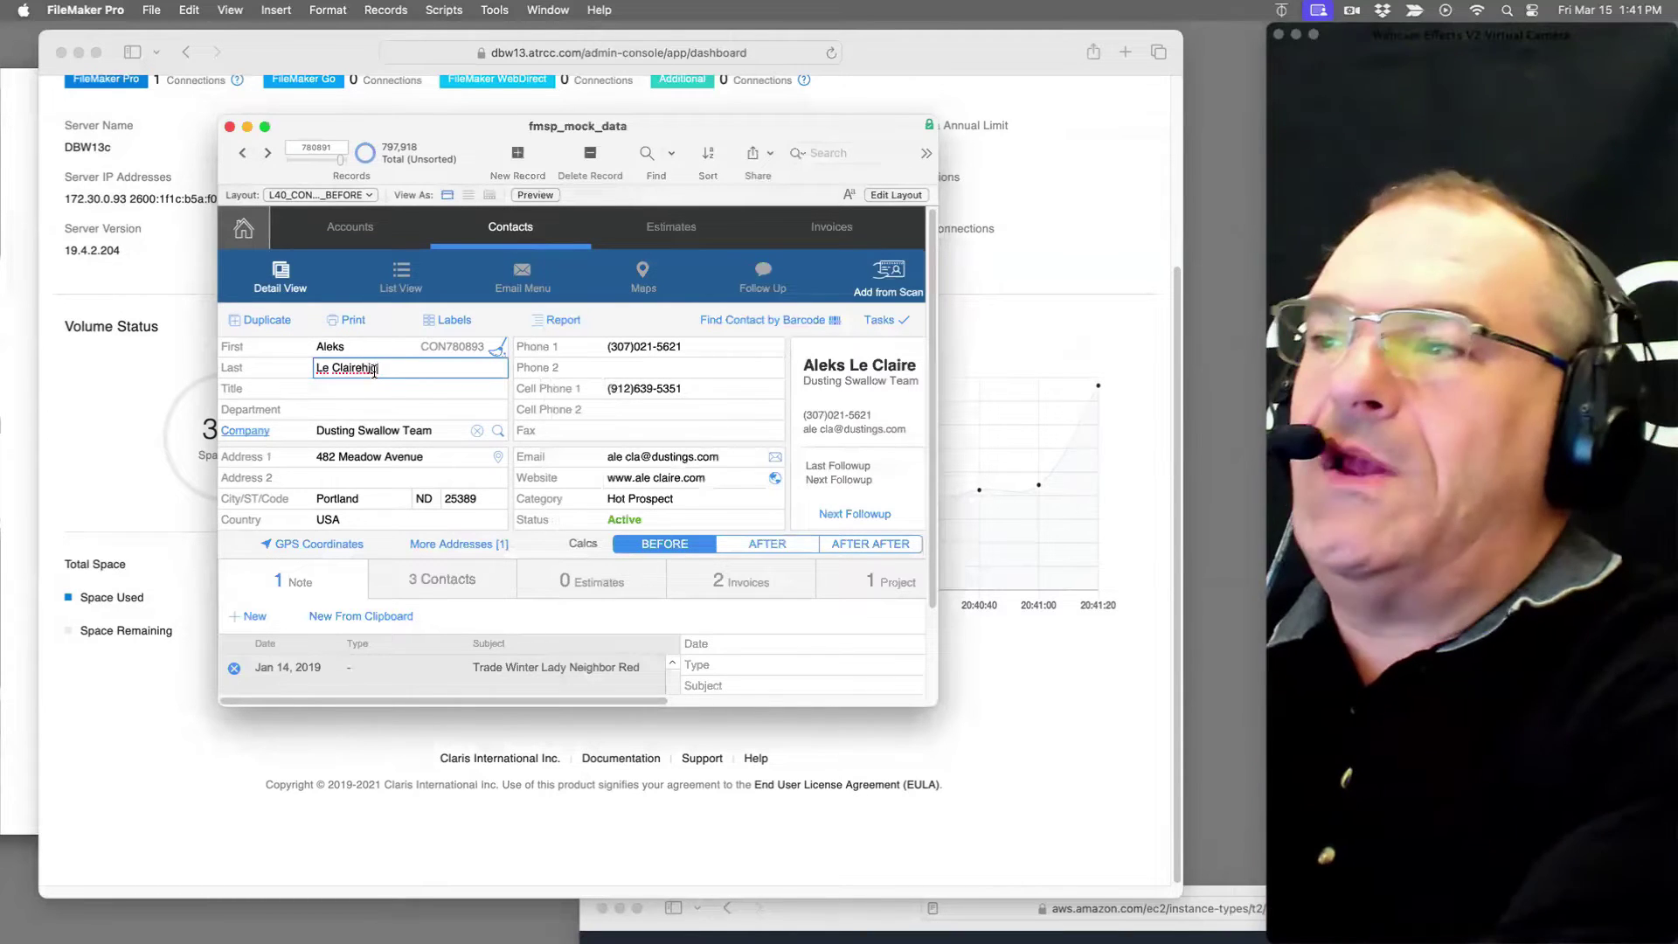
type("jhgghjgjhg")
key("Tab")
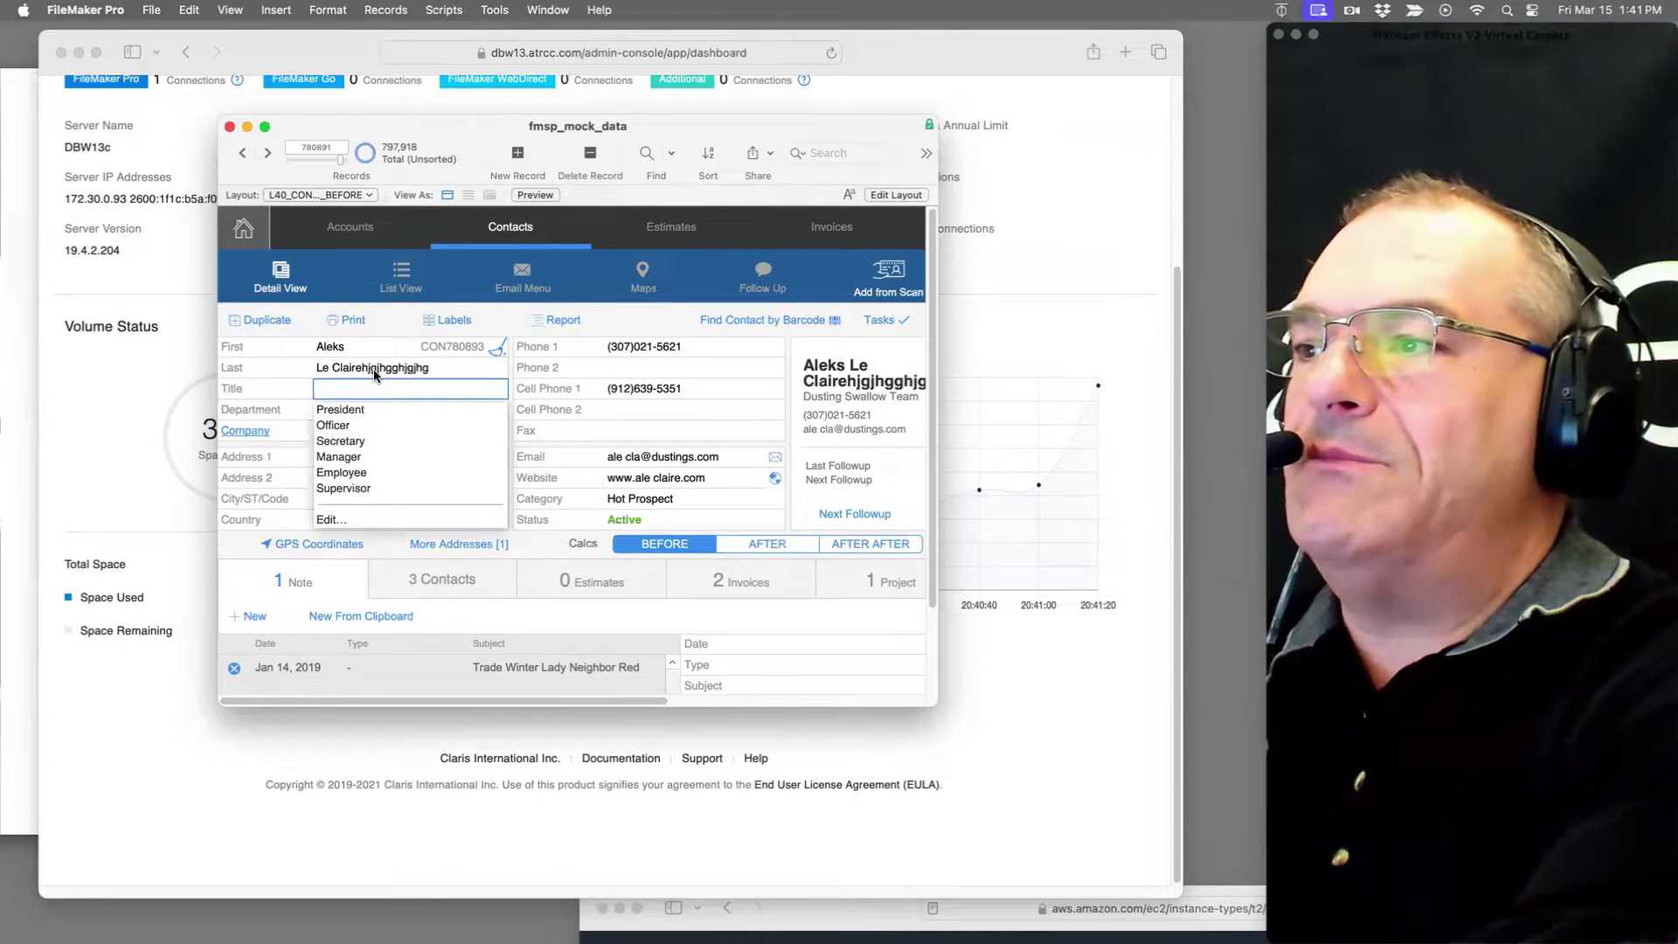
type("lkj")
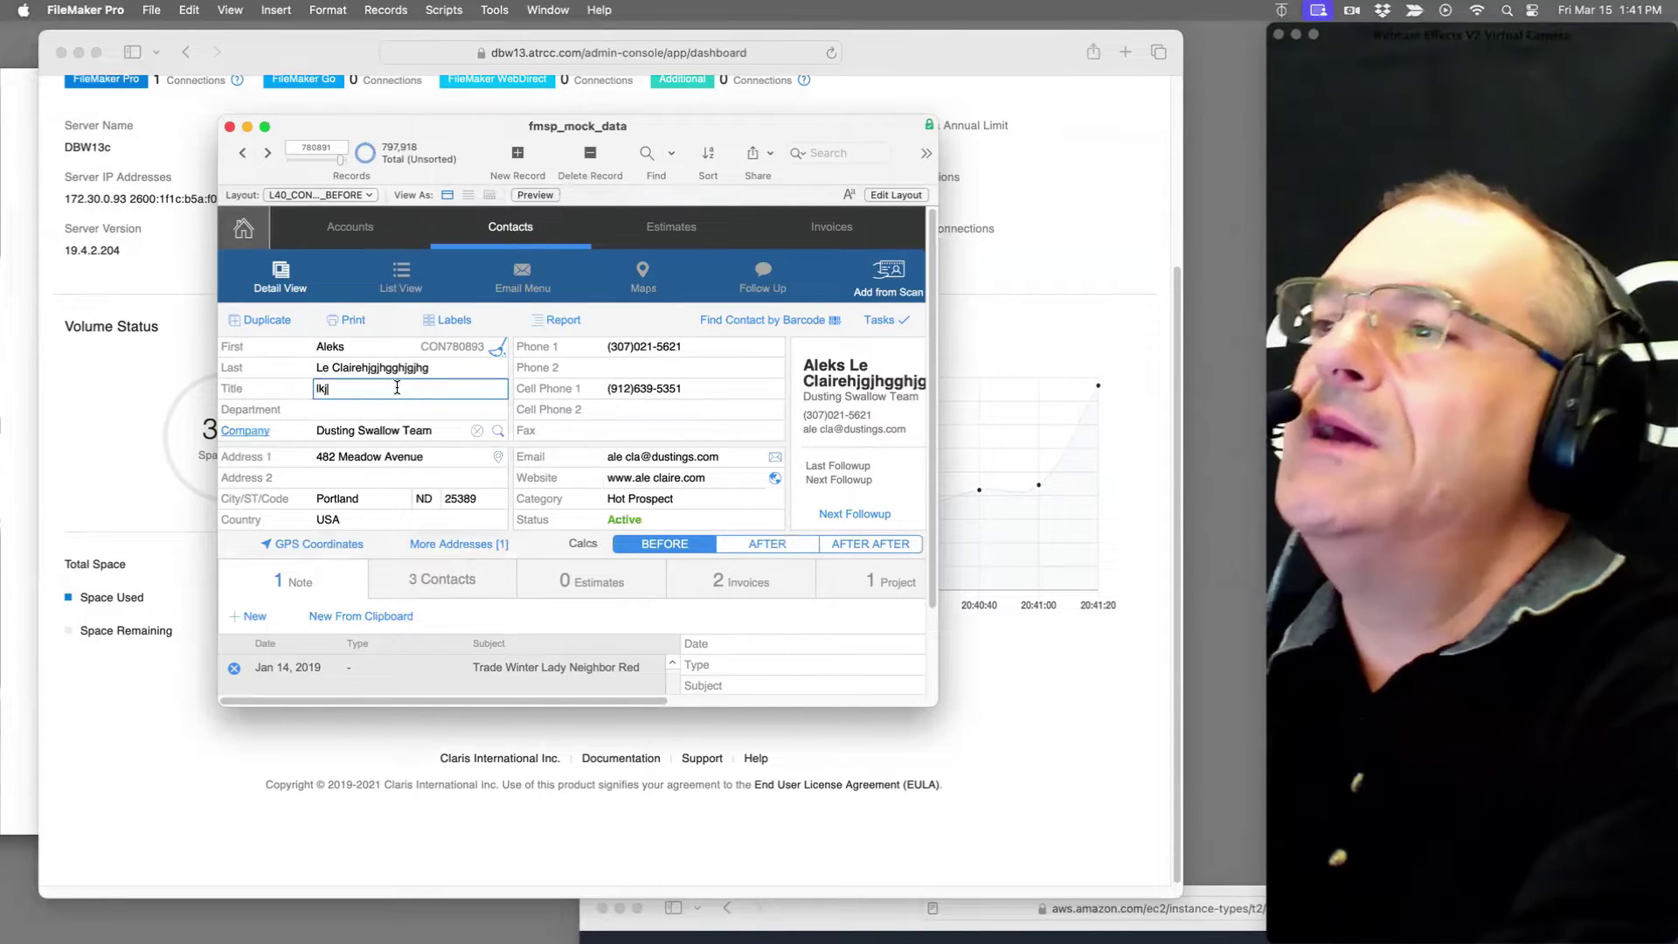
type("lkjlkjlkjlkjlkj")
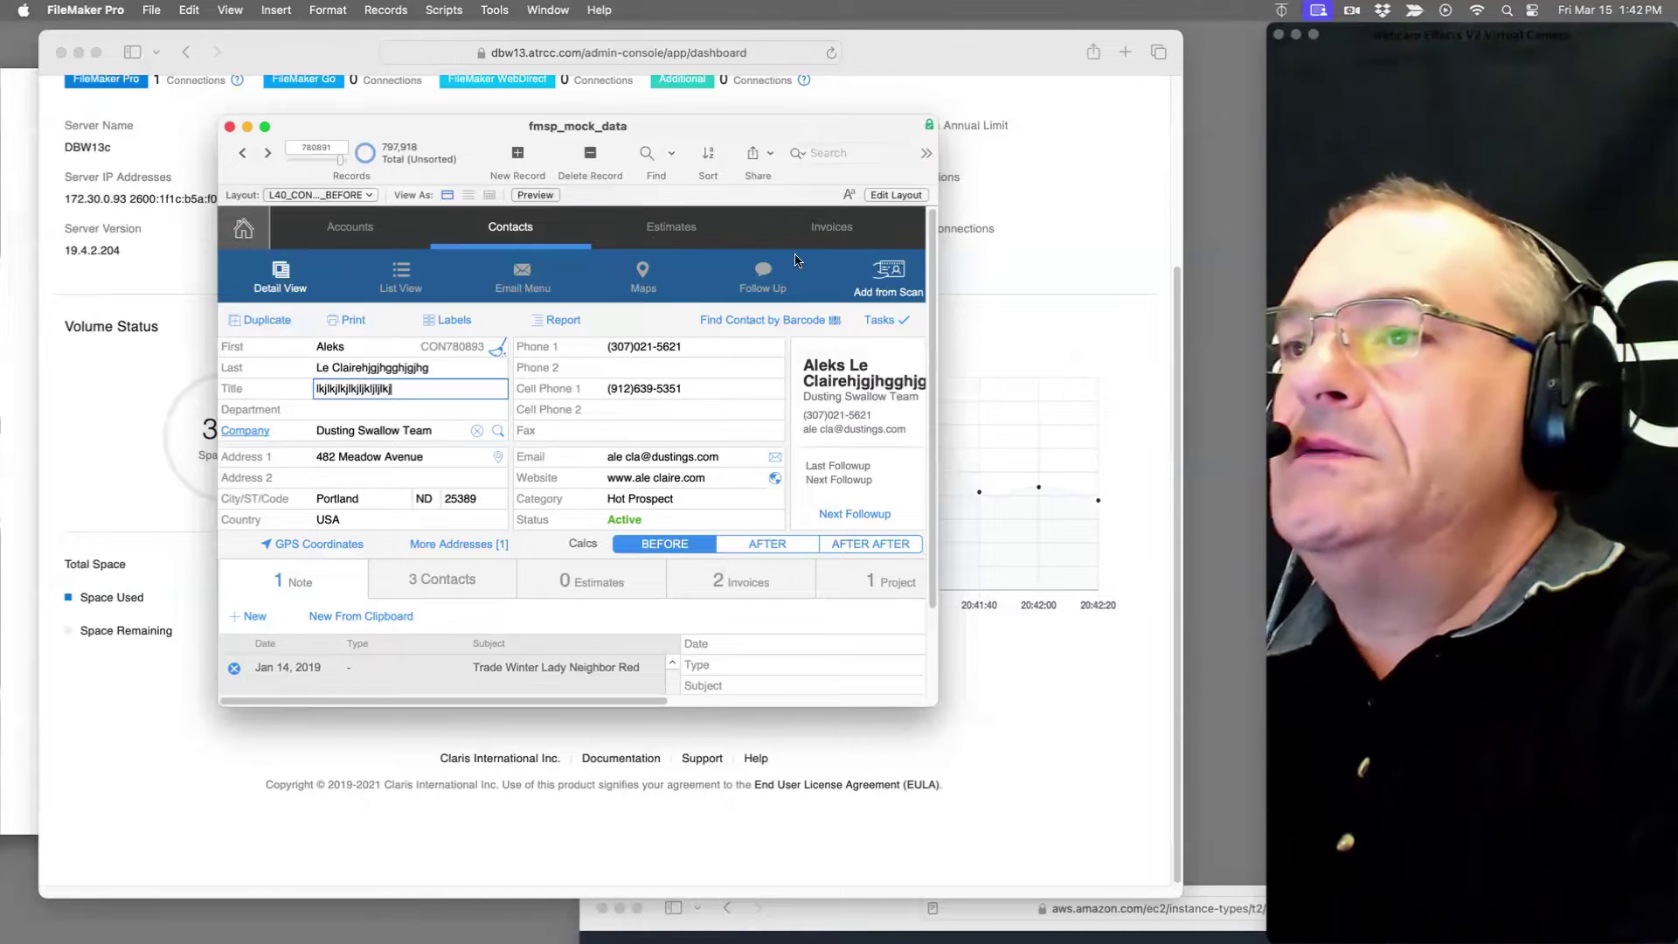
Step: Switch to the Invoices layout and prepare a find request with "tr" in the Contact field
left_click(824, 230)
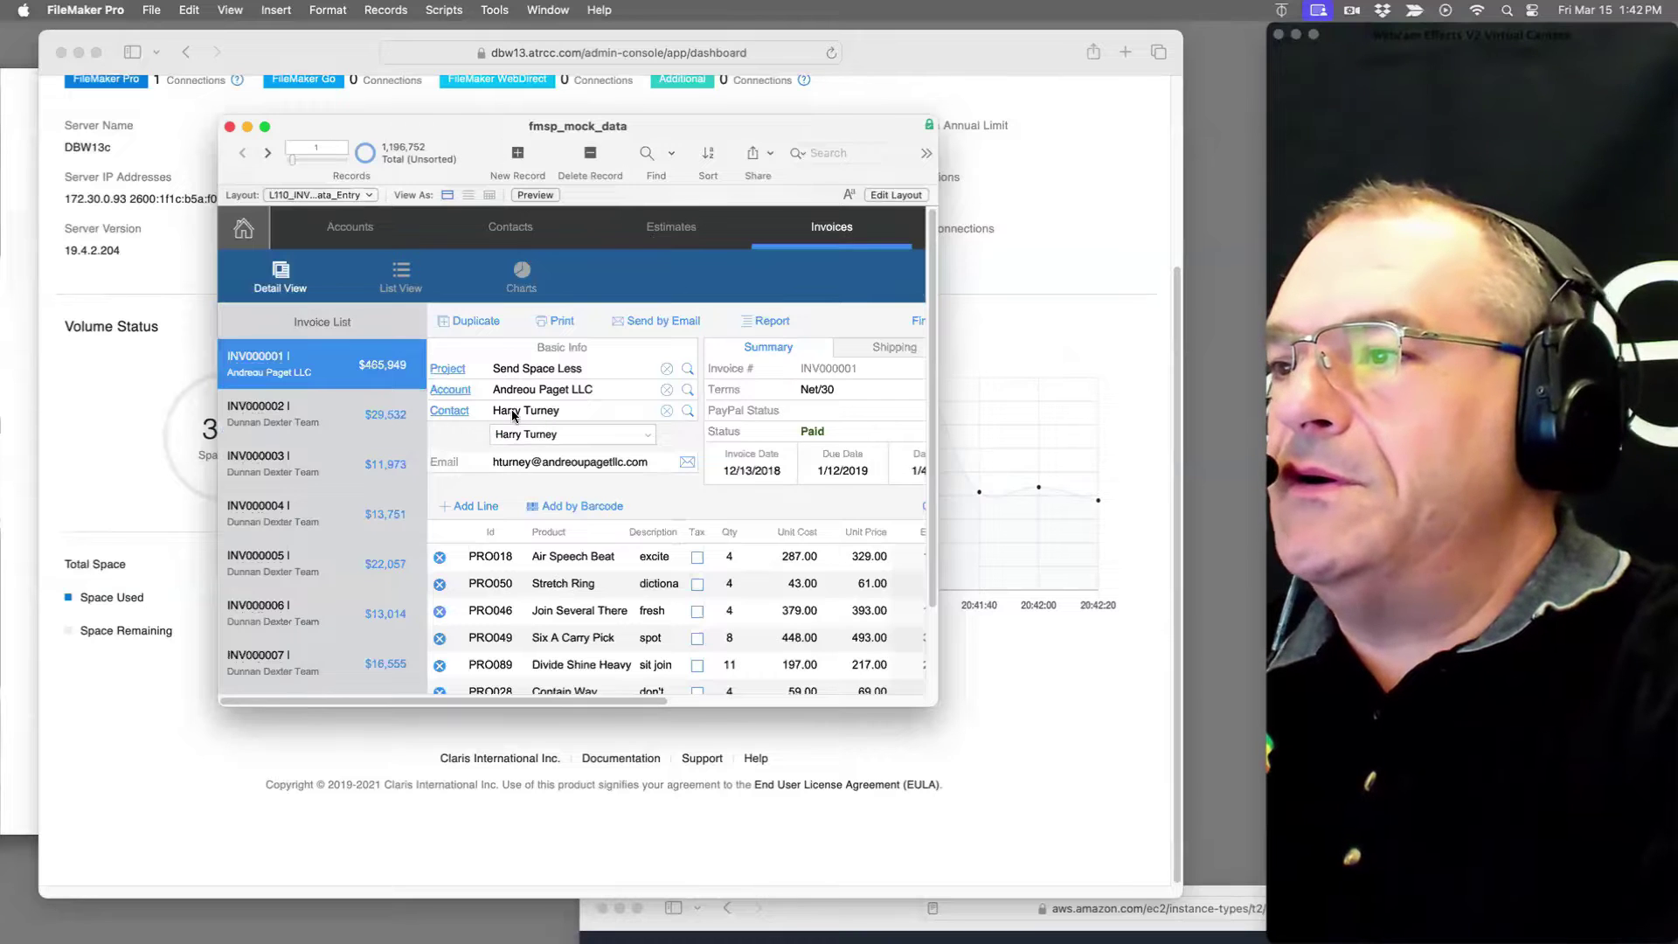
key("super+f")
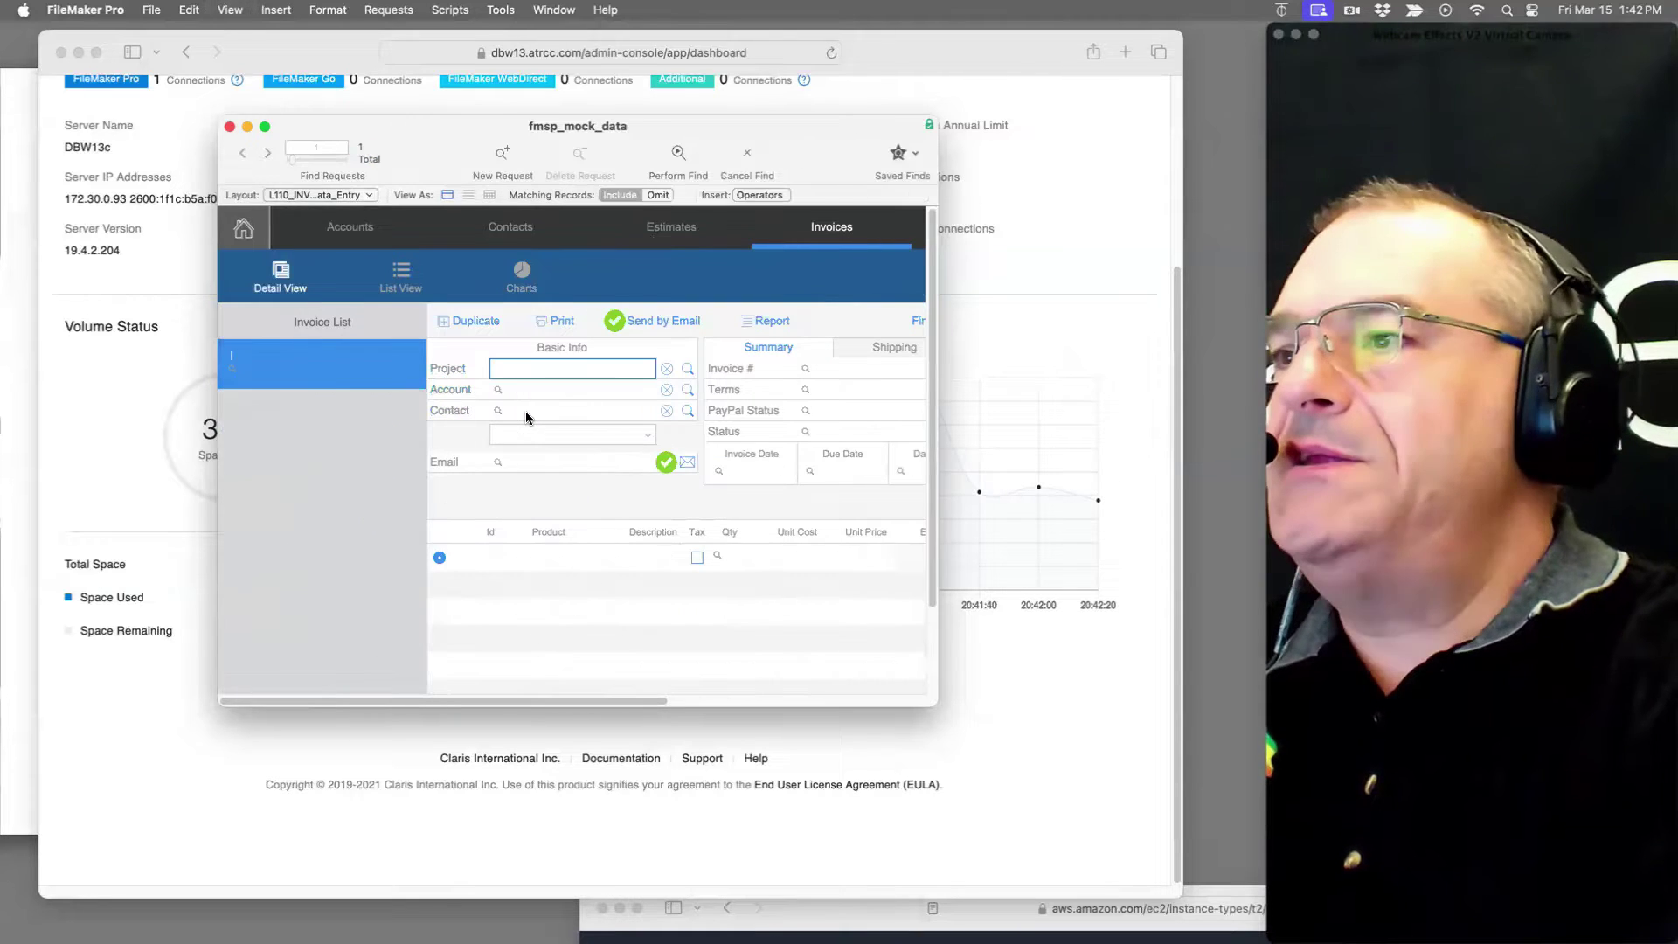
left_click(526, 411)
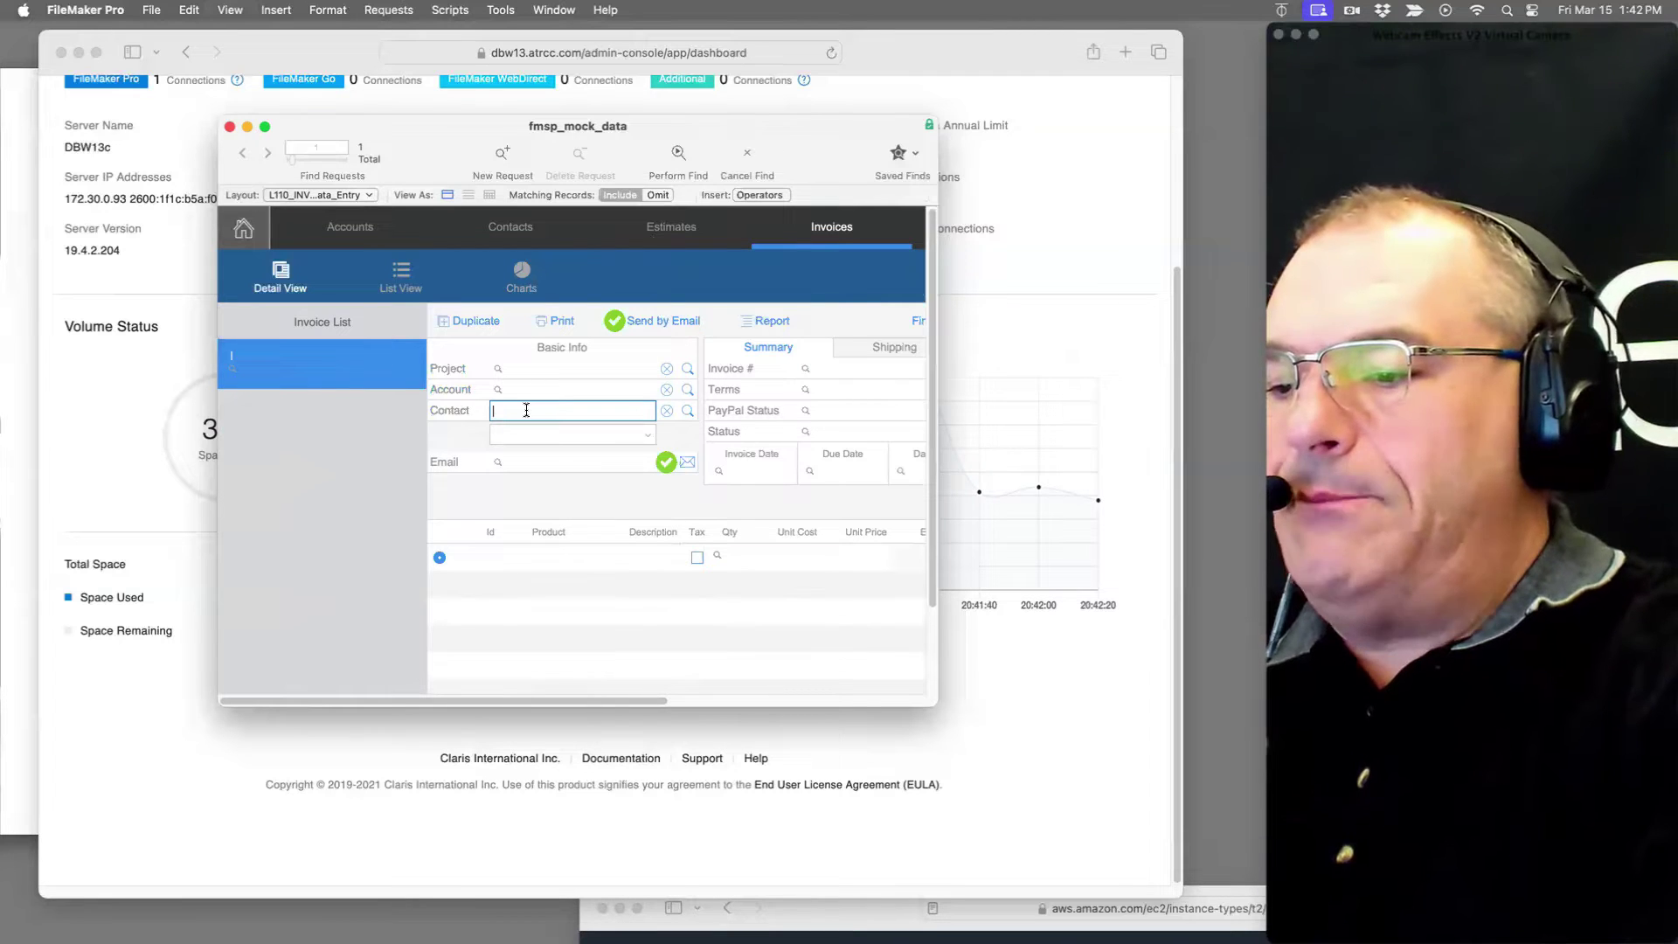
type("tr")
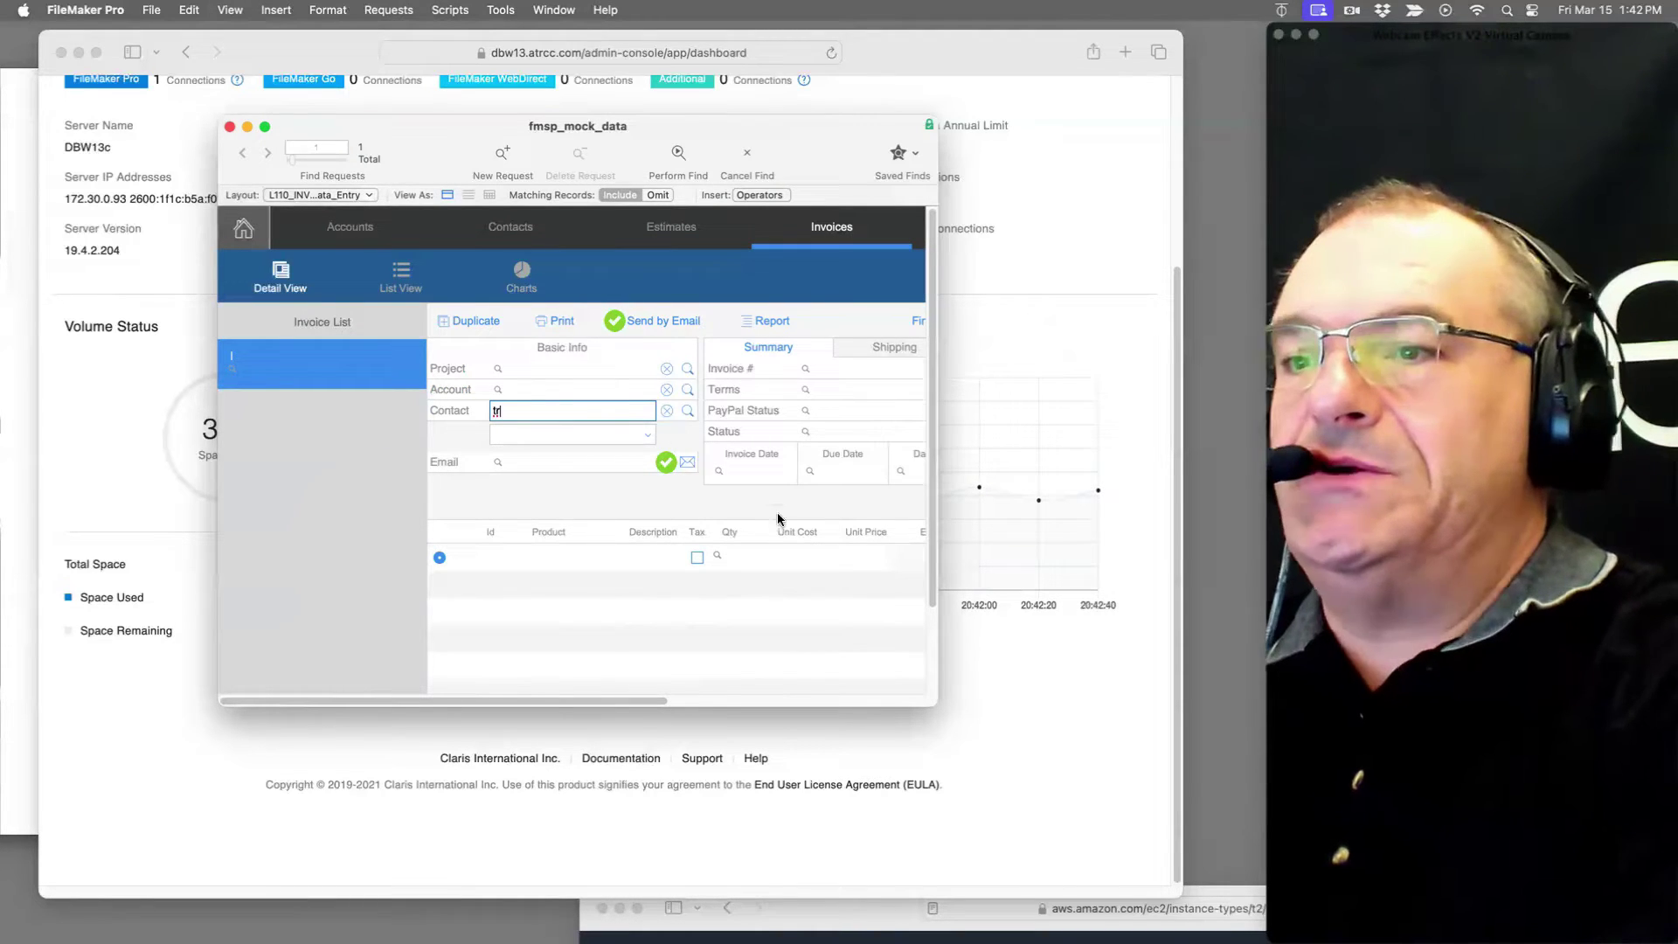
Step: Separate the fmsp_mock_data and Admin Console windows and switch the System Statistics chart to CPU usage
left_click_drag(797, 128, 1143, 140)
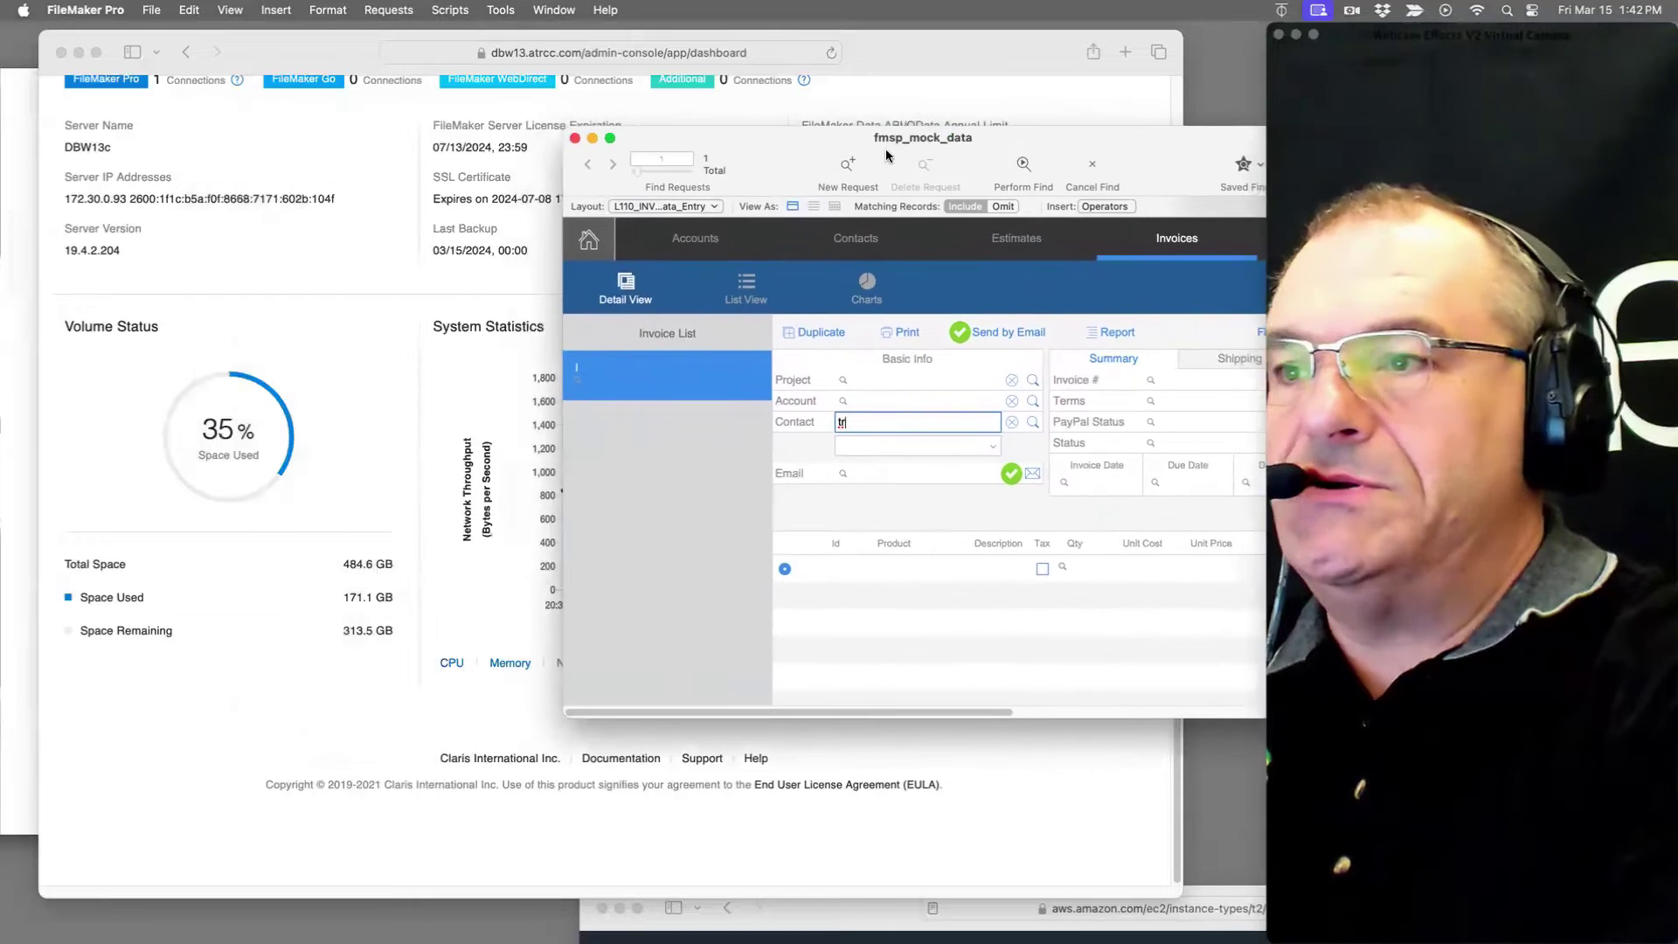
left_click(519, 218)
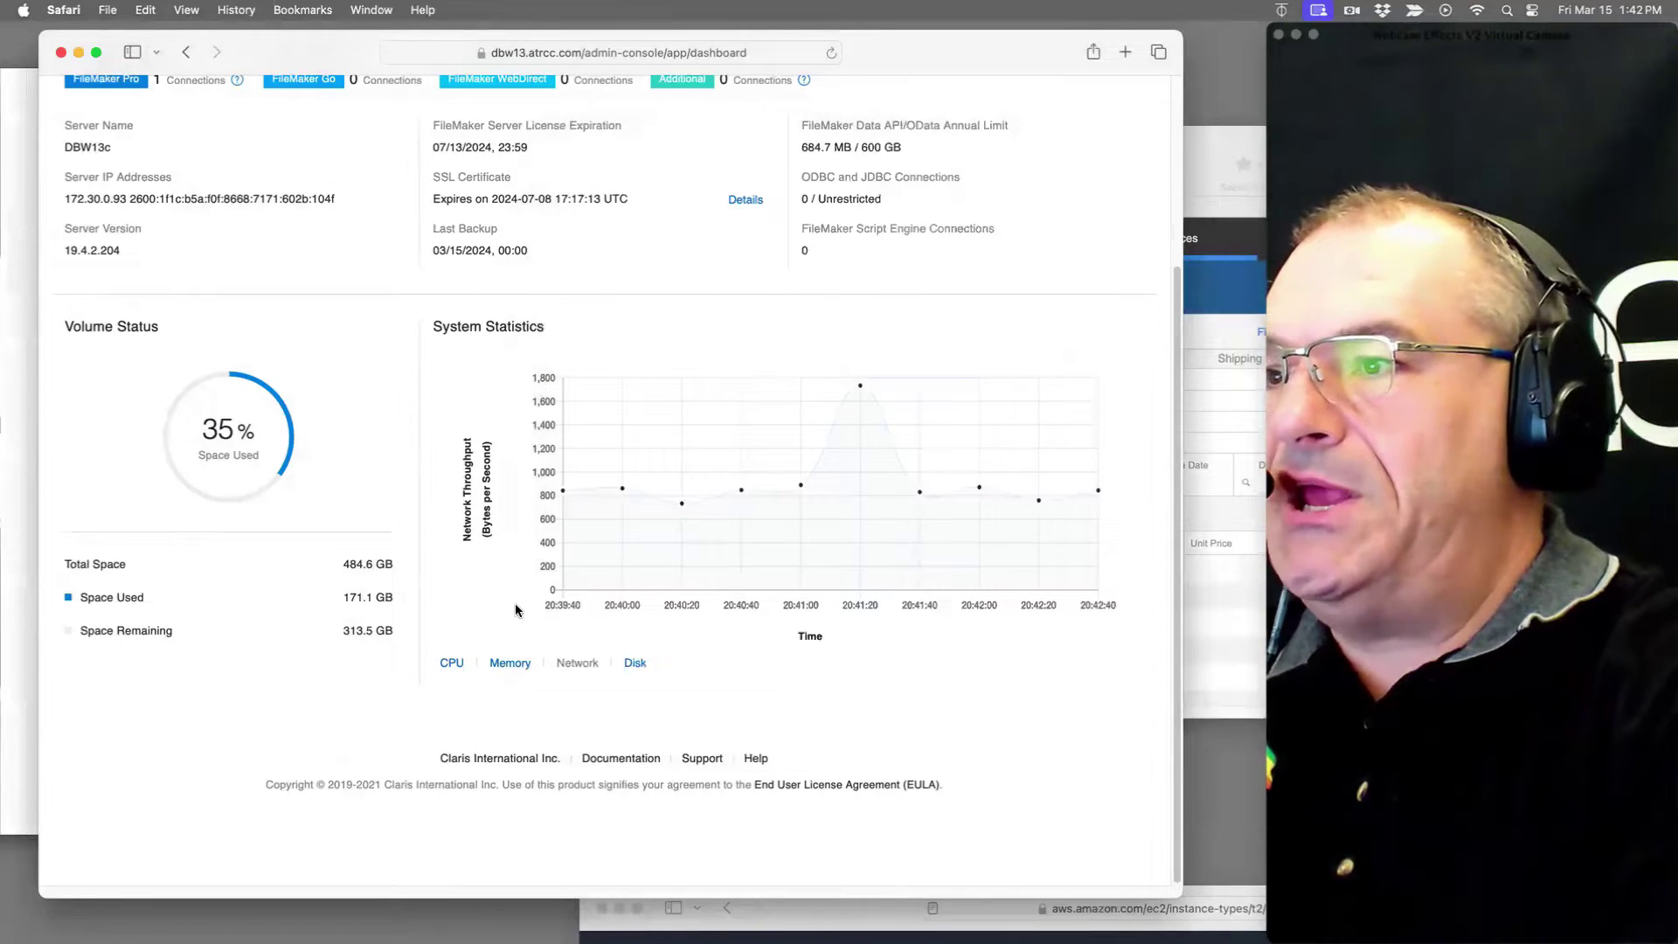
left_click(454, 664)
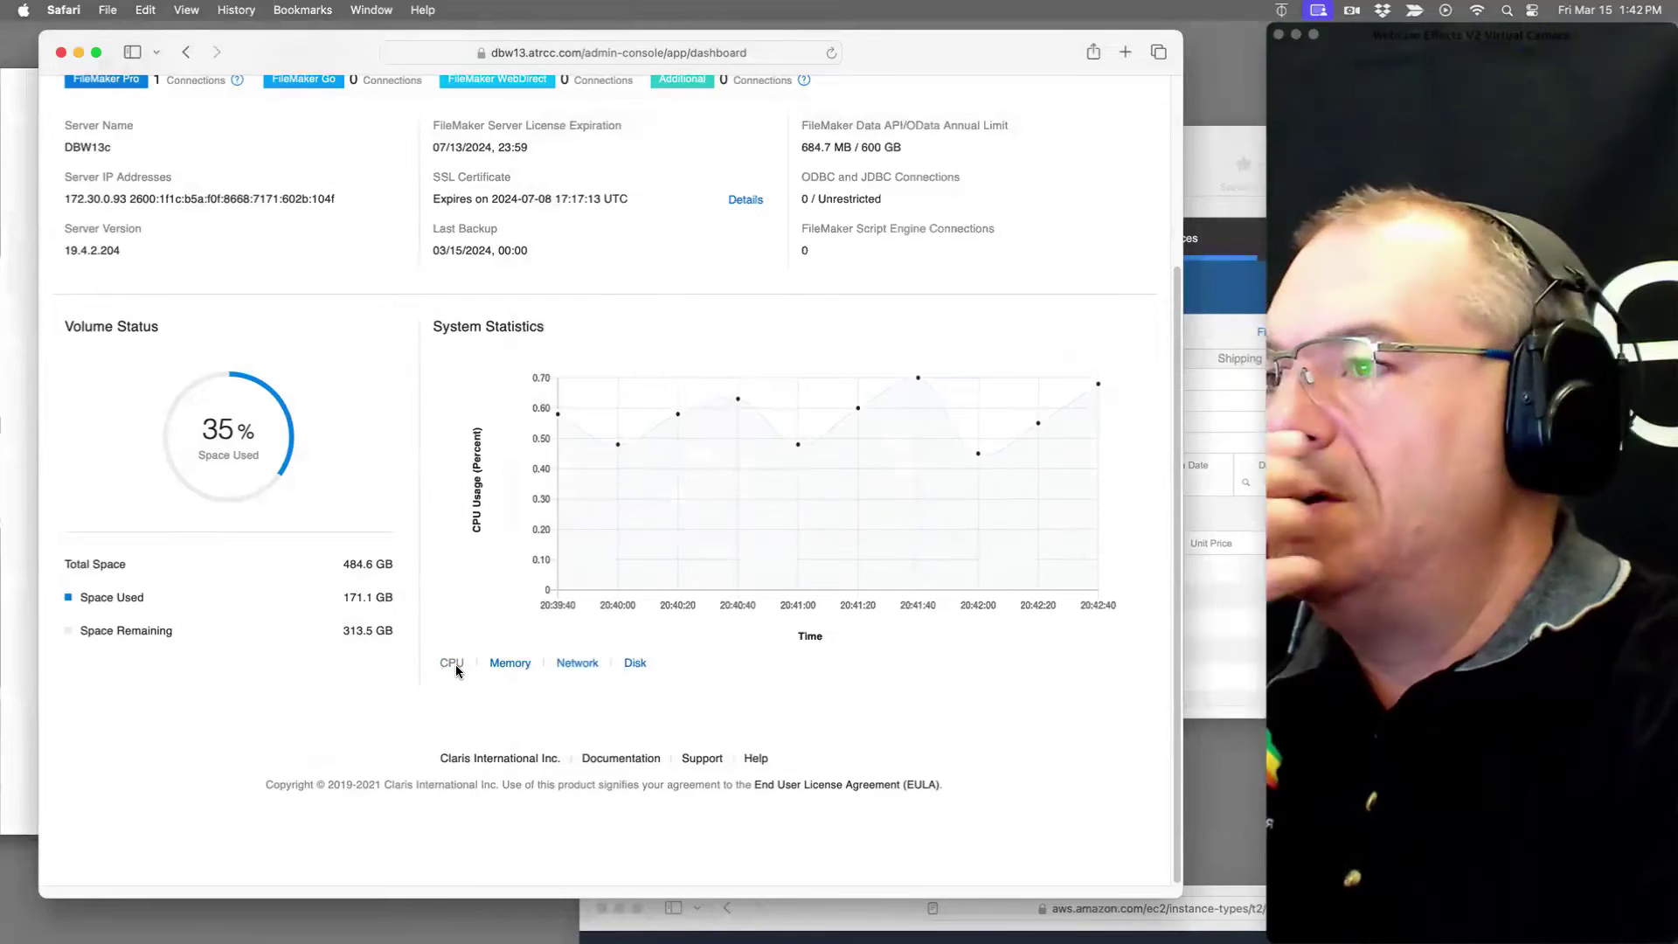
left_click_drag(859, 56, 564, 48)
Step: Find the invoices whose Contact matches "tr" and check the CPU usage chart in the Admin Console
left_click(899, 533)
type("tr")
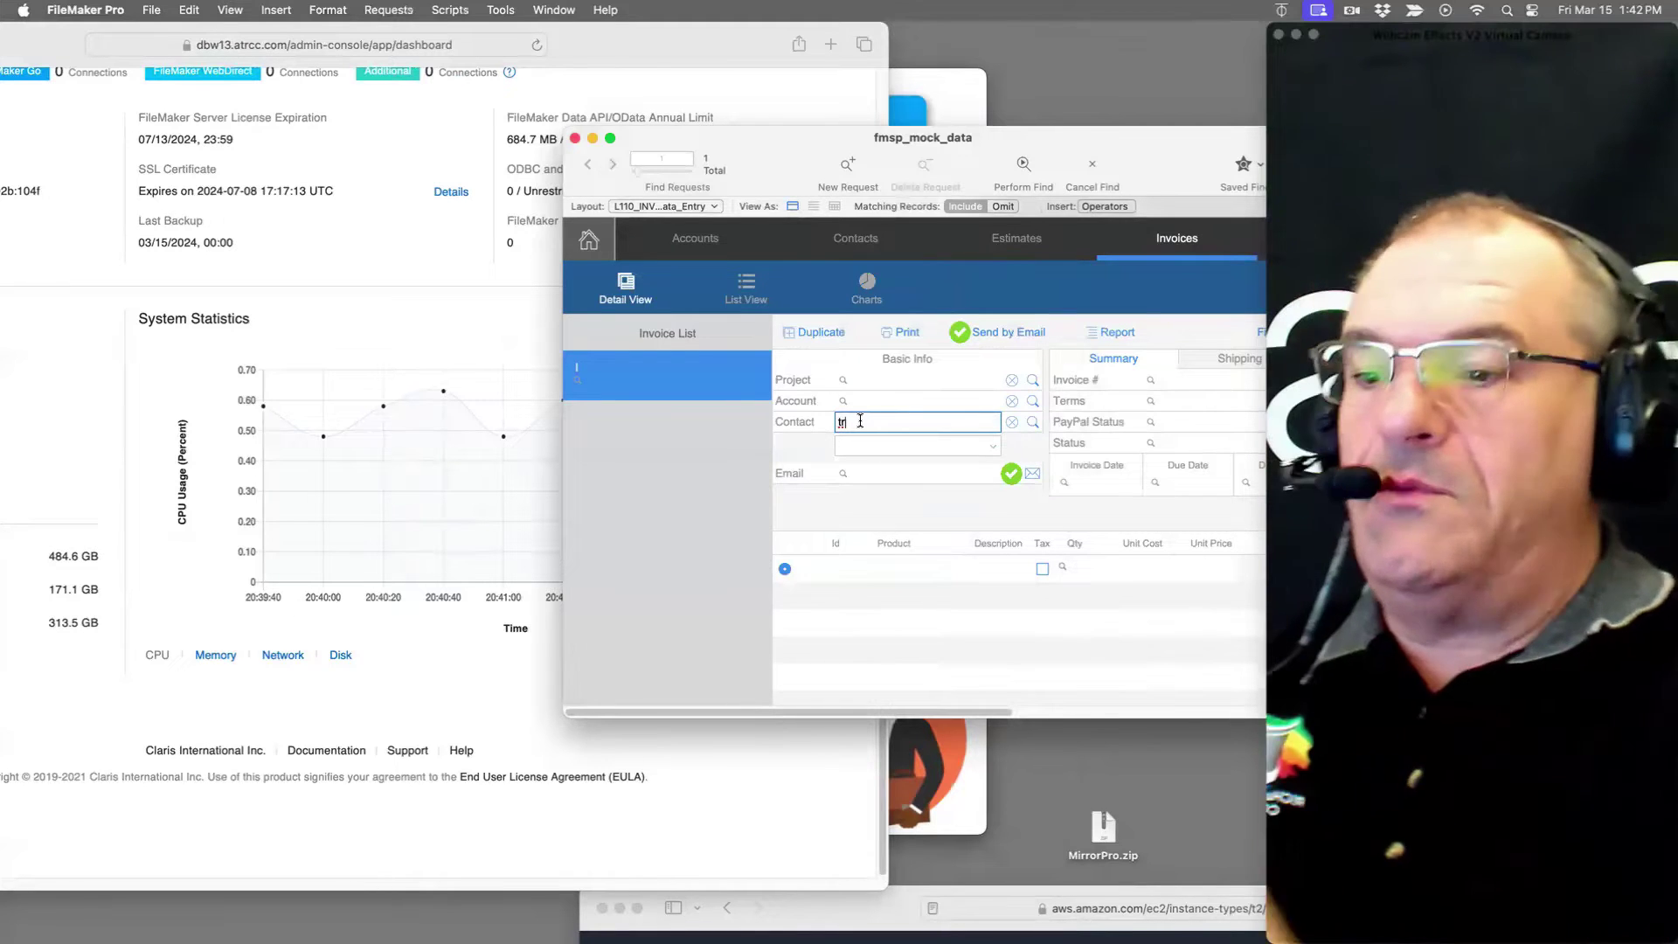
key("Return")
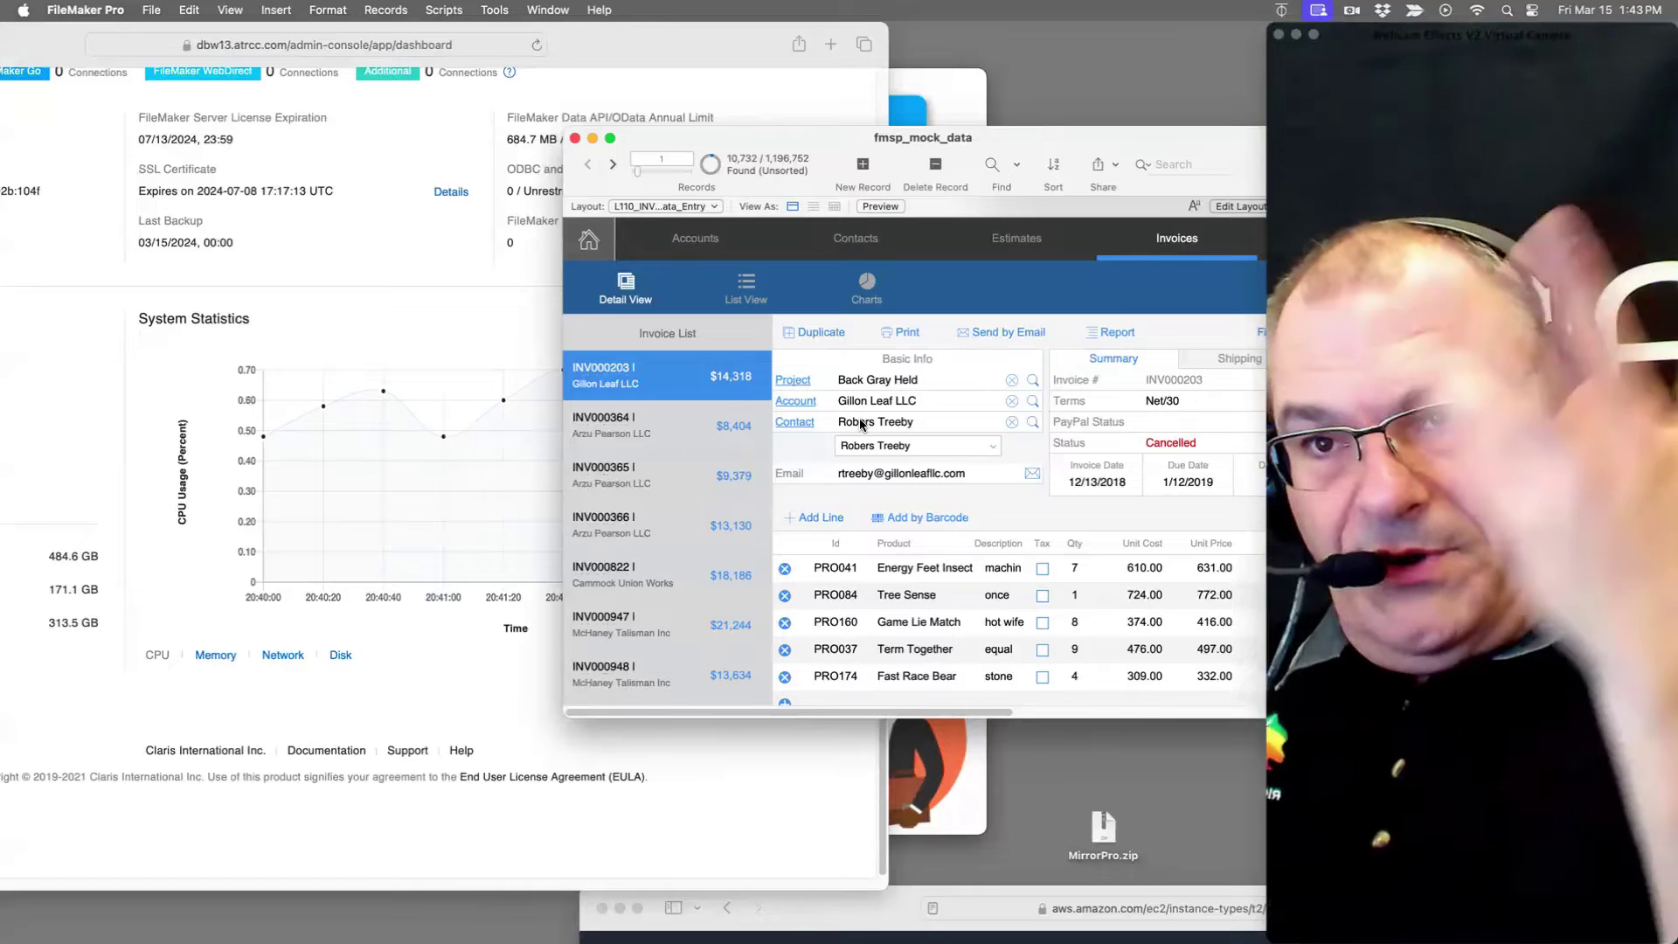
left_click(487, 476)
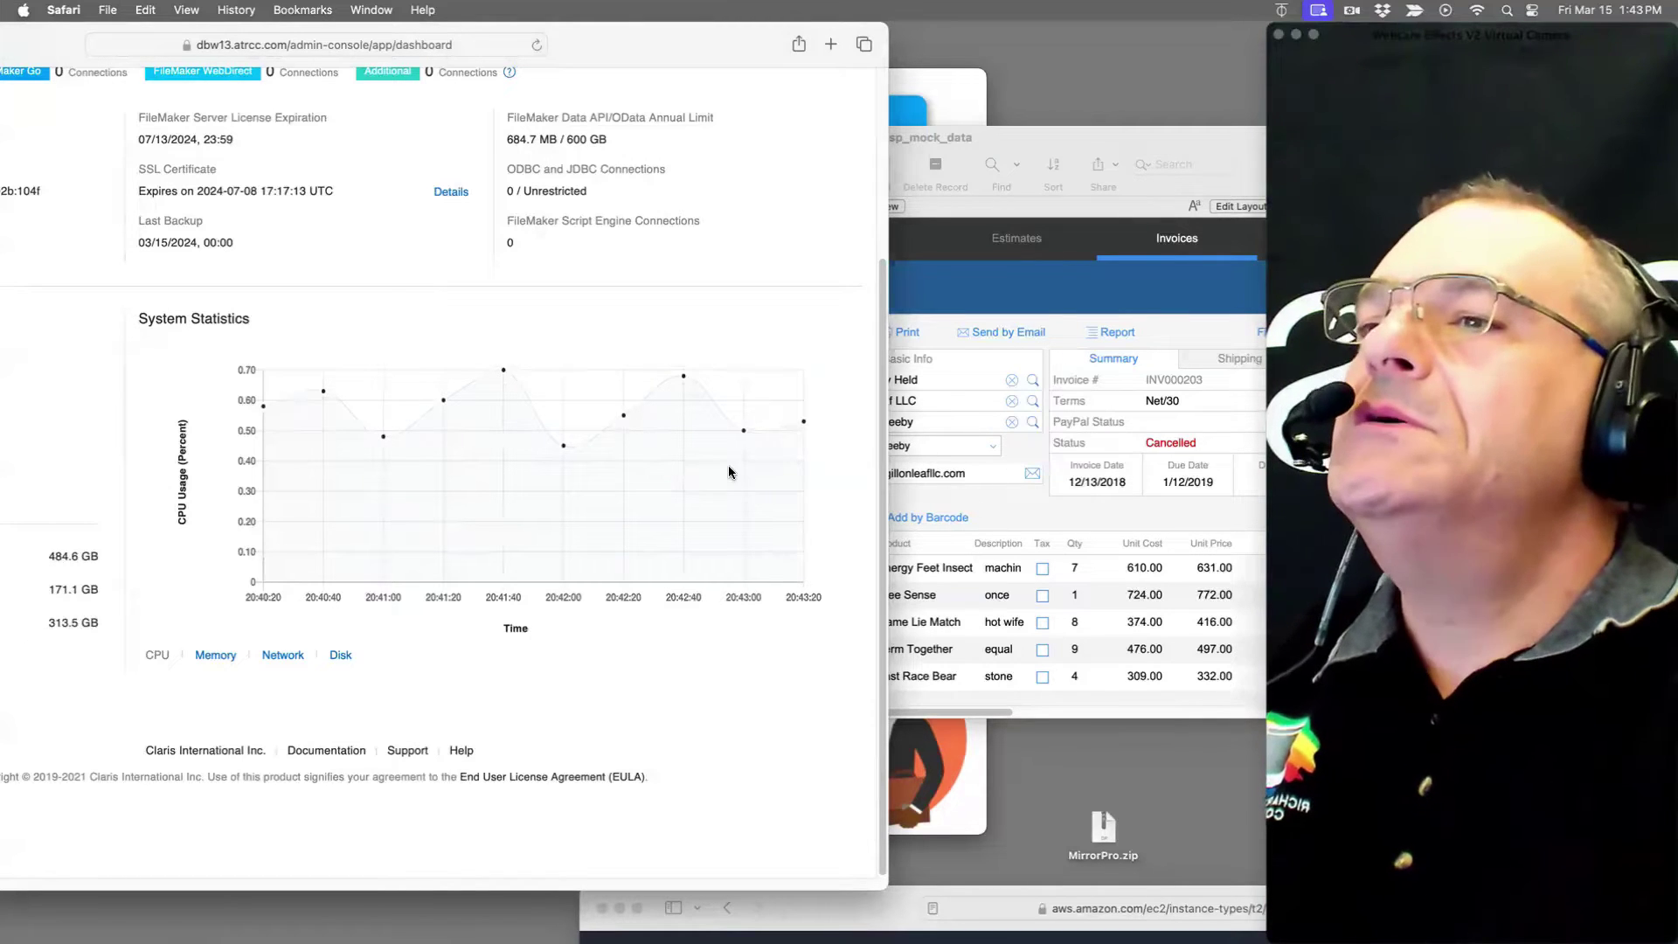
Step: Prepare a multi-request invoice find with "rich", "tr" and "z" as alternative criteria in the Contact field
left_click(1003, 484)
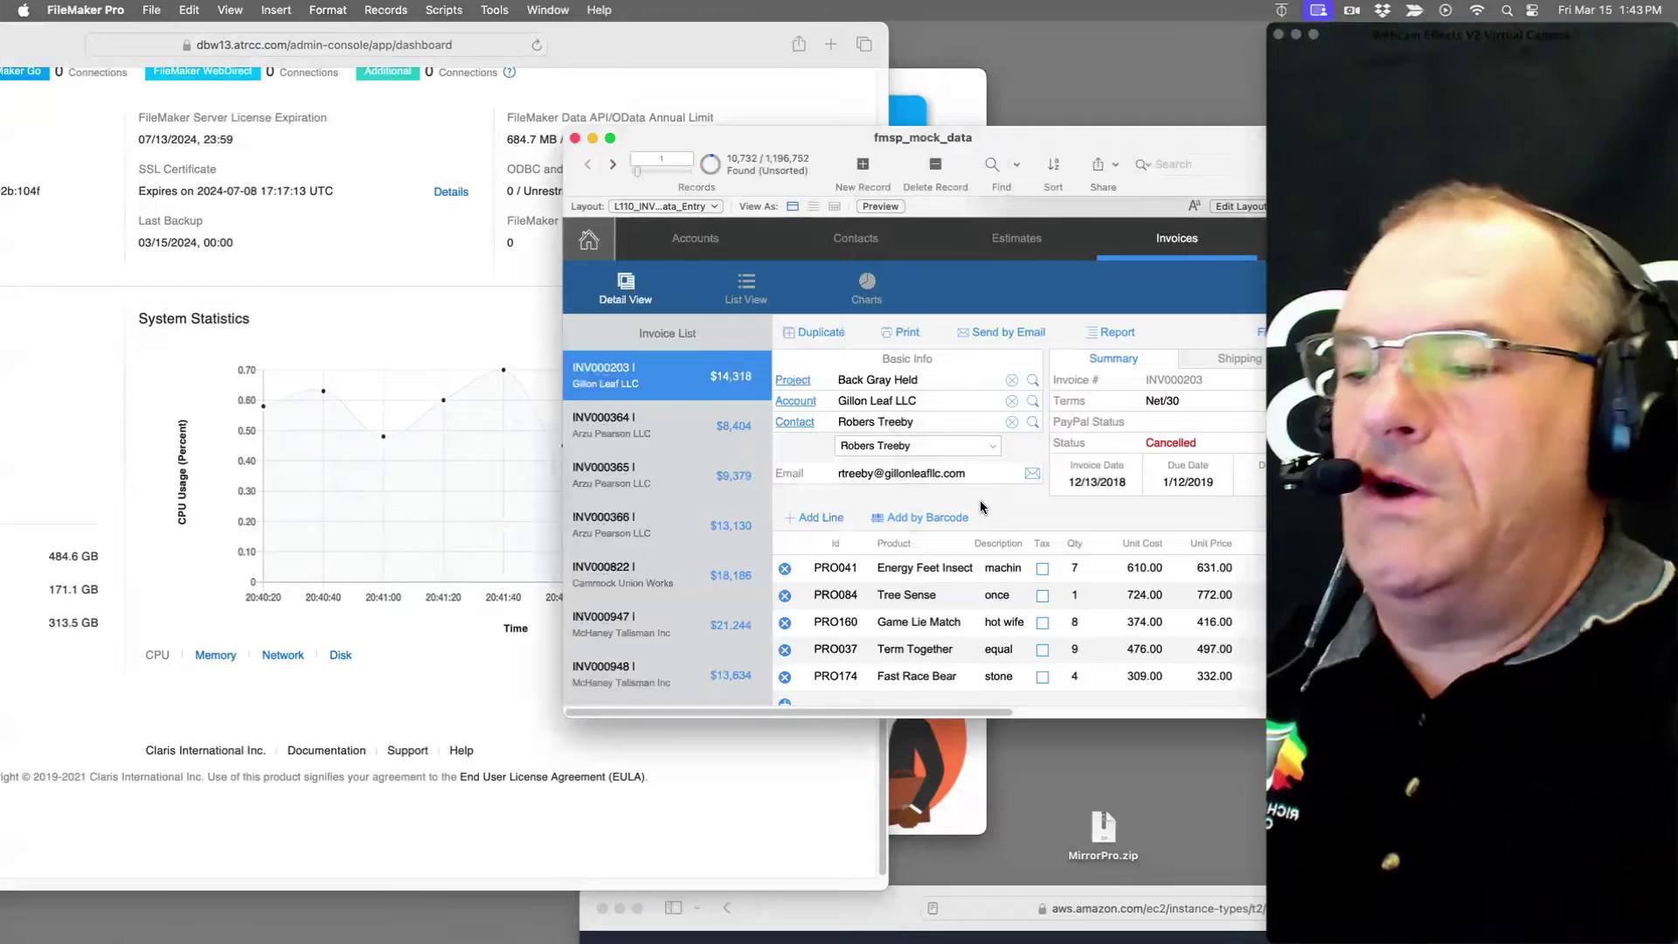
type("rich")
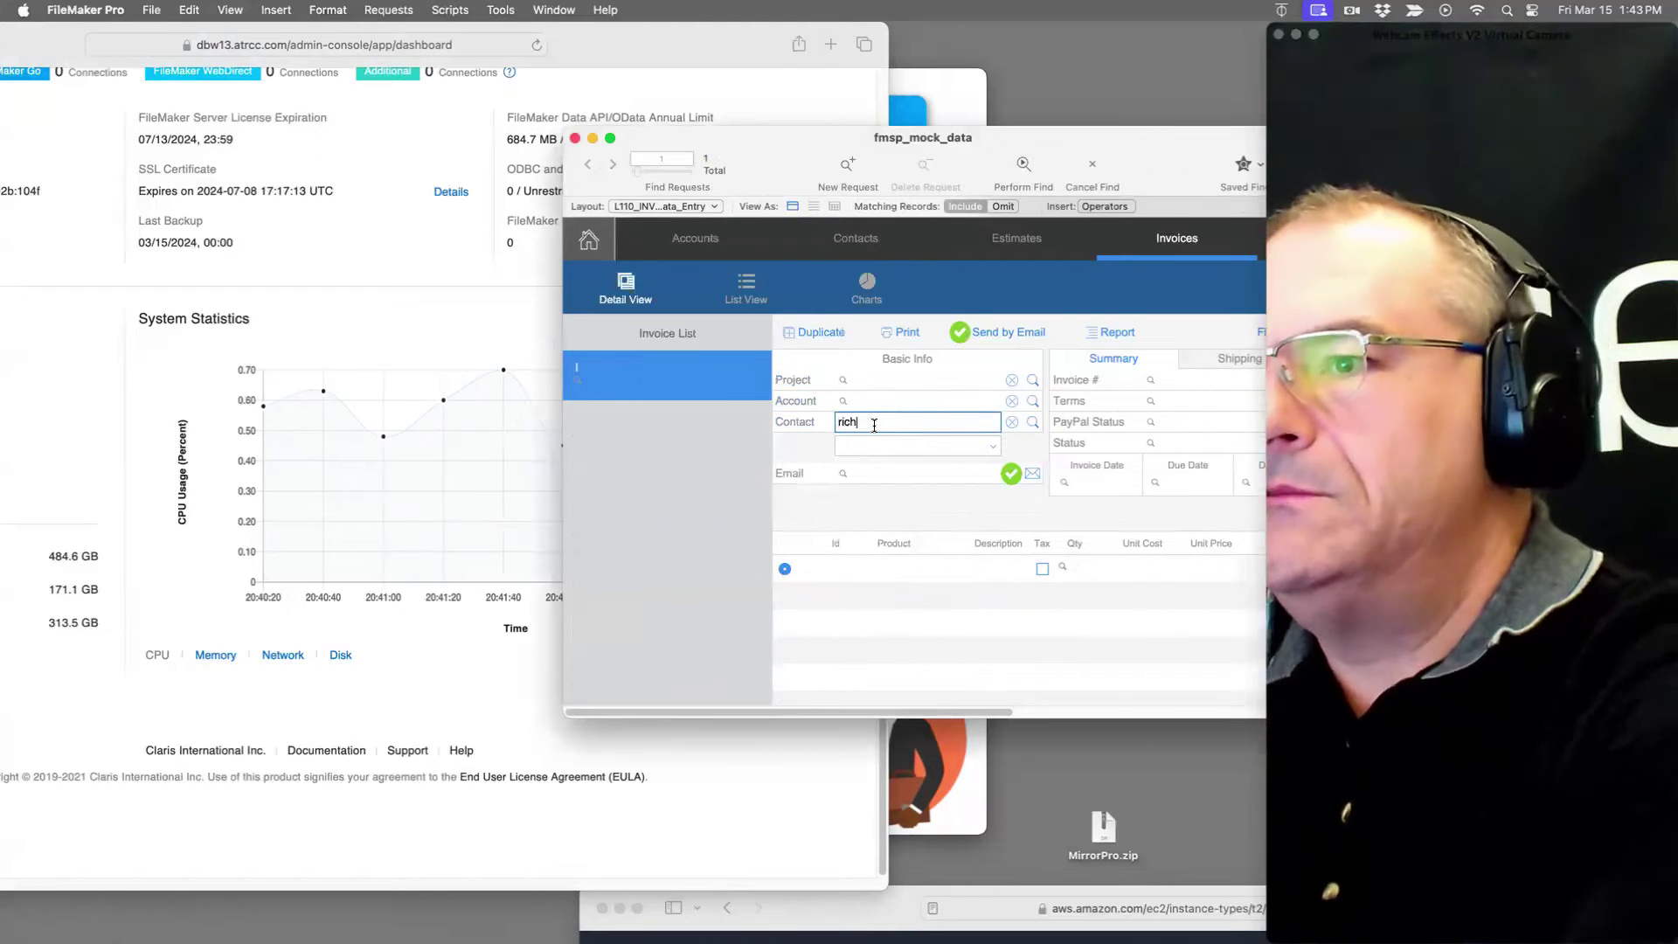
key("super+n")
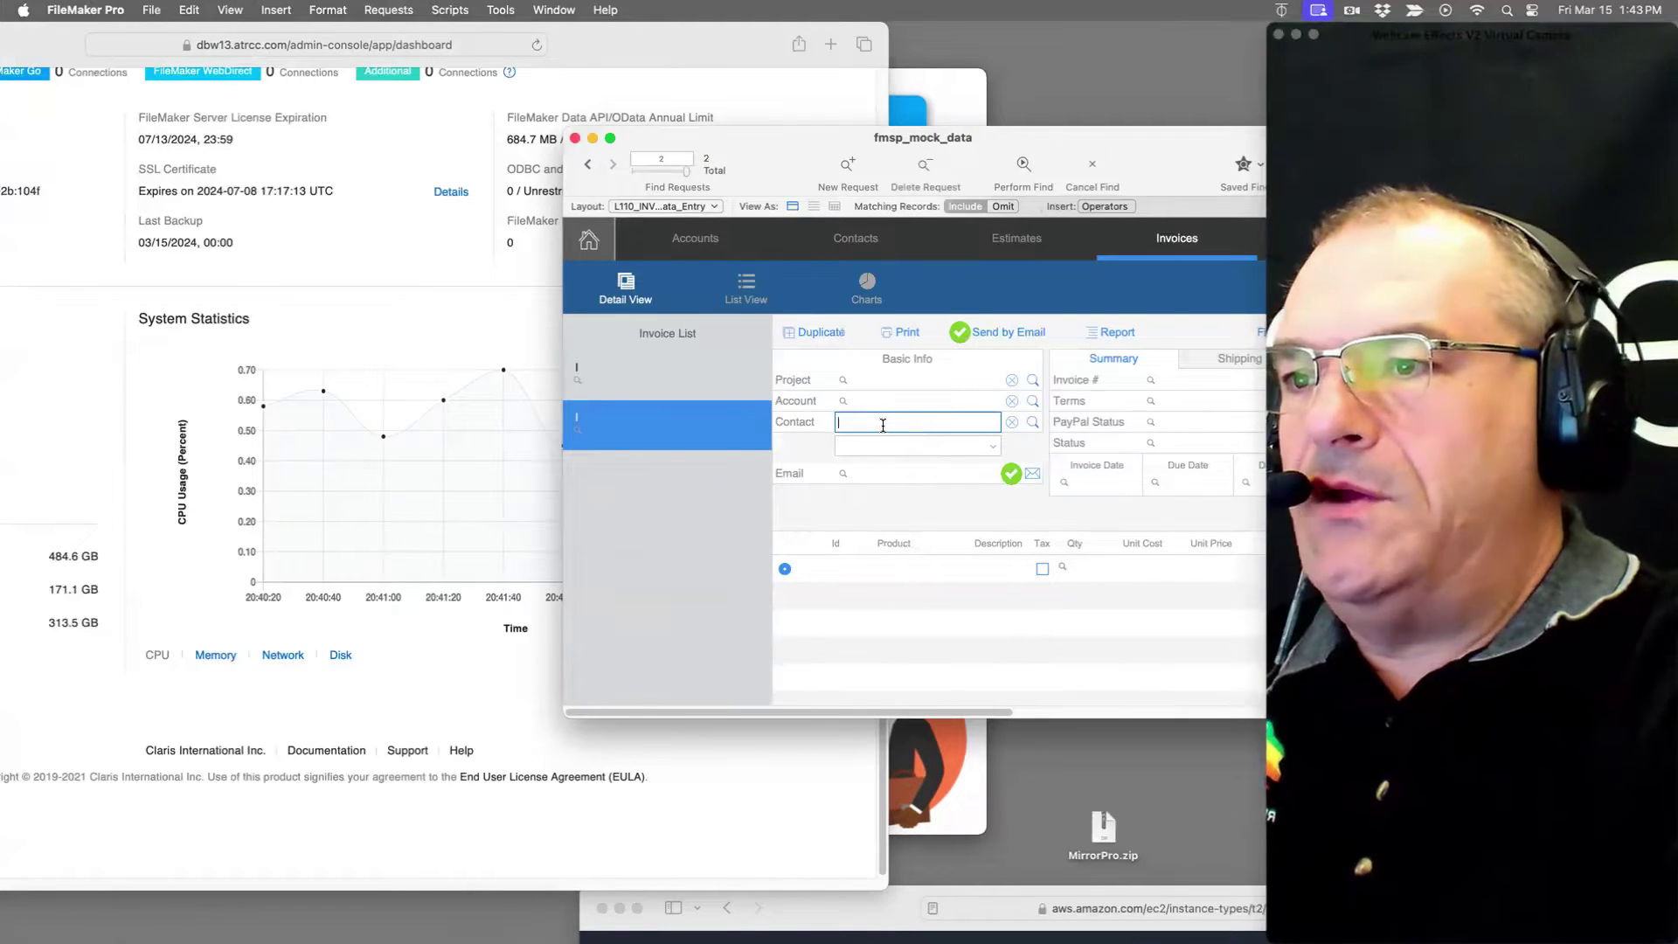
key("super+n")
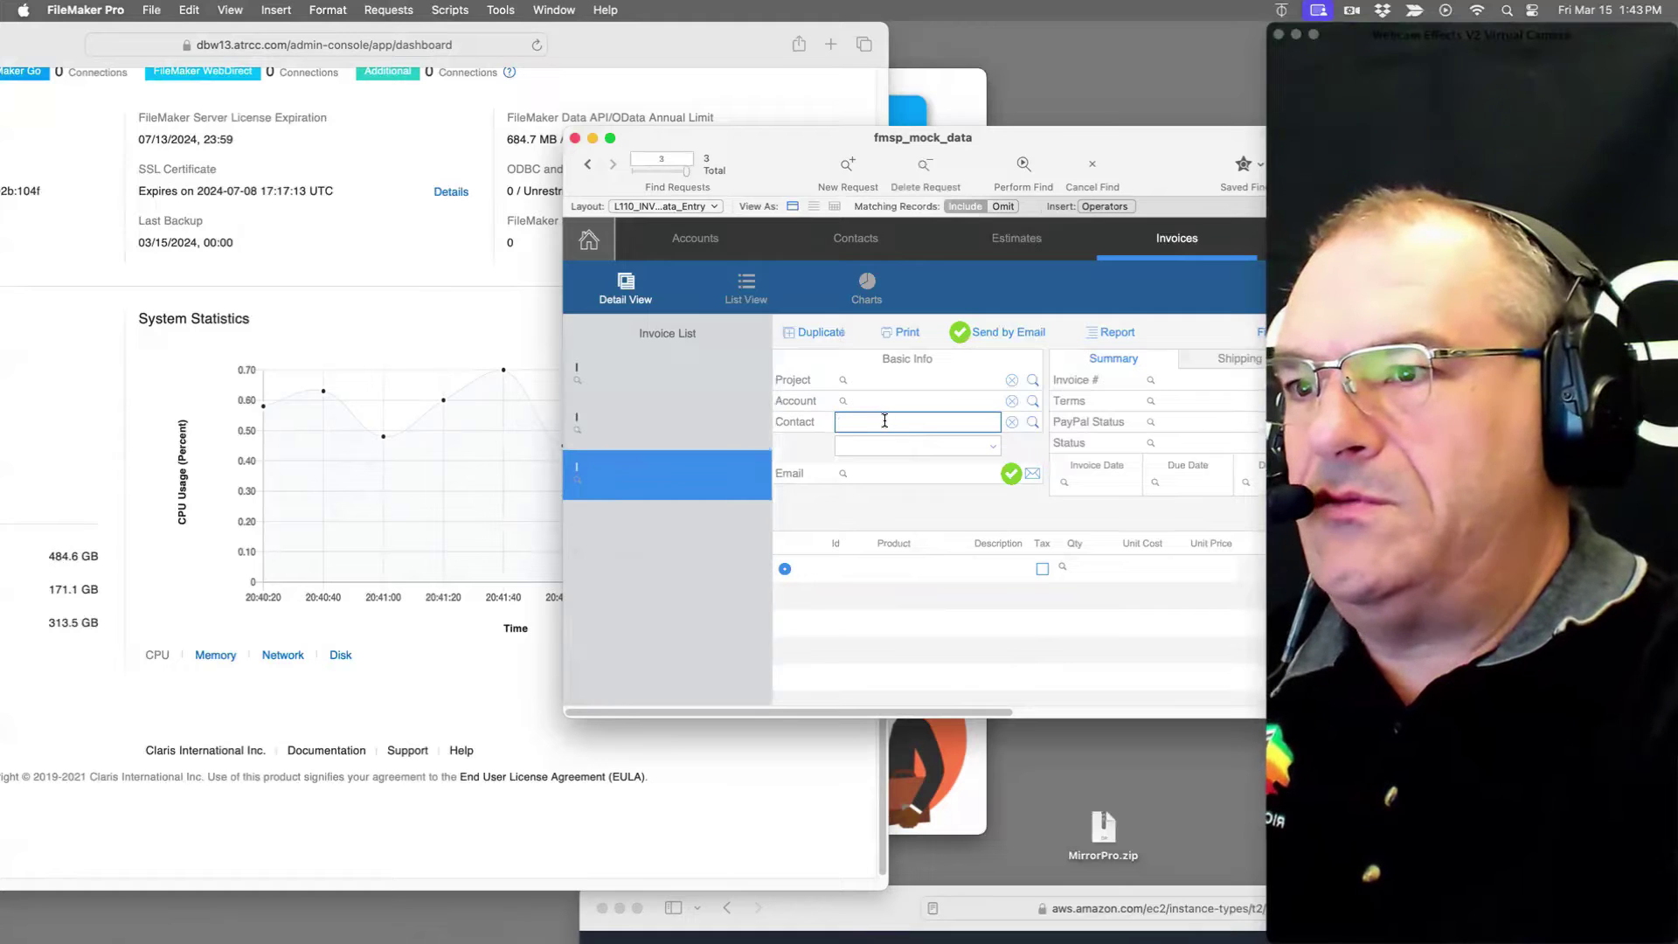
type("z")
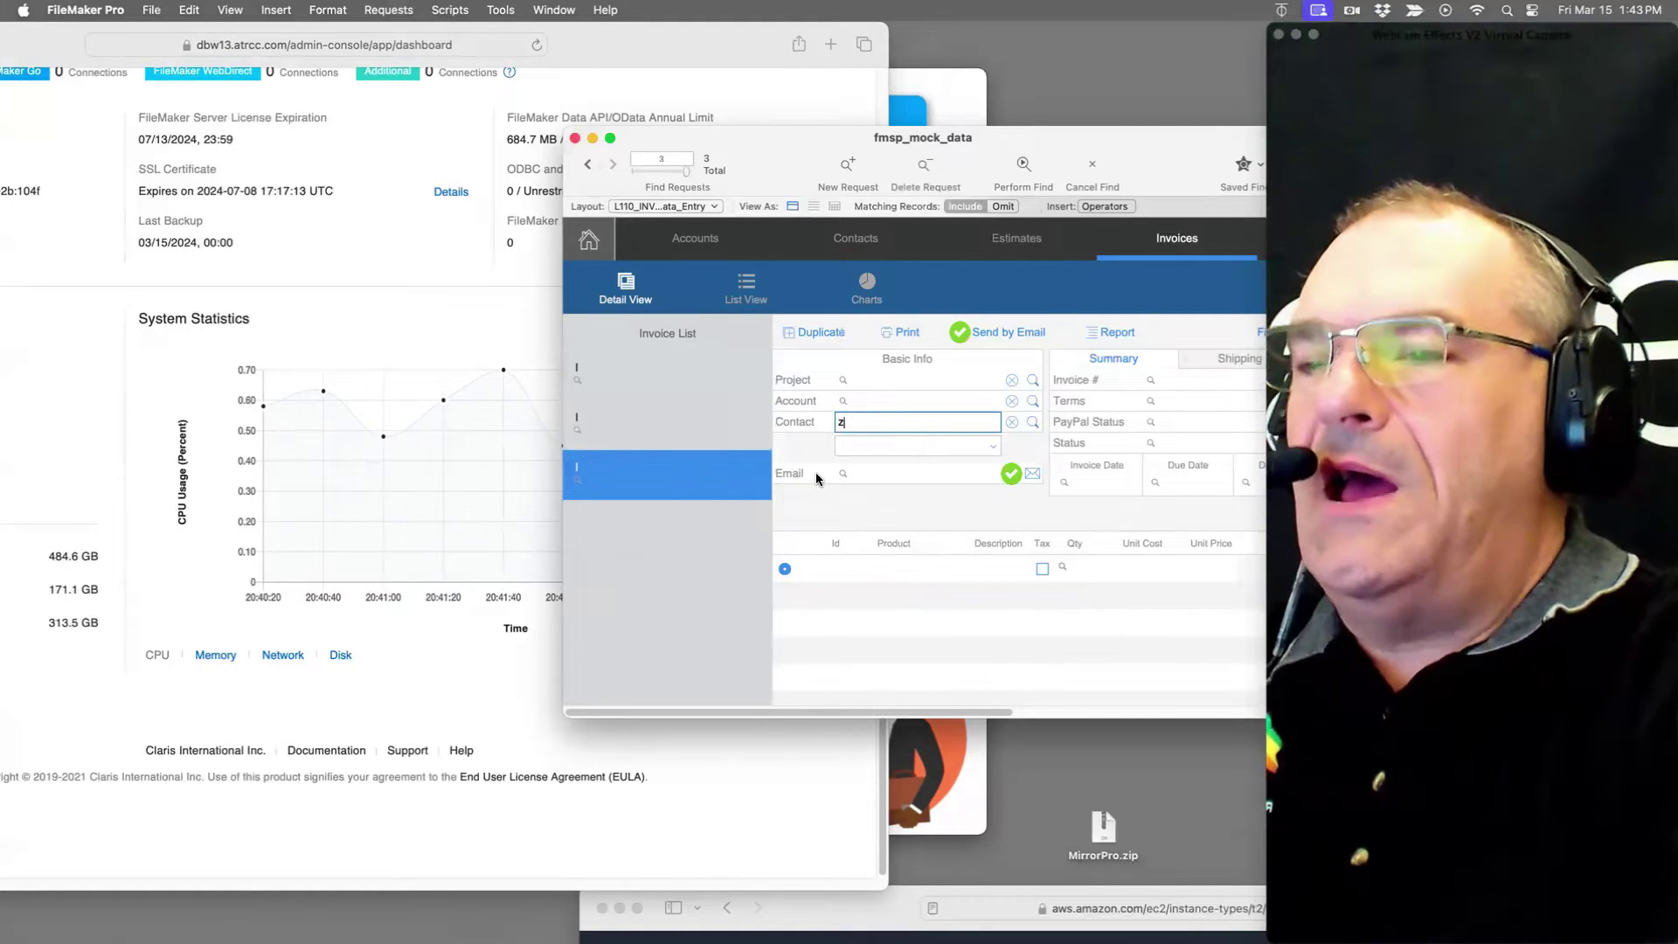
Step: Perform the multi-request Contact find and compare the Admin Console's CPU usage chart before and after it
left_click(498, 320)
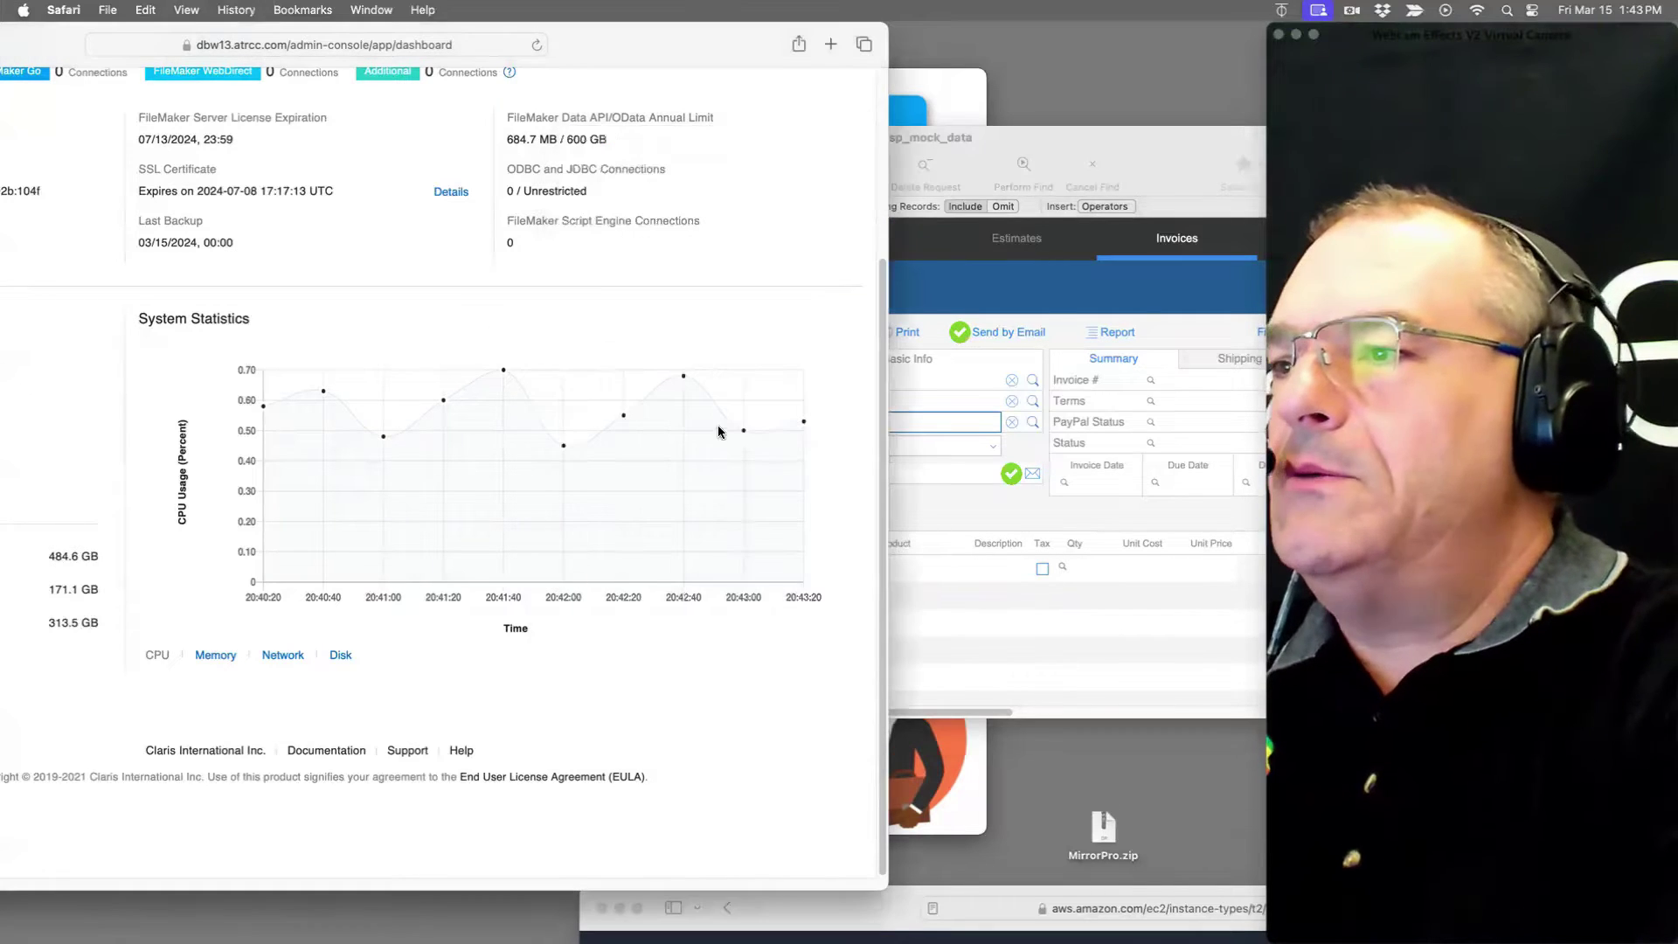
left_click(957, 524)
left_click(496, 355)
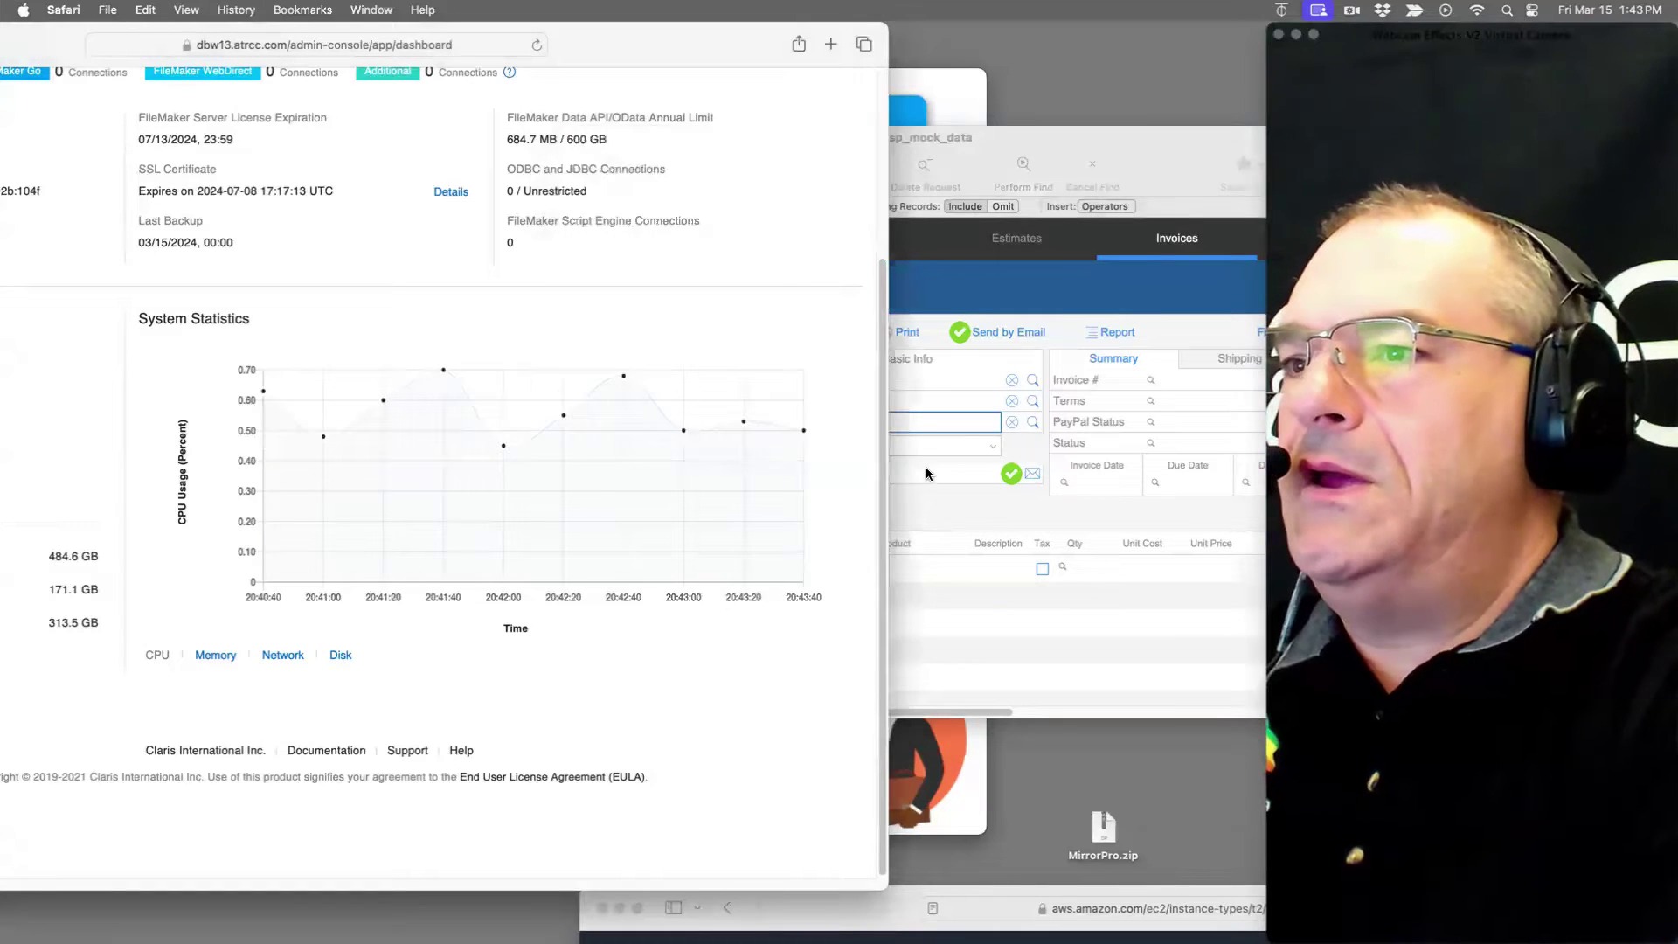
left_click(931, 508)
key("Return")
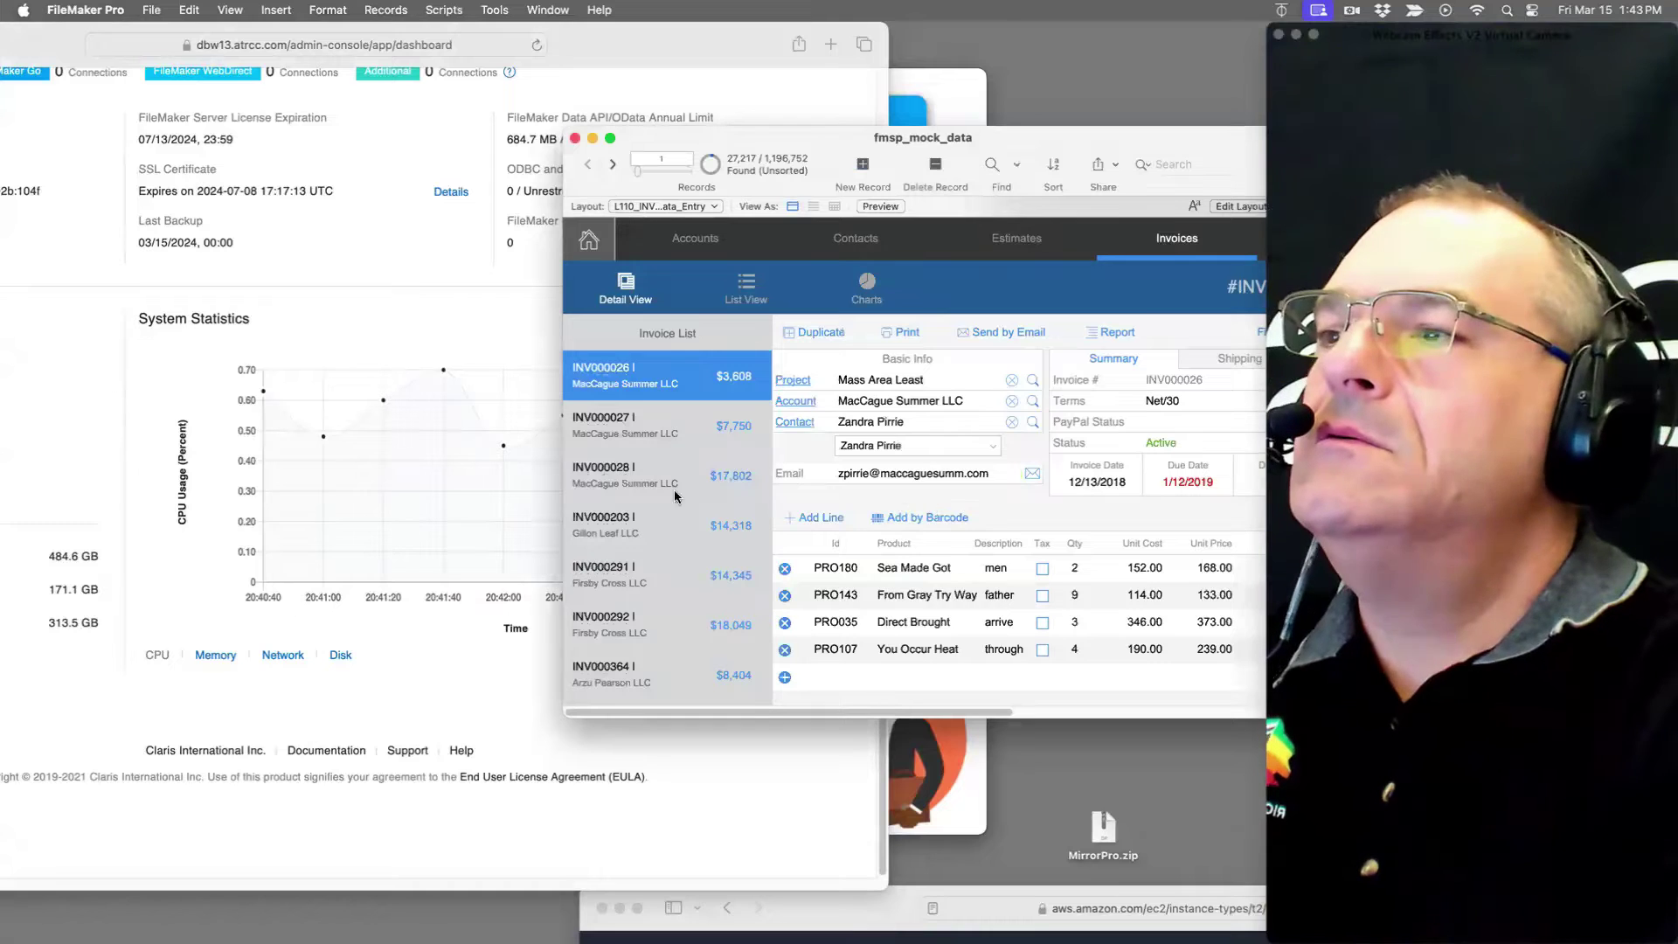
left_click(450, 338)
left_click(966, 507)
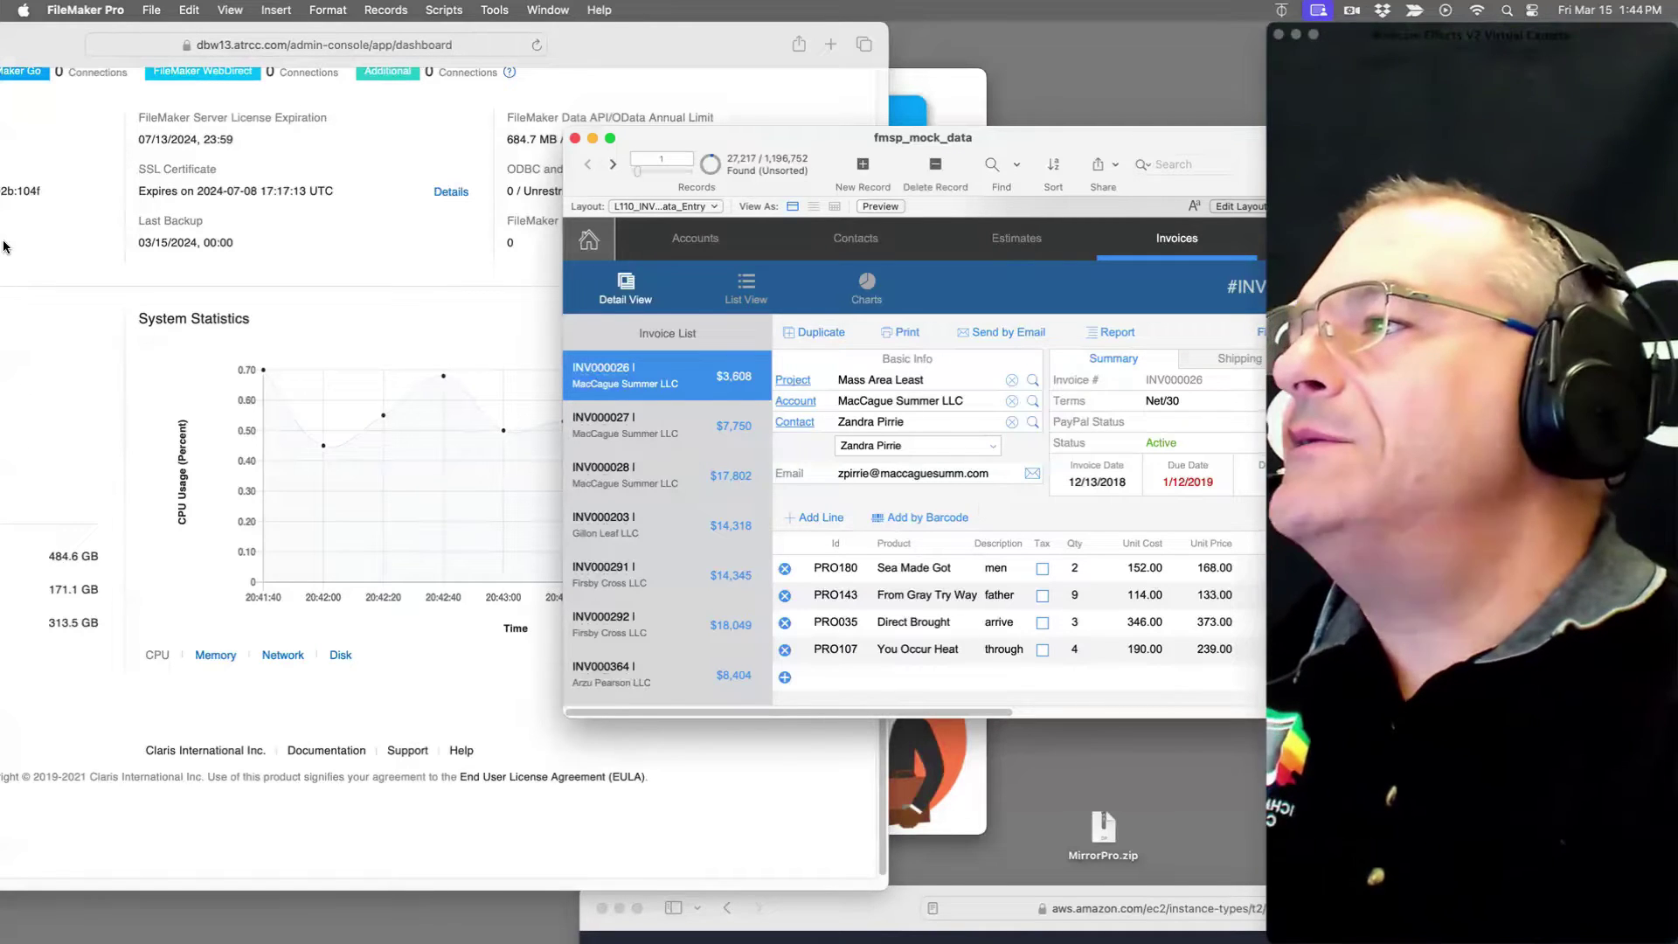
Step: Add dbw04.atrcc.com as a favorite host
mouse_move(5, 247)
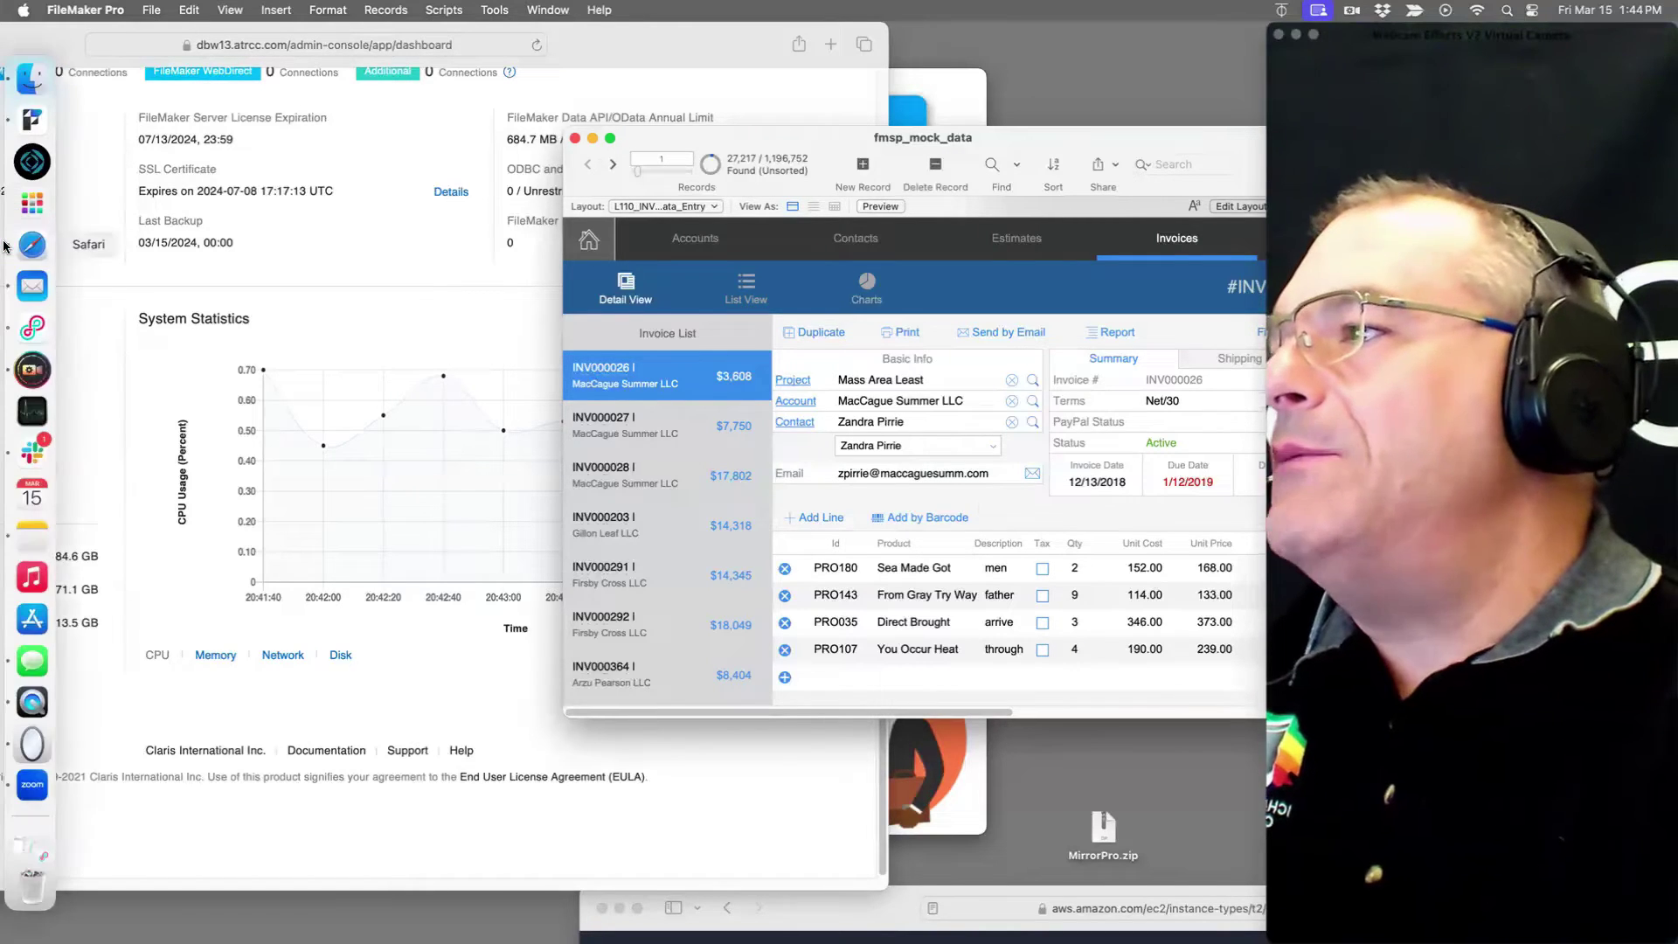
left_click(147, 9)
mouse_move(262, 122)
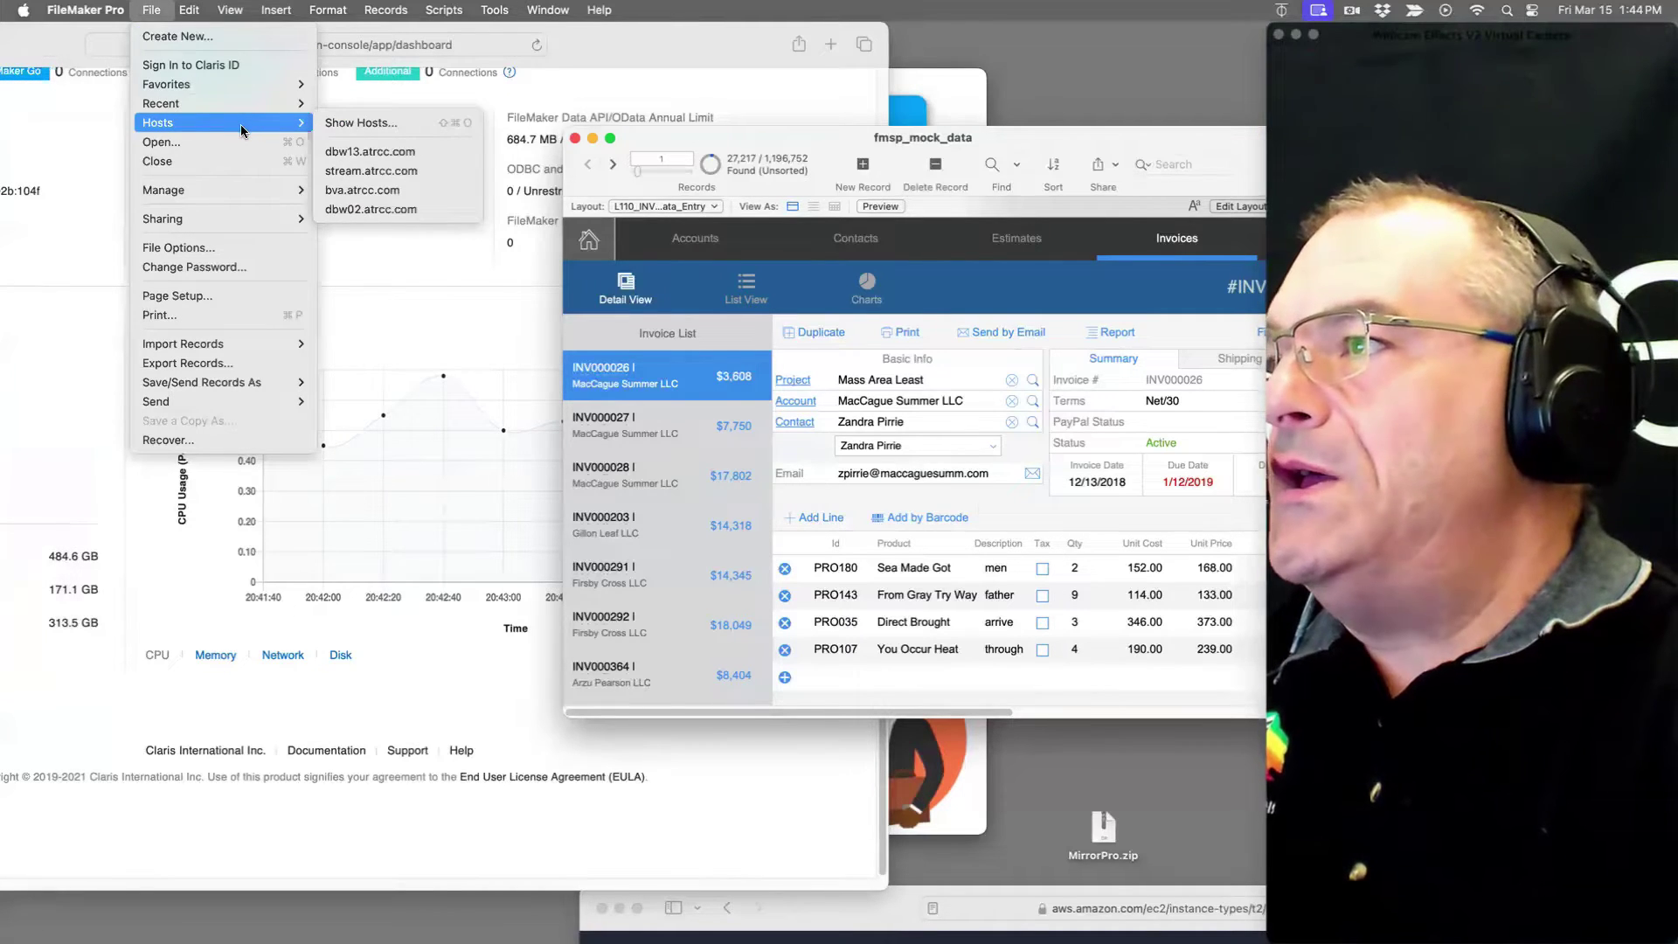
left_click(371, 125)
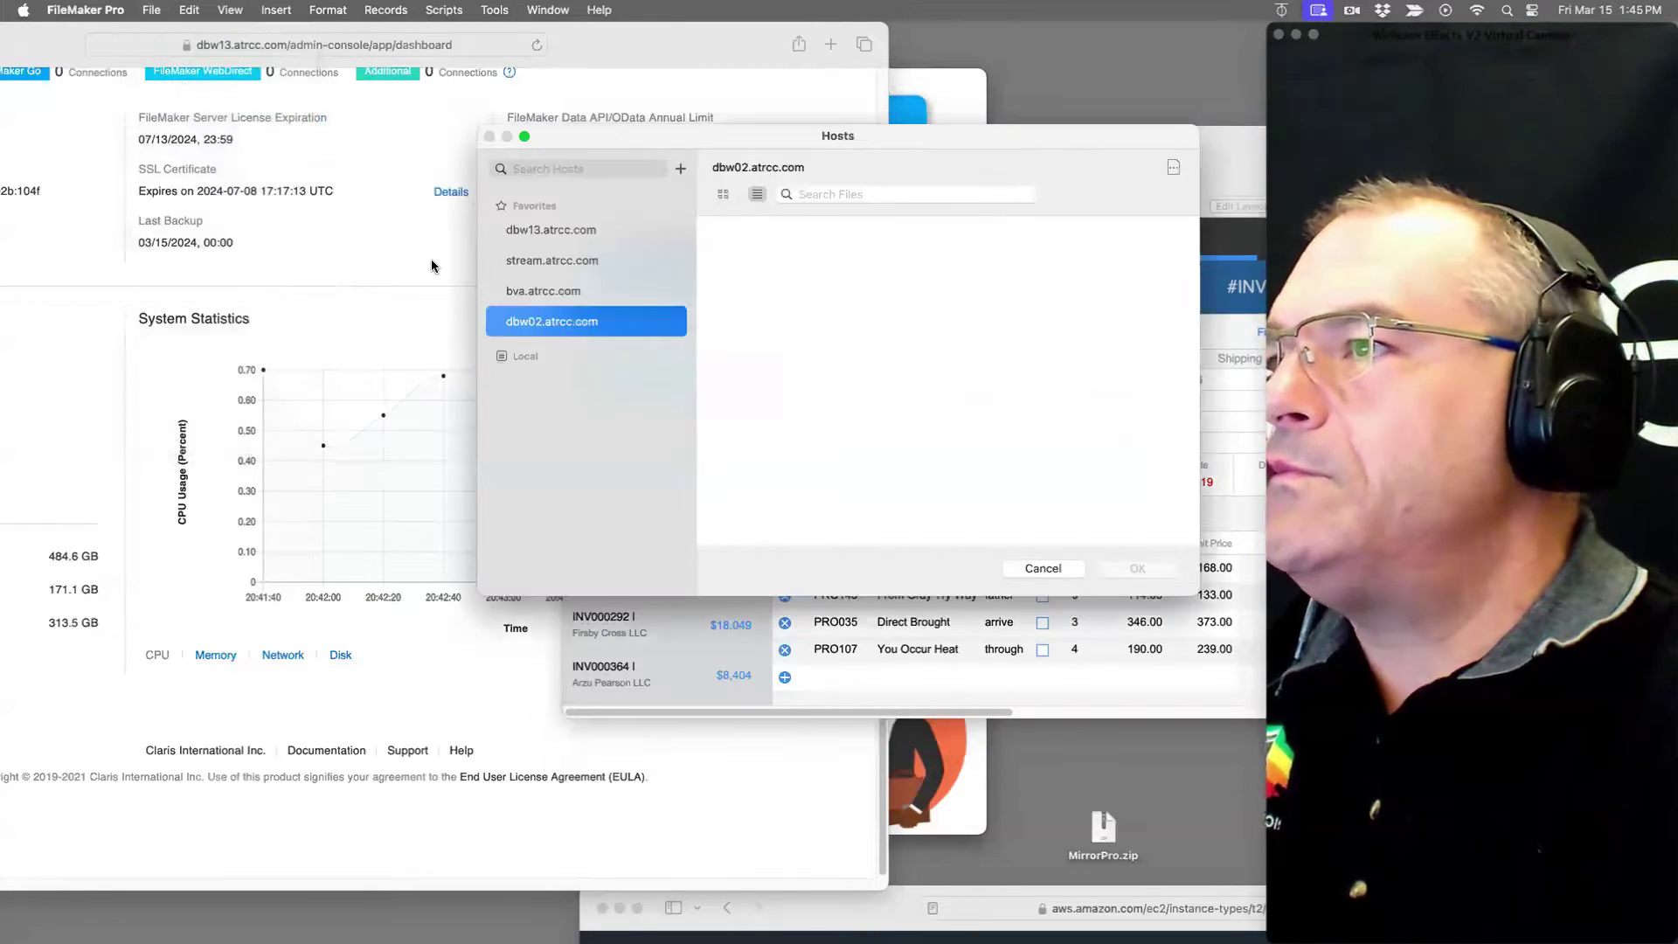
left_click(682, 168)
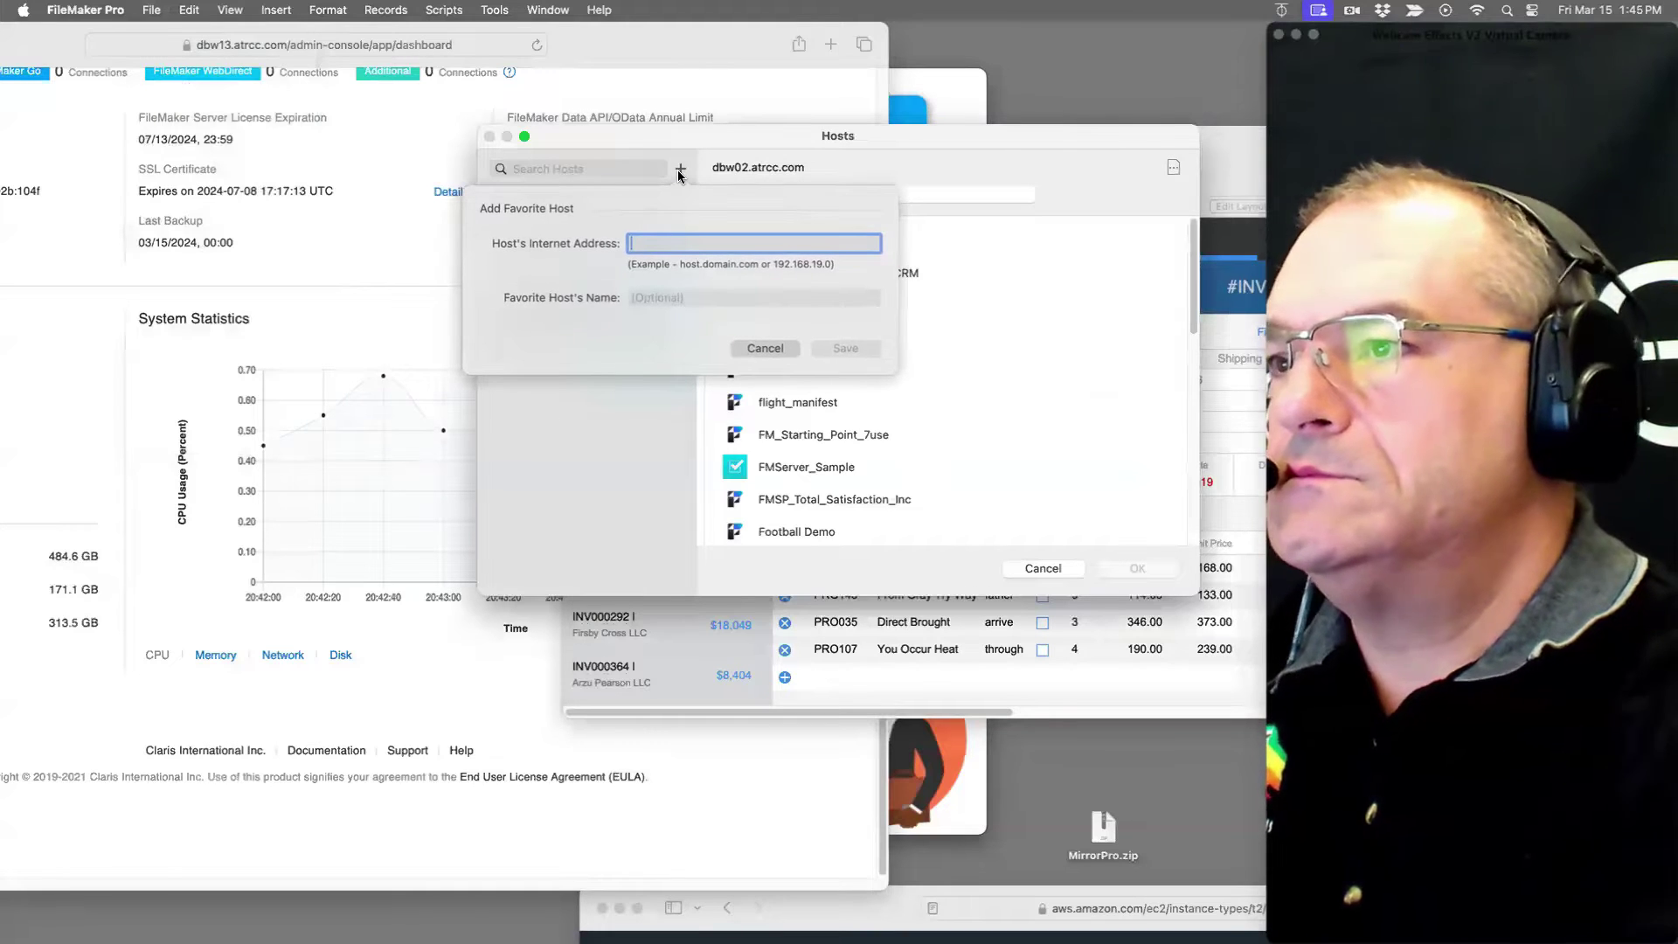
type("dbw04.")
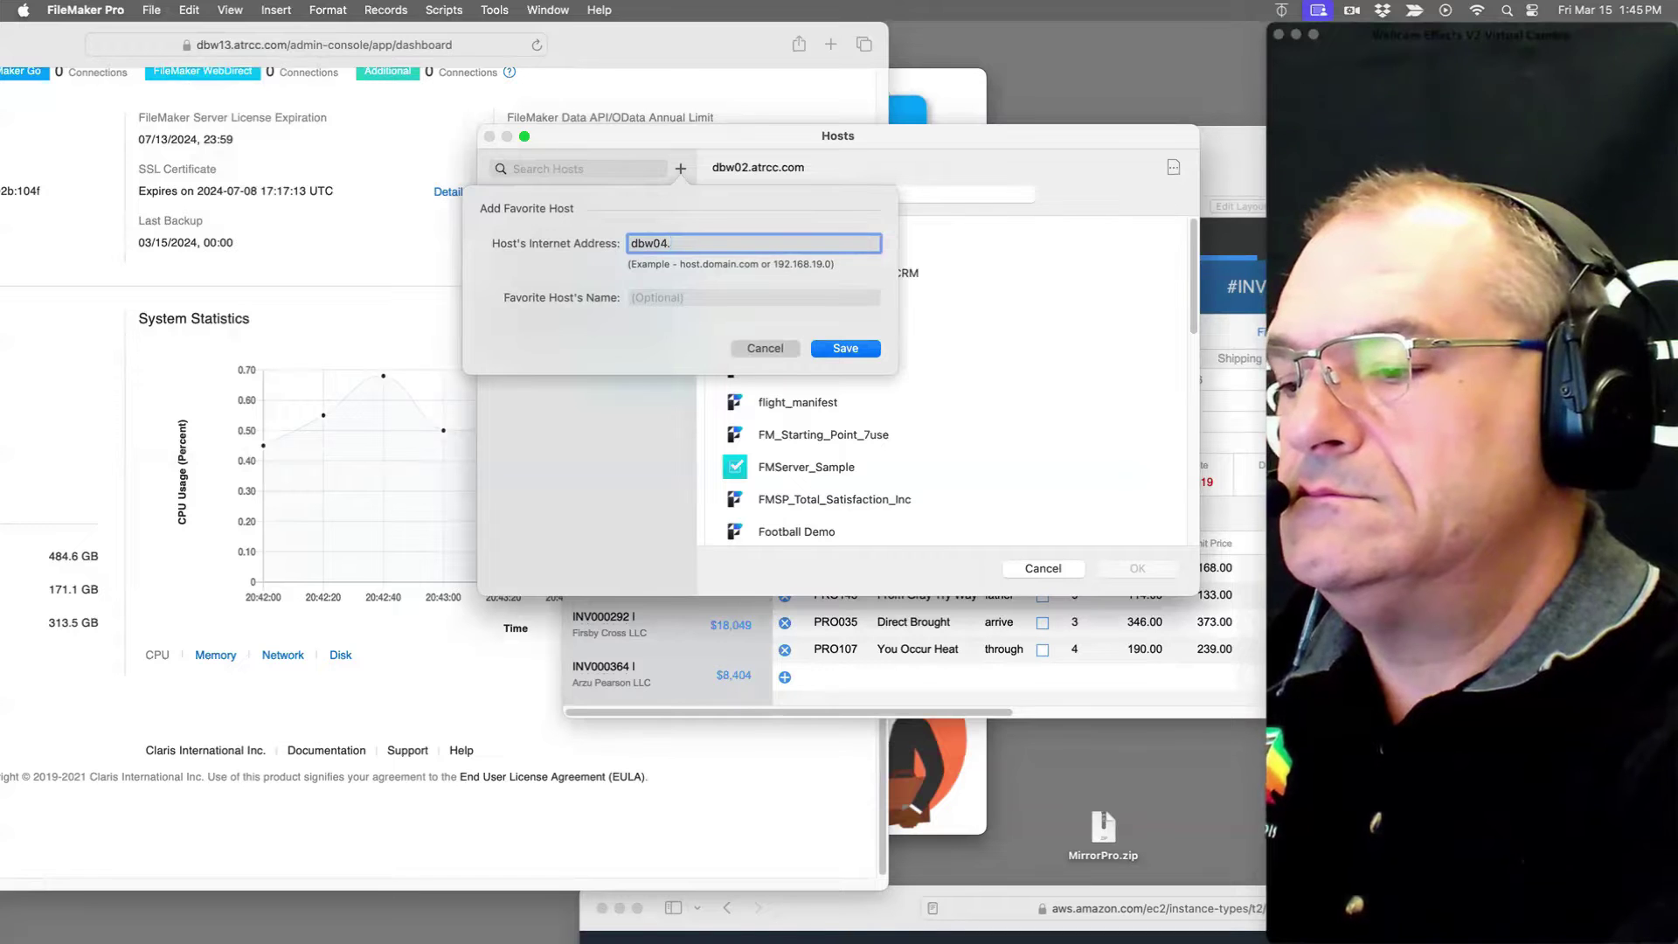
type("arcc")
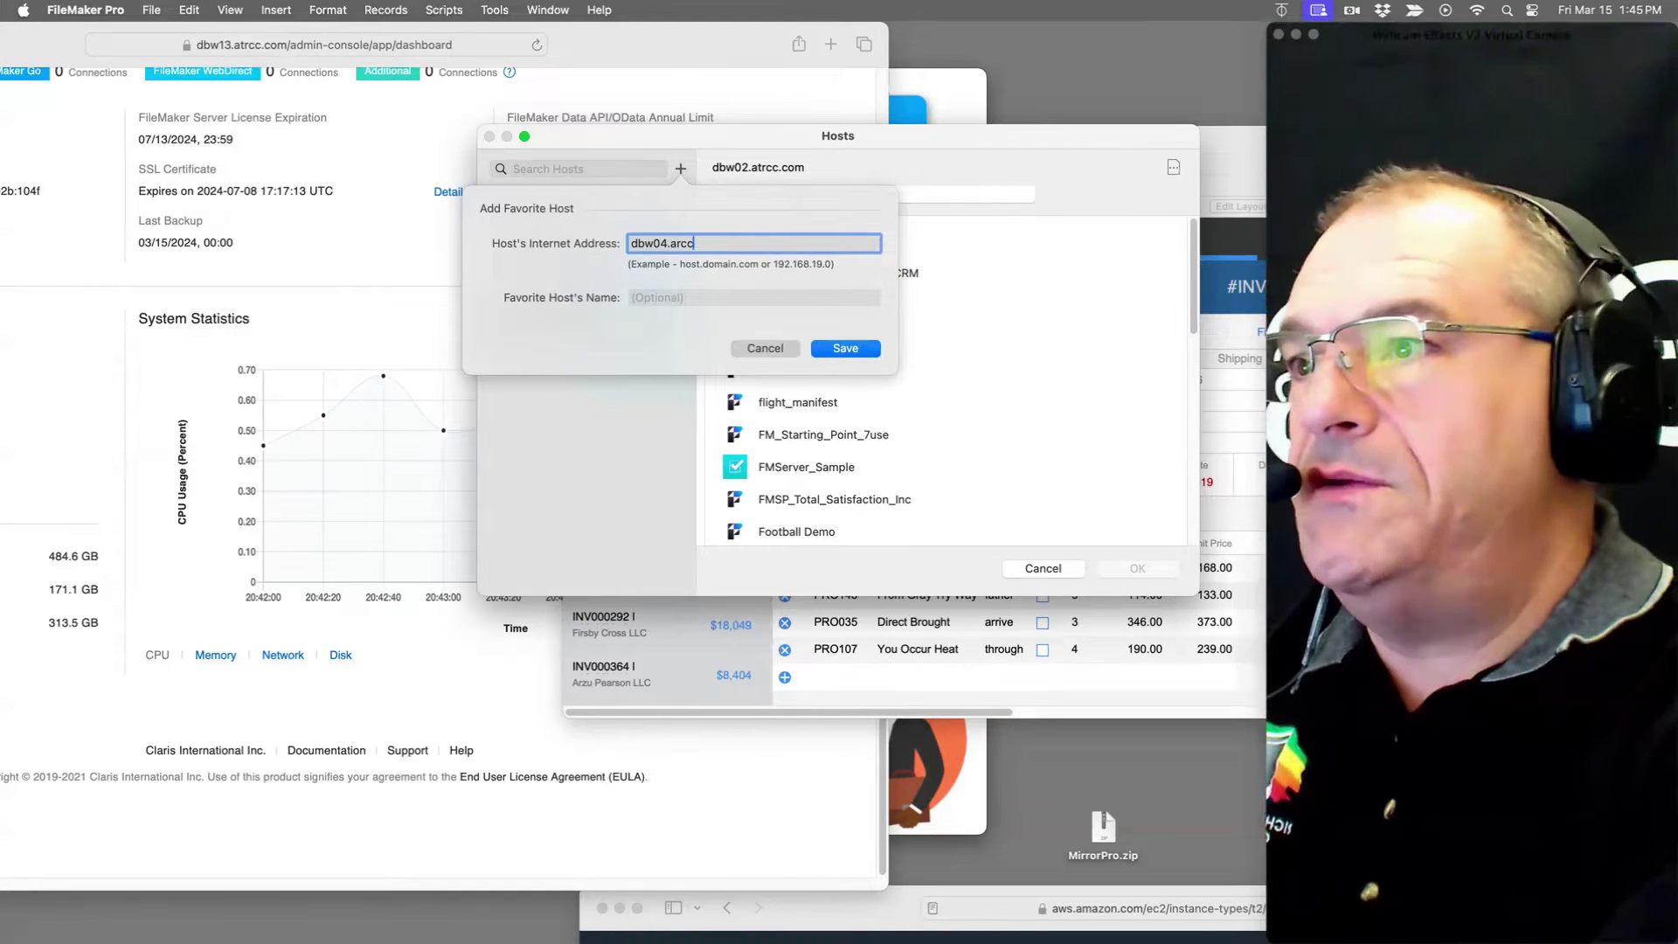
key("BackSpace")
key("BackSpace")
type("t")
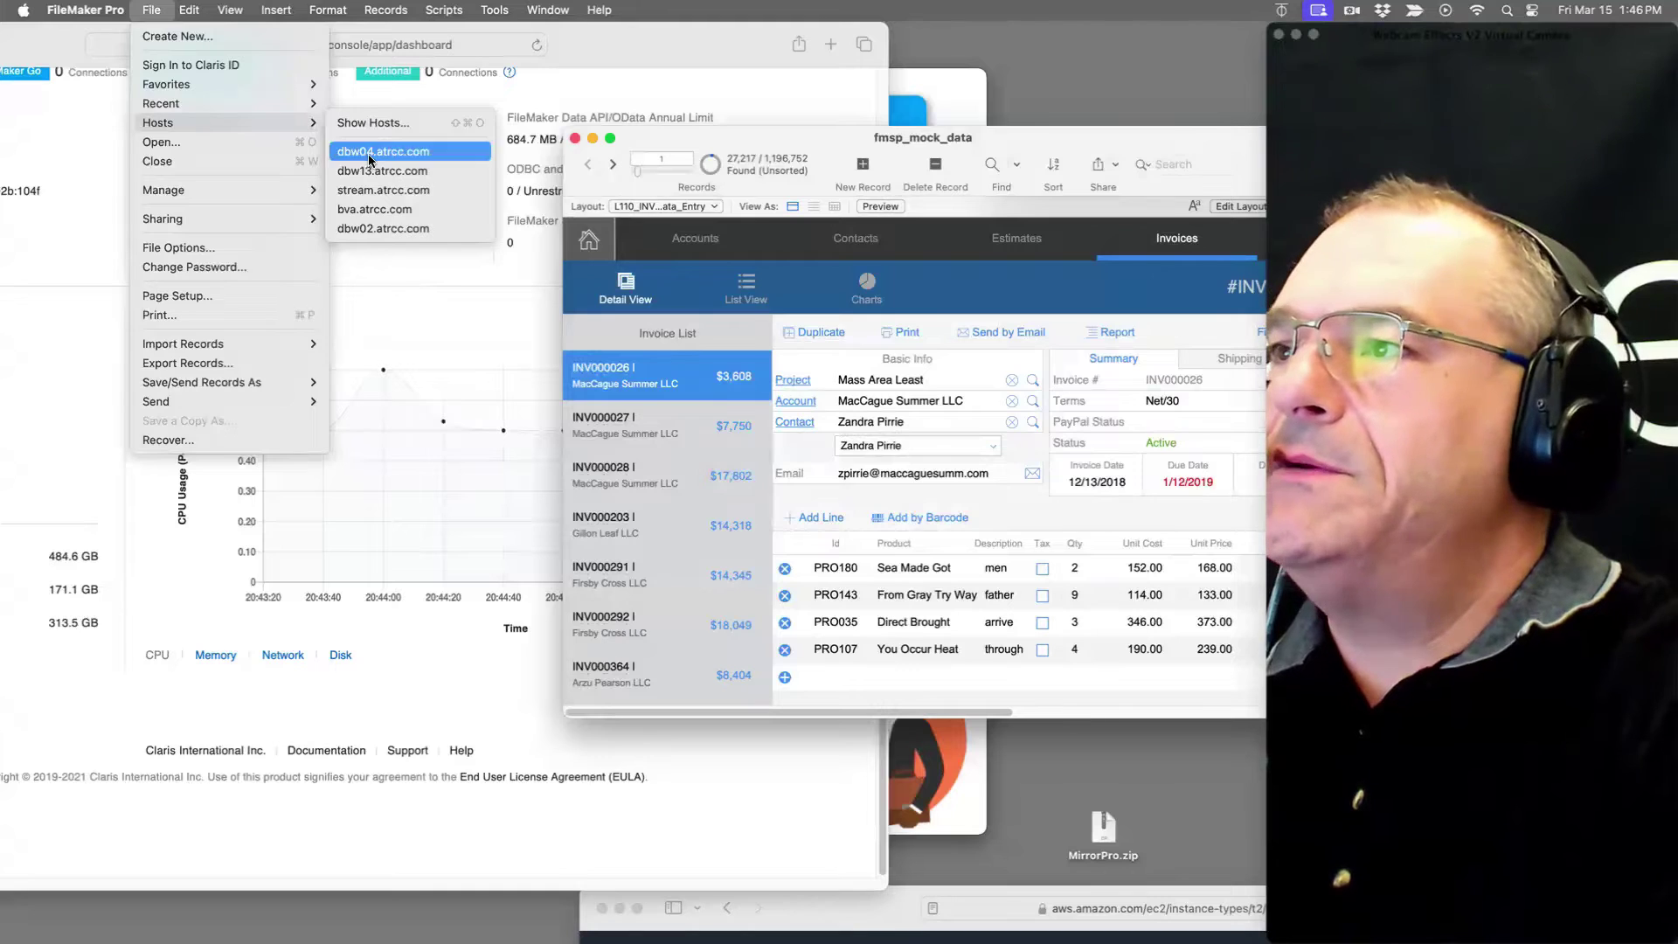
Step: Browse the database files hosted on dbw04.atrcc.com and close the Hosts window without opening one
left_click(370, 159)
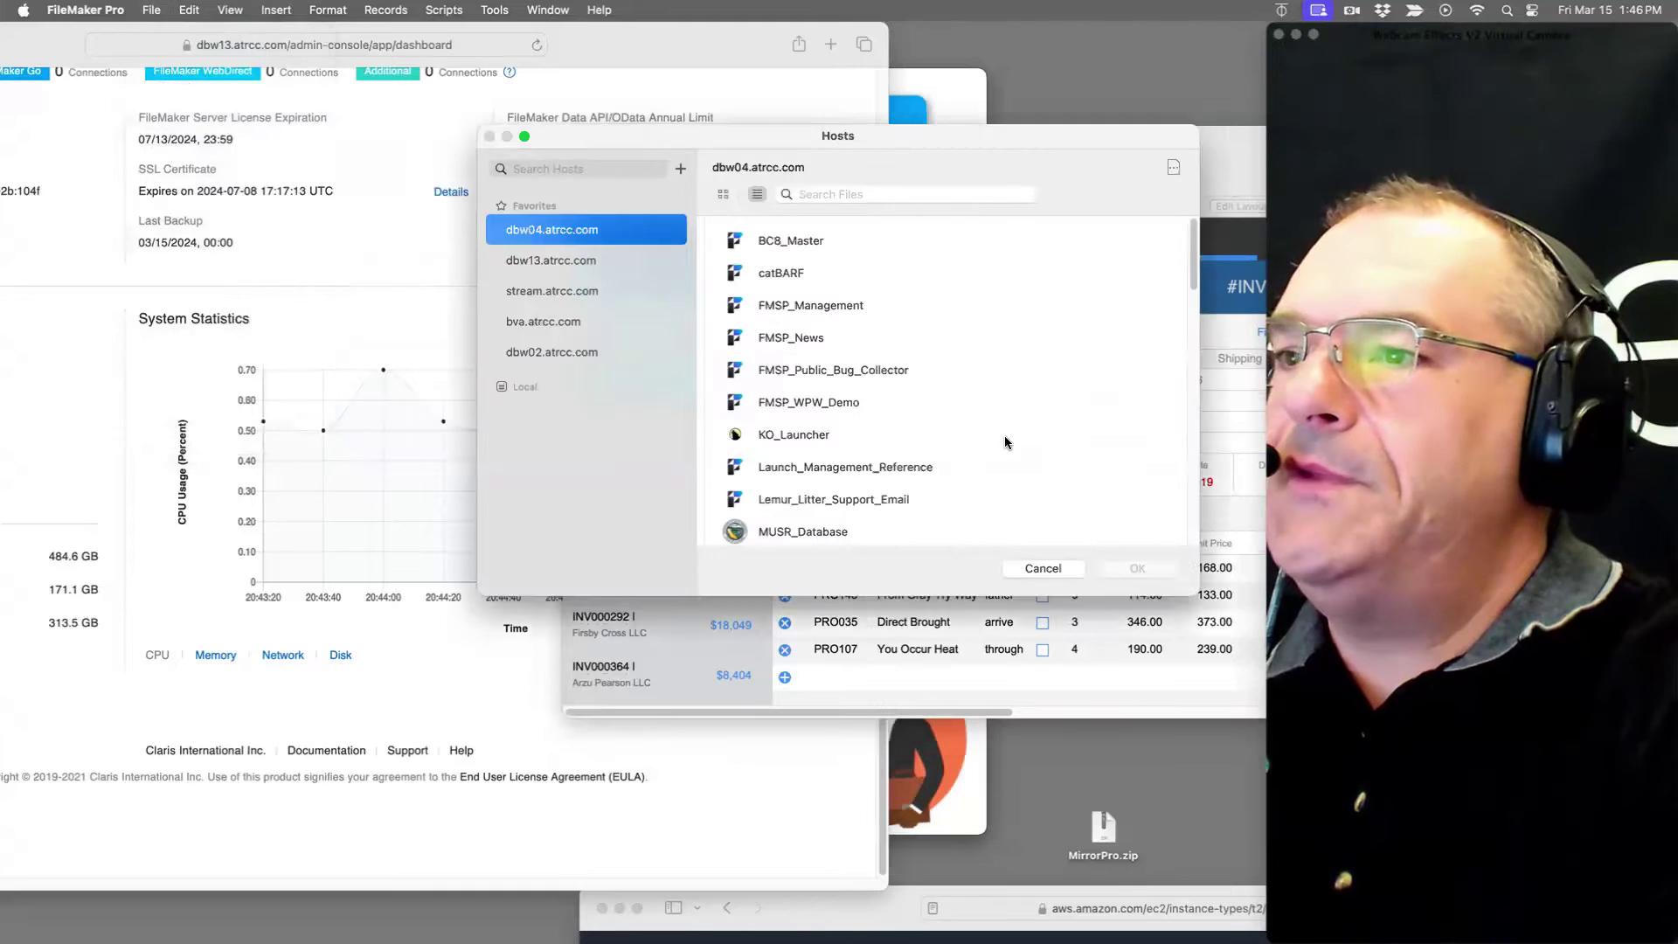
scroll(926, 483, "down", 10)
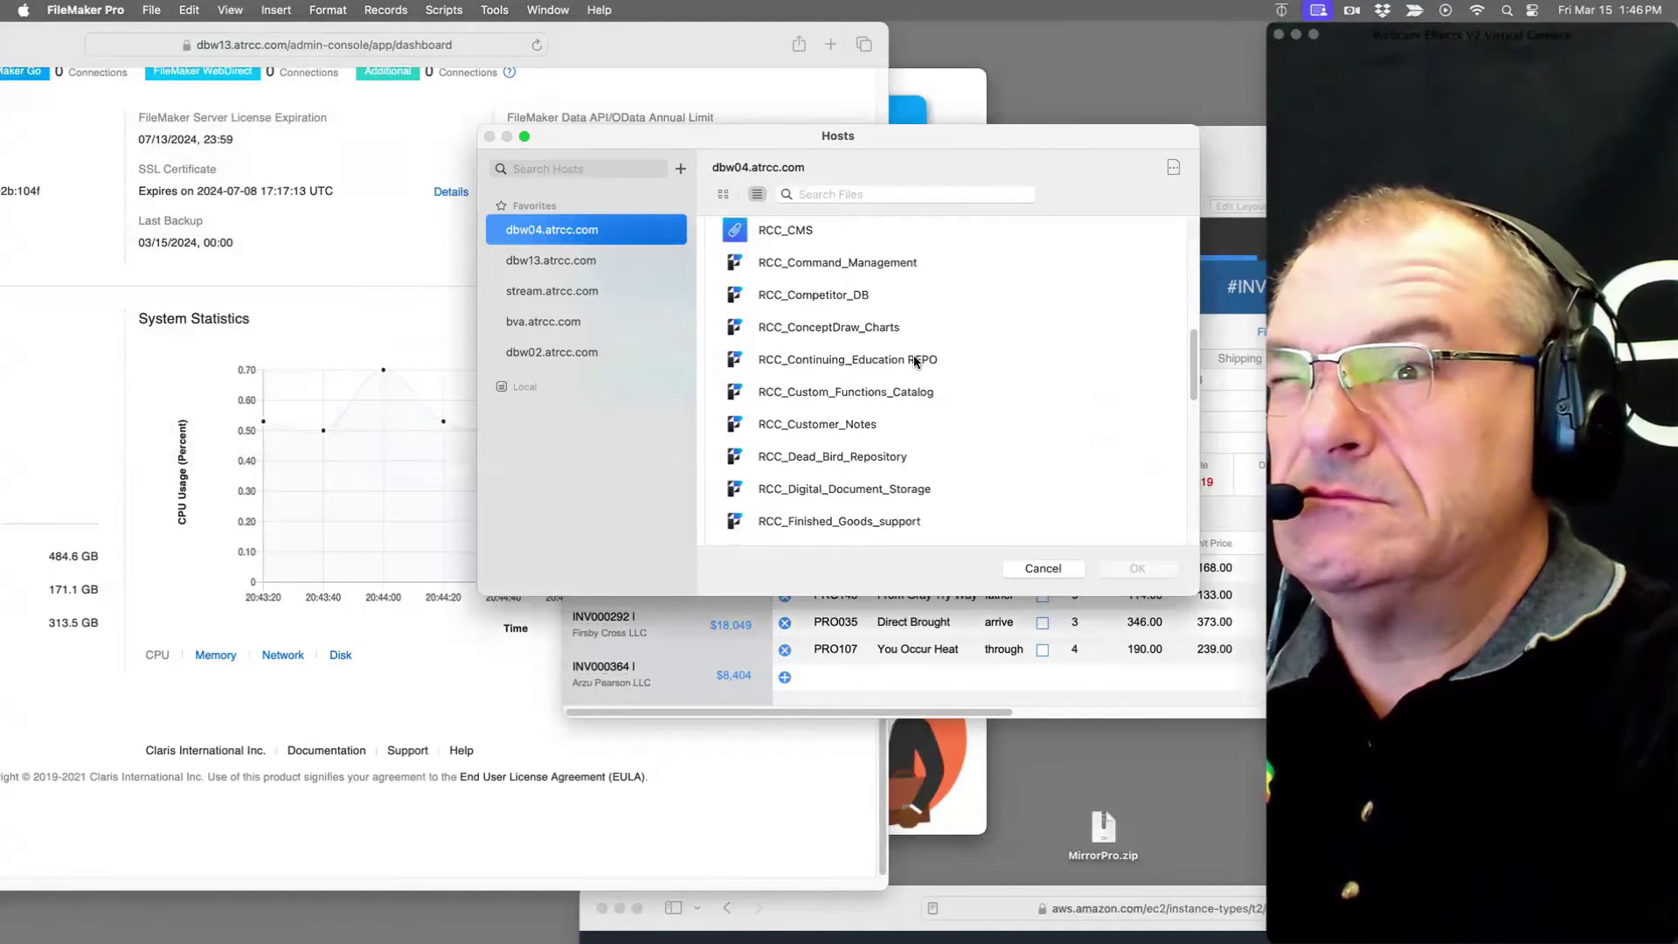
left_click(1044, 570)
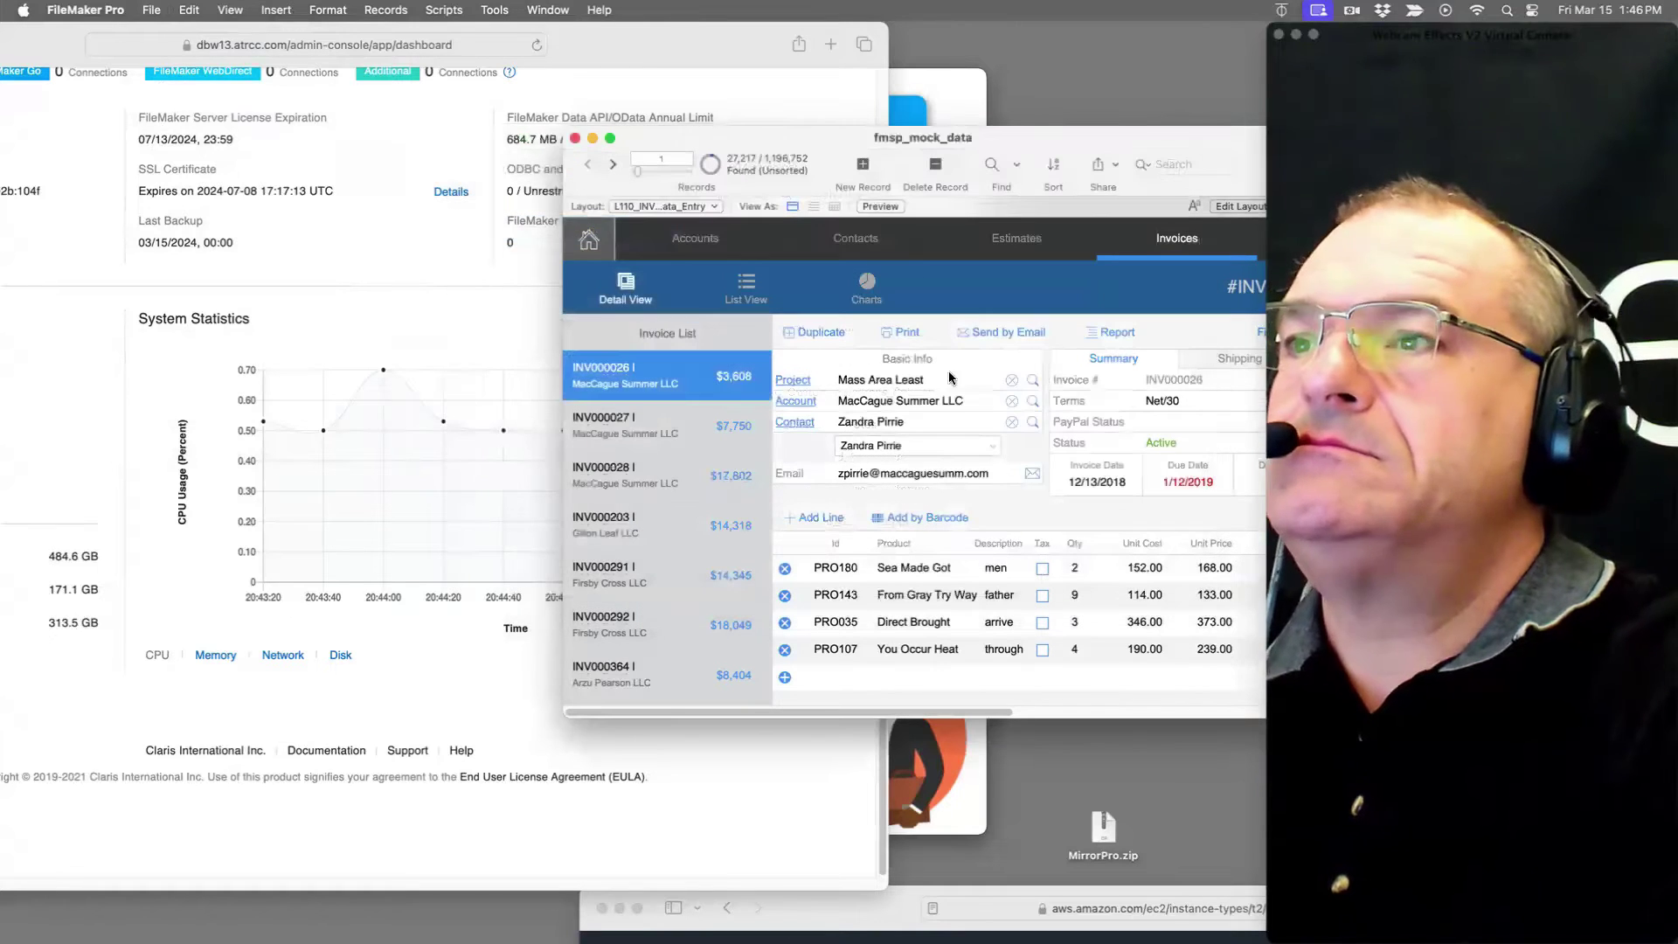
Step: Review the related tables and fields available for sorting the found invoices, leaving the sort order unset
left_click_drag(888, 143, 556, 128)
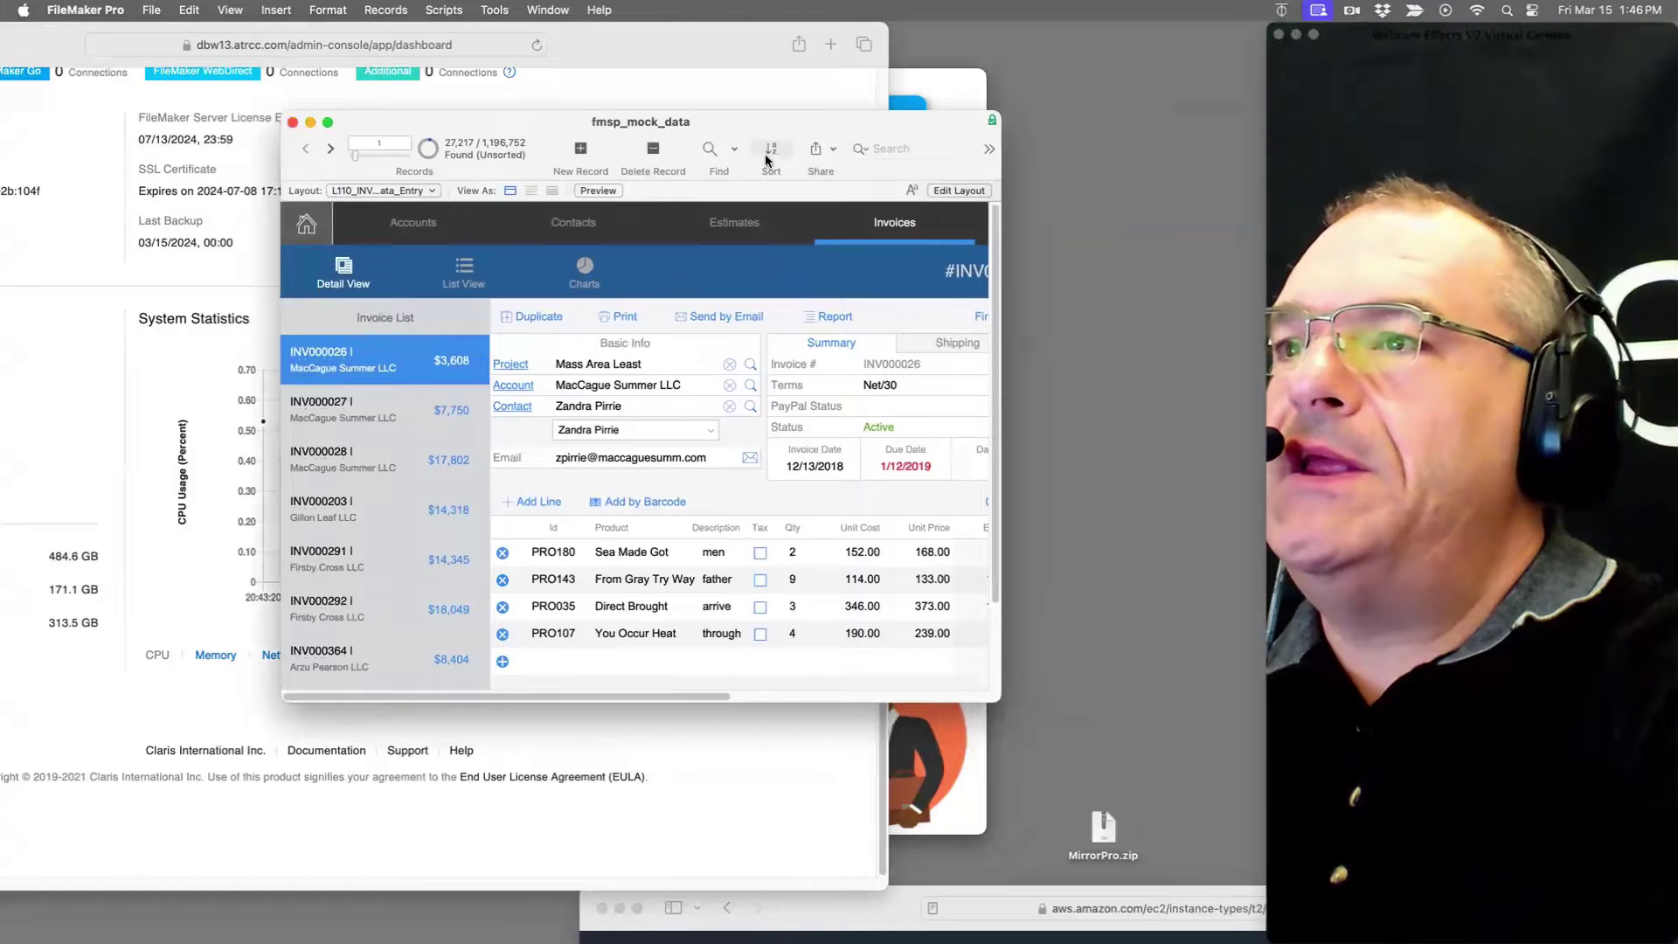
left_click(386, 10)
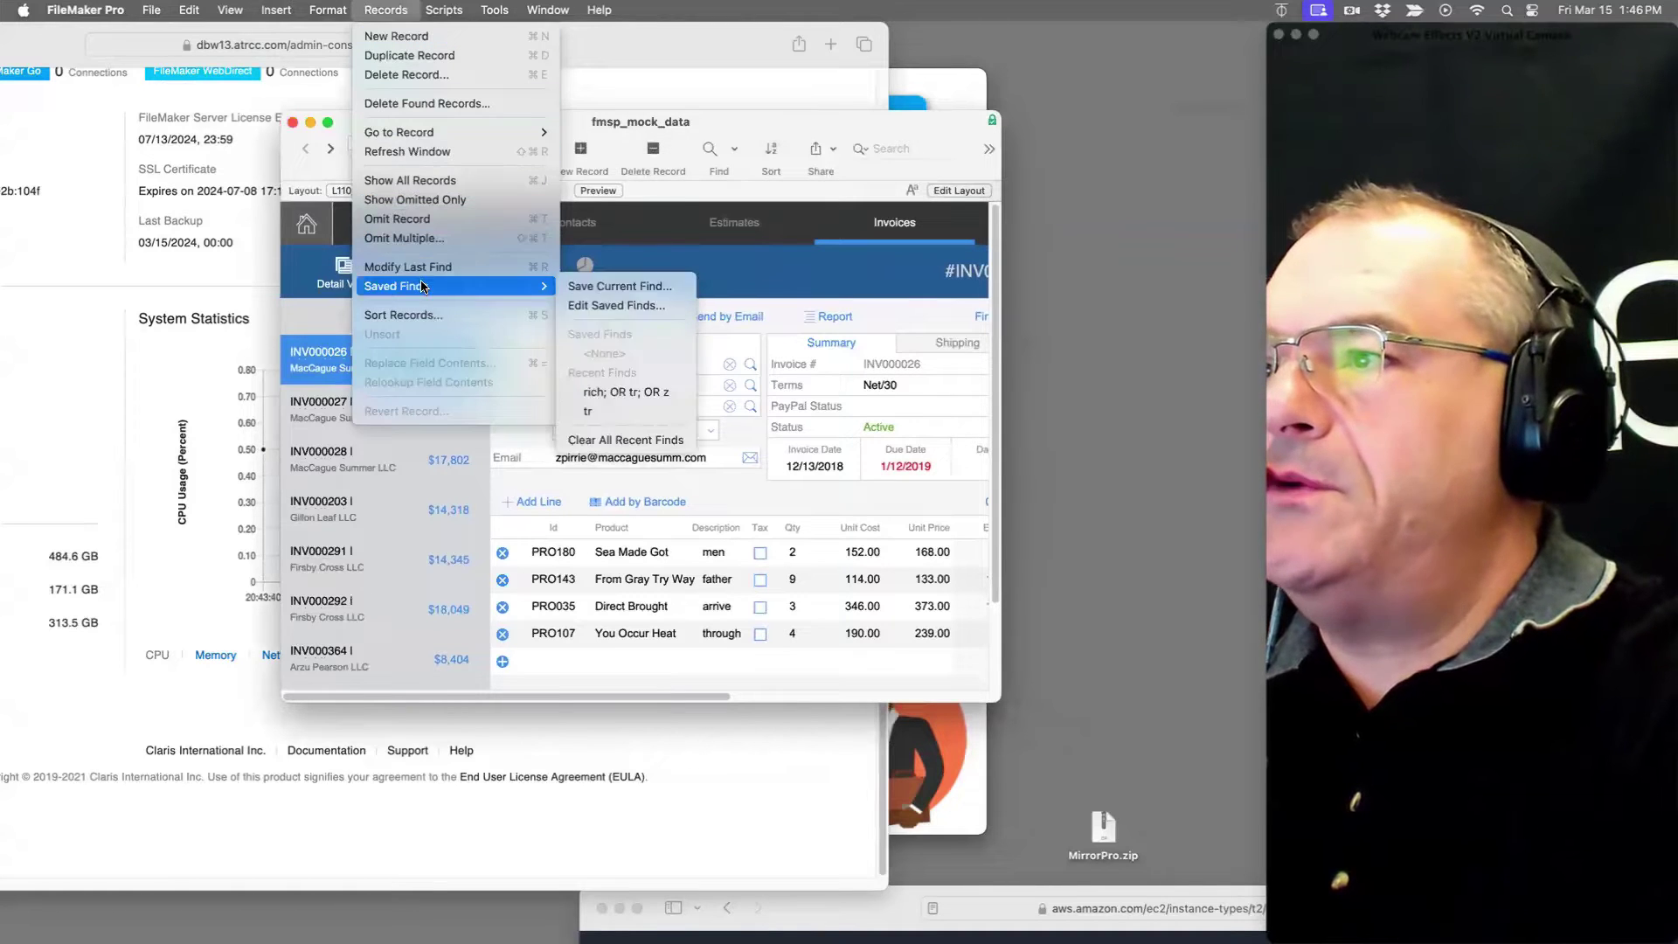
left_click(421, 313)
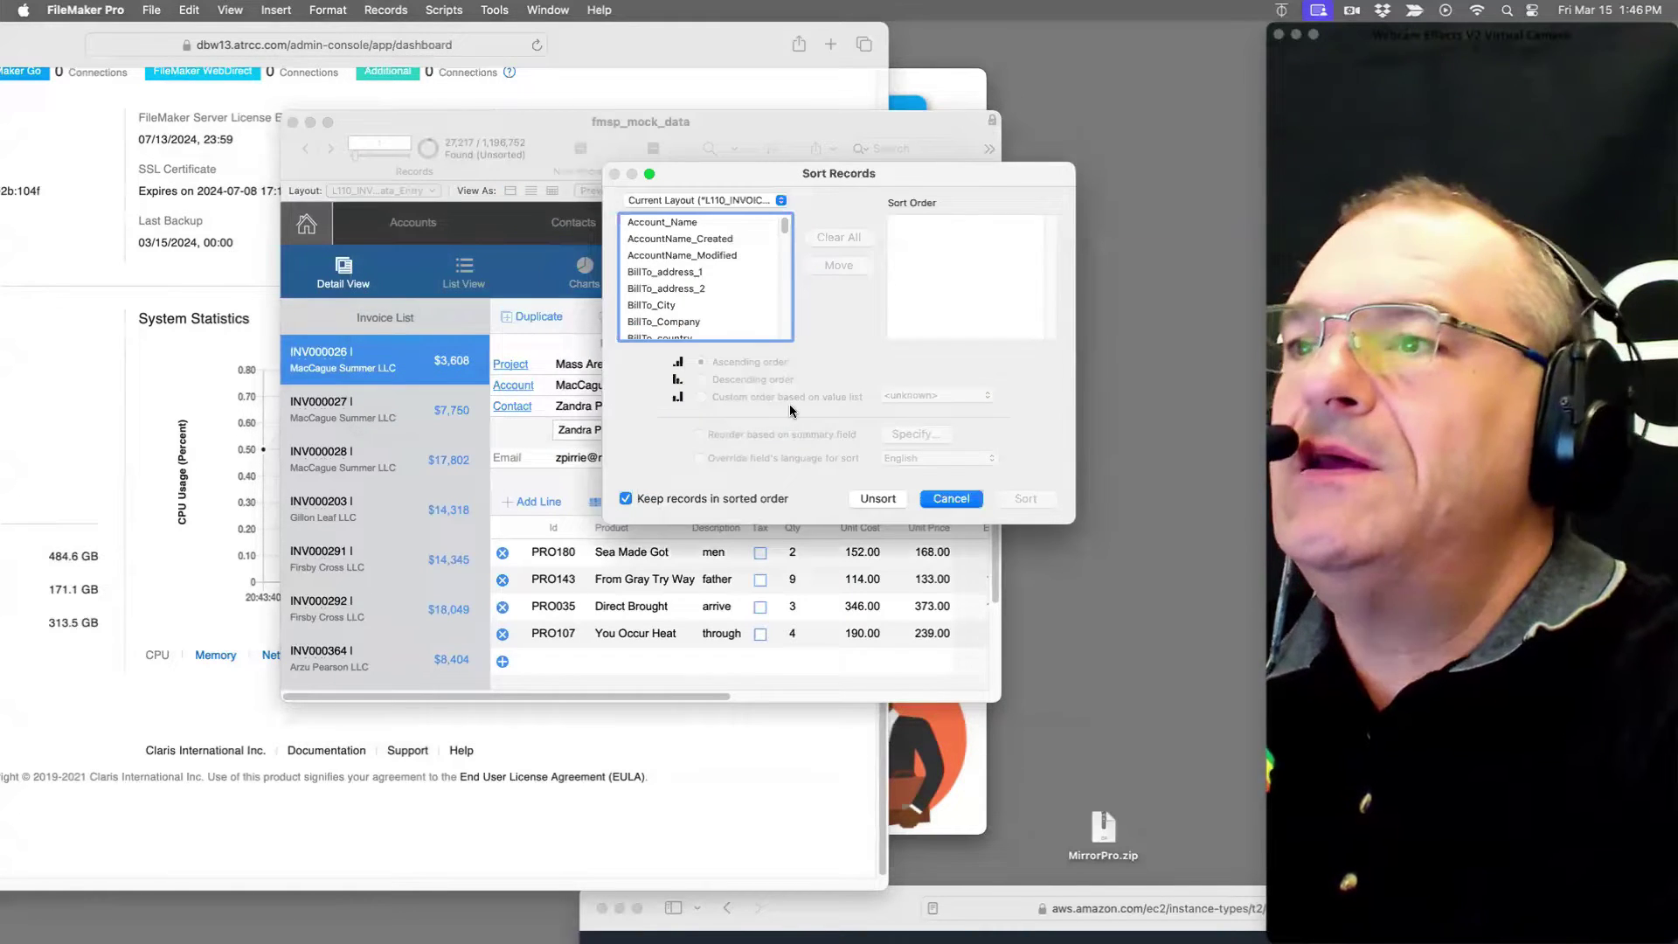
left_click(709, 203)
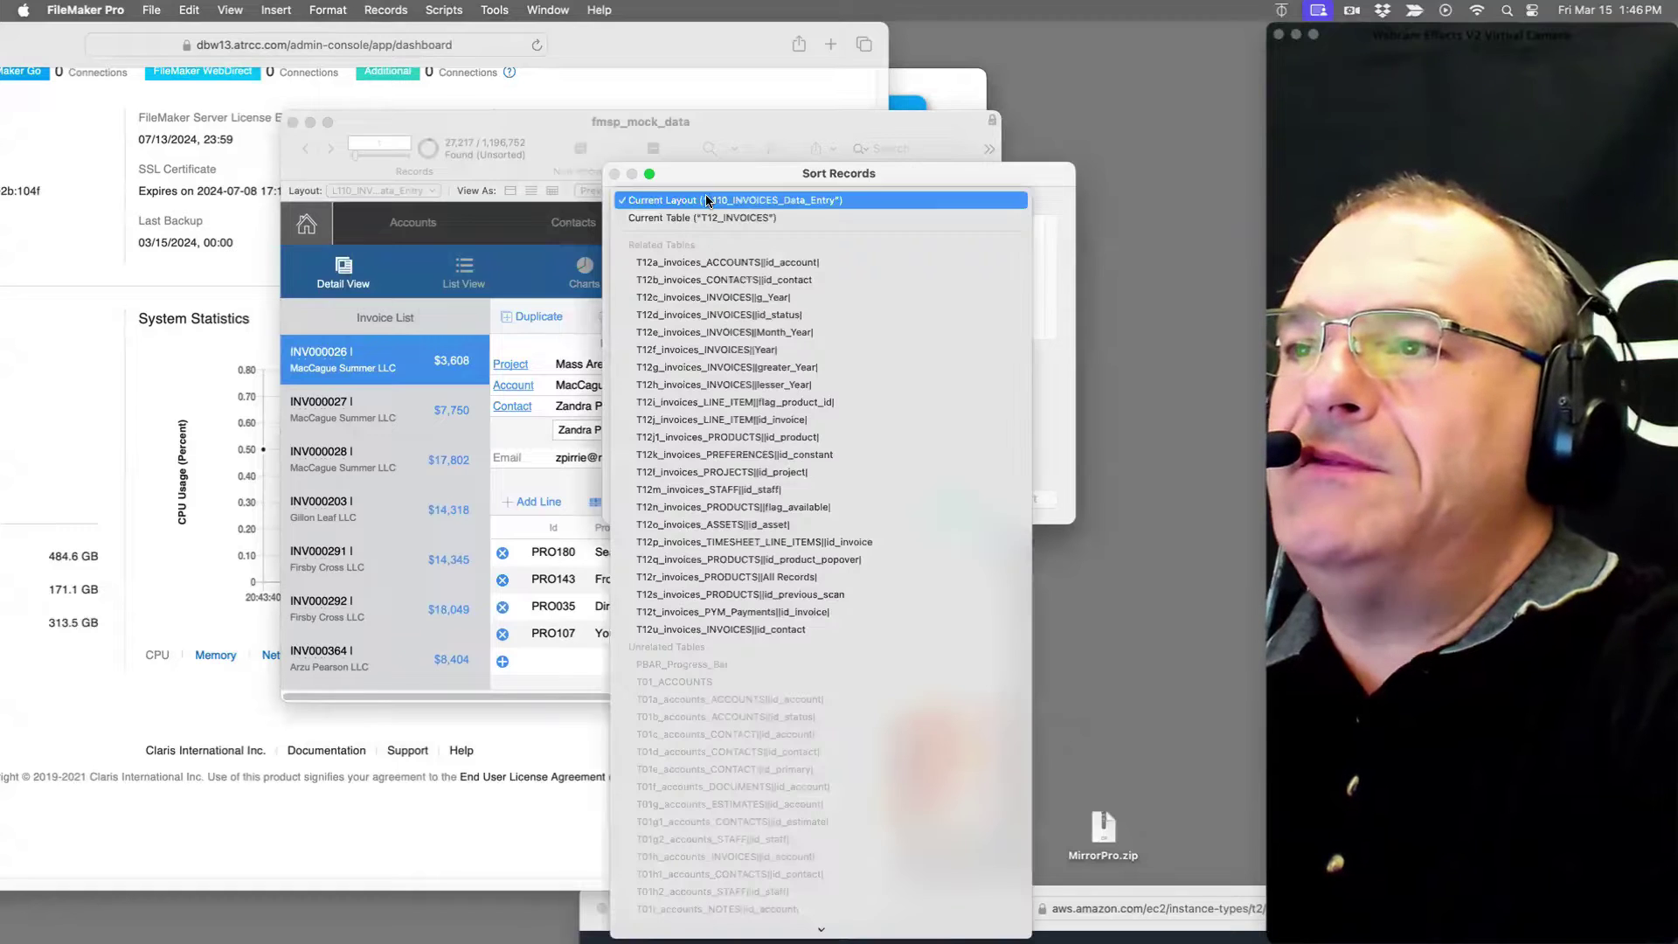
left_click(563, 219)
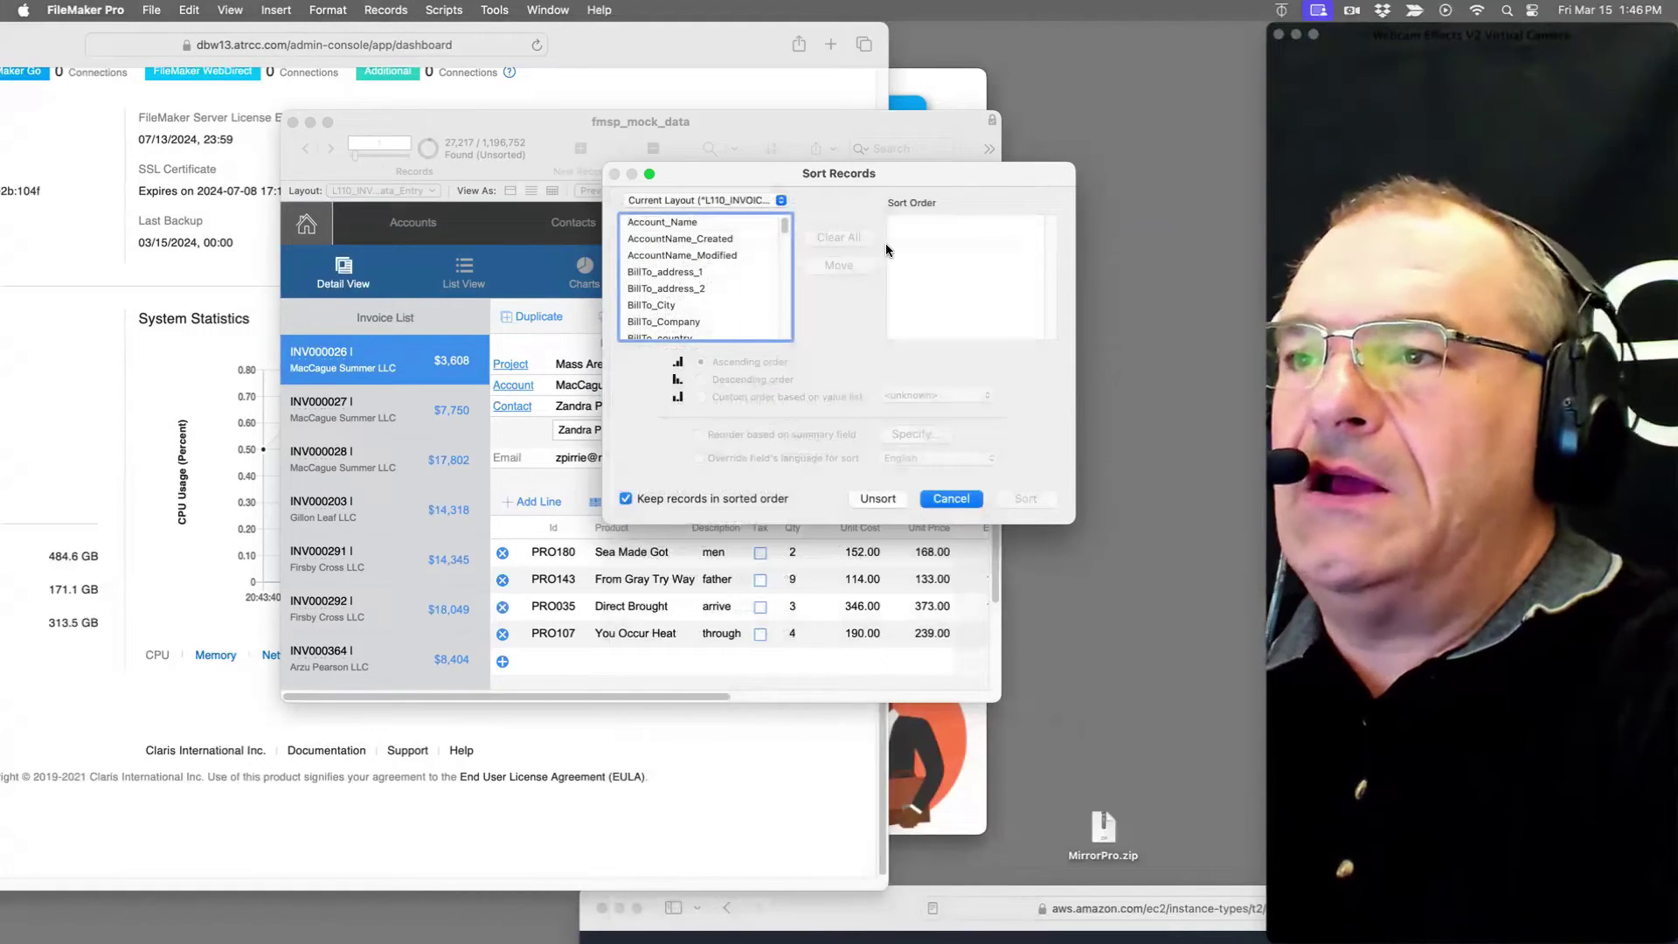
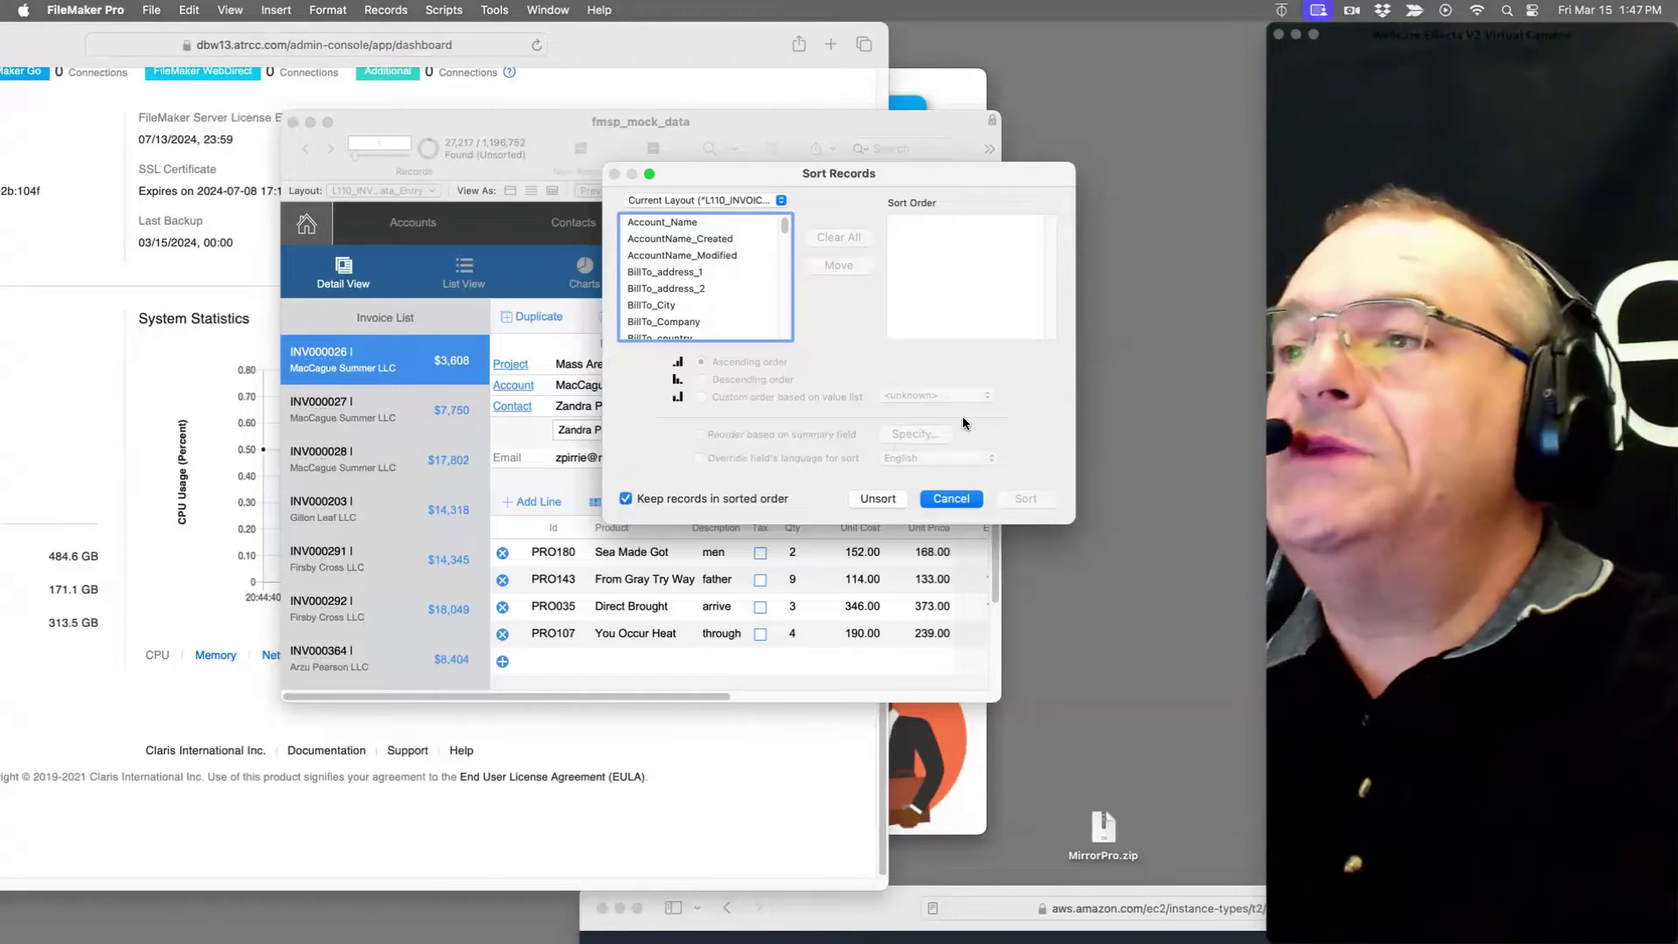
scroll(710, 272, "down", 5)
scroll(706, 318, "up", 5)
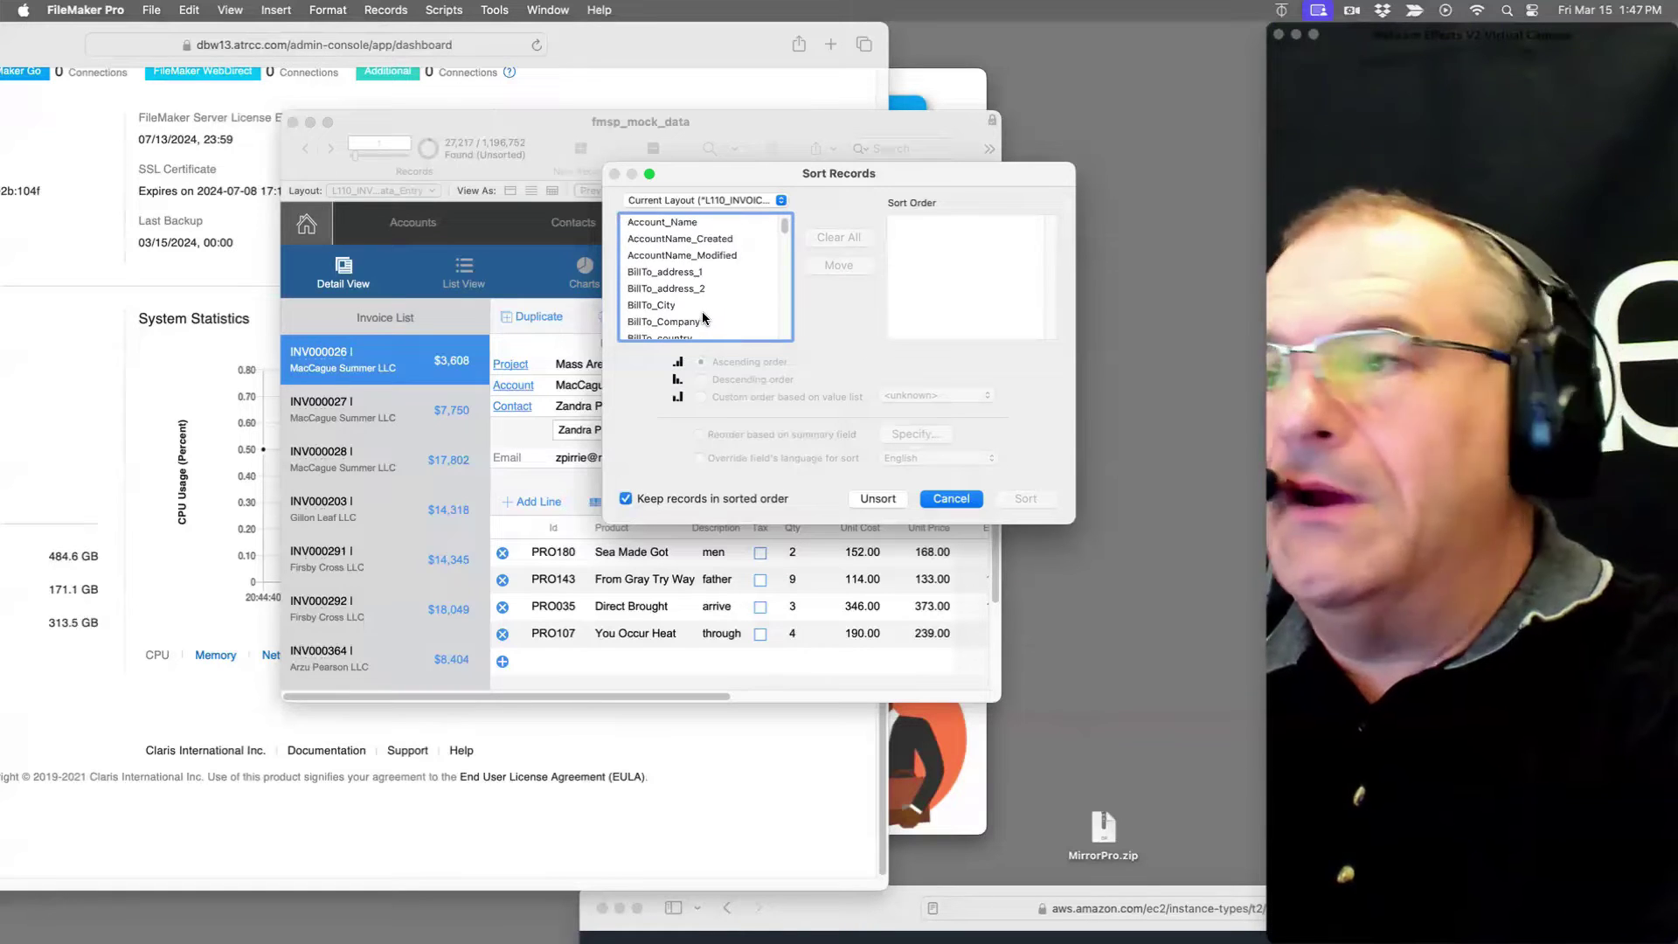
left_click(941, 499)
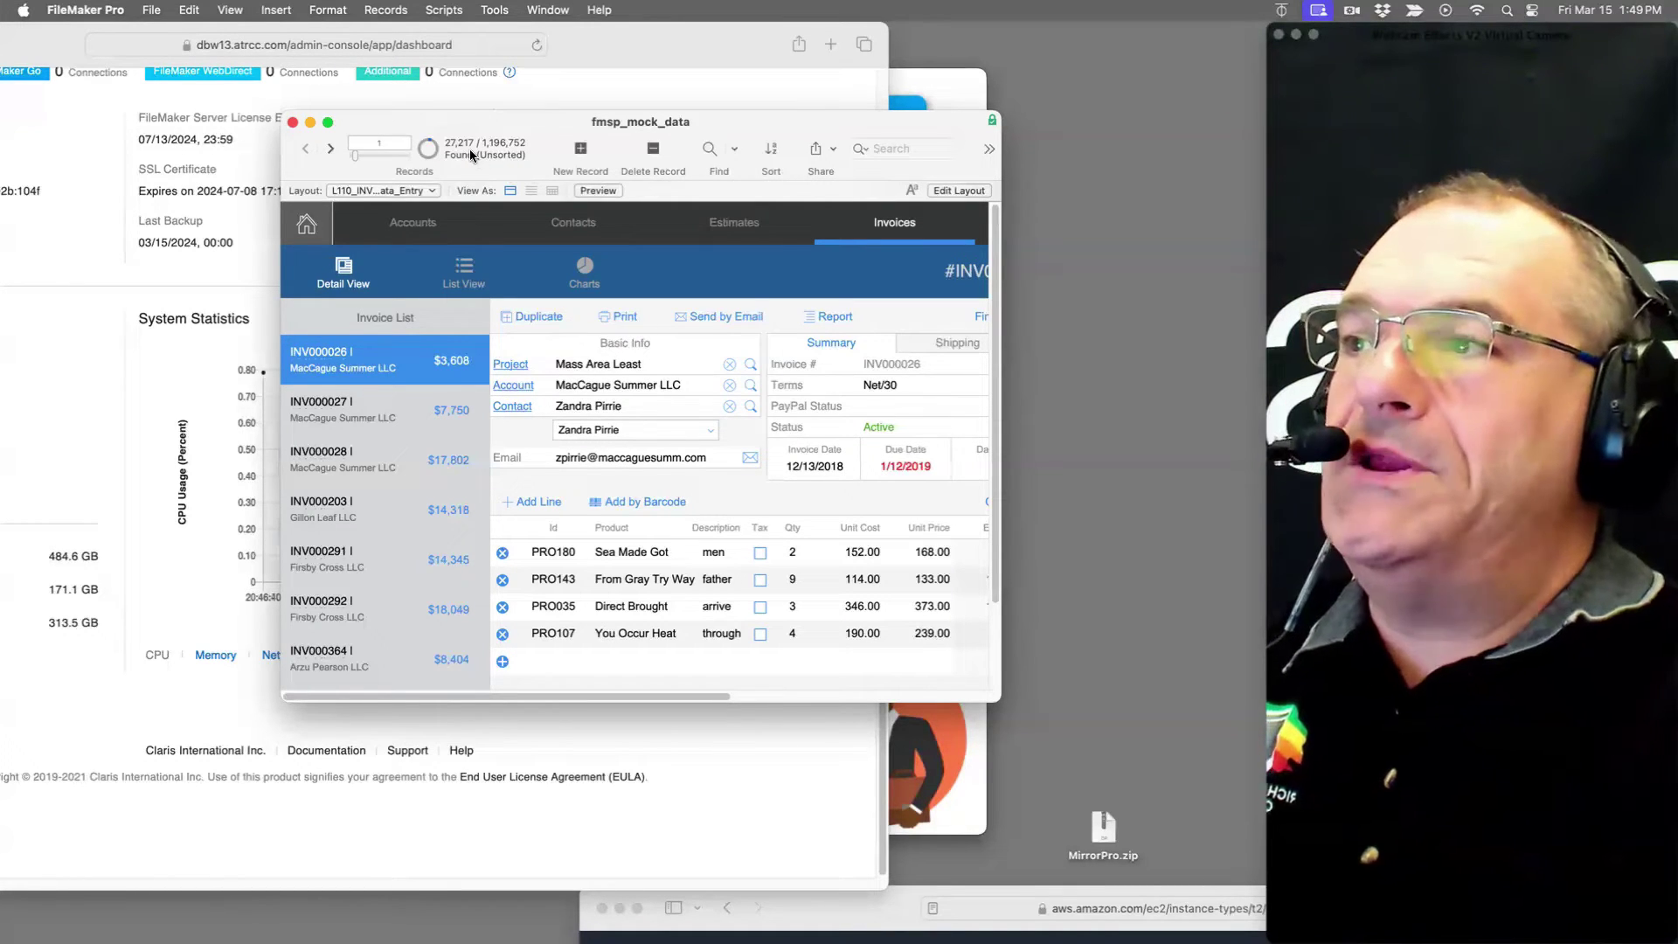
Step: Start a new invoice find request, then enlarge and reposition the fmsp_mock_data window over the Admin Console
key("super+f")
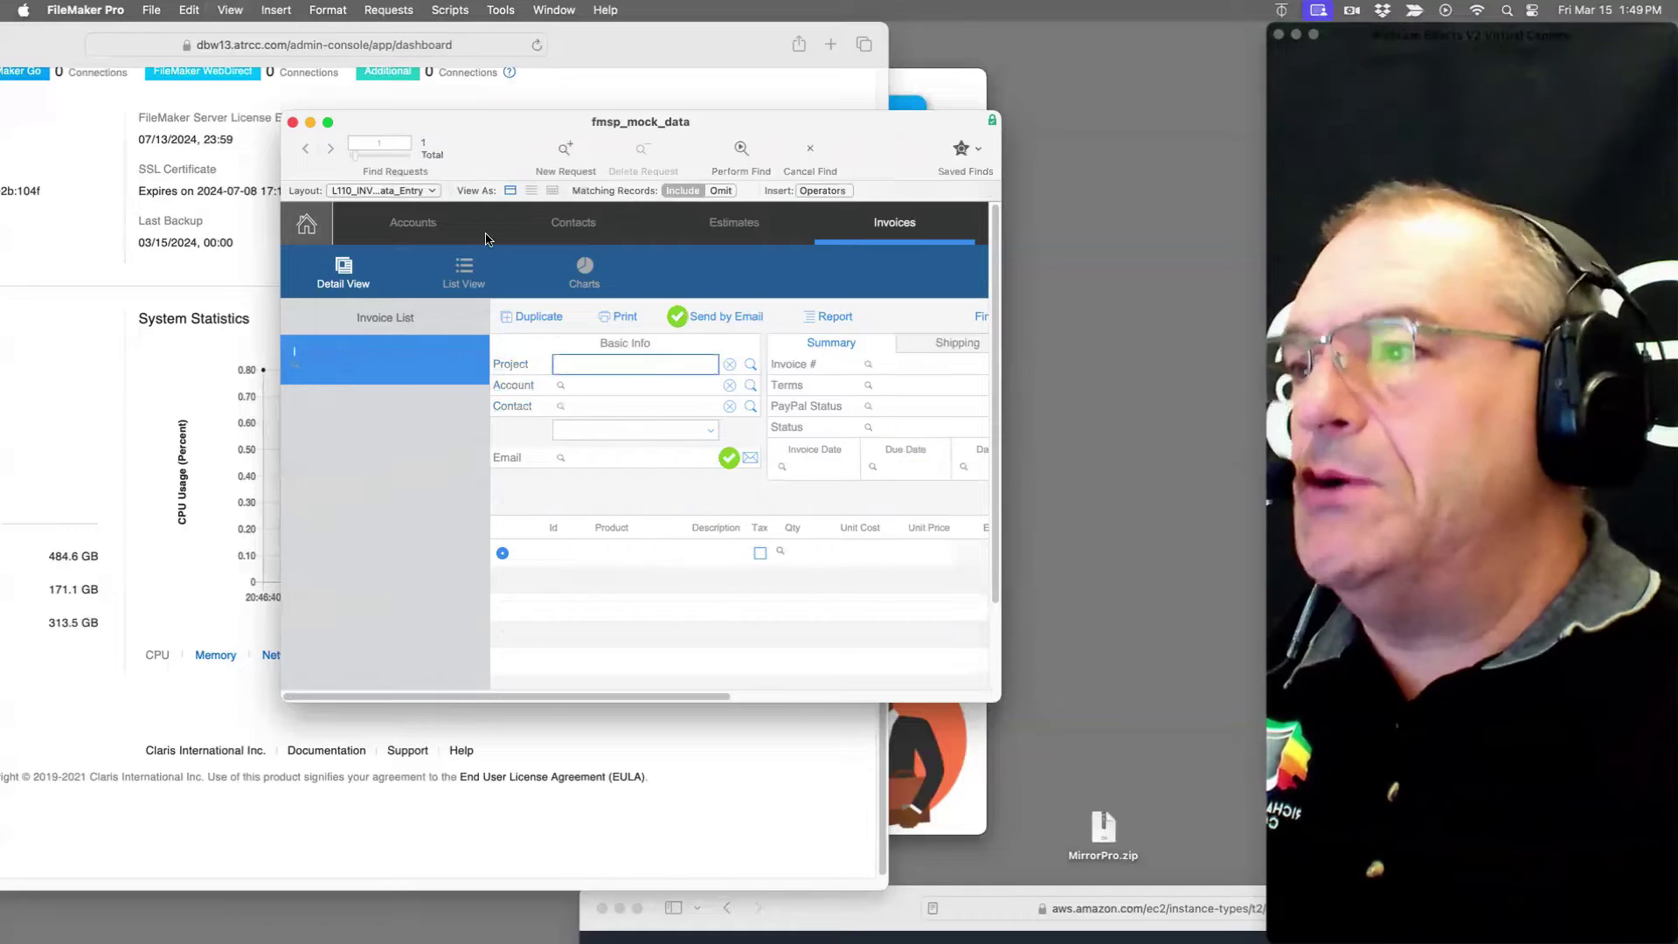
left_click_drag(999, 700, 1268, 927)
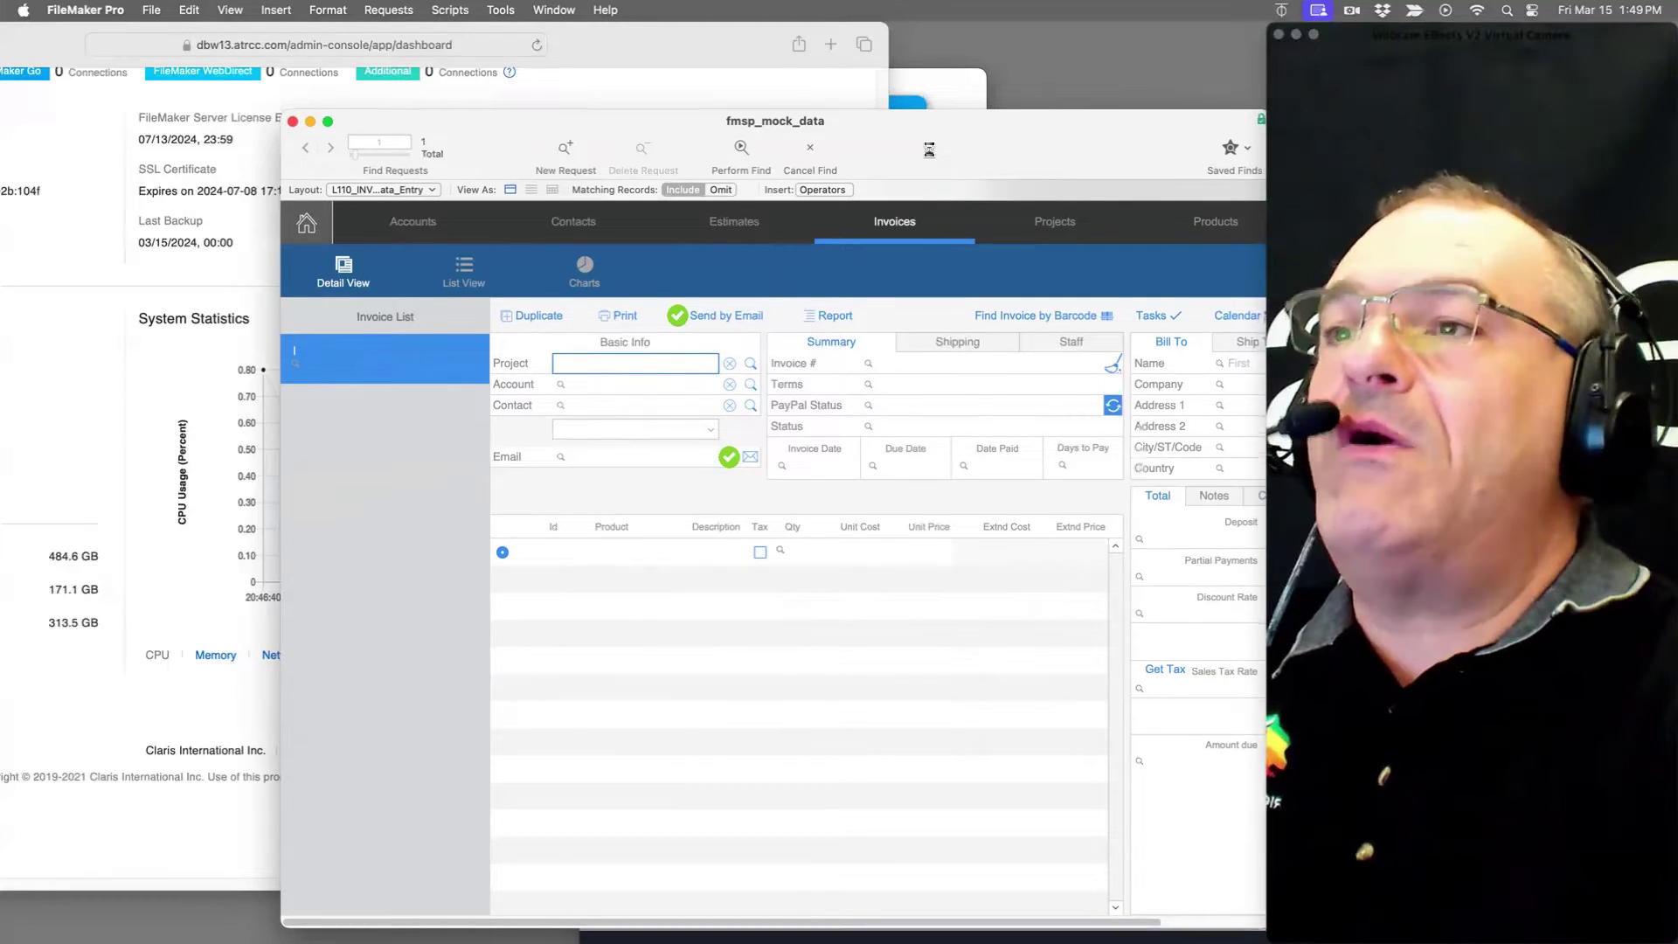
left_click_drag(936, 168, 985, 106)
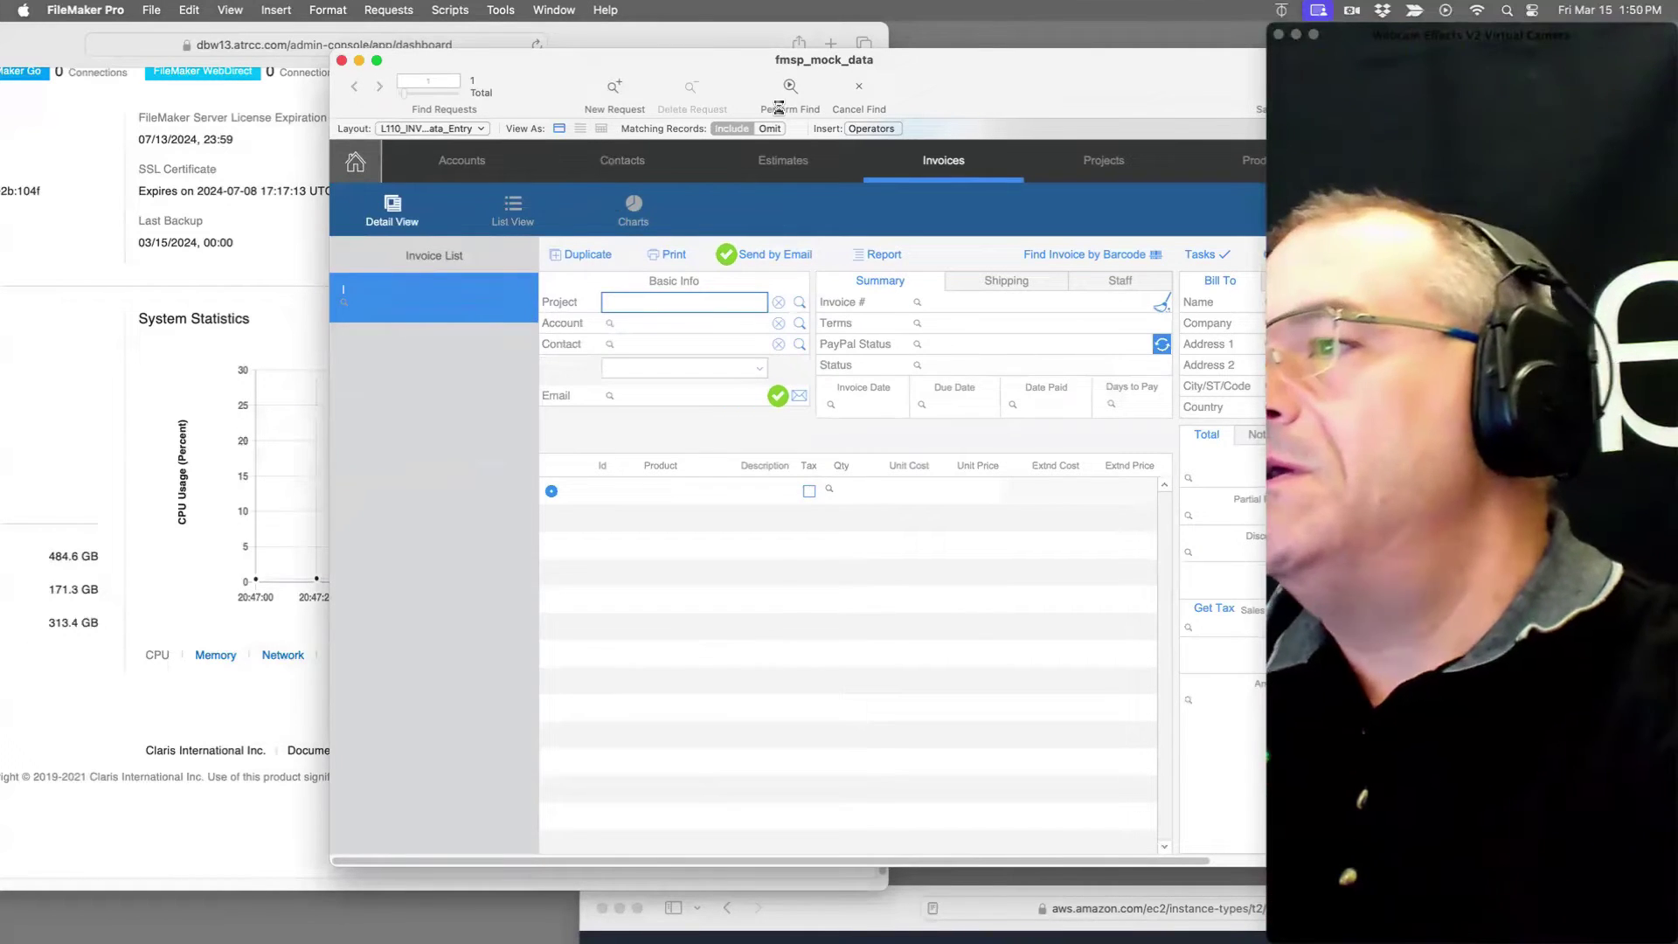
Step: Examine the CPU usage chart in the Admin Console before and after moving to the contact drop-down field in the find request
left_click(244, 382)
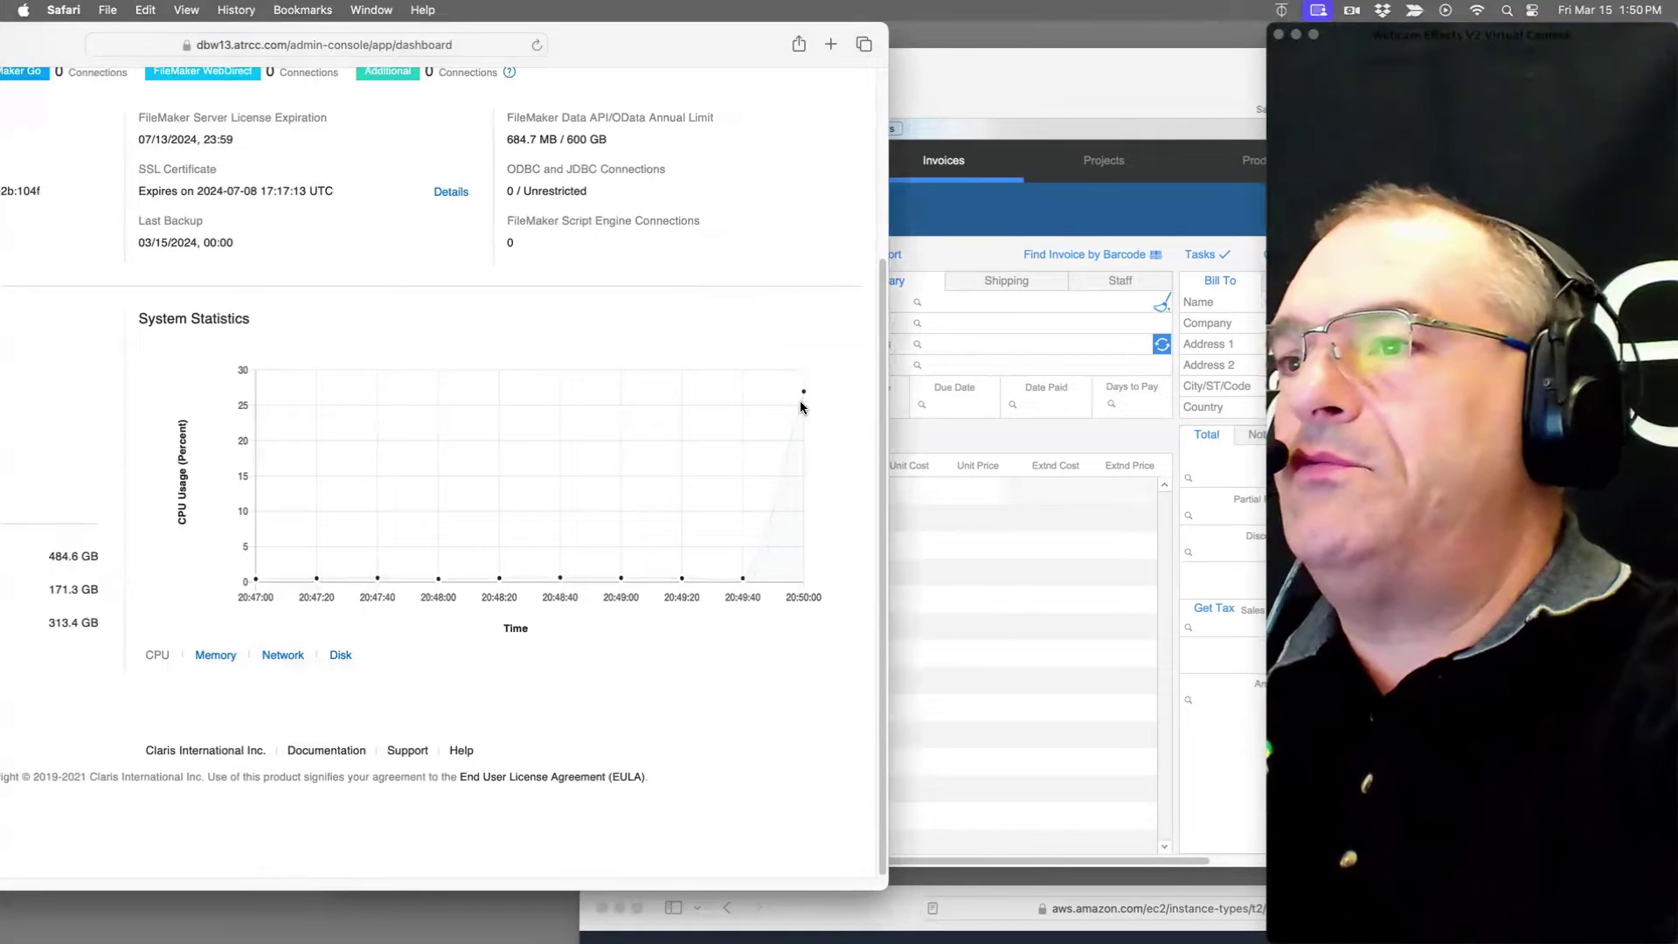
left_click(1078, 442)
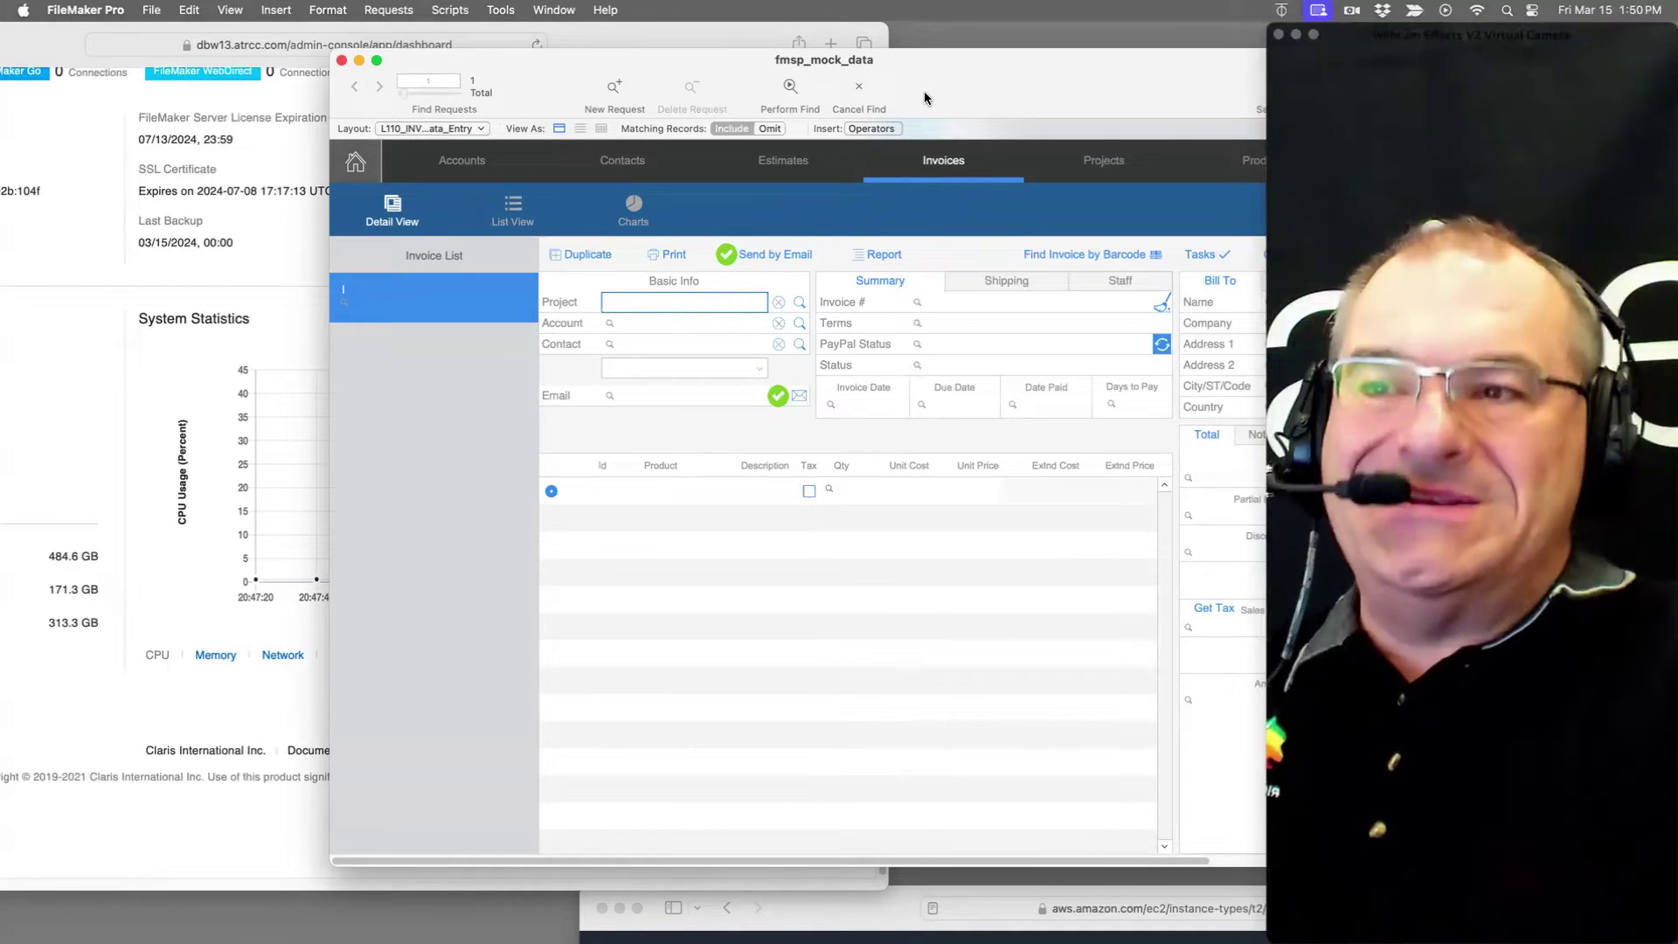
key("Tab")
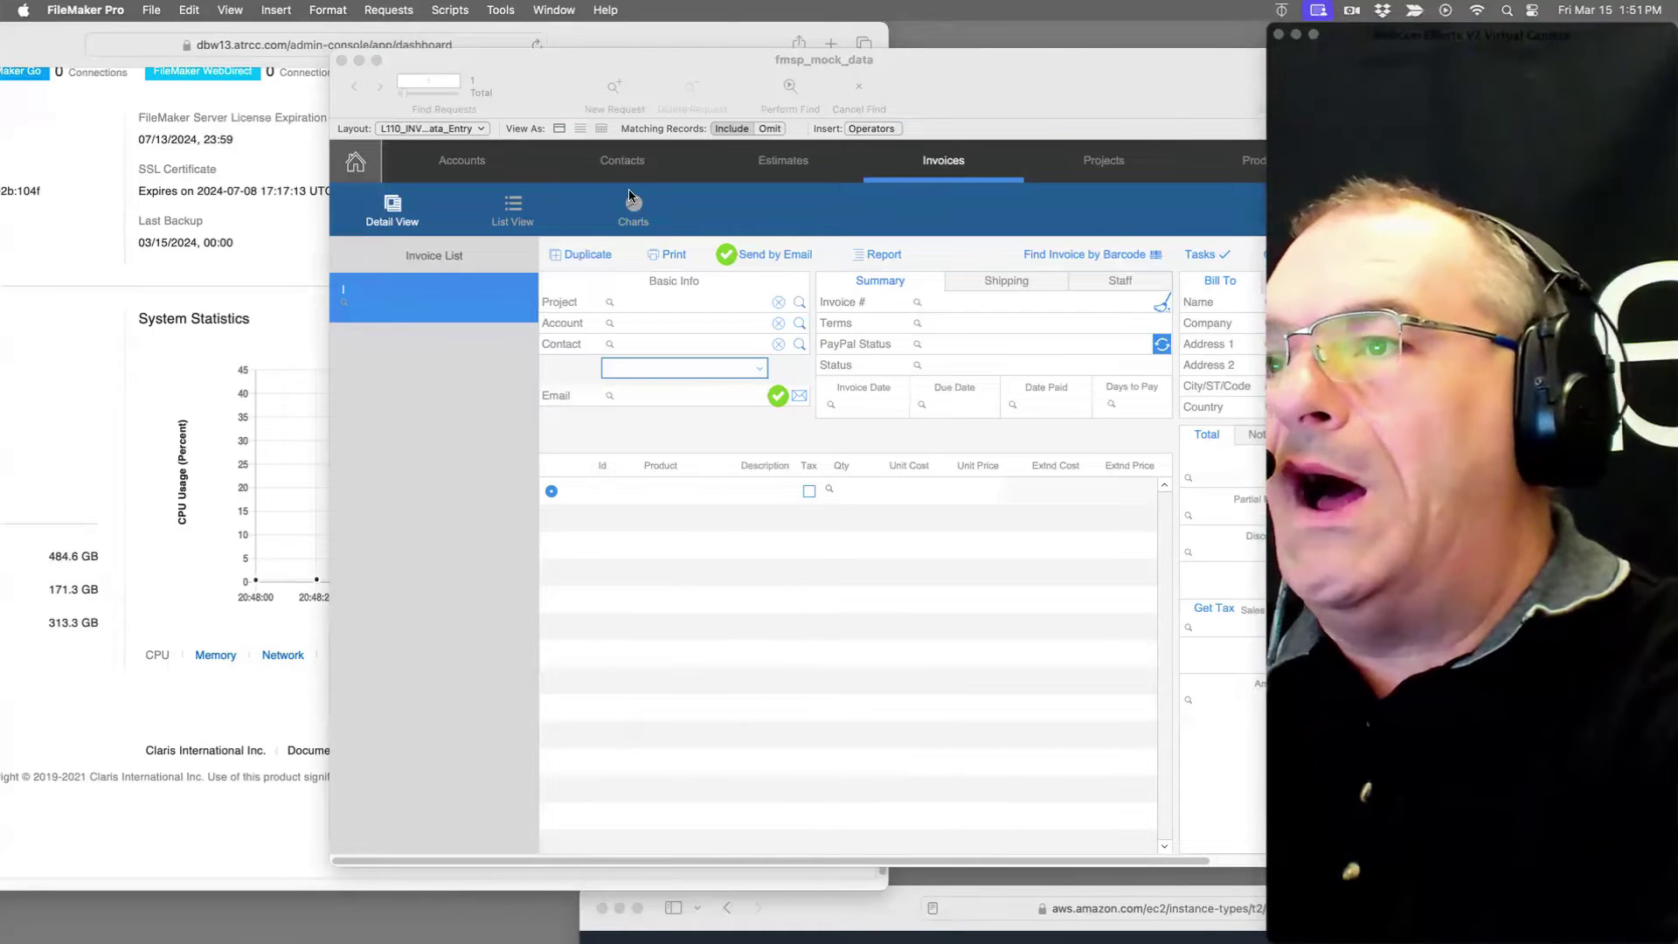
left_click(190, 341)
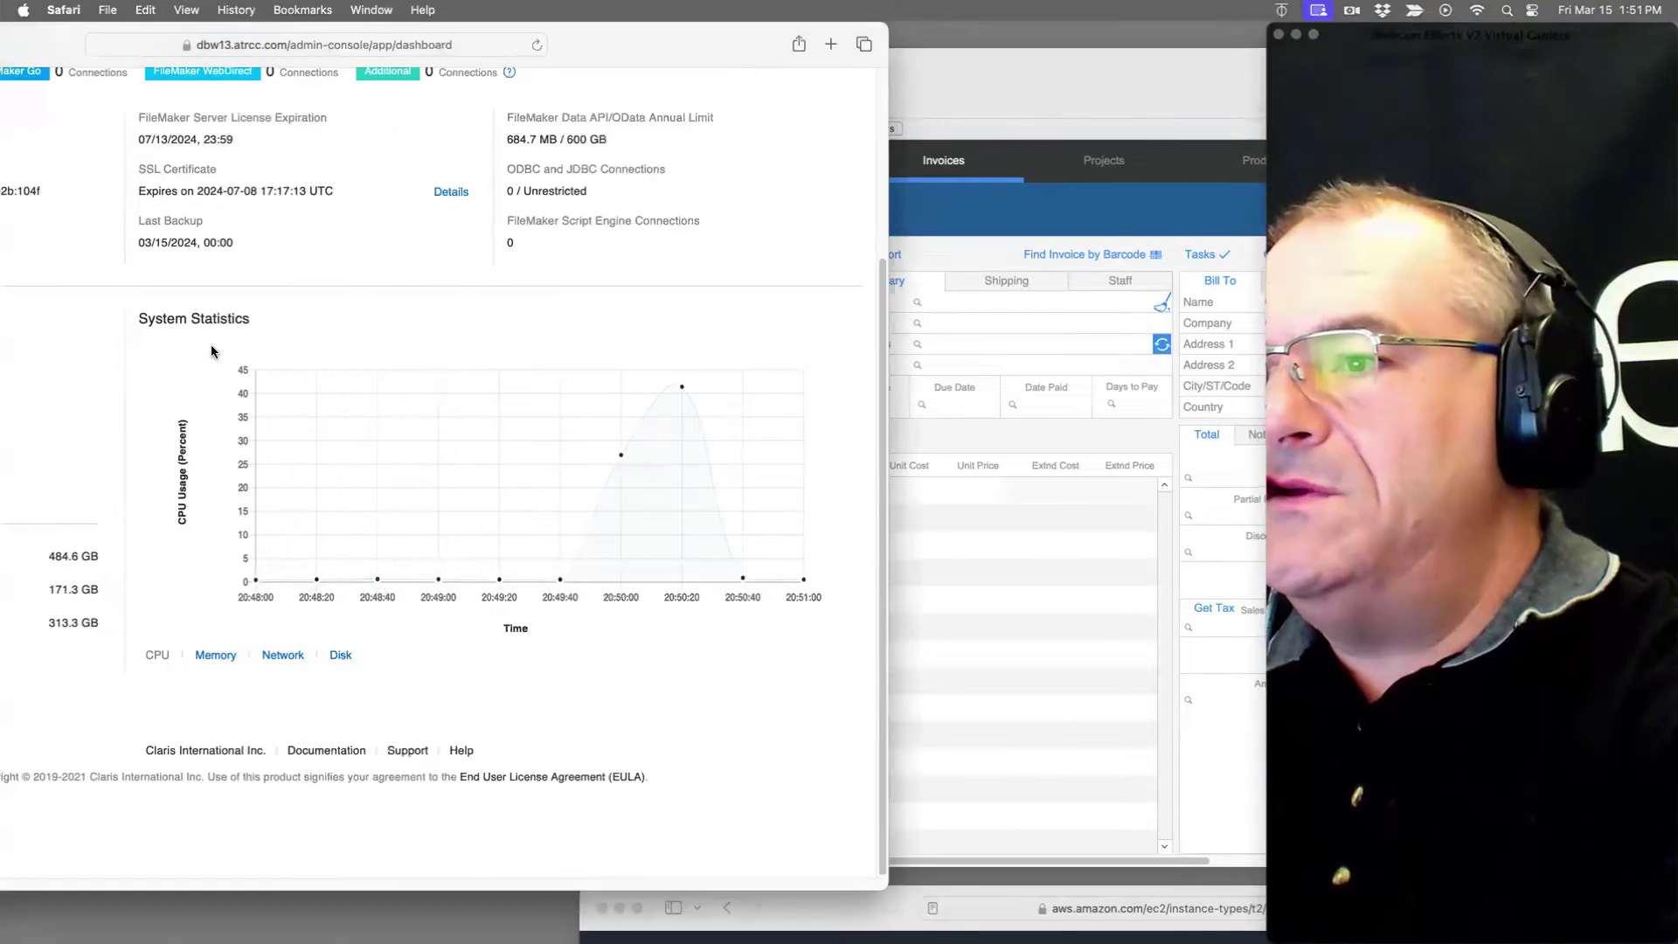
left_click(936, 431)
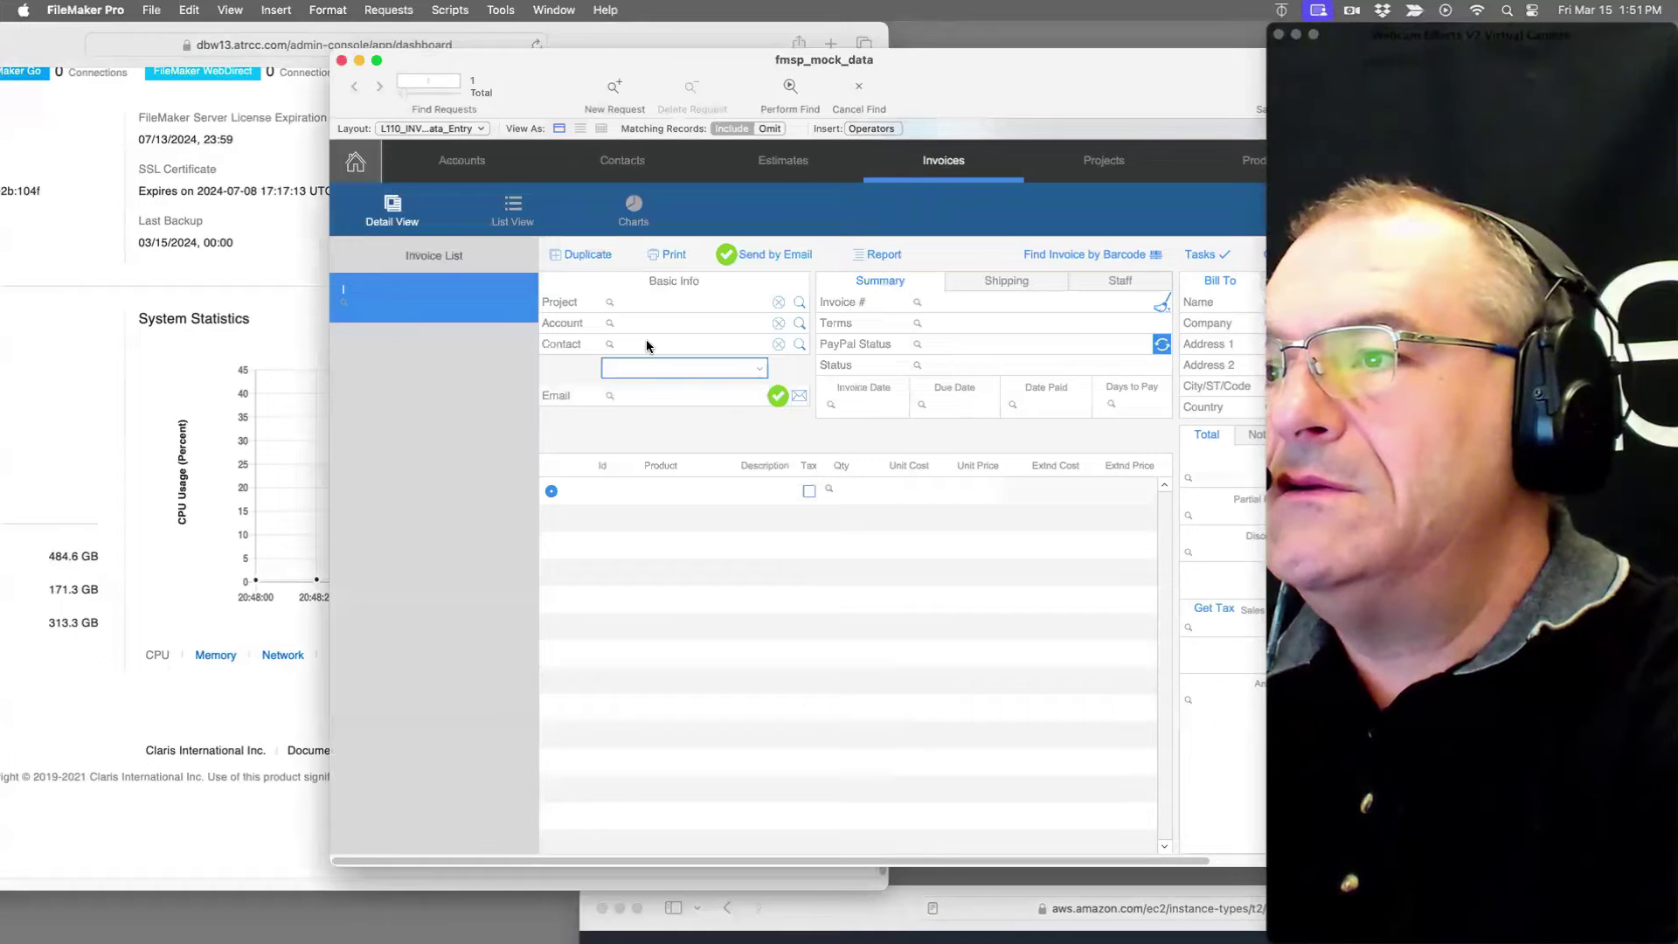
Step: Compare the contact's text field with its drop-down field in the invoice find request while watching the server's CPU chart
left_click(647, 344)
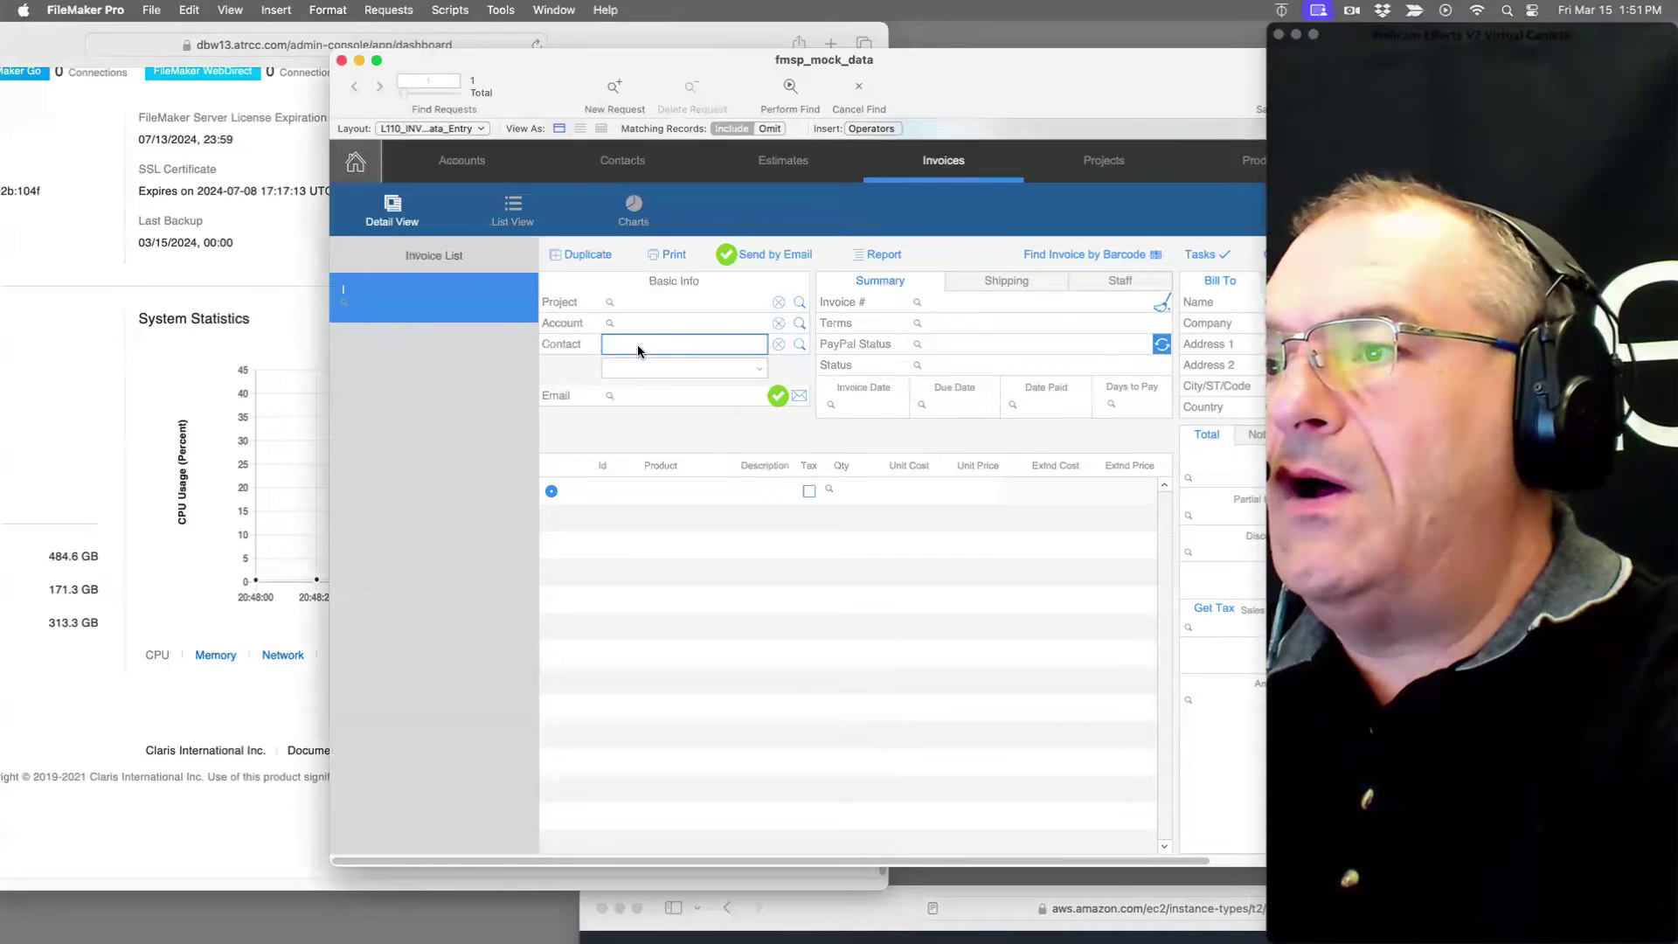
key("Tab")
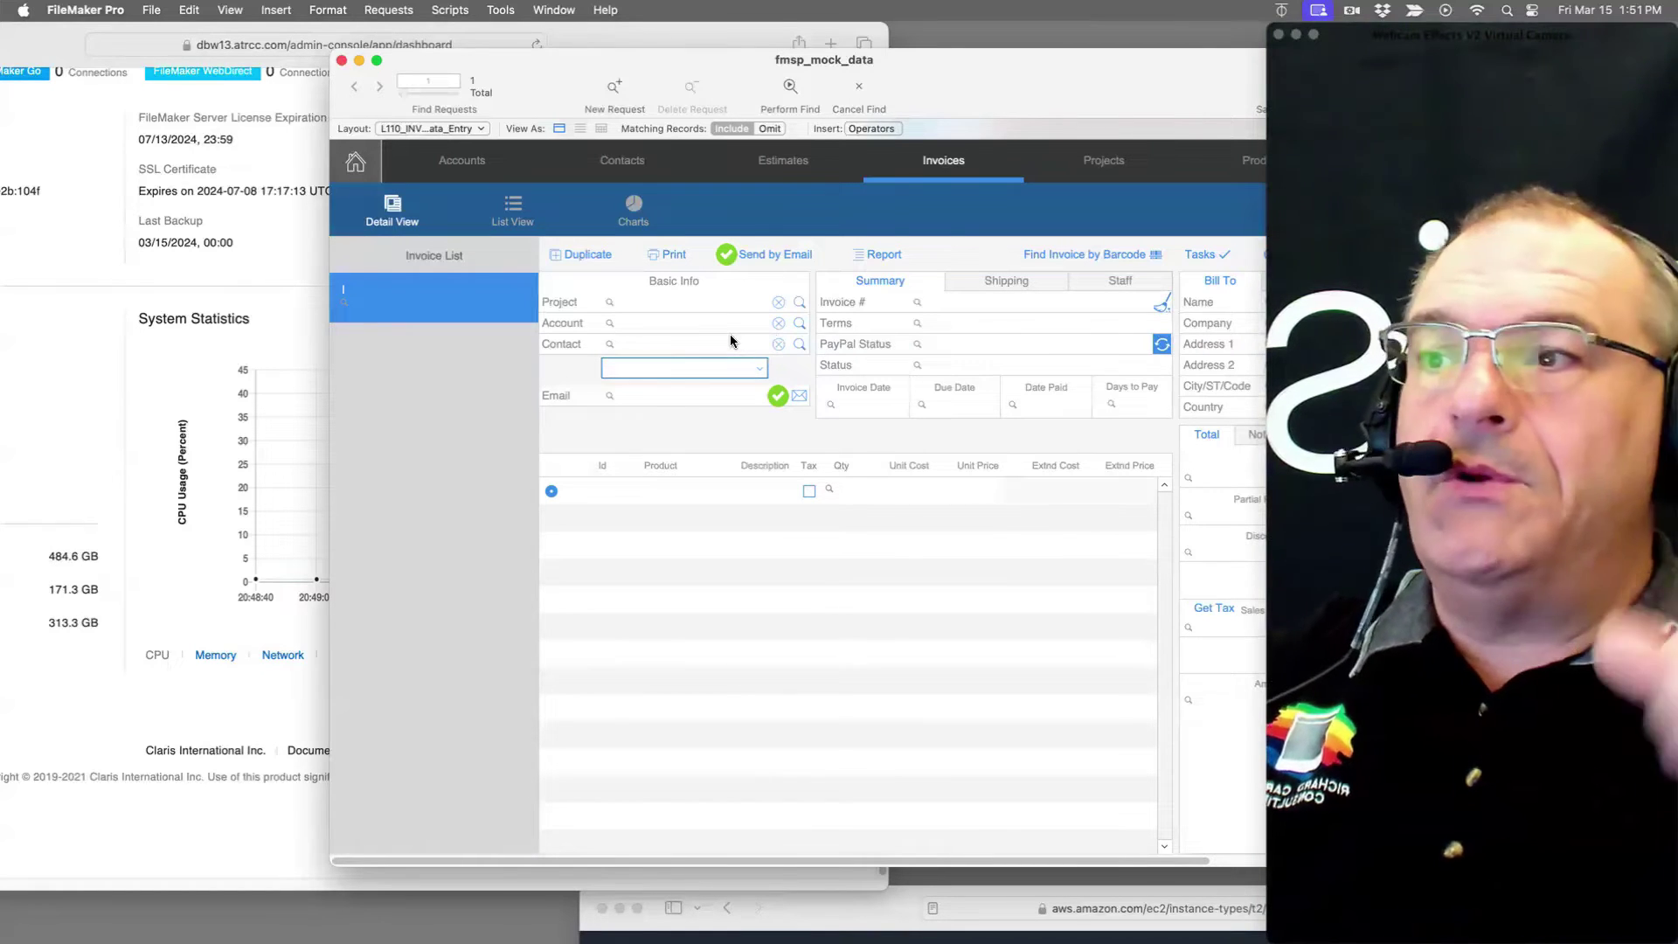
left_click(253, 393)
left_click(916, 437)
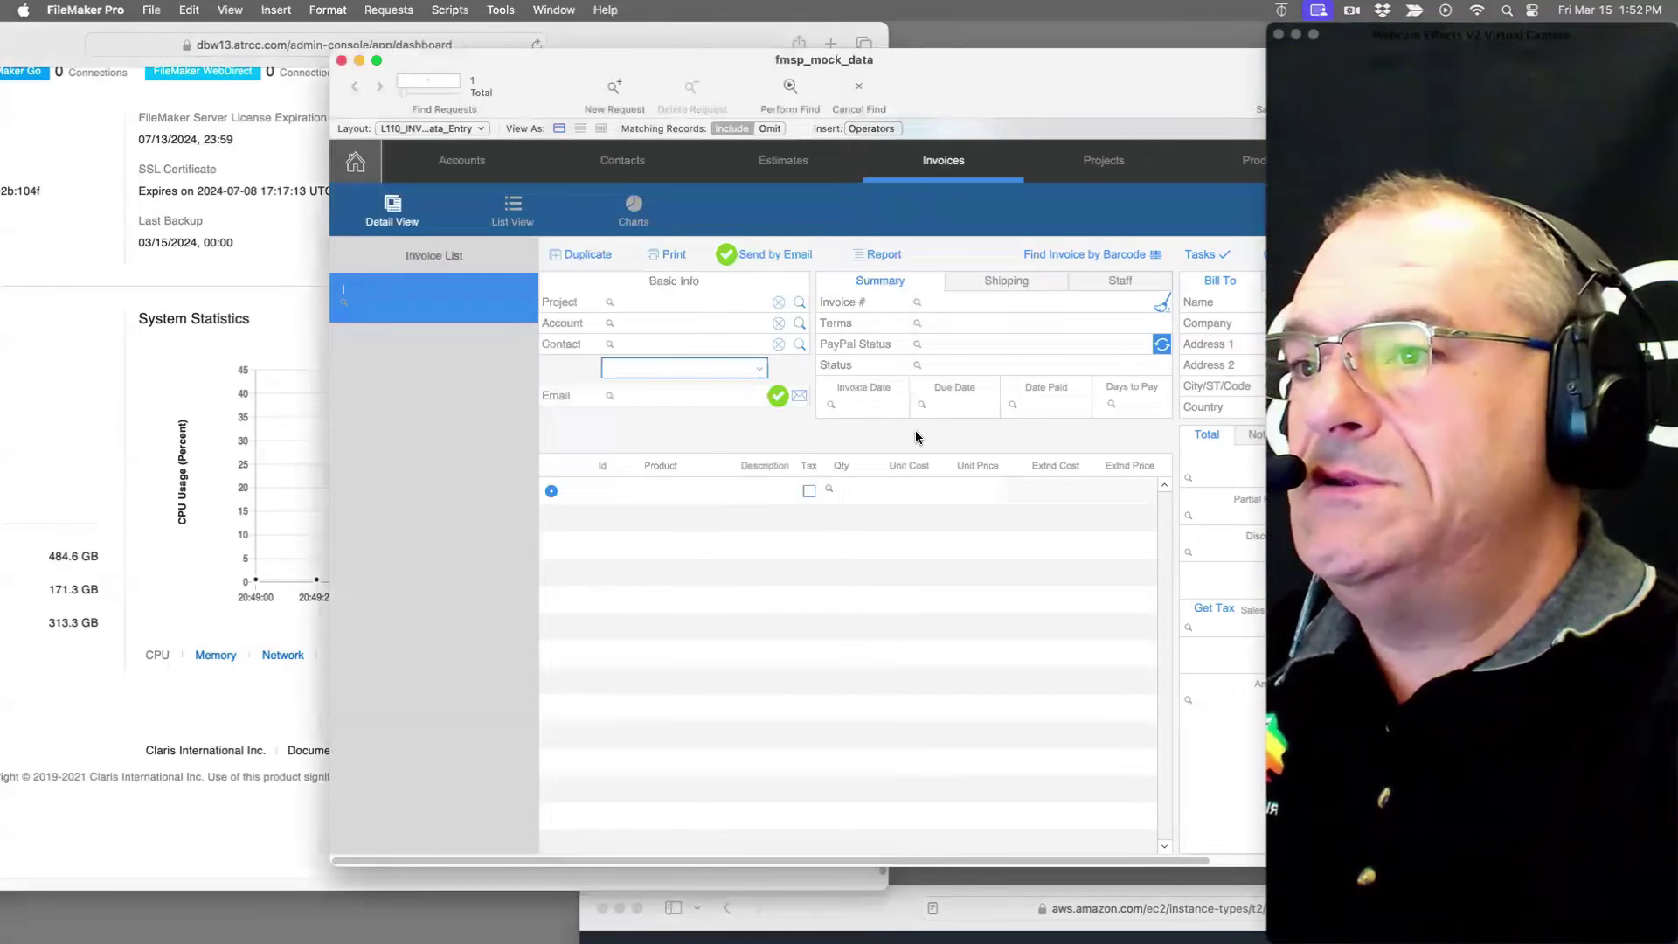
Step: Find invoices whose contact matches "r", and modify that find to search the contact for "ri"
left_click(648, 348)
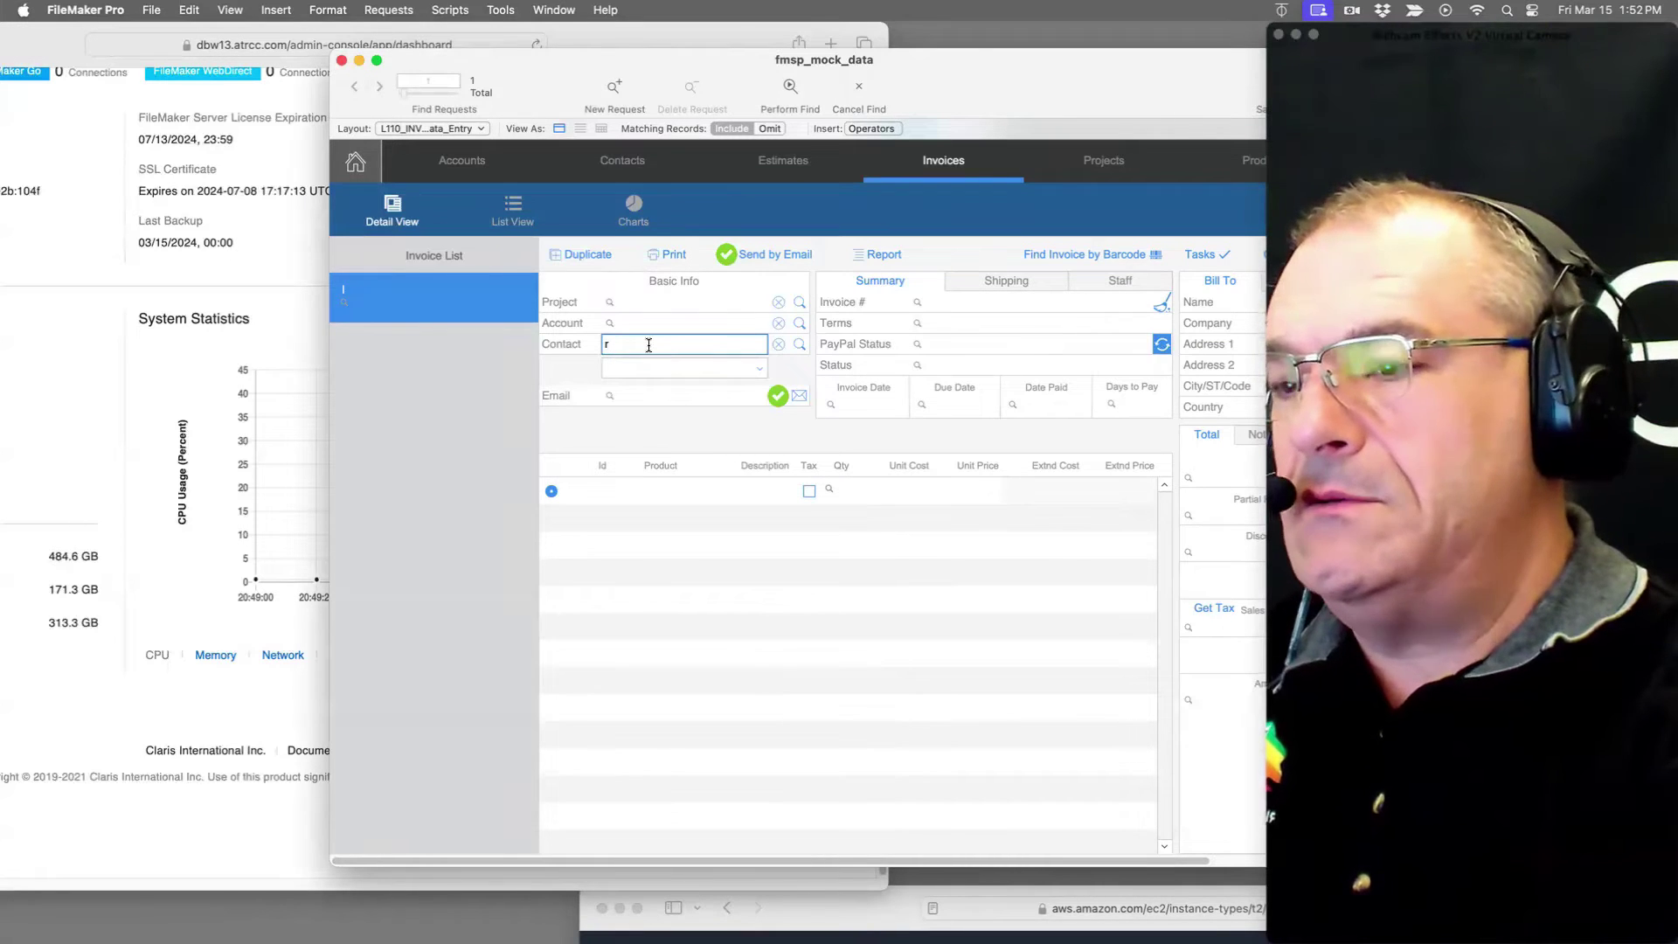
key("Return")
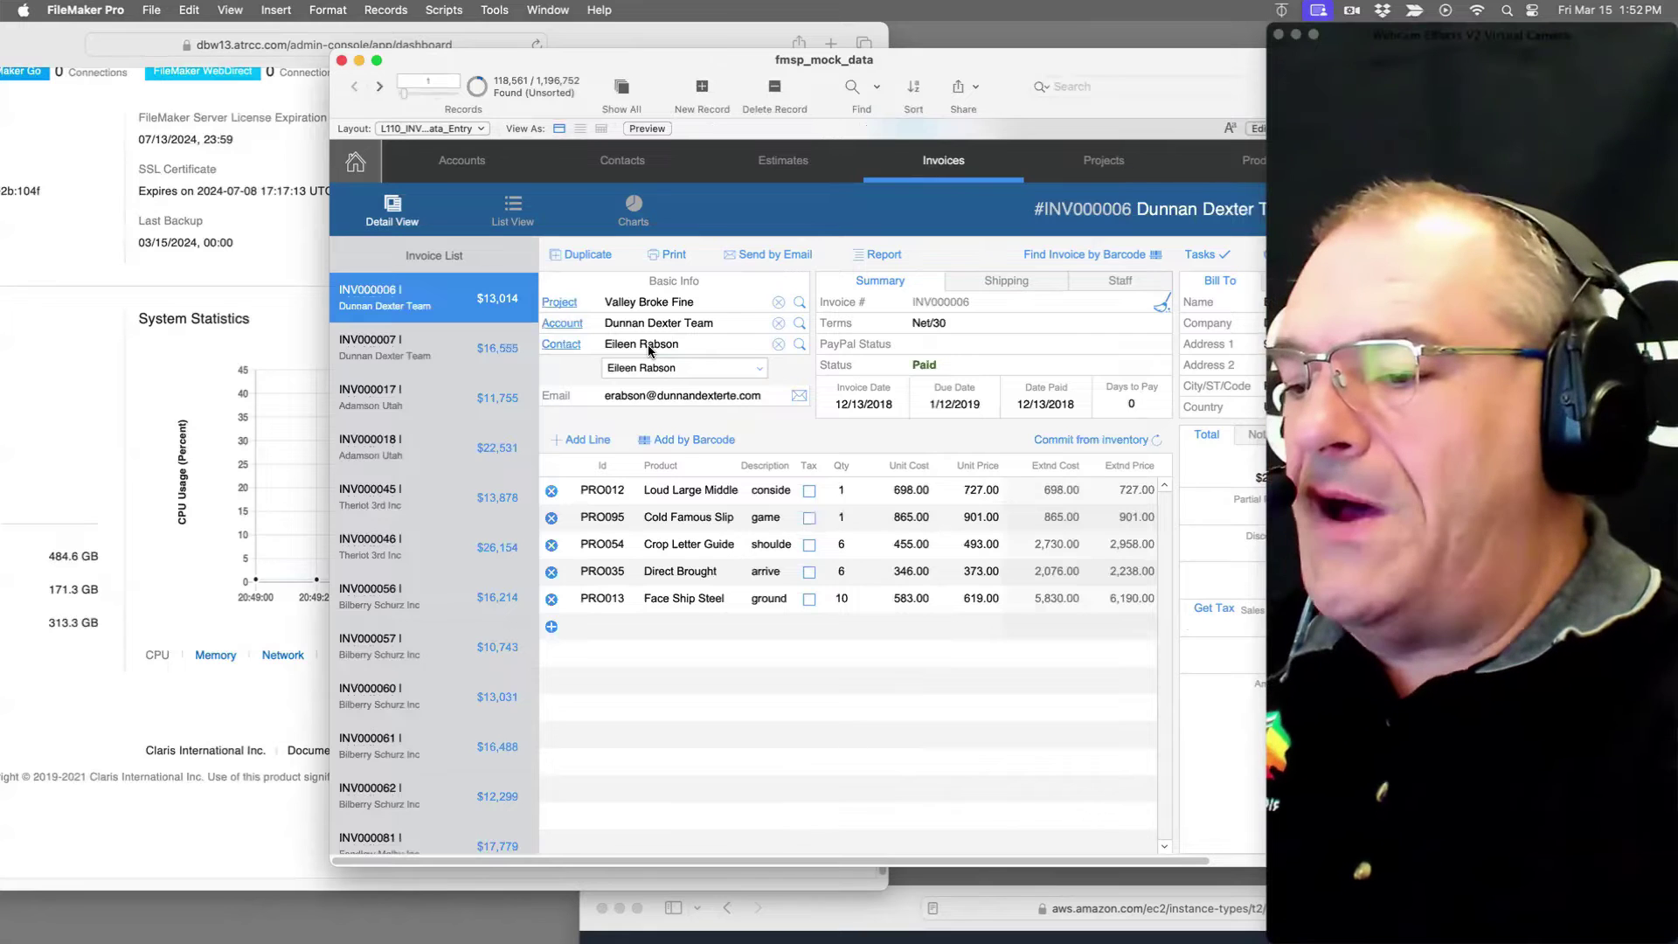
key("super+r")
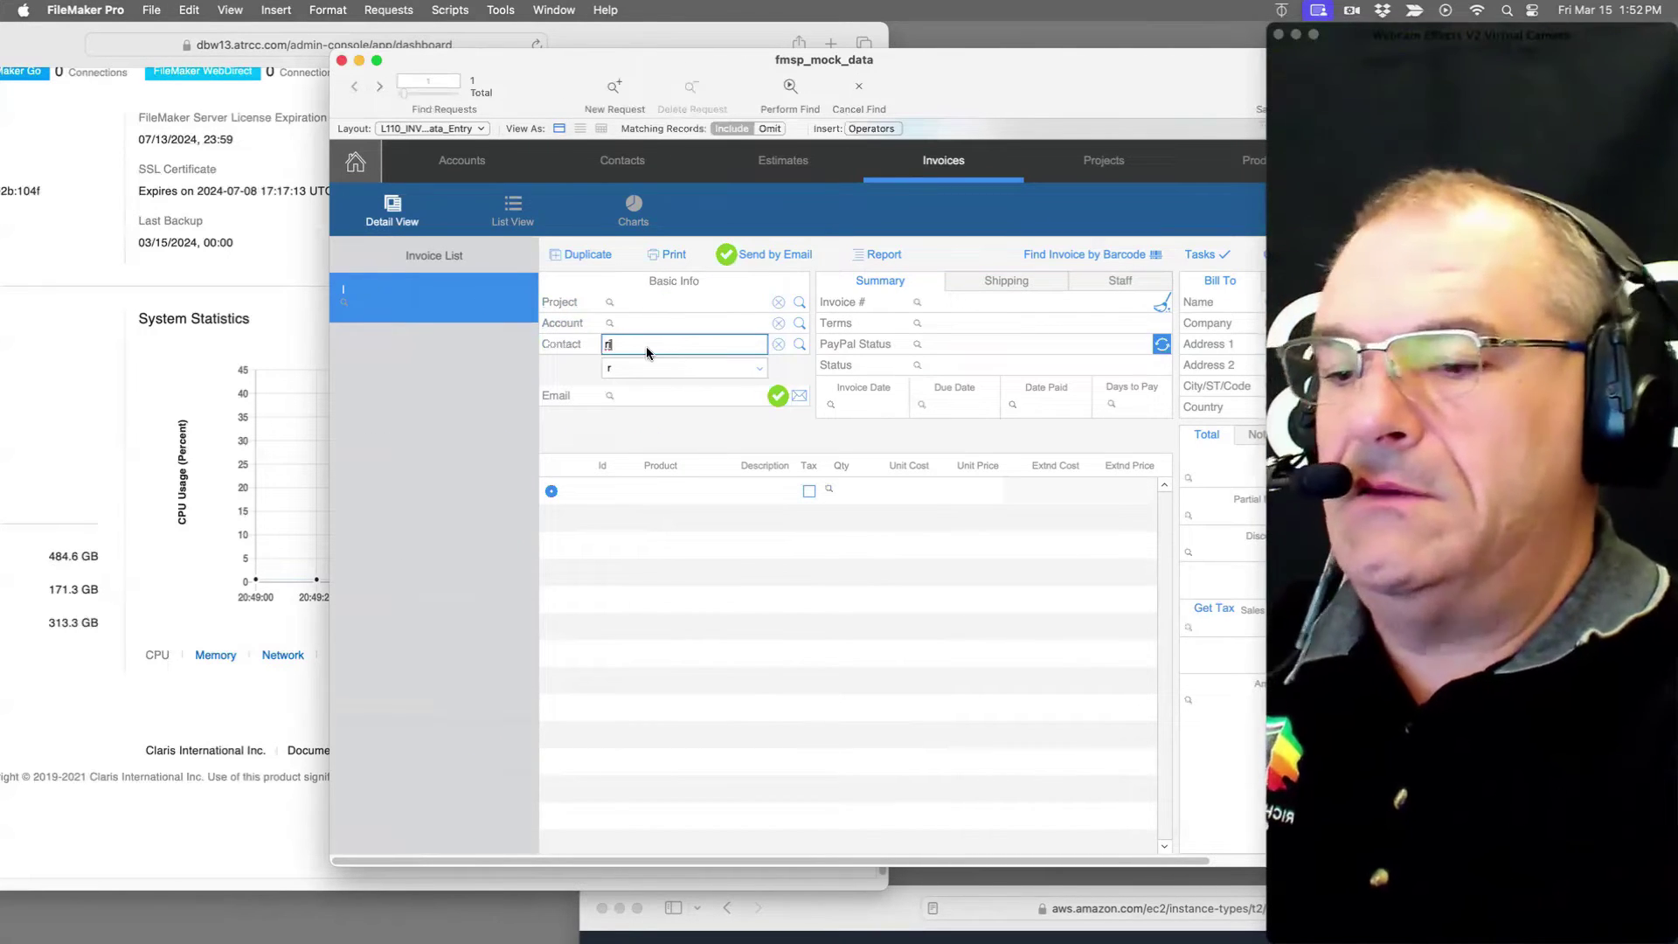
key("Return")
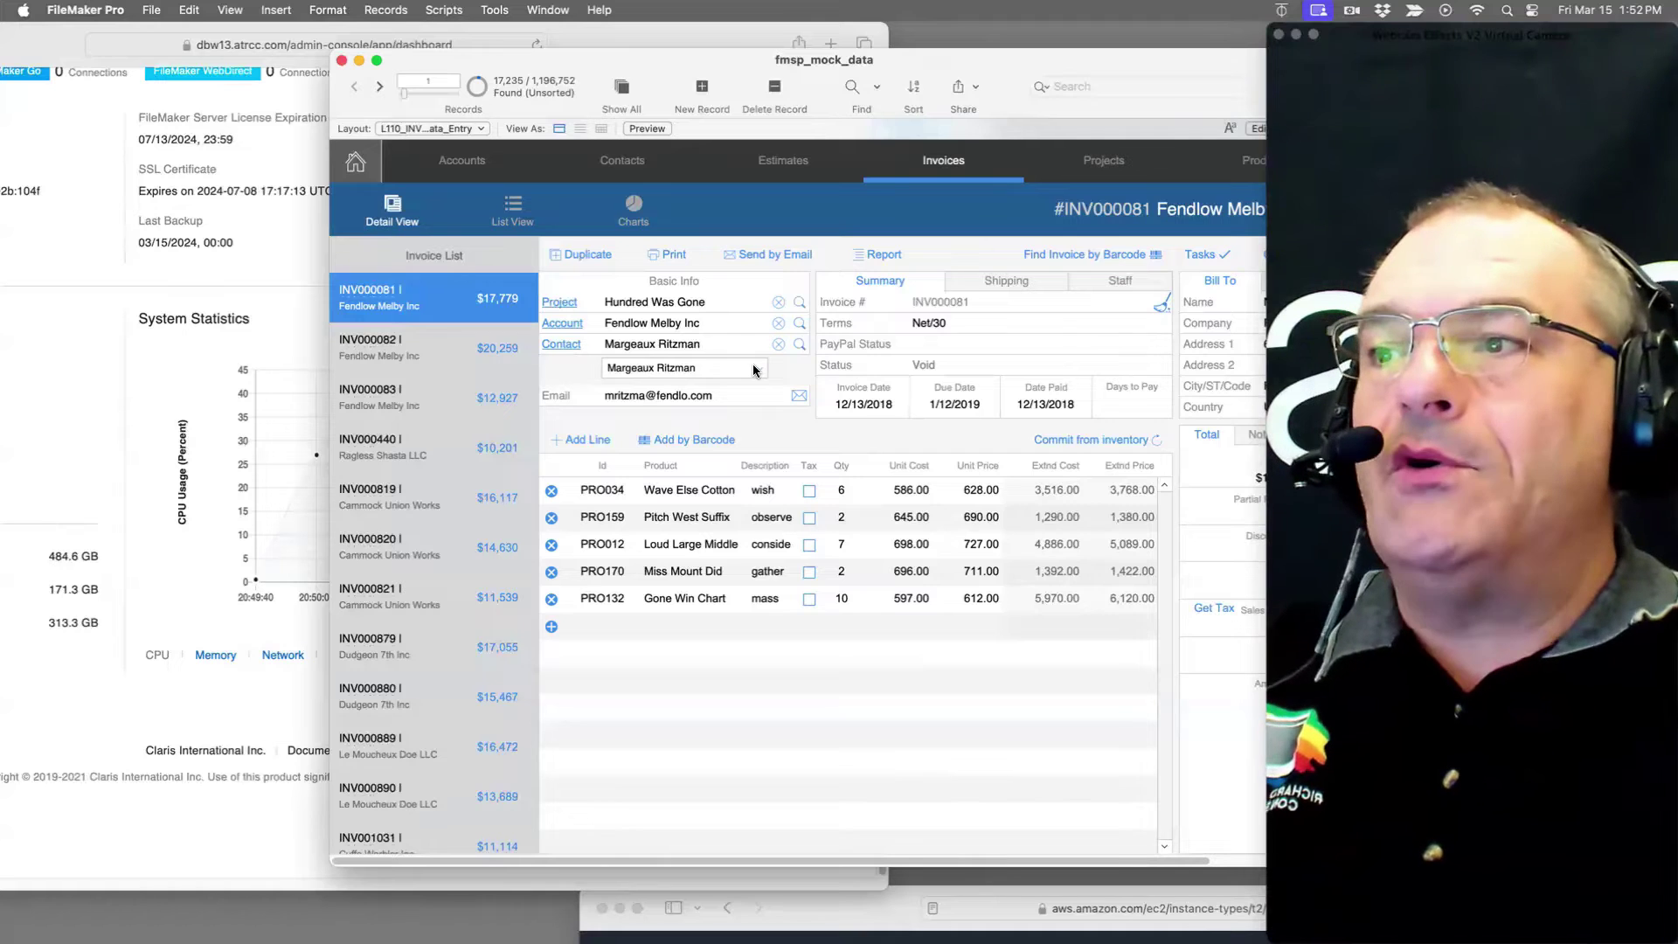
Step: Open a second fmsp_mock_data window with its status toolbar hidden and show the contacts there in list view
left_click(548, 9)
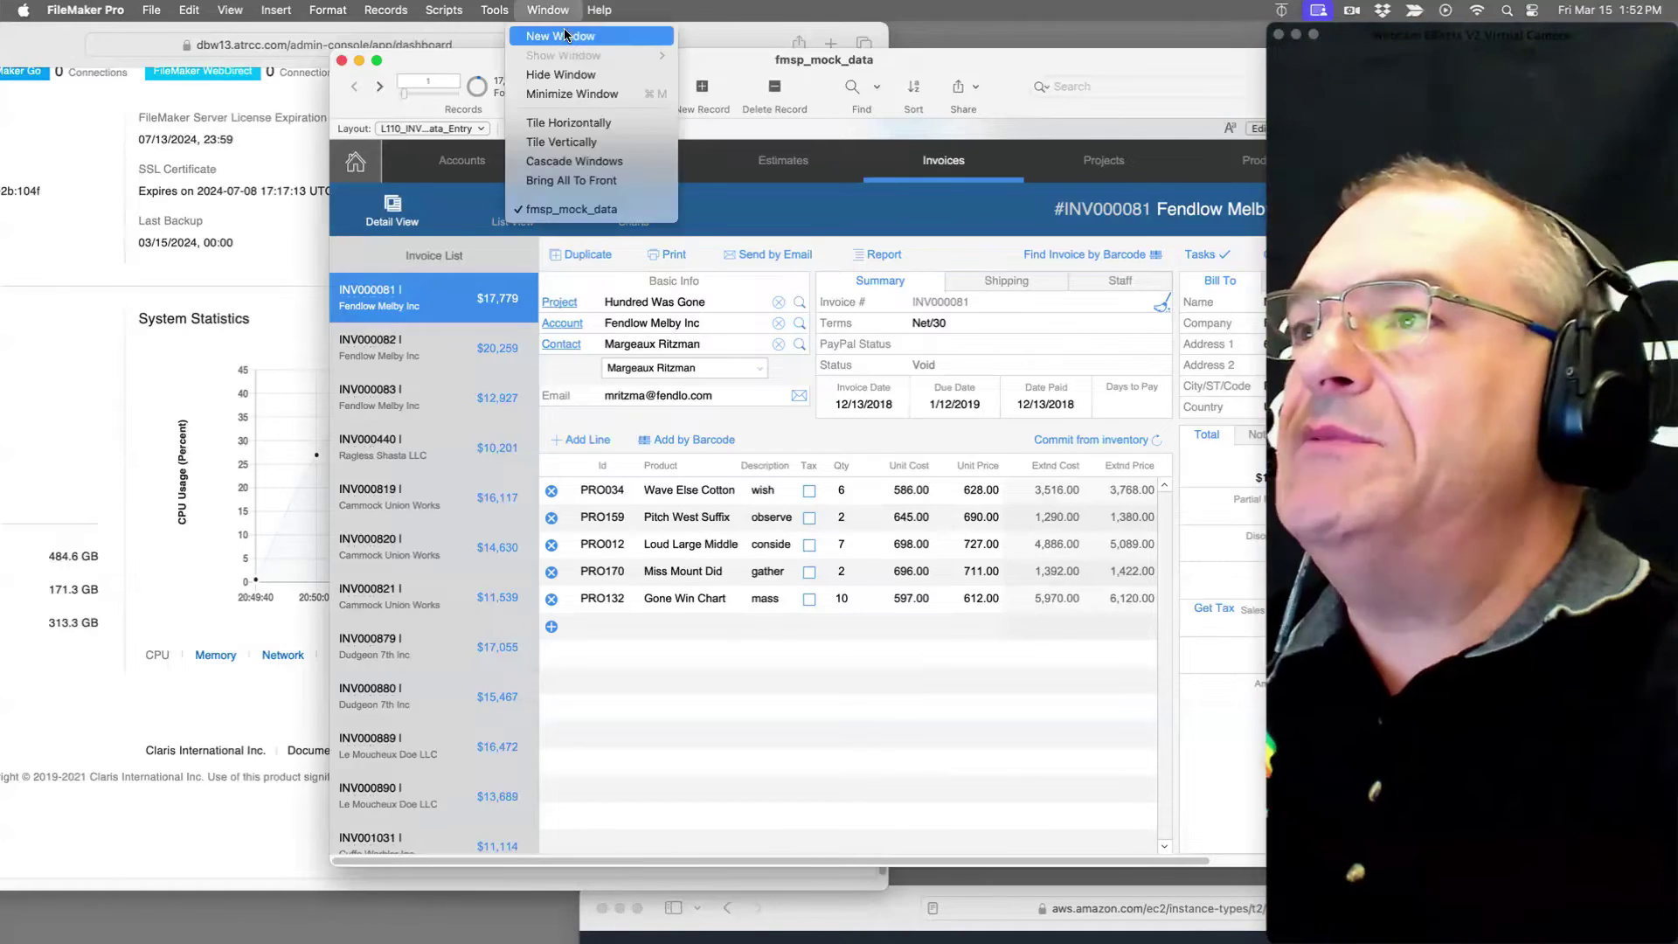
left_click(568, 30)
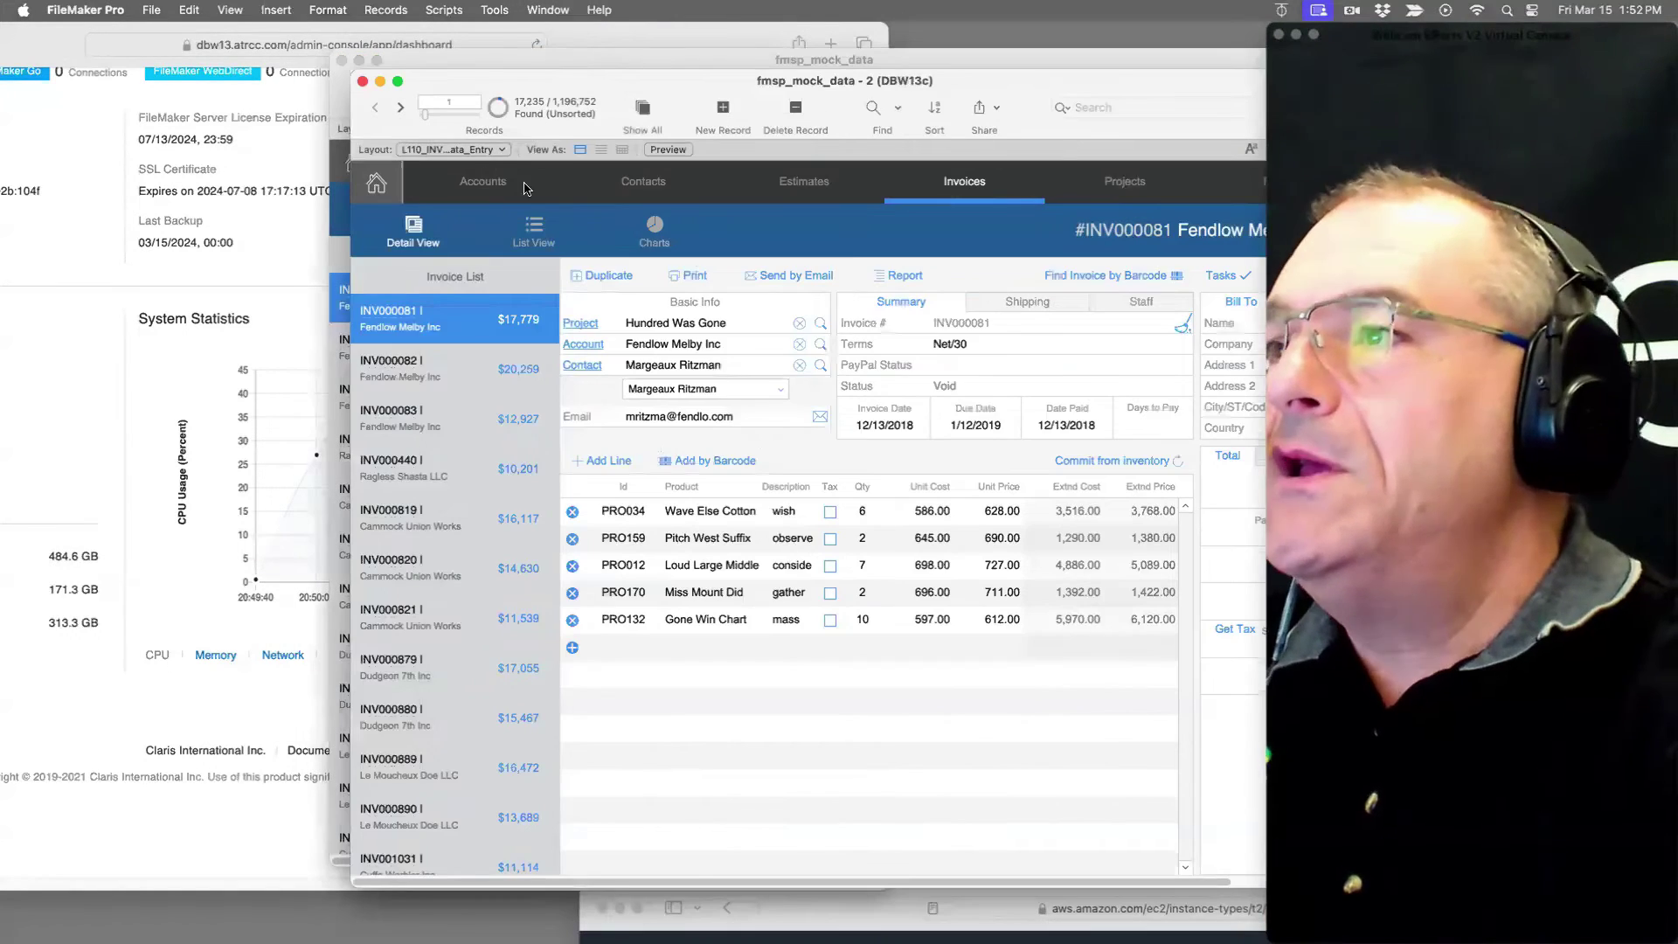
left_click(625, 185)
key("super+alt+s")
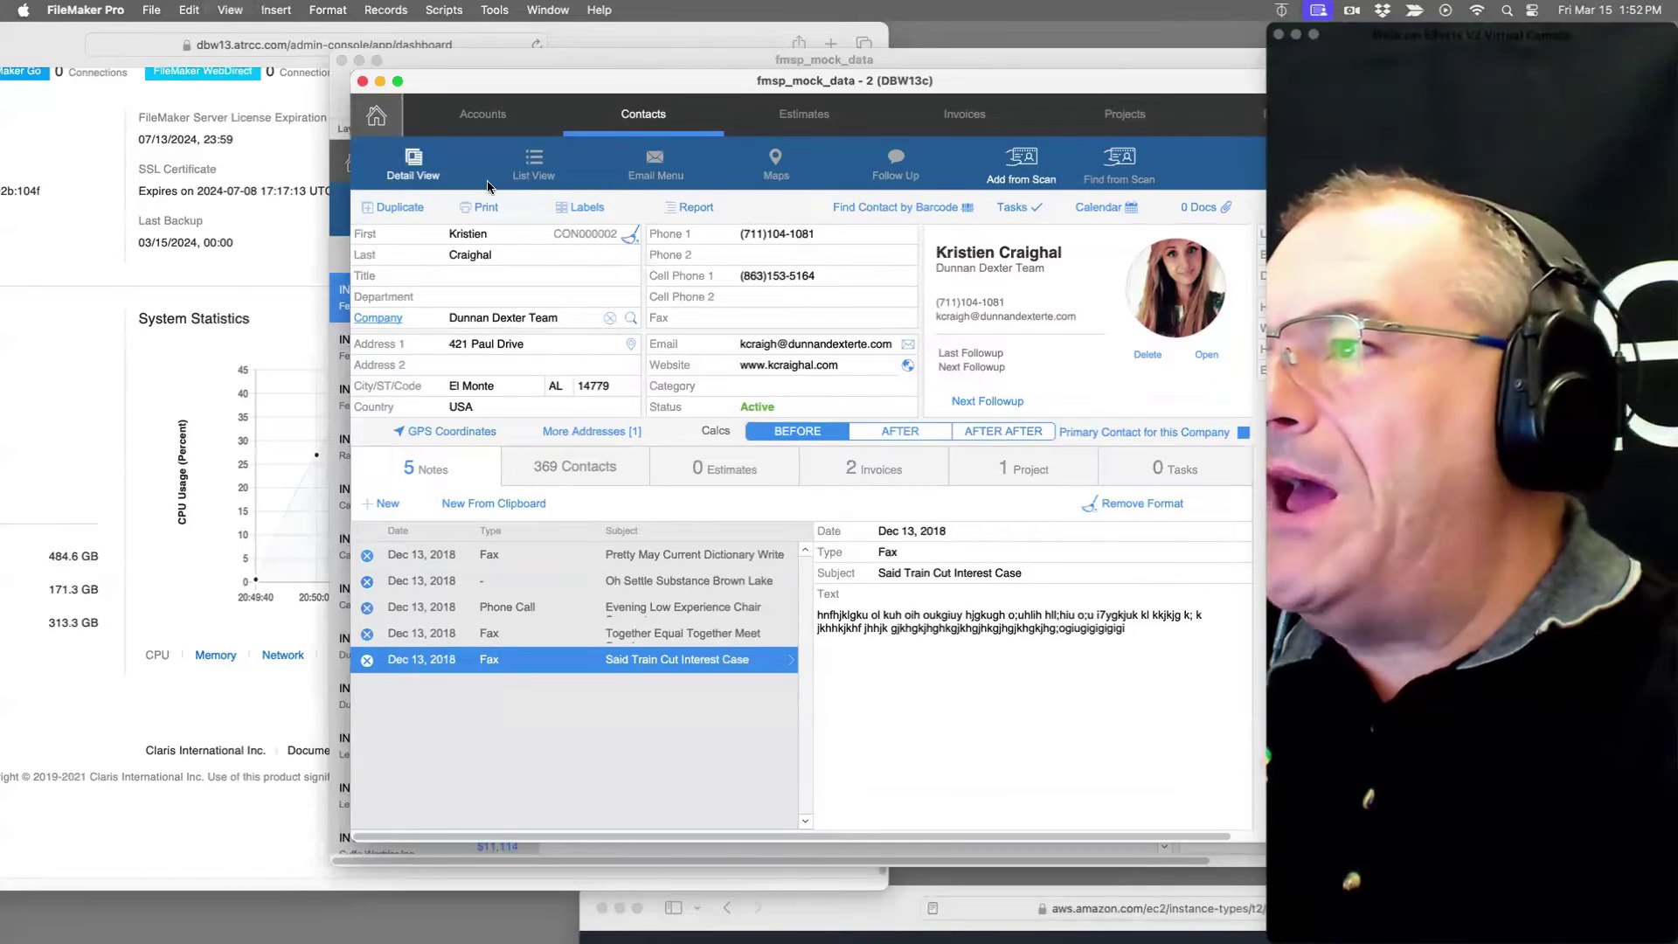
left_click(536, 160)
Step: Show the found invoices in list view, shrink their window over the contacts list and hide its status toolbar
left_click_drag(600, 59, 369, 60)
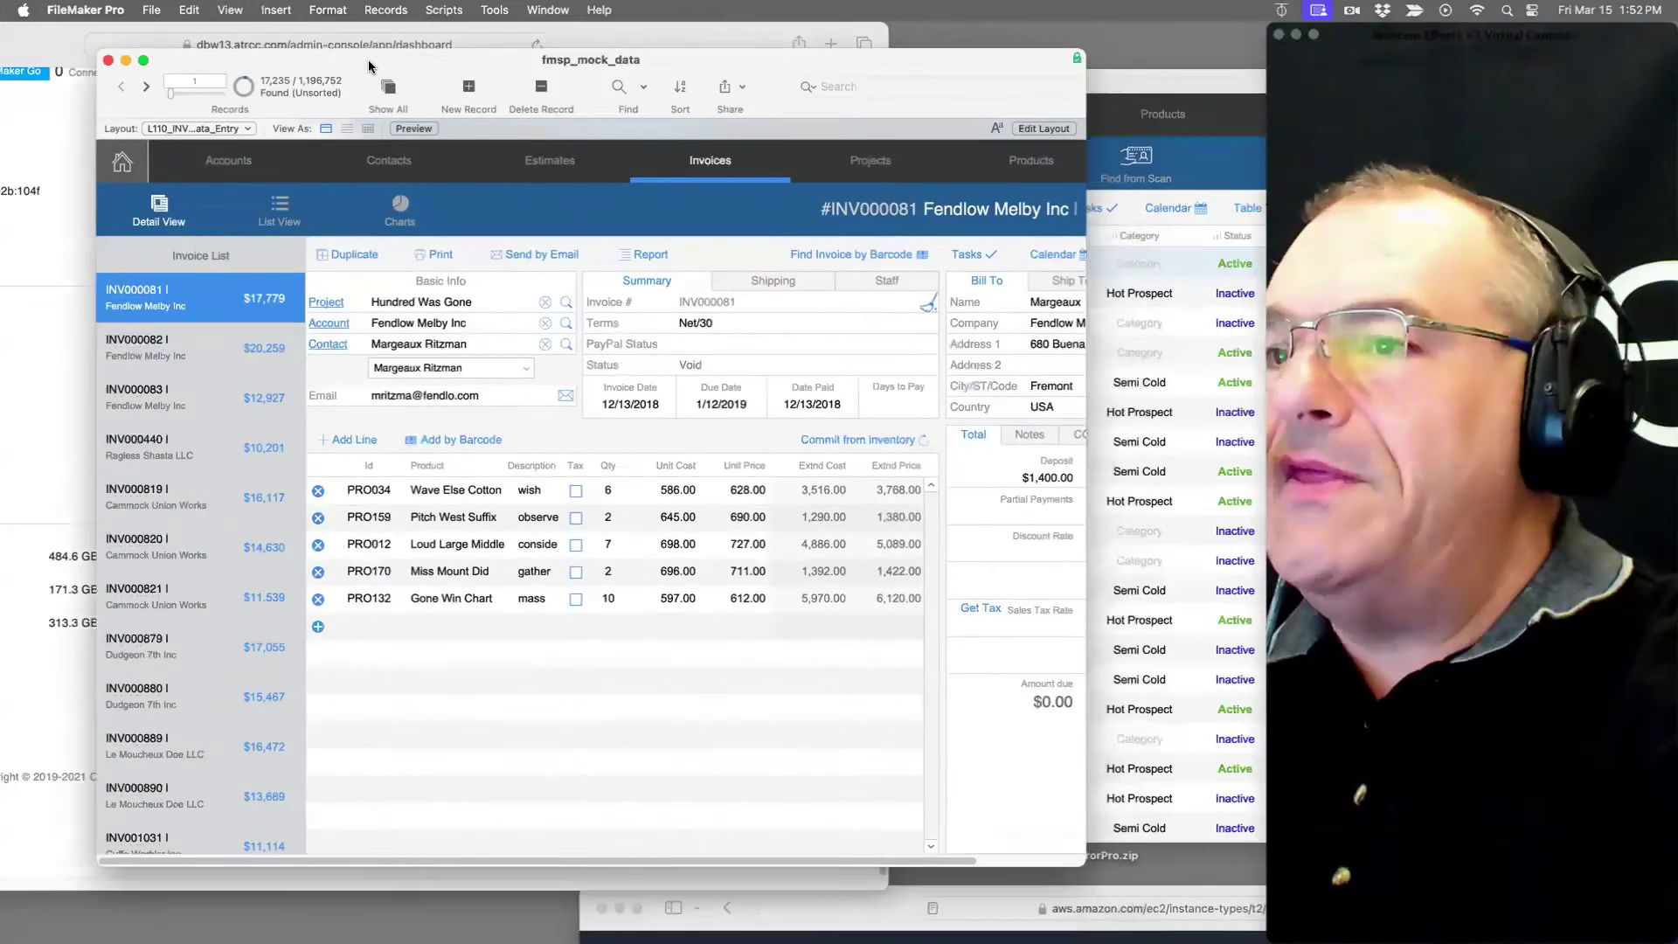
left_click(272, 208)
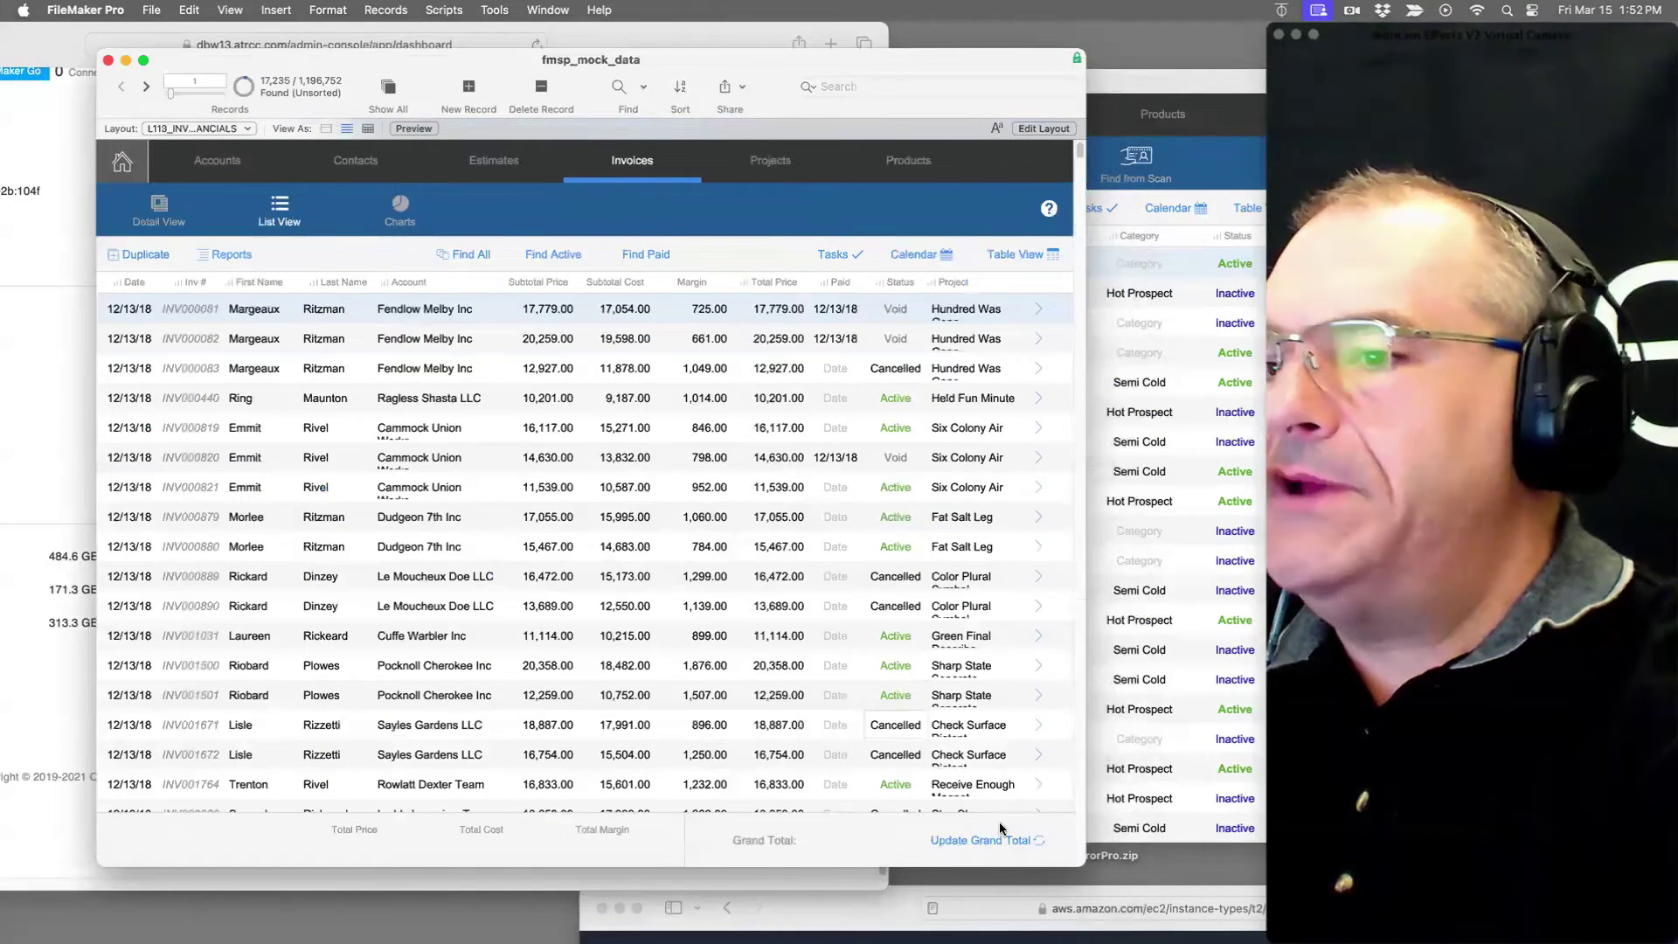
left_click_drag(1082, 864, 633, 704)
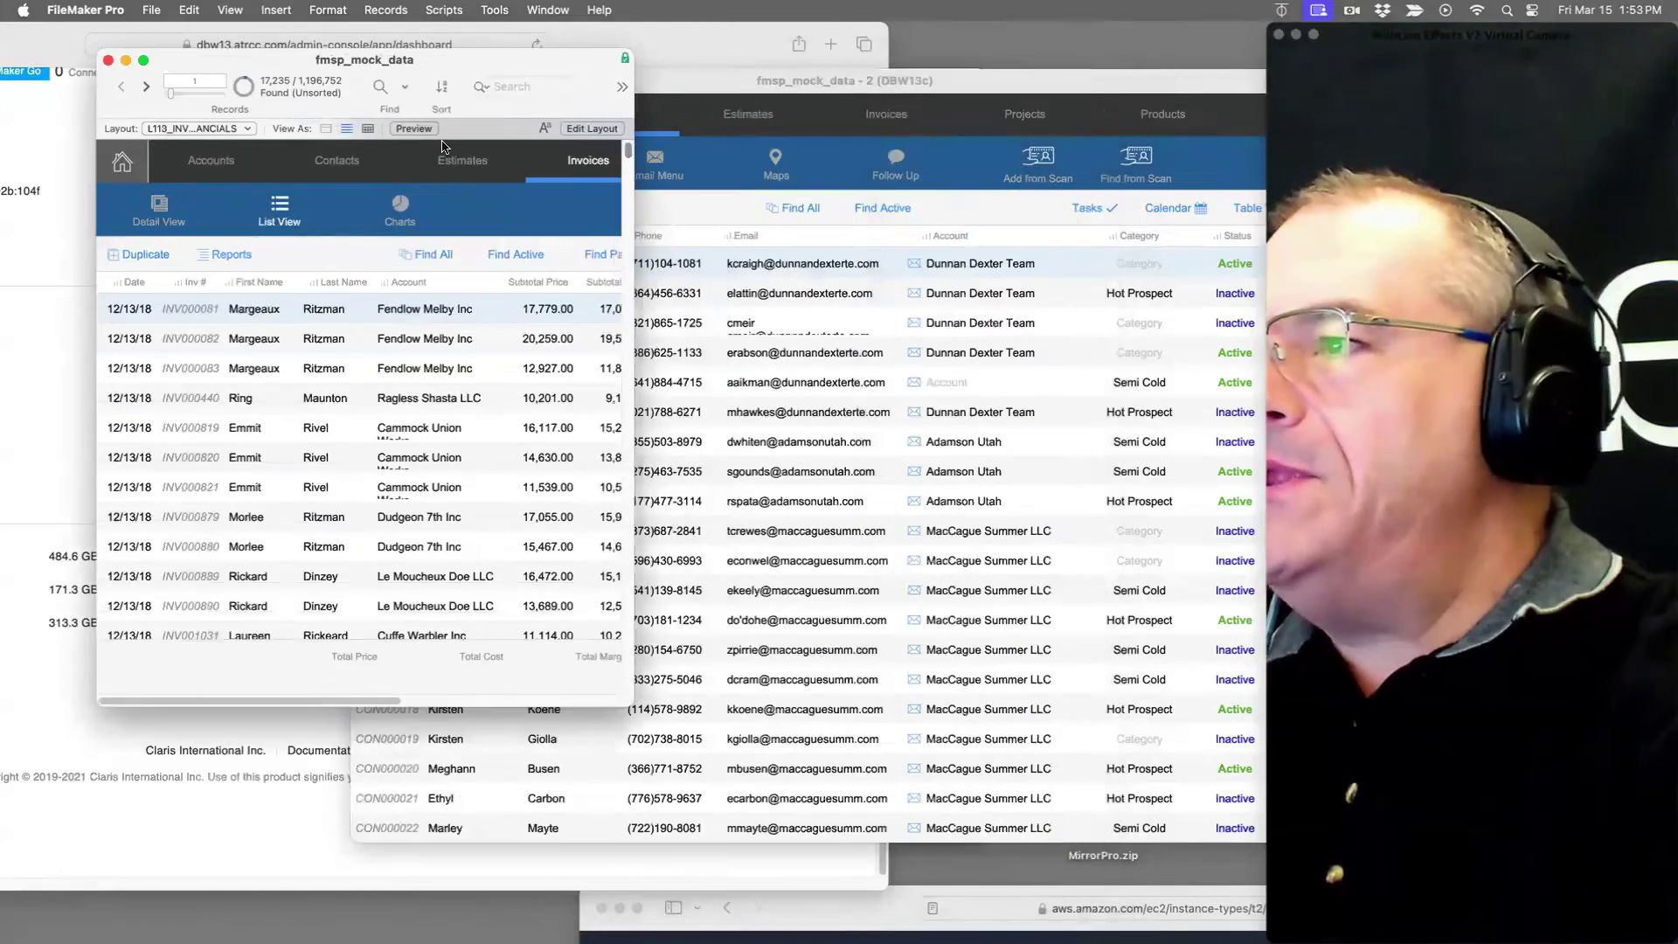
left_click_drag(442, 66, 904, 130)
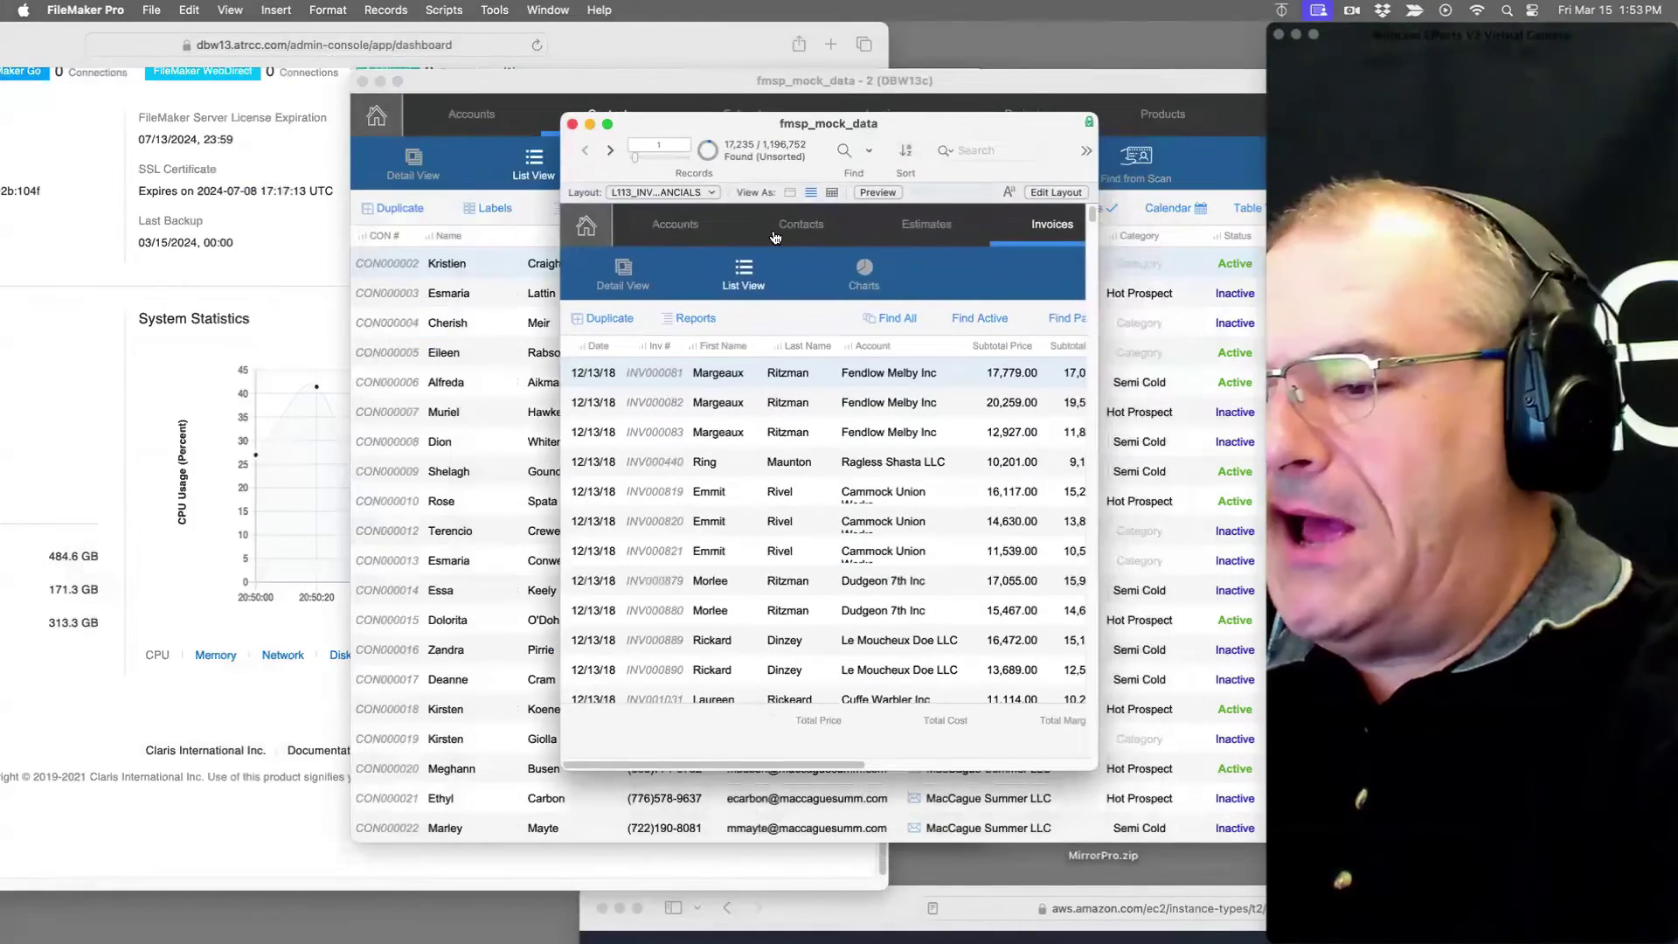
key("super+alt+s")
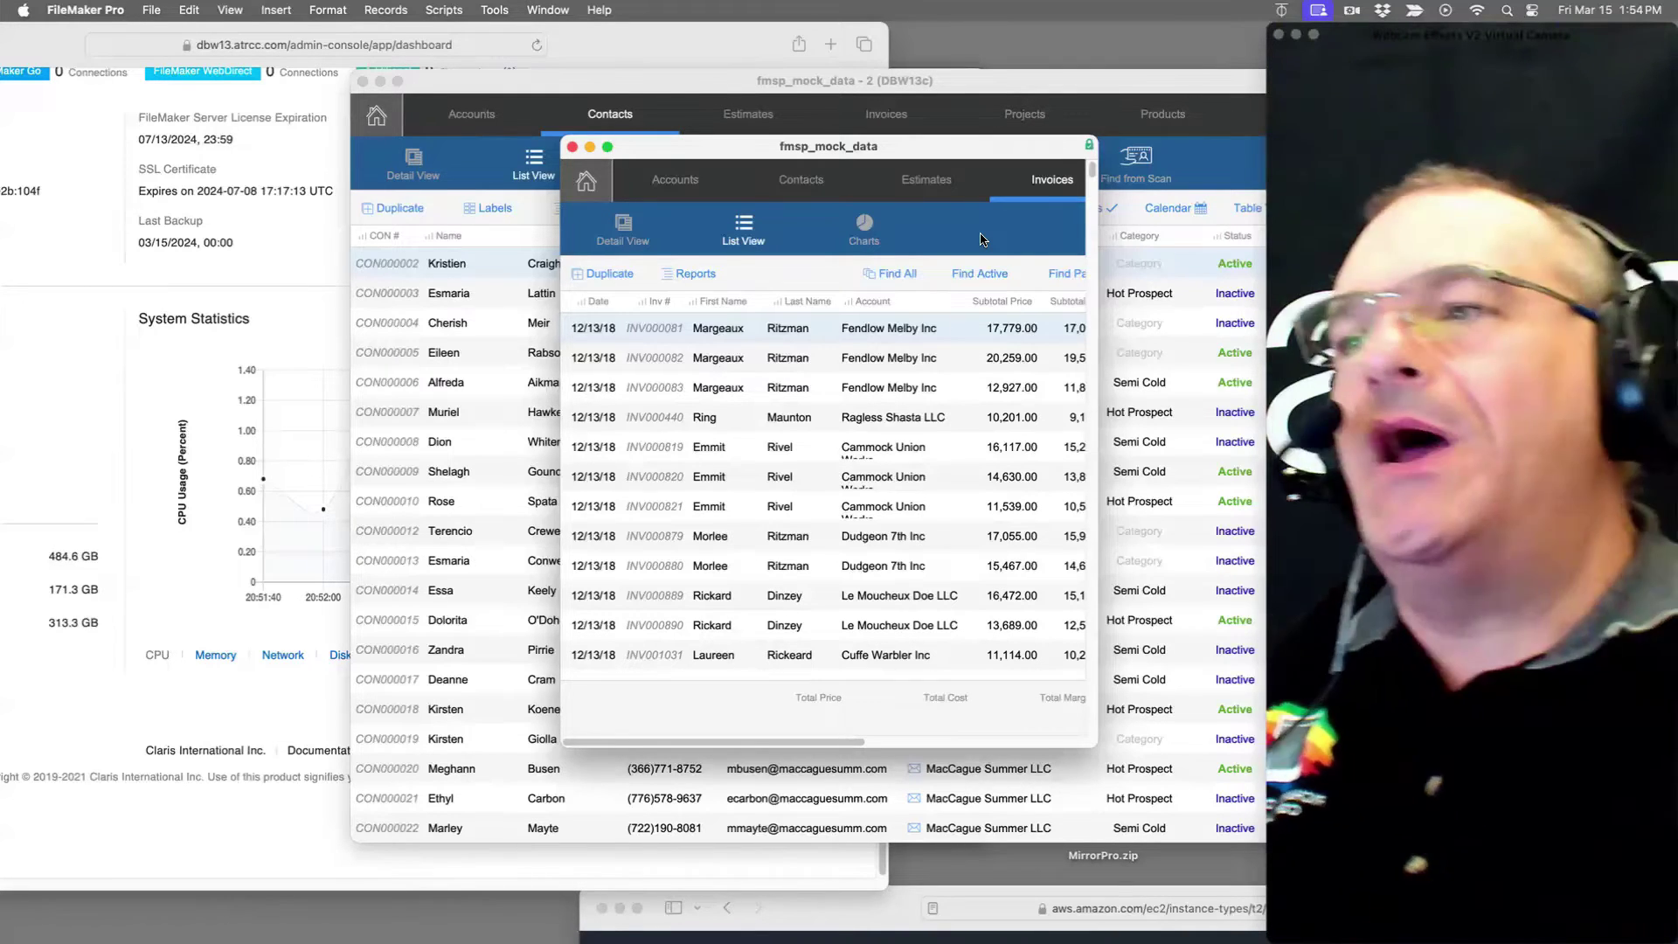
Step: Close the invoices window, reposition the contacts window over the Admin Console and show the contact in detail view
left_click(573, 146)
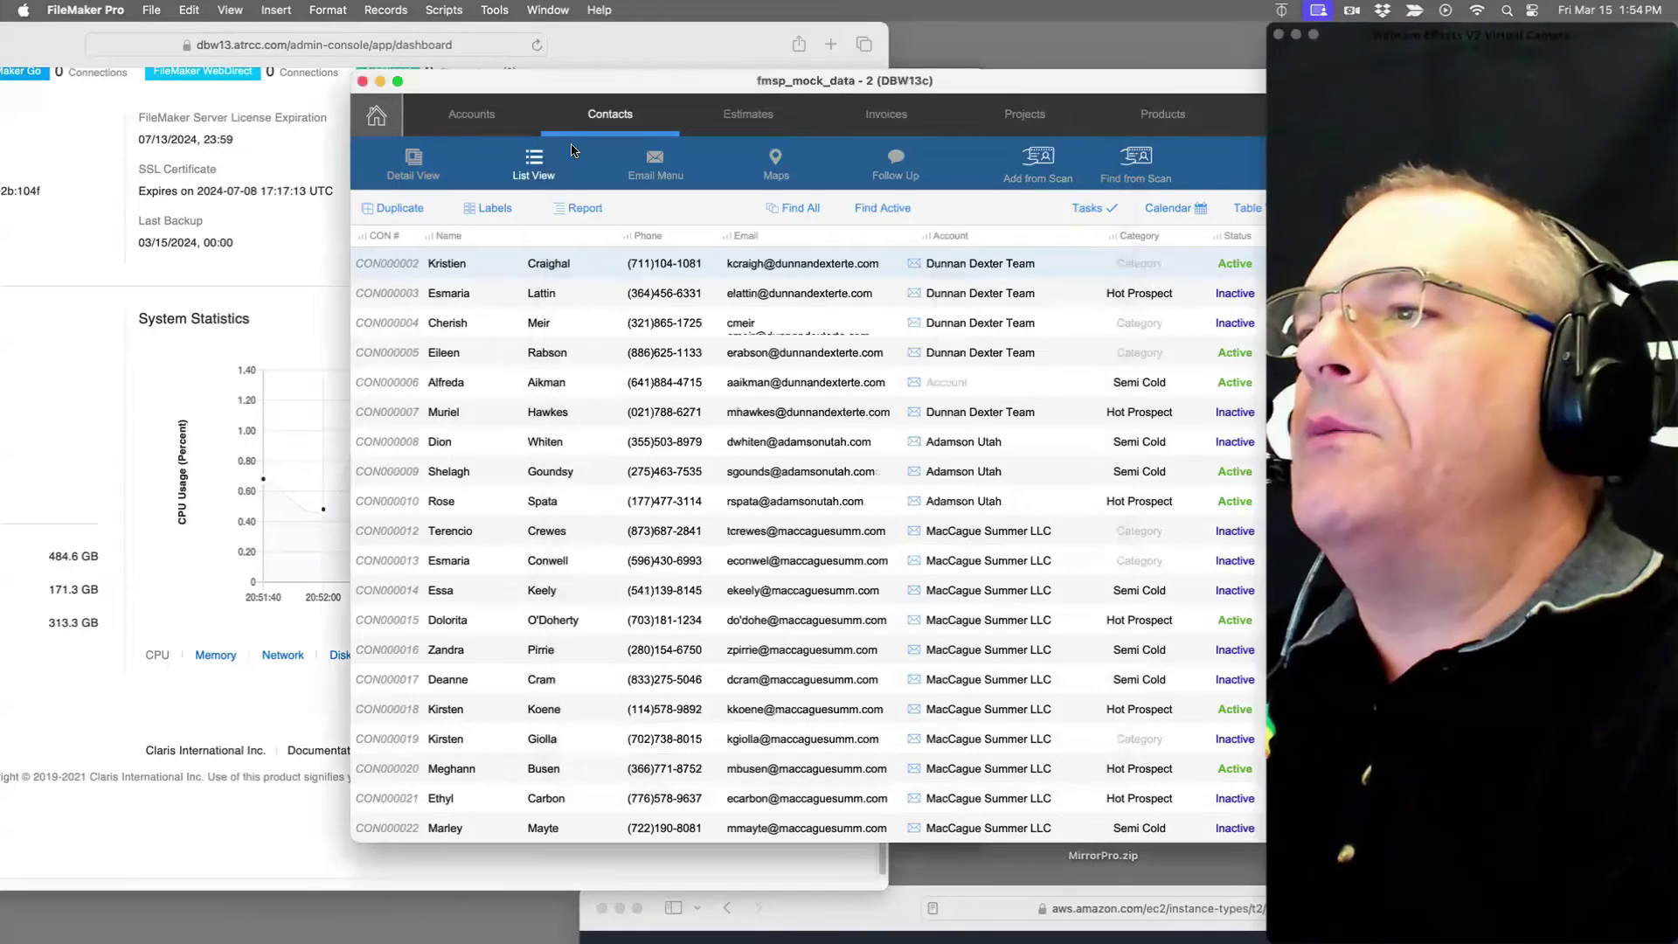
left_click_drag(657, 86, 461, 88)
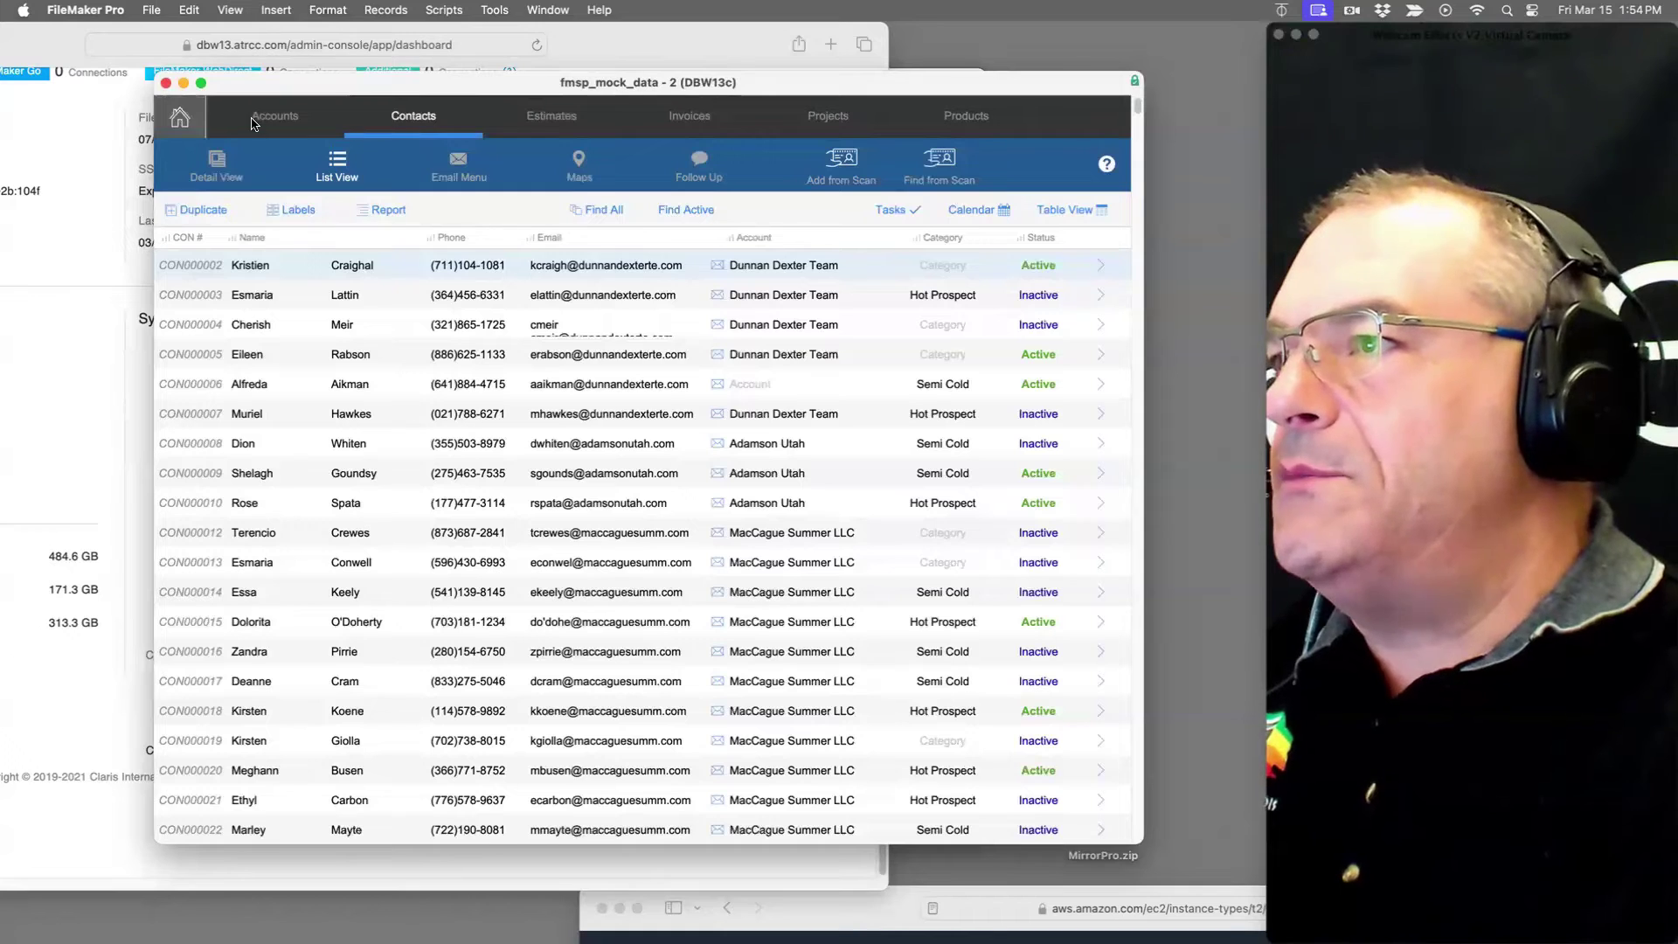
left_click(210, 166)
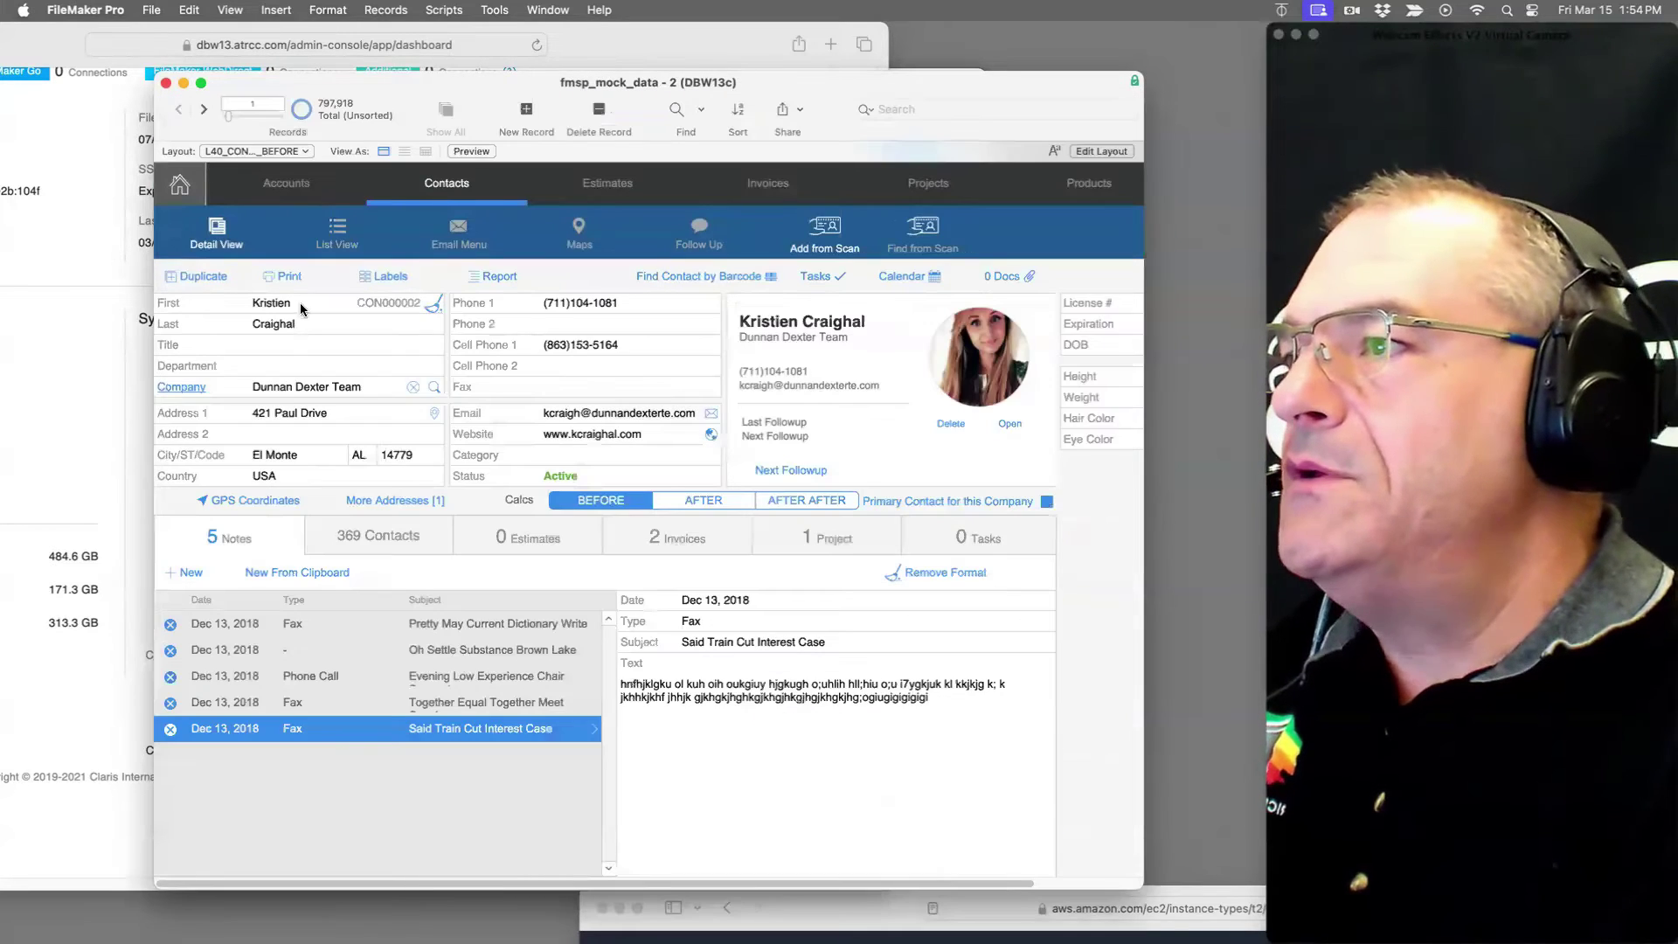
Step: Find the contacts whose first name begins with "kr"
key("super+f")
left_click(272, 305)
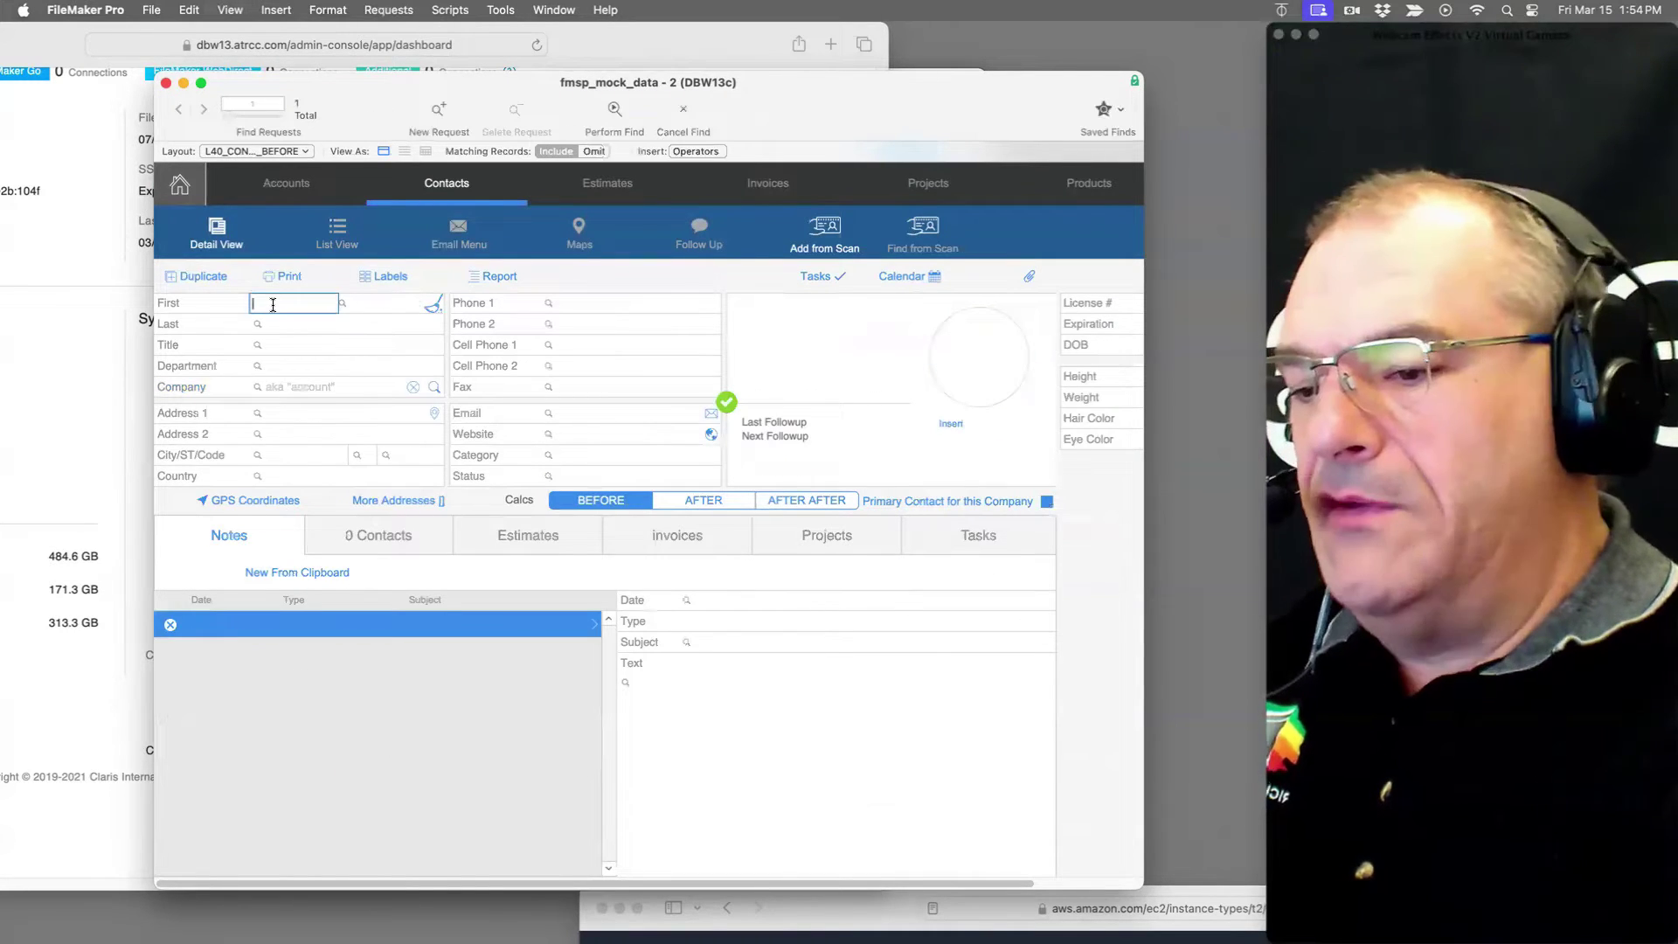
type("kr")
key("Return")
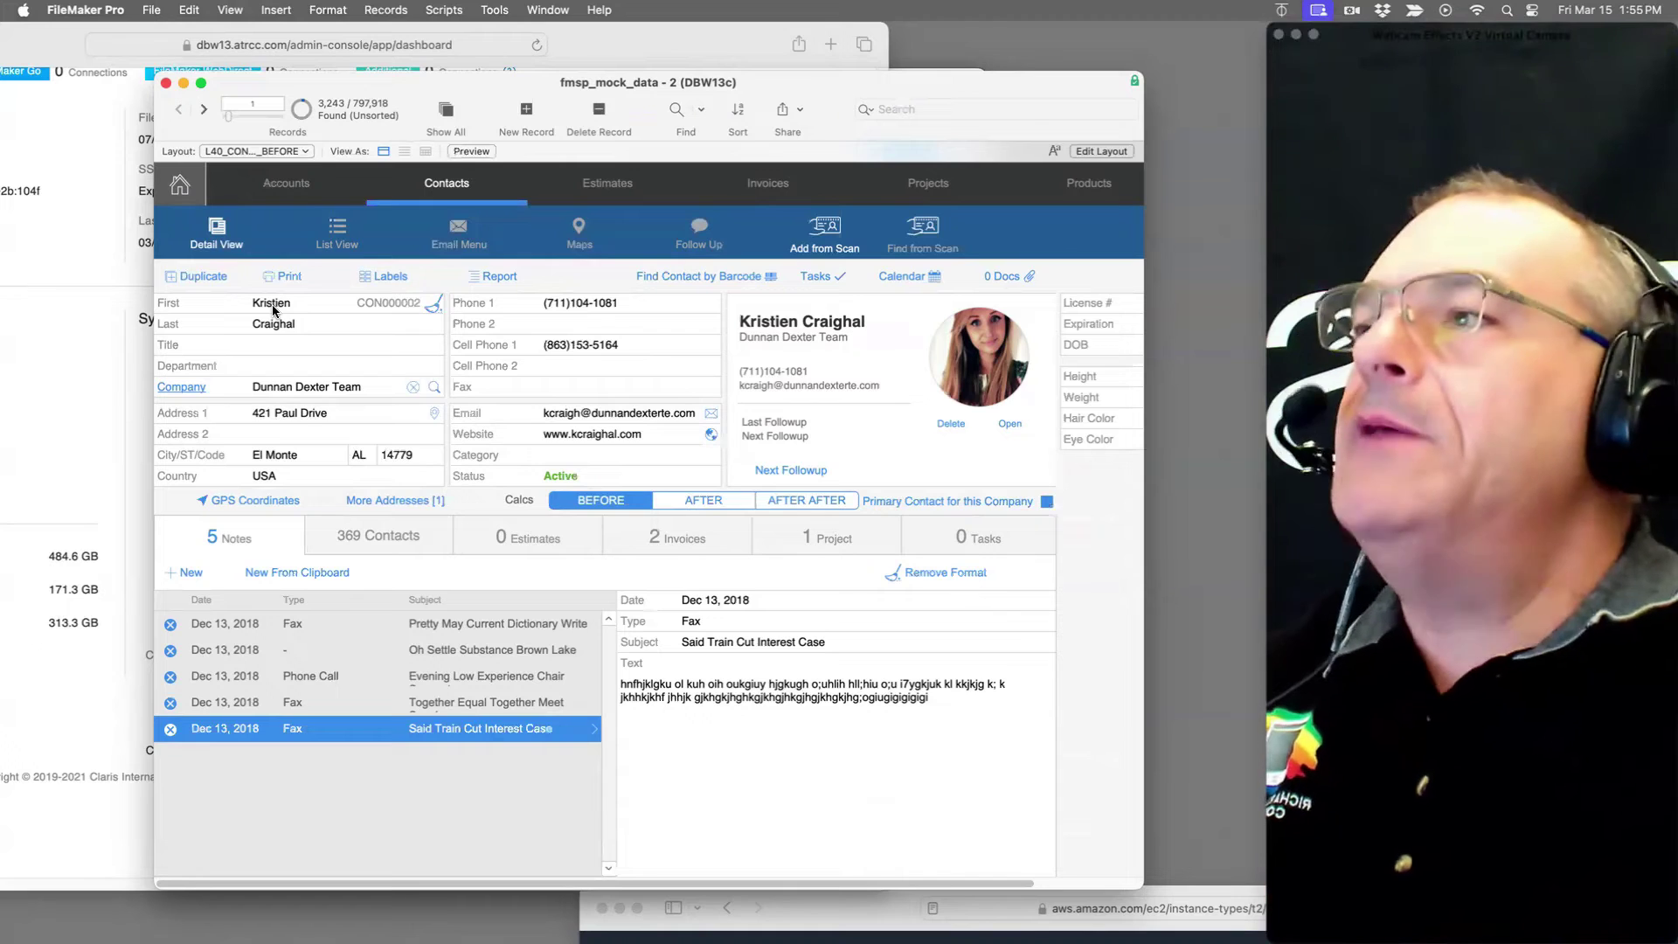
Step: Show the found contacts in list view and browse down through their records
left_click(340, 237)
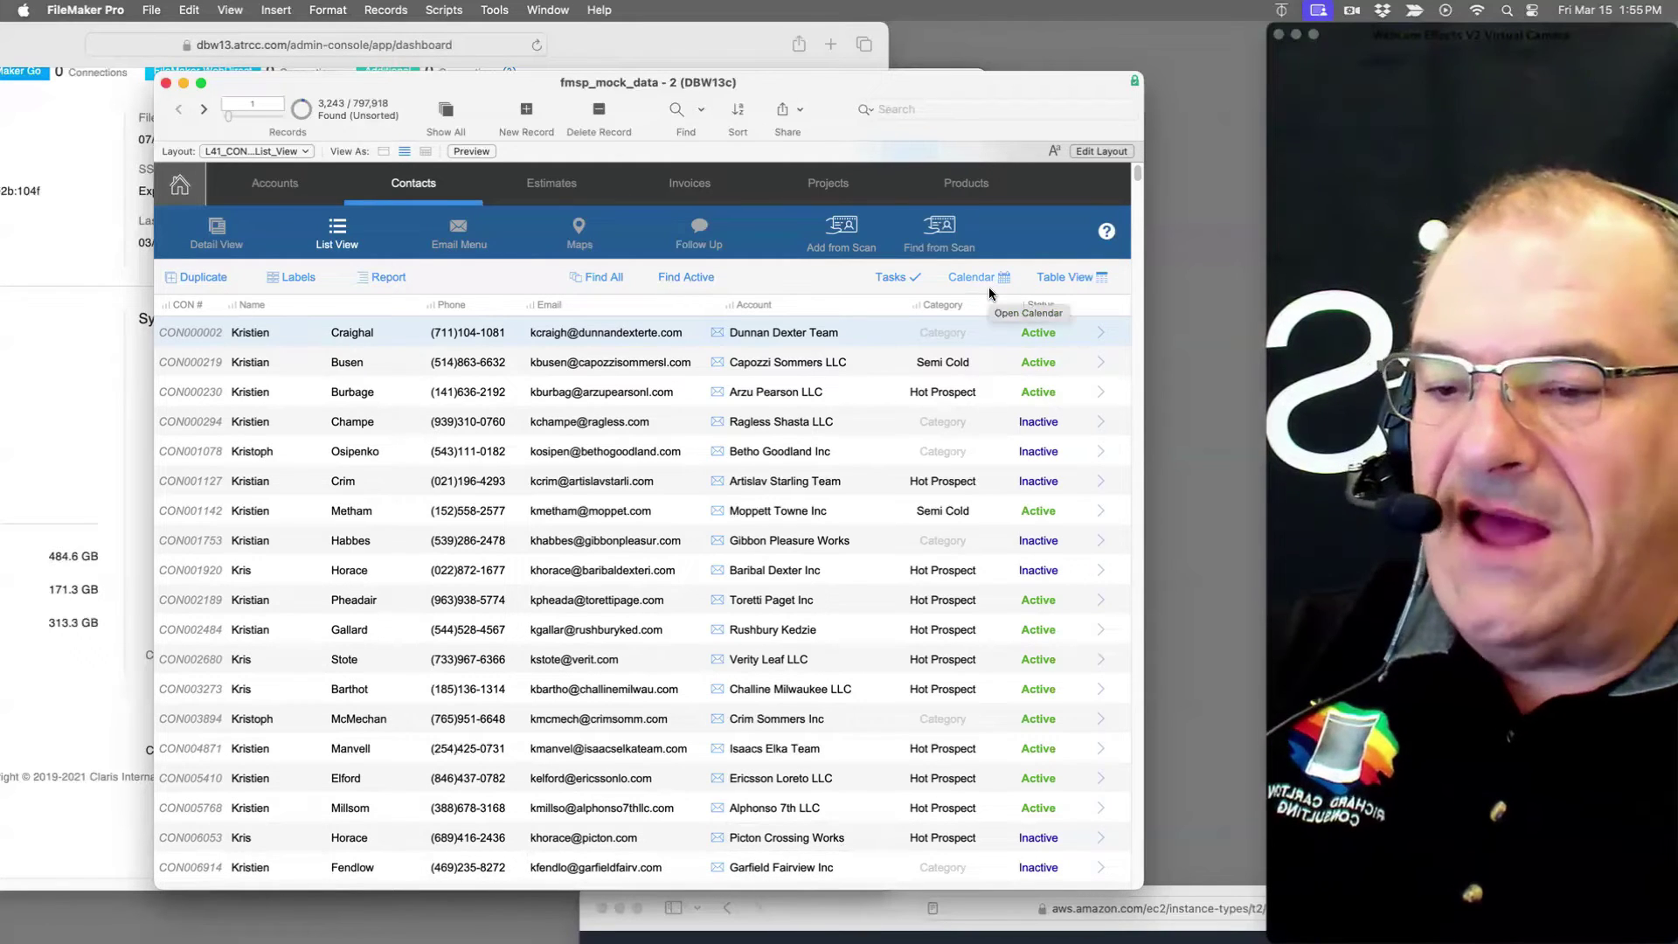
scroll(1184, 304, "down", 1)
scroll(1185, 304, "down", 6)
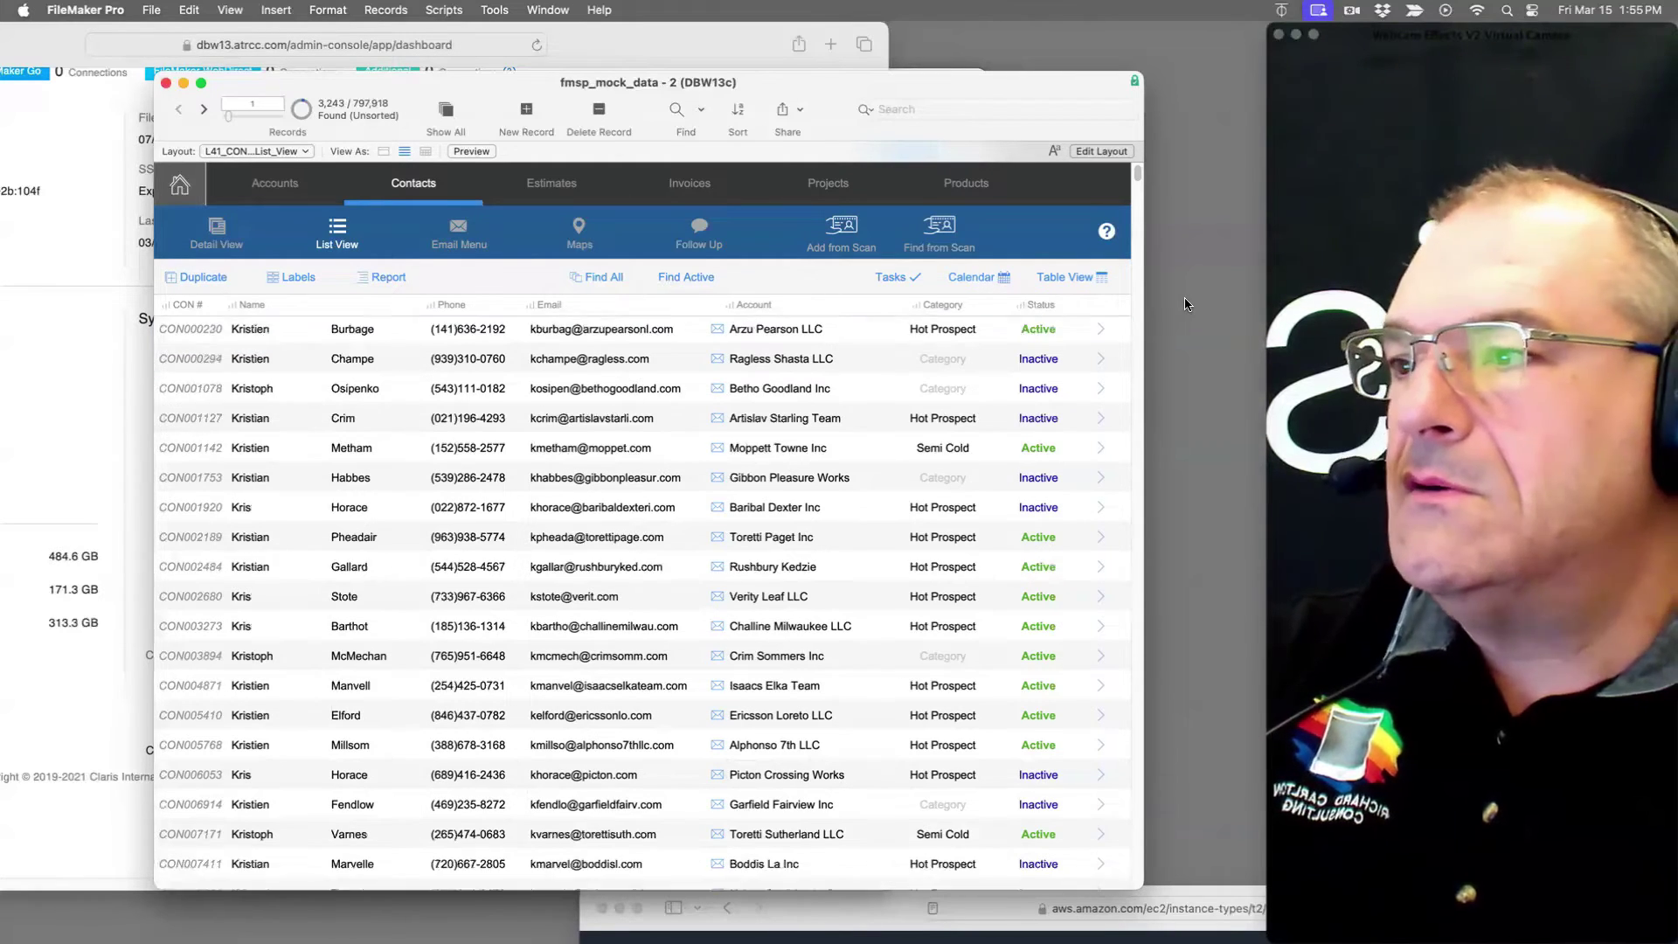
scroll(1184, 304, "down", 10)
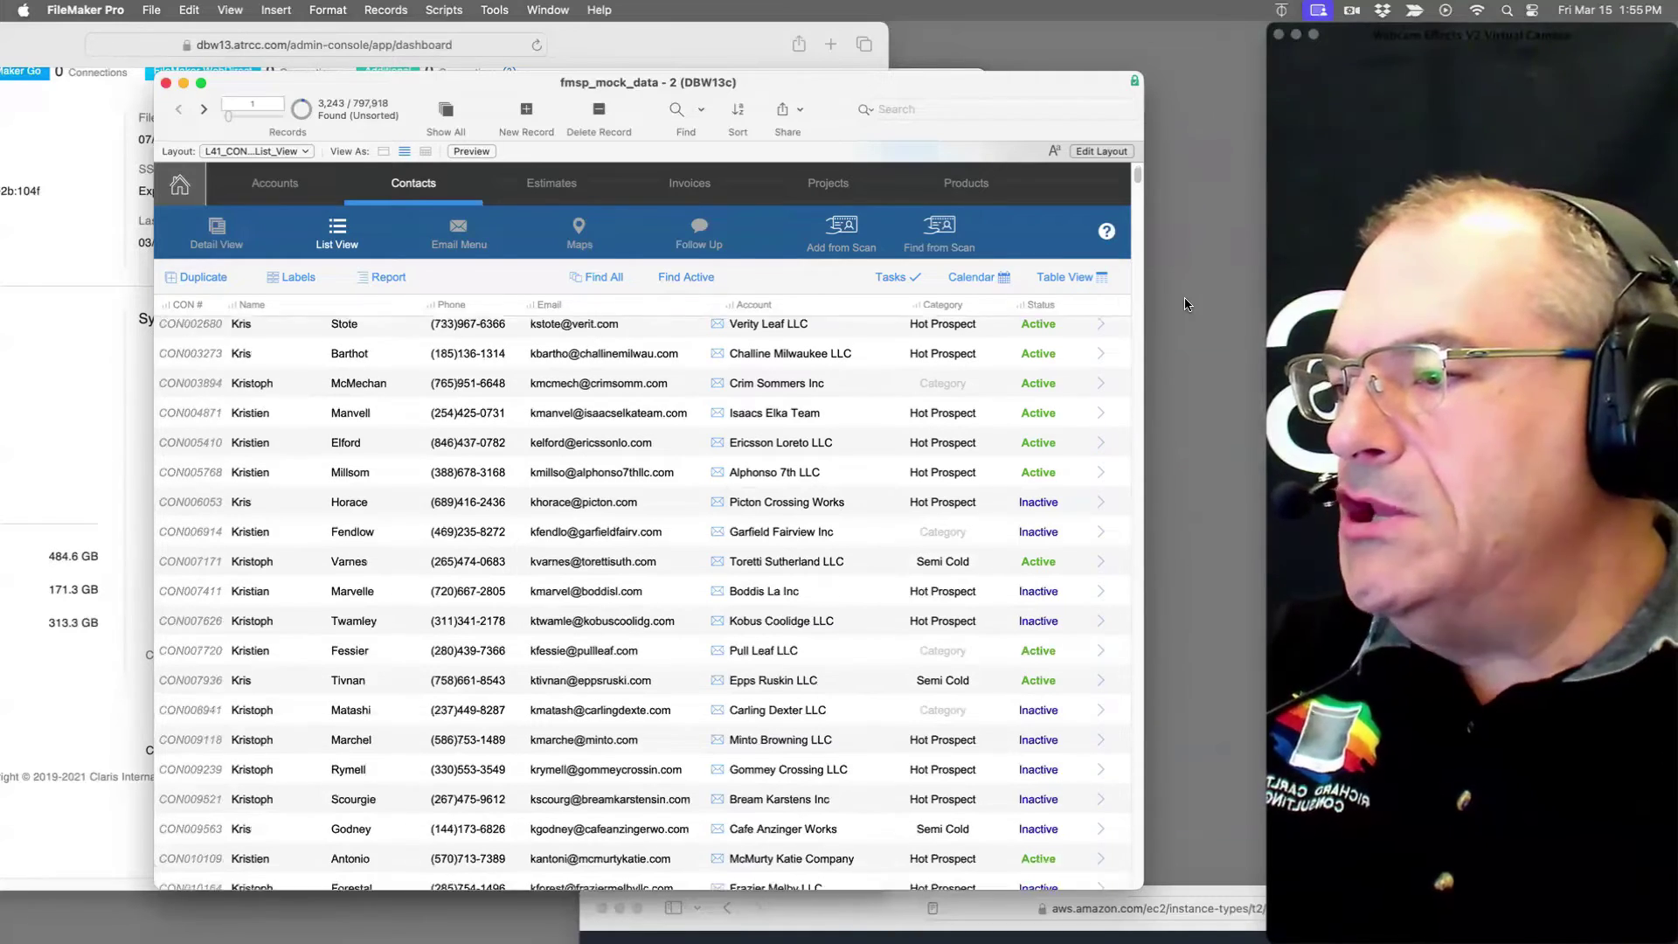
scroll(1184, 304, "down", 10)
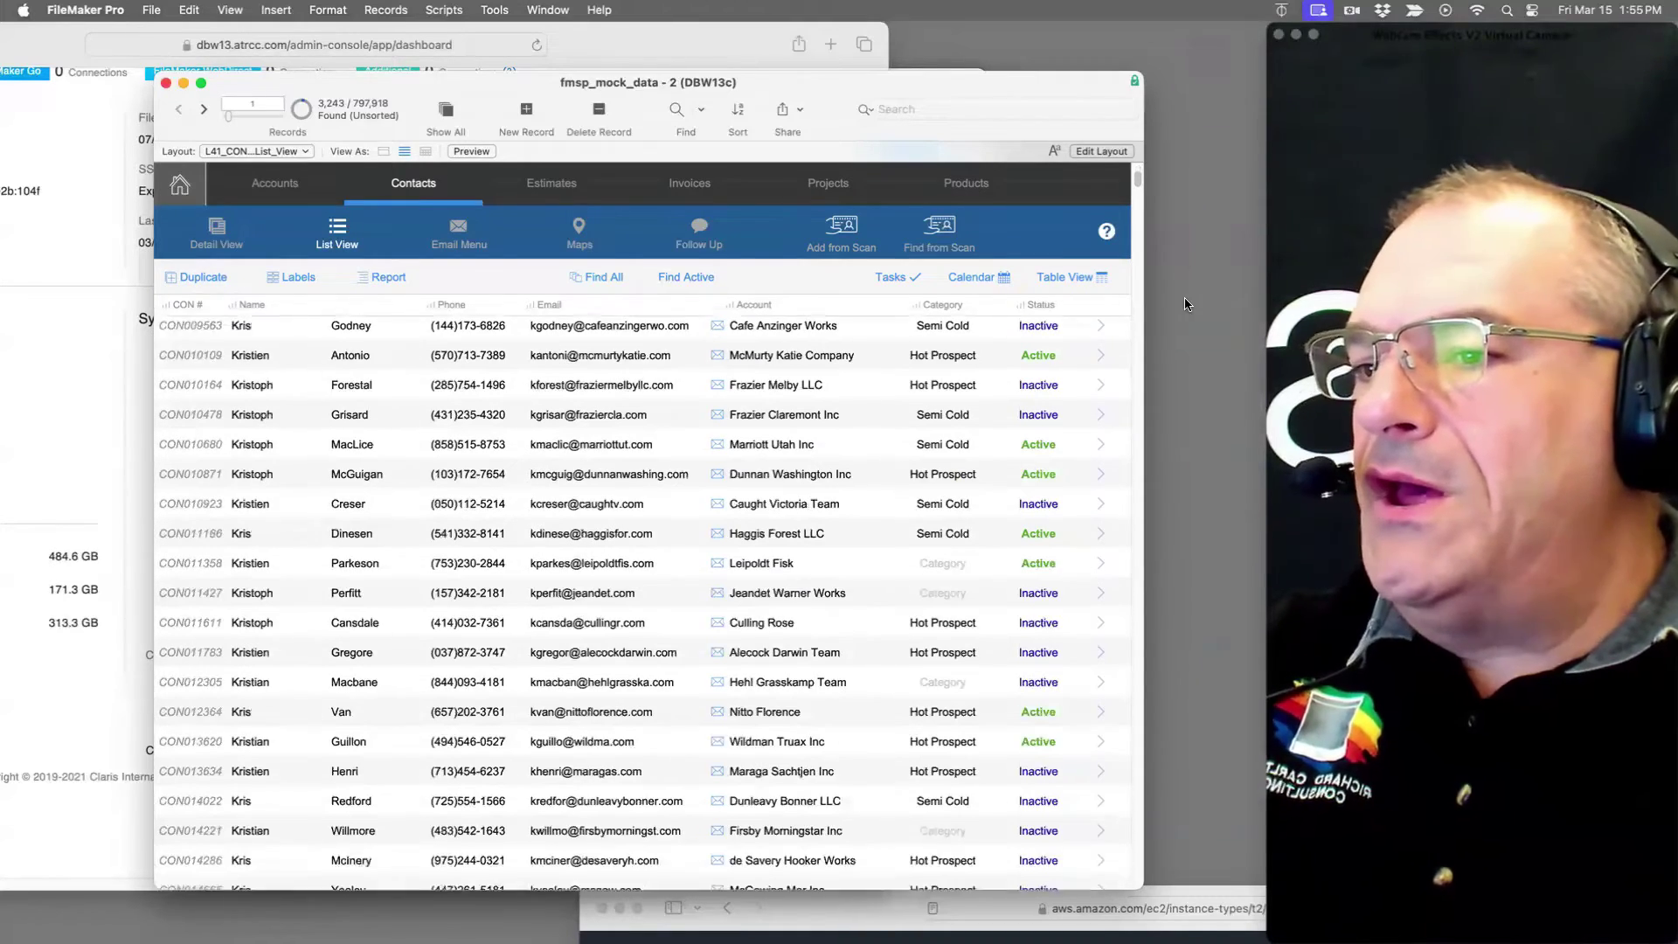
scroll(1184, 304, "down", 10)
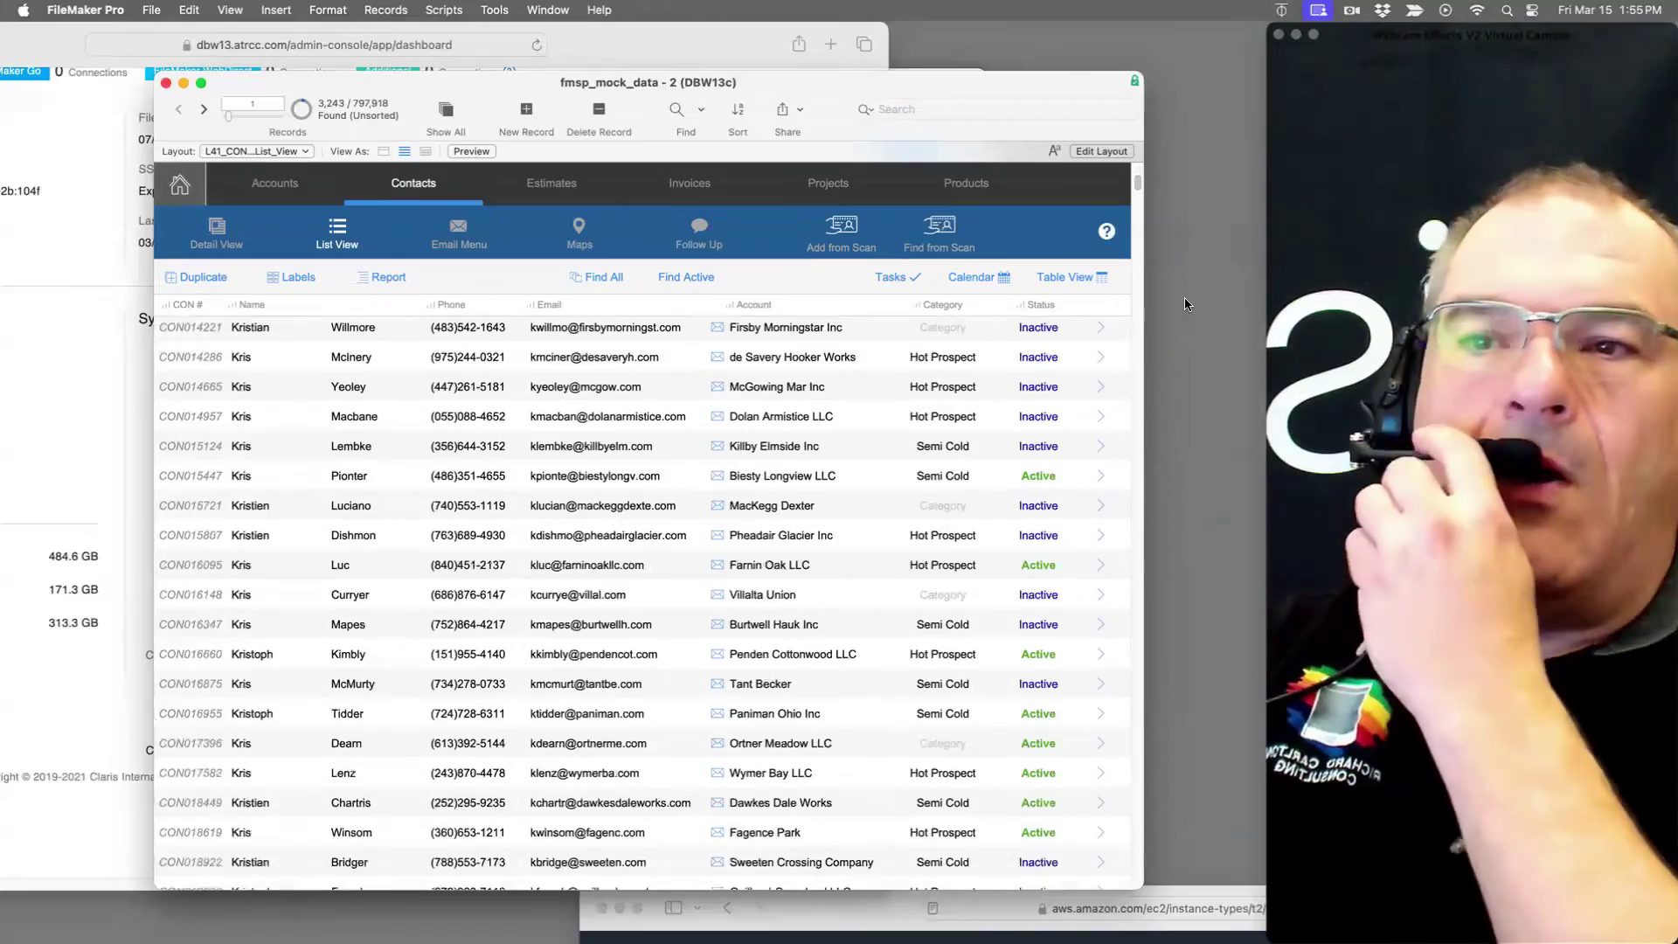
scroll(1185, 303, "down", 10)
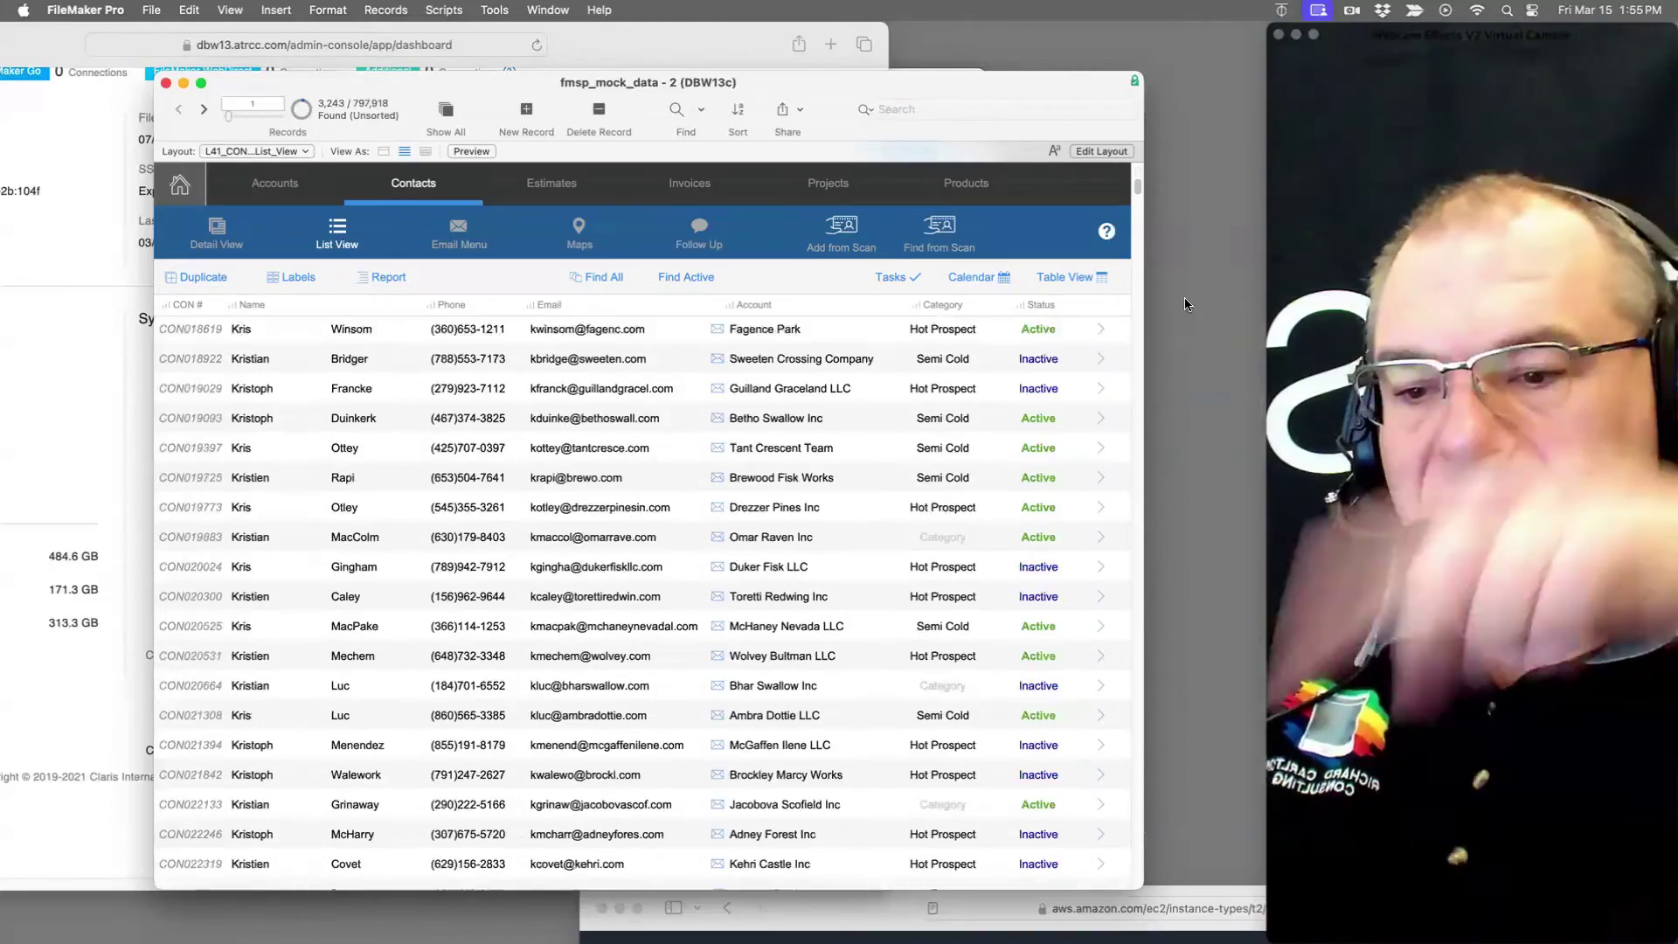
scroll(1185, 304, "down", 10)
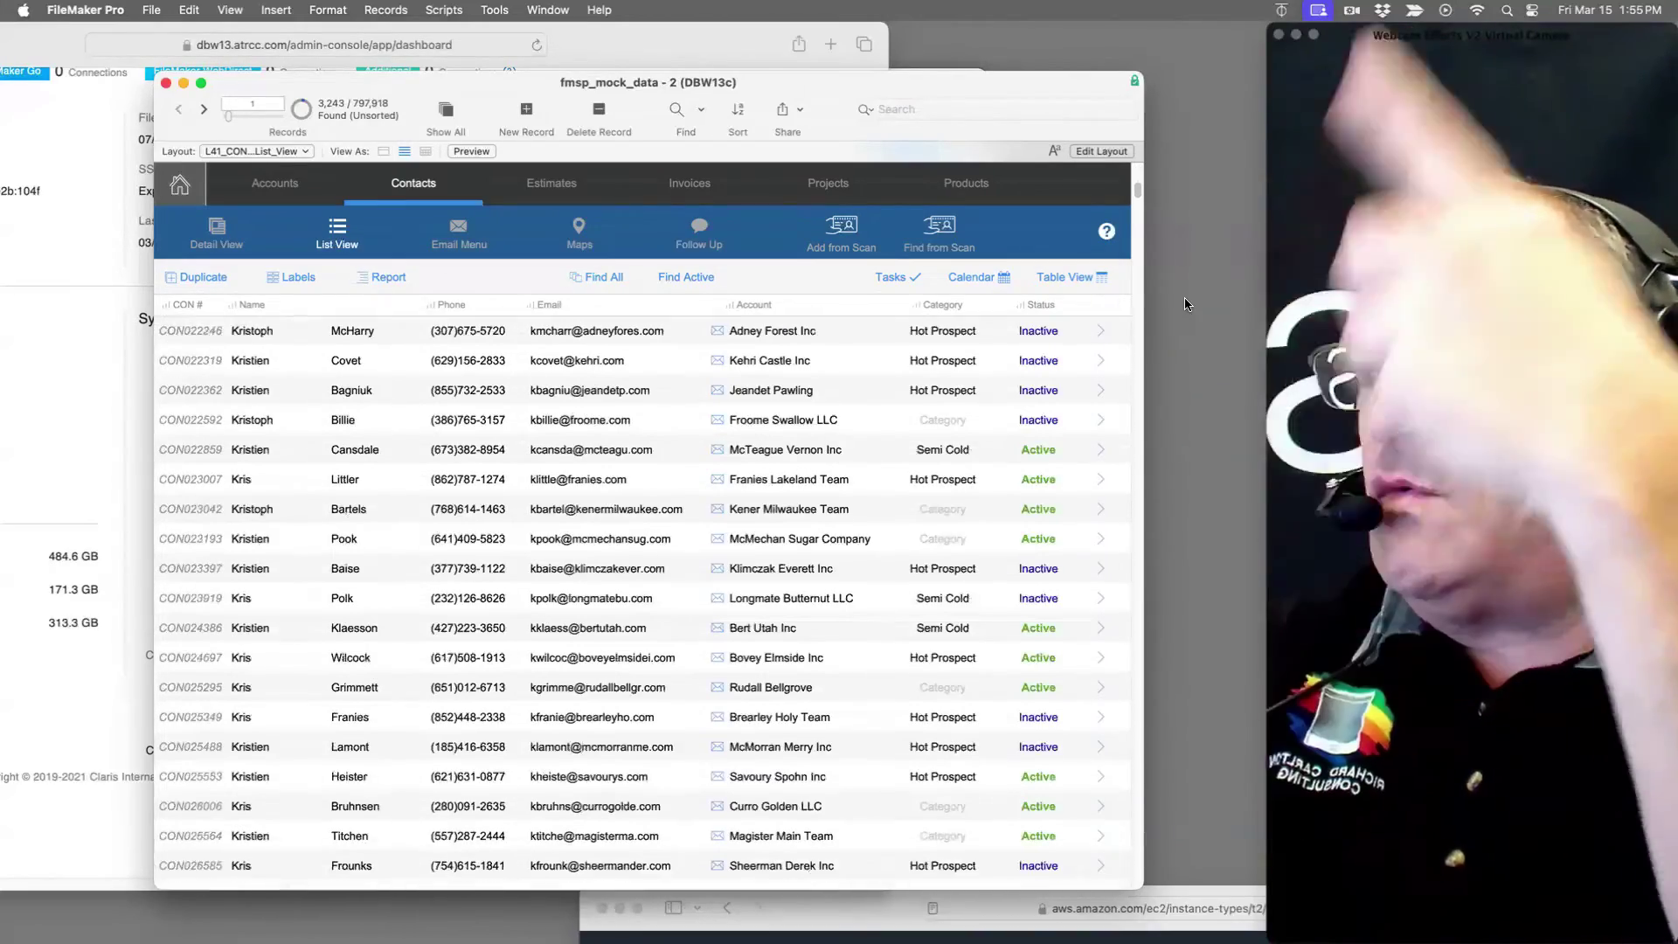
scroll(1185, 304, "down", 10)
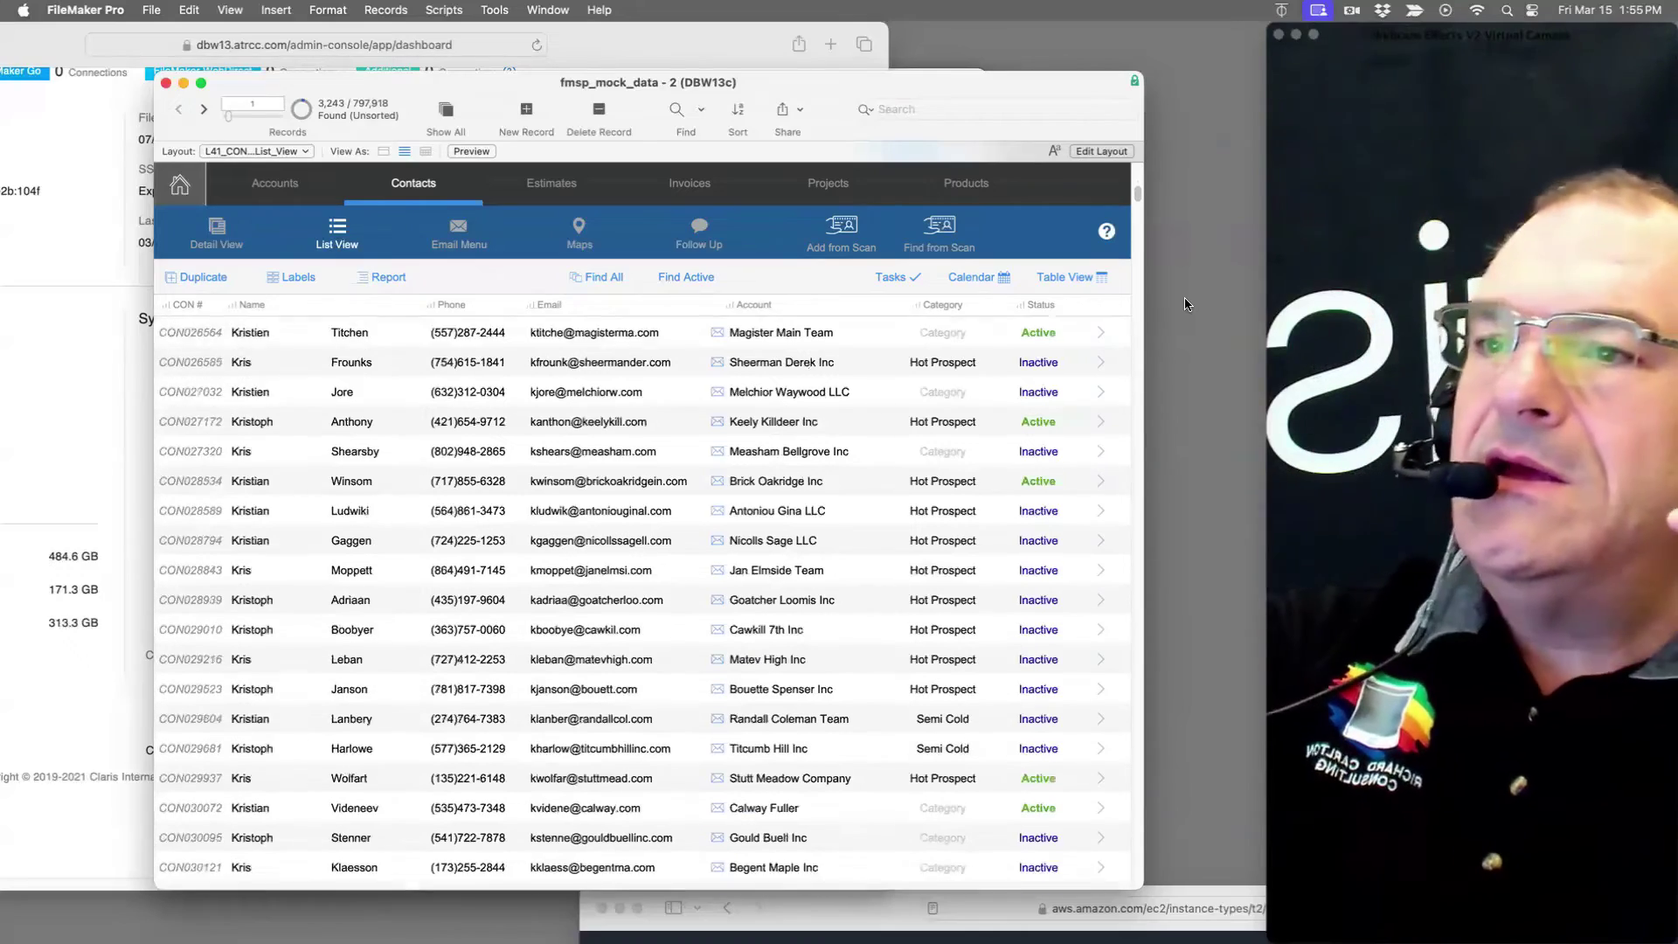
scroll(1185, 304, "down", 10)
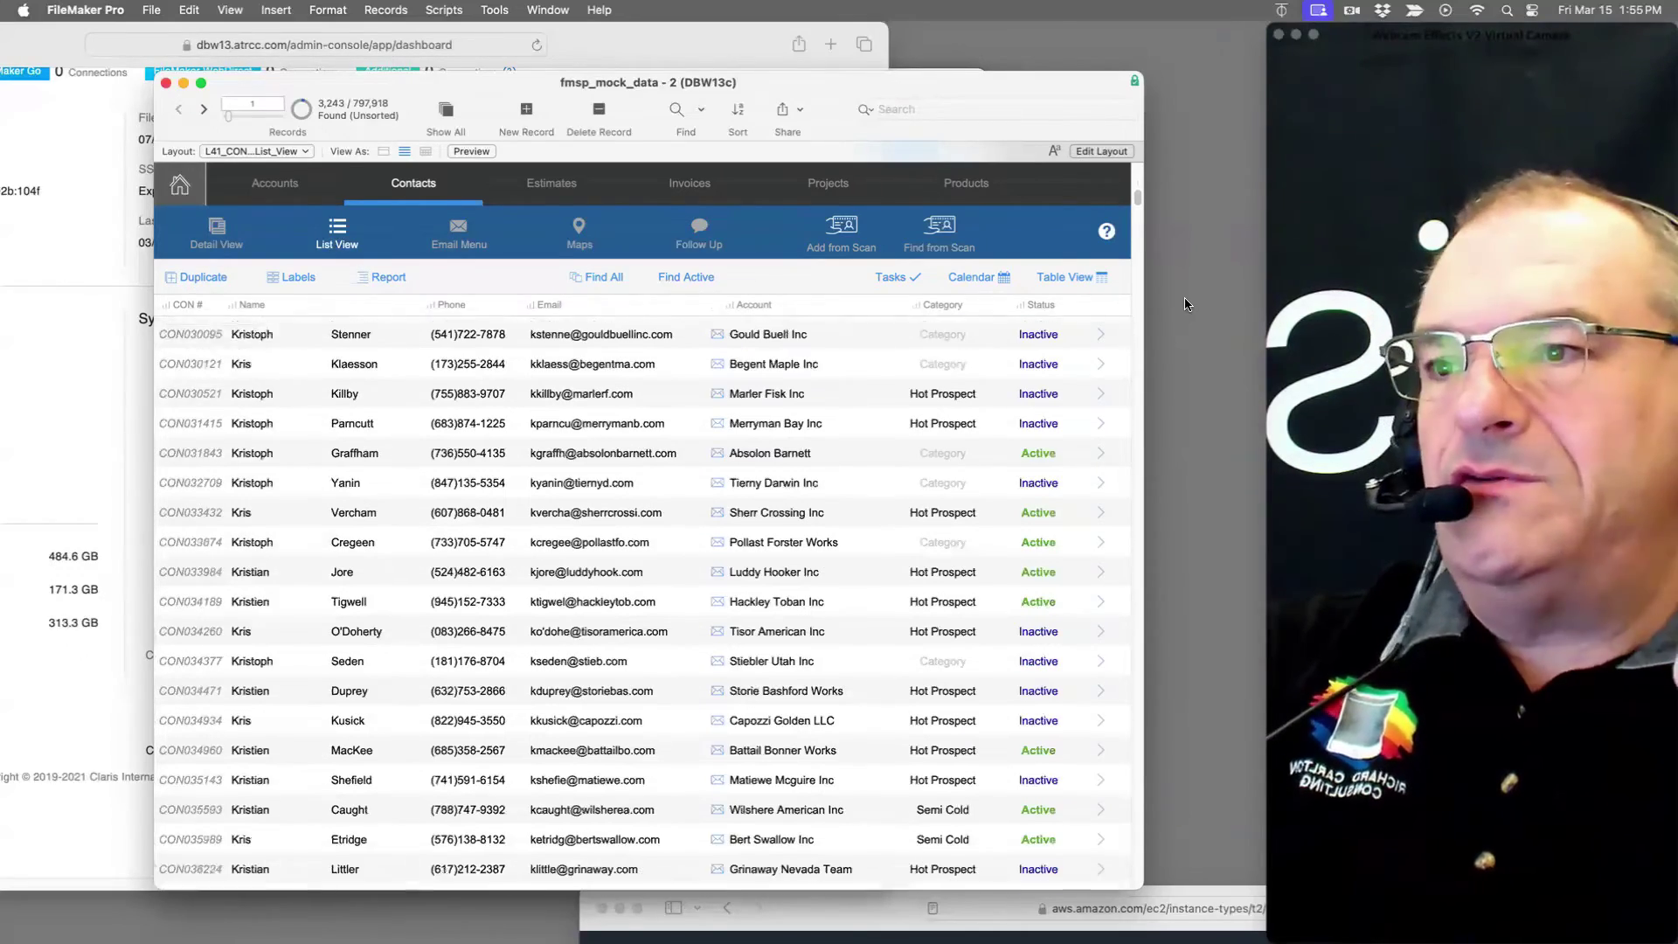
scroll(1185, 304, "down", 10)
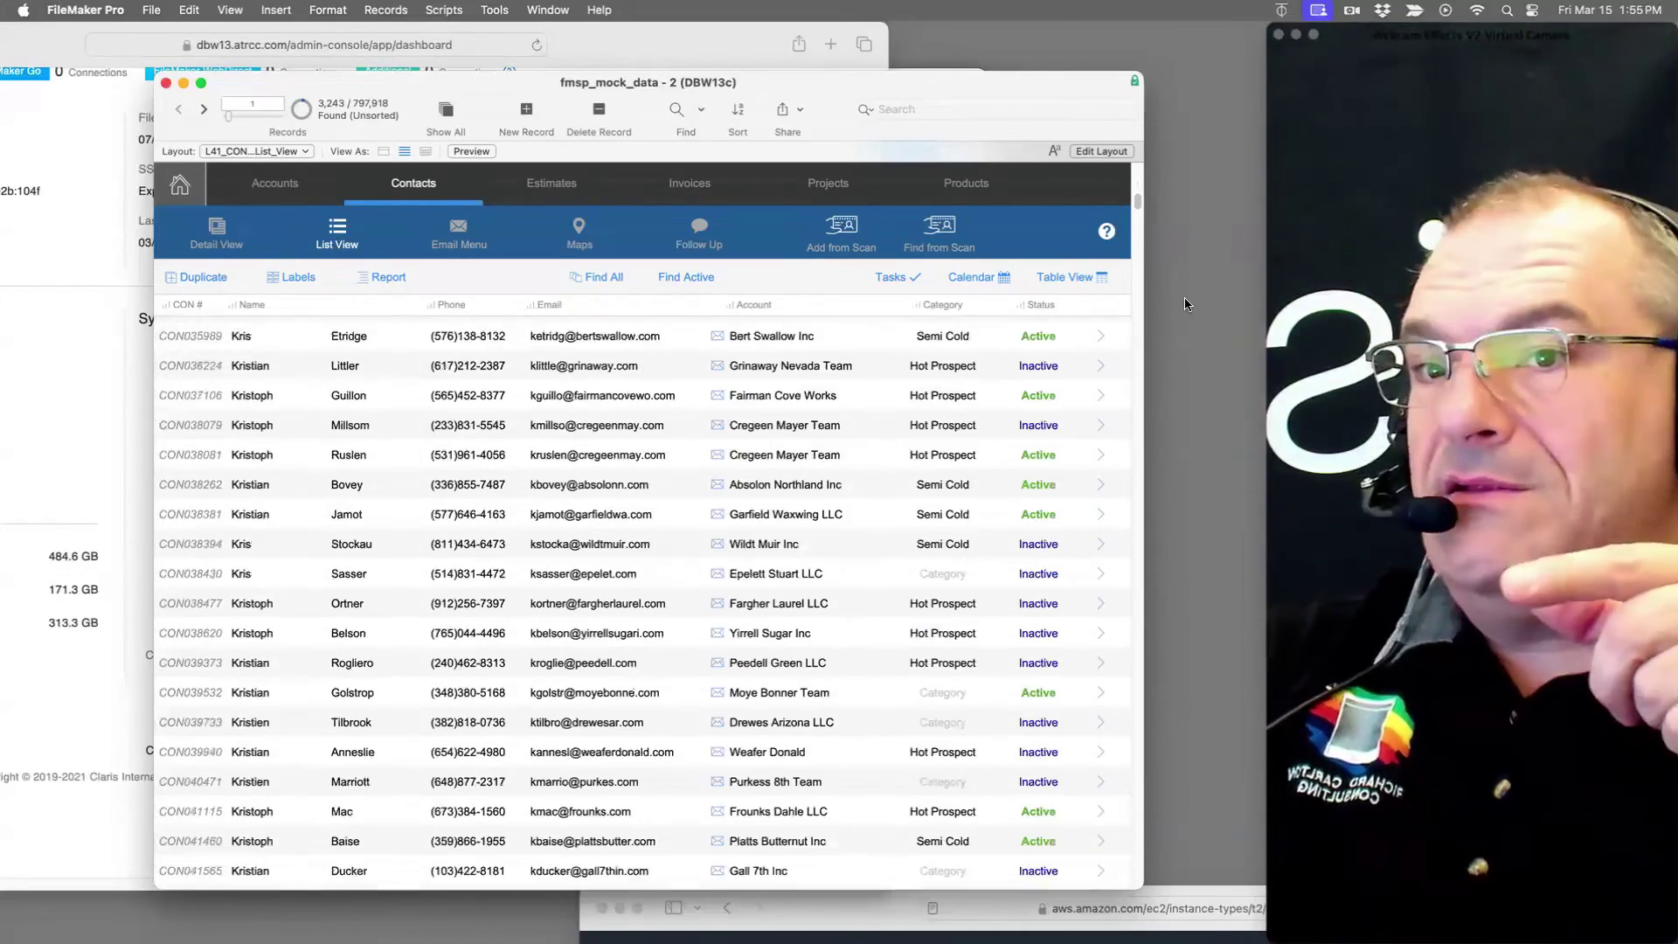
scroll(1185, 304, "down", 10)
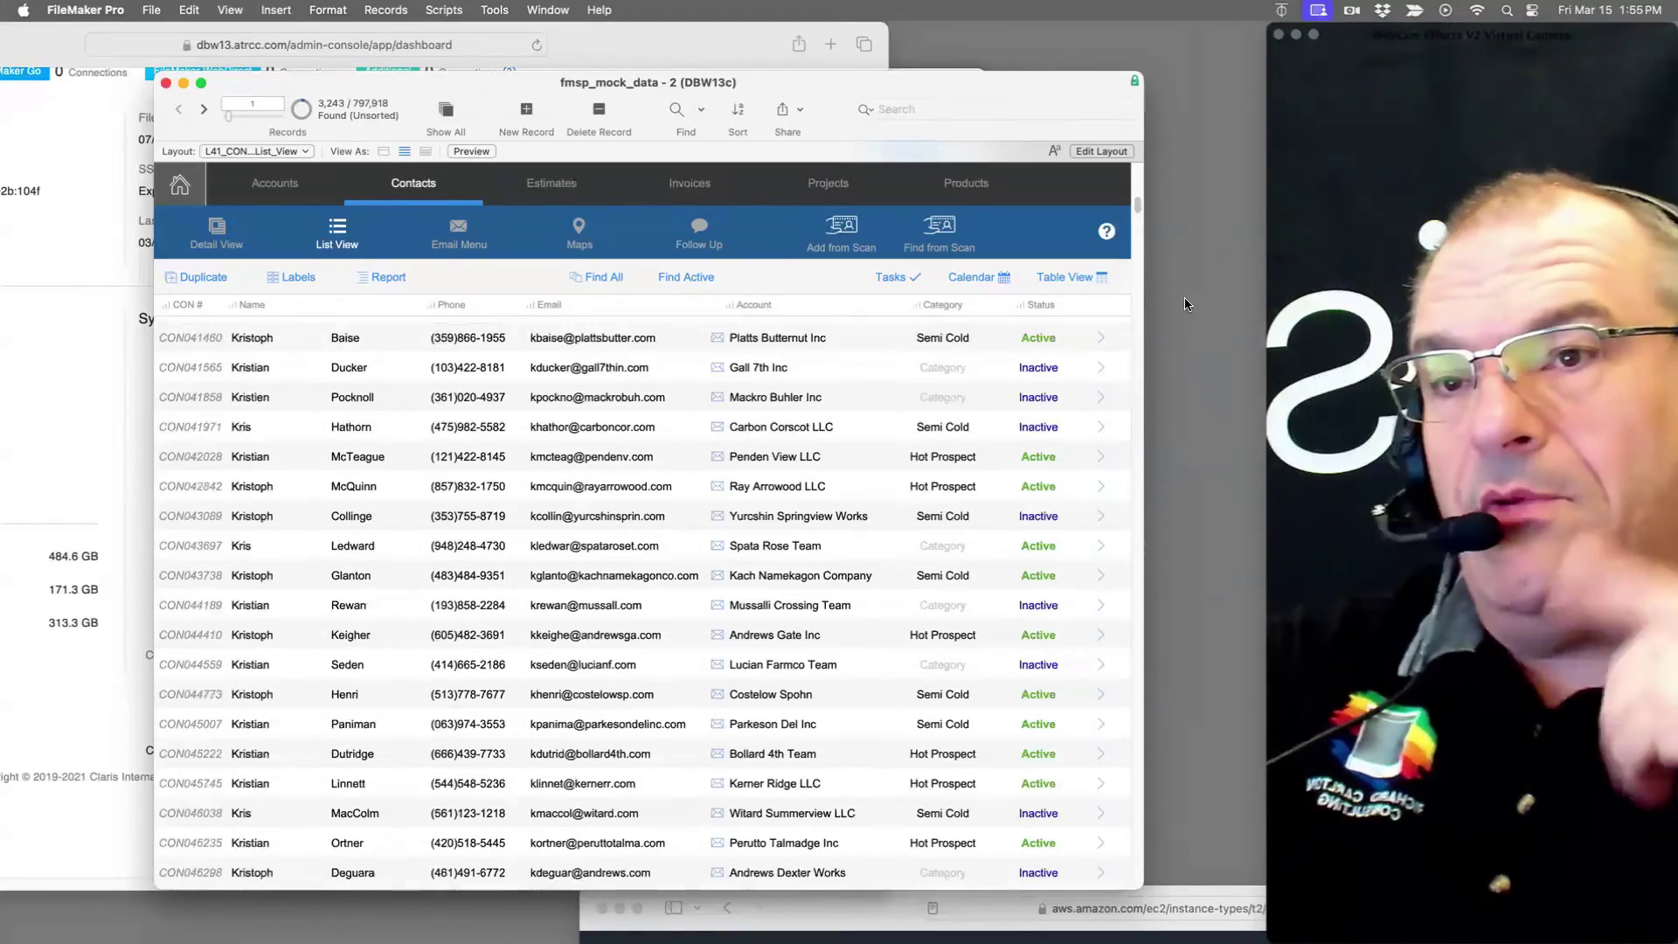
scroll(1185, 304, "down", 10)
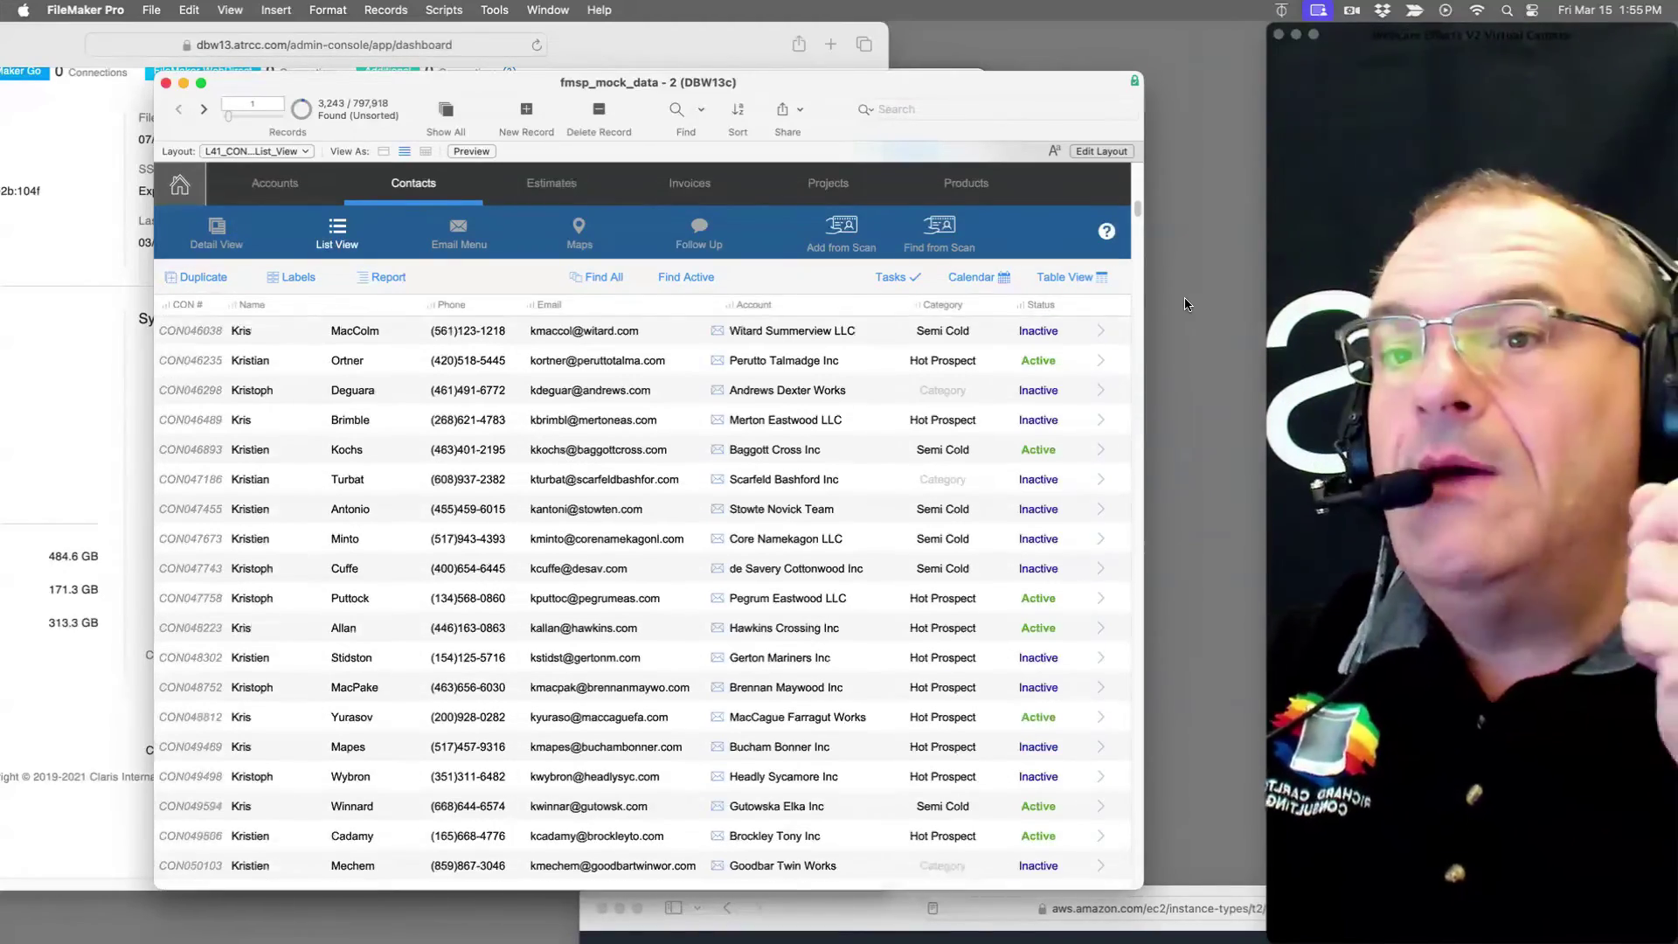
scroll(1185, 304, "down", 10)
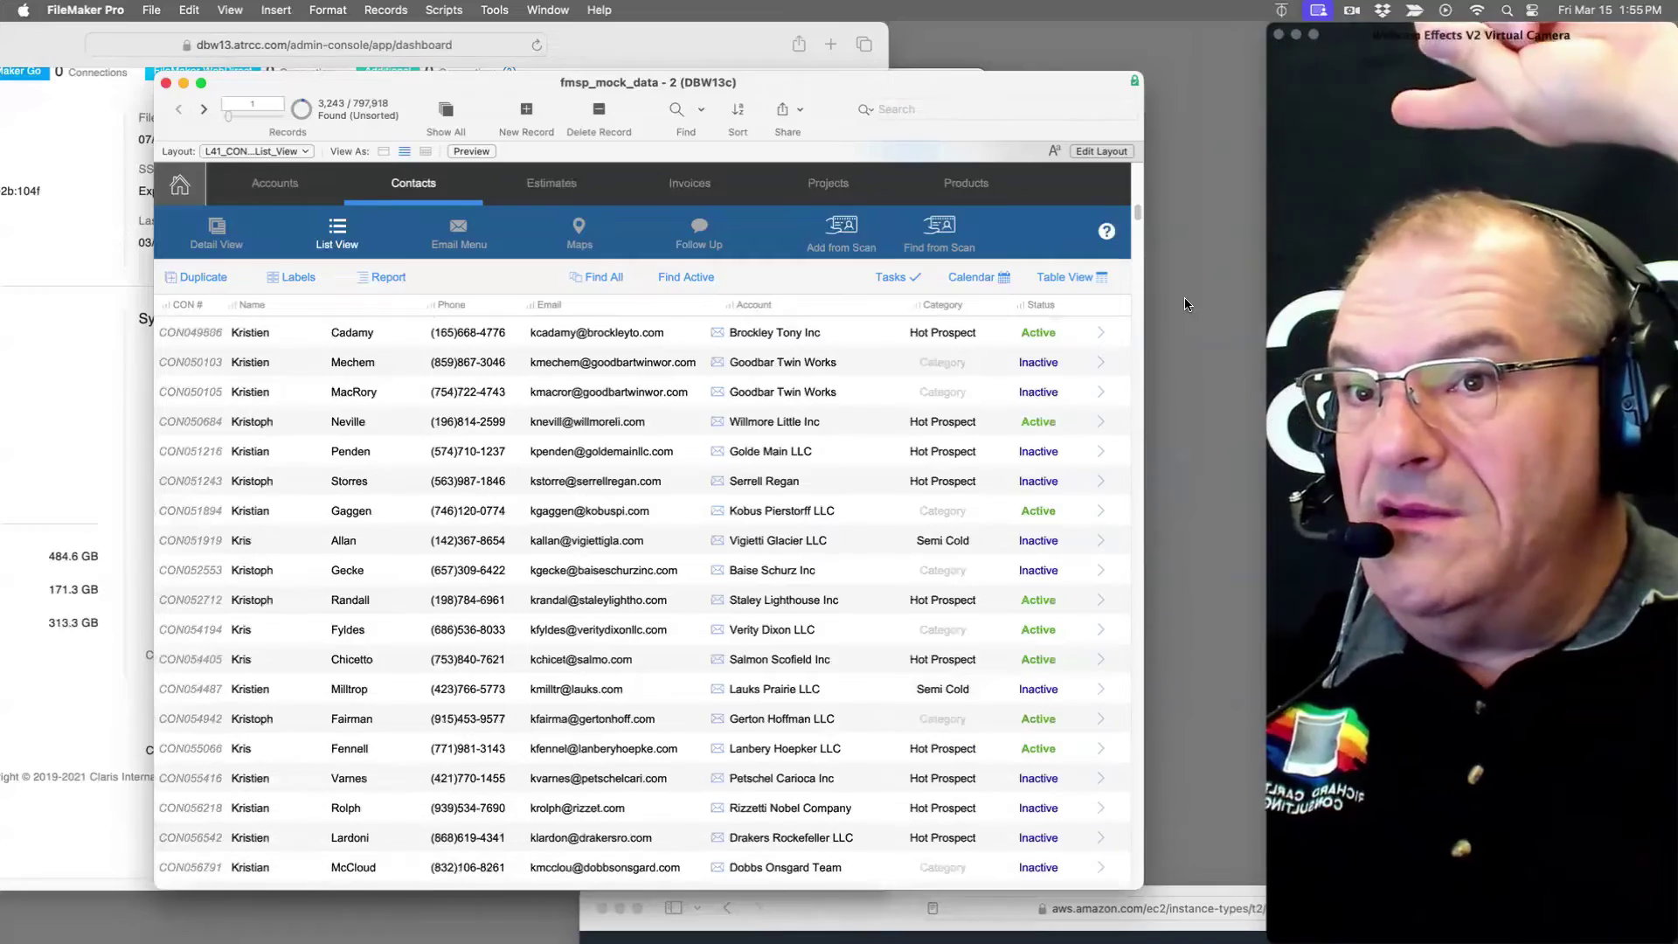
scroll(1185, 304, "down", 10)
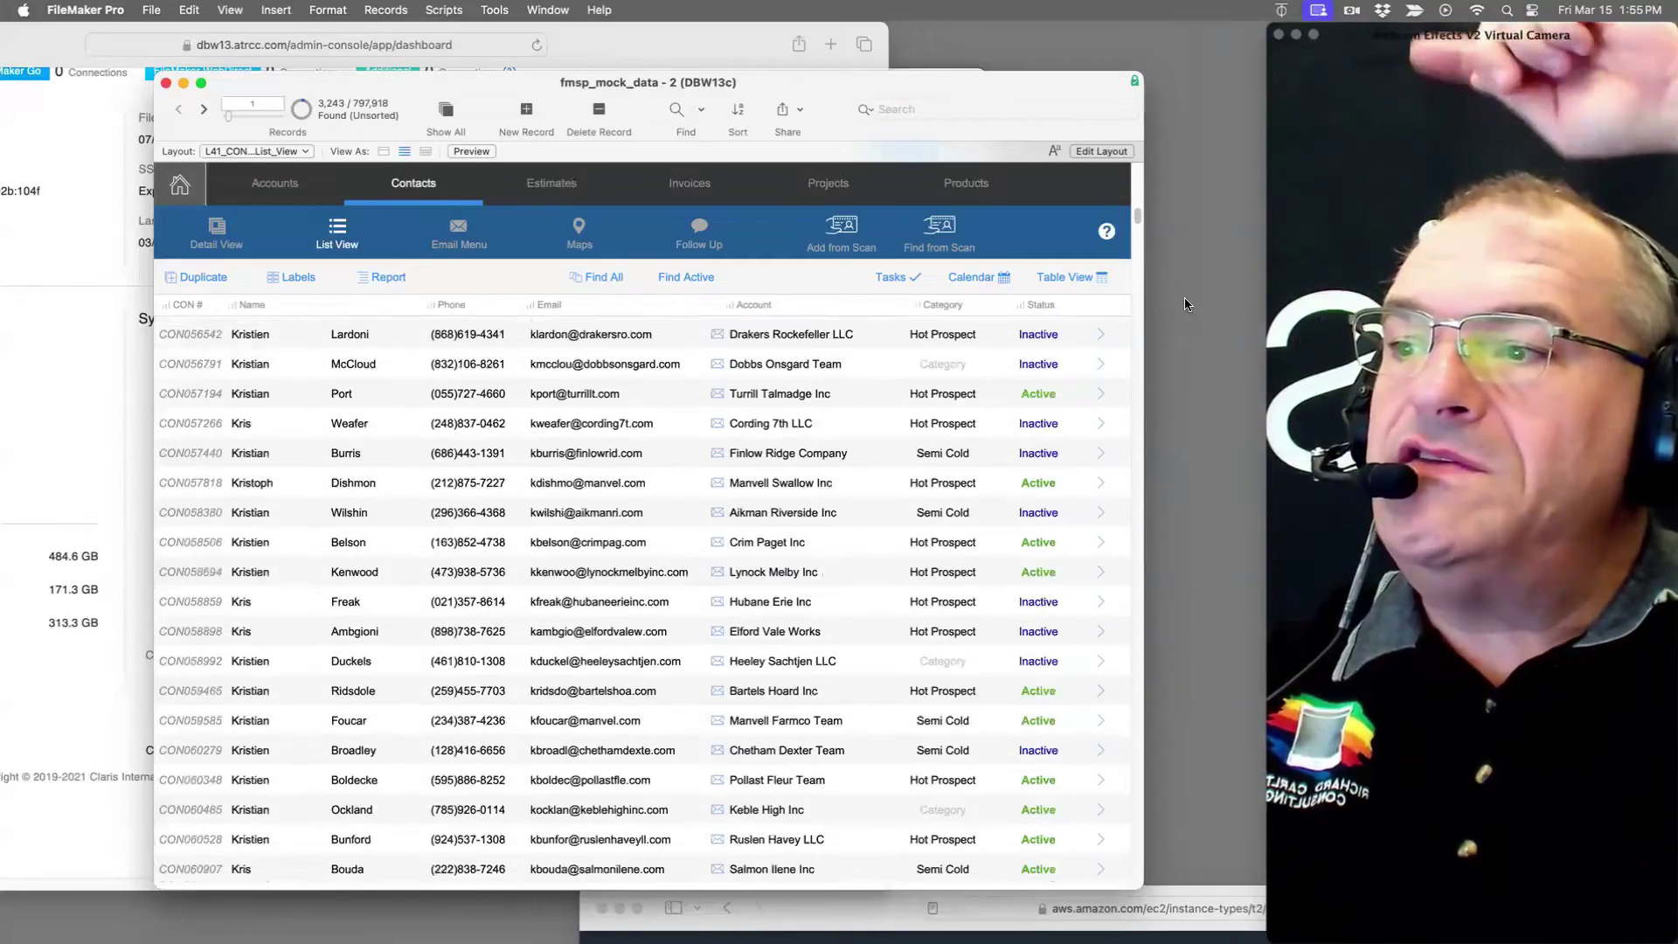
scroll(1185, 304, "down", 10)
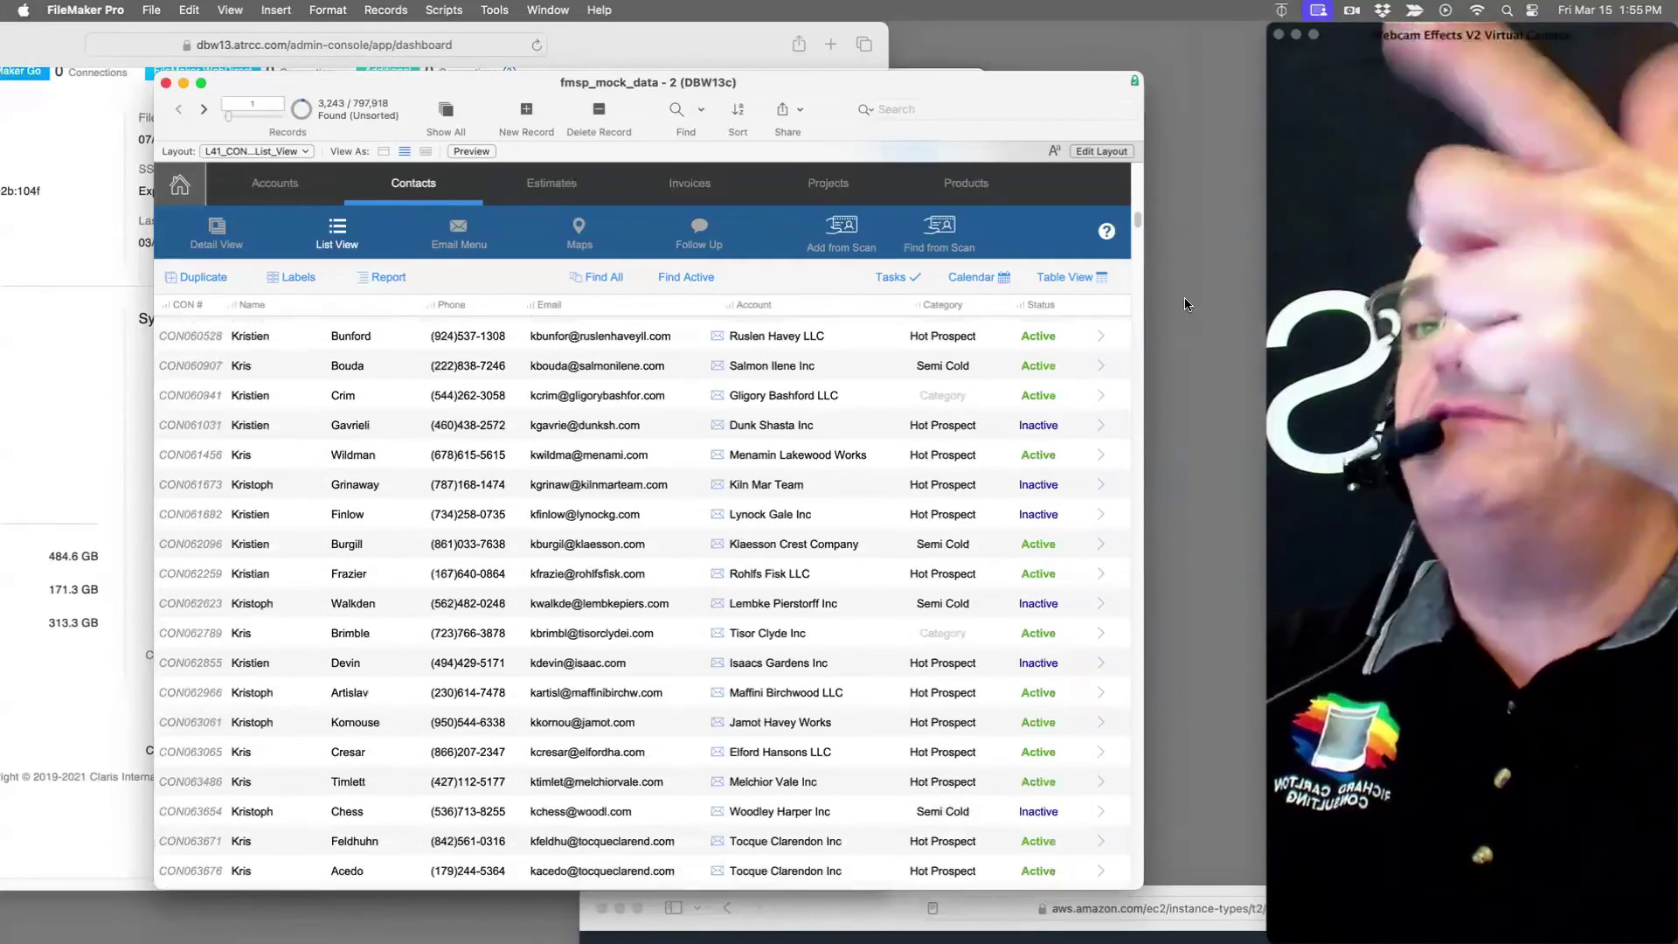
Step: Browse further down the list of found contacts to examine how their records load while scrolling
scroll(1185, 304, "down", 10)
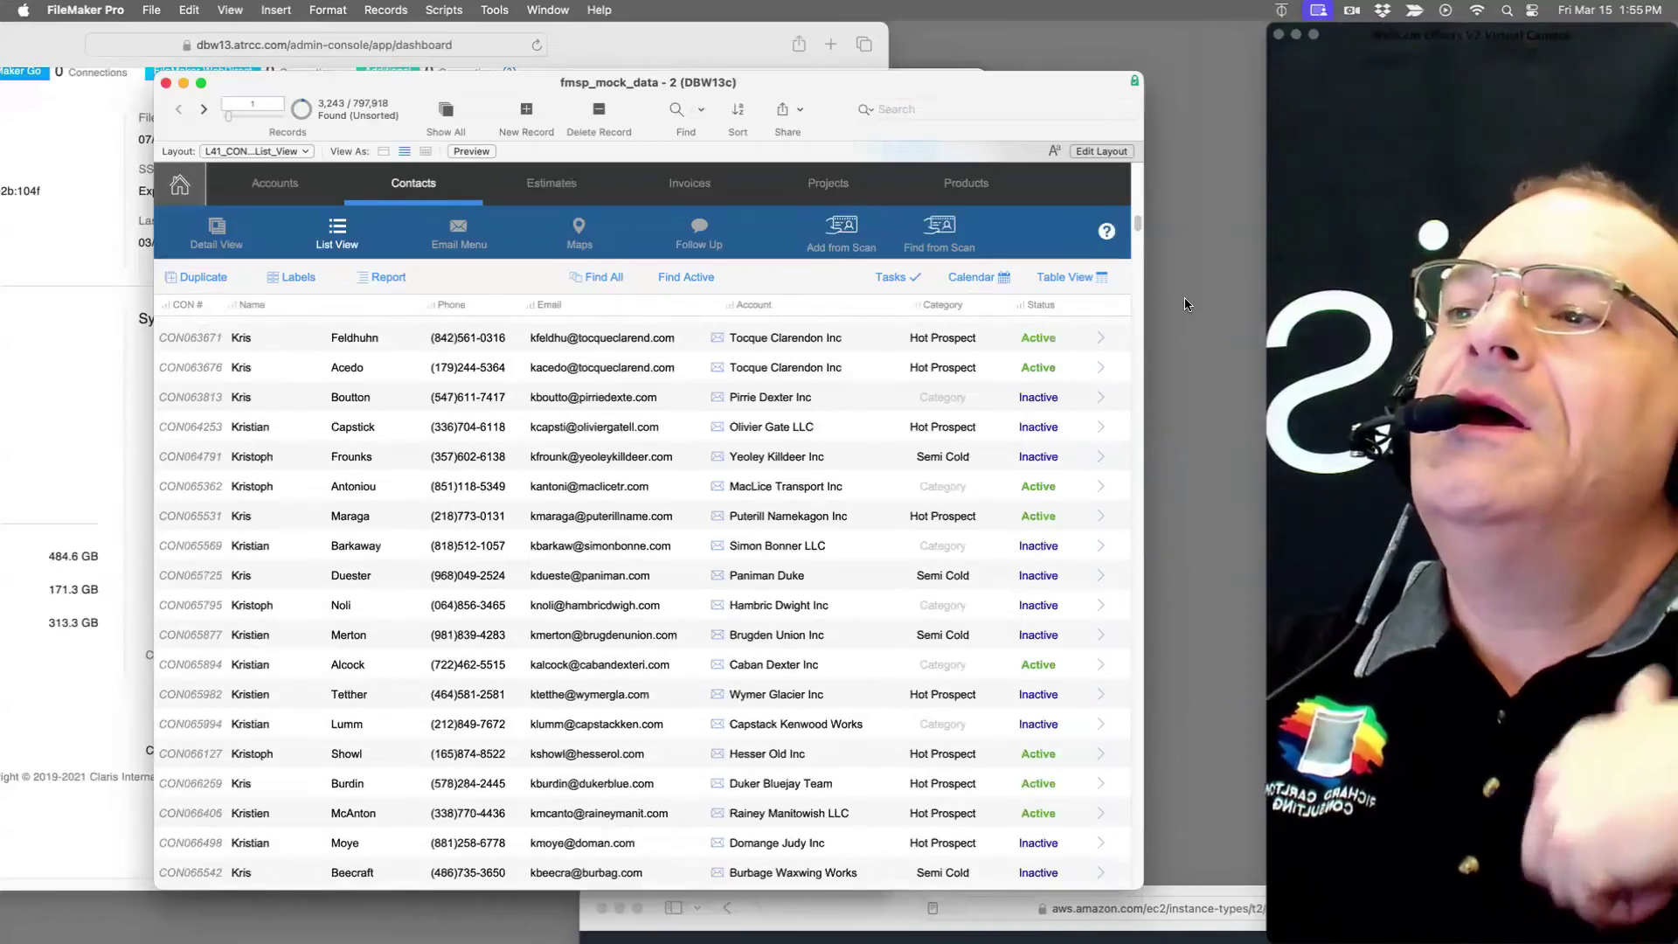
scroll(1185, 304, "down", 10)
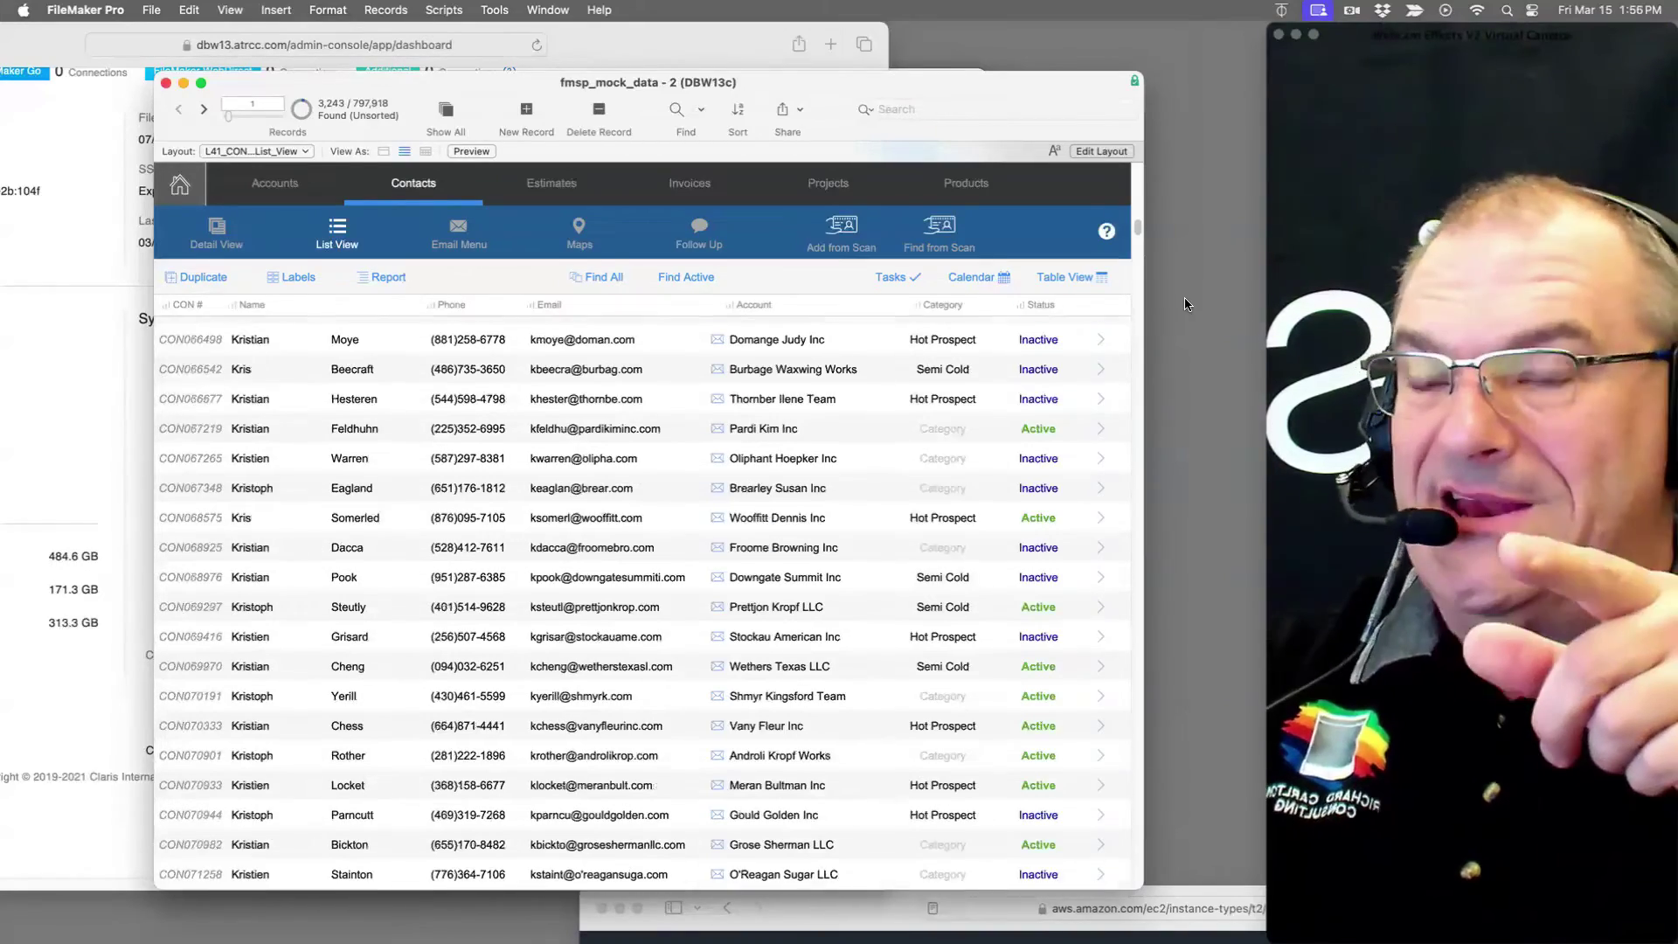
scroll(1185, 304, "down", 10)
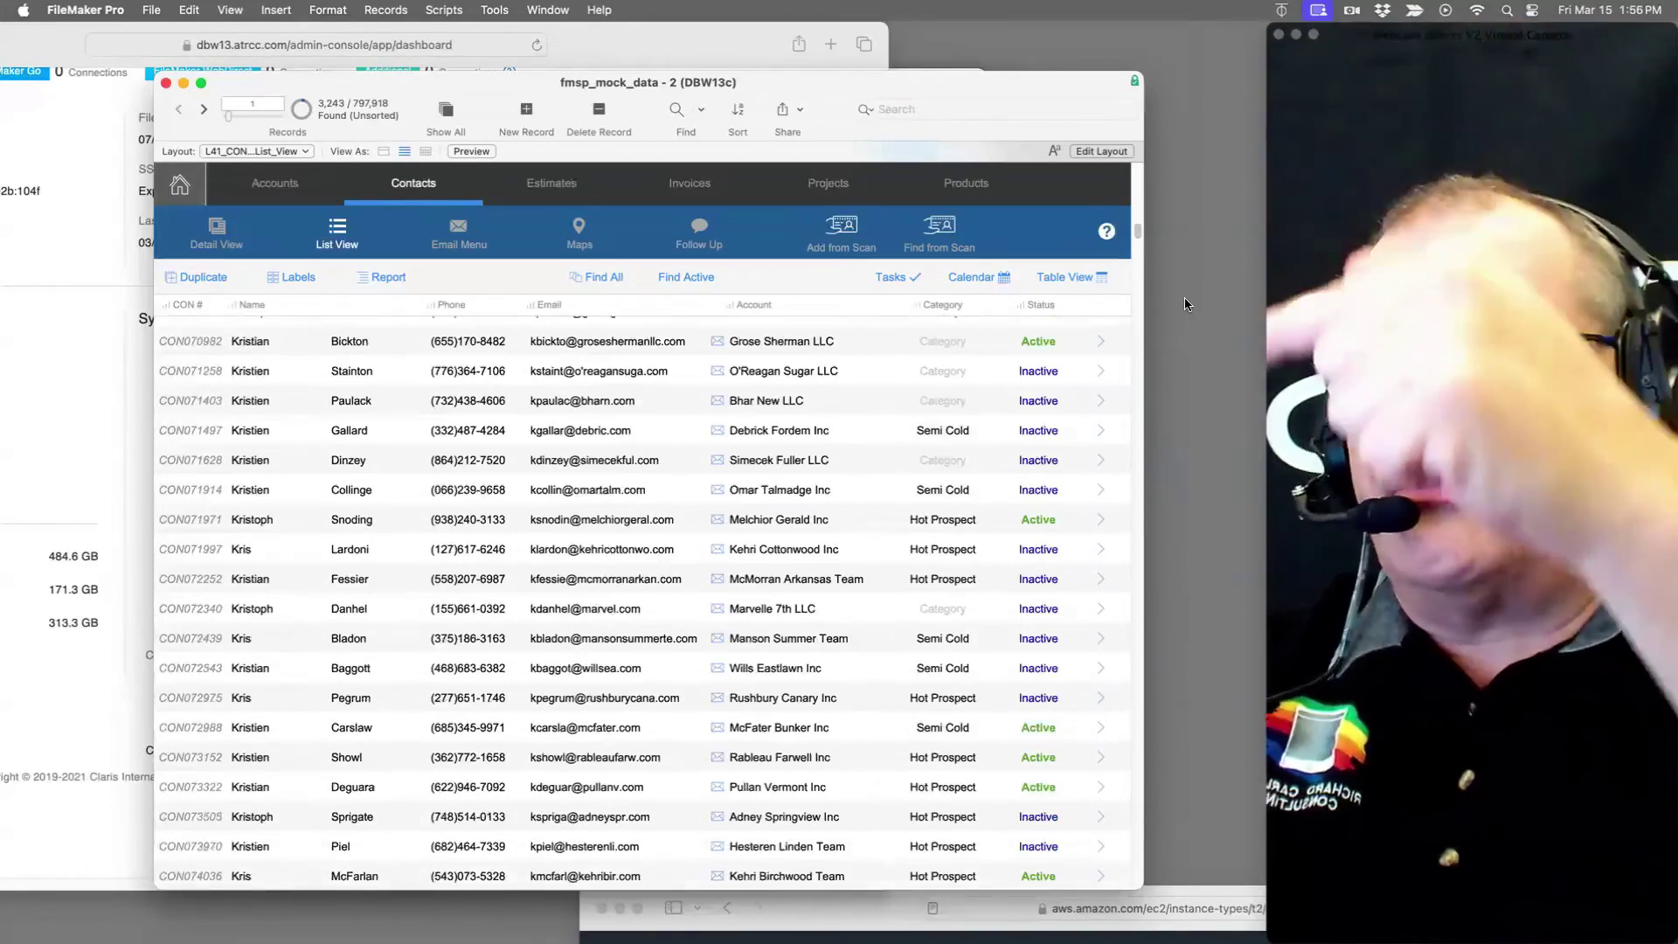
scroll(1185, 304, "down", 10)
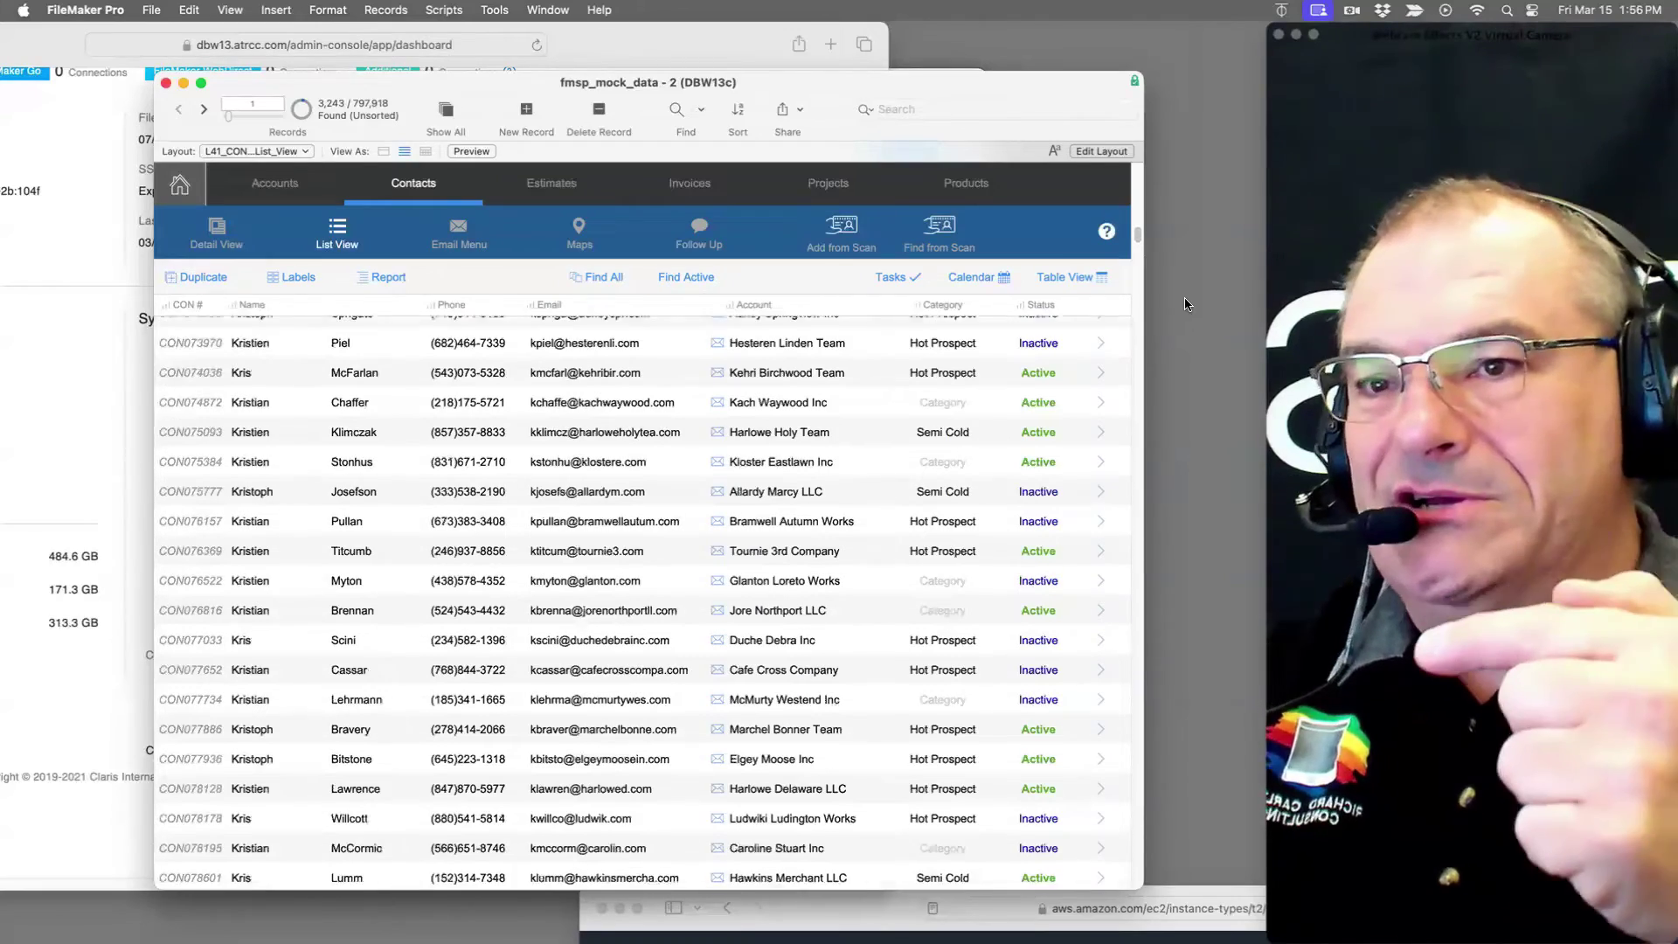
scroll(1185, 304, "down", 10)
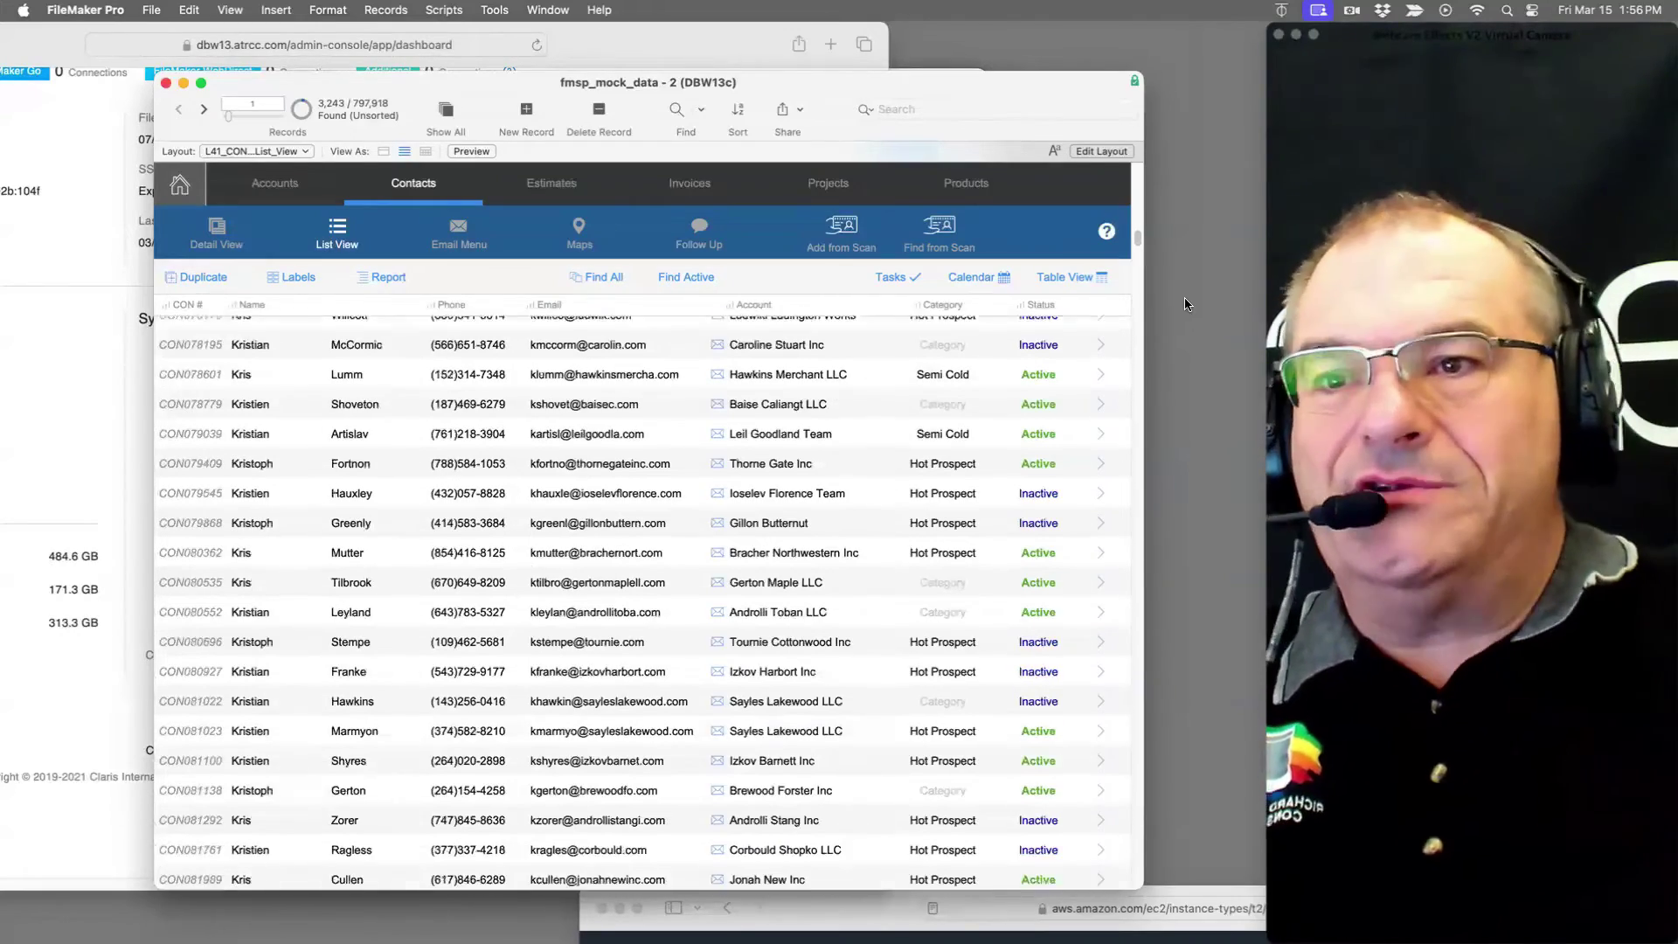
scroll(1185, 304, "down", 10)
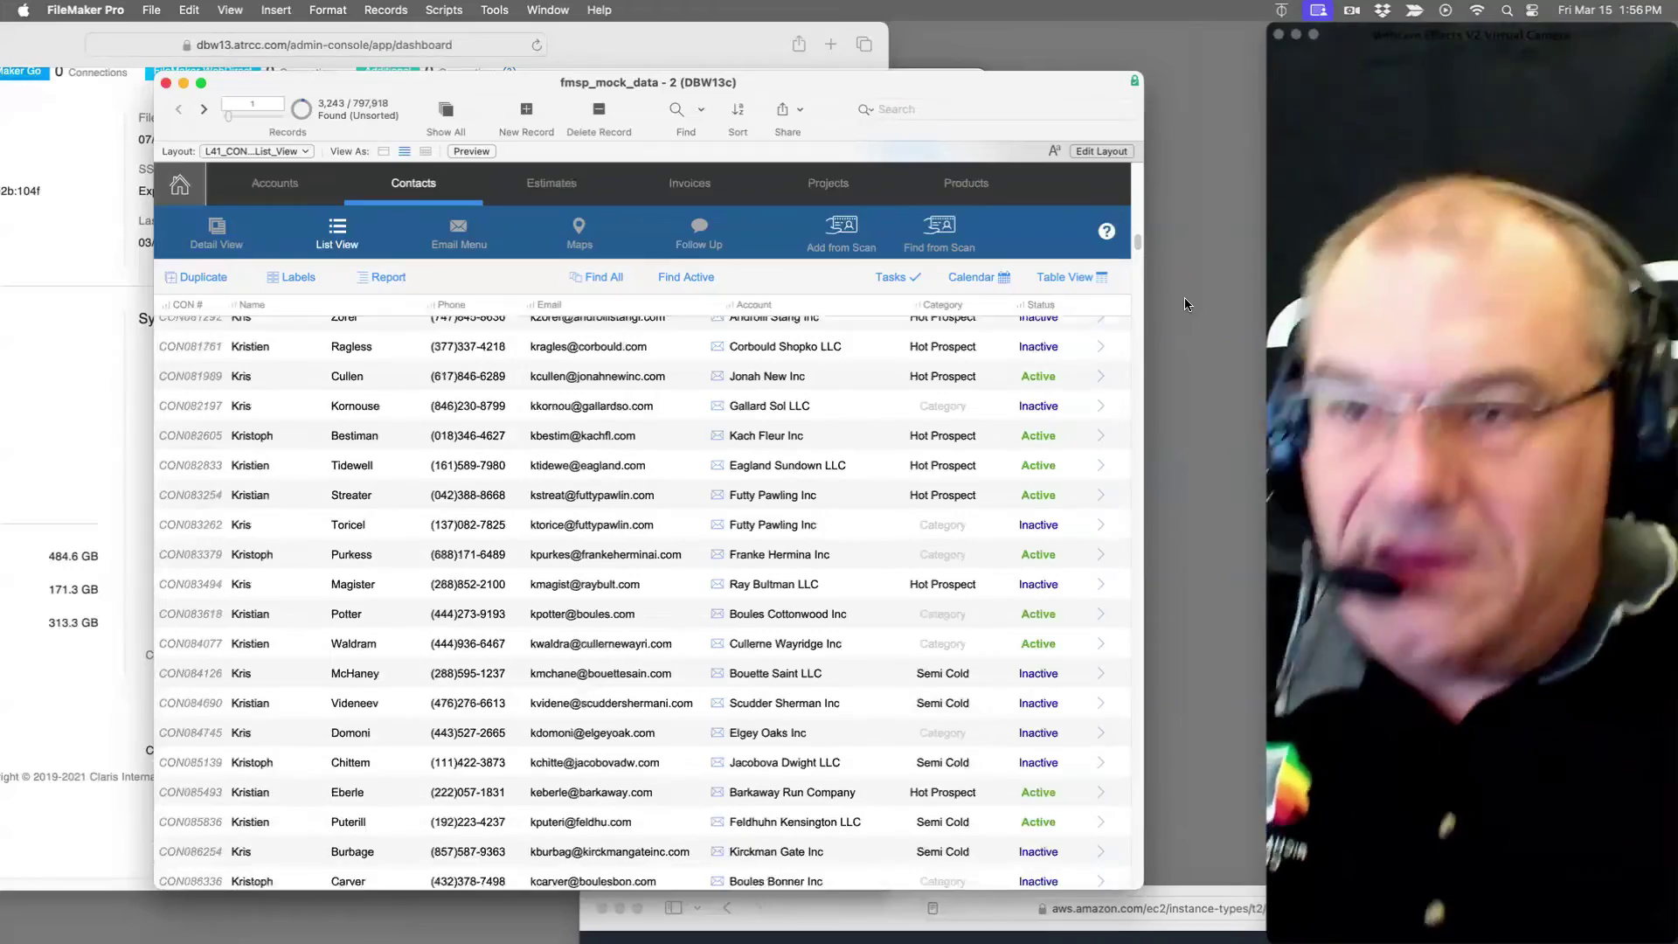
scroll(1185, 304, "down", 10)
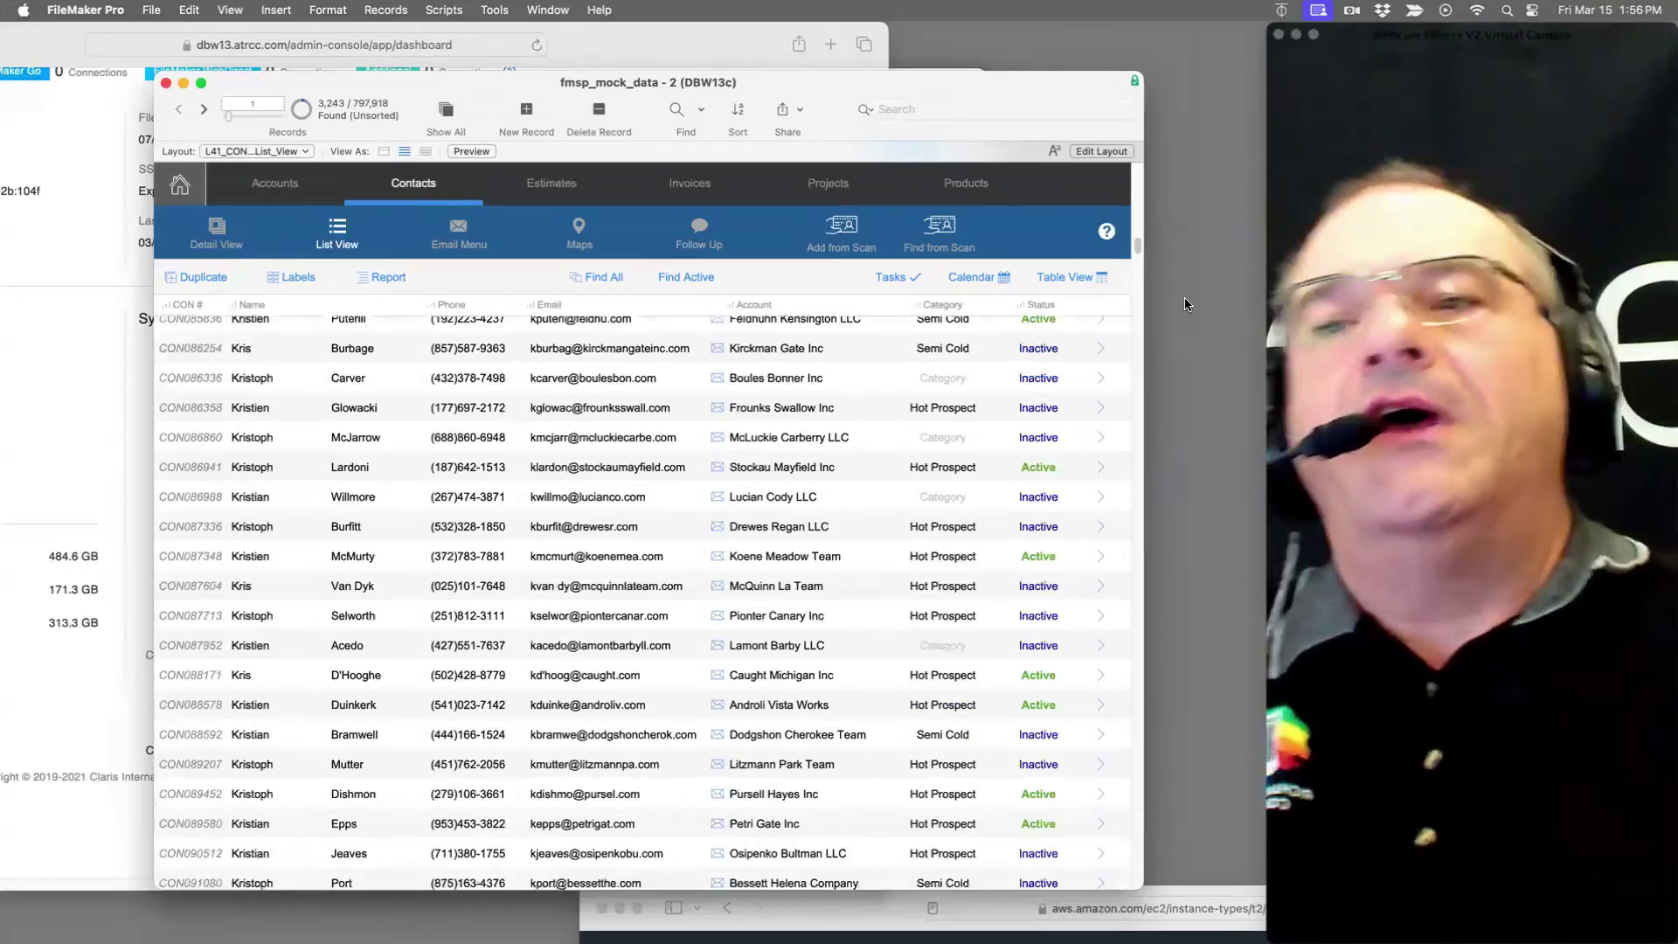
scroll(1185, 304, "down", 10)
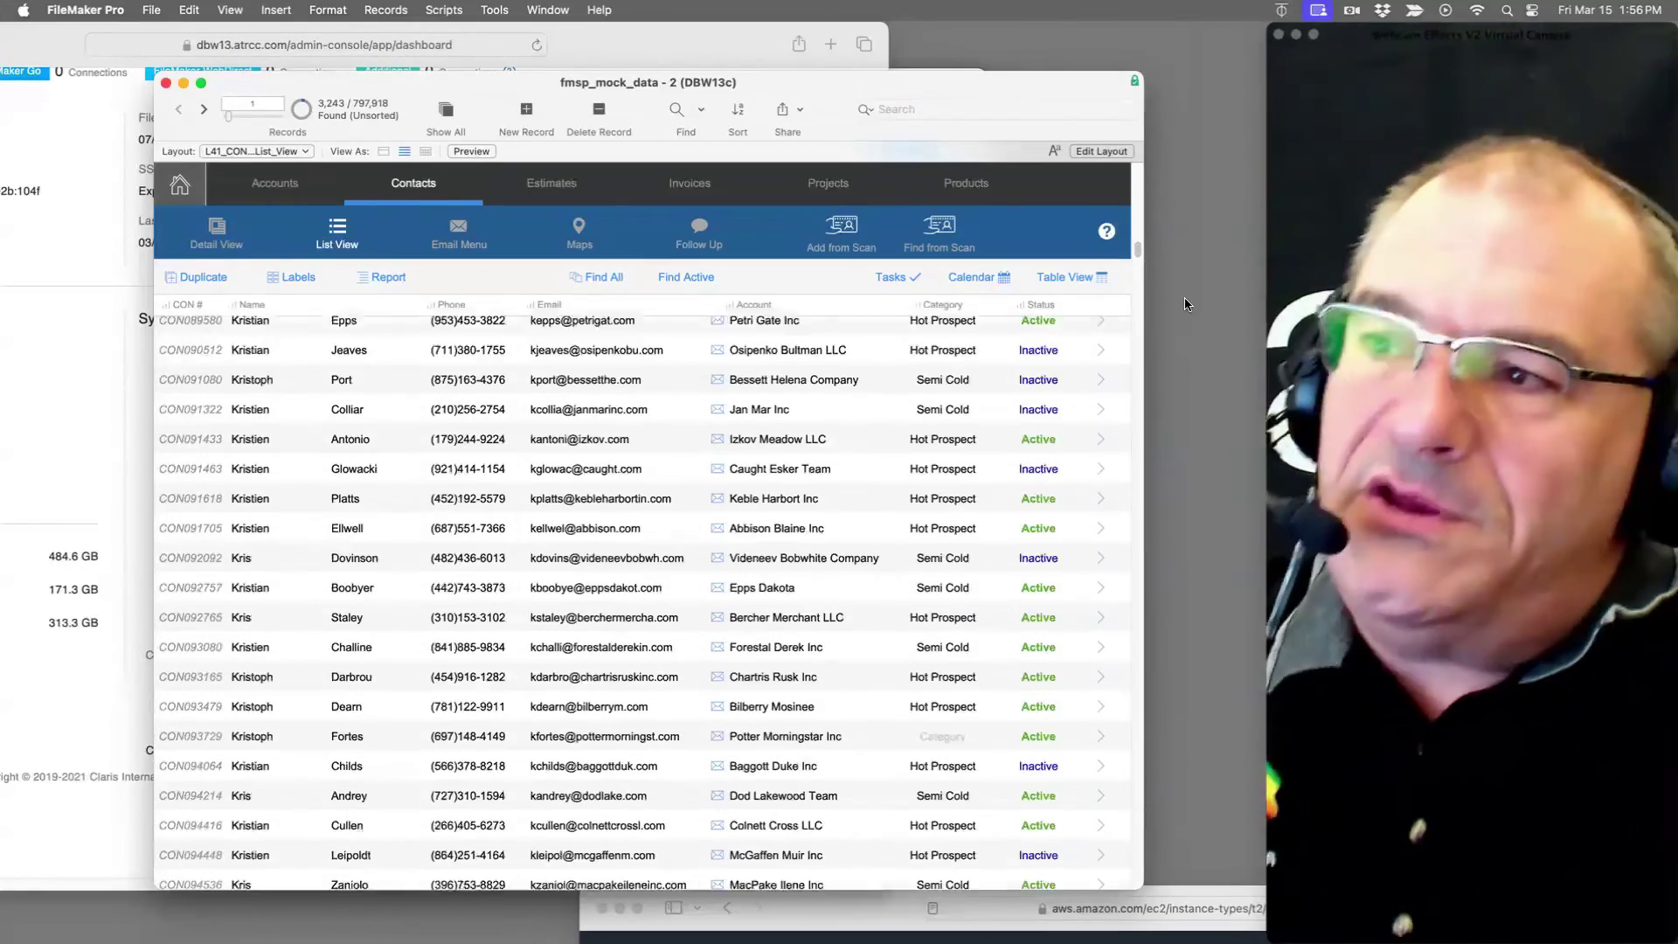
scroll(1185, 304, "down", 10)
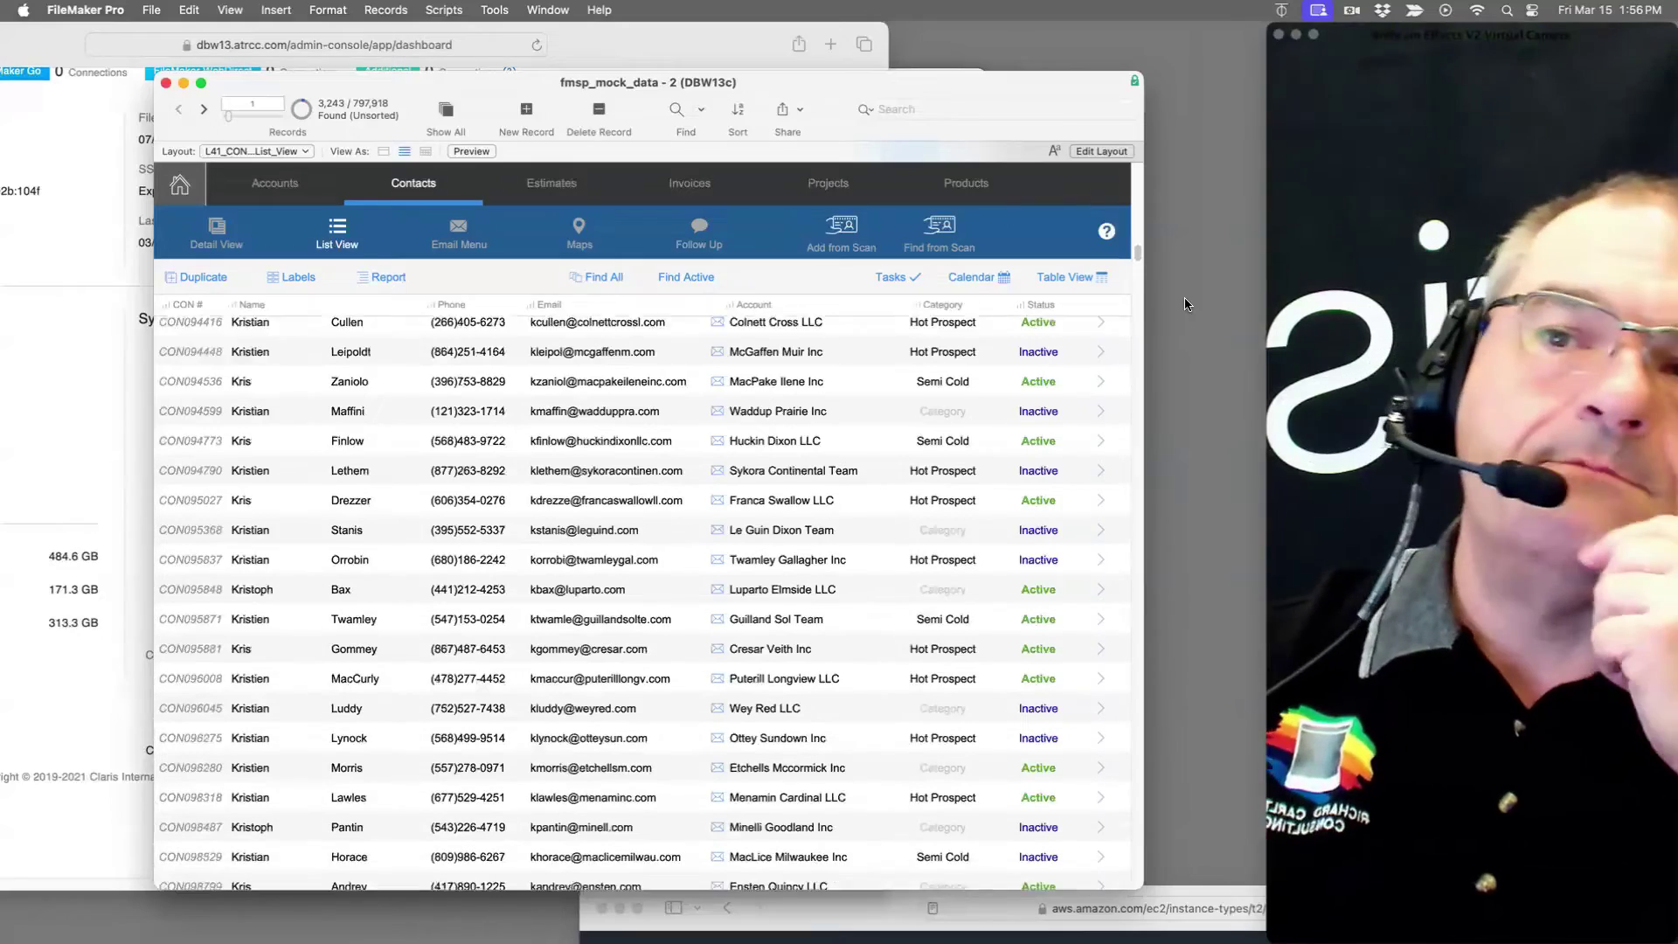
scroll(1185, 304, "down", 10)
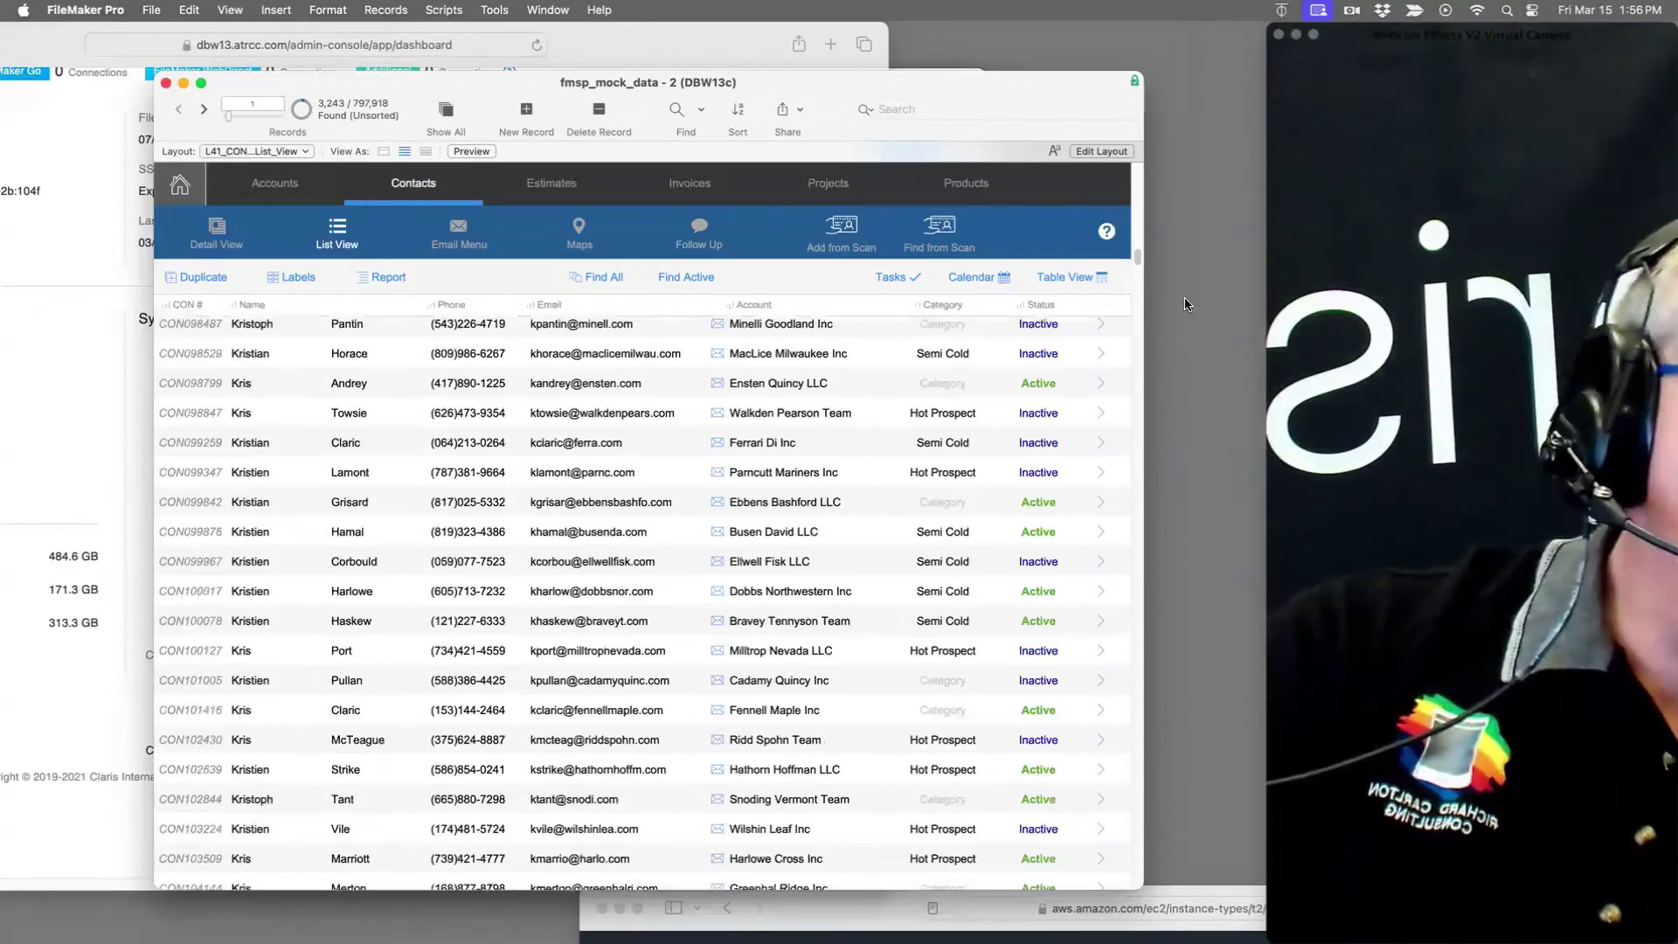
scroll(1185, 304, "down", 1)
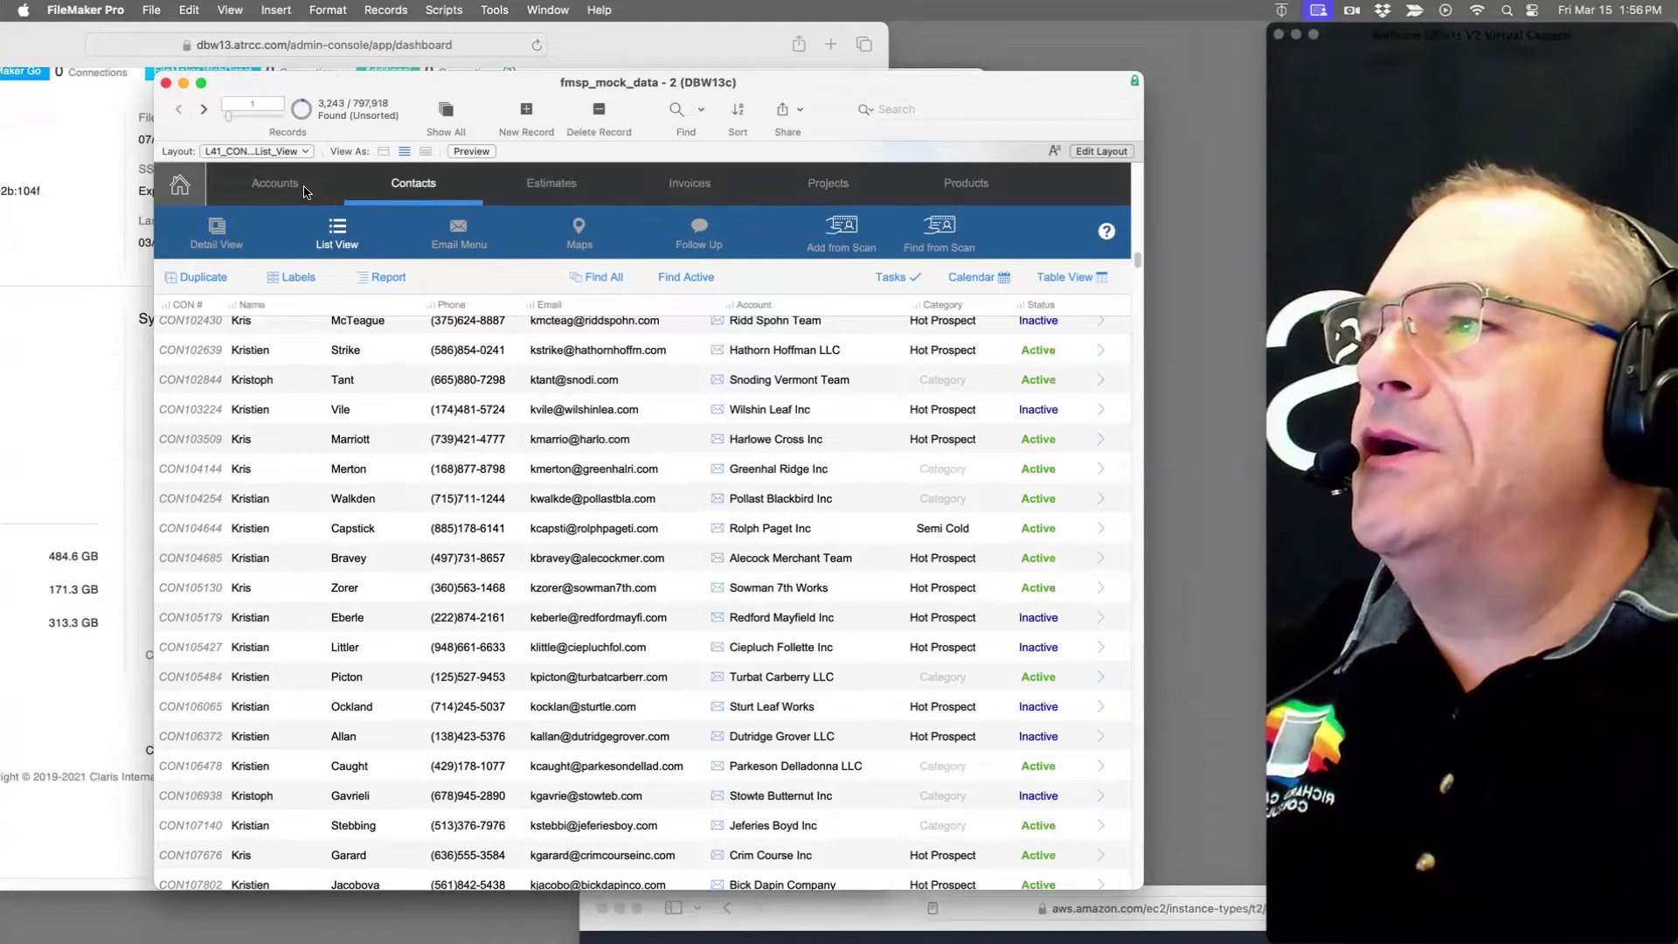
left_click(217, 233)
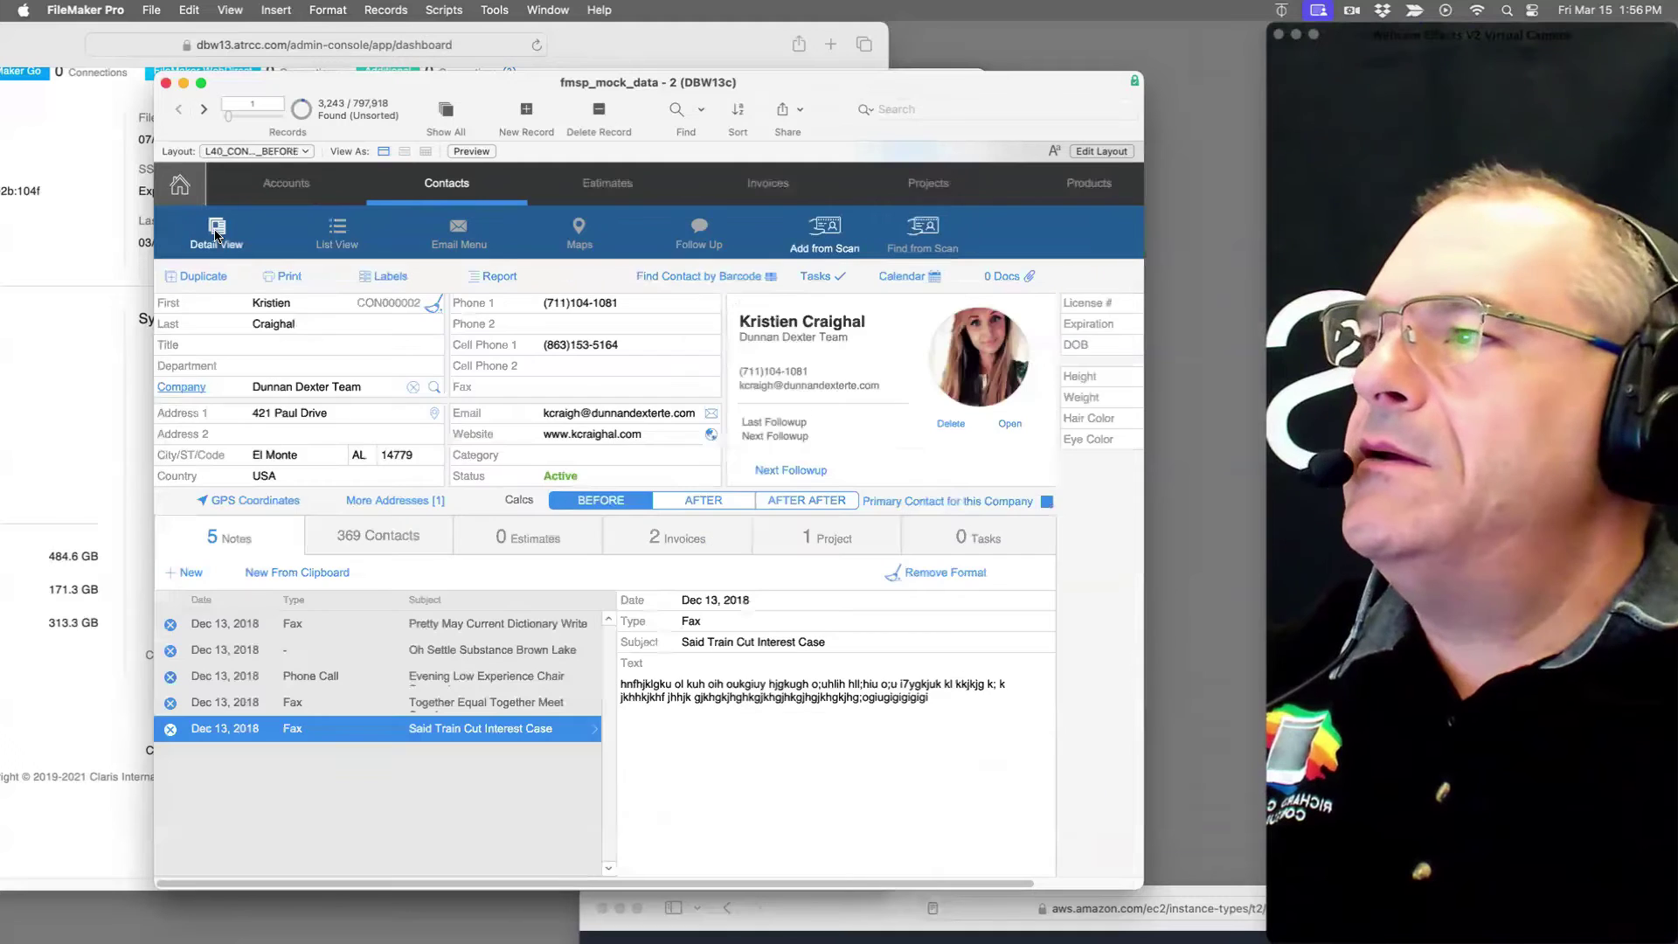
key("super+f")
left_click(265, 308)
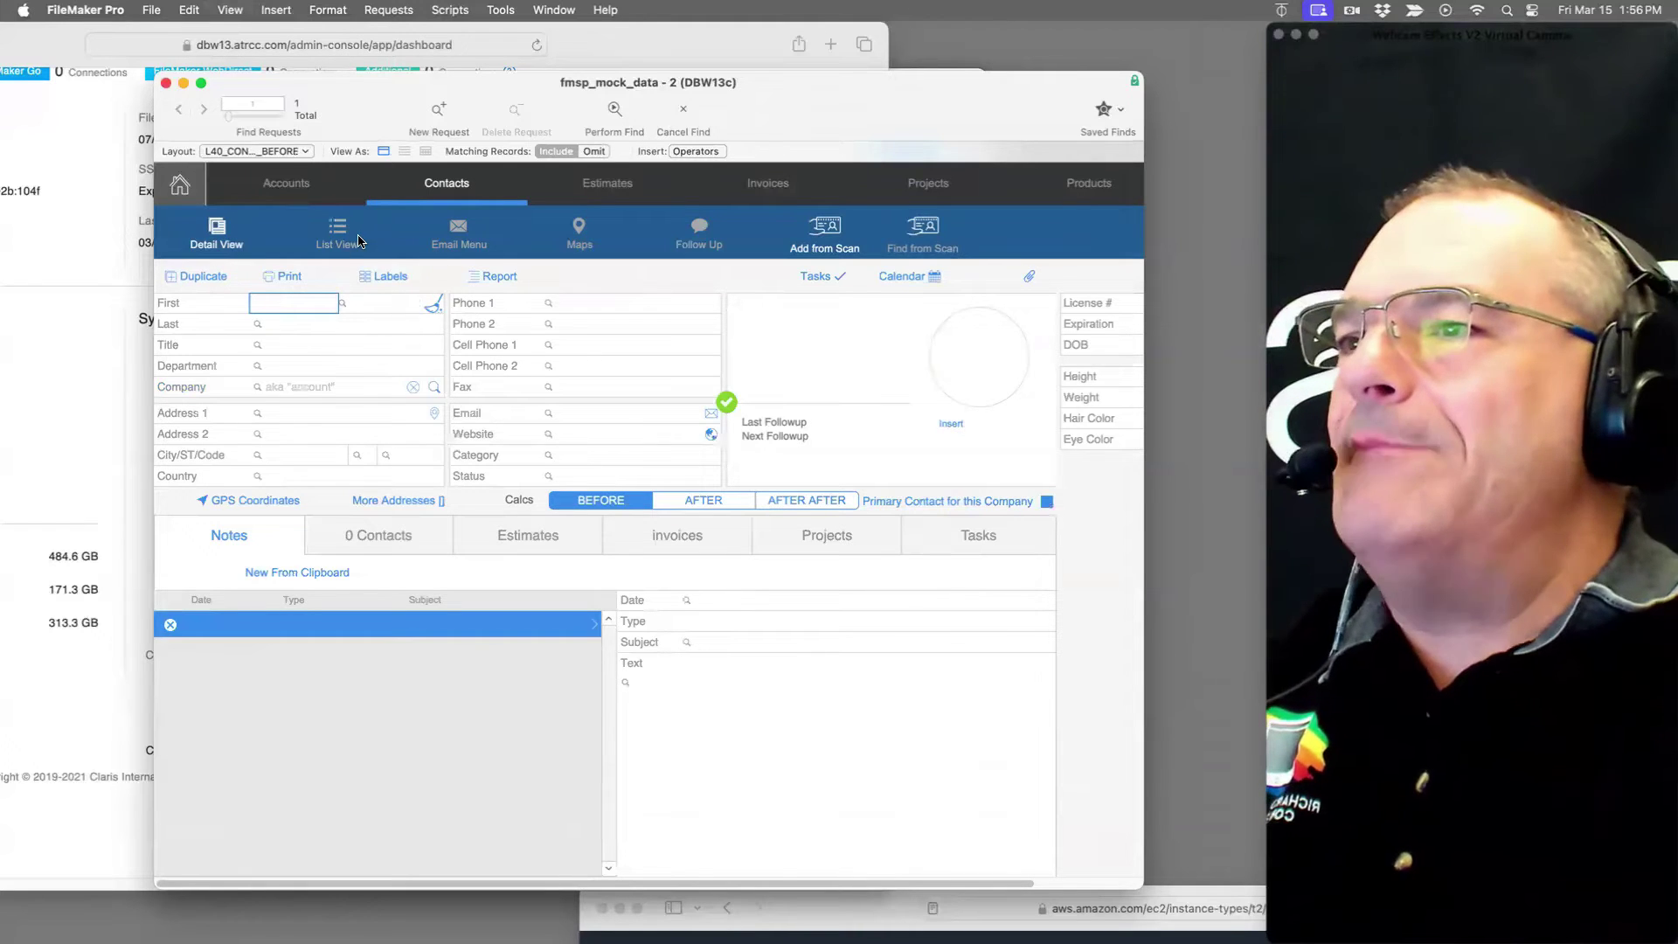
Step: Switch to the invoices and enlarge their window over the Admin Console so the whole totals section fits
left_click(740, 179)
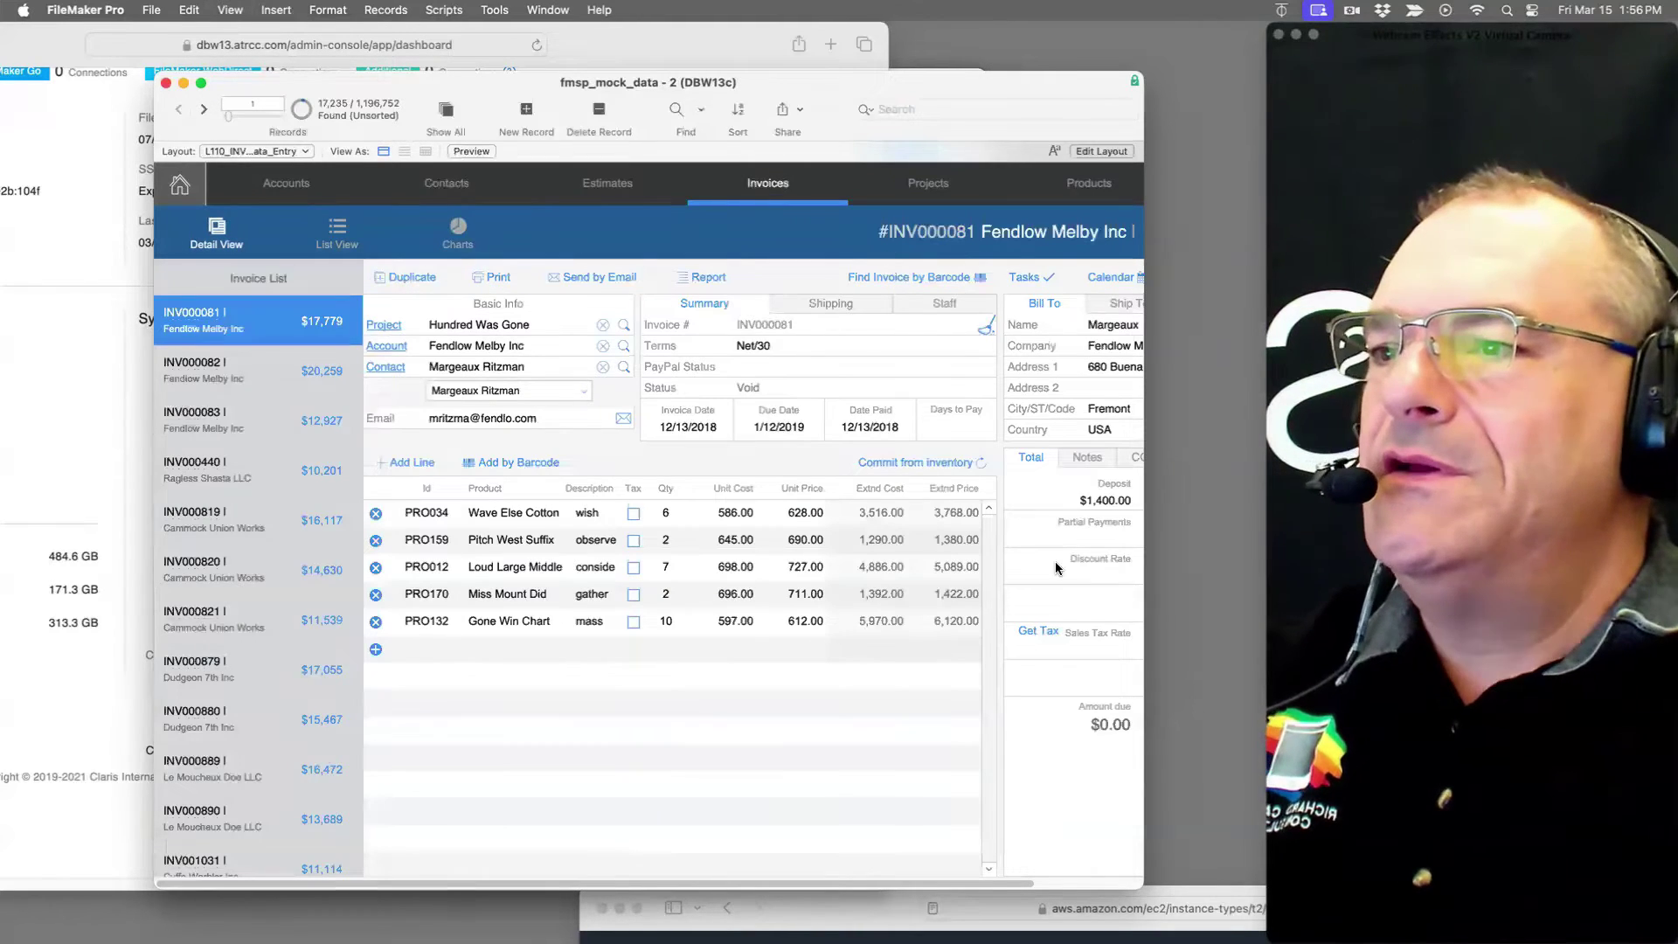
left_click_drag(1018, 886, 978, 838)
left_click_drag(1102, 840, 1241, 863)
Step: Find the invoices whose total is greater than 10000 and check the server's CPU usage graph in the Admin Console
key("super+f")
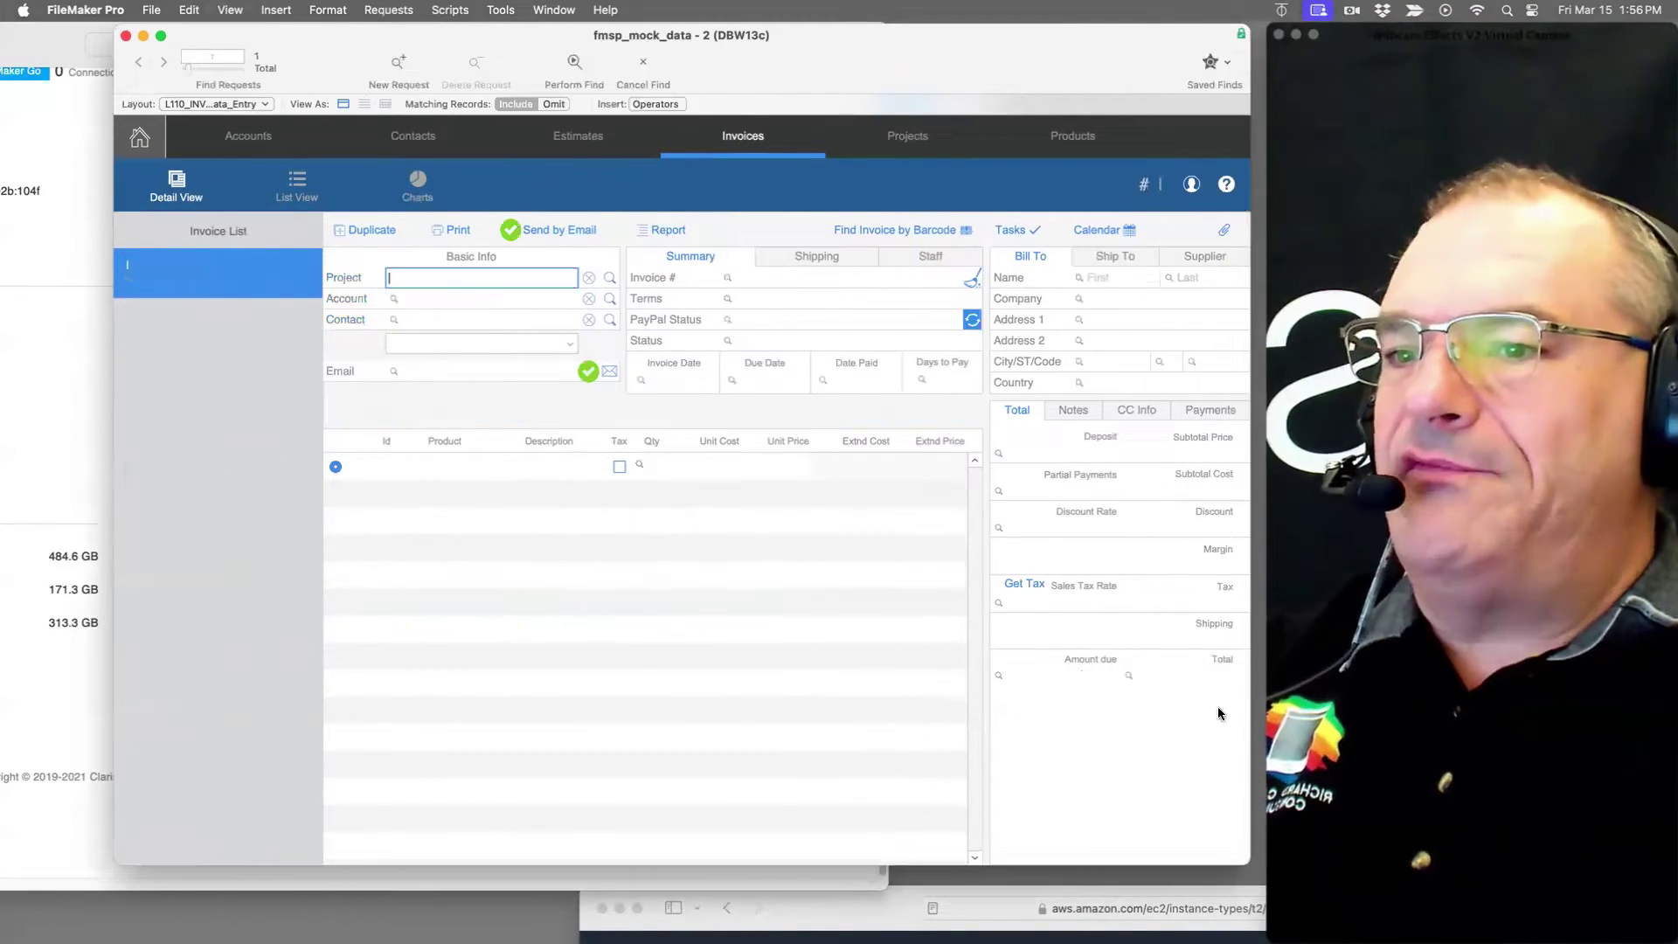
left_click(1210, 679)
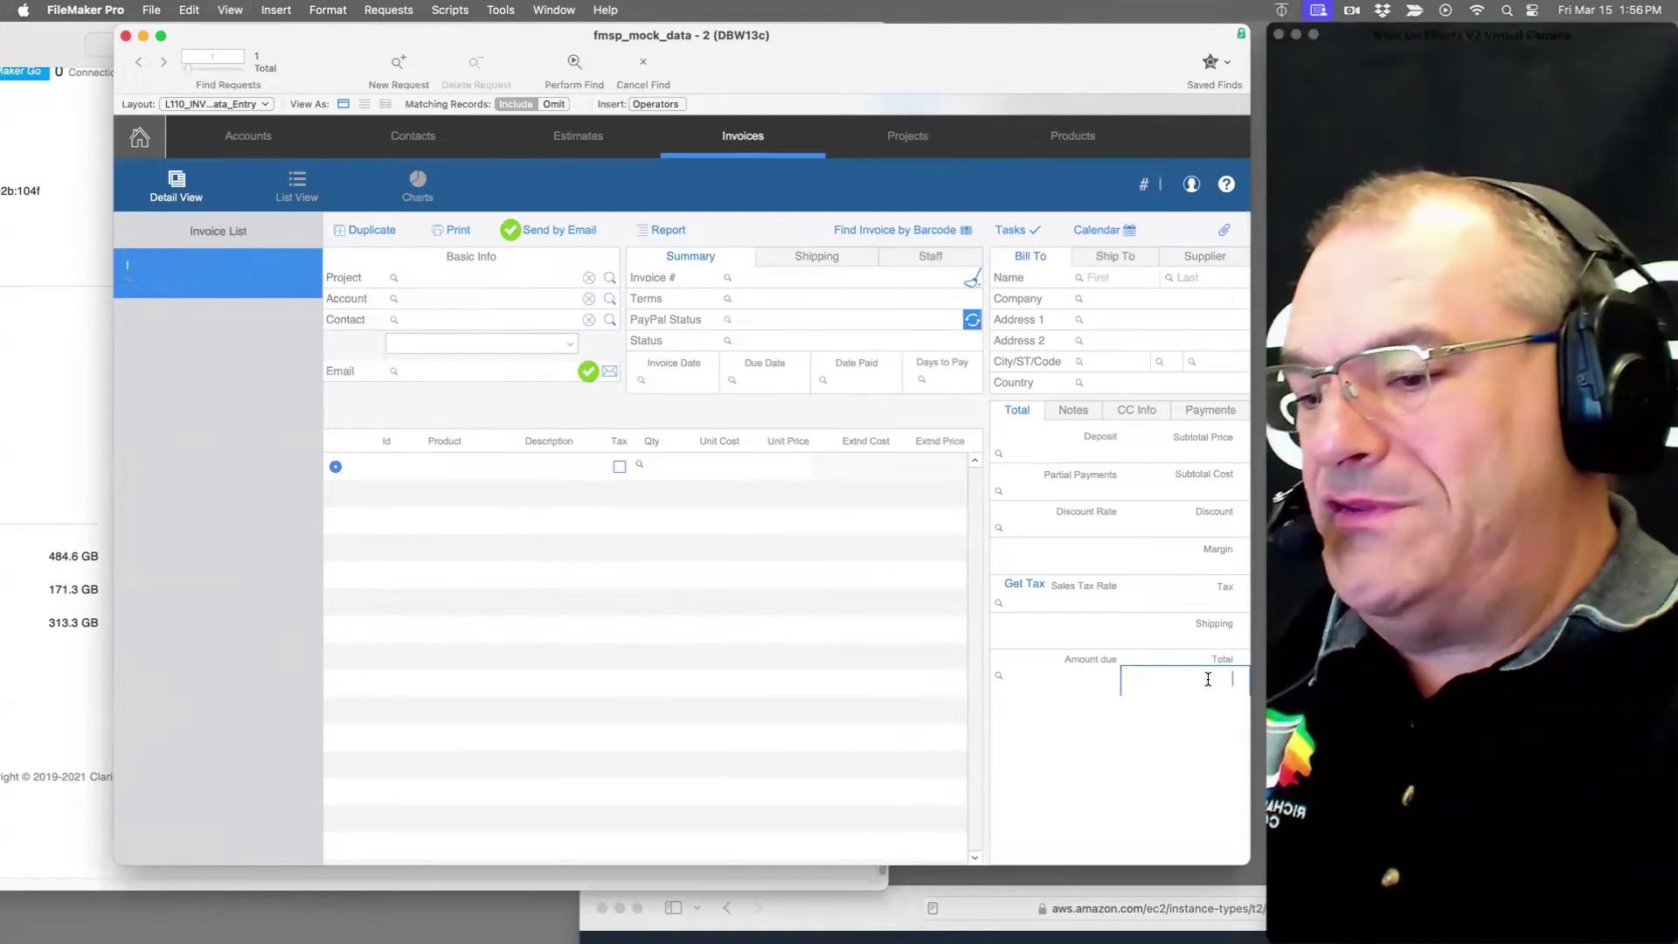
type(">100")
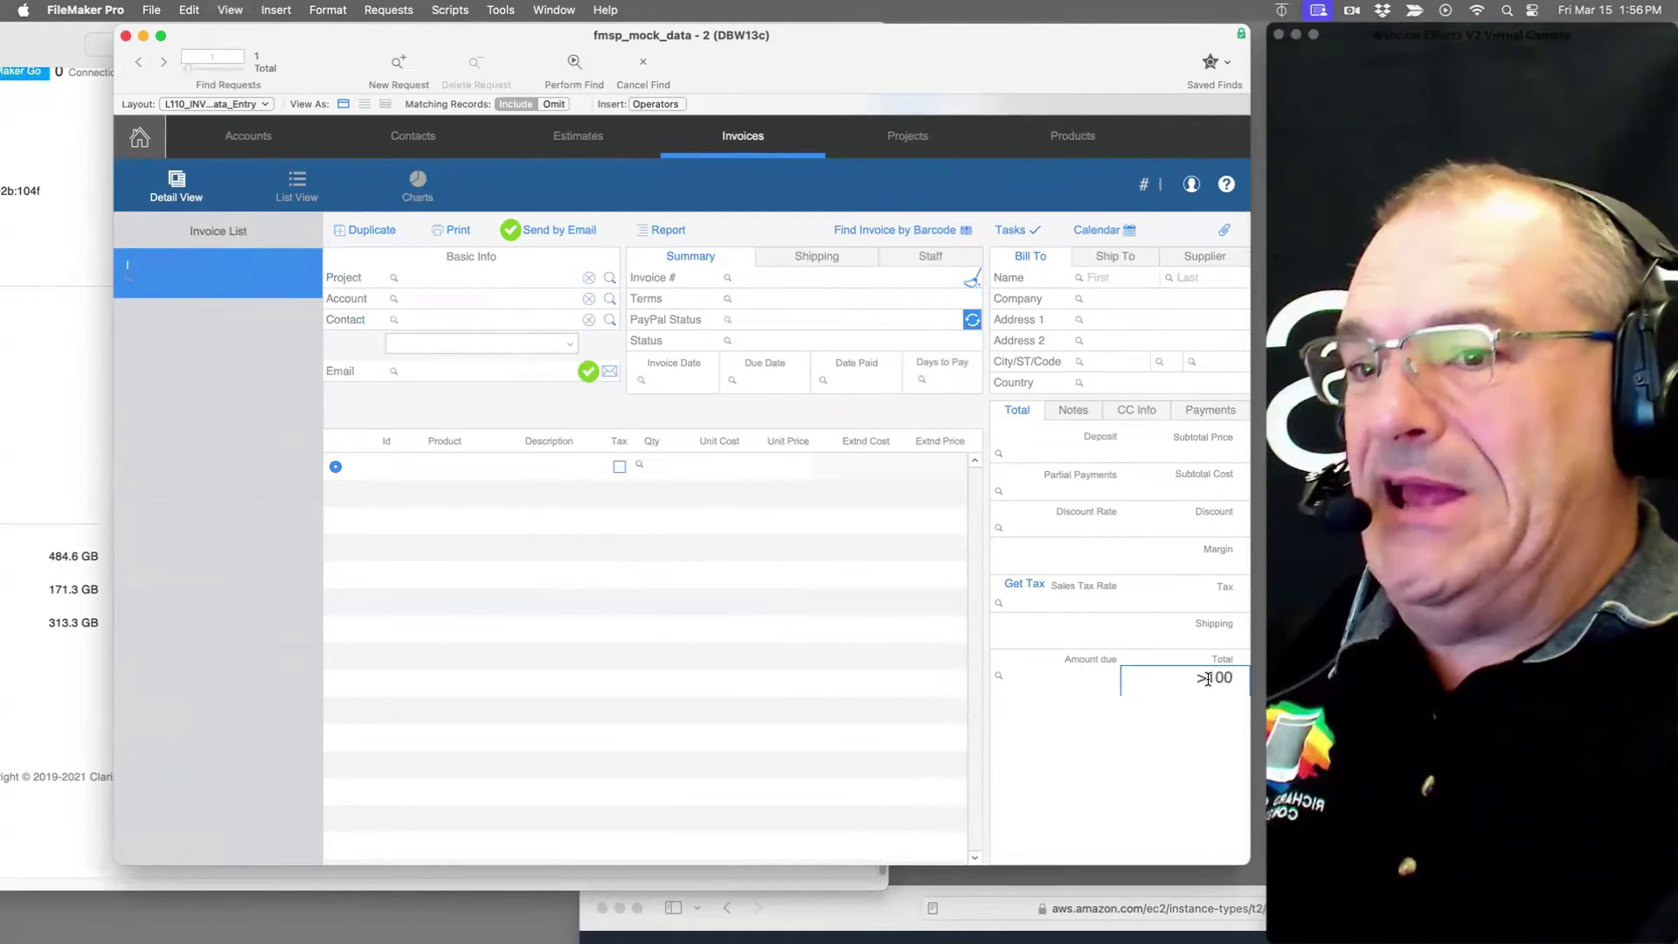
type("00")
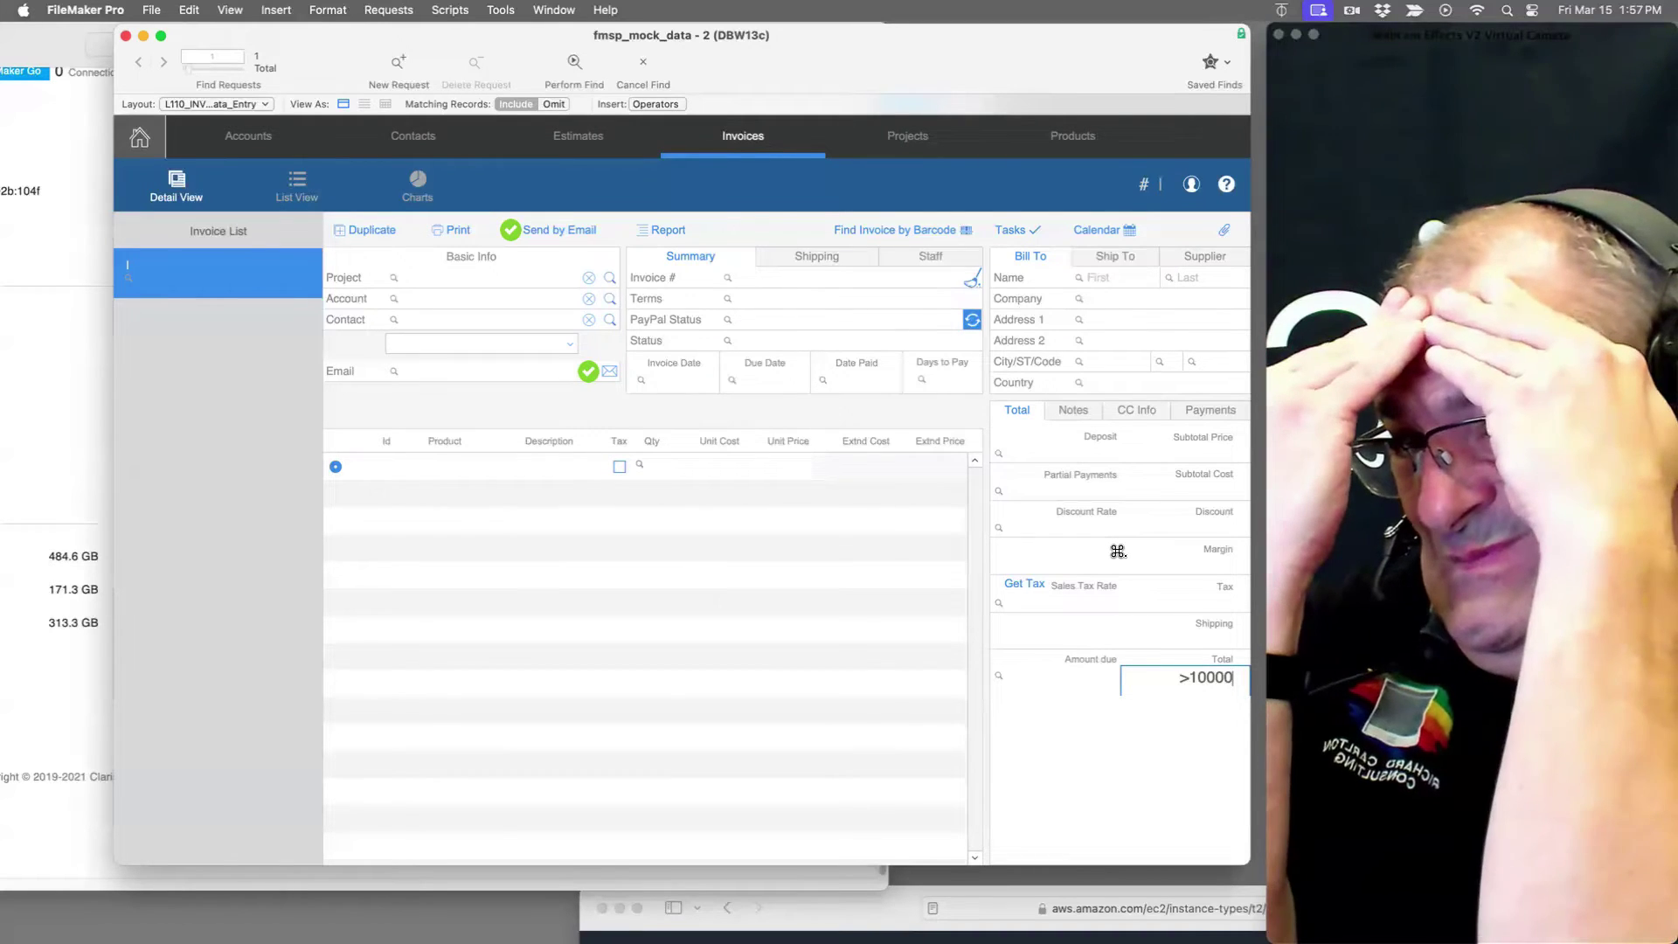
key("Return")
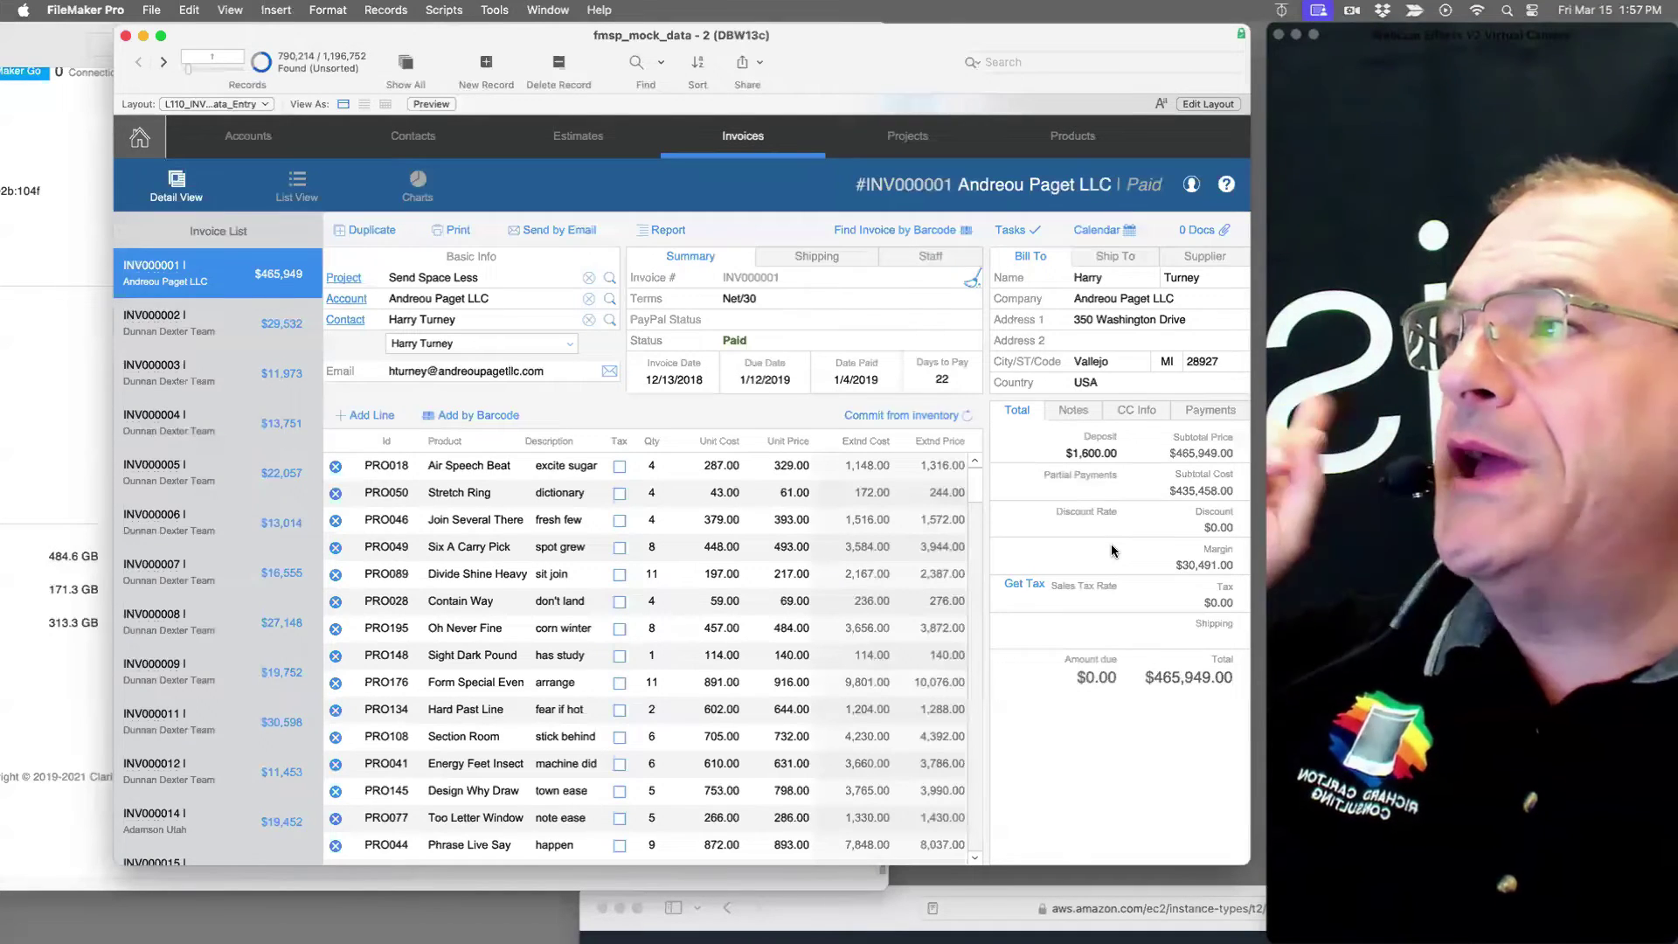
left_click(65, 457)
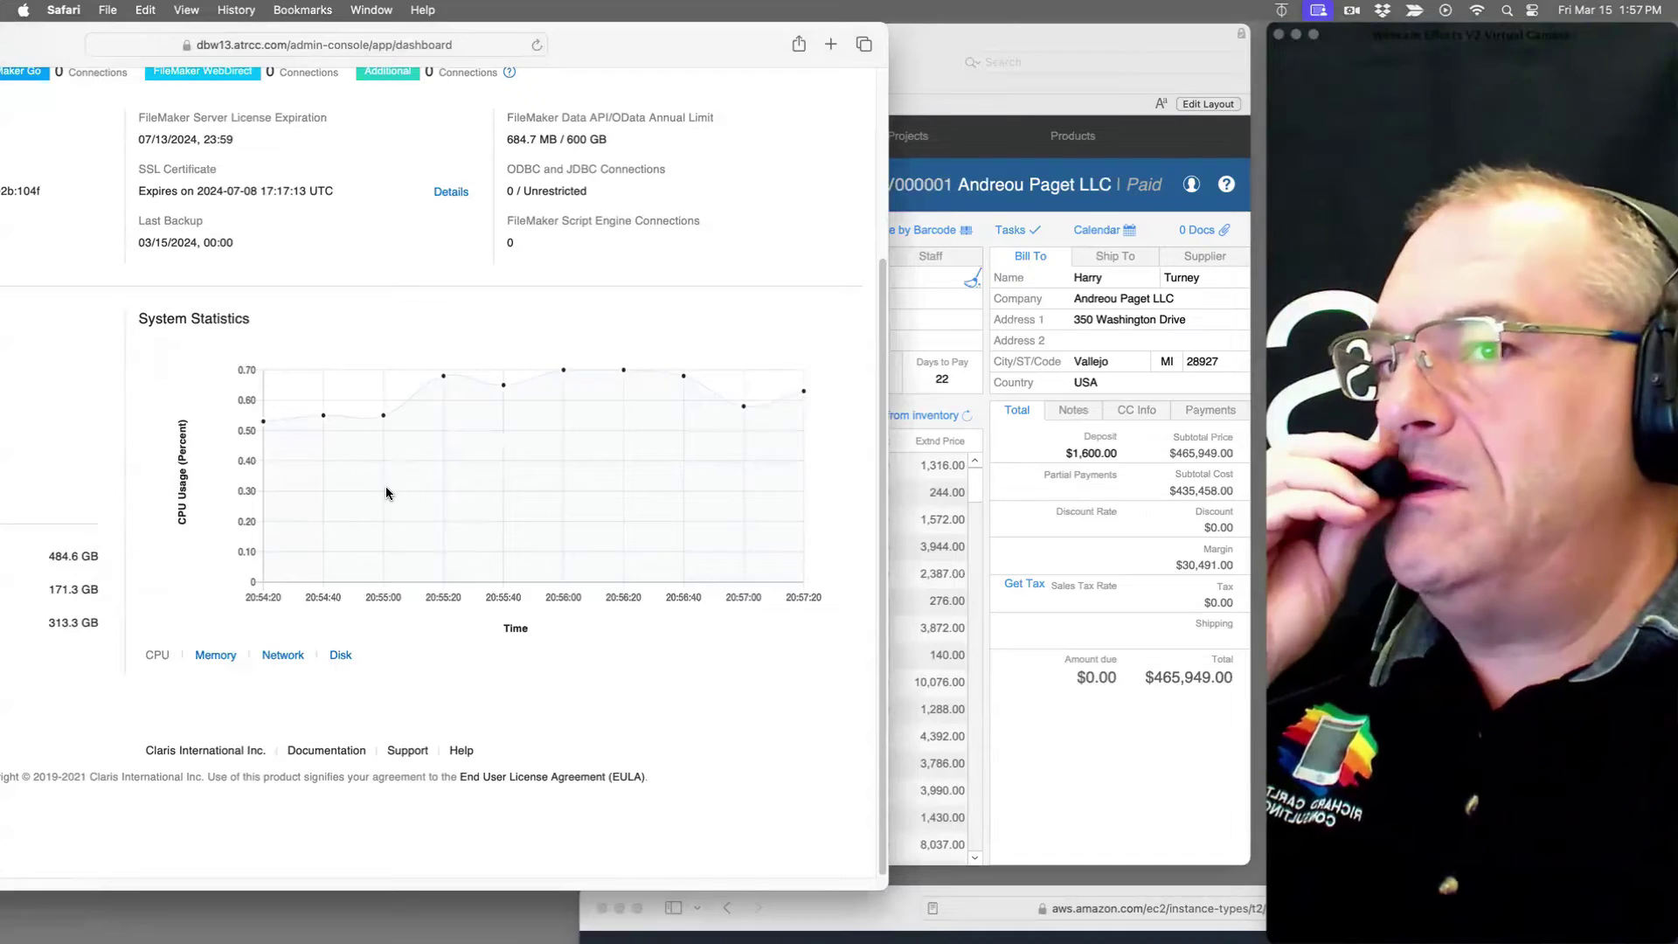
left_click(1098, 799)
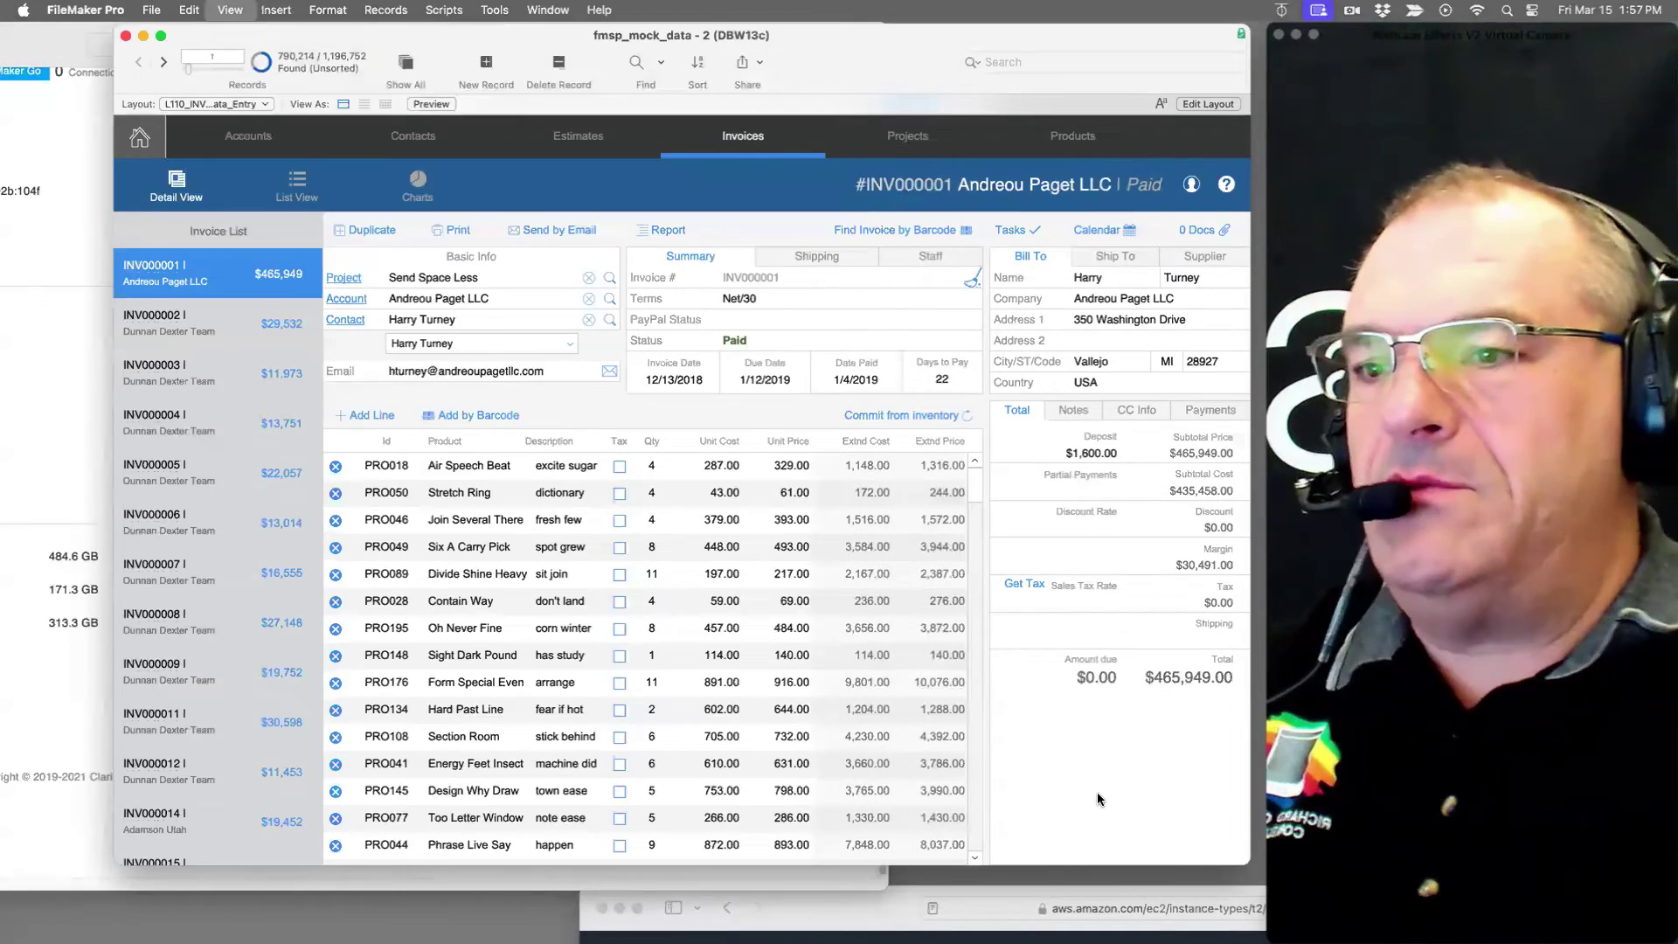
Step: Check in Layout mode which field the invoice's Total displays, leaving its field assignment as it is
key("super+l")
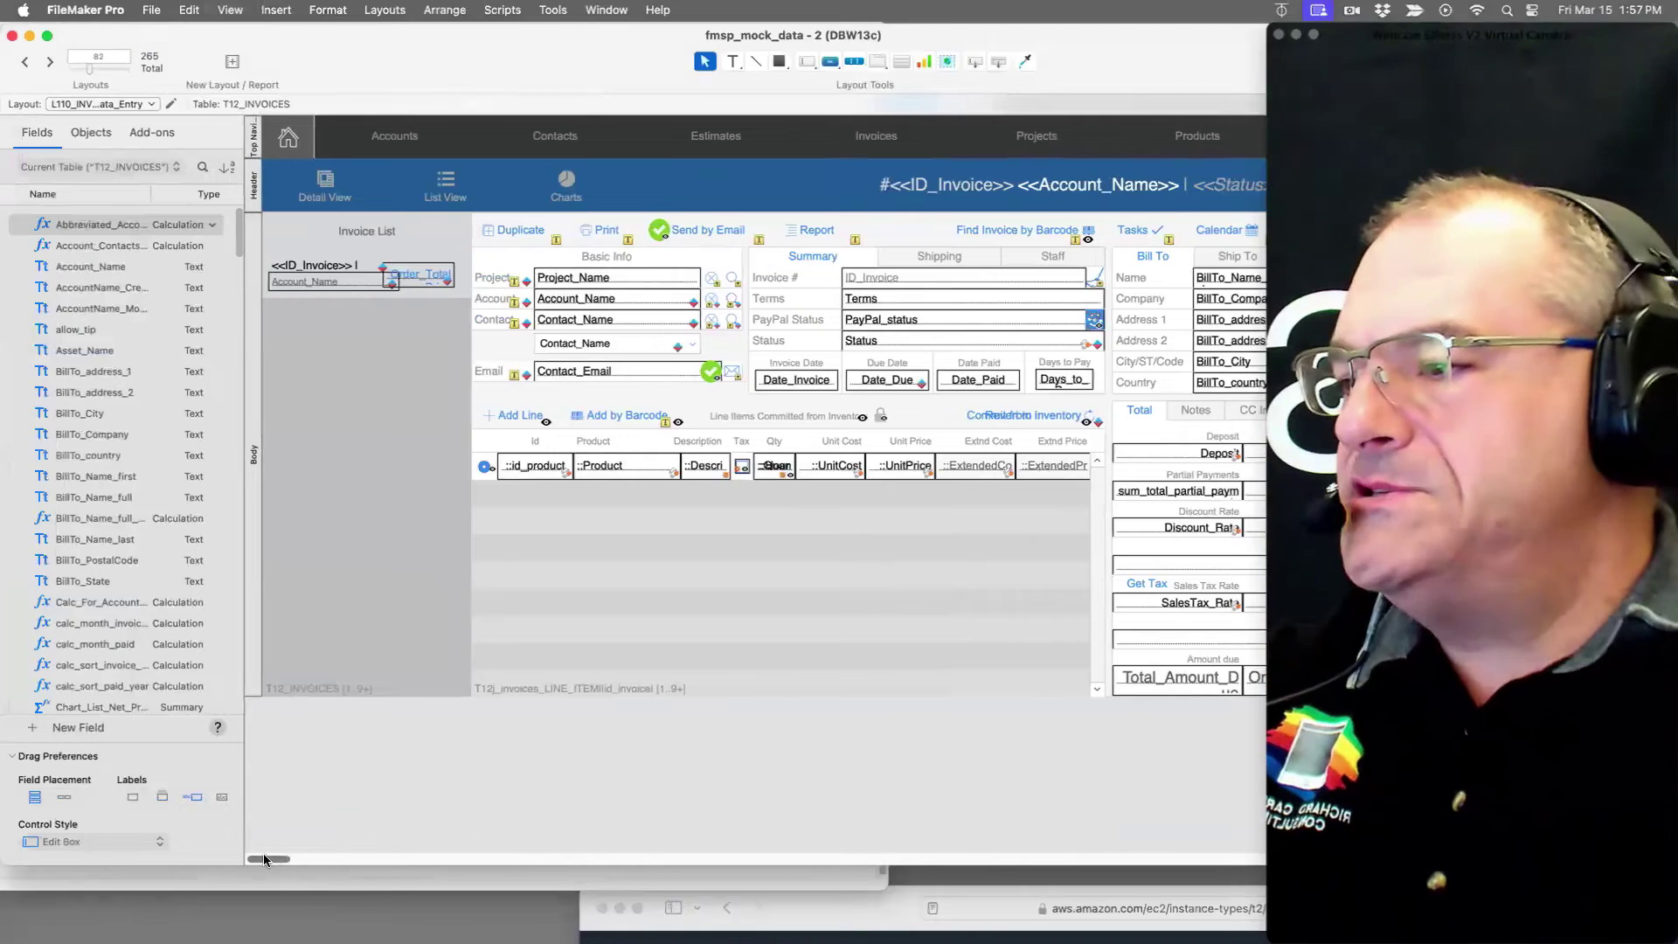
left_click_drag(264, 857, 353, 841)
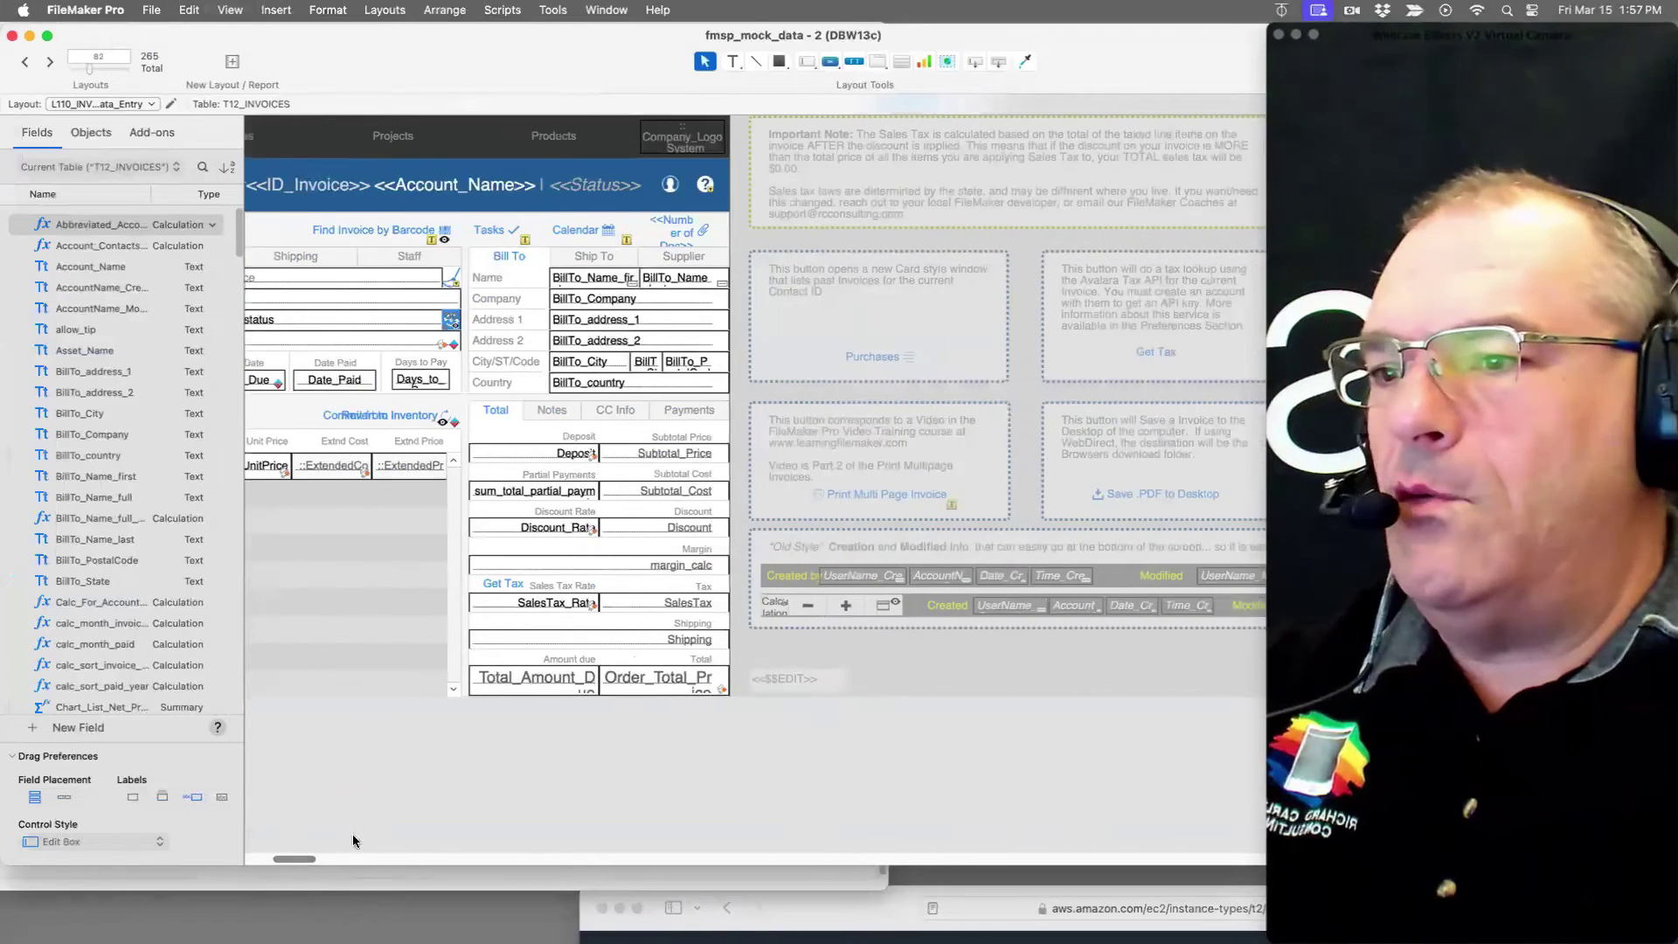
double_click(629, 688)
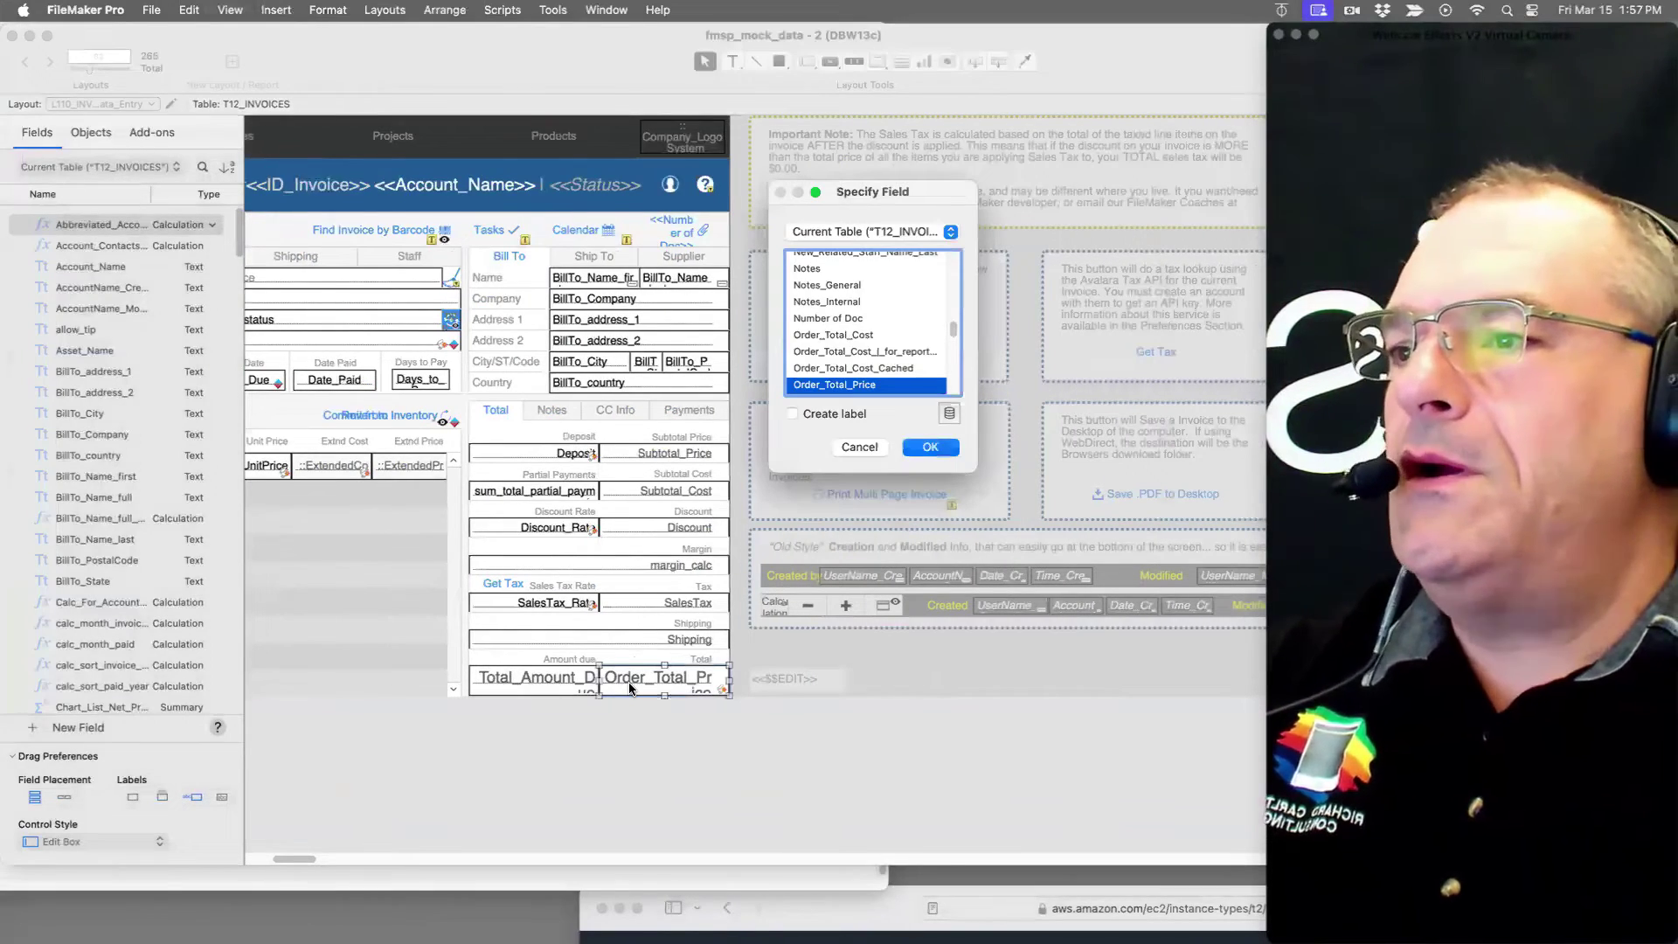
key("Escape")
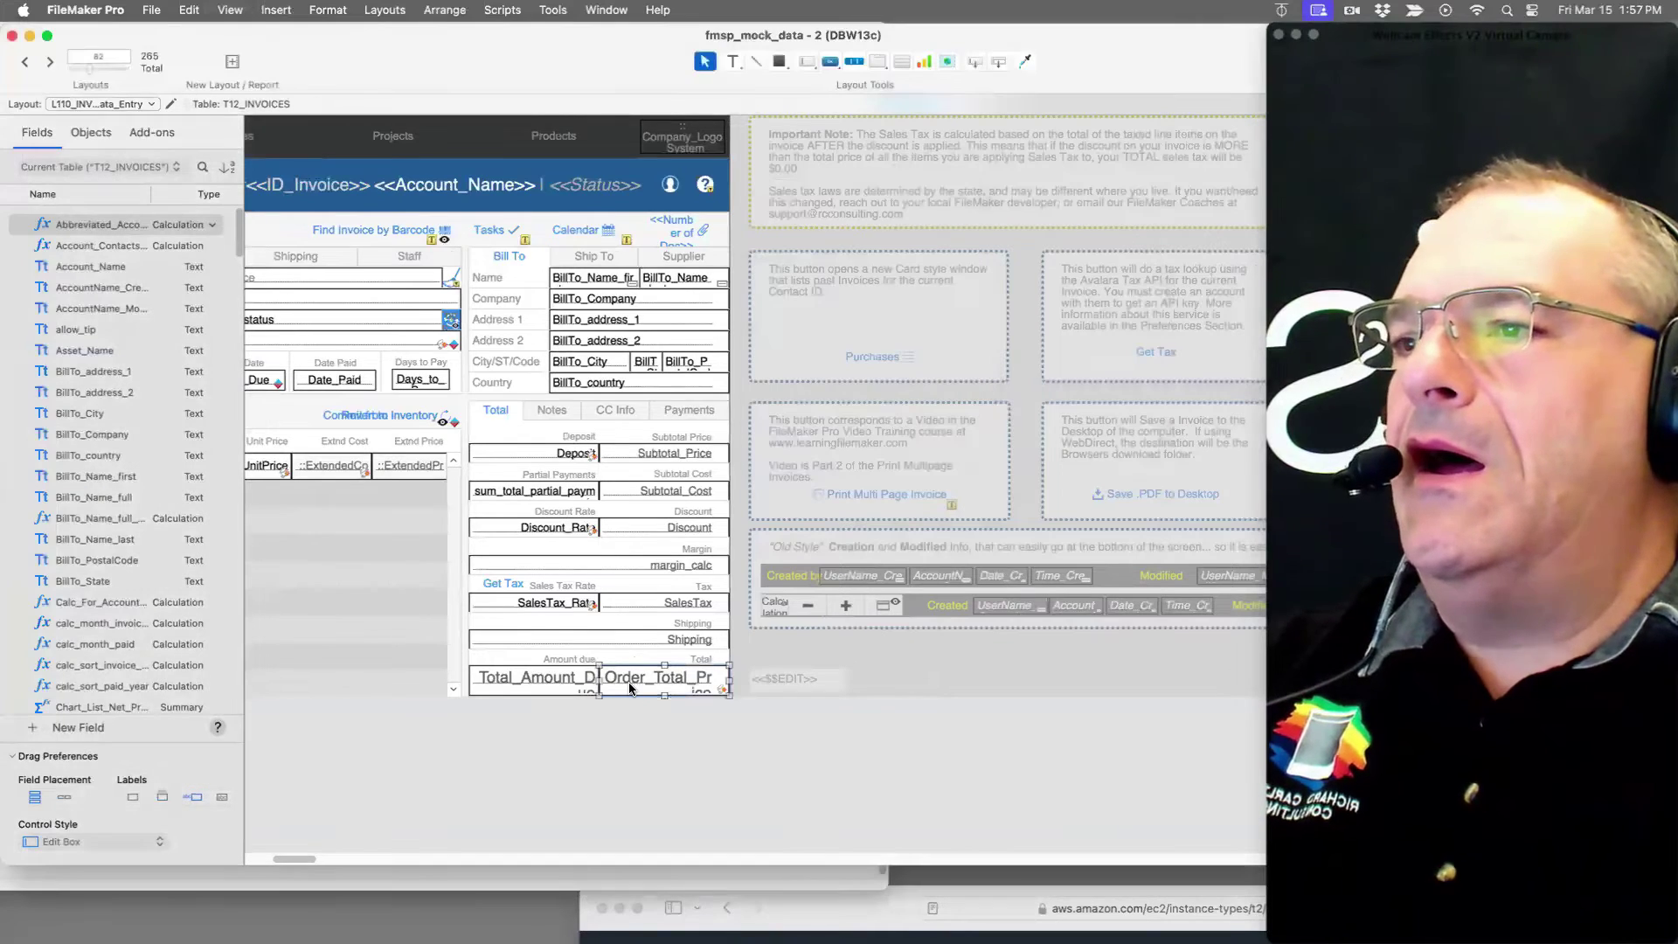
Step: Examine the types and indexing of Order_Total_Price and Order_Total_Price_Cached in the INV_Invoices field definitions, and return to Browse mode
key("super+shift+d")
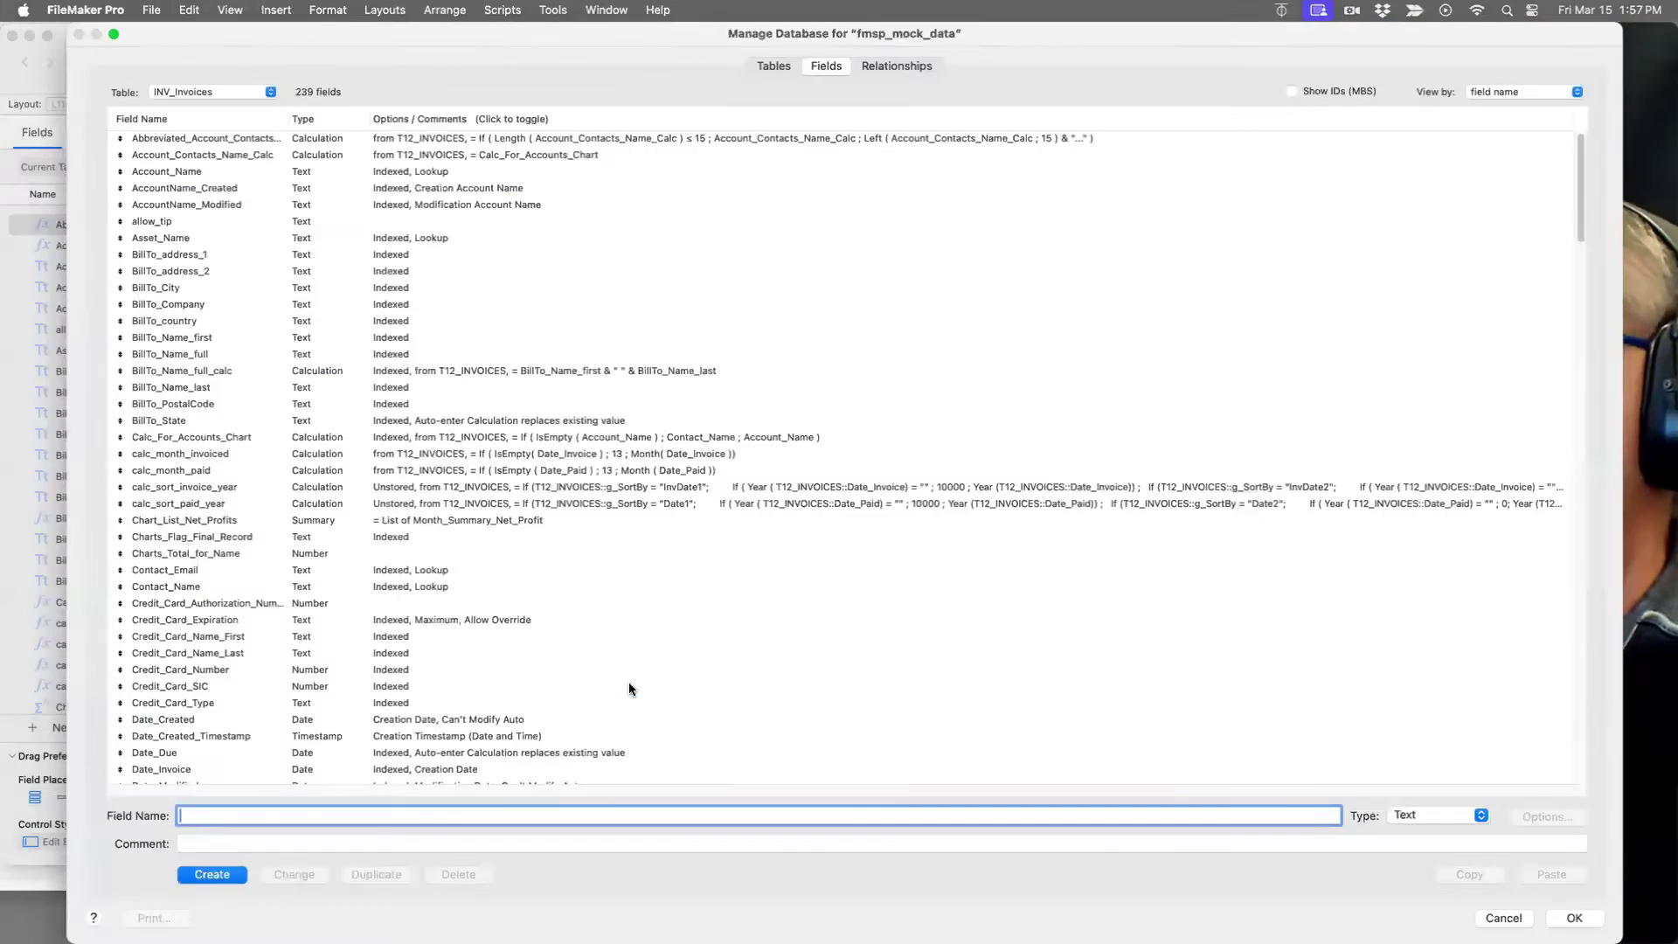
scroll(463, 682, "down", 10)
scroll(406, 646, "down", 10)
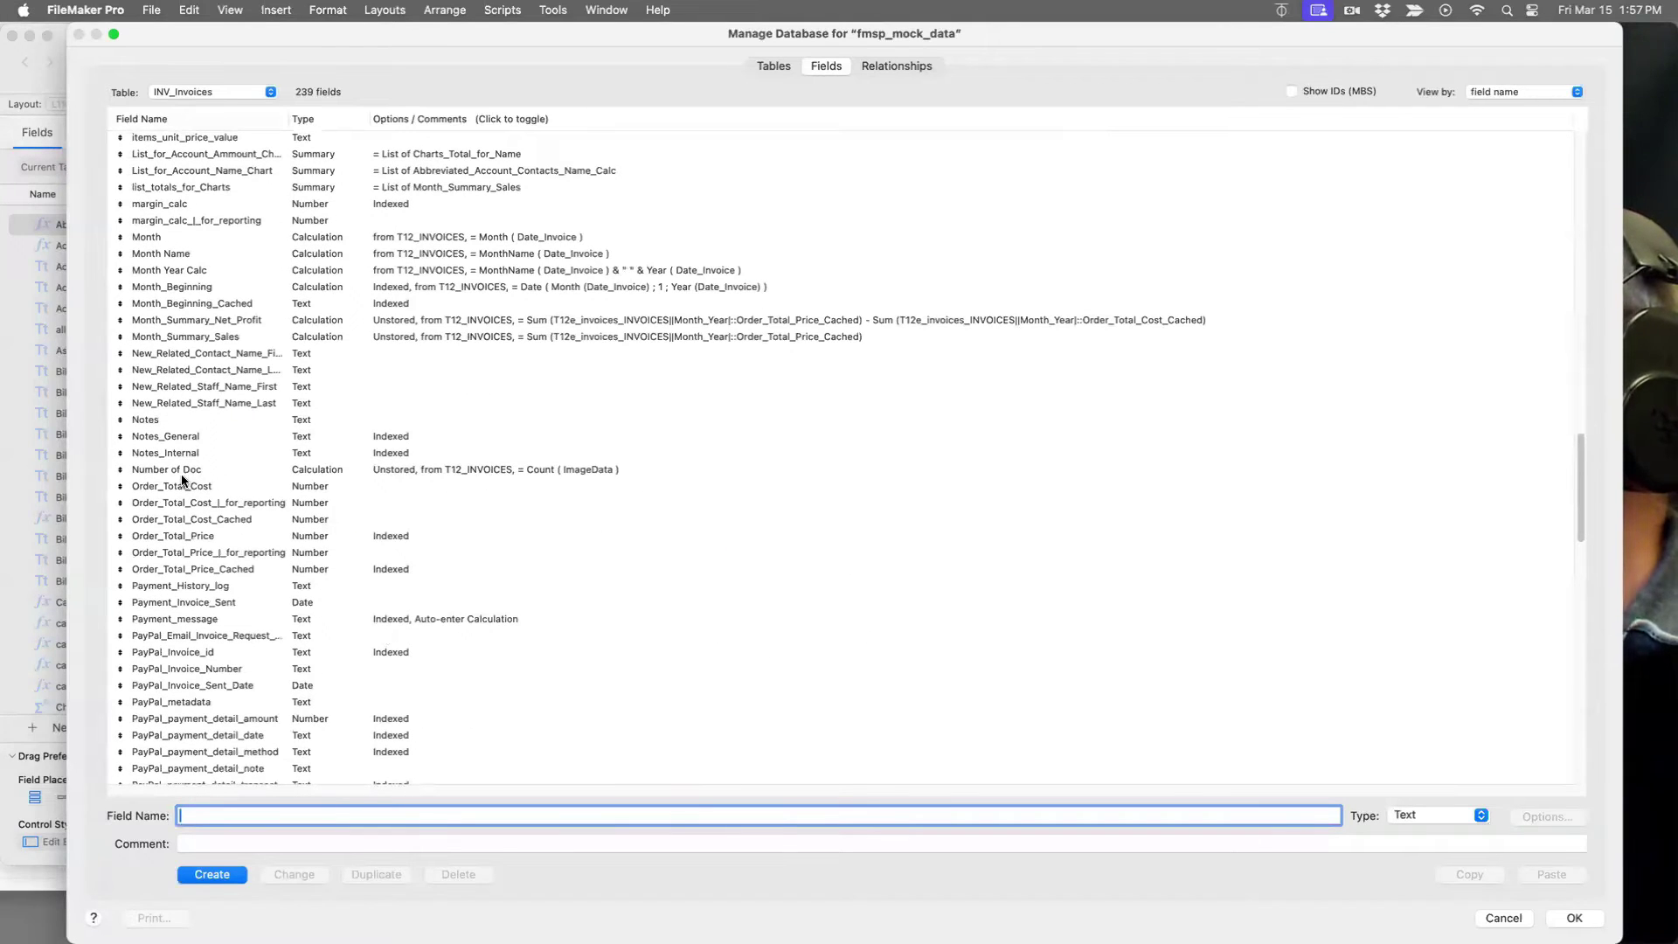
left_click(264, 571)
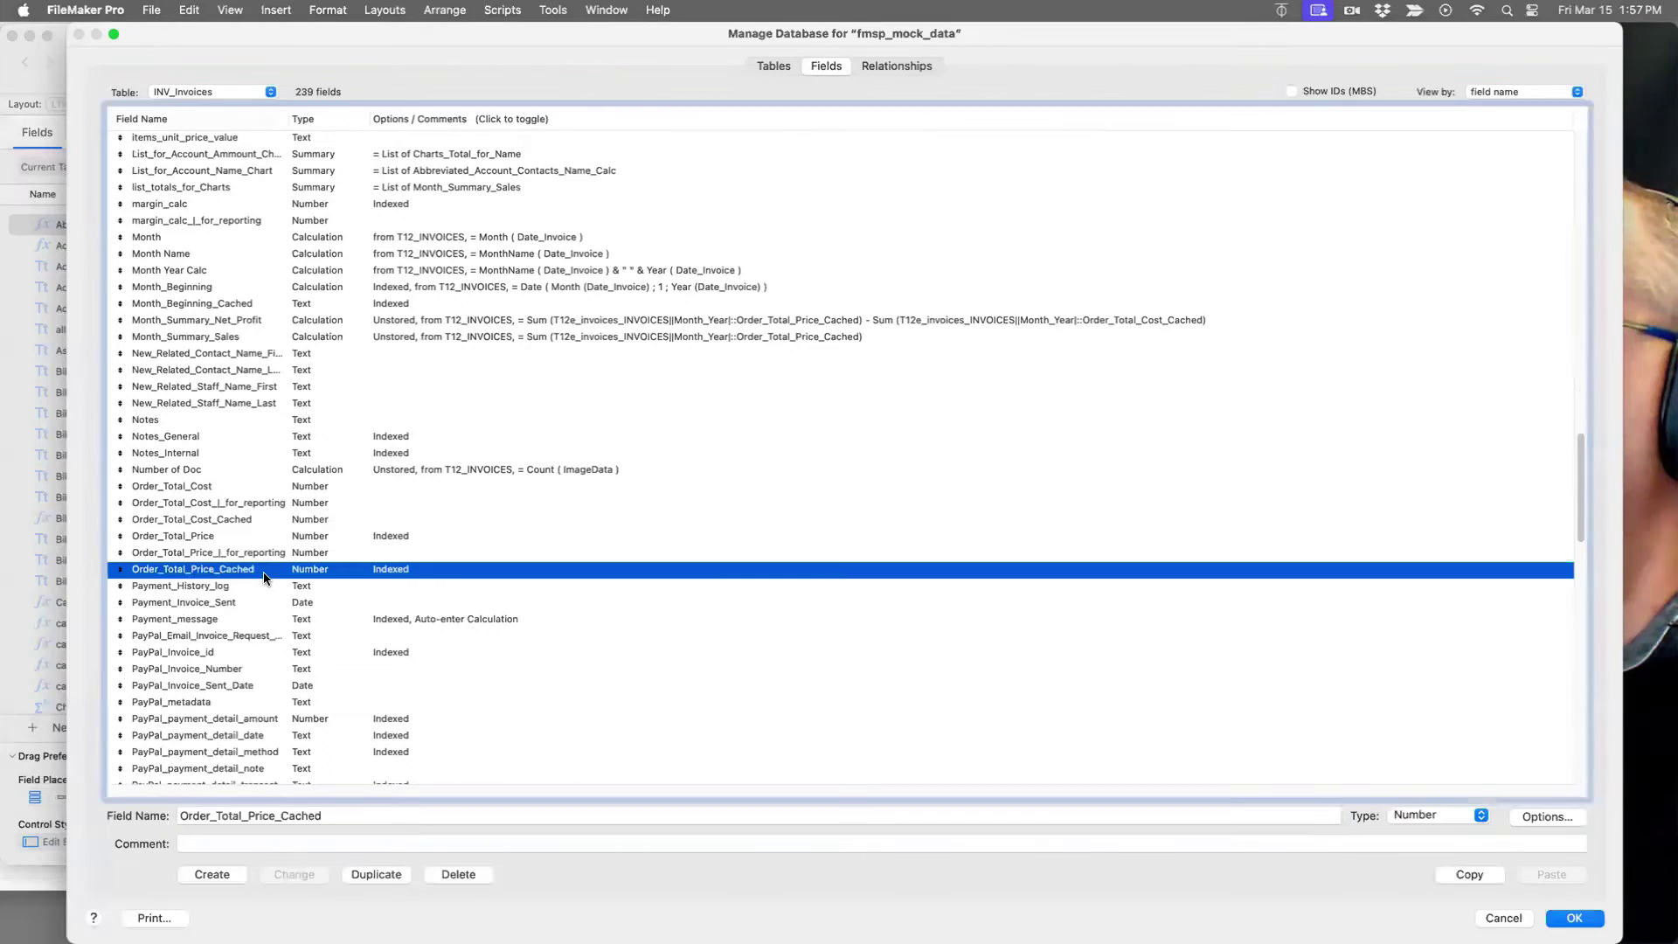
left_click(213, 537)
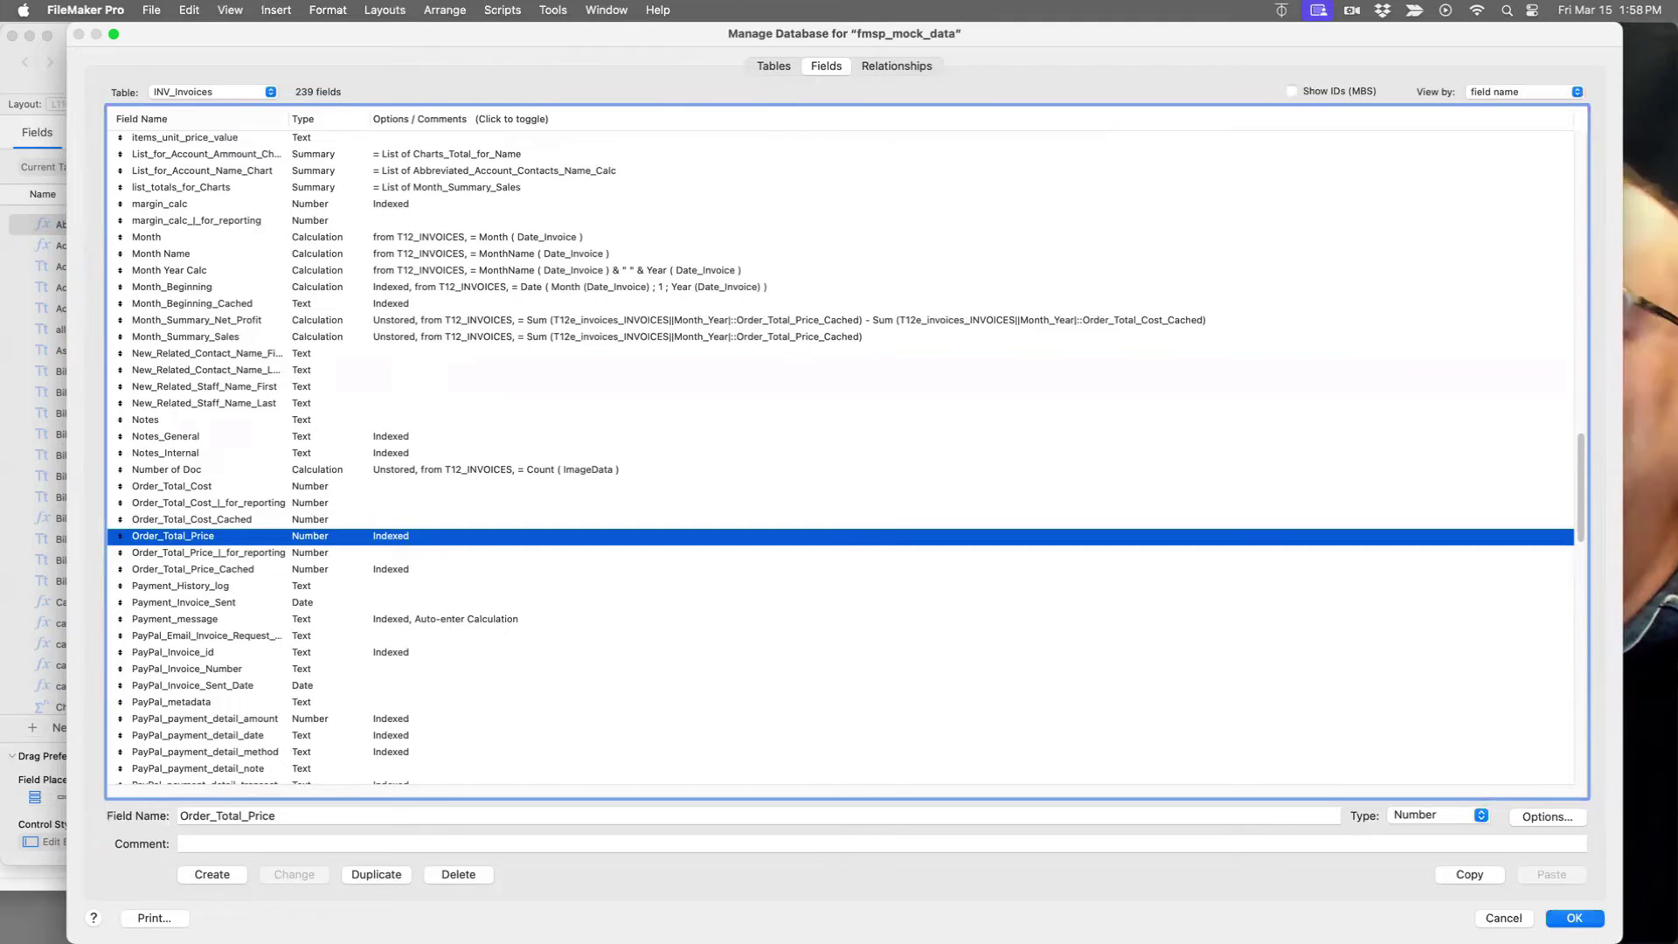
left_click(1499, 918)
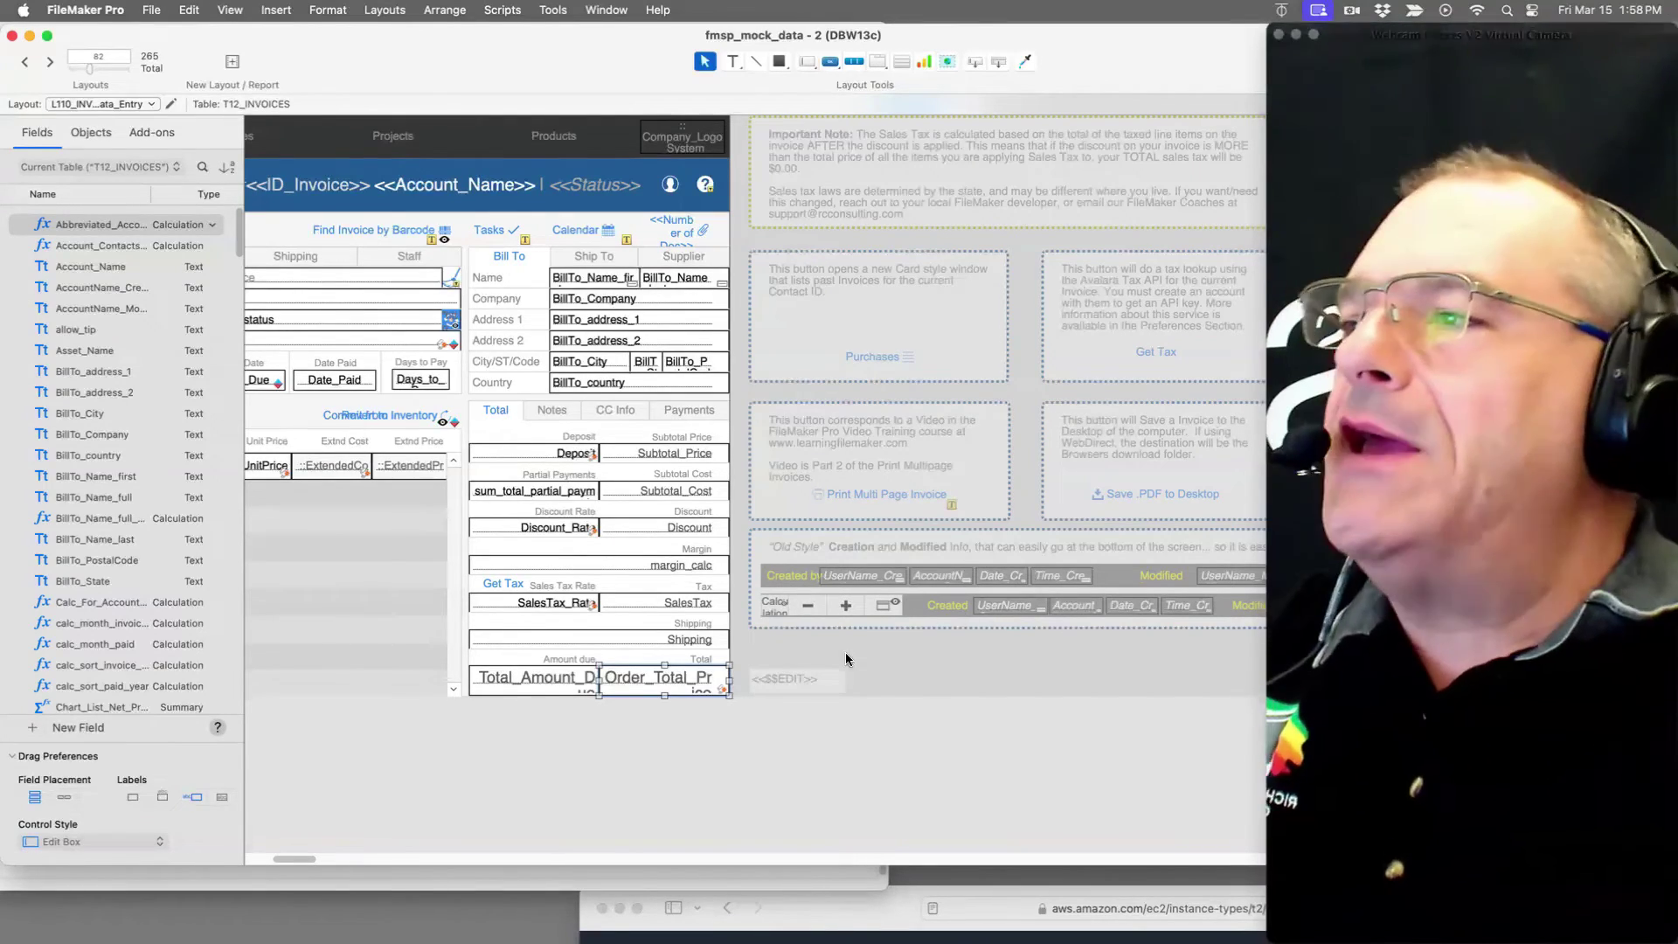
key("super+b")
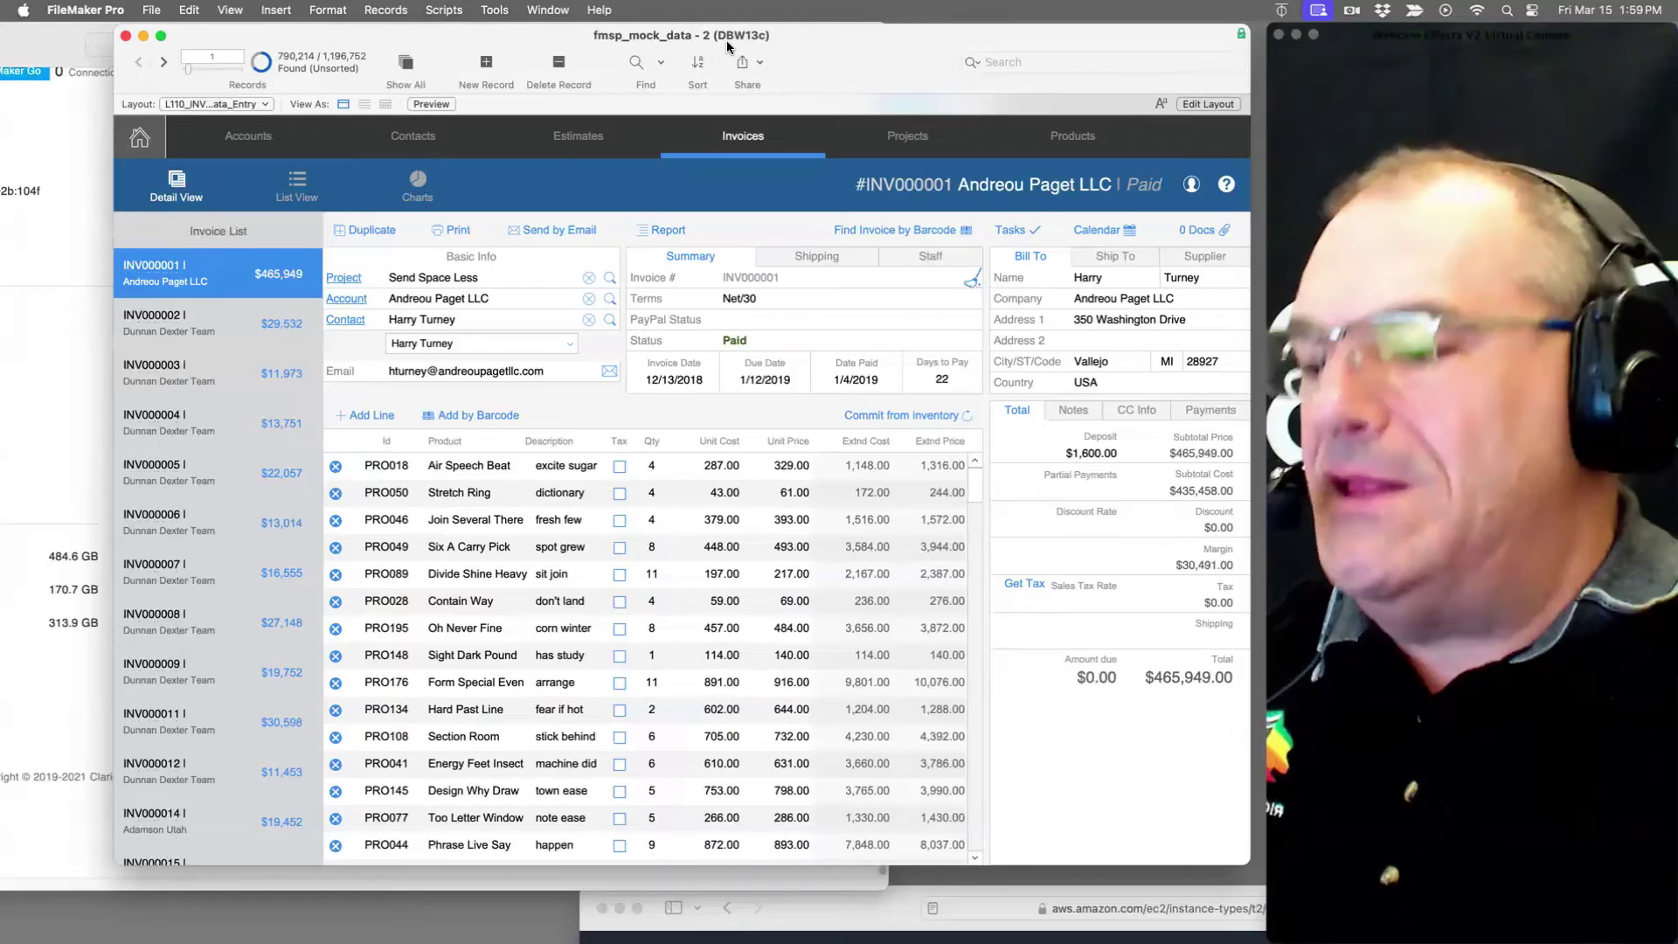
Step: Reopen the INV_Invoices field definitions and look through the order total, subtotal and summary fields for their types and indexing
left_click_drag(728, 45, 648, 52)
key("super+shift+d")
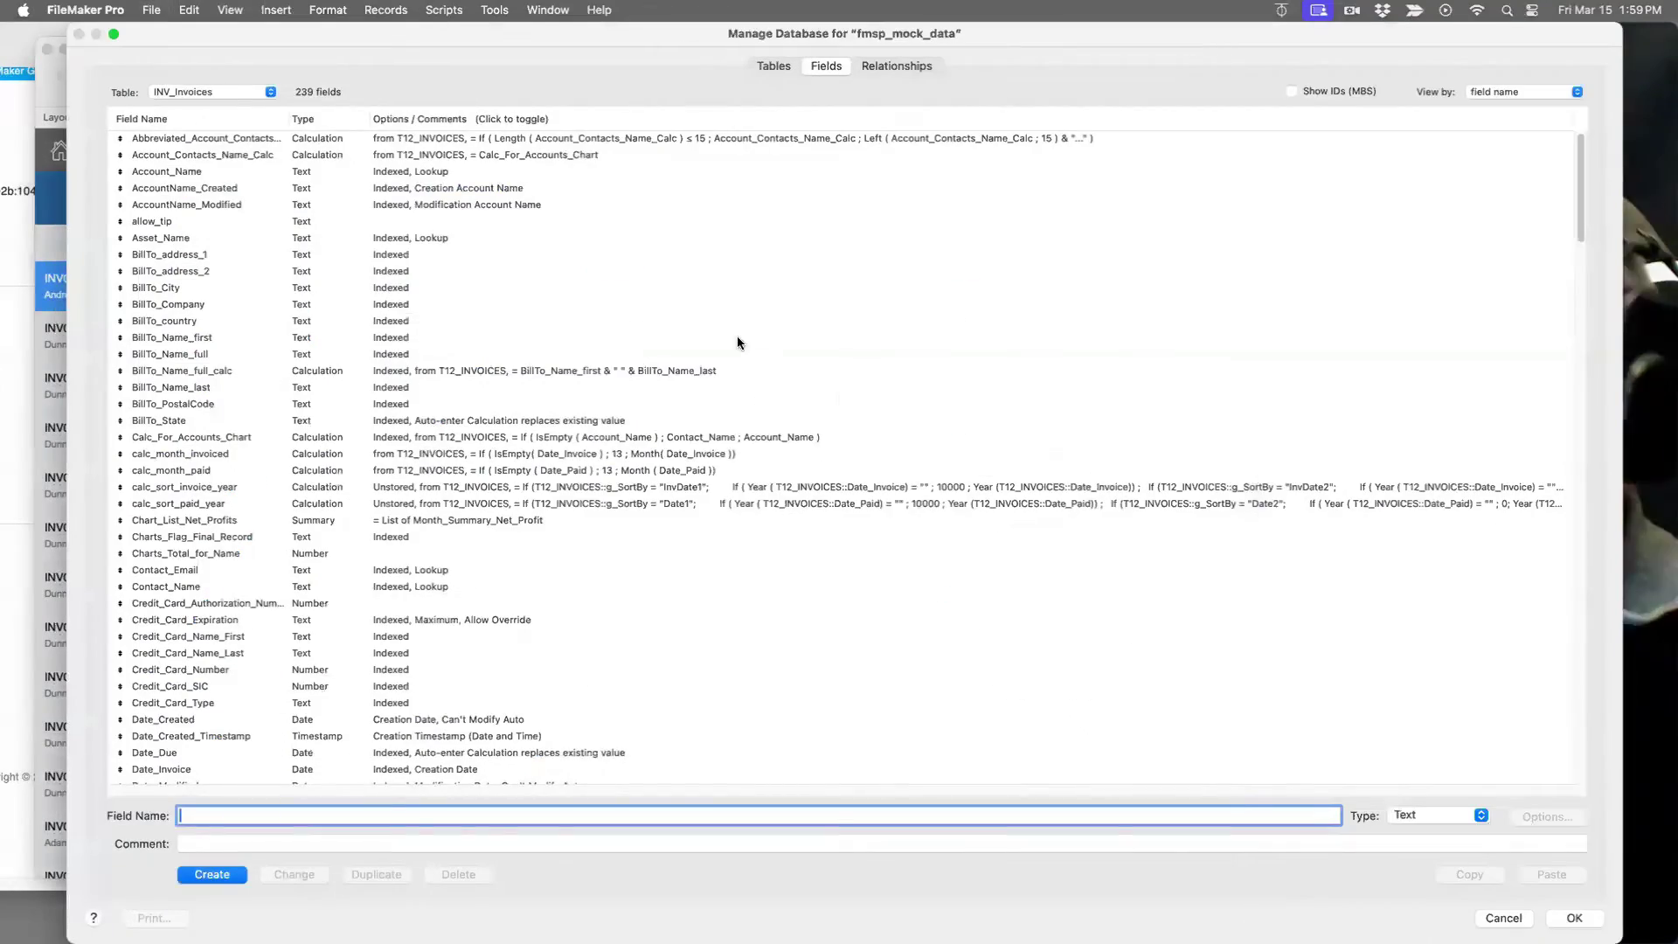
scroll(517, 647, "down", 20)
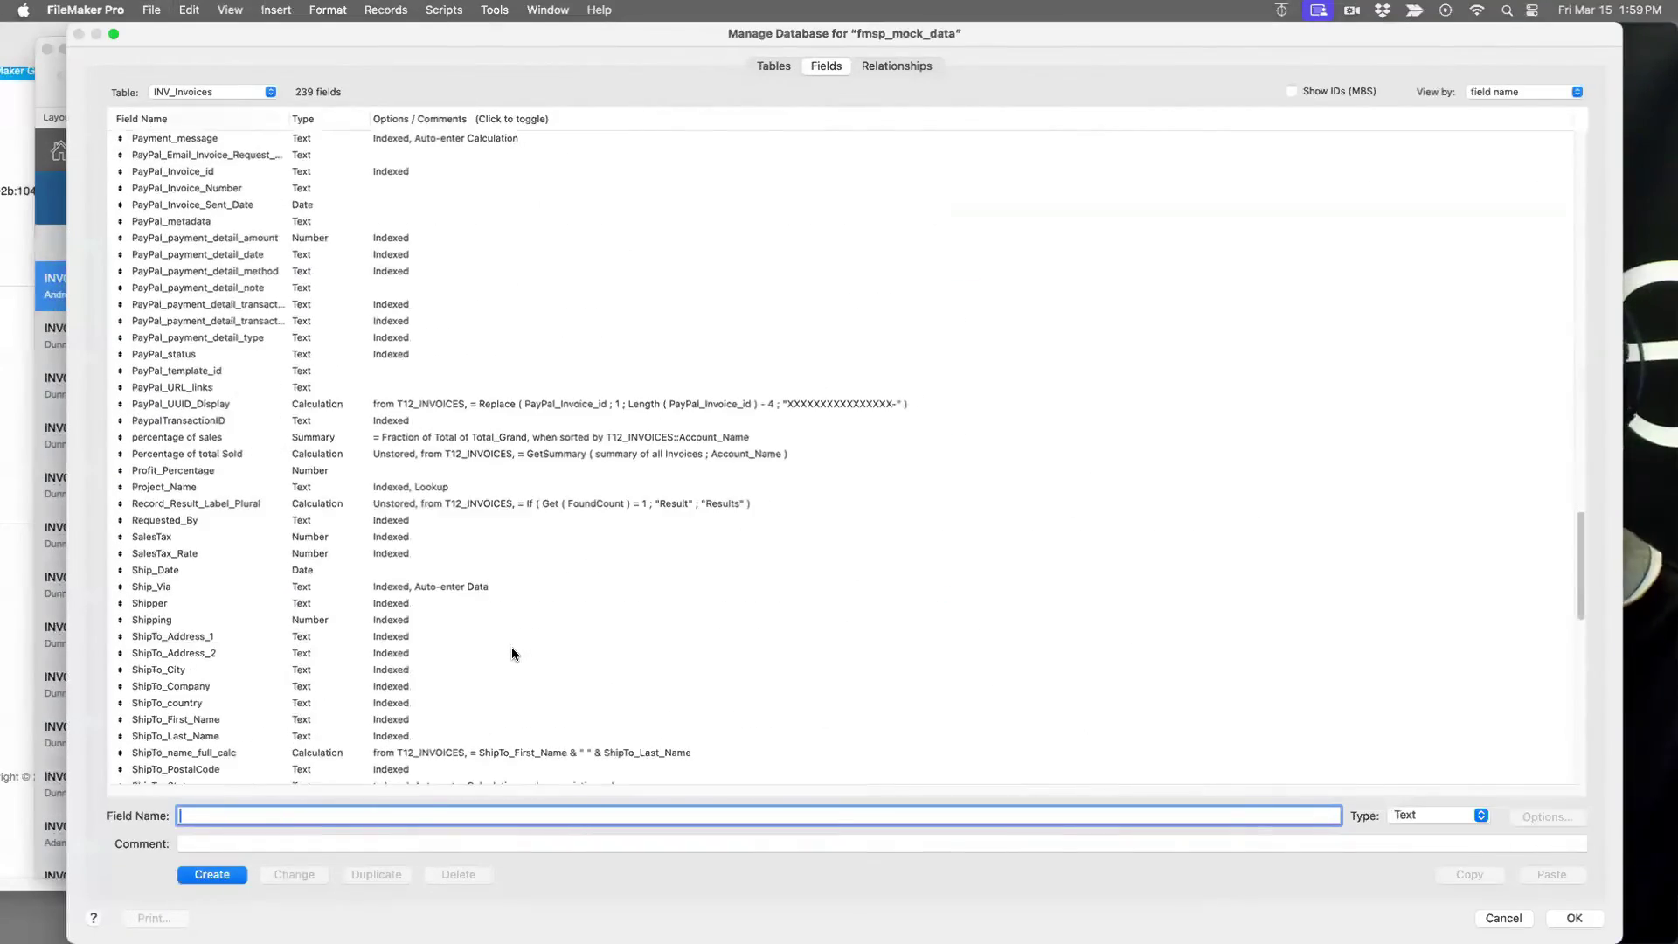
scroll(511, 651, "up", 5)
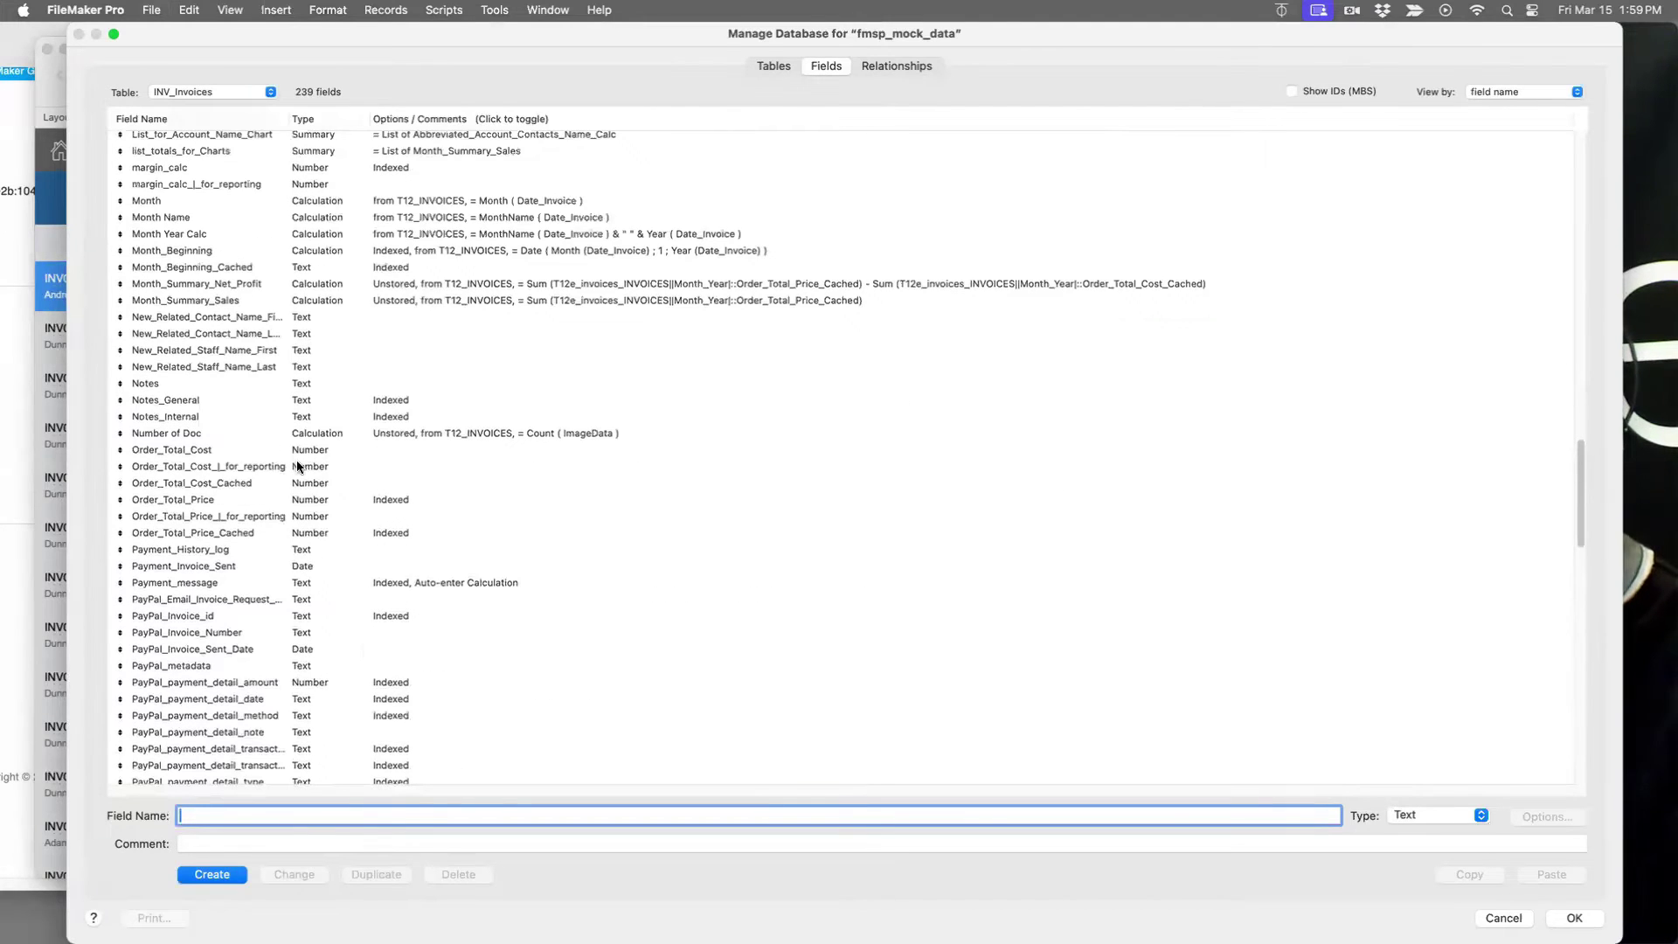
scroll(306, 538, "down", 15)
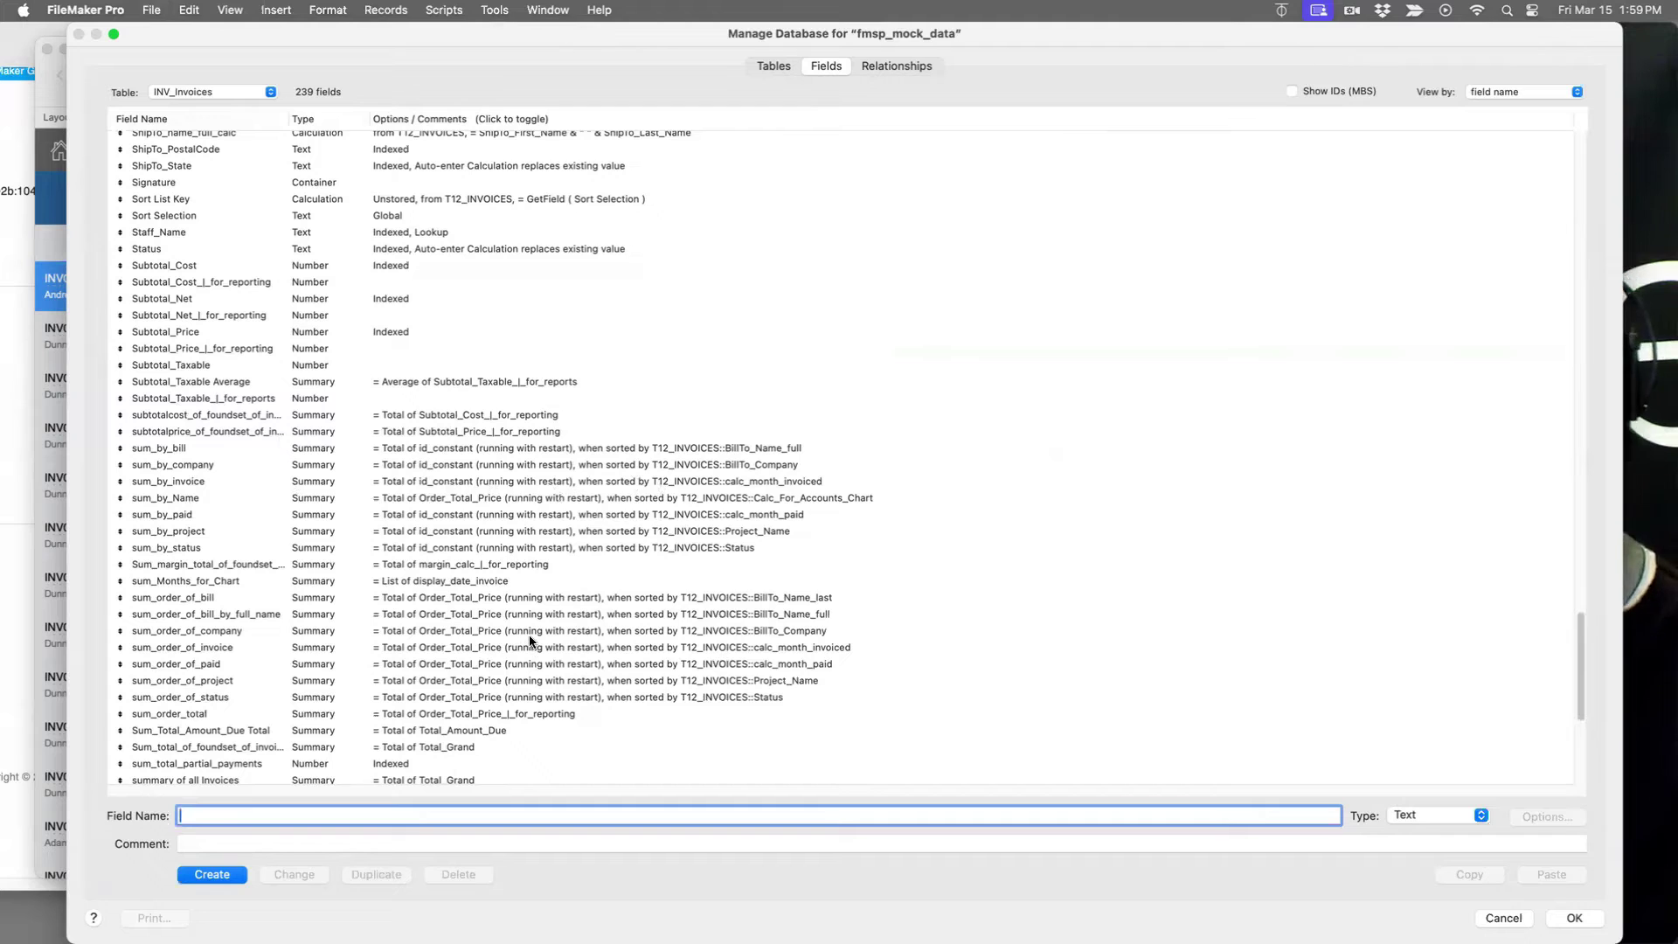
scroll(479, 720, "down", 2)
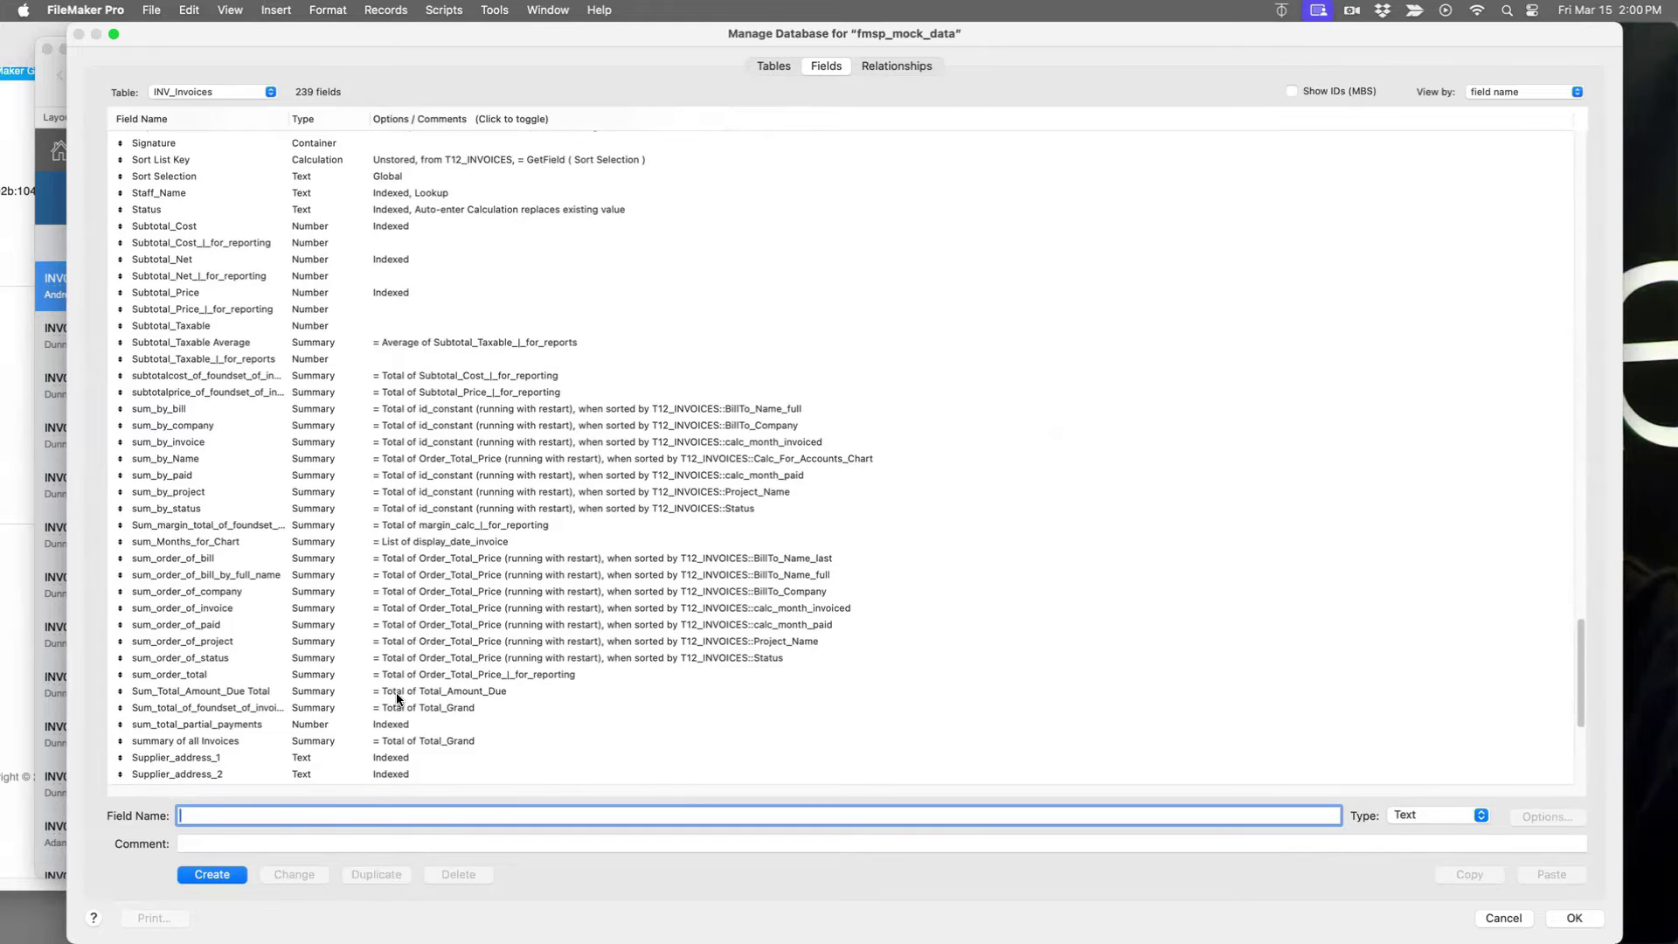
scroll(396, 692, "down", 5)
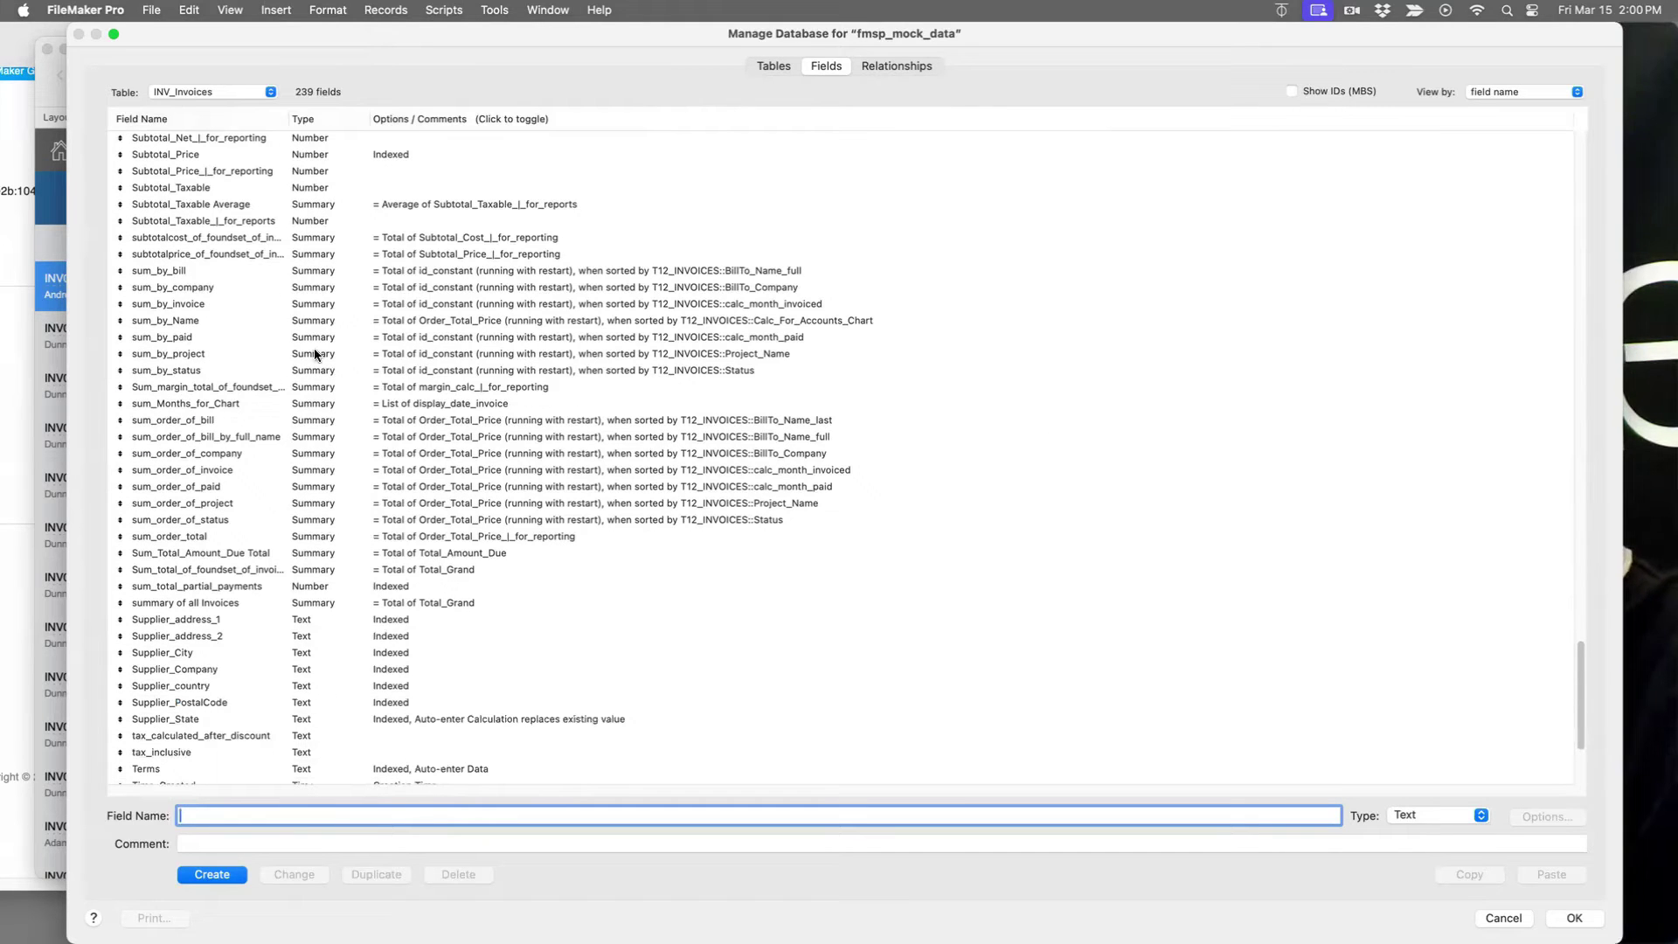
scroll(422, 625, "down", 5)
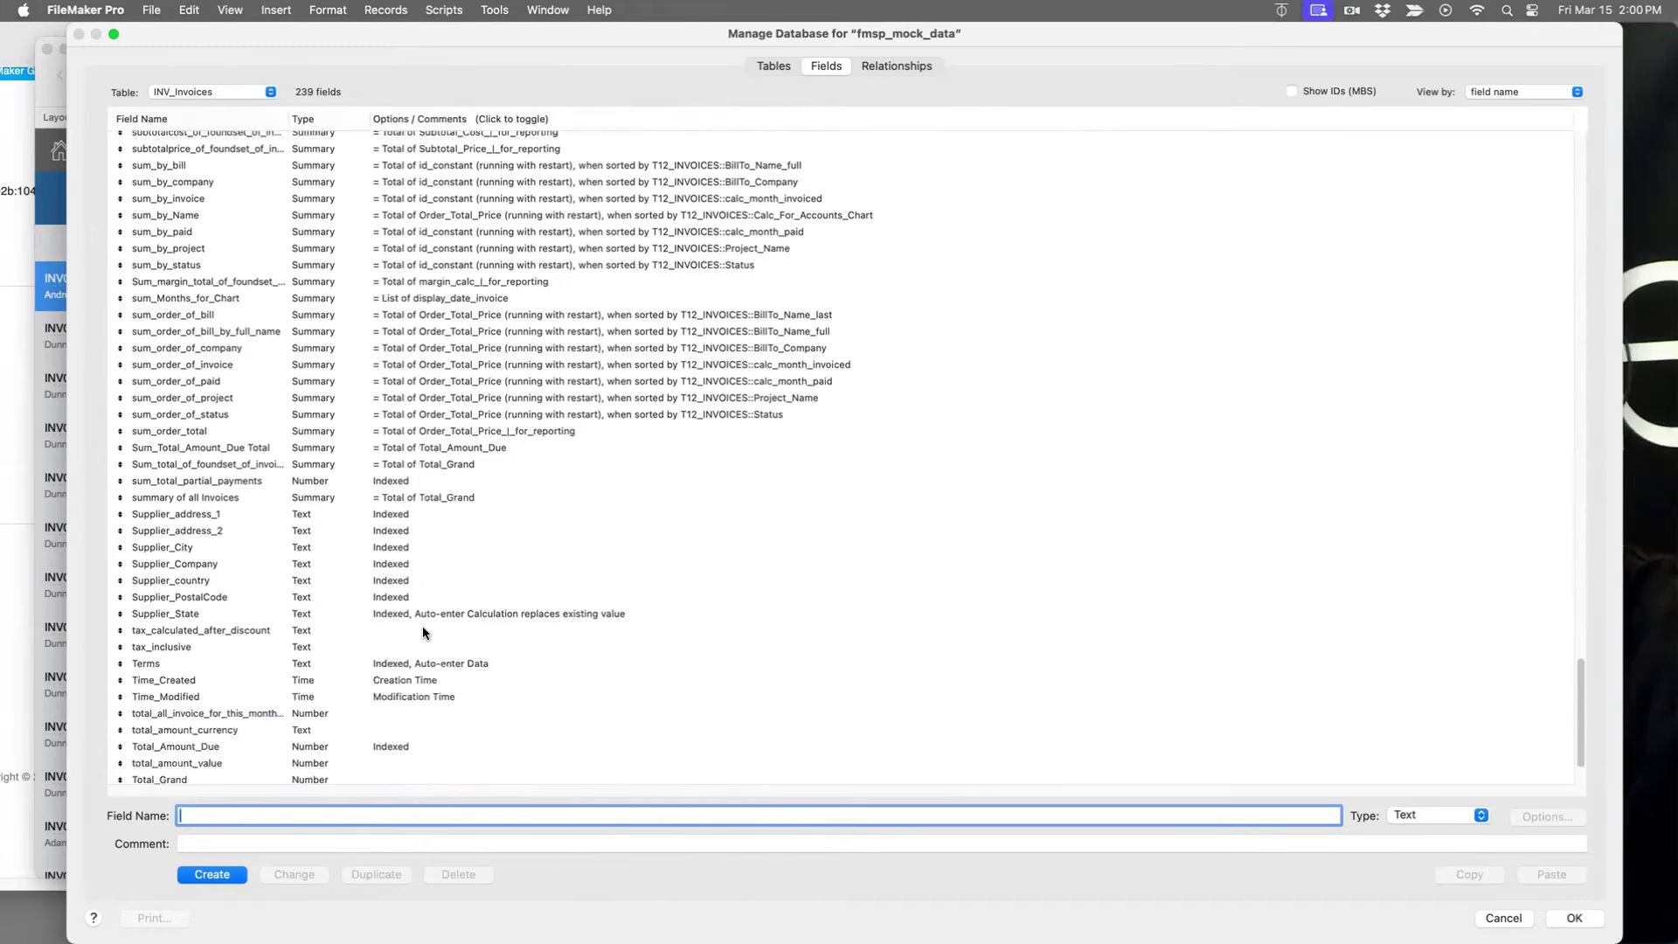
scroll(428, 626, "down", 1)
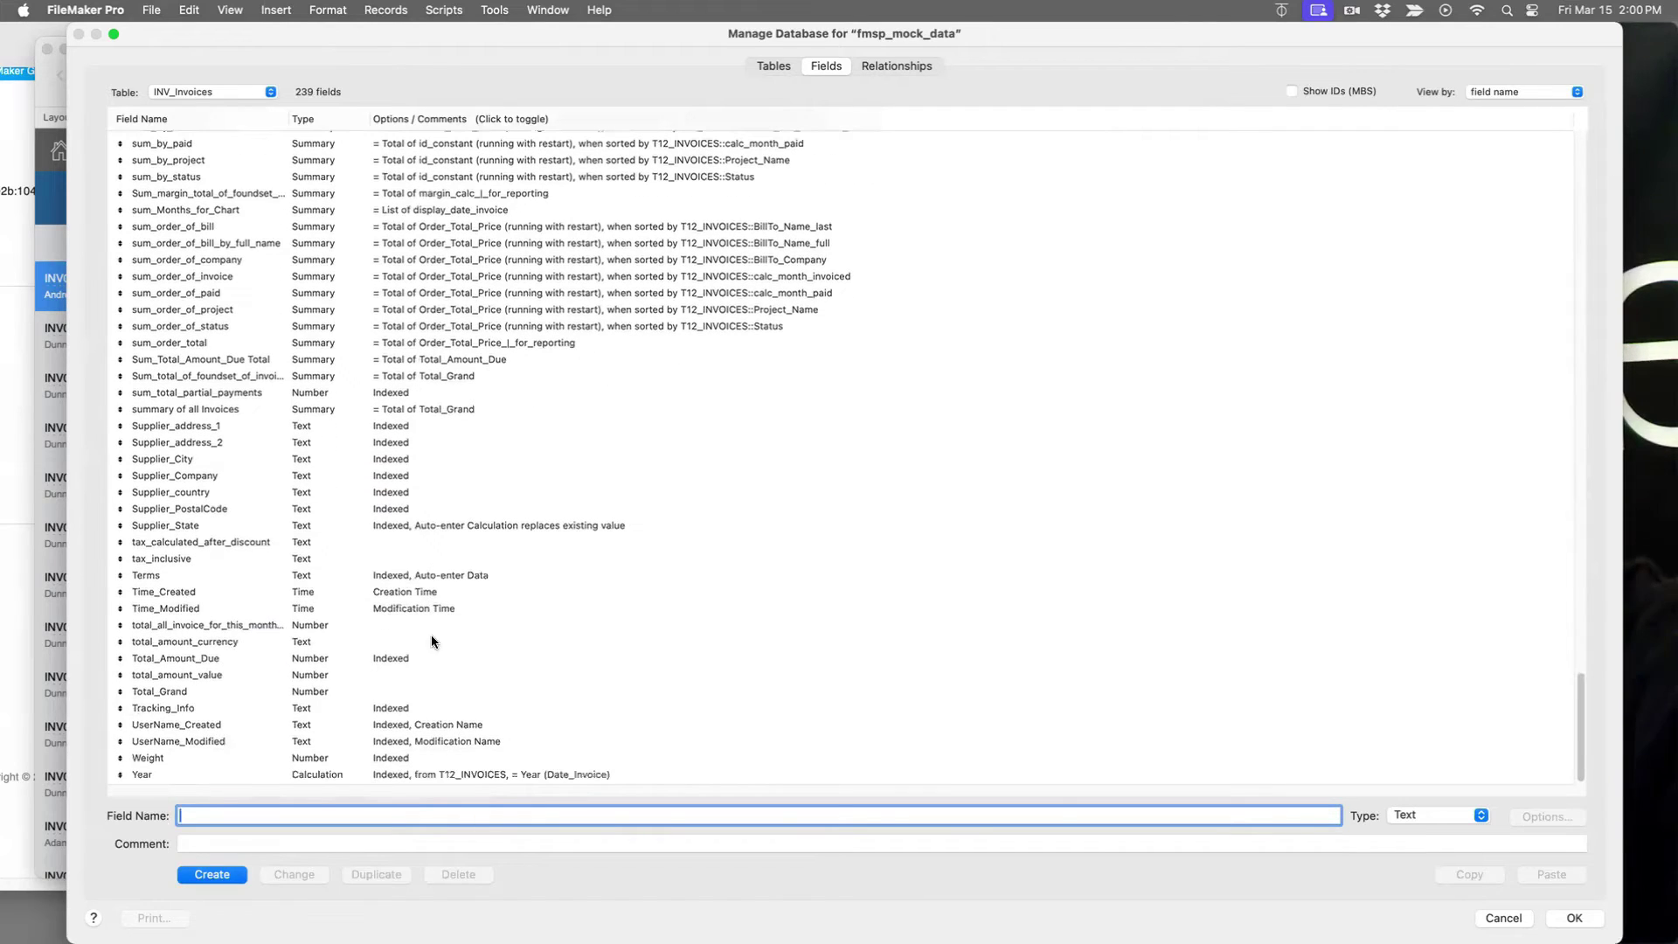
scroll(307, 730, "up", 4)
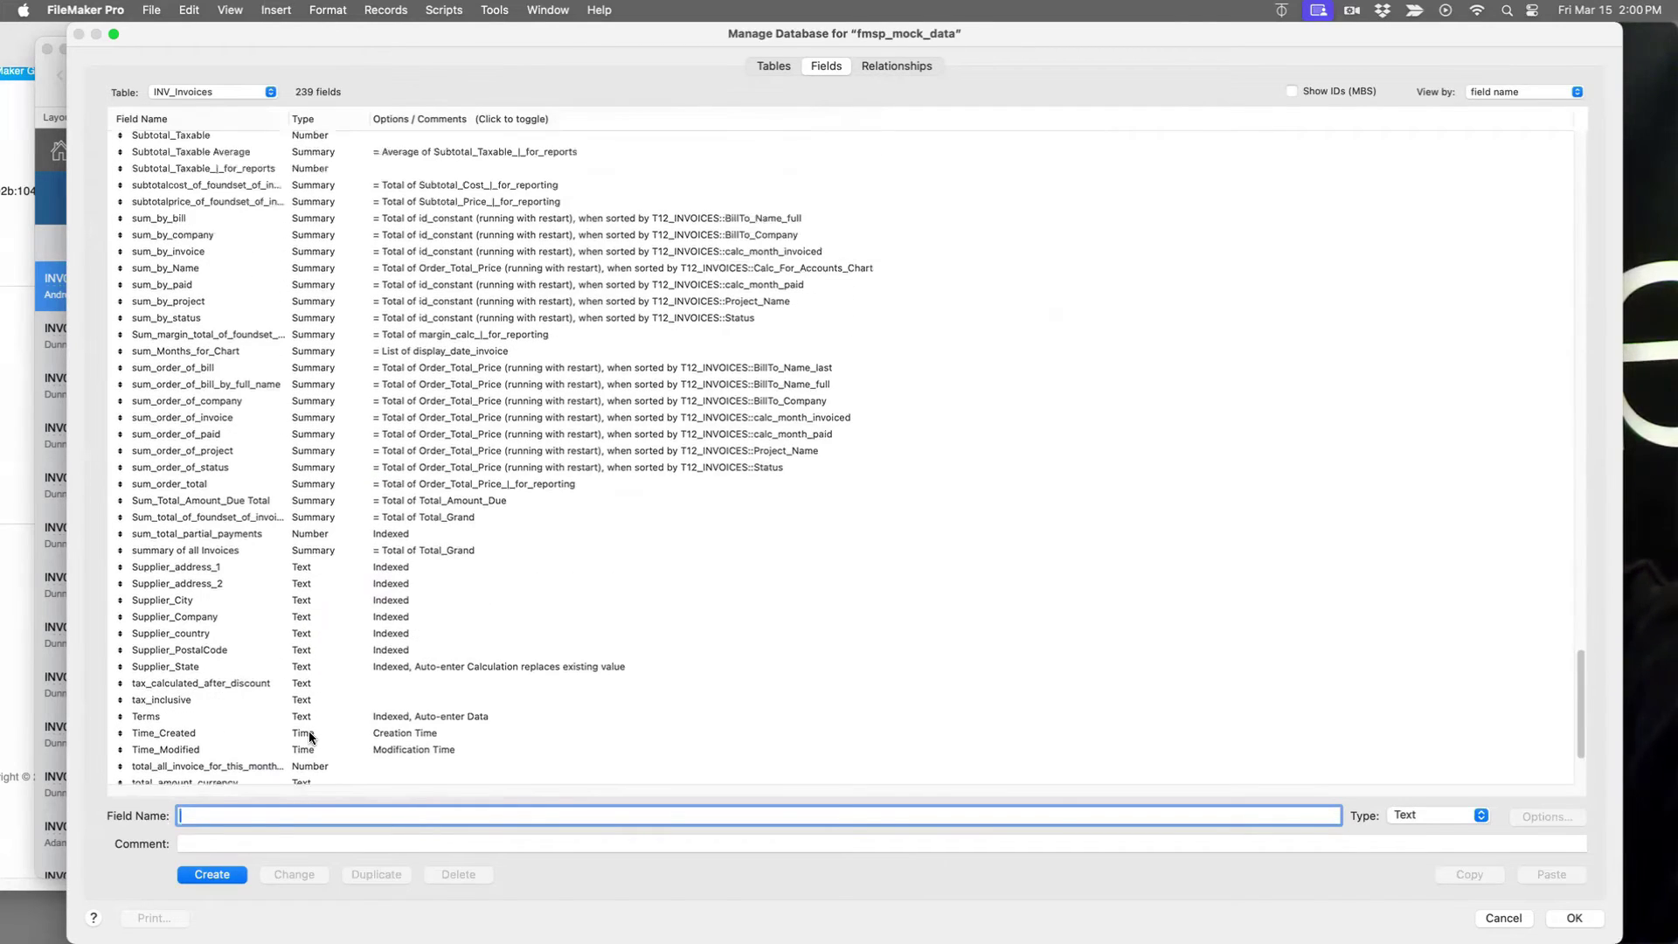
scroll(343, 571, "up", 15)
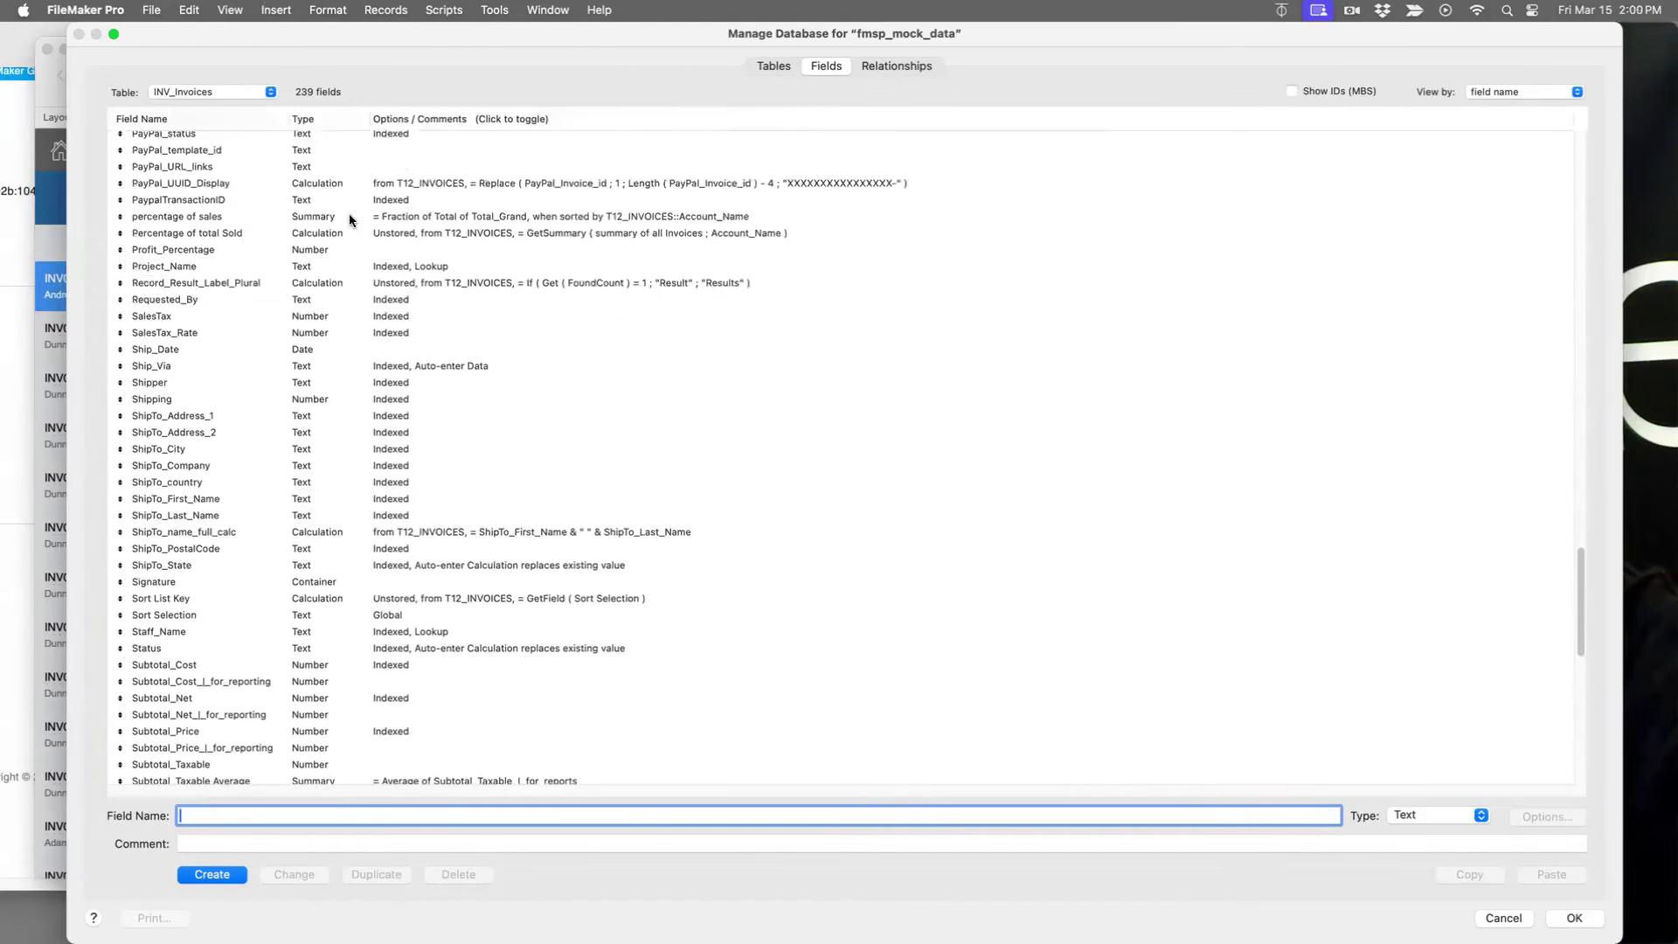
Step: Sort the INV_Invoices fields by type and examine which calculation fields are unstored and which are indexed
left_click(301, 119)
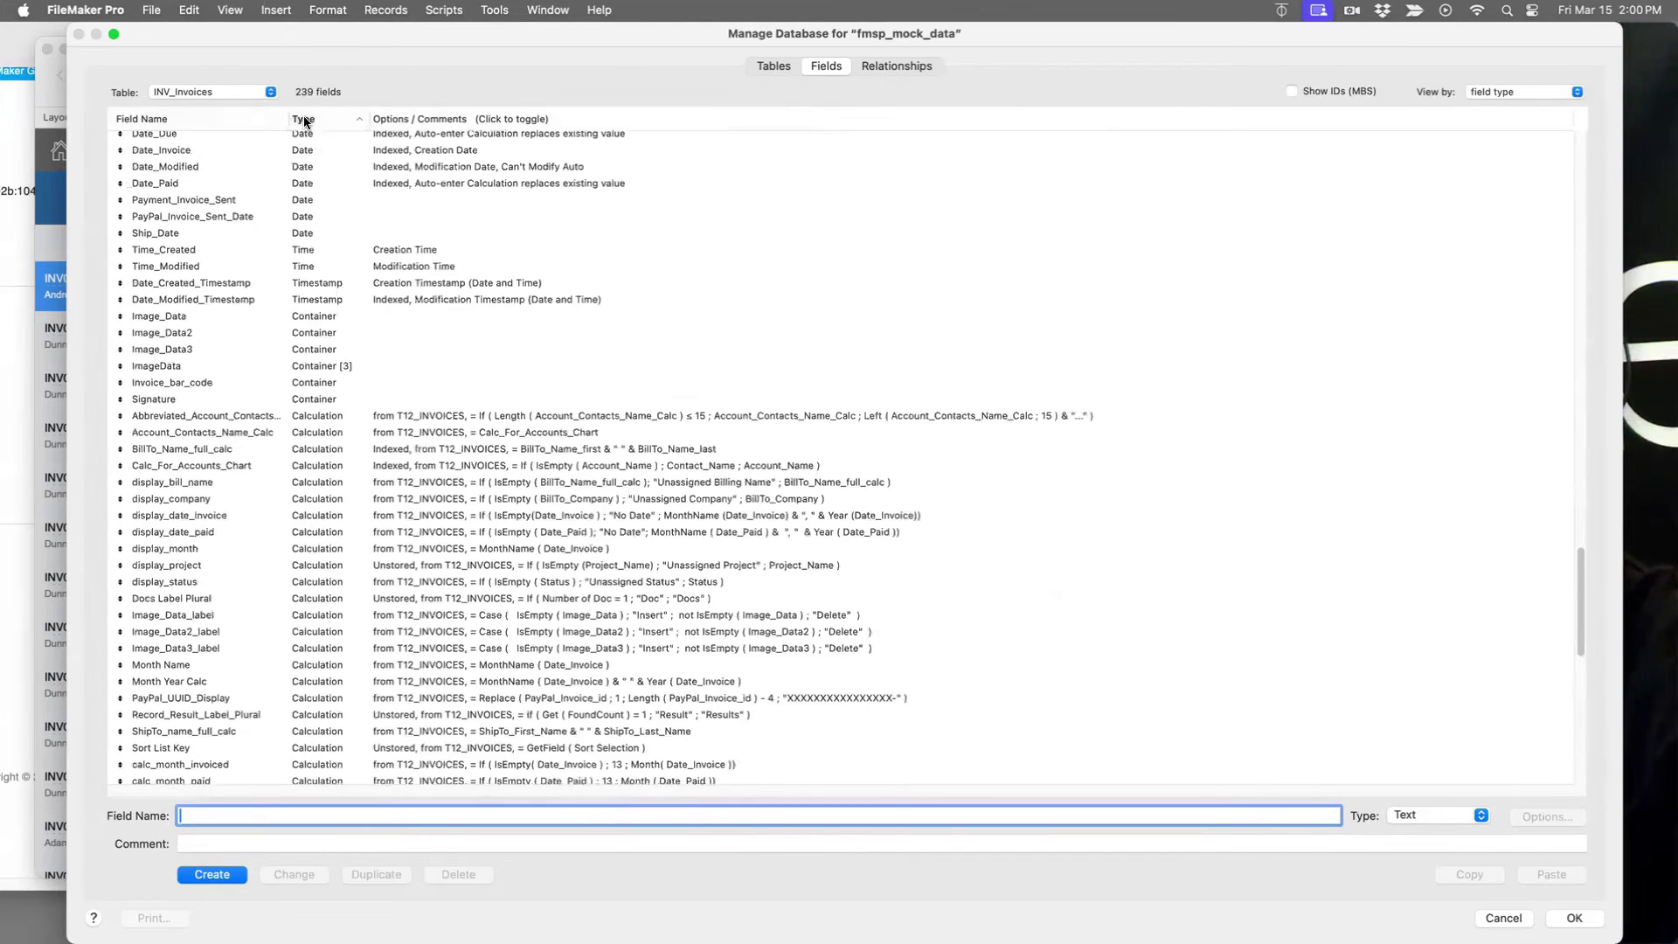
scroll(341, 428, "down", 3)
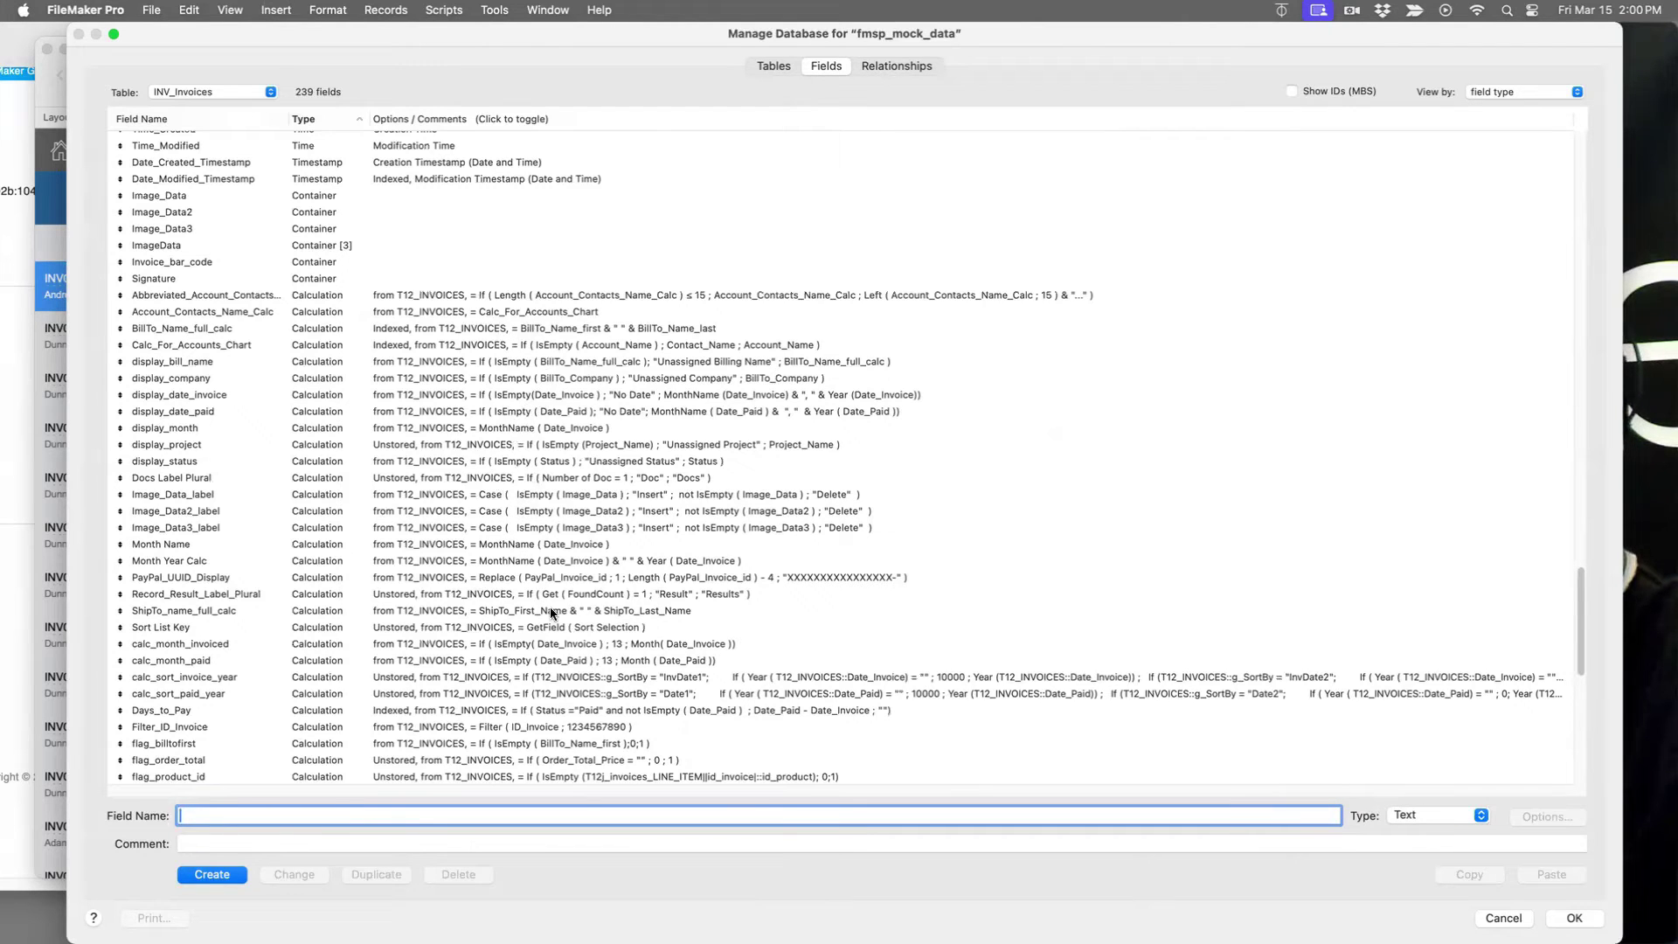
scroll(507, 627, "down", 5)
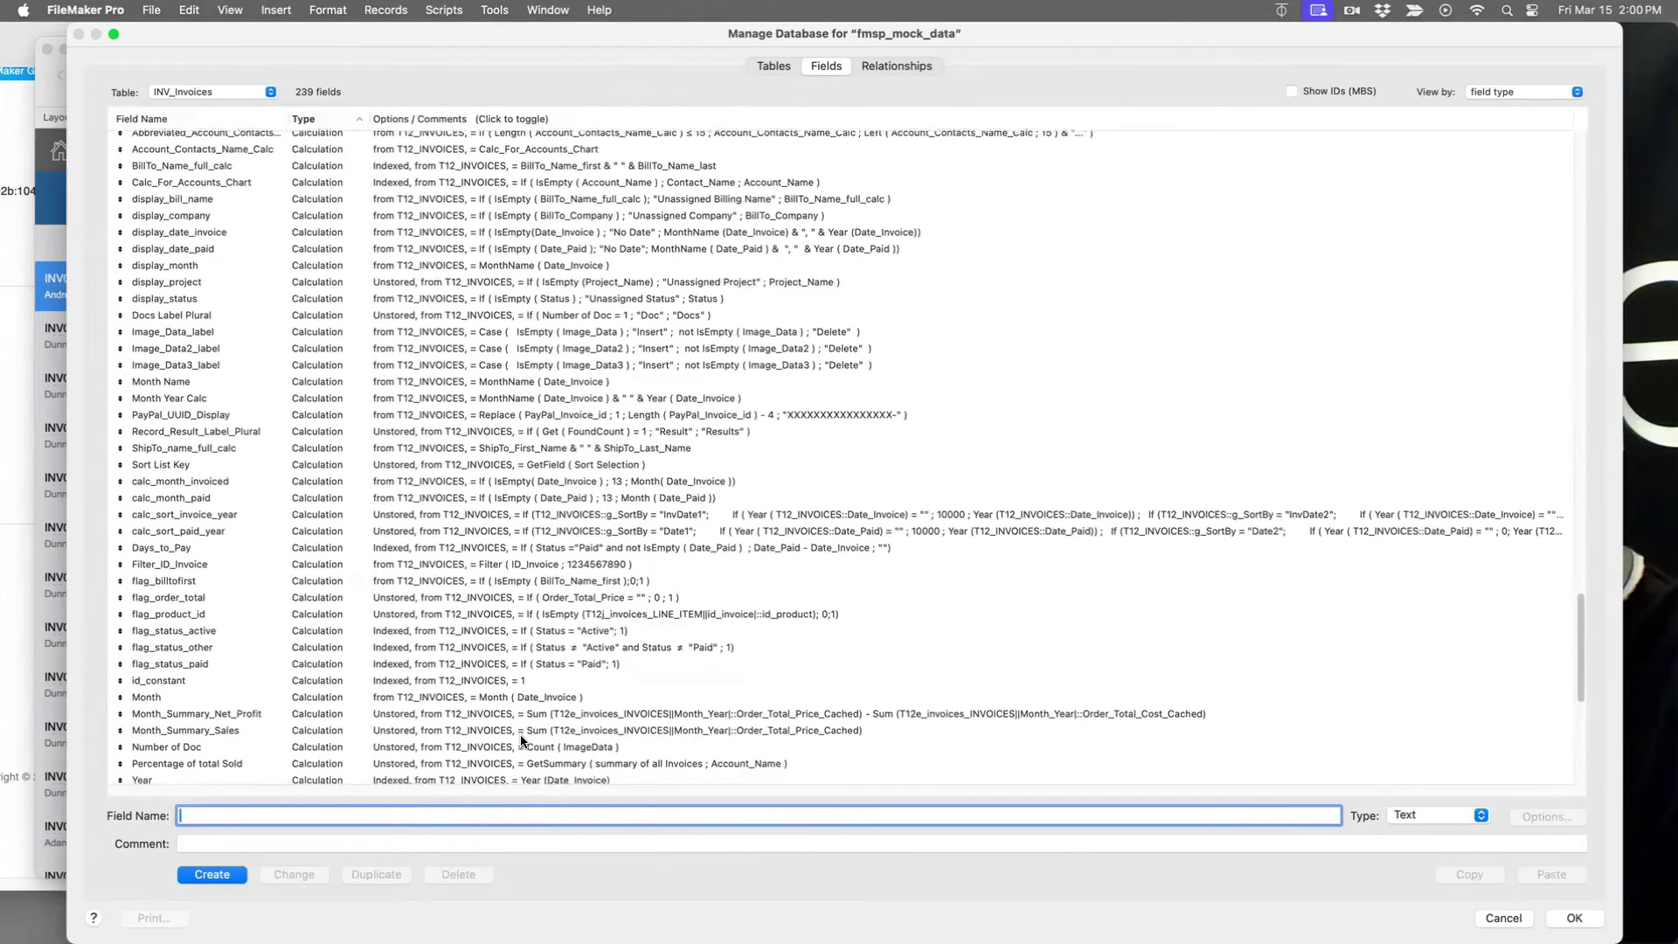
scroll(521, 740, "down", 1)
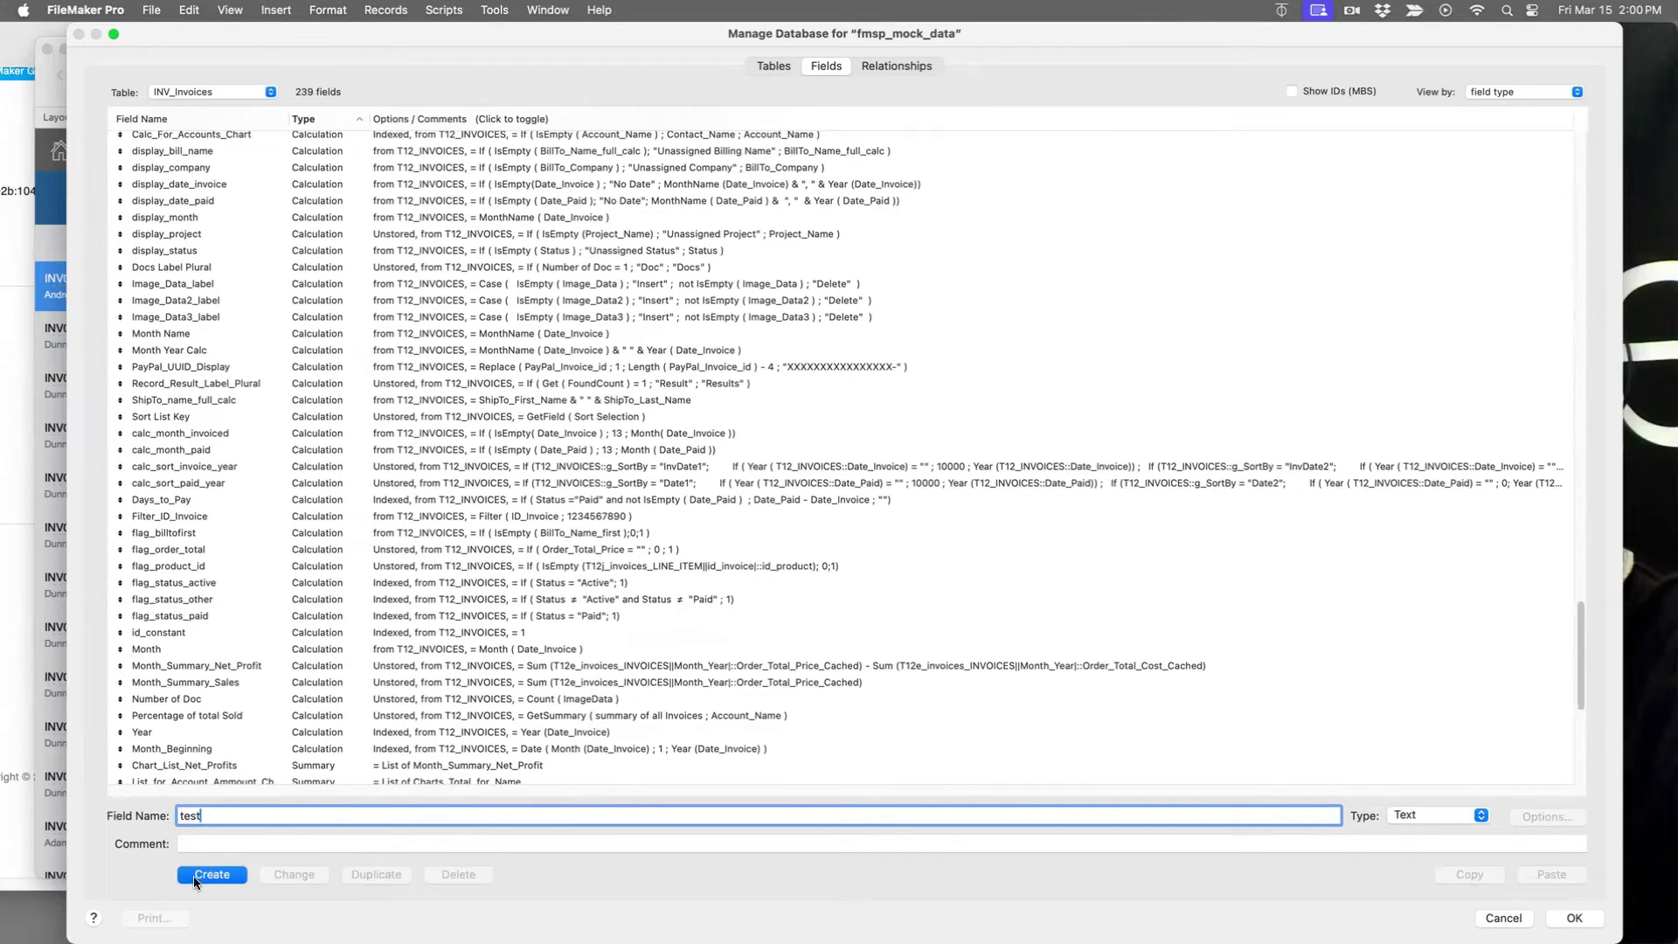
Step: Create a new calculation field named test_calc in the INV_Invoices table
type("_calc")
left_click(1429, 810)
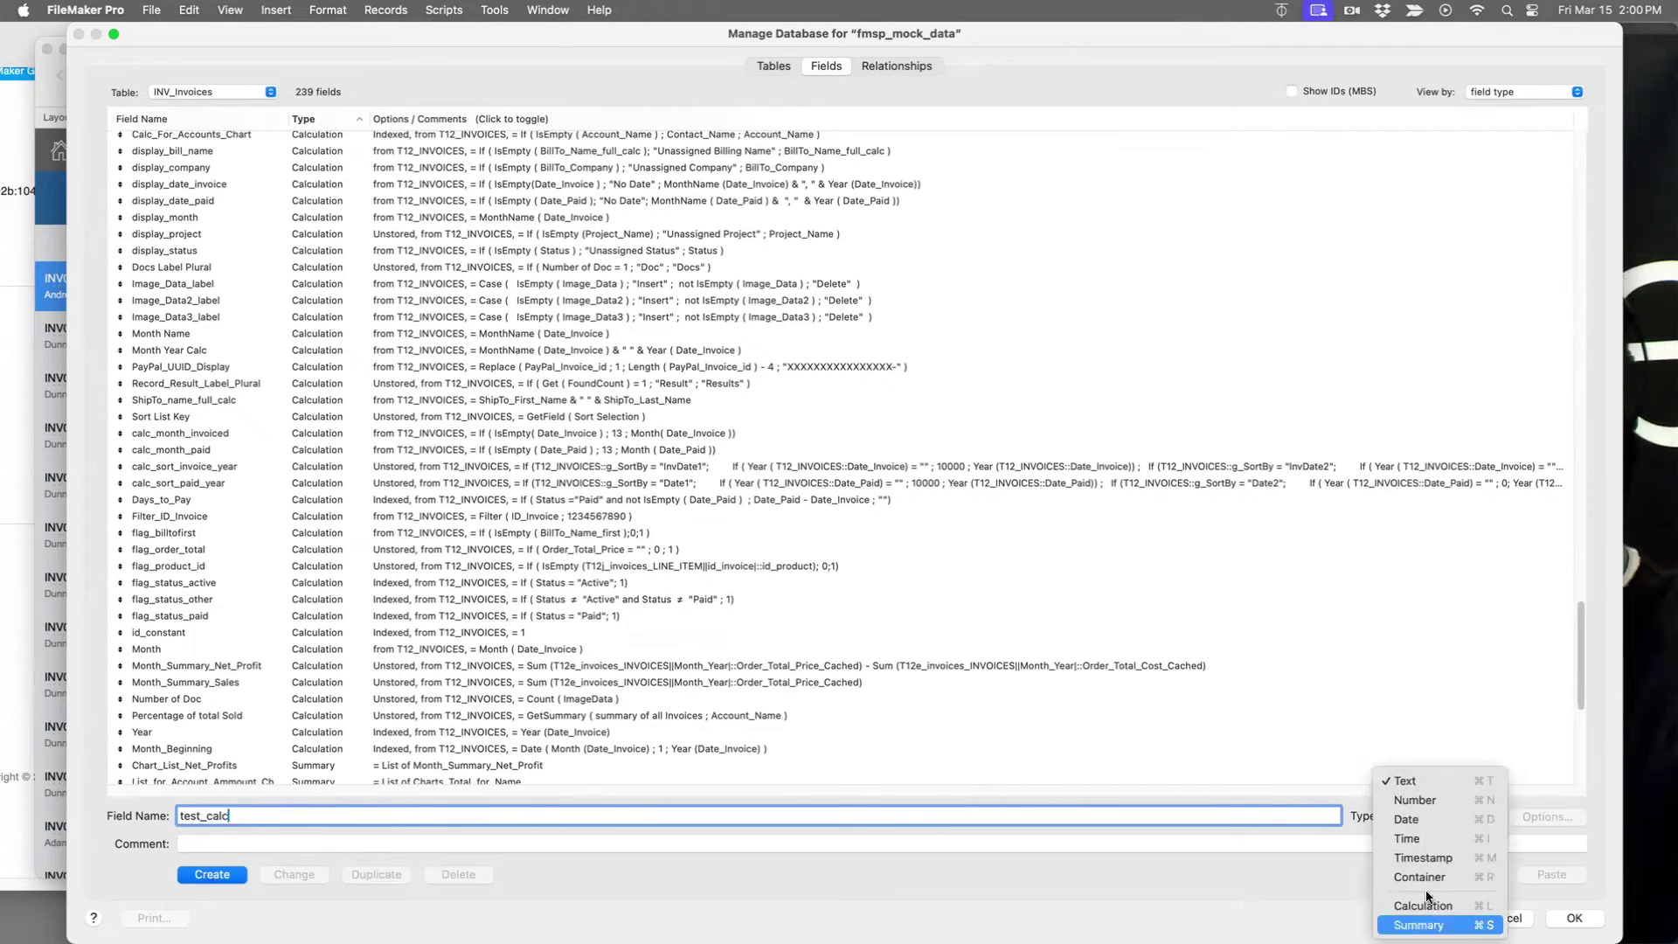
left_click(1425, 909)
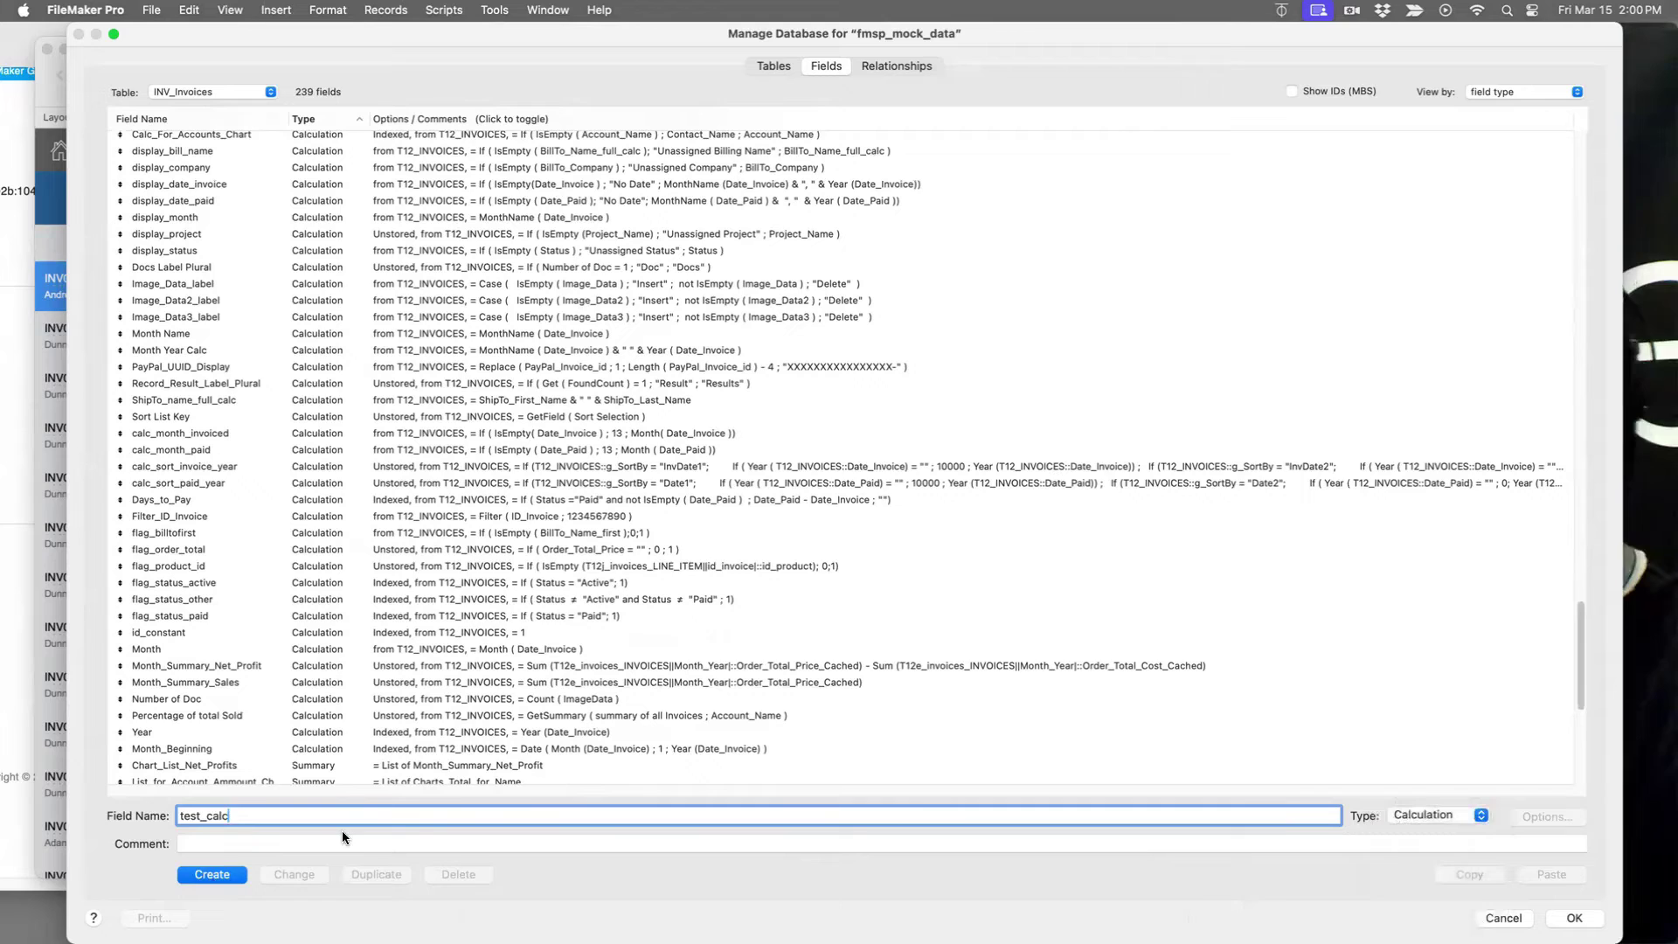
left_click(212, 875)
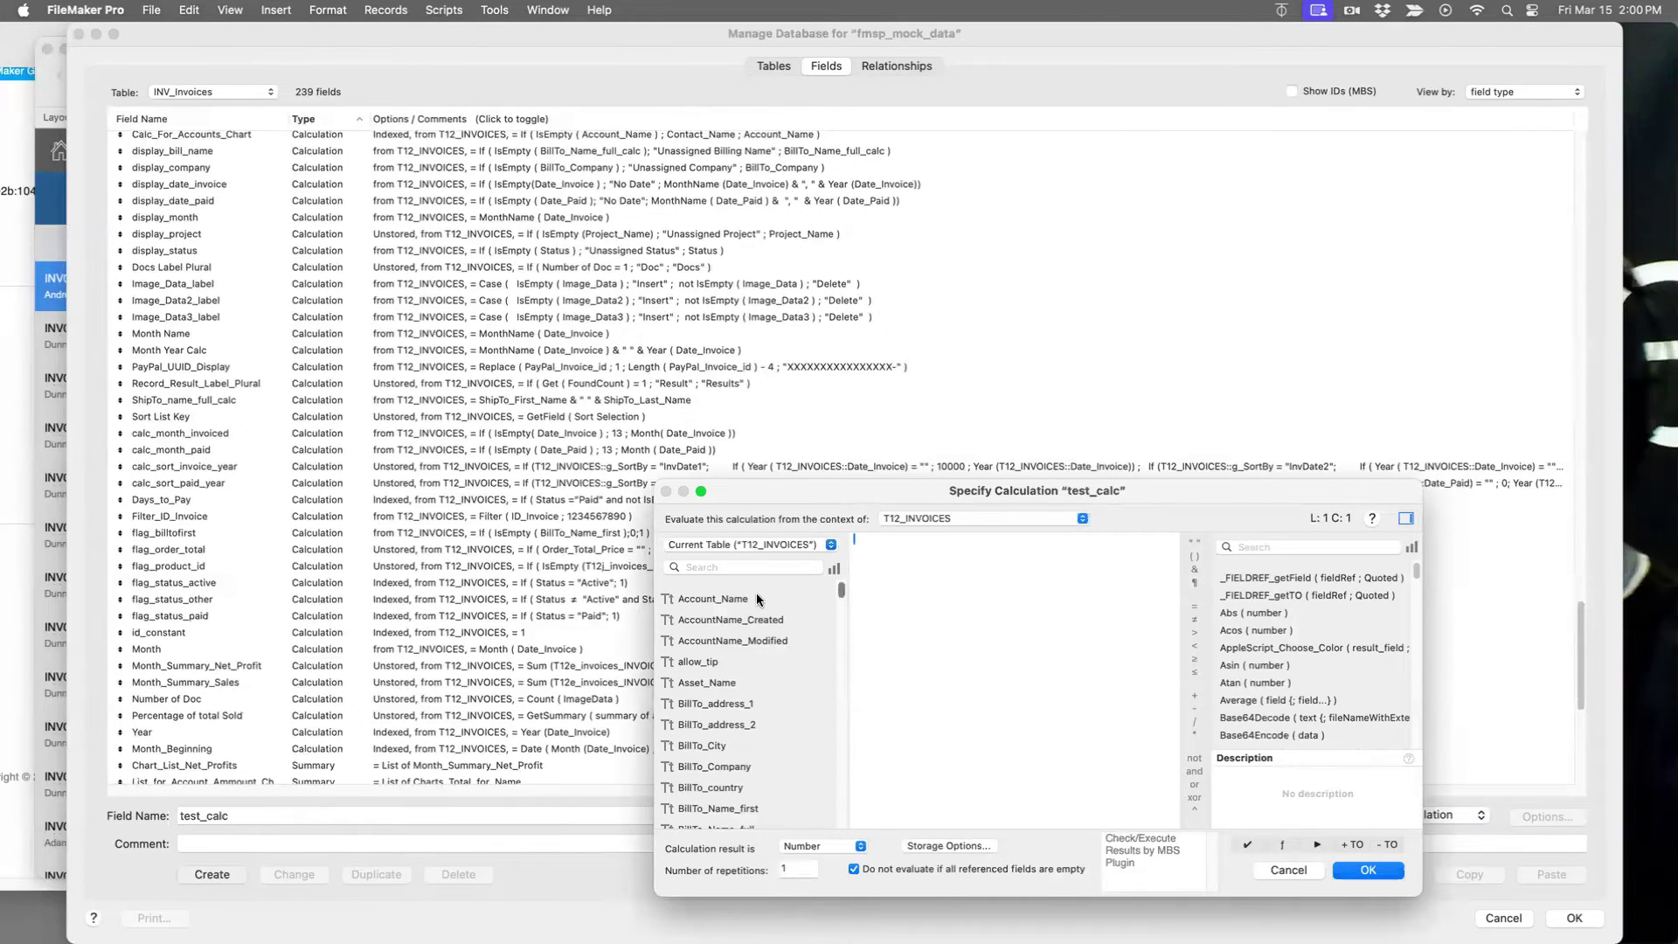
Step: Define the test_calc formula as the Sum of ExtendedPrice from the related T12j_invoices_LINE_ITEM||id_invoice| table
type("sum")
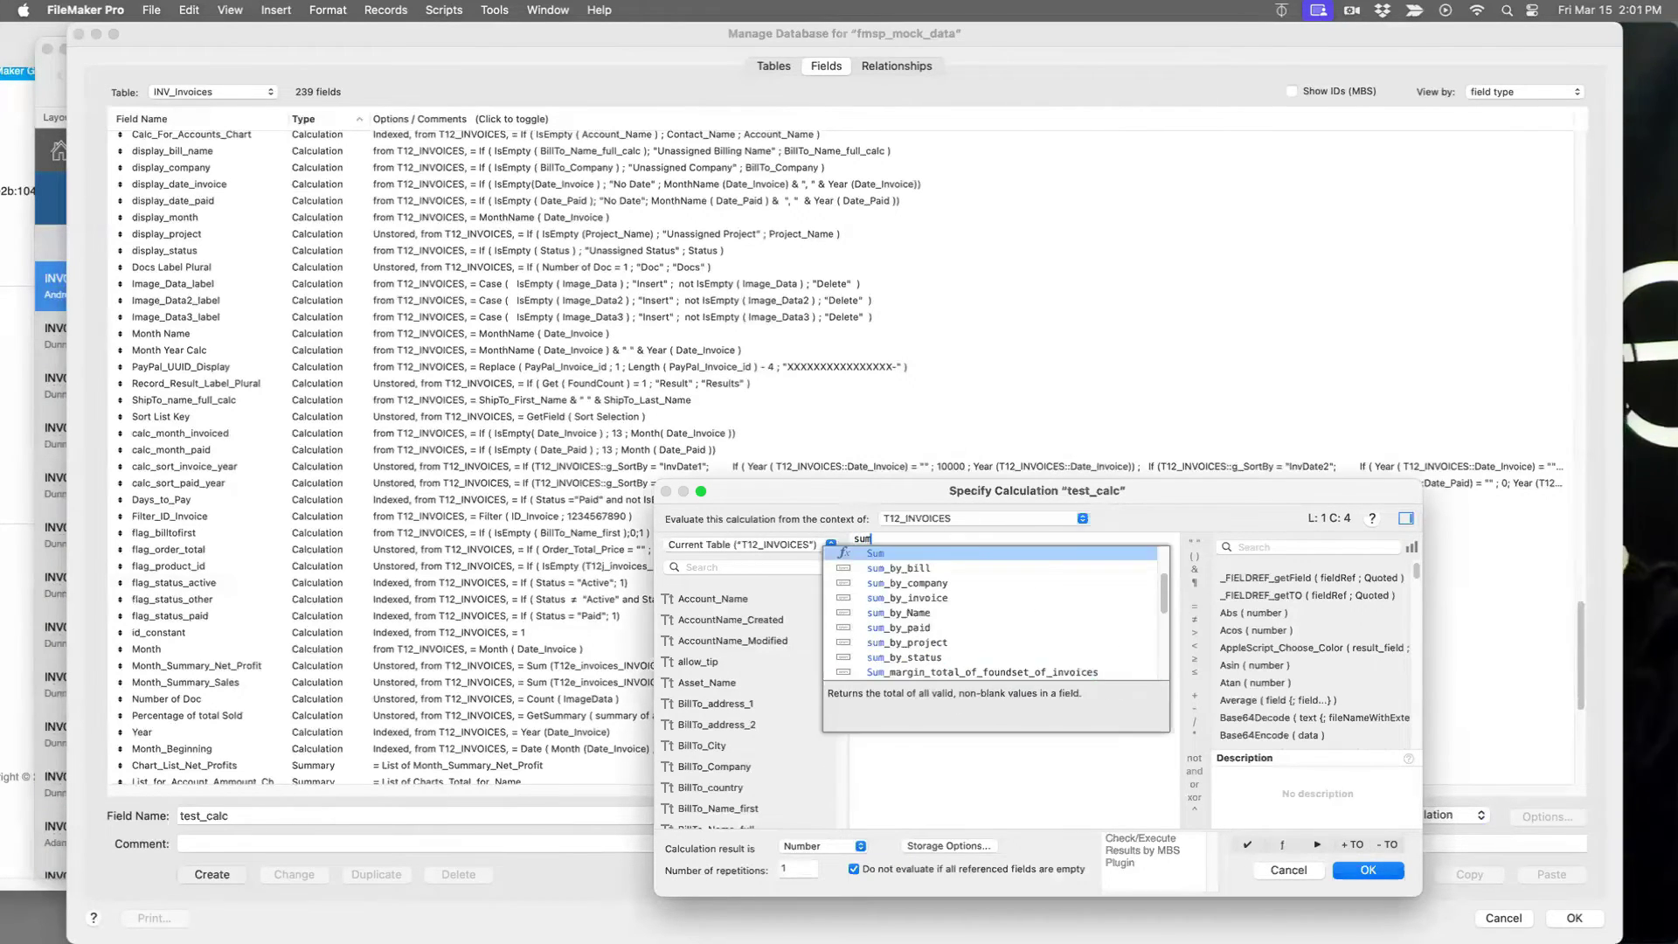
key("Return")
left_click(774, 546)
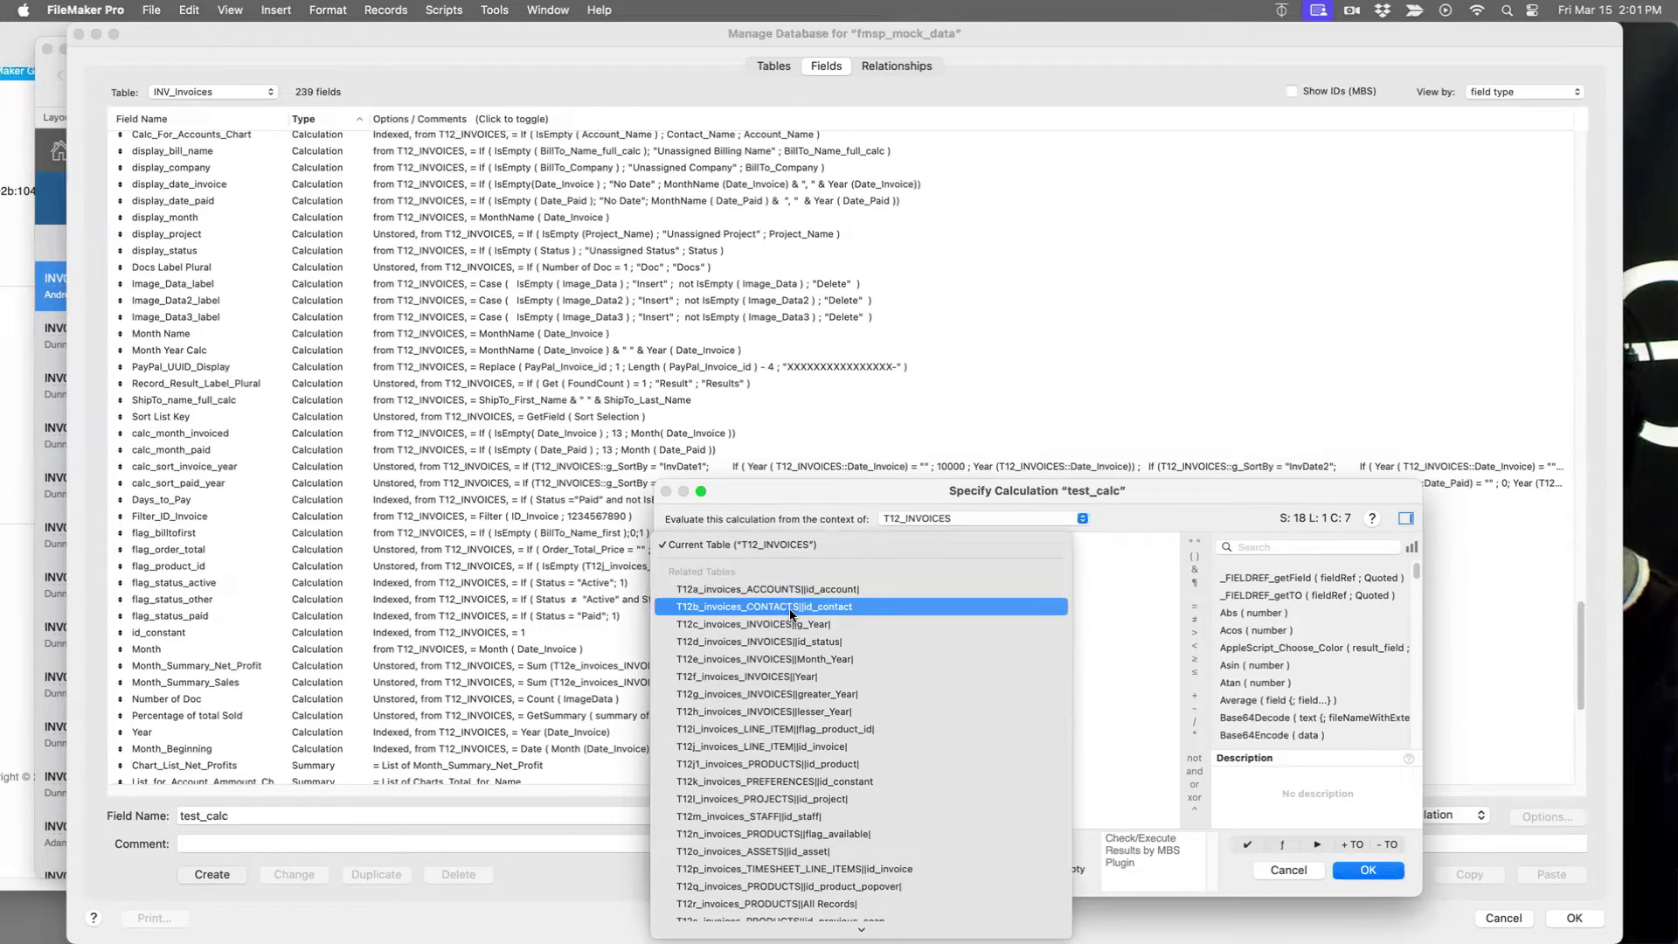
left_click(787, 747)
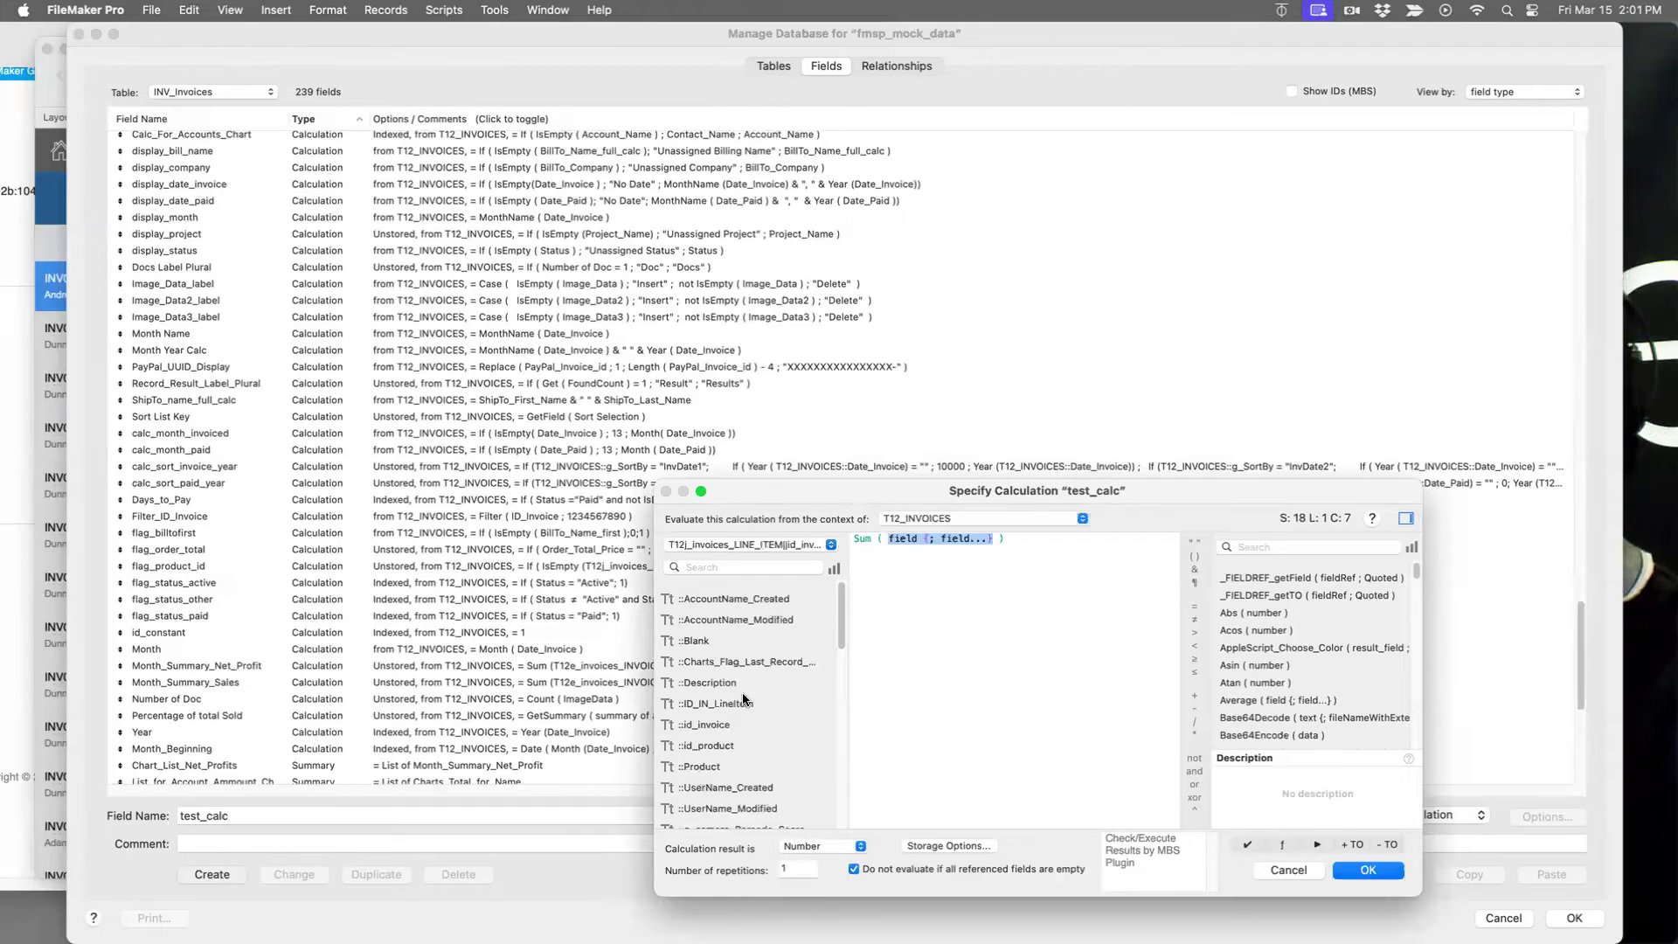
scroll(701, 709, "down", 10)
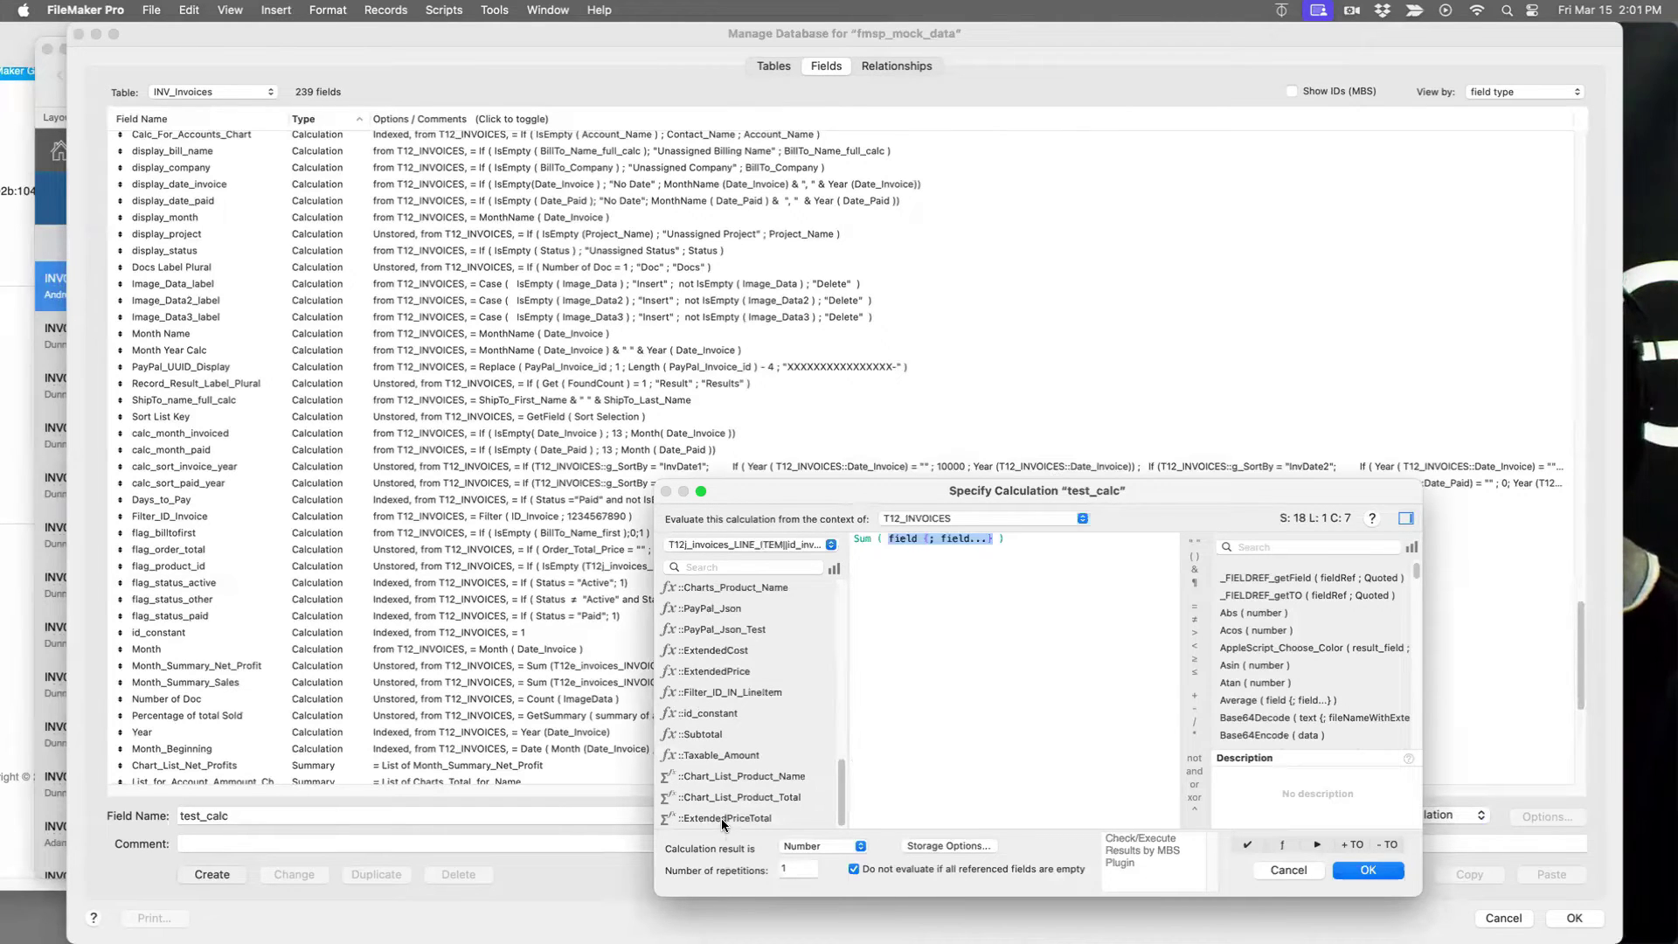
double_click(716, 669)
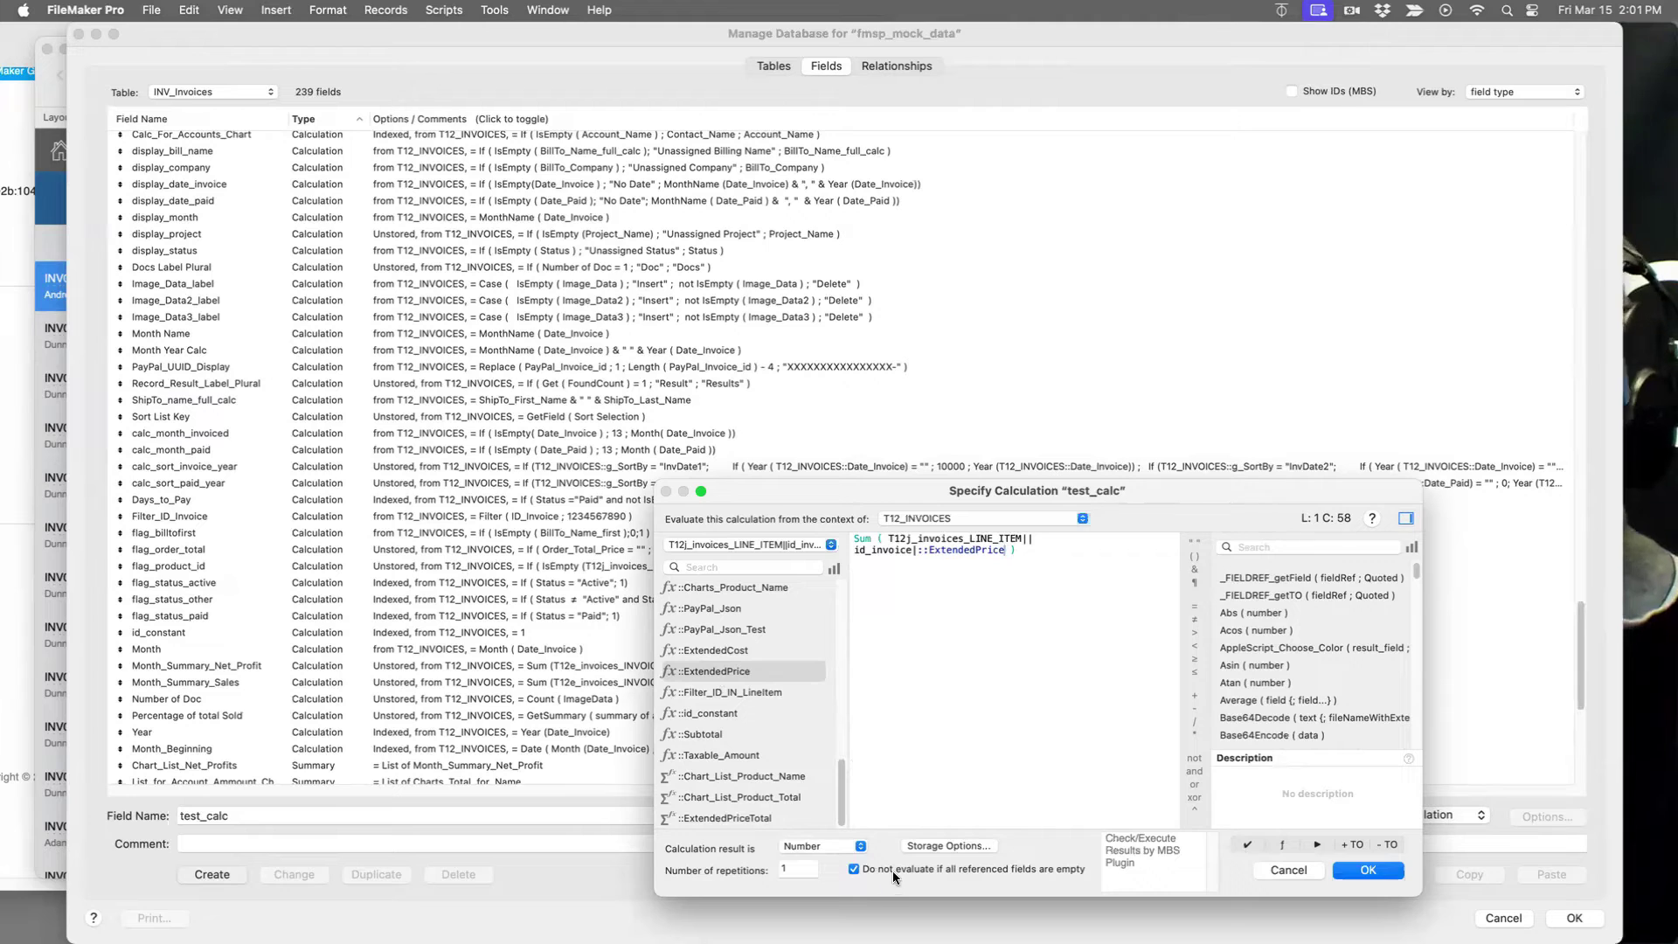
Step: Save test_calc with results not stored but recalculated when needed, and switch the invoice layout to Layout mode
left_click(948, 845)
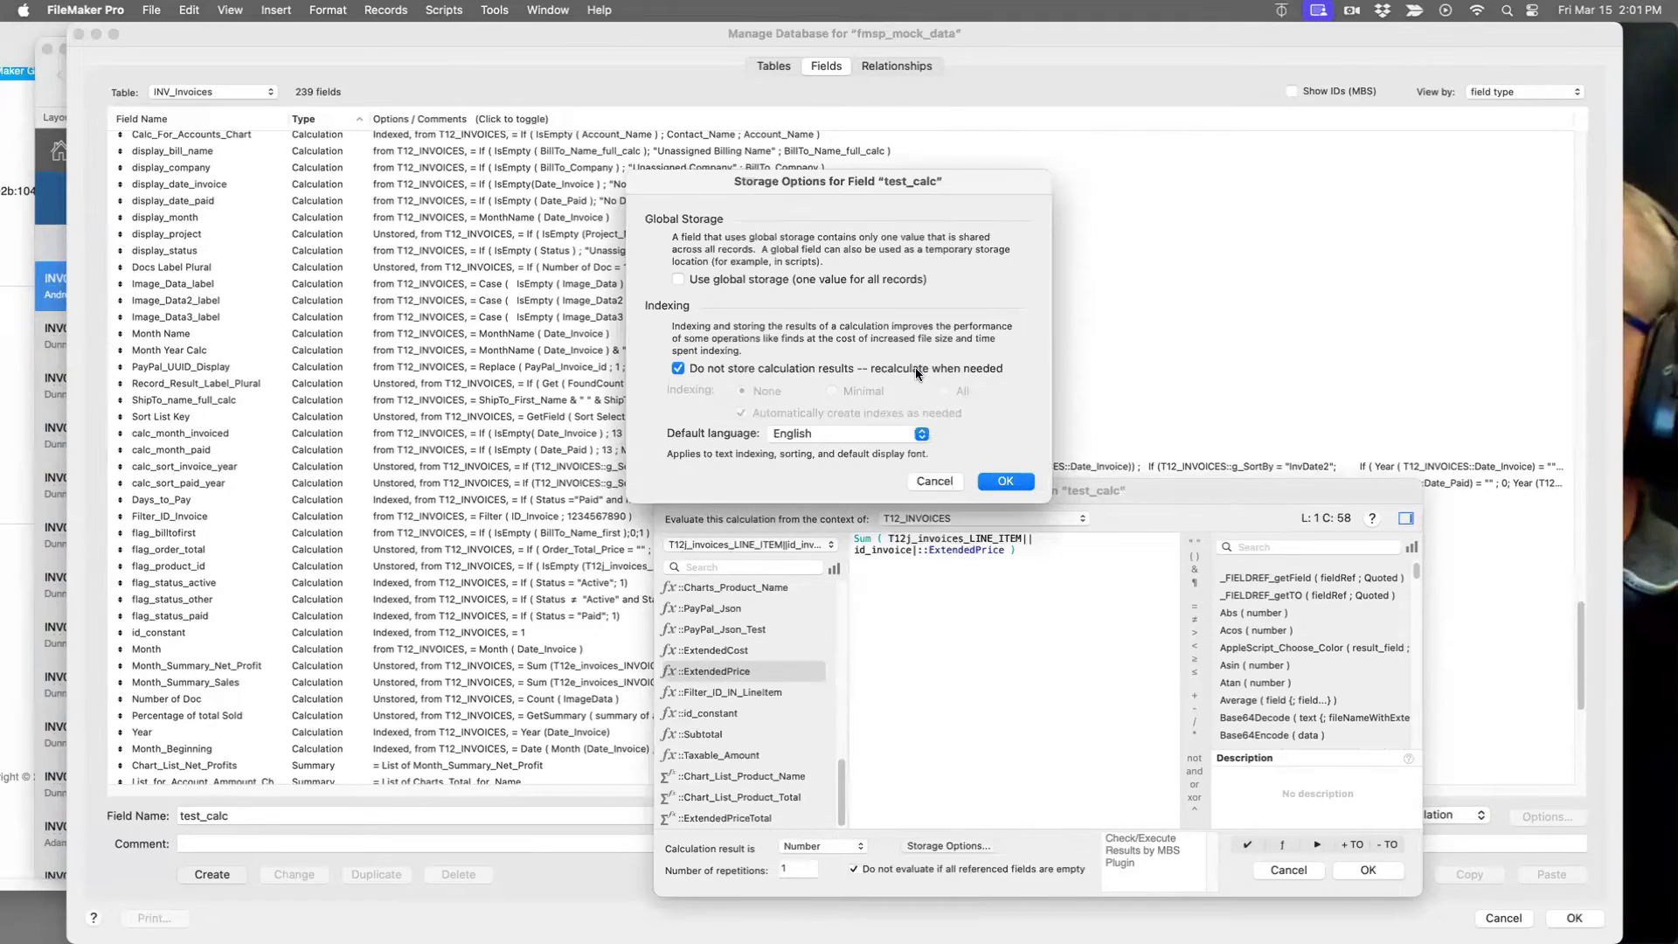
left_click(1003, 481)
left_click(1368, 870)
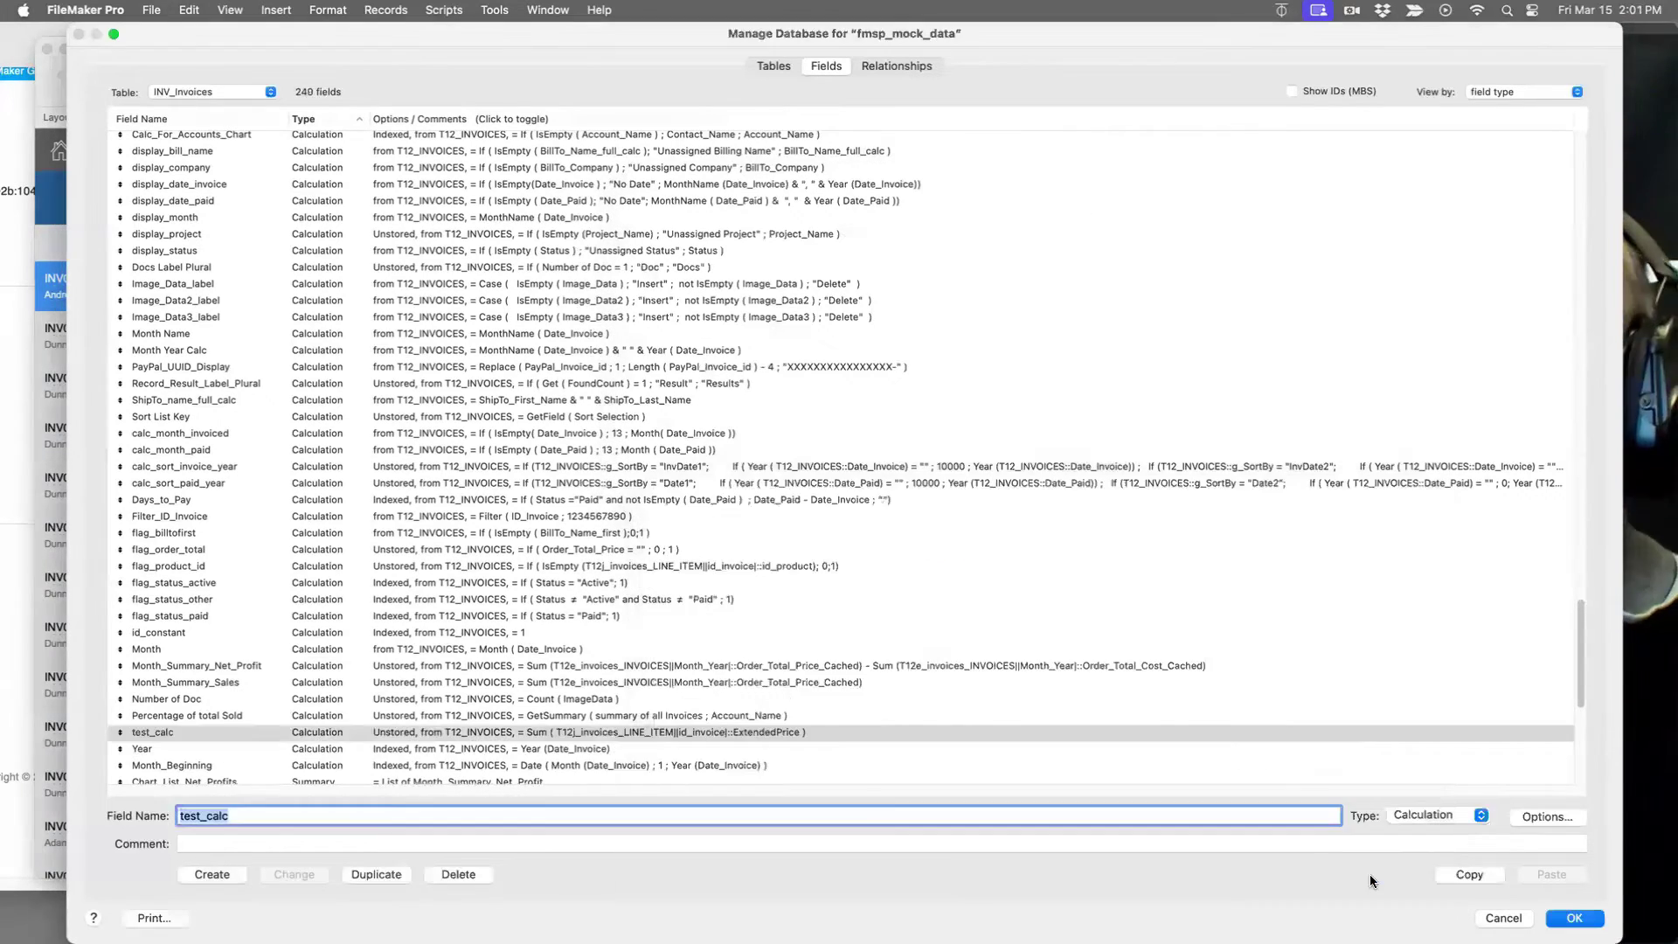
left_click(1586, 922)
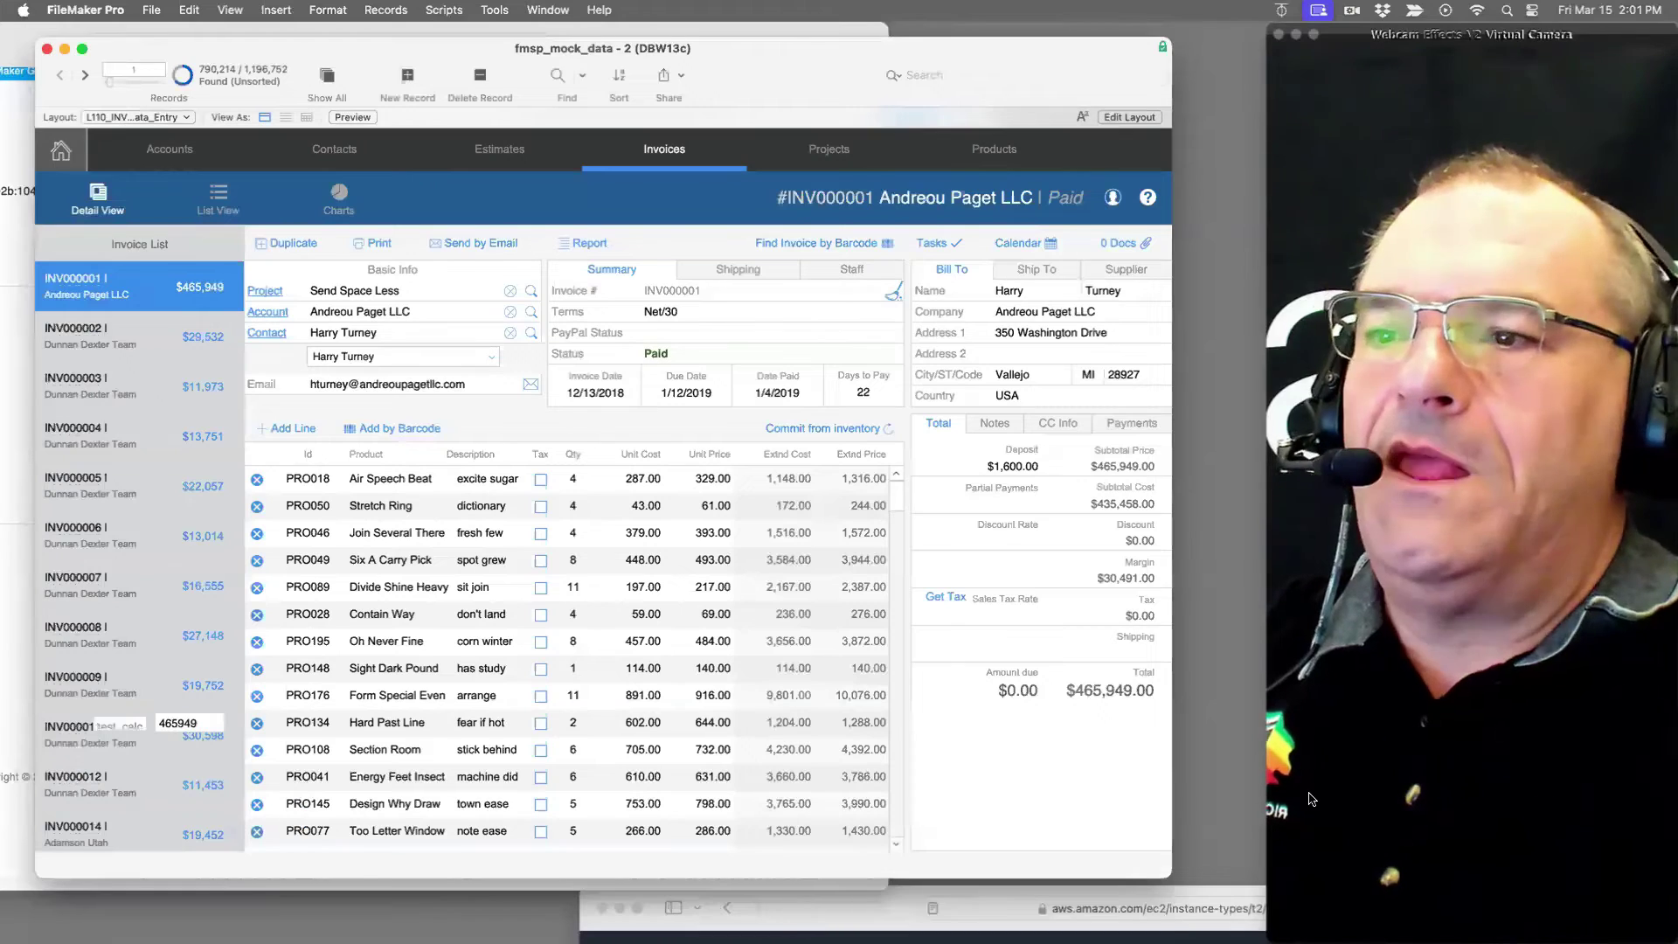
key("super+l")
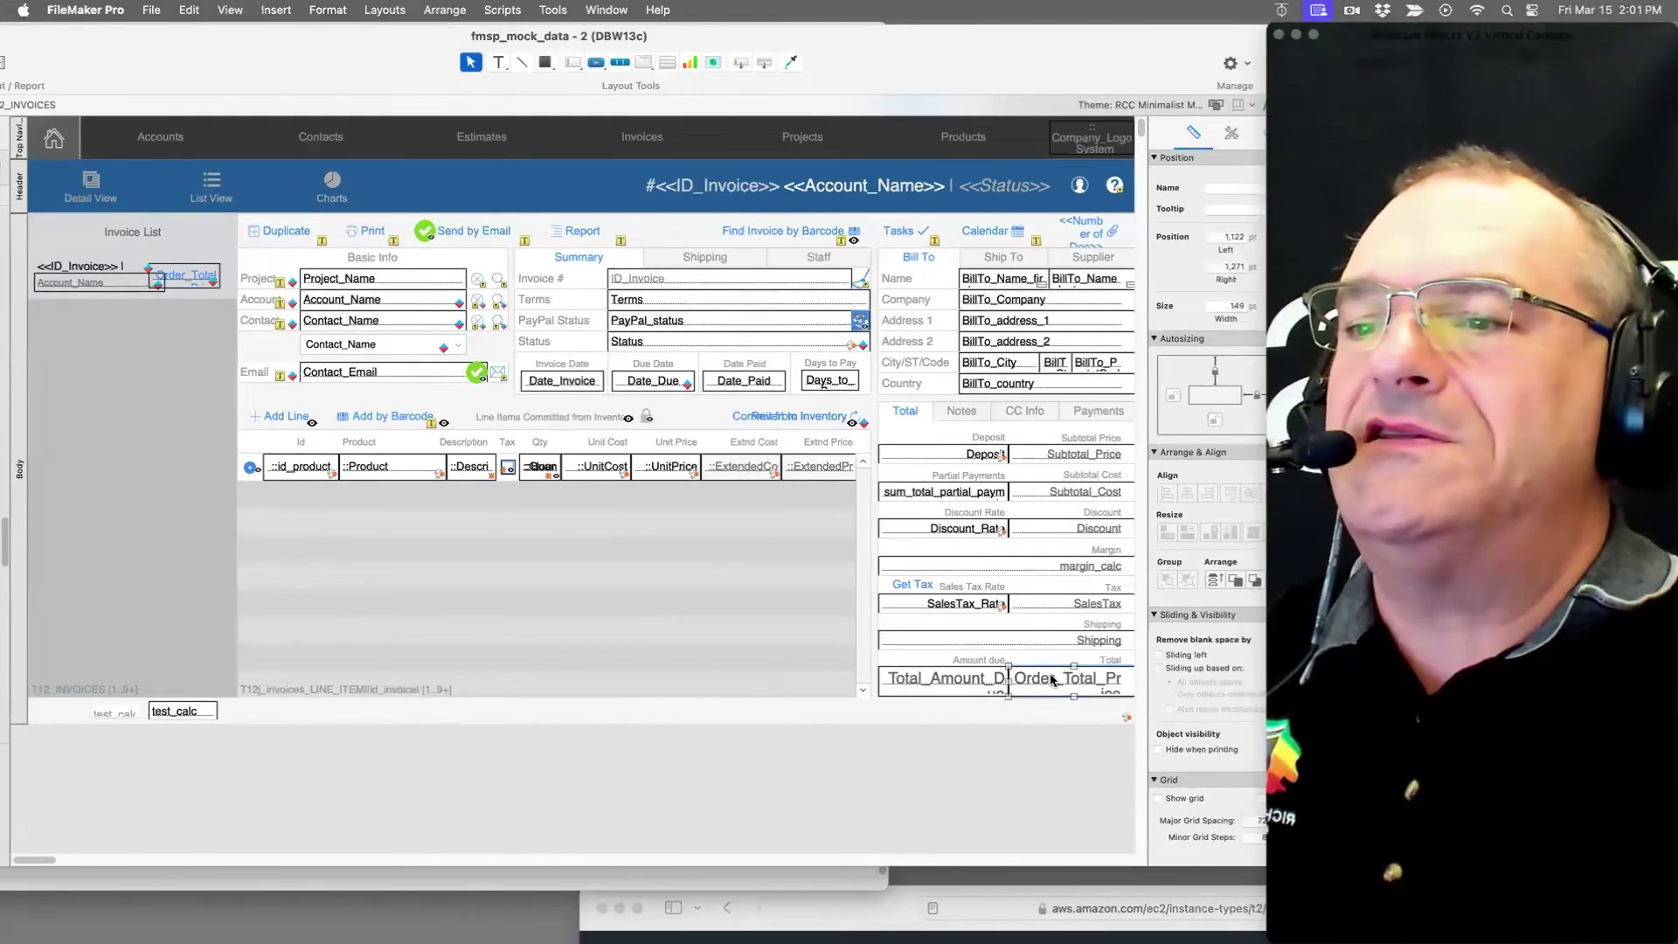
double_click(1071, 679)
scroll(880, 366, "down", 10)
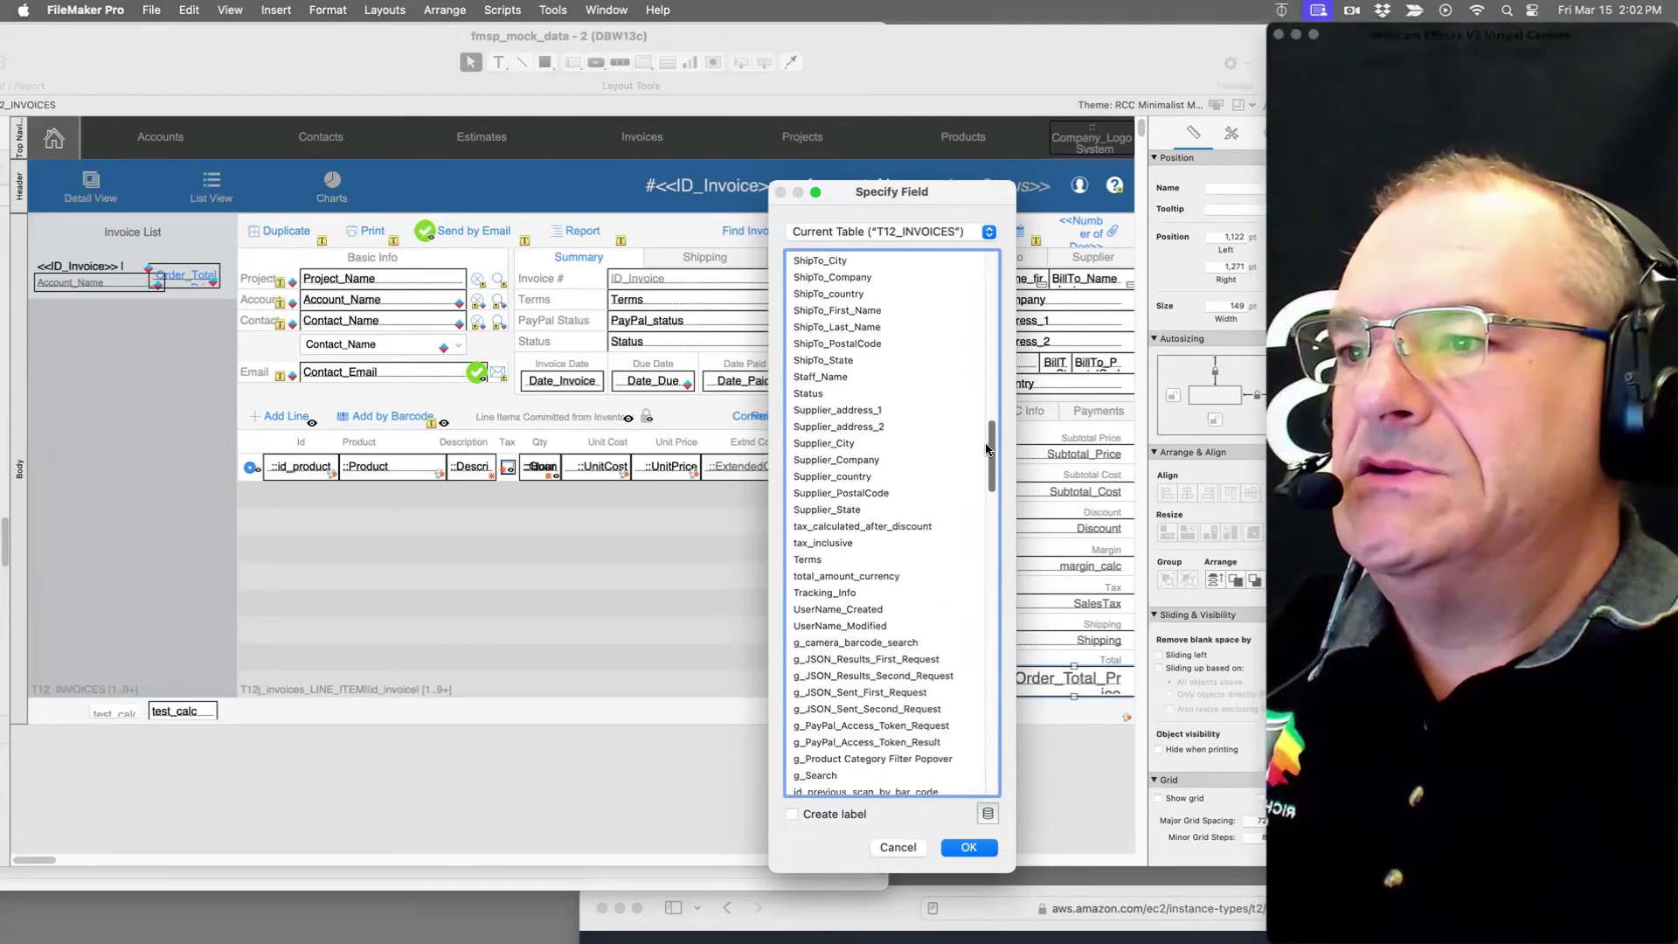
scroll(986, 450, "down", 2)
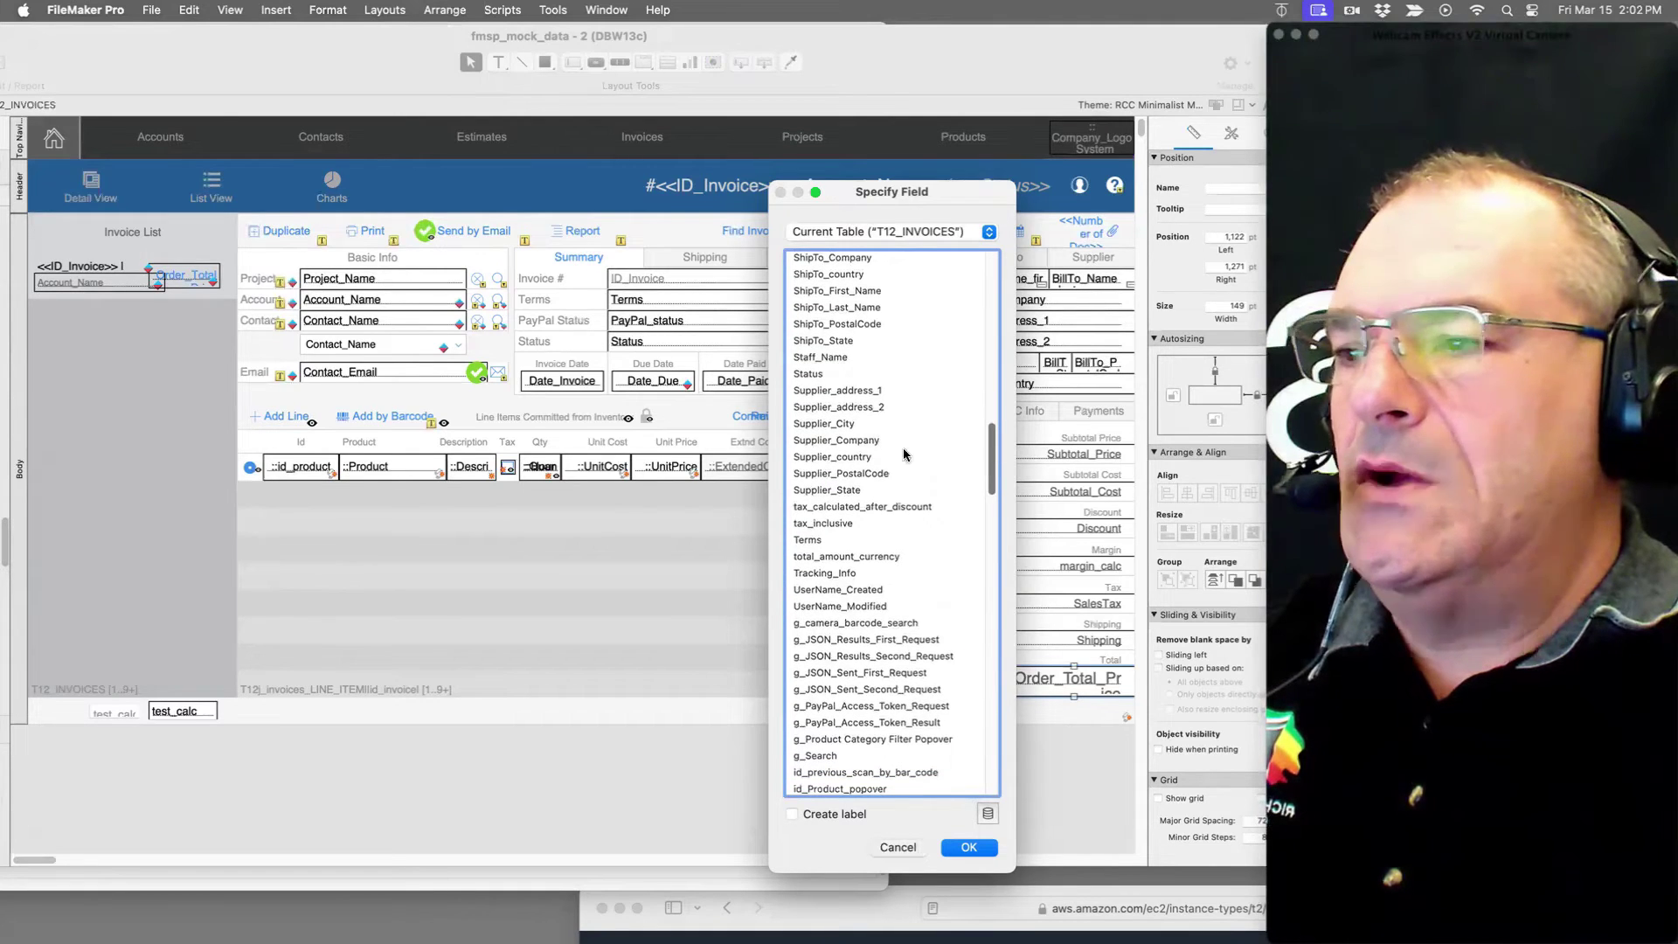
left_click(897, 846)
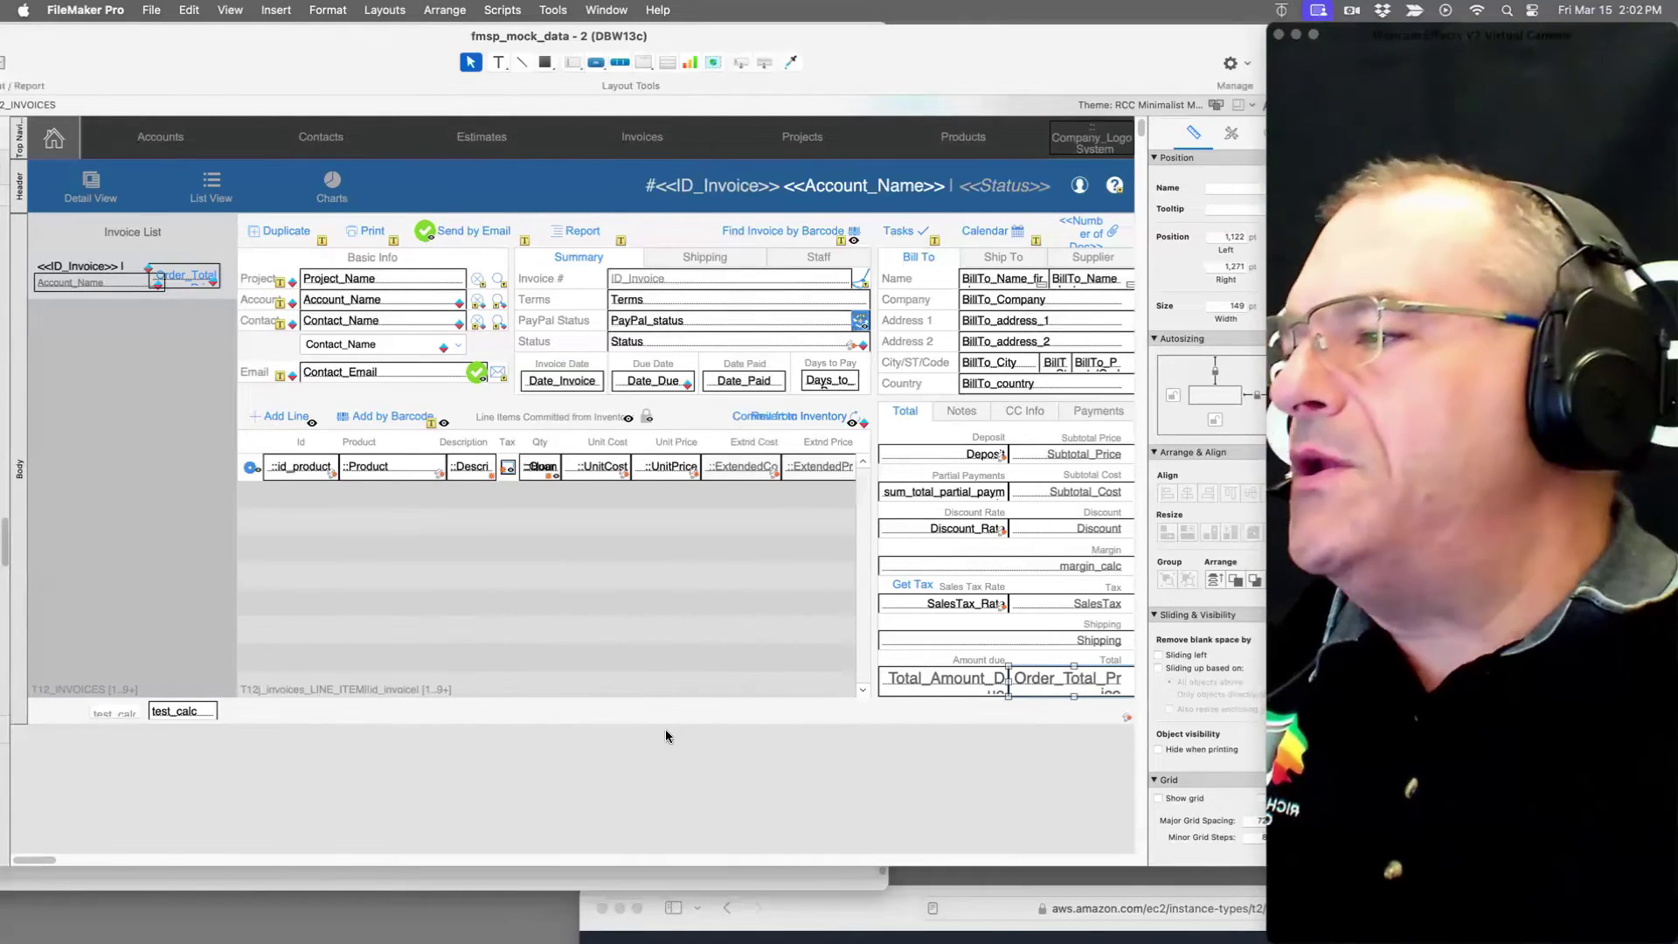
Step: Replace the invoice's Total field with the test_calc field from below the layout body and format it as Currency
key("Delete")
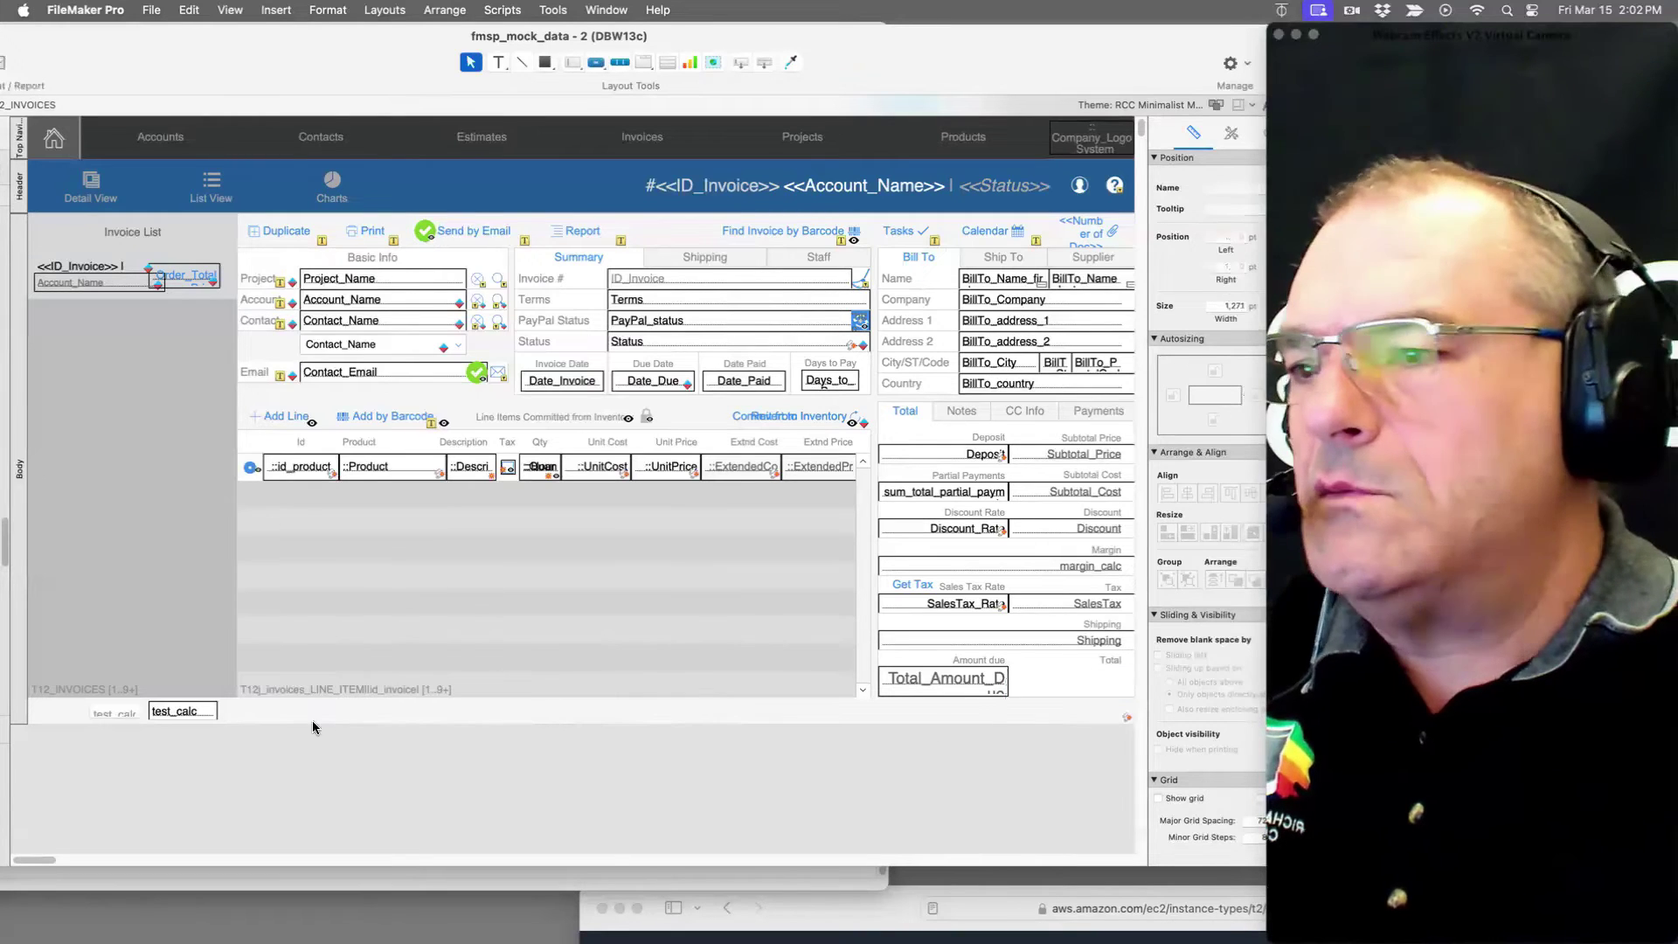
left_click_drag(181, 711, 1116, 679)
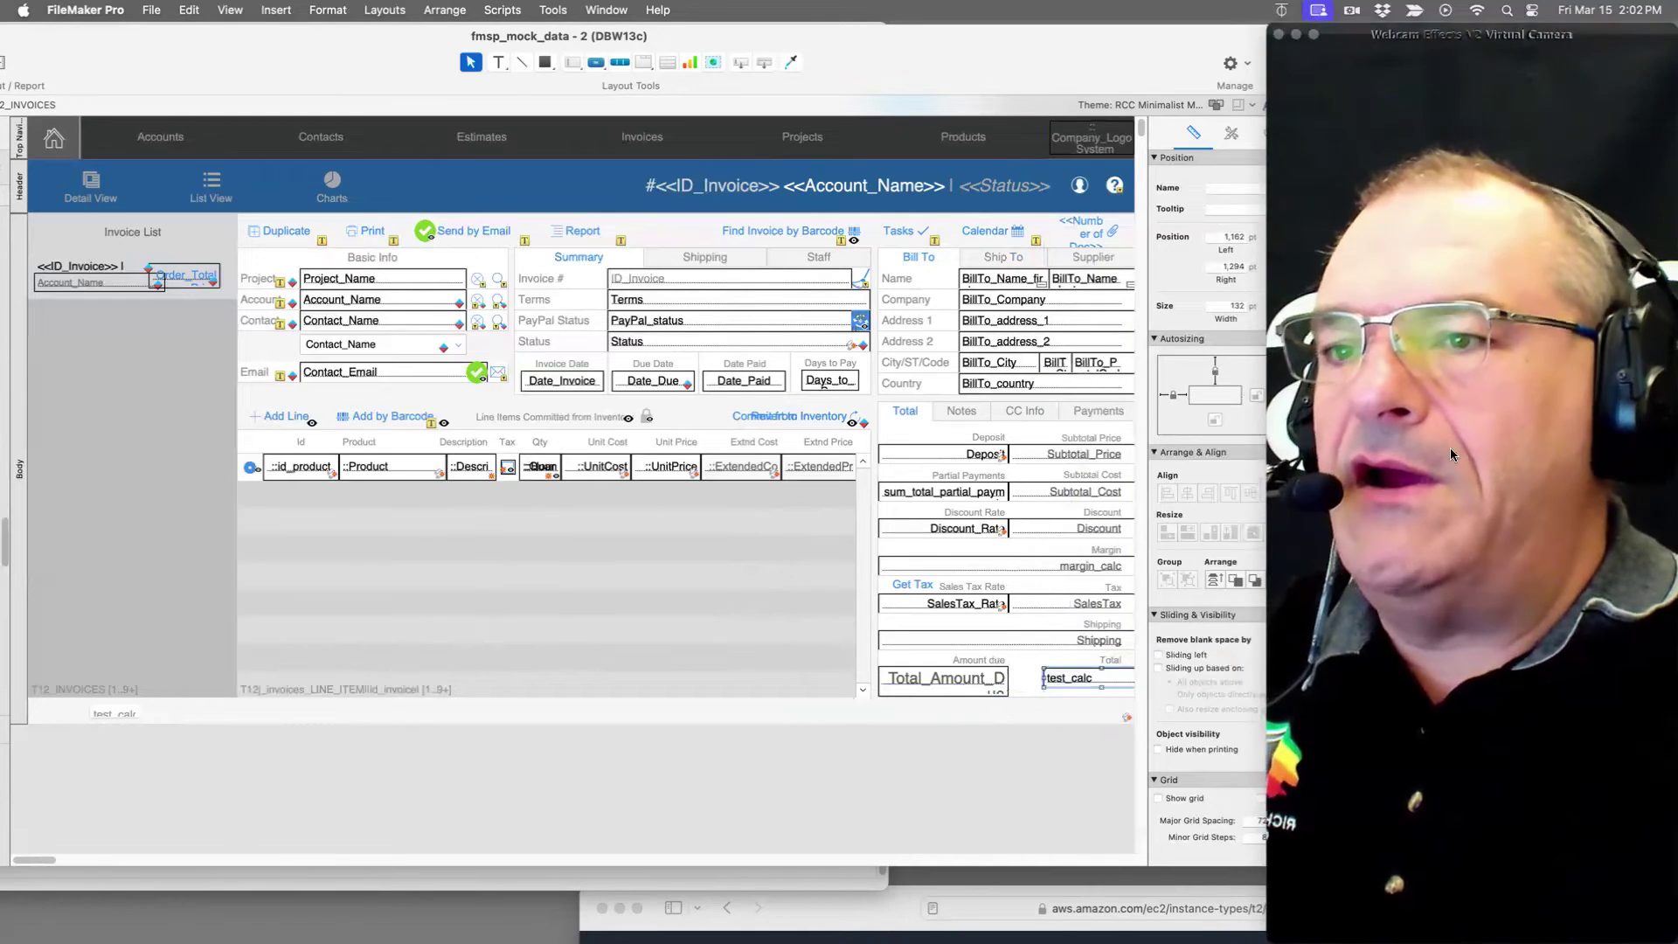
left_click_drag(1184, 58, 1037, 59)
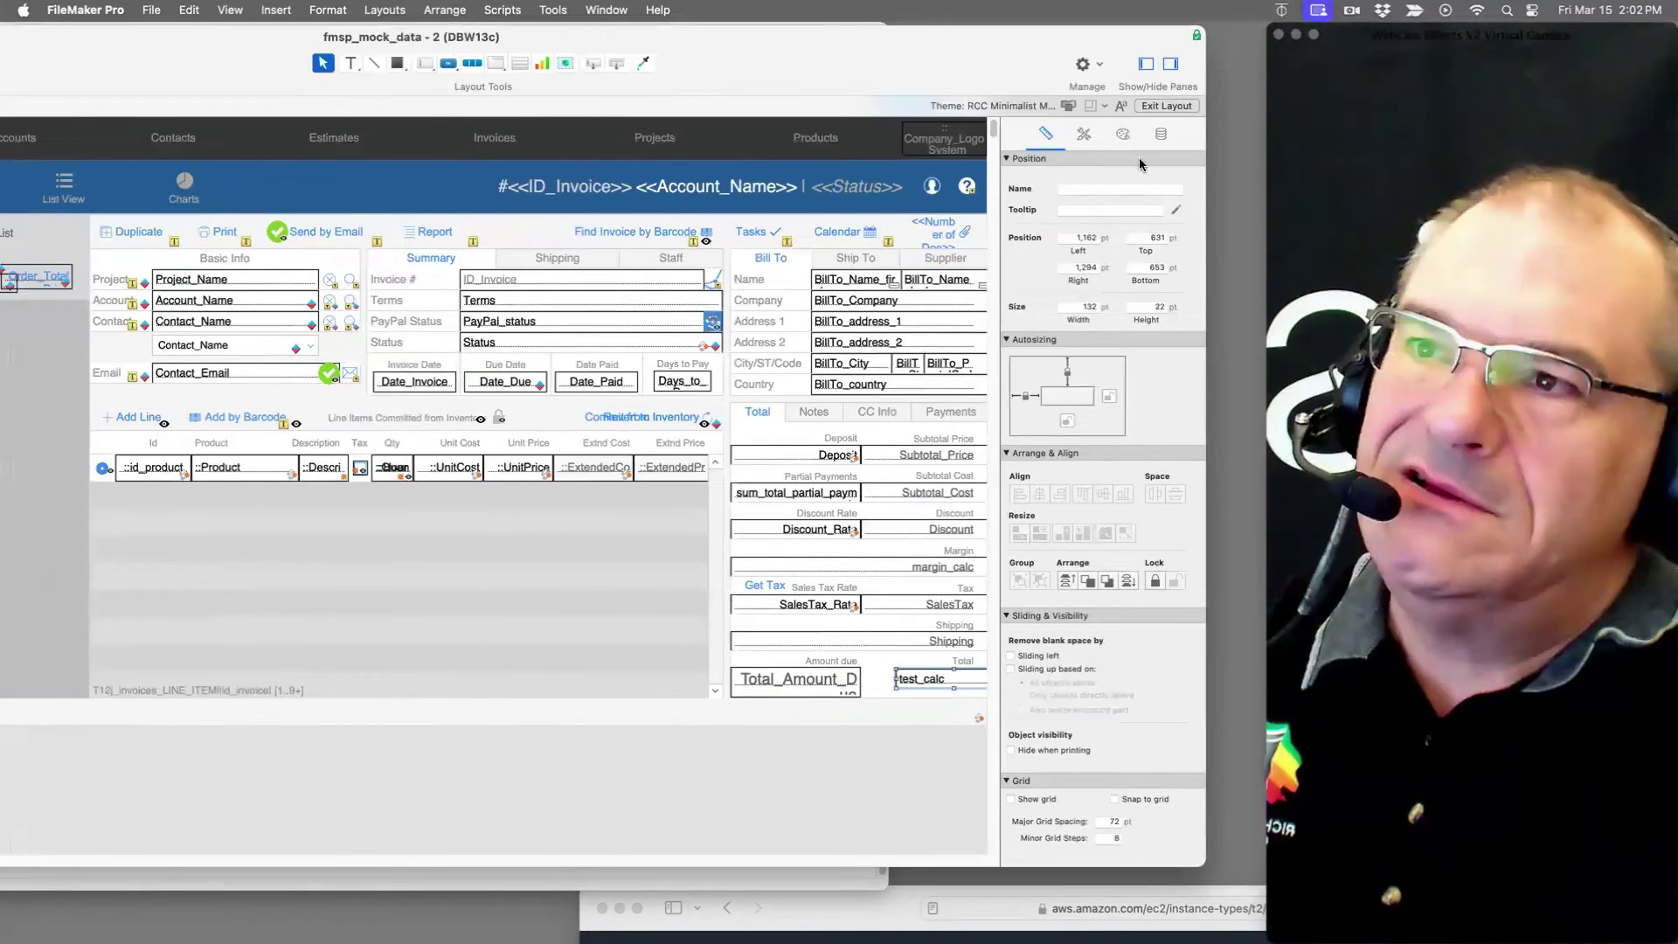
left_click(1162, 134)
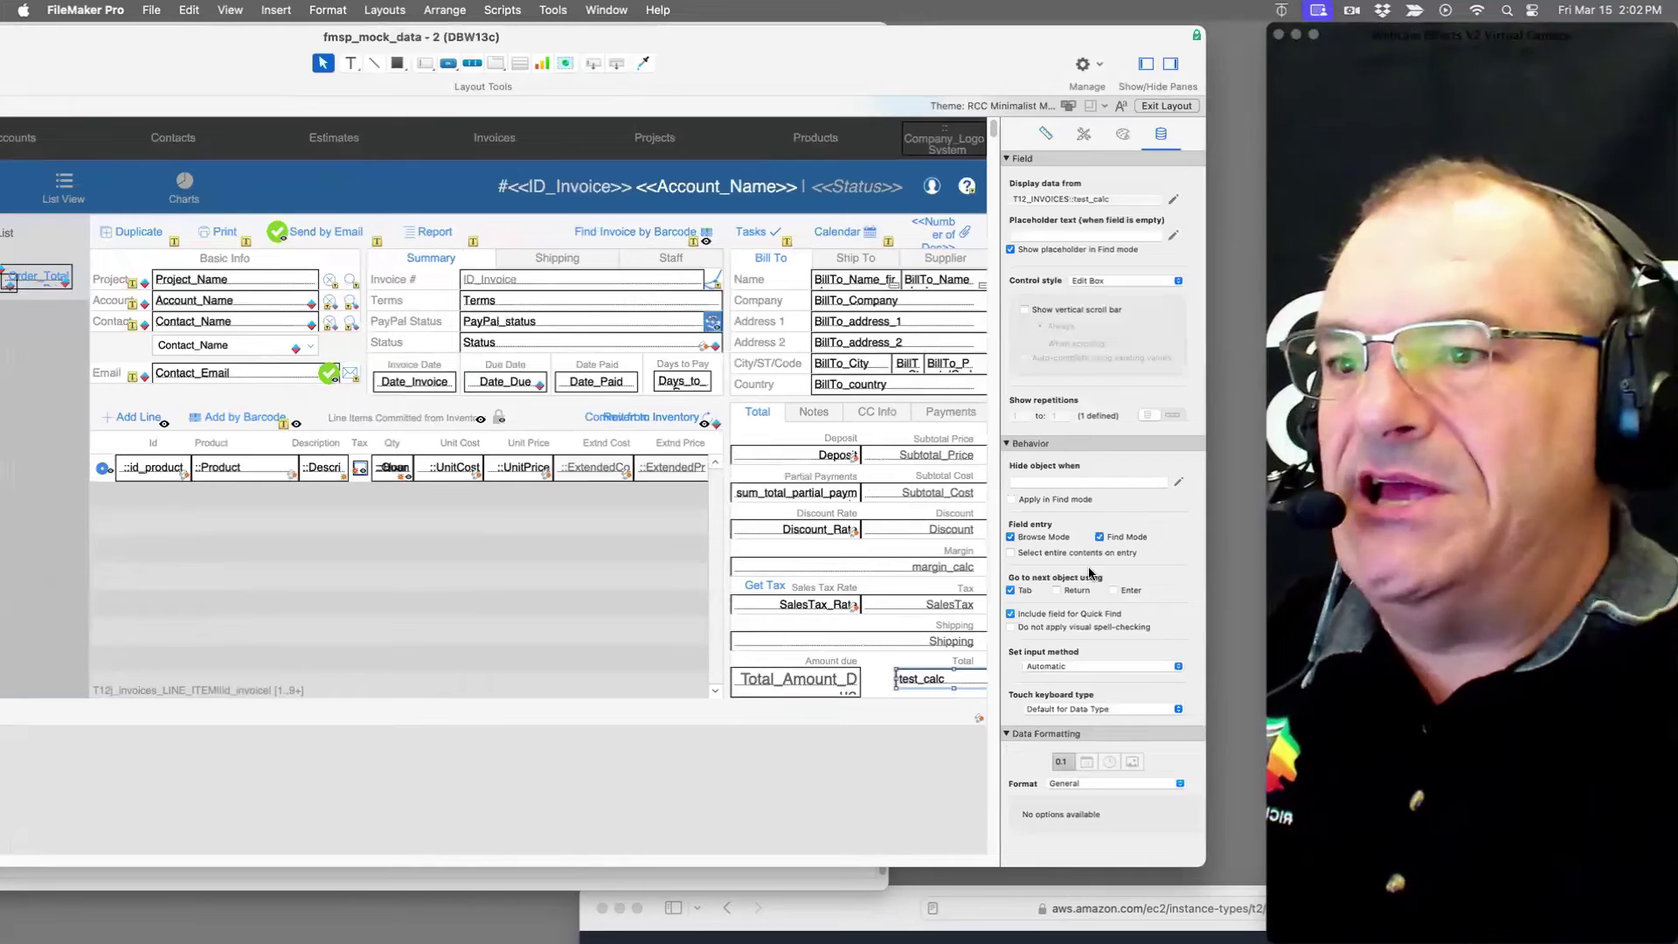
left_click(1055, 784)
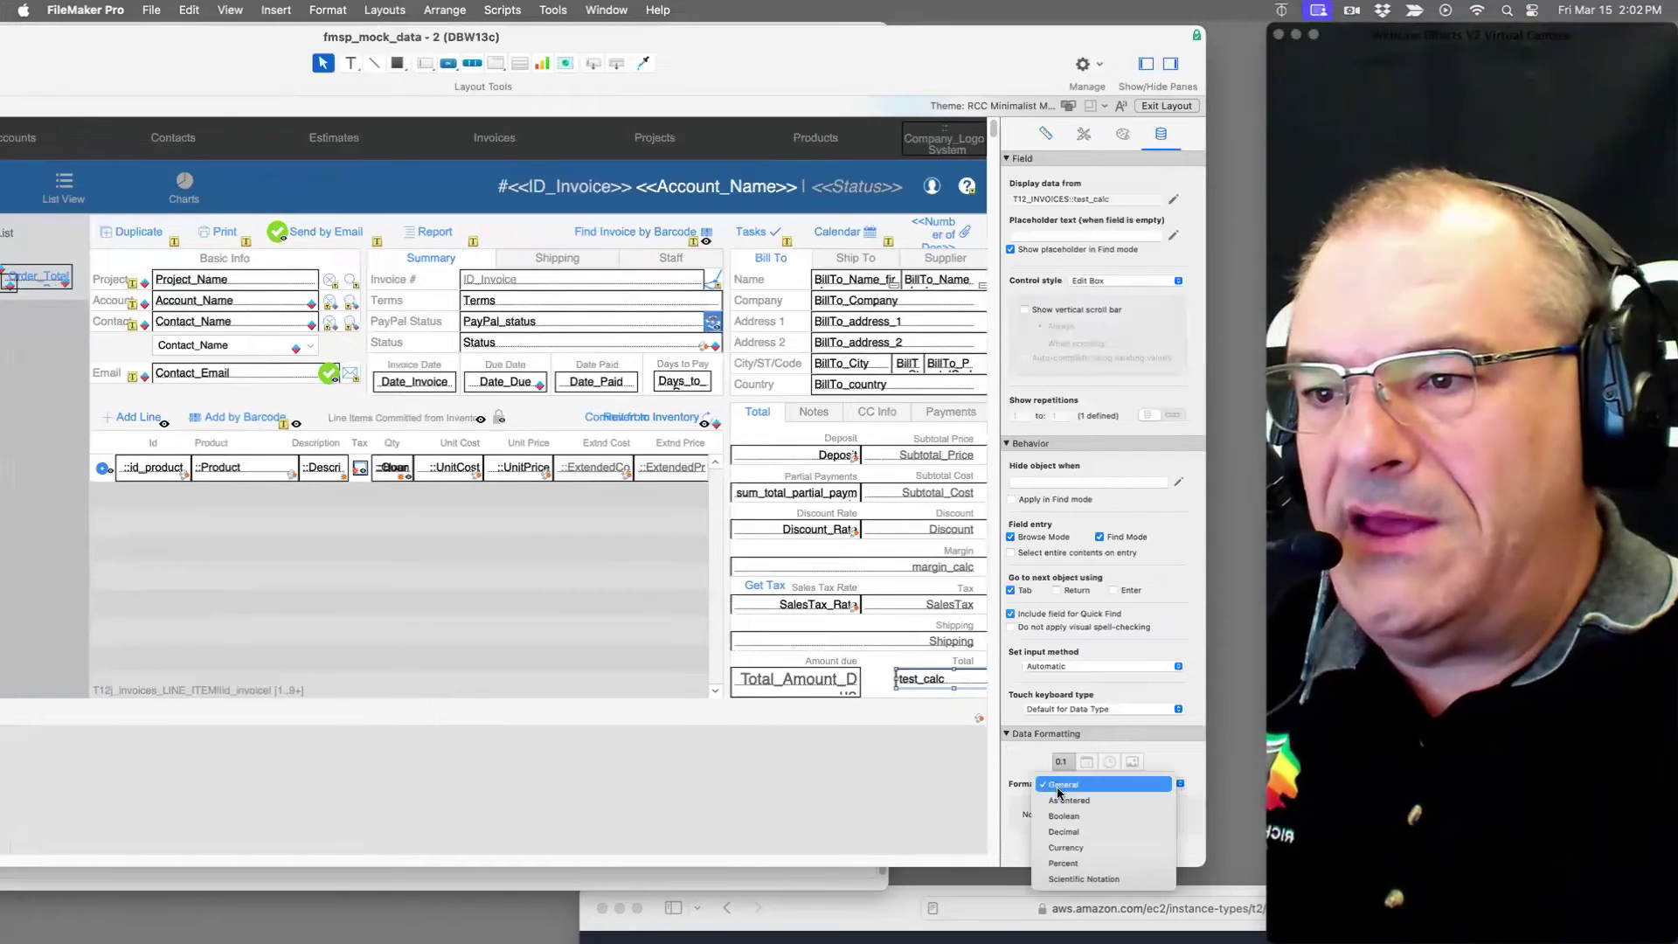
left_click(1084, 847)
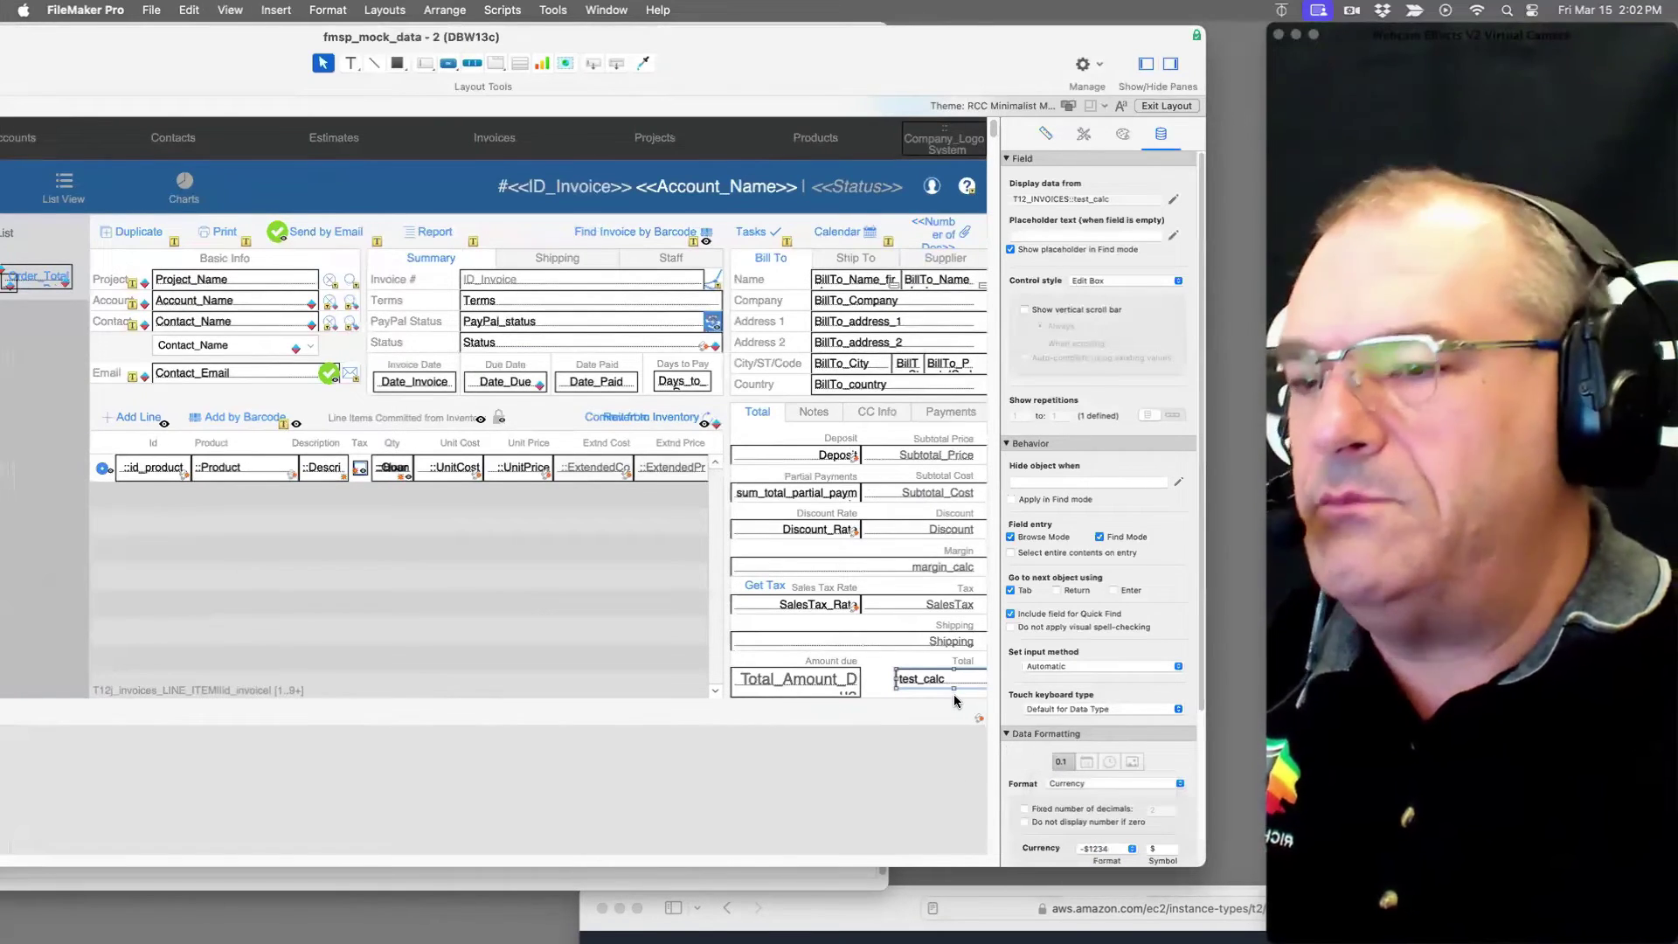
Step: Return the invoice layout to Browse mode and find the invoices whose test_calc total is >4999
key("super+b")
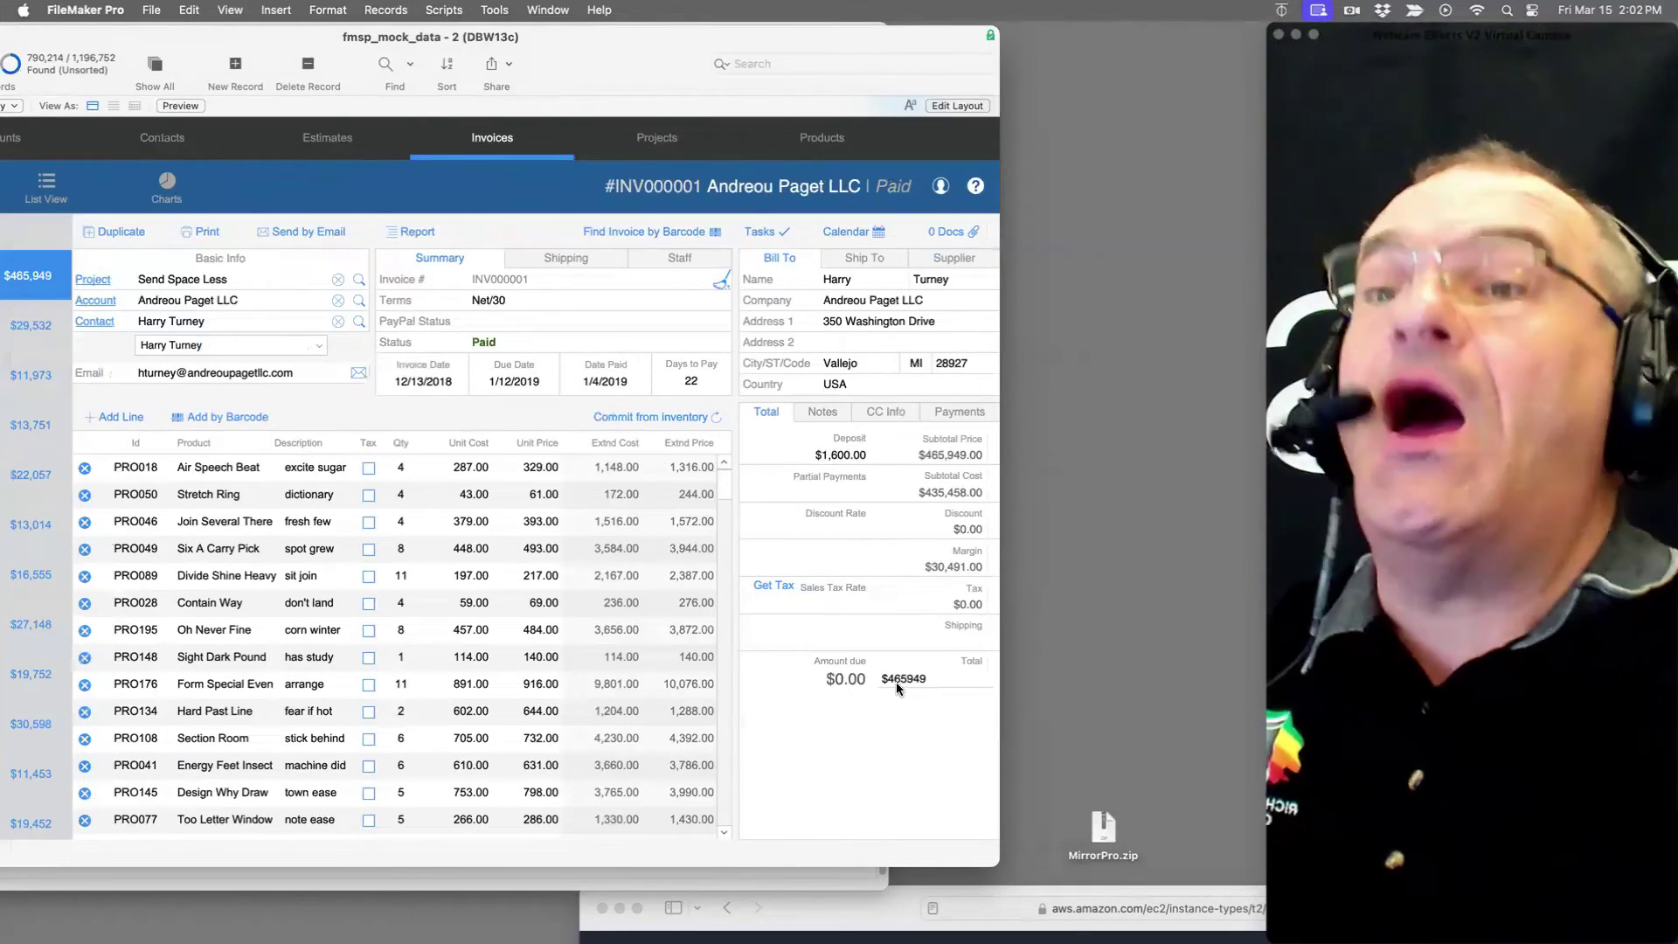
key("super+f")
left_click(909, 678)
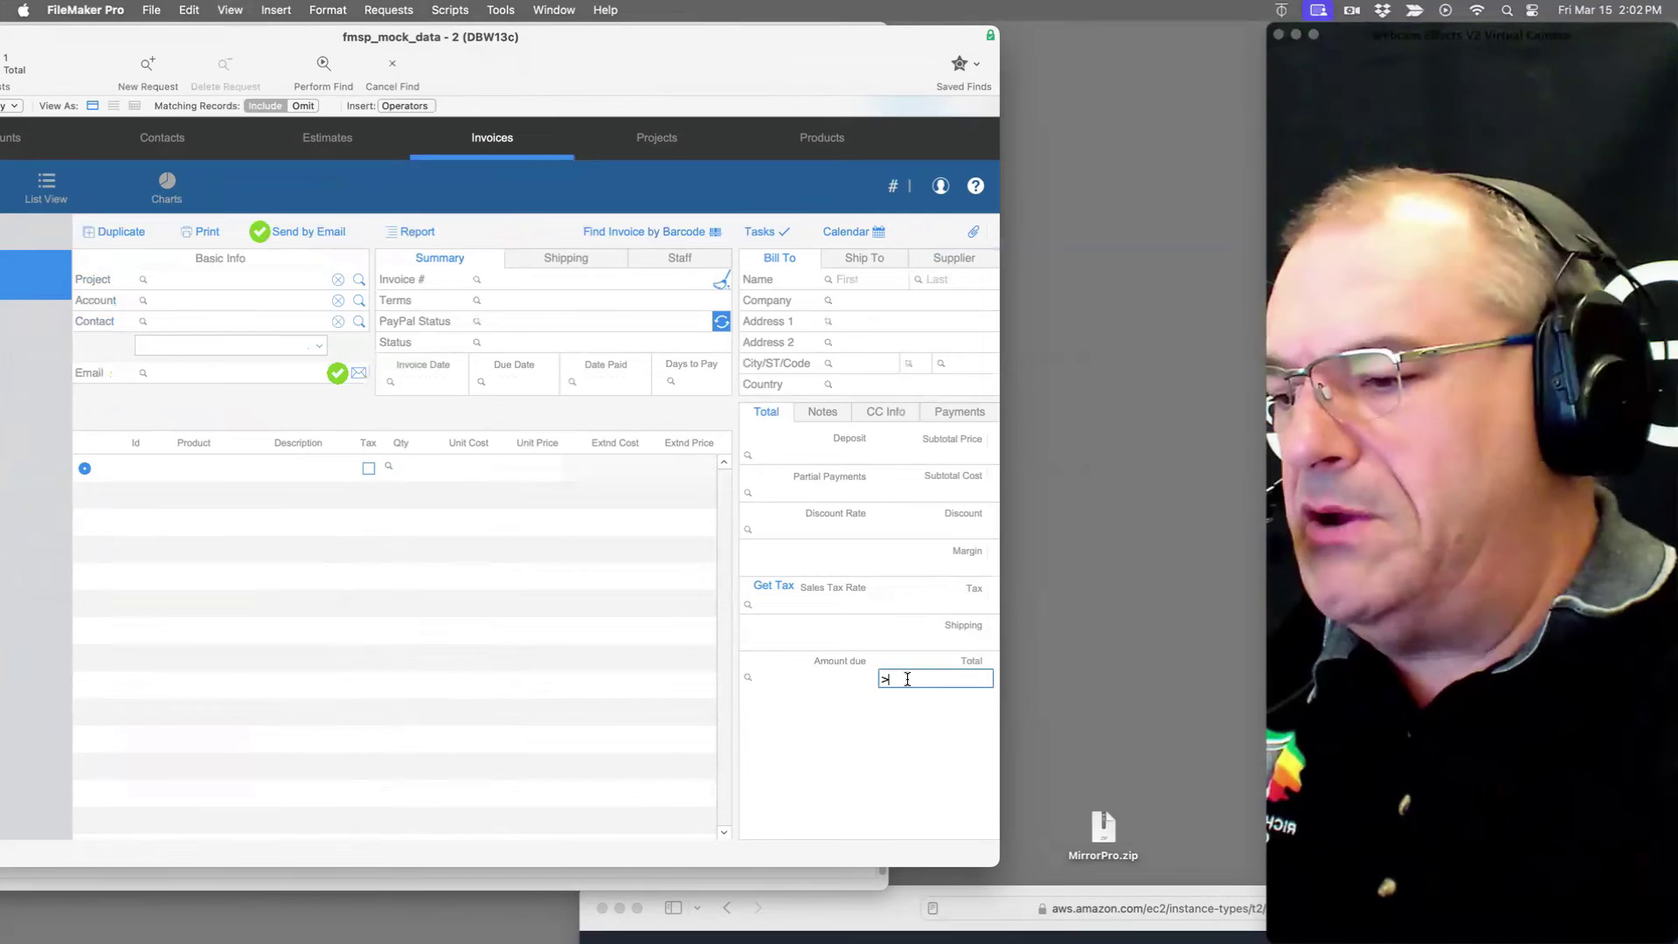
type(">499")
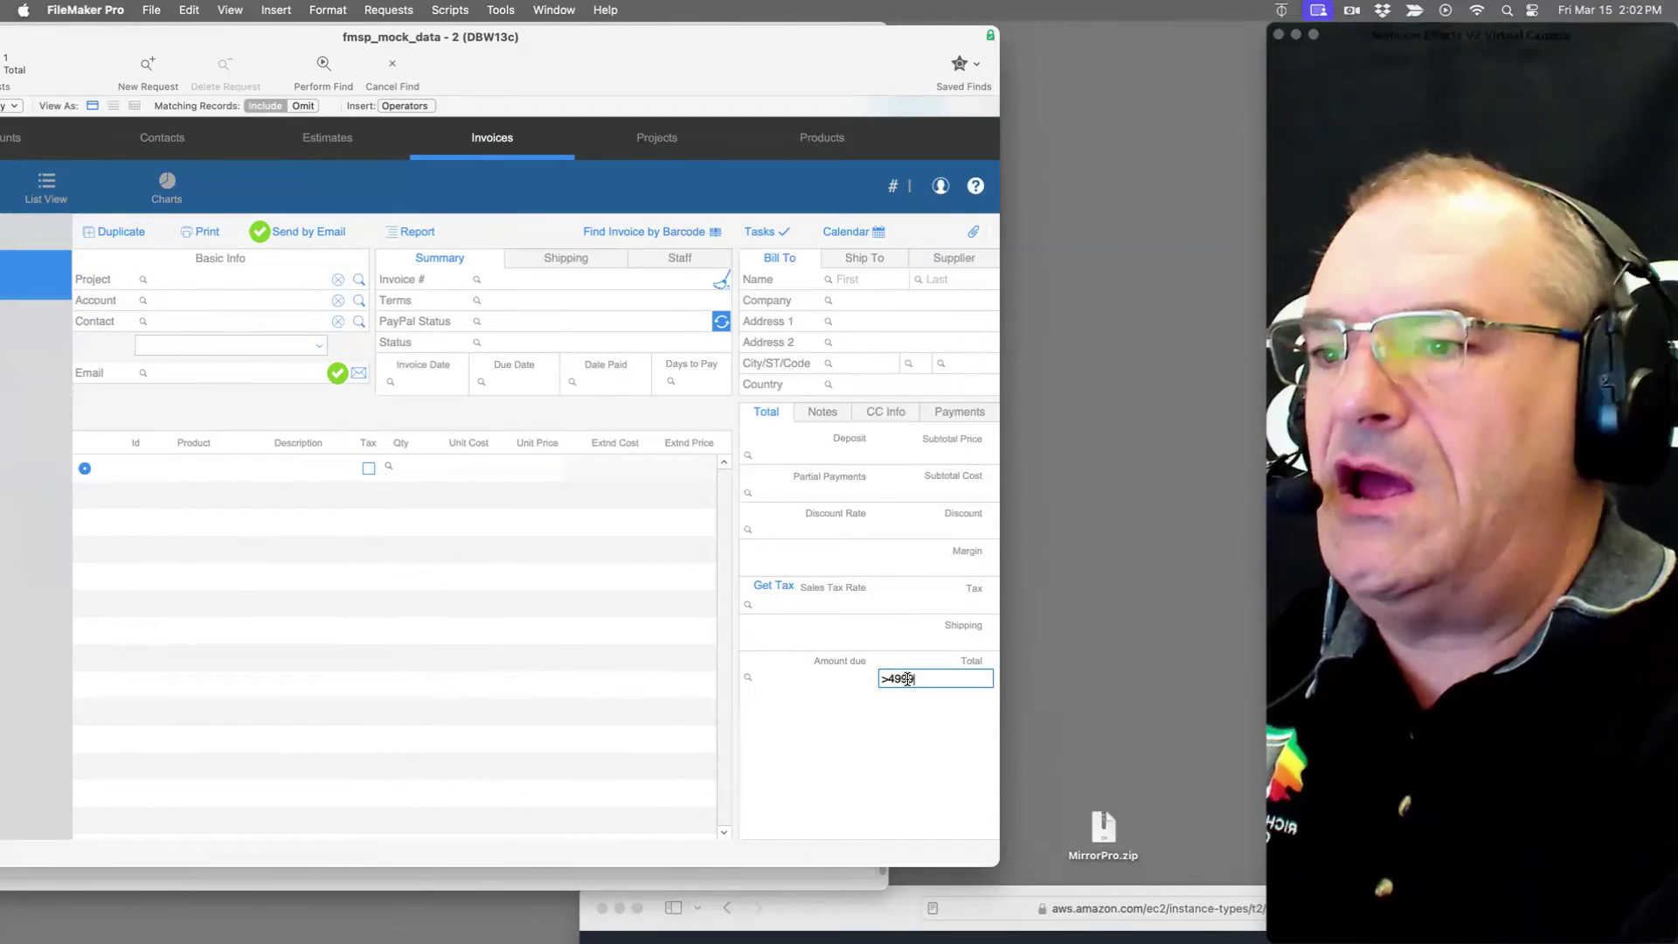
key("Return")
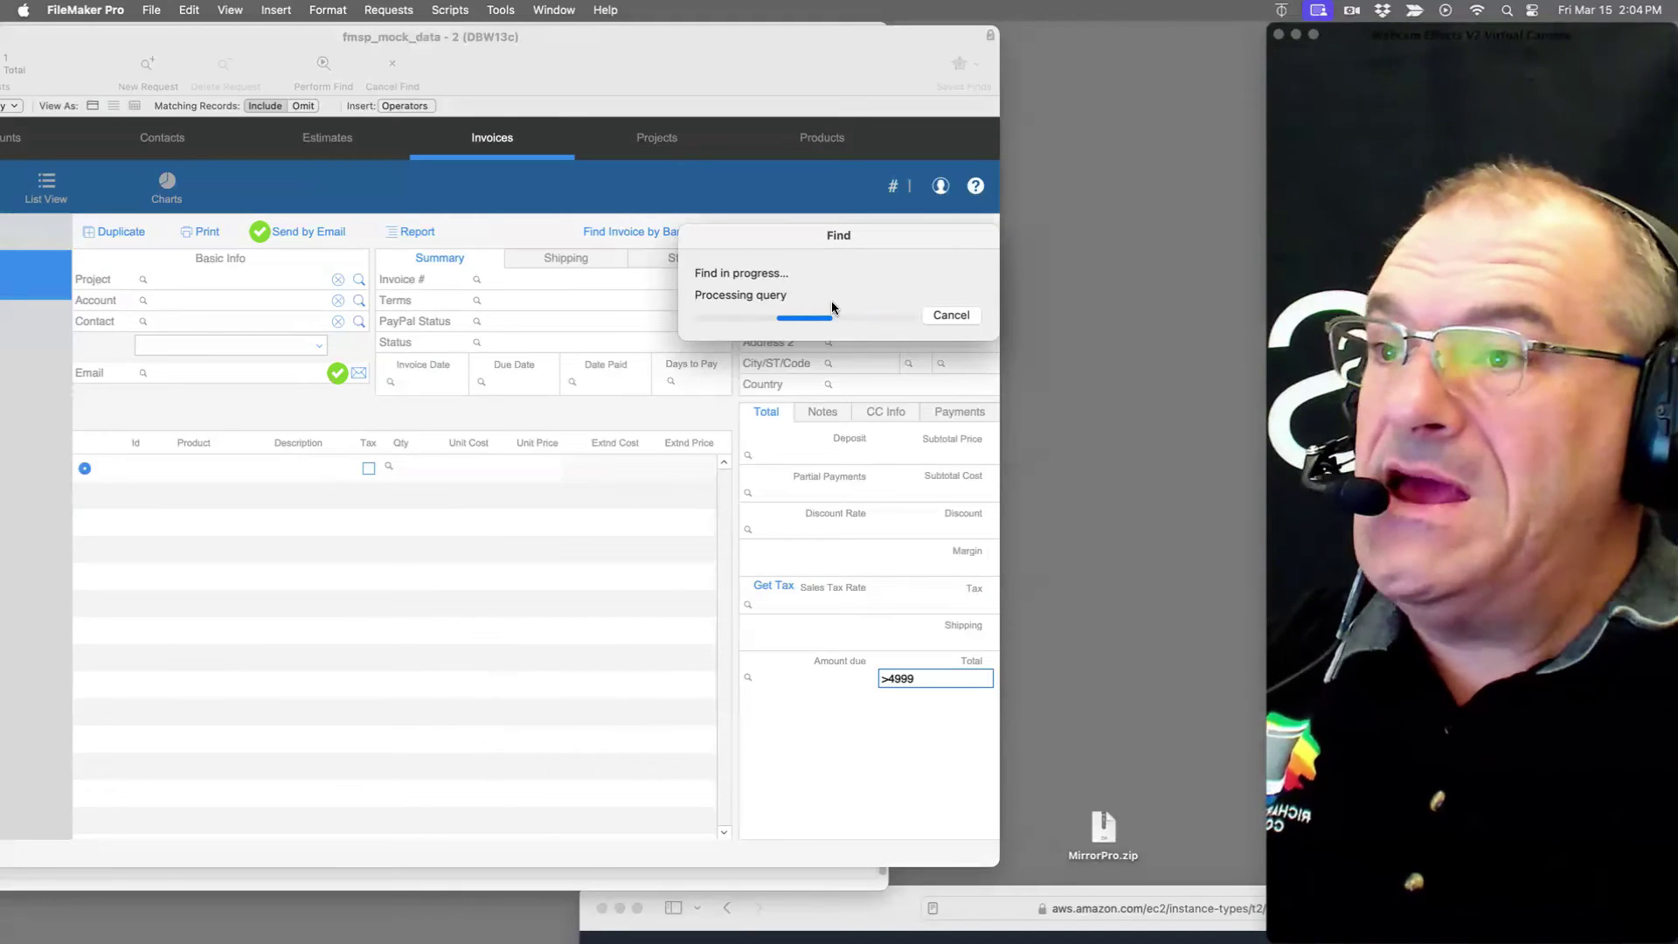
Step: Switch to the FileMaker Server Admin Console in Safari and examine the CPU usage chart while the find runs
mouse_move(3, 367)
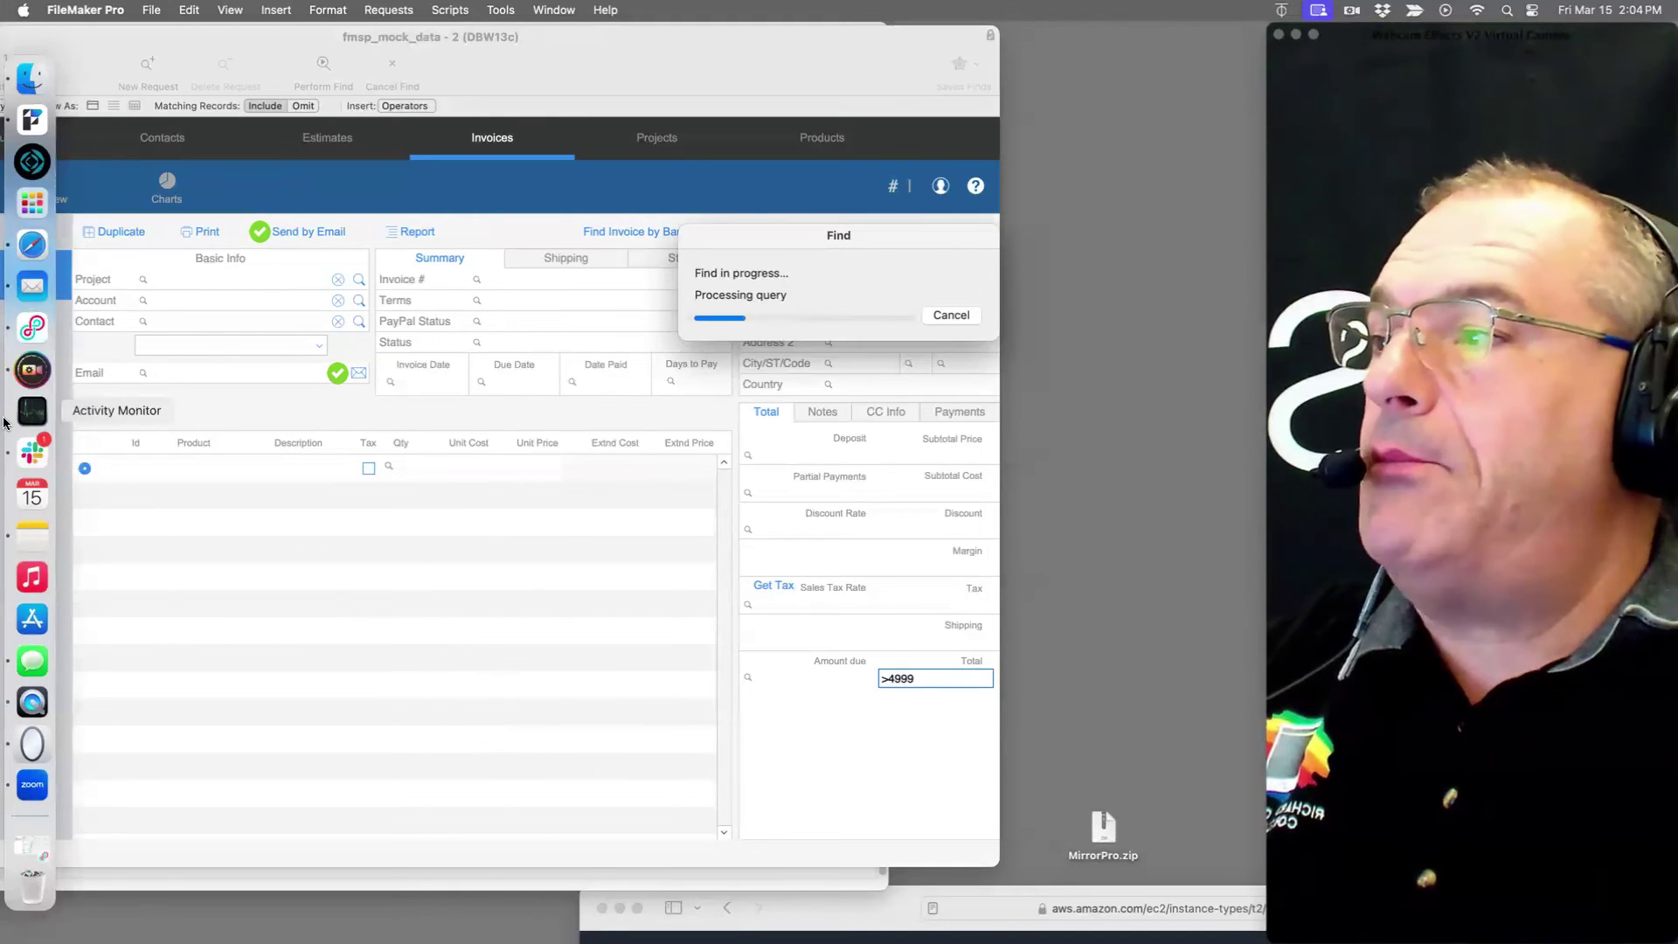
left_click(13, 245)
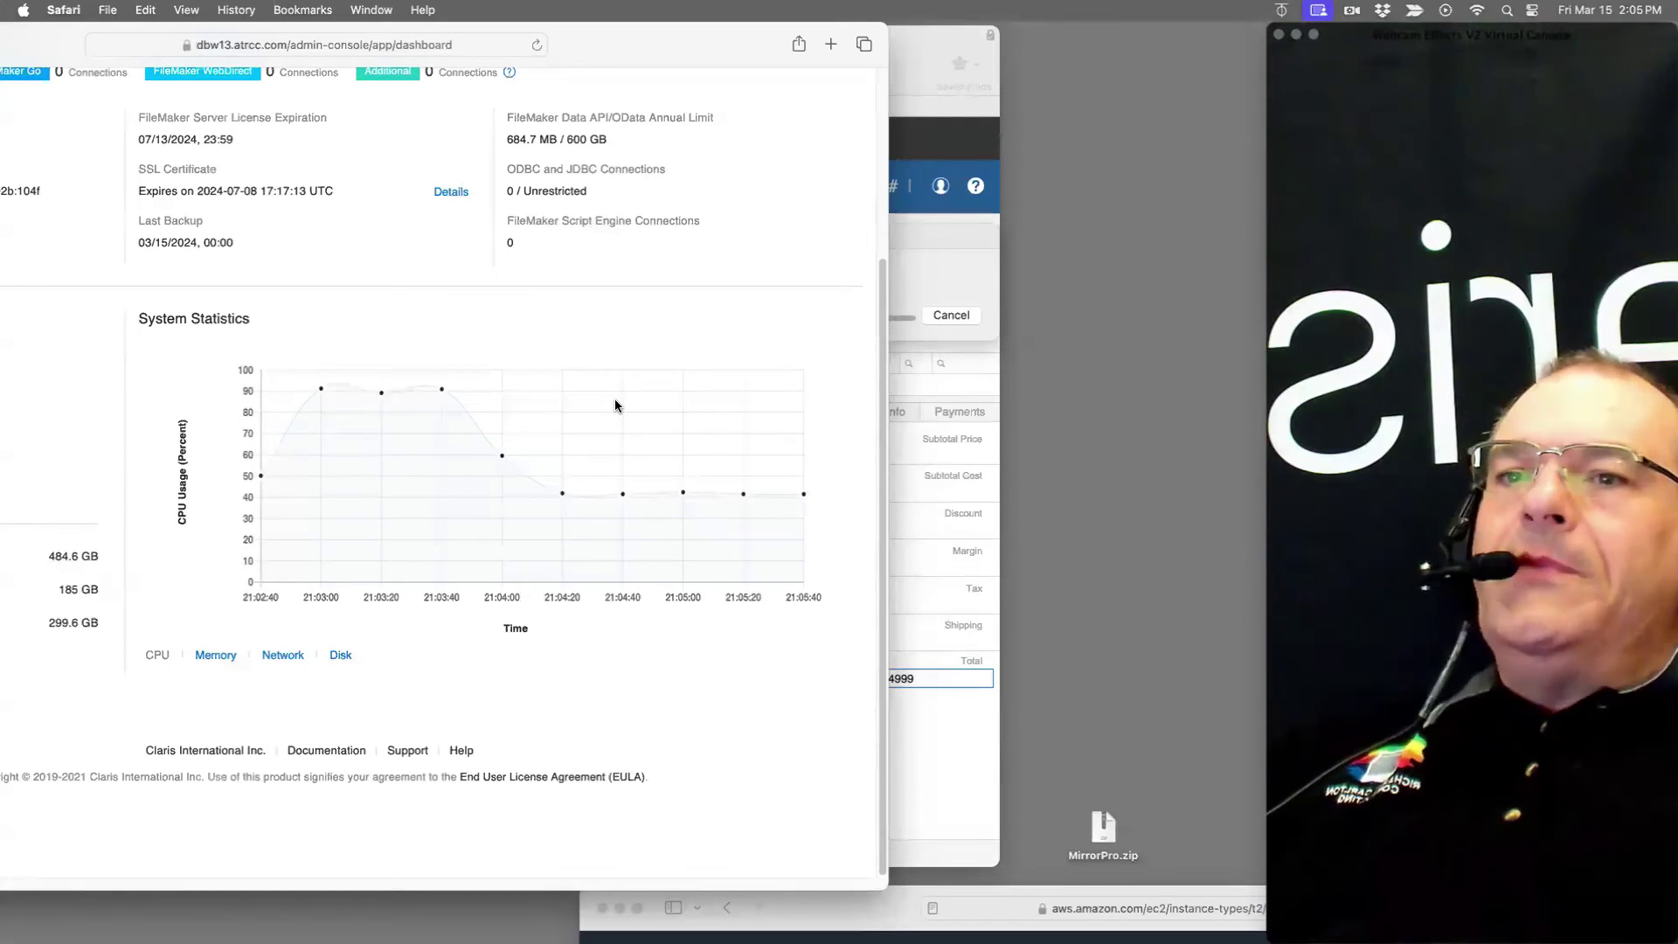
left_click(935, 243)
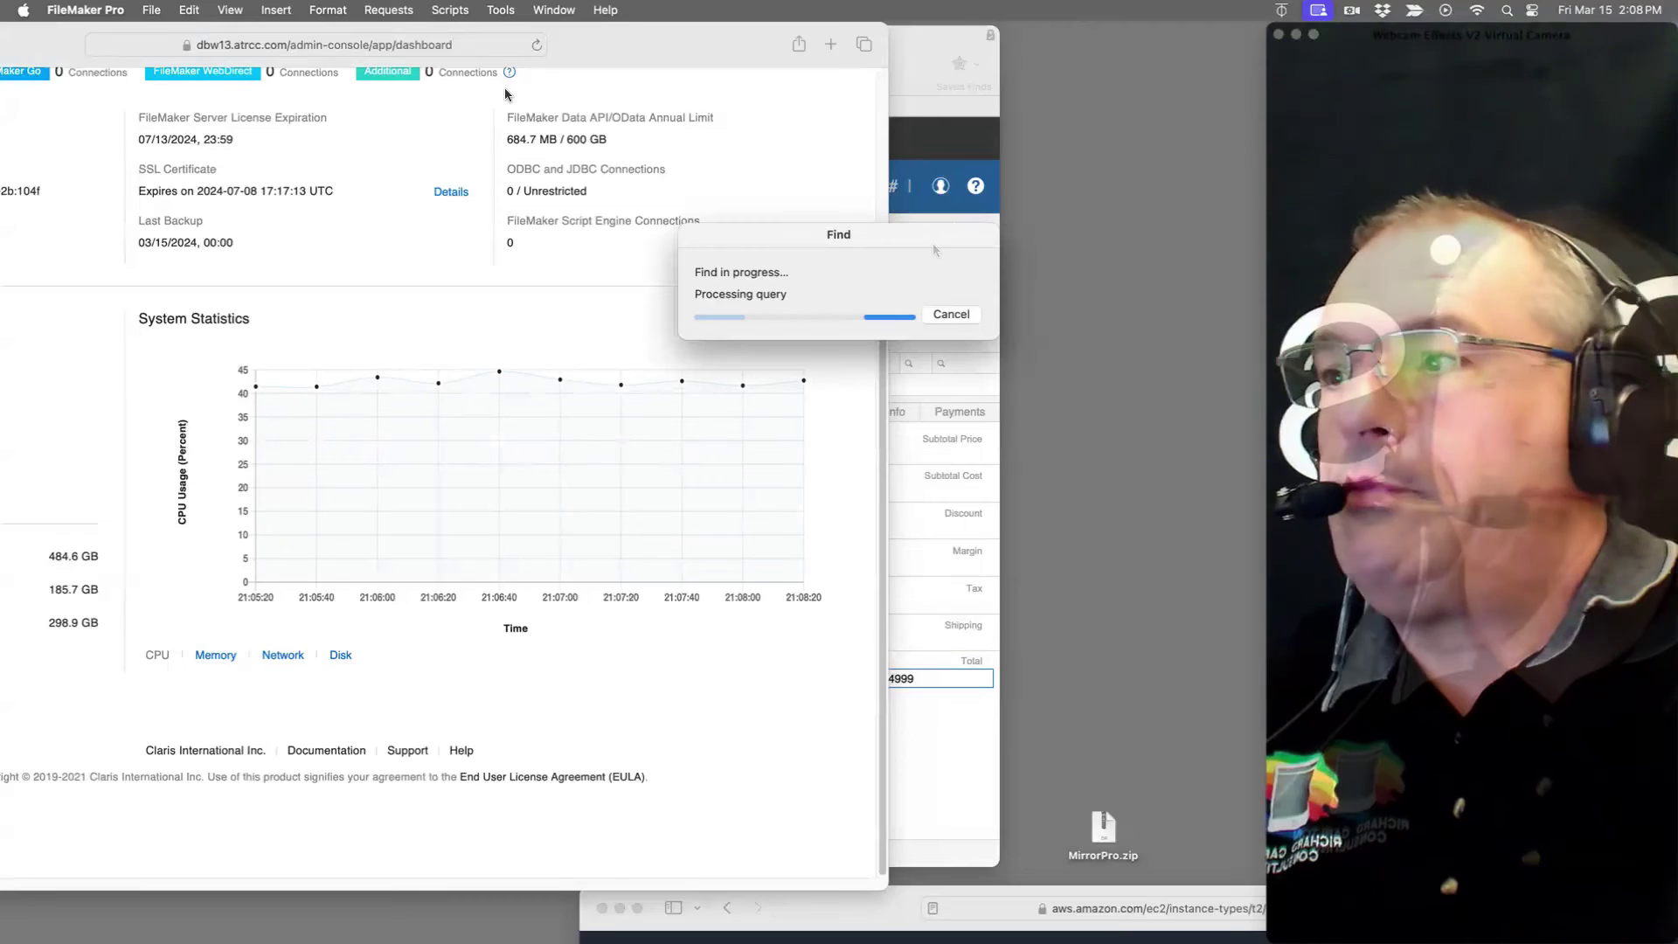
Step: Reposition the Admin Console window to view the server details, Volume Status and full System Statistics chart together
left_click_drag(610, 48, 1173, 46)
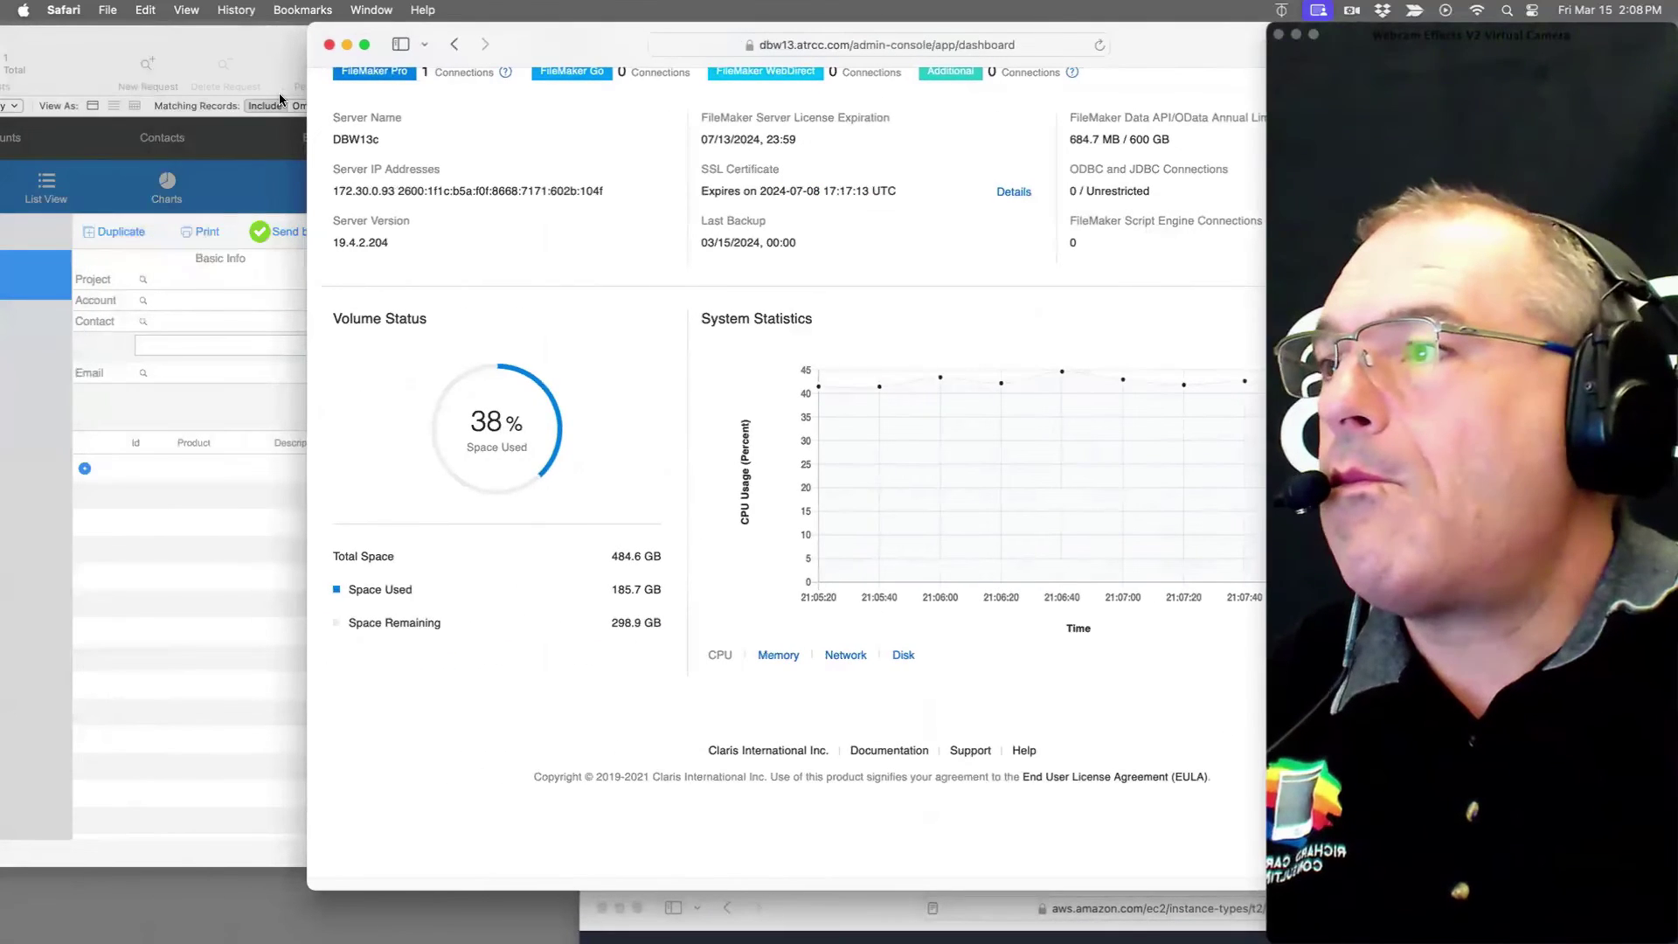
left_click_drag(555, 45, 244, 59)
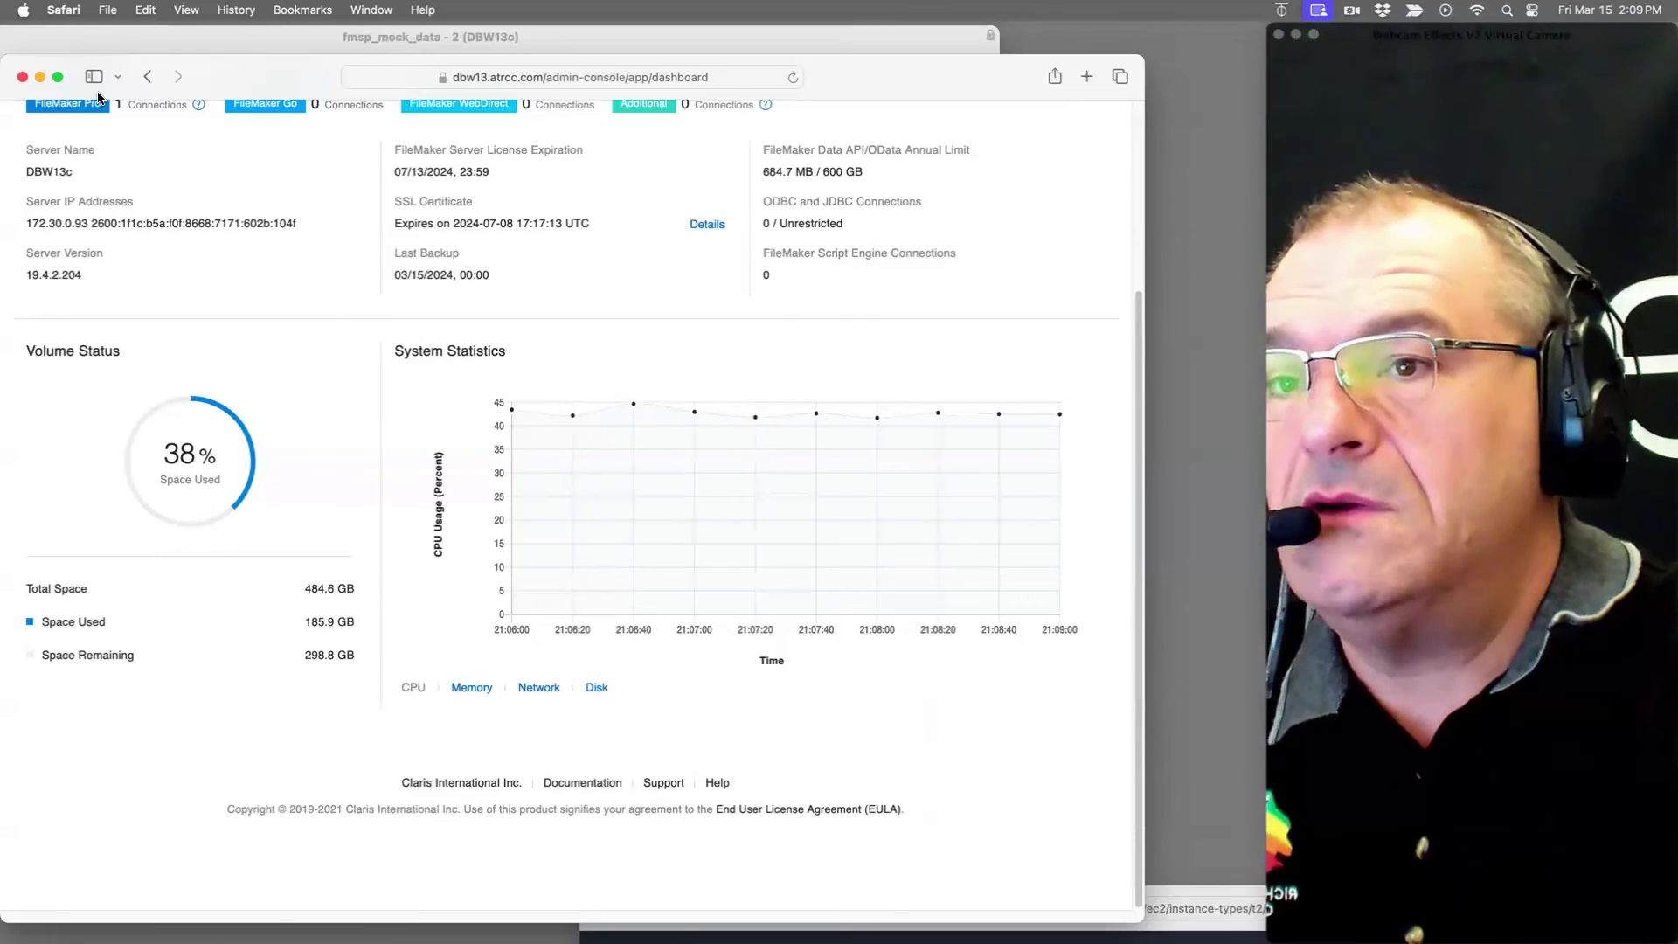
mouse_move(4, 292)
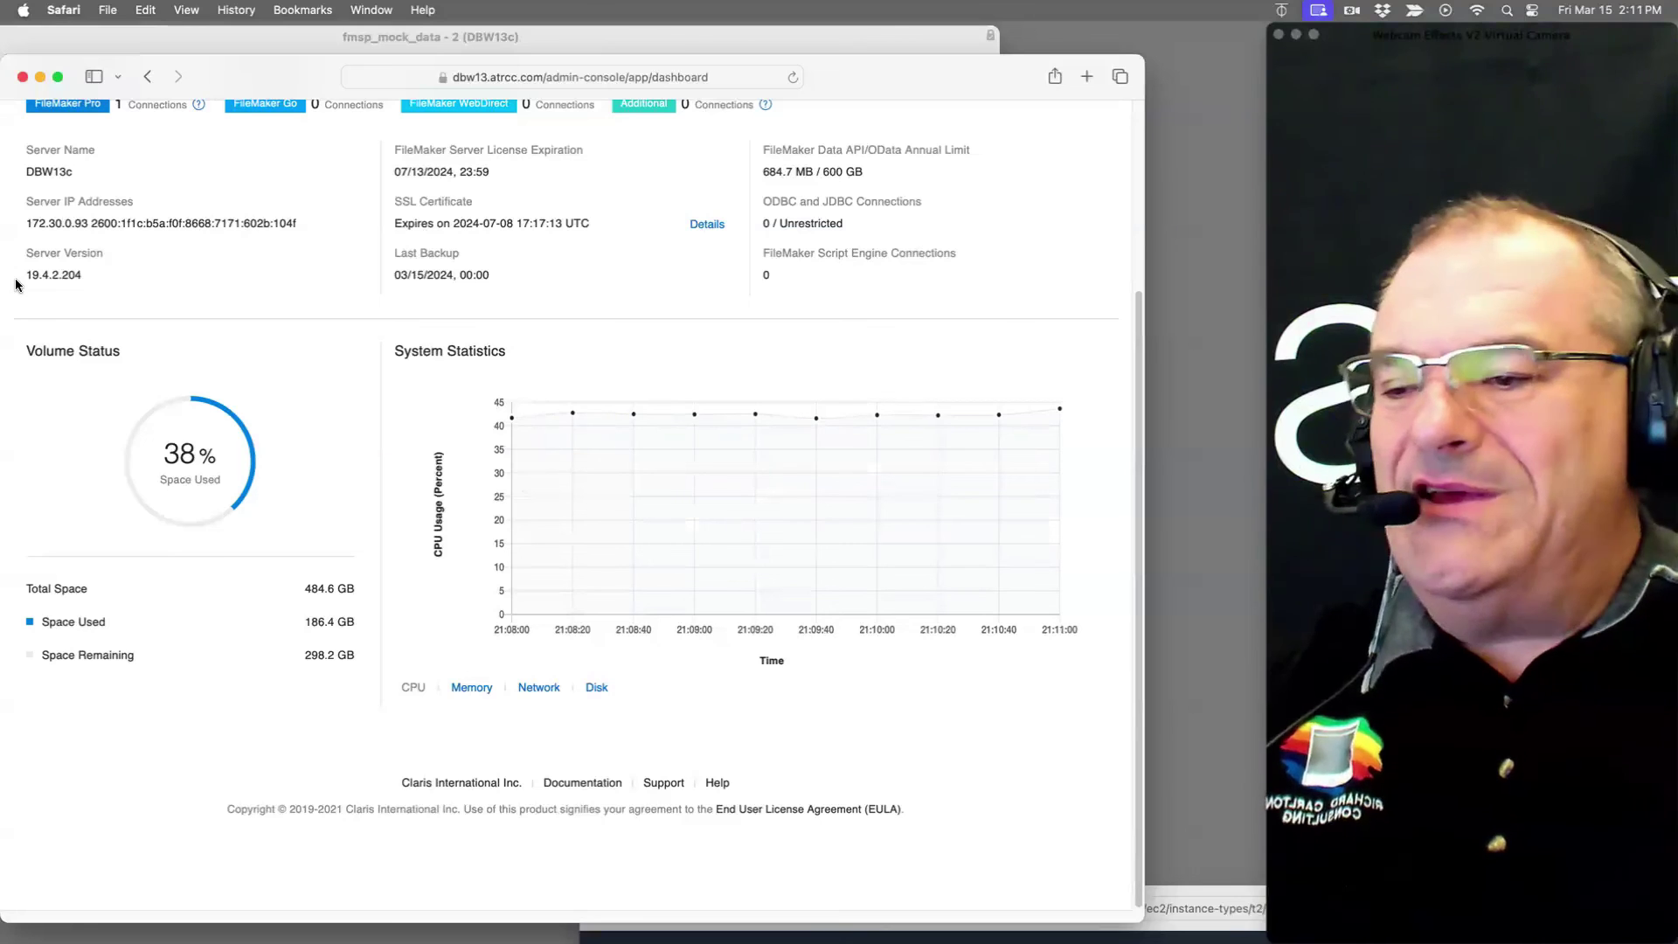
left_click_drag(1, 282, 12, 278)
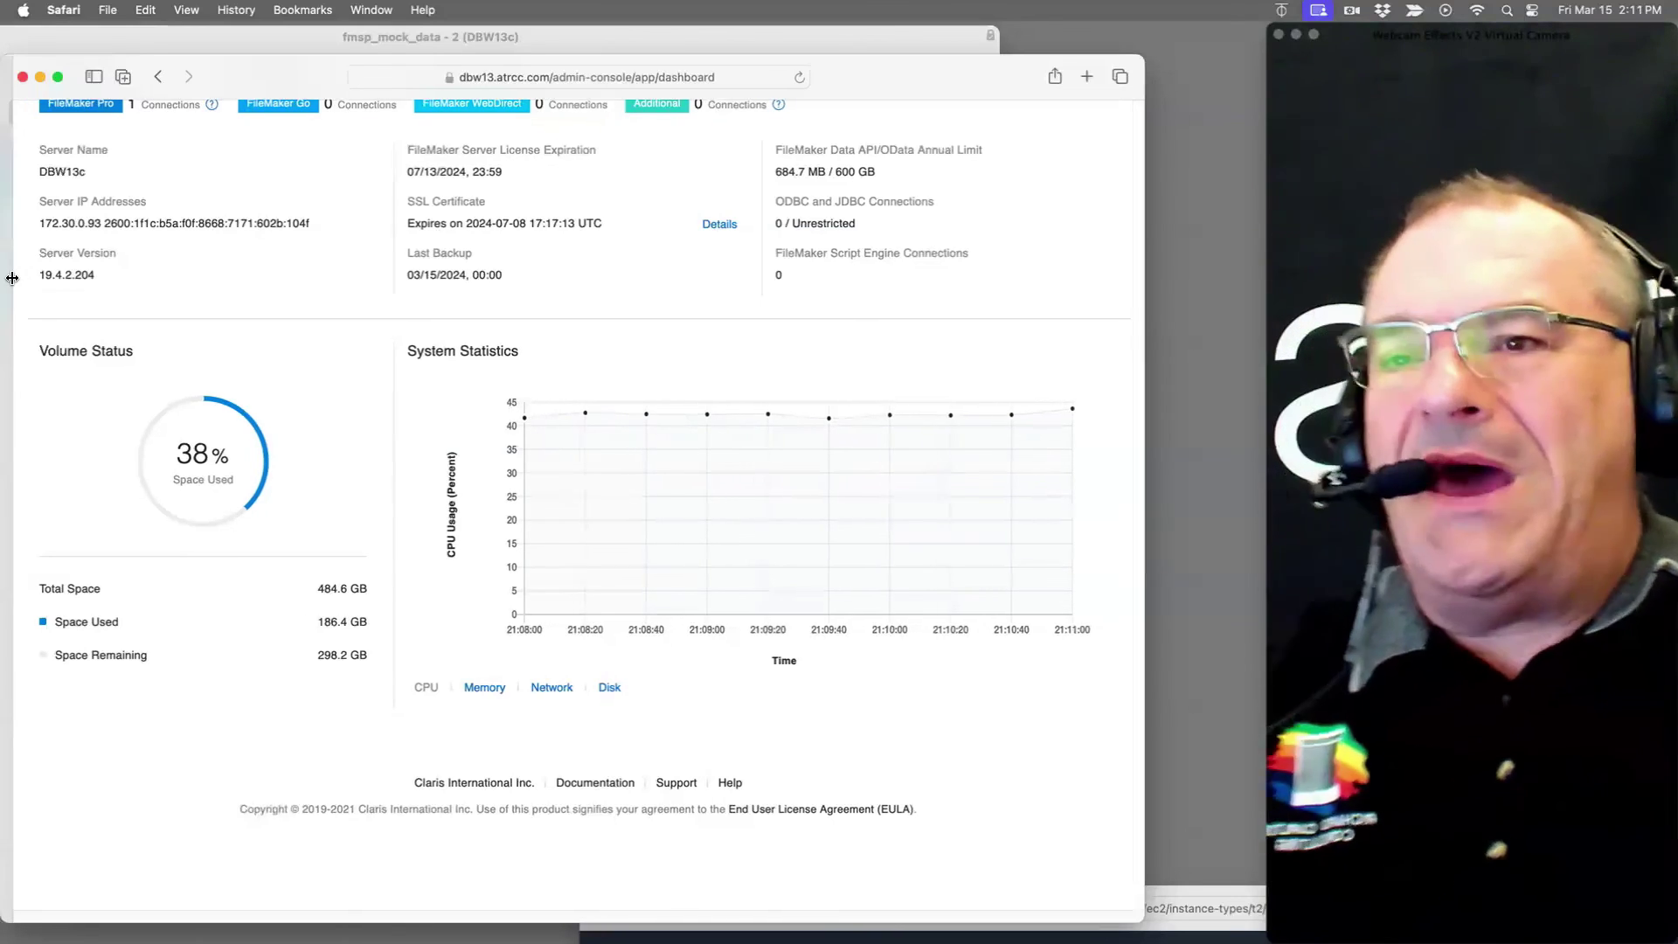